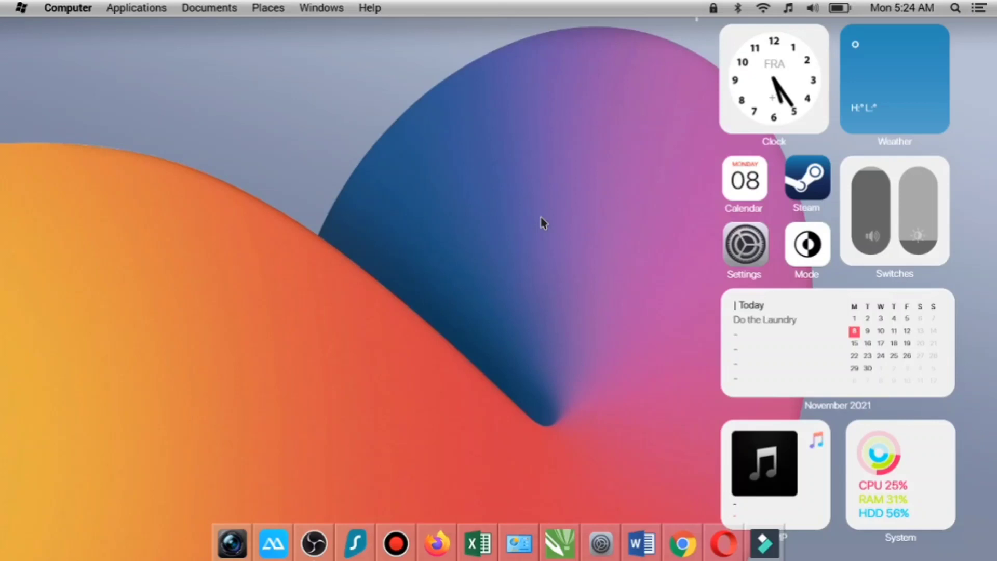
right_click(390, 162)
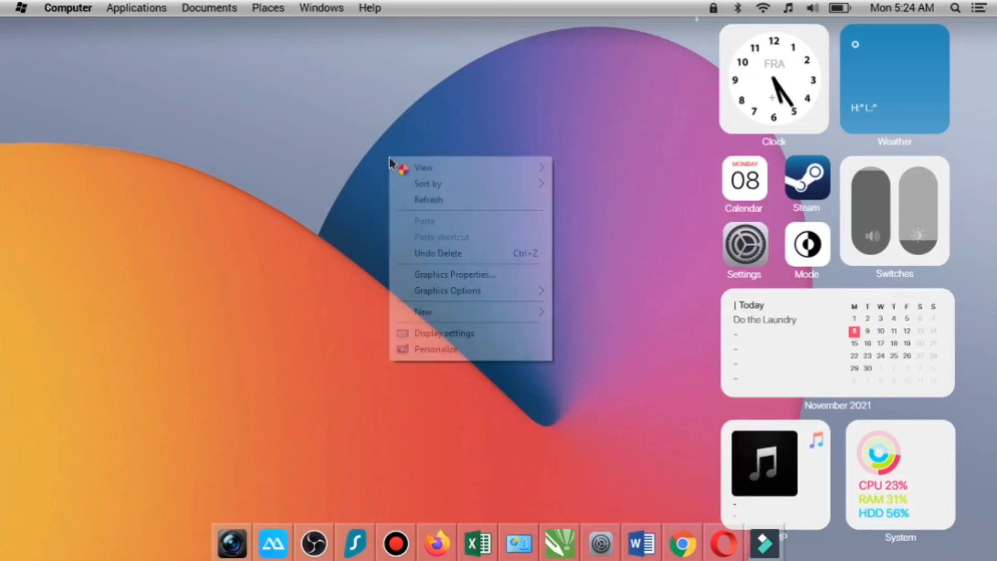
click(424, 200)
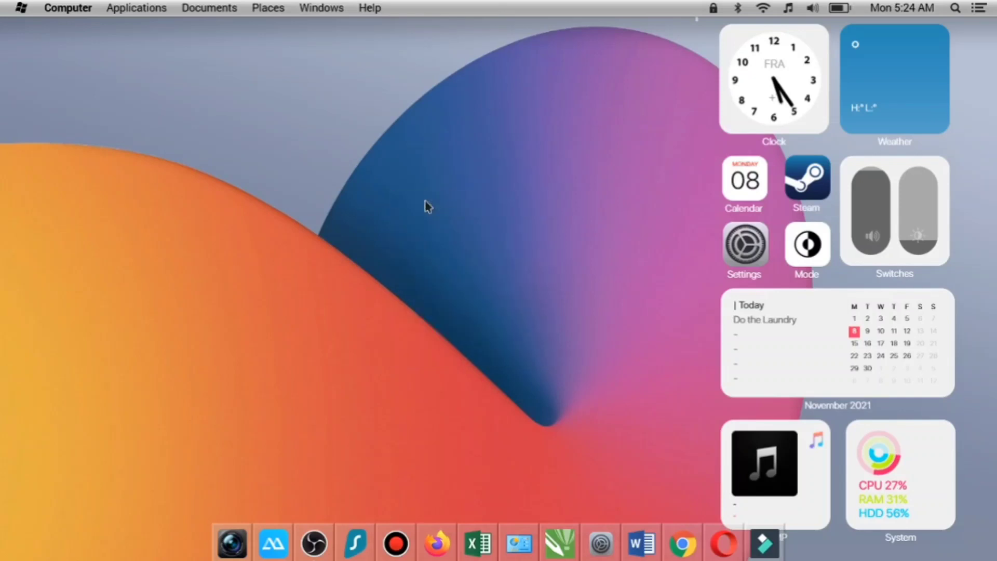
right_click(356, 151)
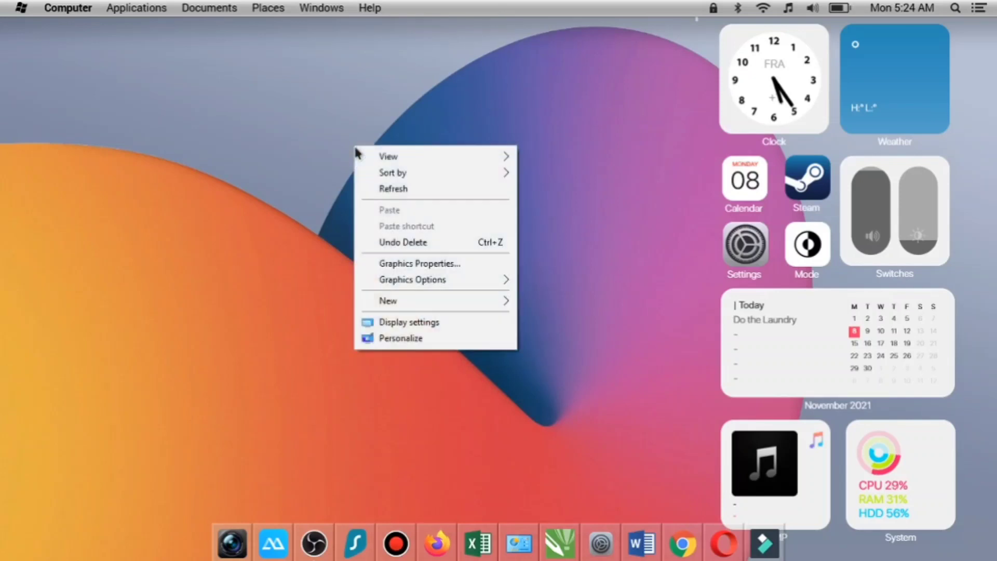
click(413, 188)
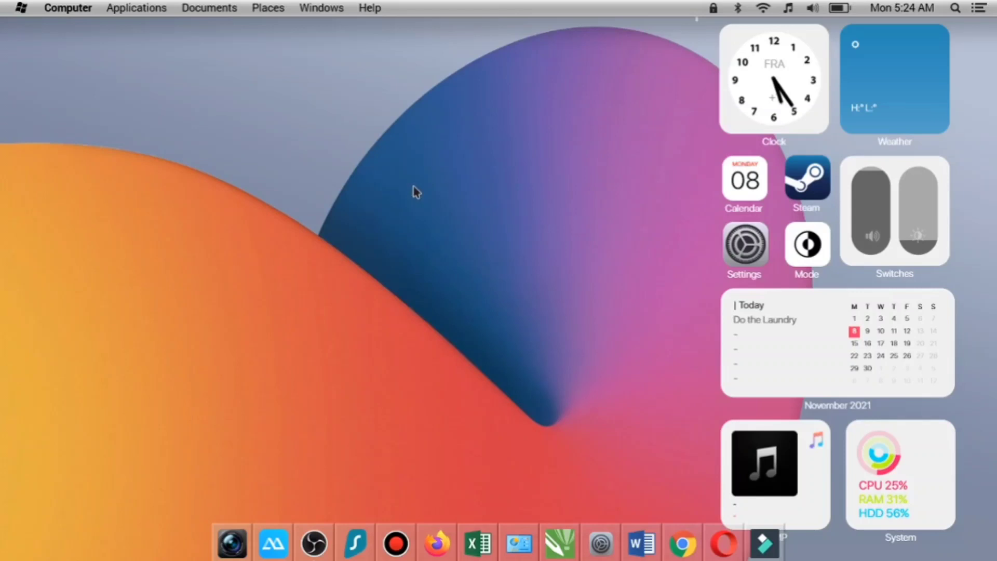
right_click(372, 143)
click(408, 186)
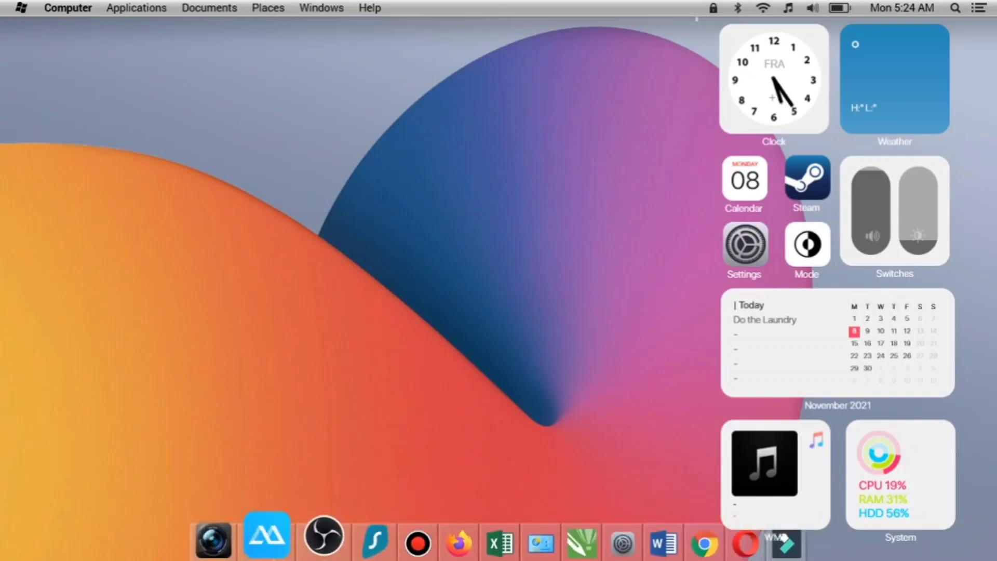
- Open the desktop folder in a file window and go to the DATA (D:) drive
click(67, 8)
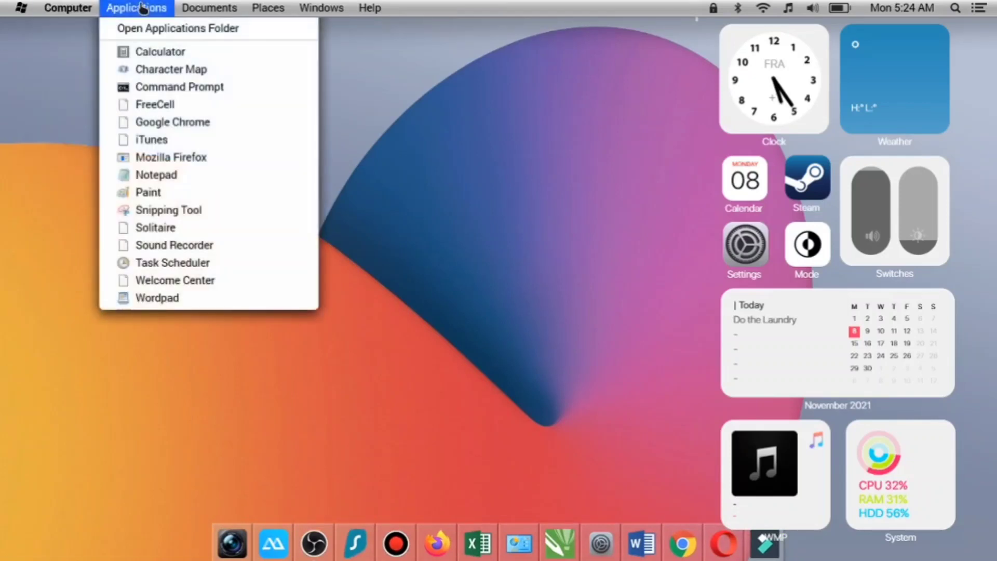
mouse_move(321, 9)
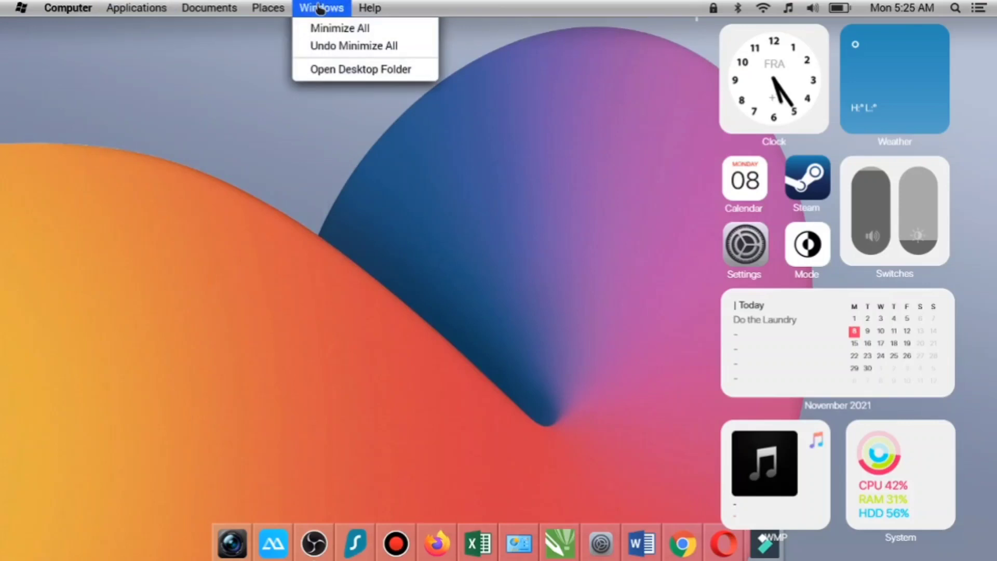
click(352, 73)
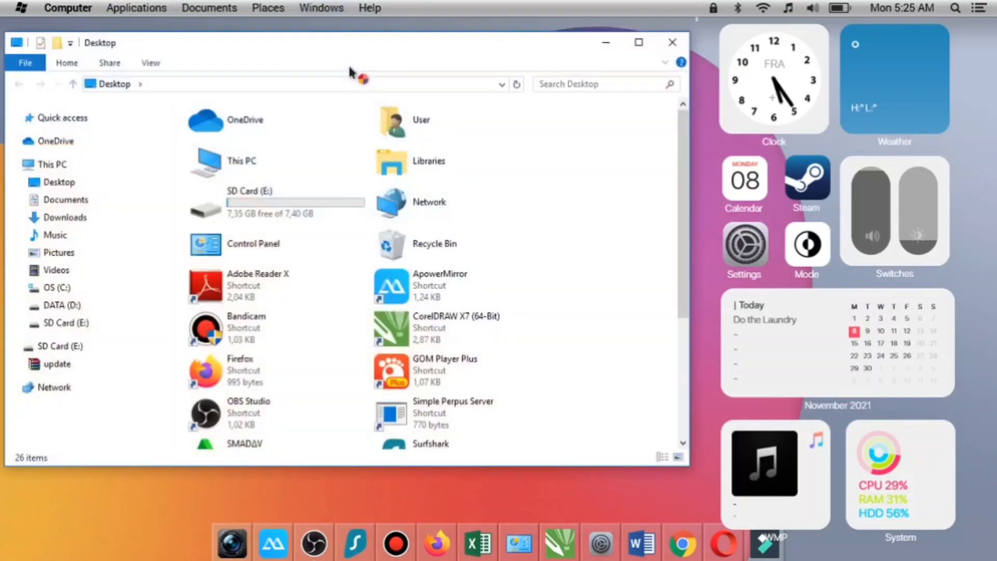
click(62, 306)
- Open the WEB SEKOLAH folder inside WEBKU 2021 > FILE WEBKU 2020 on the D: drive
click(312, 251)
scroll(311, 252, down, 1)
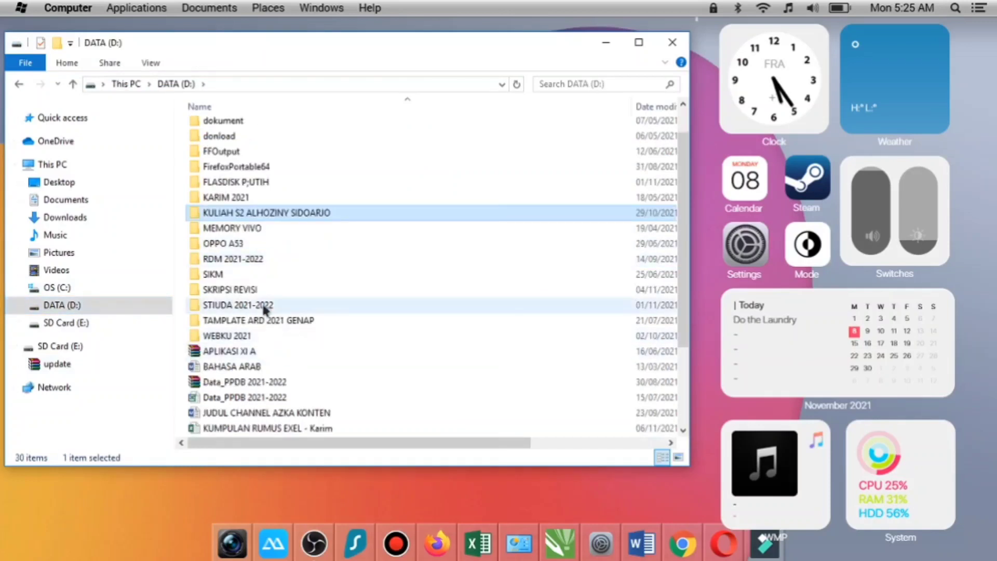
double_click(243, 336)
double_click(248, 158)
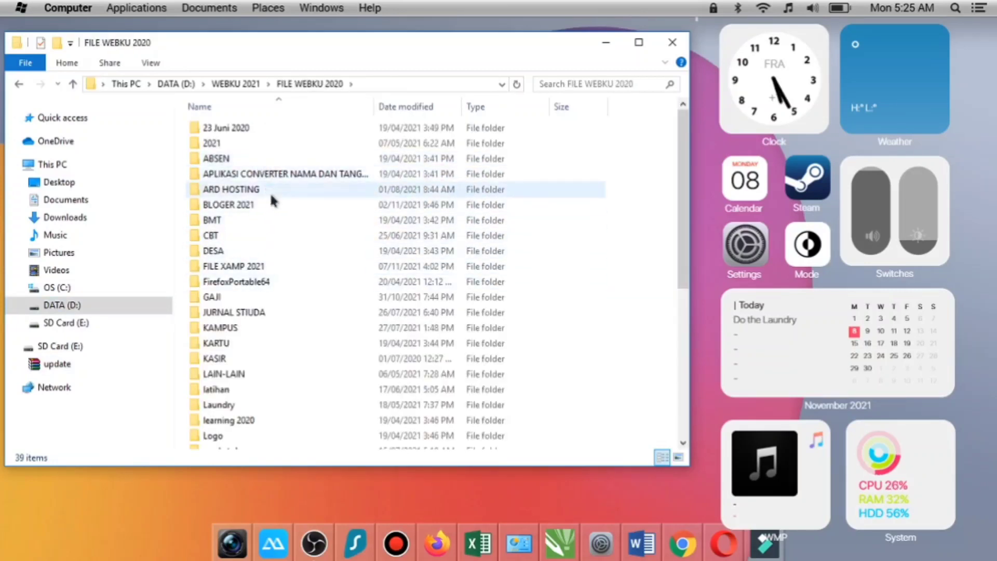
scroll(311, 307, down, 5)
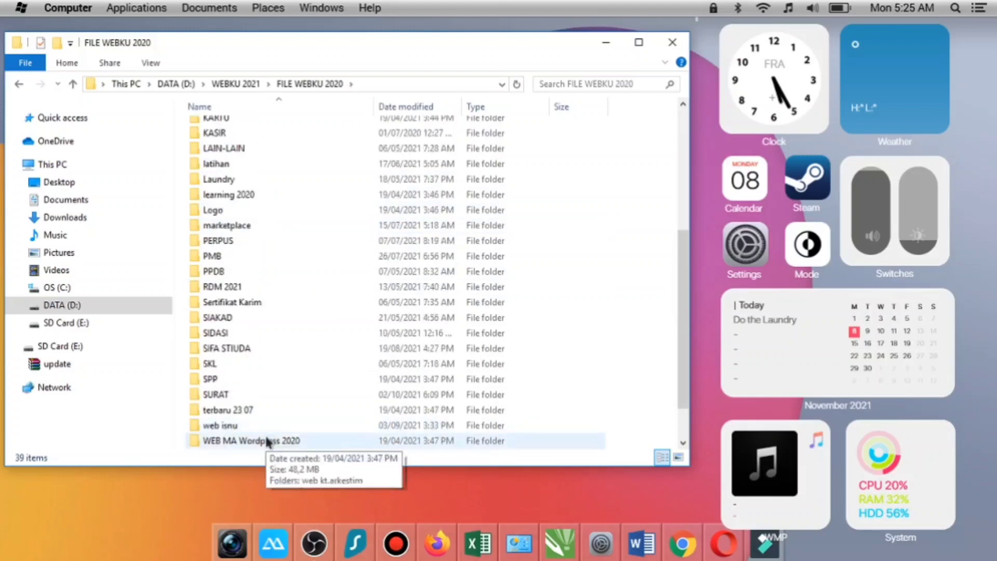
scroll(266, 432, down, 1)
double_click(261, 404)
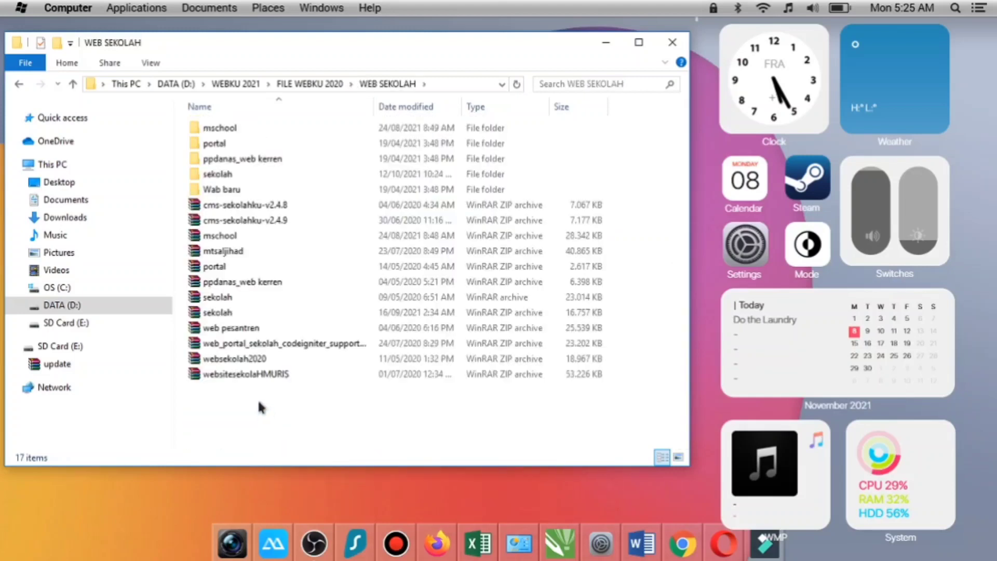
- Look inside the nested sekolah website folder in WEB SEKOLAH > sekolah and copy that inner folder
click(242, 173)
double_click(242, 173)
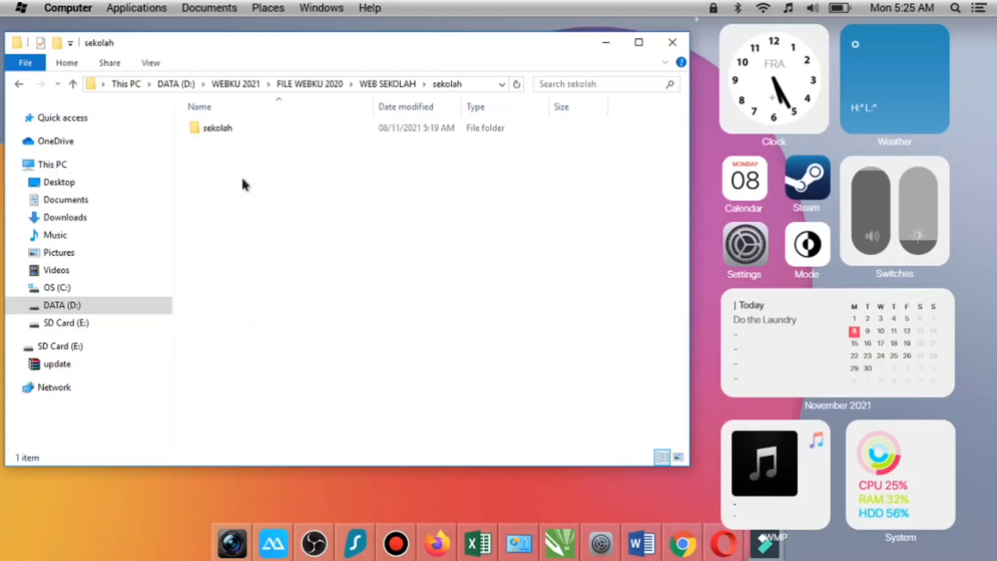
double_click(254, 124)
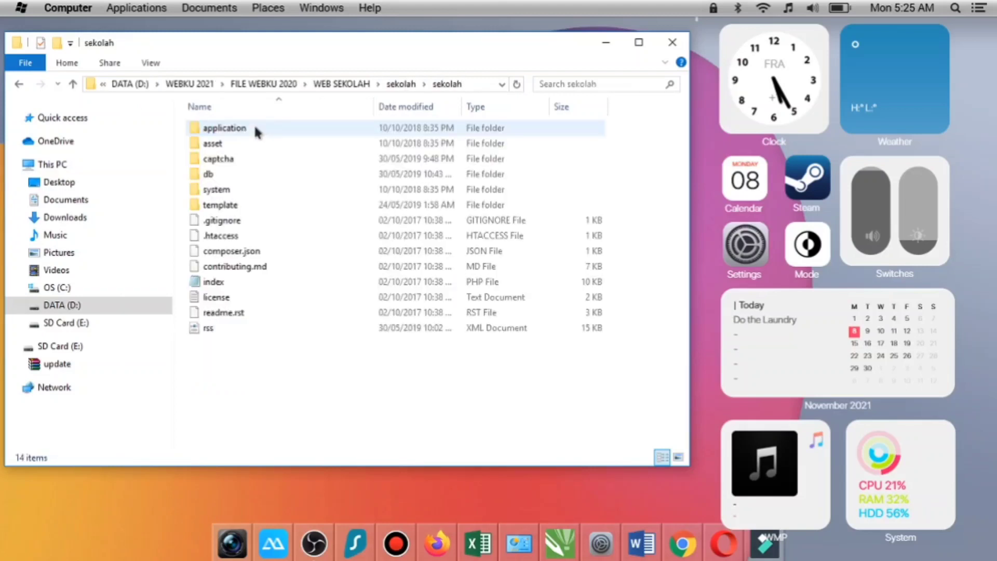
click(74, 80)
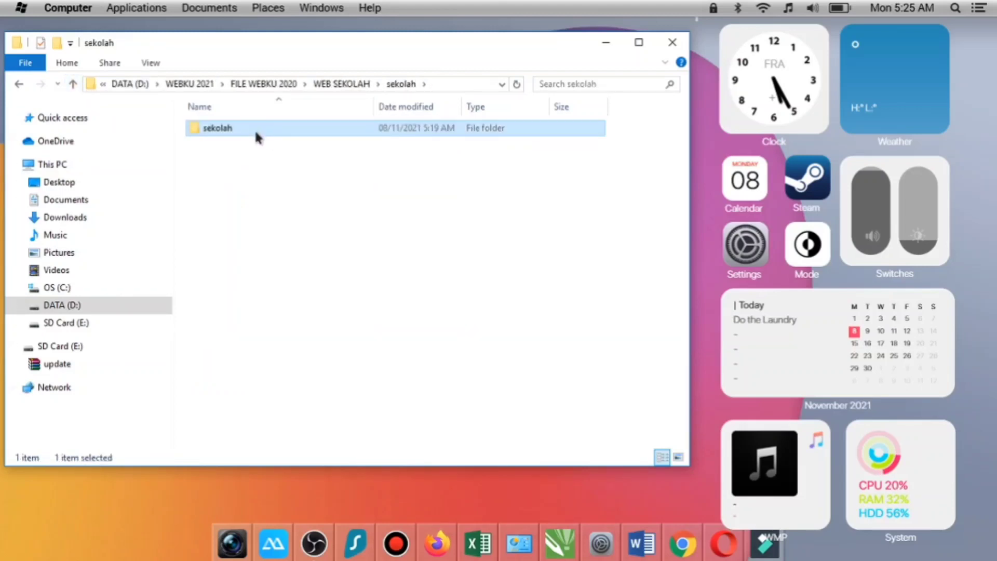
right_click(256, 133)
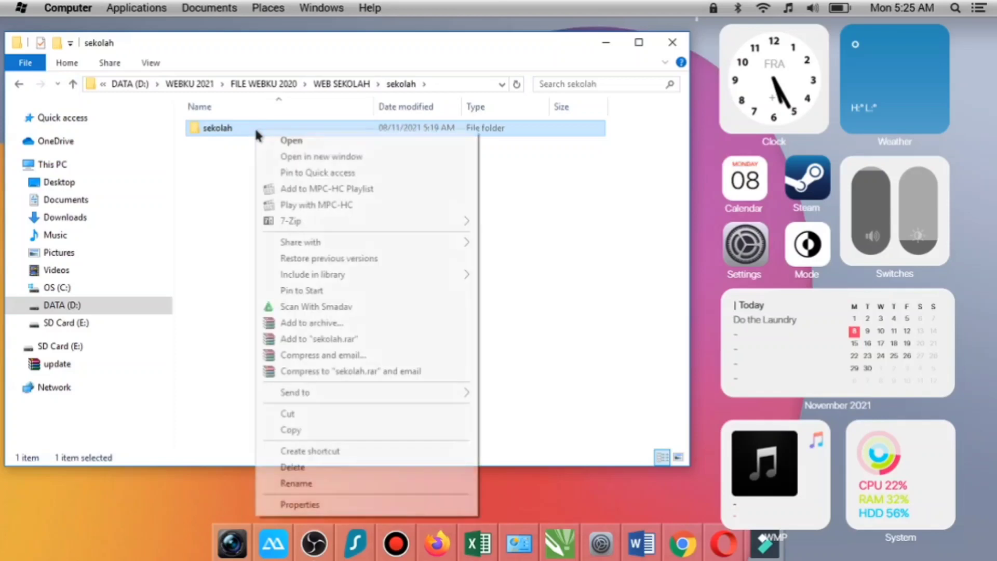
click(318, 431)
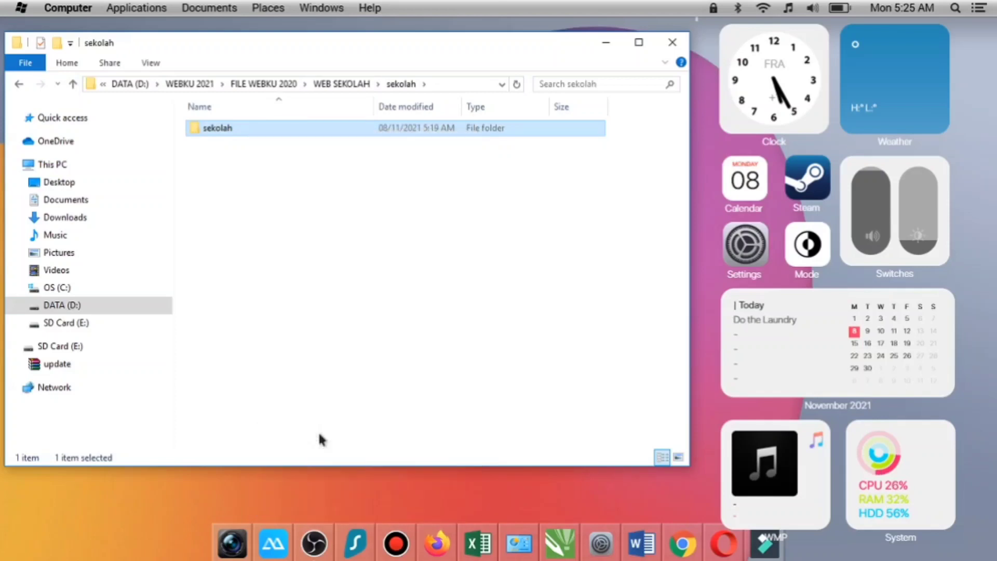
- Paste the copied sekolah folder into C:\xampp\htdocs
click(71, 287)
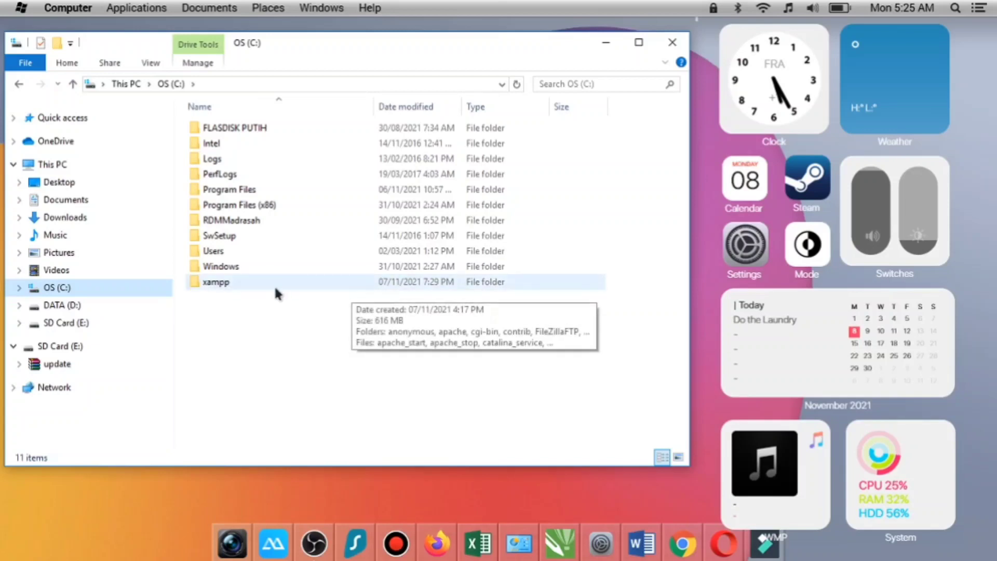
double_click(235, 282)
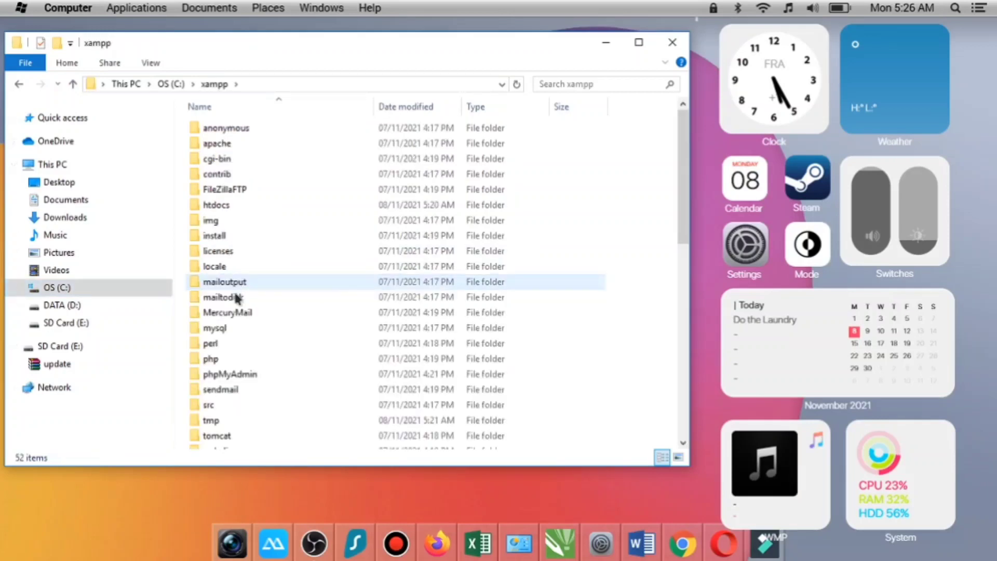
scroll(262, 281, down, 4)
scroll(265, 290, up, 4)
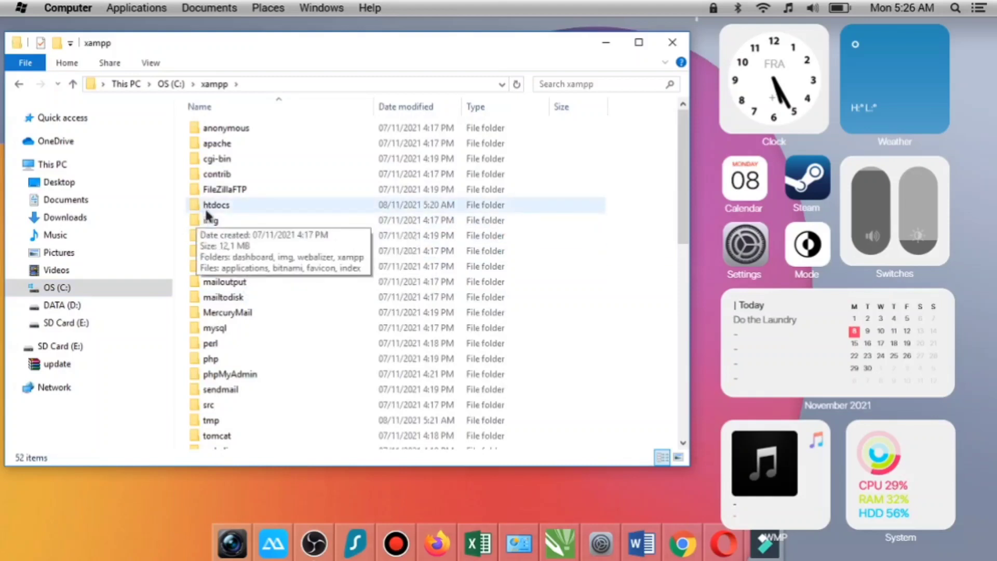
double_click(223, 207)
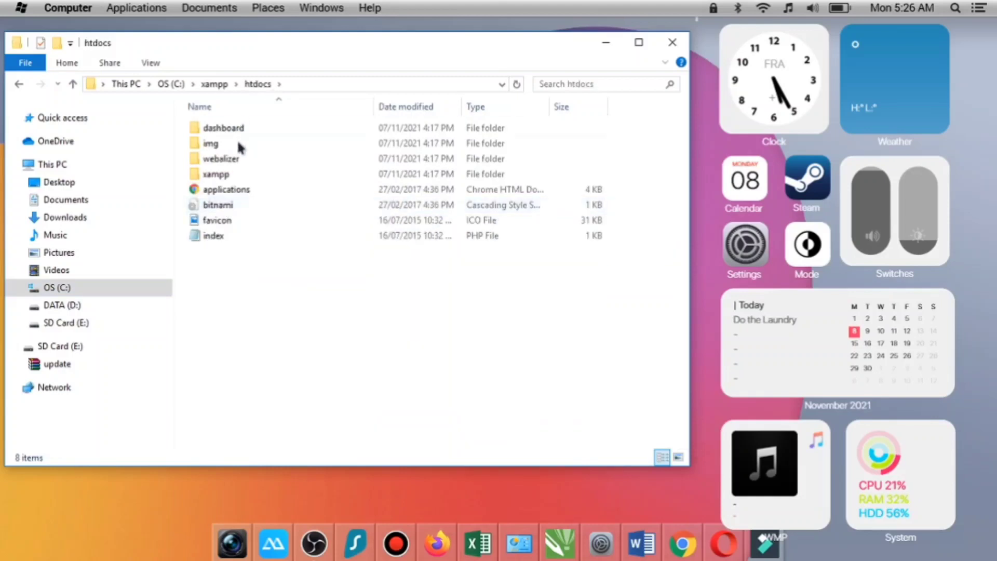
right_click(257, 301)
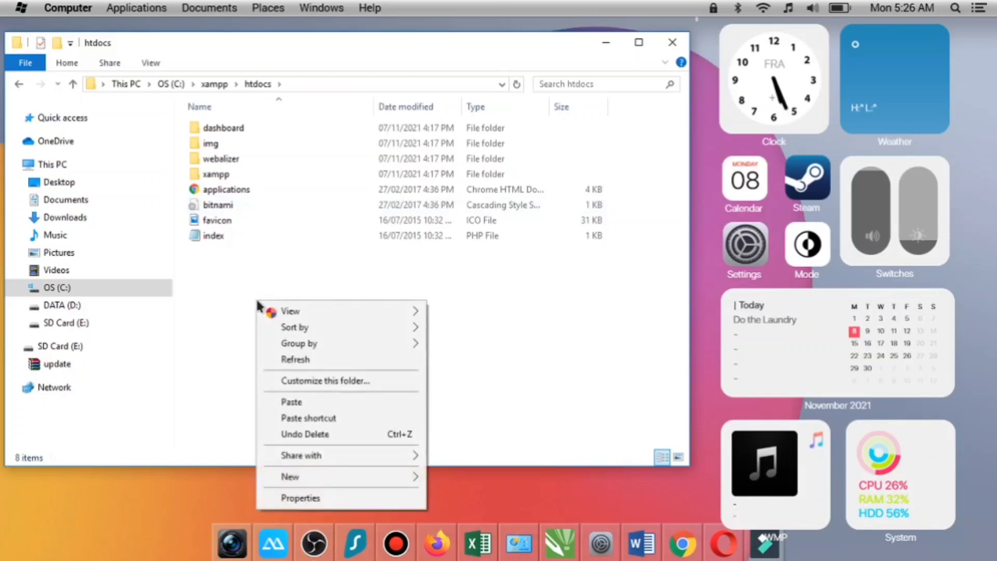
click(307, 403)
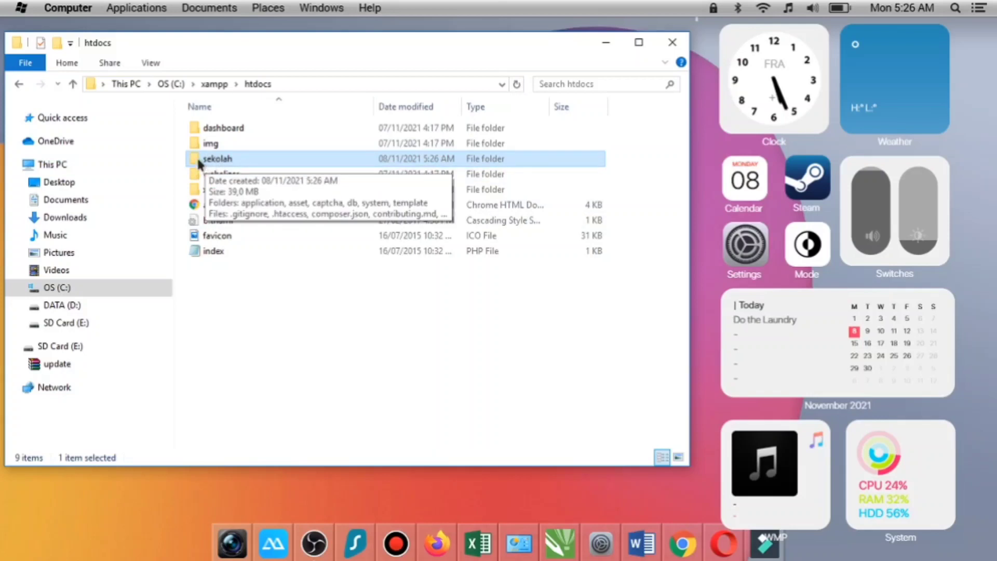
- Open sekolah.sql from the pasted site's db folder in Notepad++, check the database name, and close the editor
double_click(232, 153)
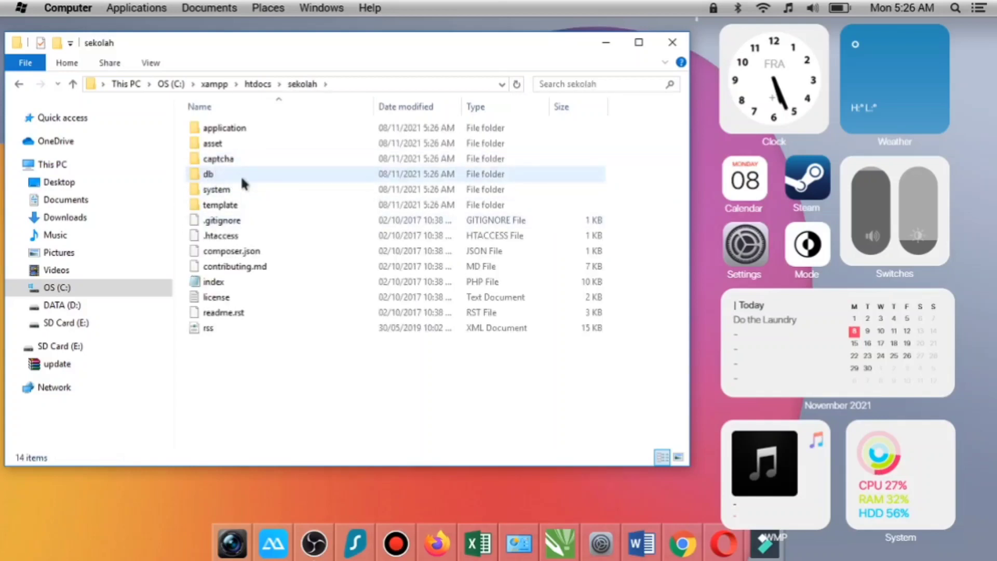
double_click(240, 175)
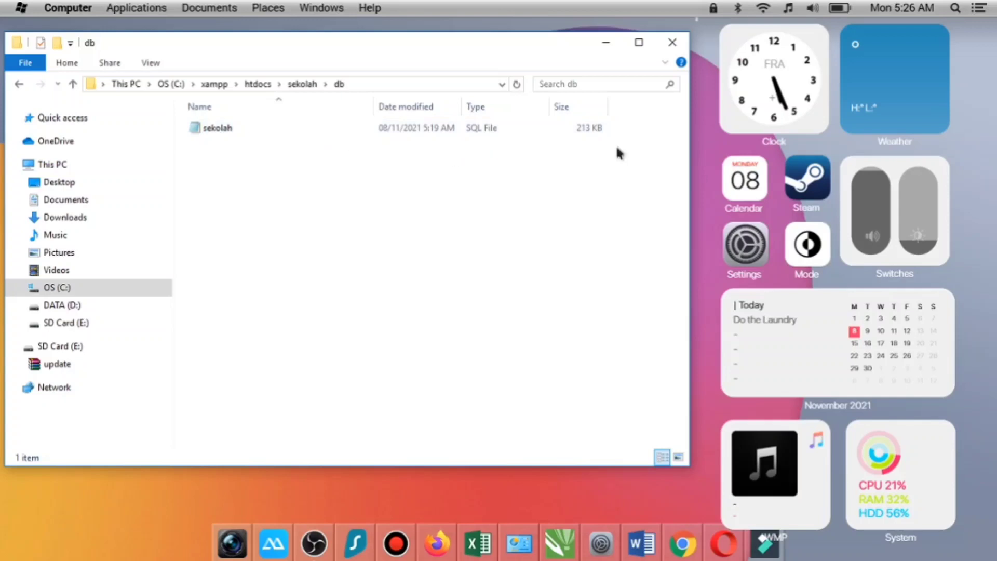
click(234, 129)
right_click(233, 125)
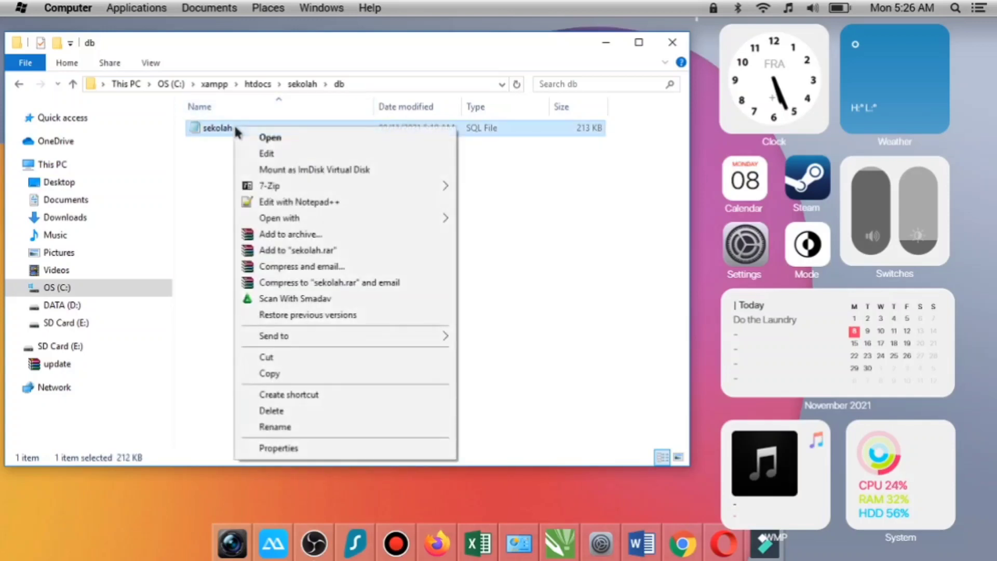
click(291, 202)
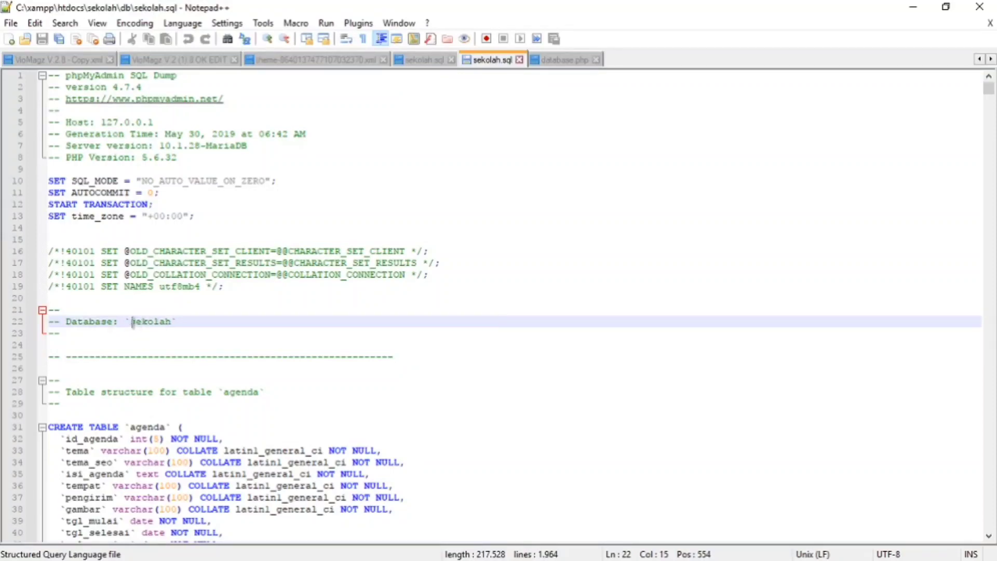
drag(131, 321, 182, 324)
click(222, 311)
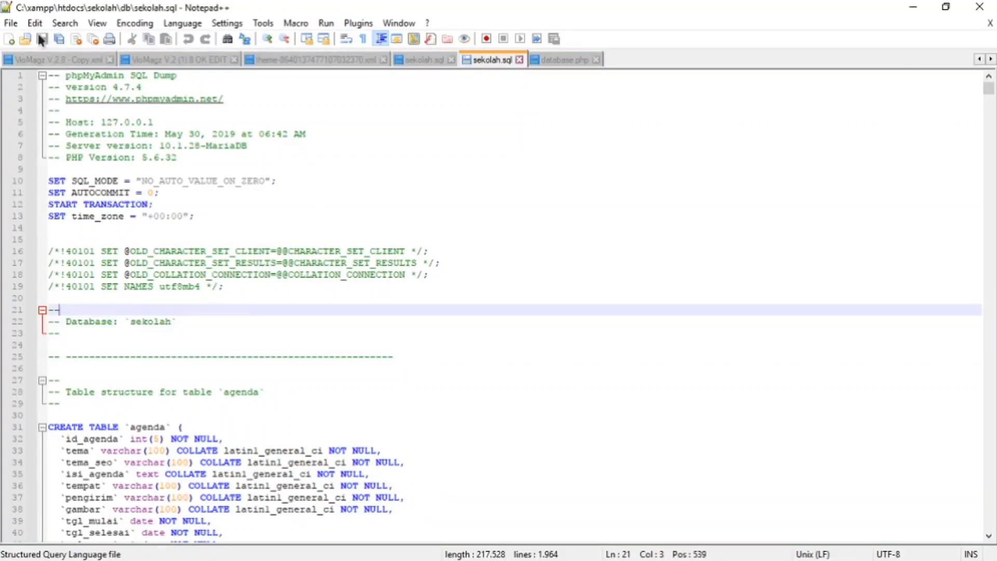
click(980, 8)
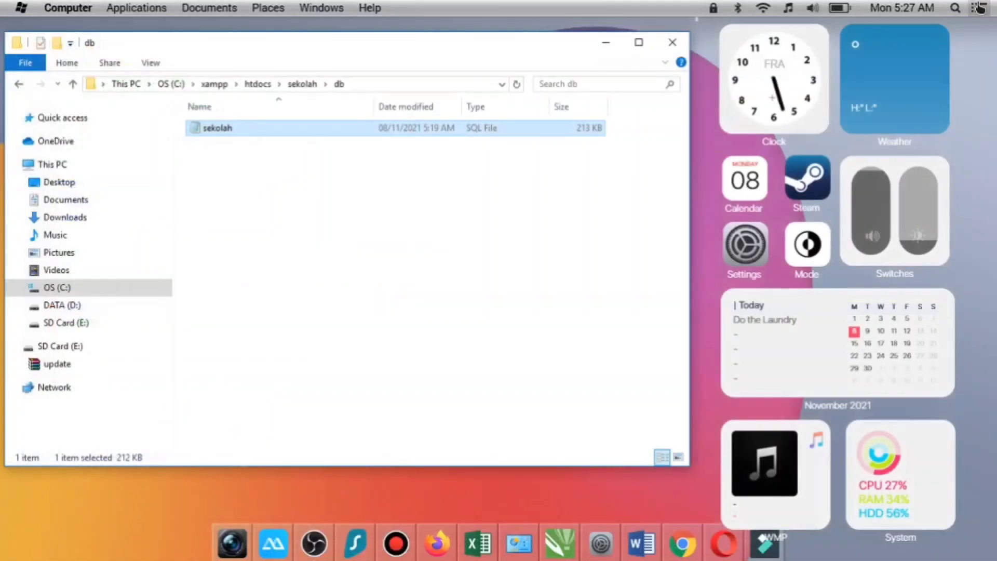
- Open database.php from the site's application\config folder in Notepad++, check the database connection settings, and close the editor
click(73, 84)
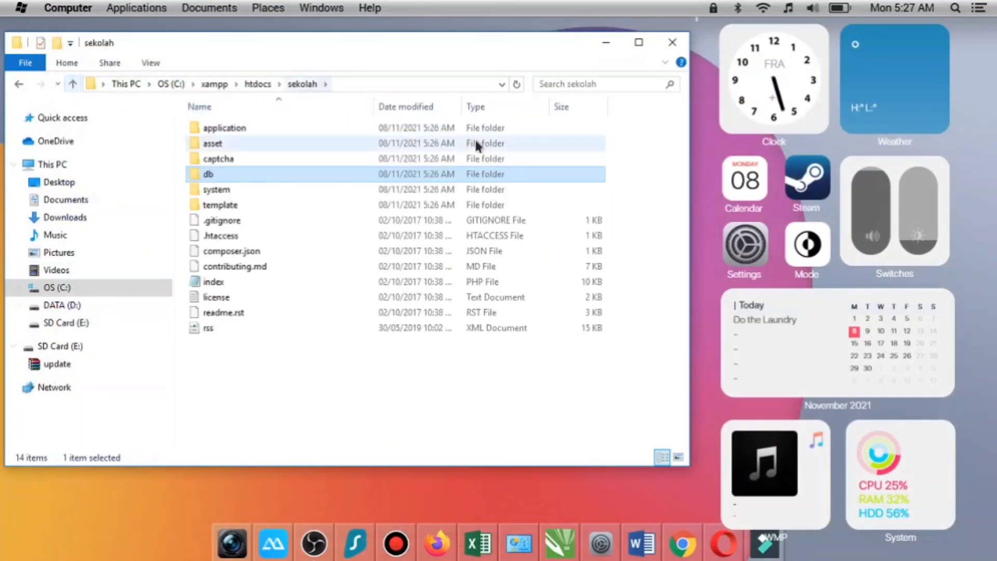
double_click(249, 130)
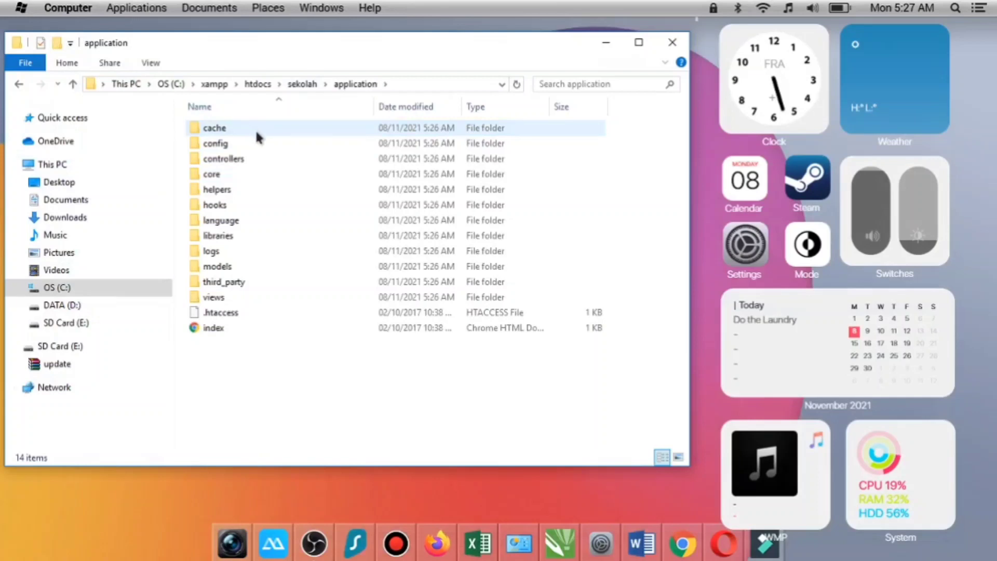
double_click(240, 145)
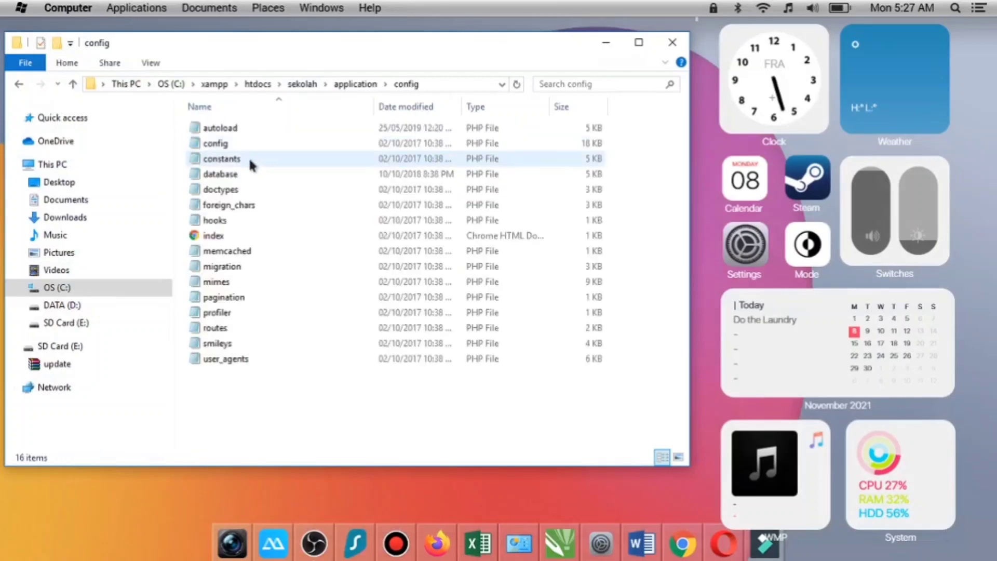
right_click(249, 178)
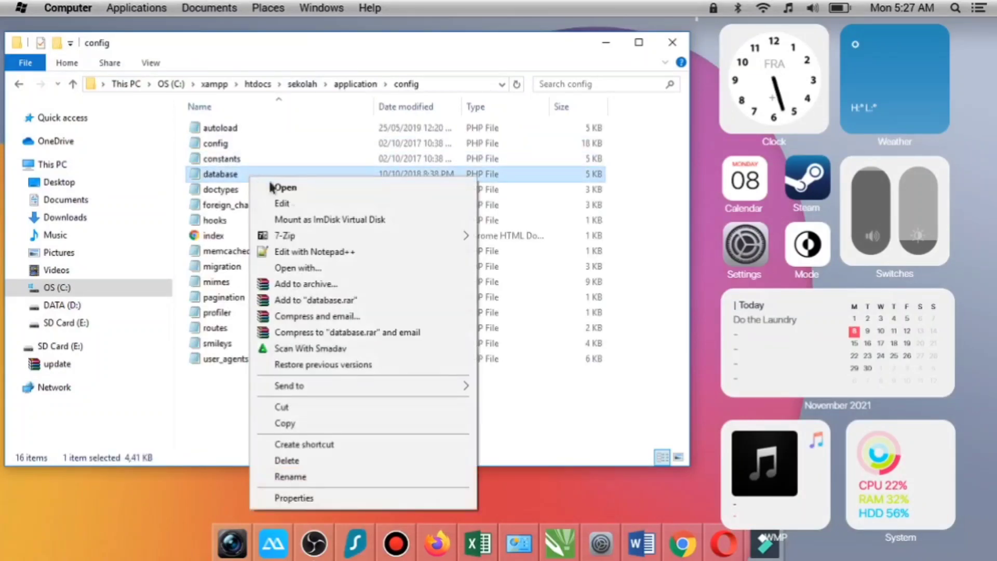
click(313, 253)
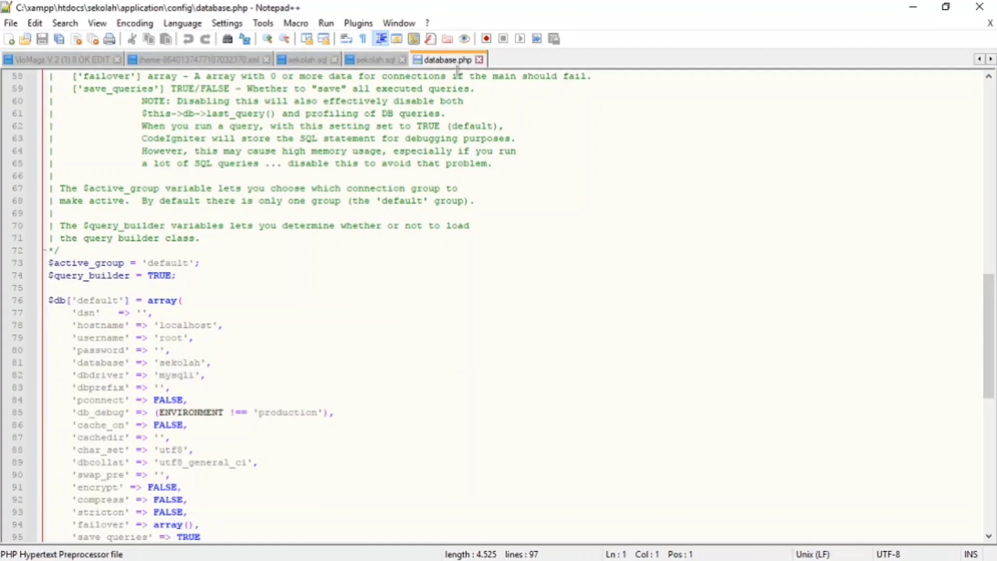
click(983, 8)
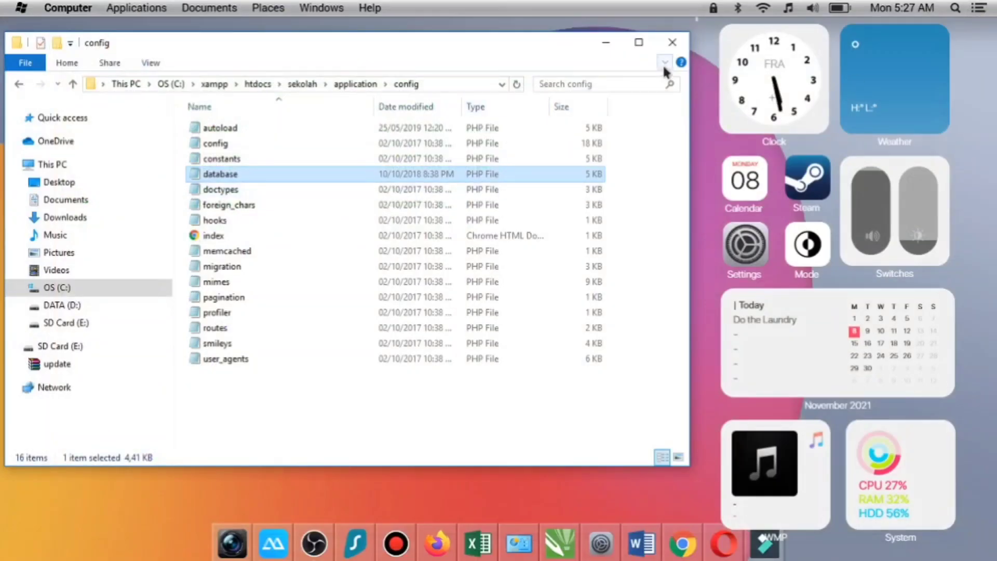
- Go back up to the C:\xampp folder and launch the xampp-control application
click(73, 83)
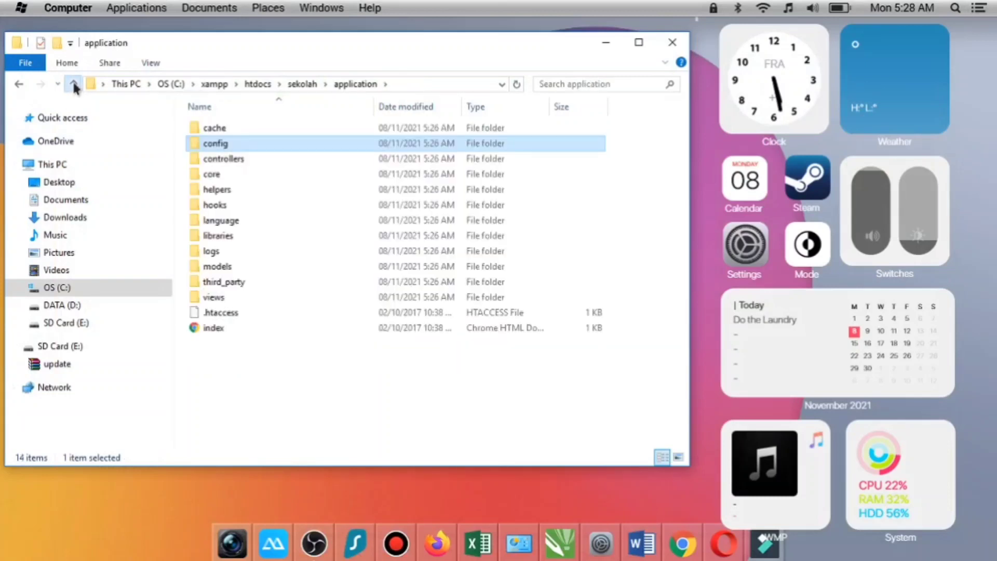
click(73, 85)
click(75, 82)
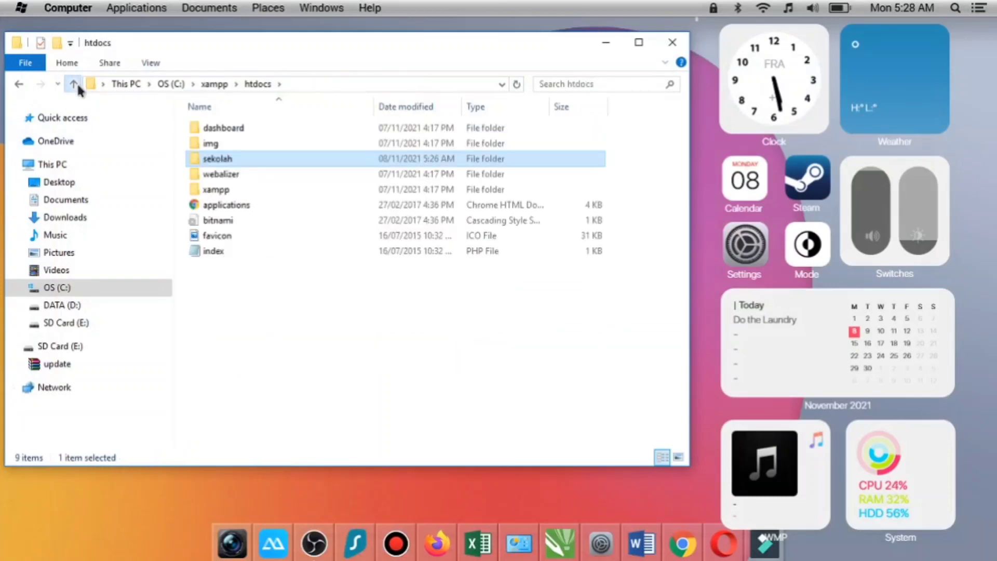
click(76, 82)
scroll(291, 259, down, 10)
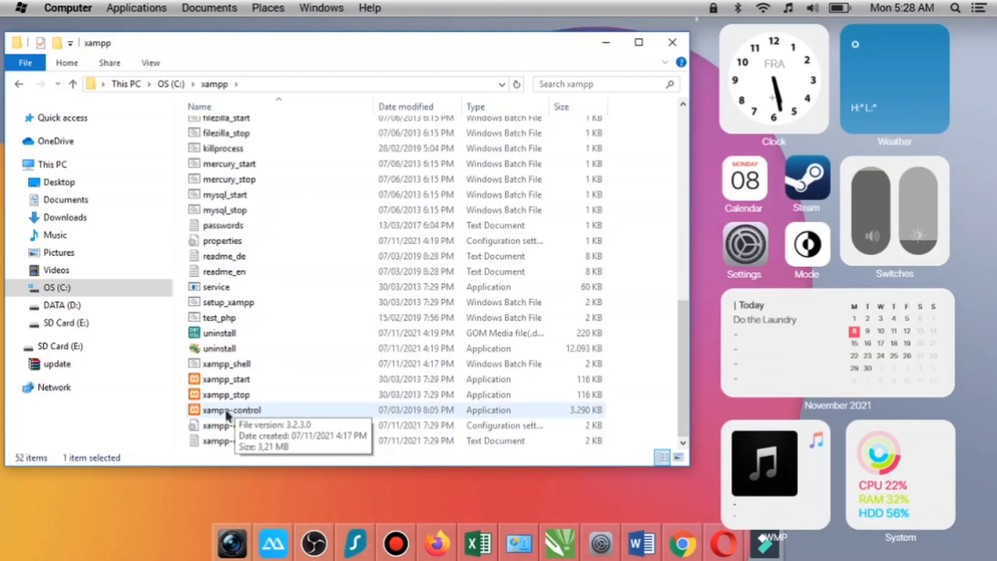
double_click(243, 411)
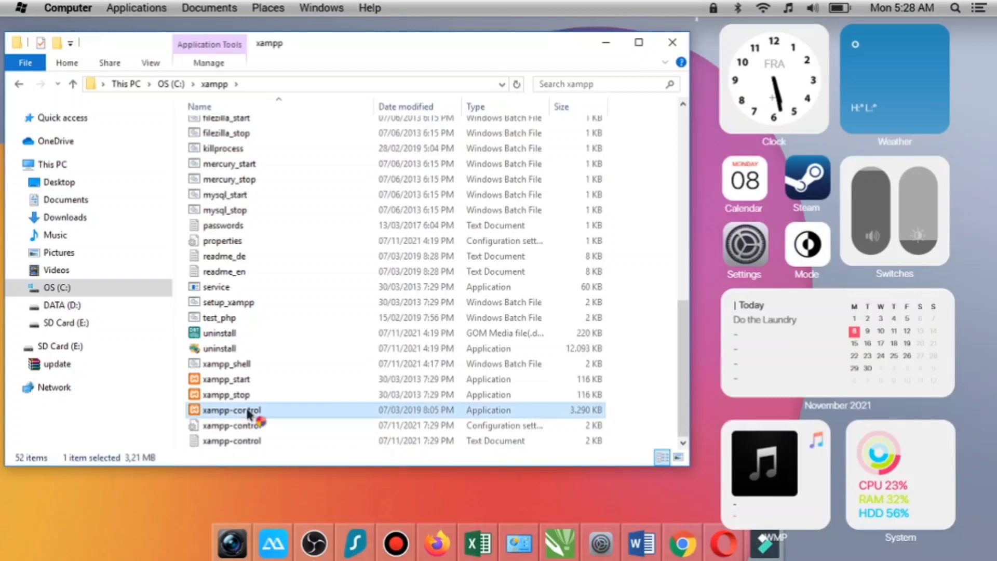
- Start the Apache and MySQL modules in the XAMPP Control Panel
drag(283, 12, 358, 79)
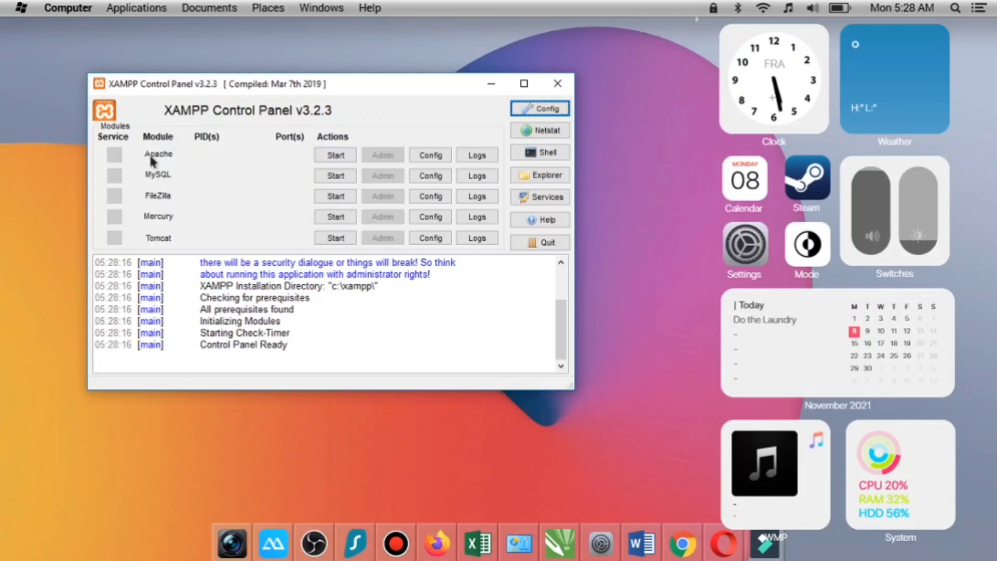
click(334, 155)
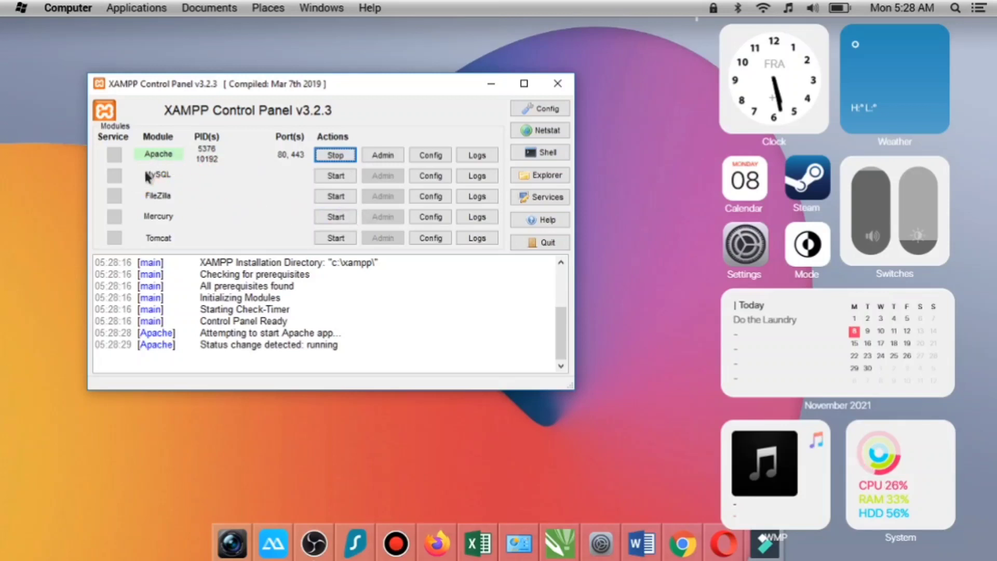
click(336, 177)
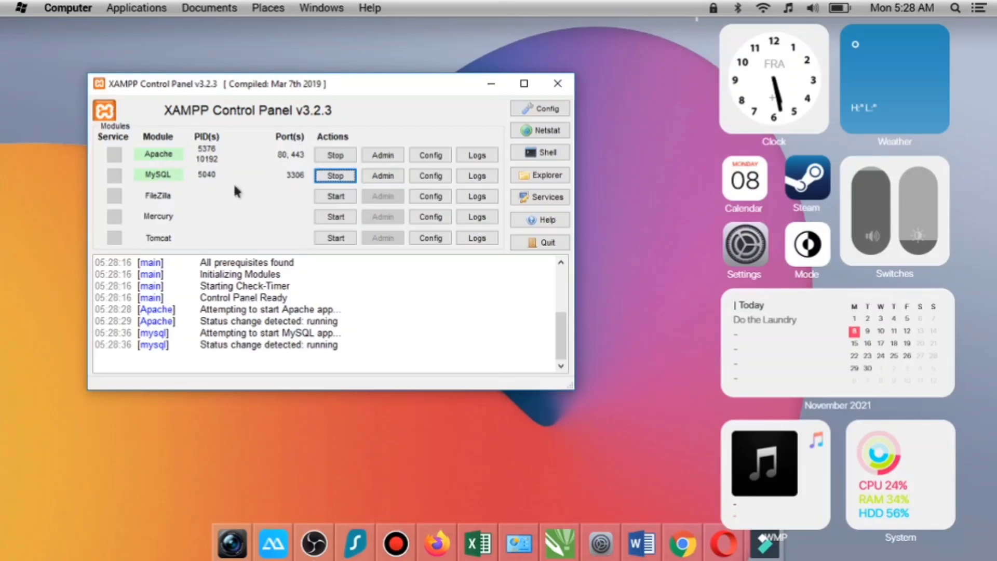
- Open Apache's admin dashboard in the browser and go from there to phpMyAdmin
click(392, 156)
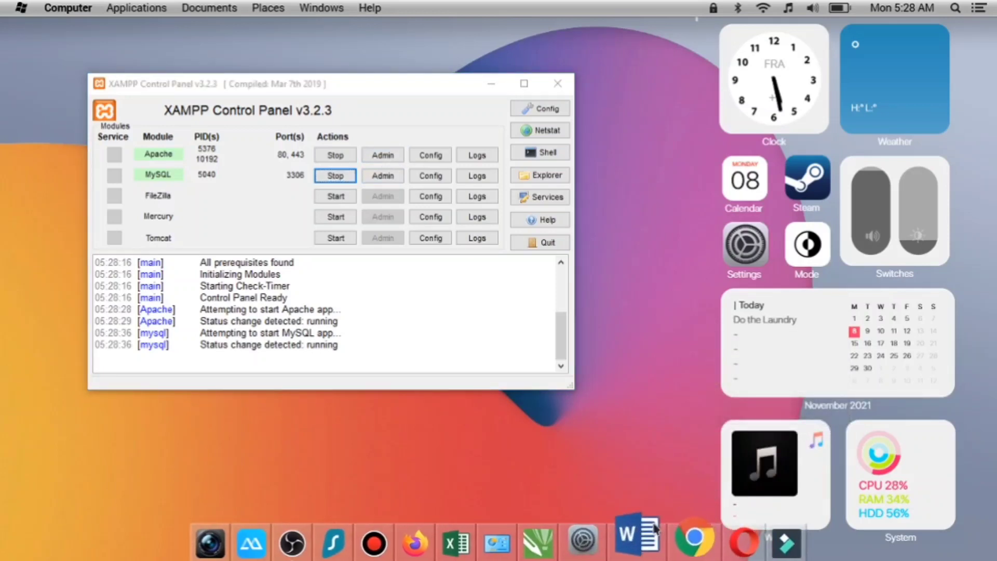
mouse_move(682, 556)
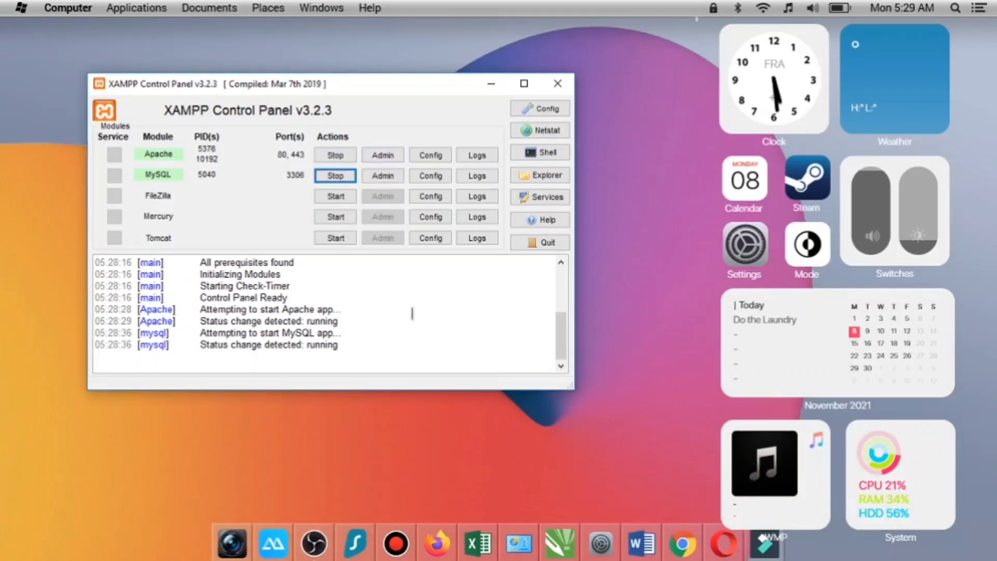
click(375, 161)
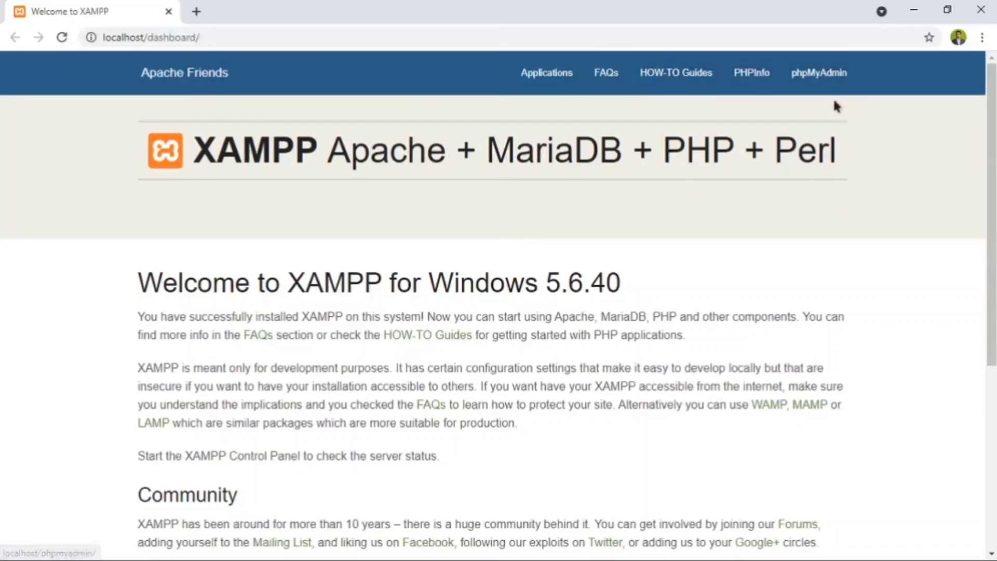
click(819, 79)
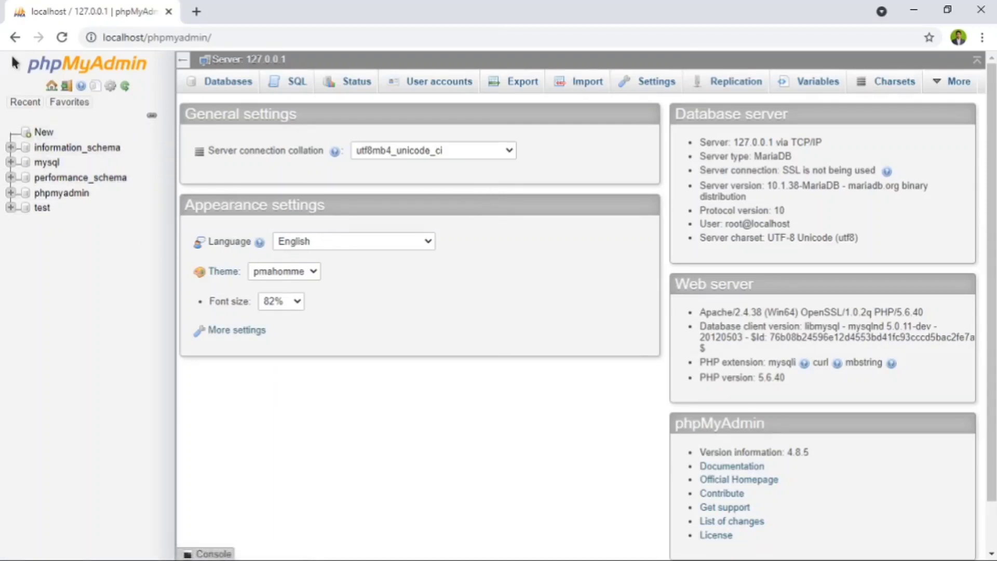
- Create a new database named sekolah with the collation left at the generic Collation option
click(45, 133)
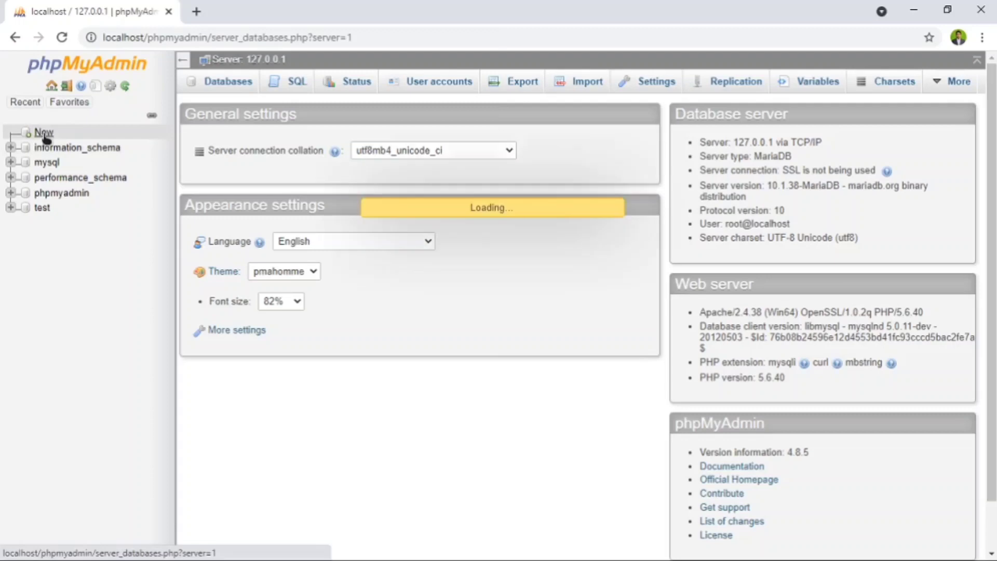
click(250, 199)
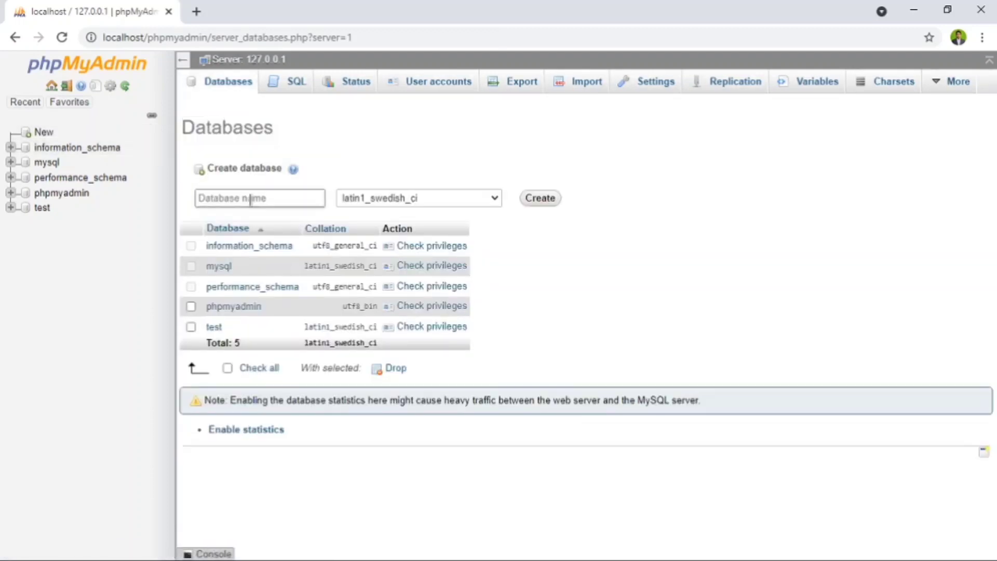
click(250, 200)
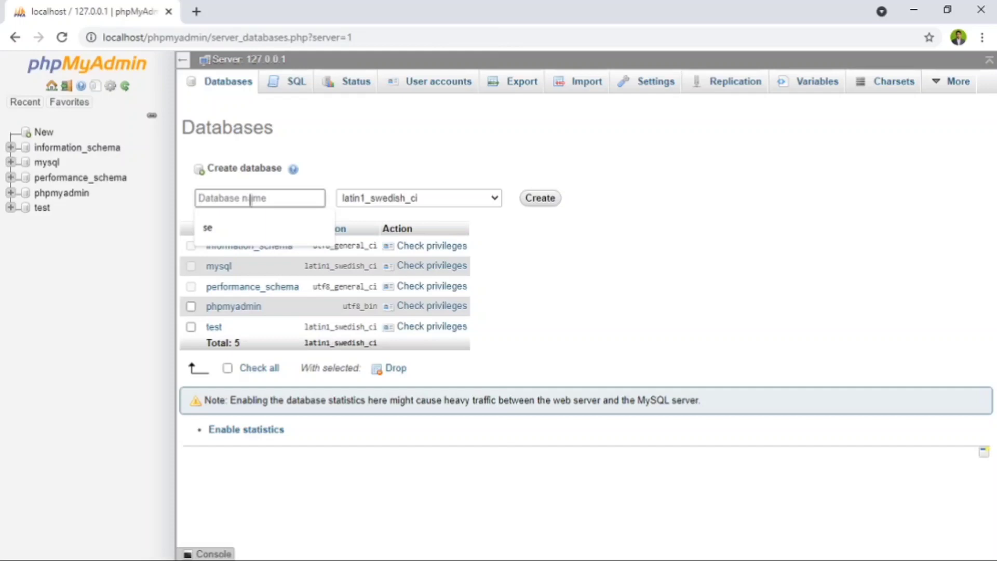
text(sekolah)
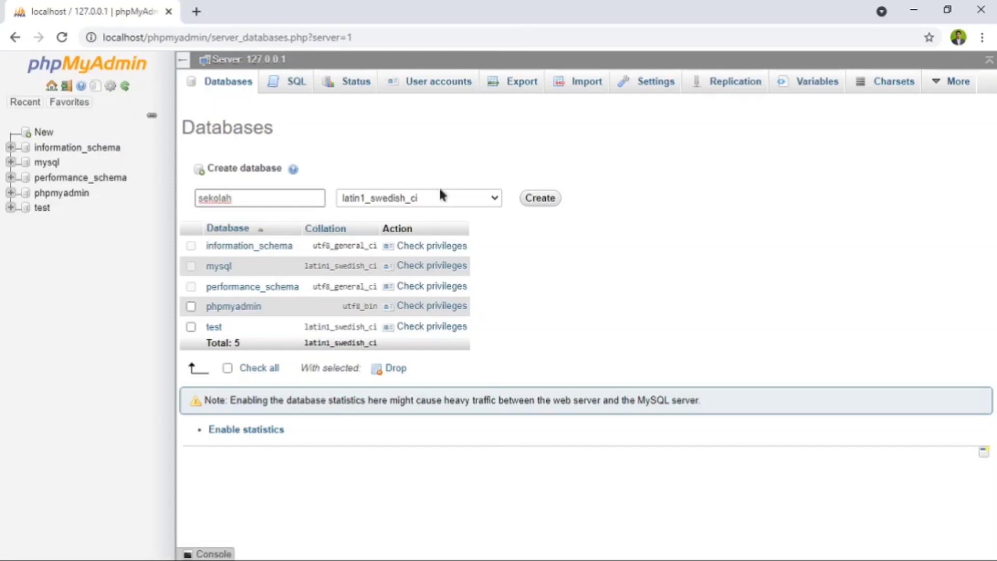
click(467, 199)
drag(496, 284, 515, 210)
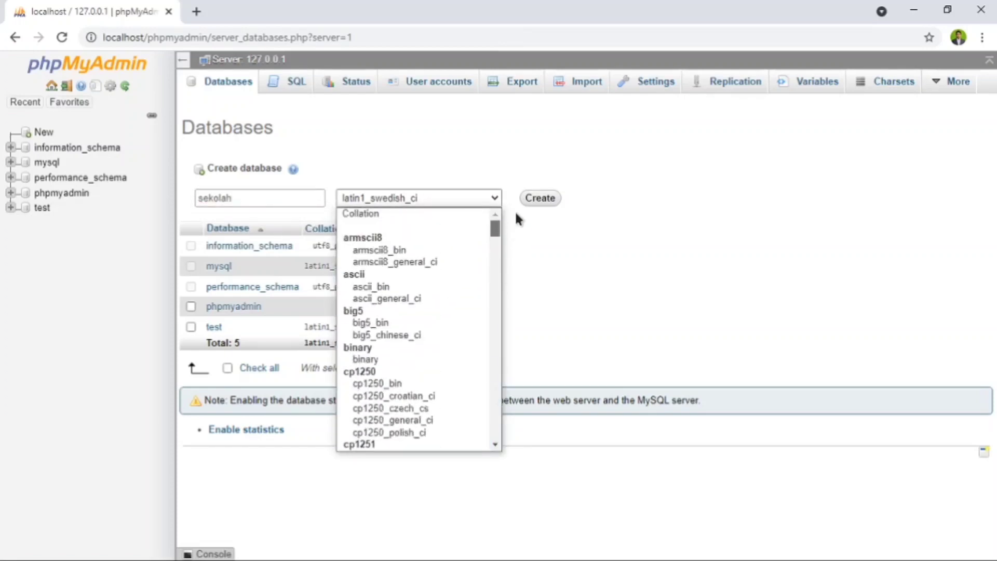
click(376, 215)
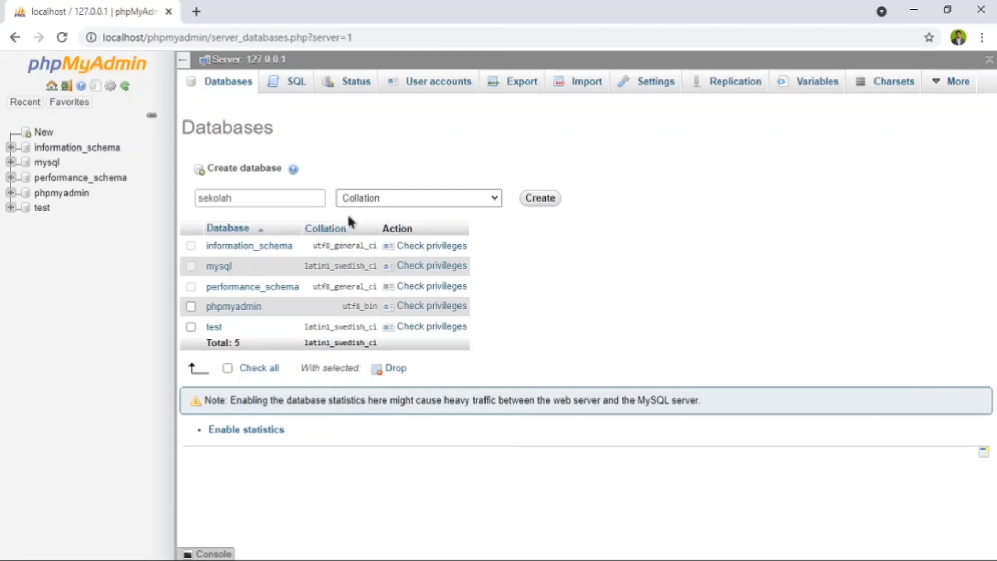
click(536, 202)
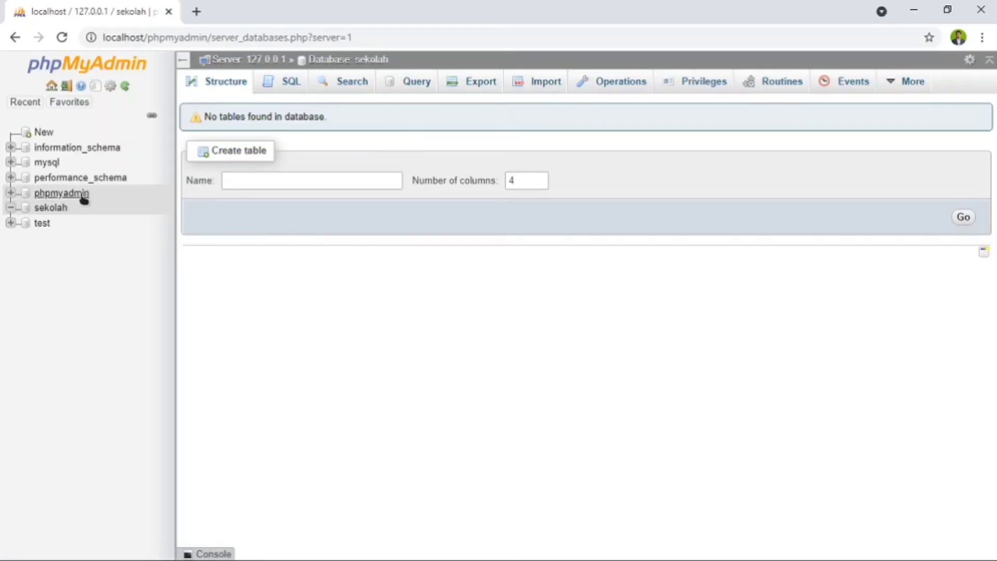
- Import sekolah.sql from C:\xampp\htdocs\sekolah\db into the sekolah database as utf-8 SQL
click(543, 88)
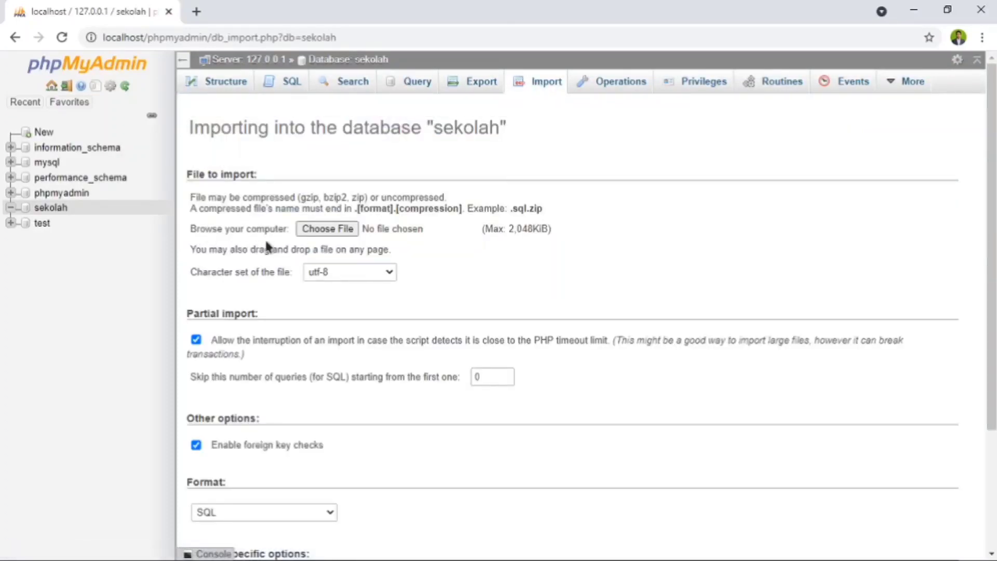
click(322, 230)
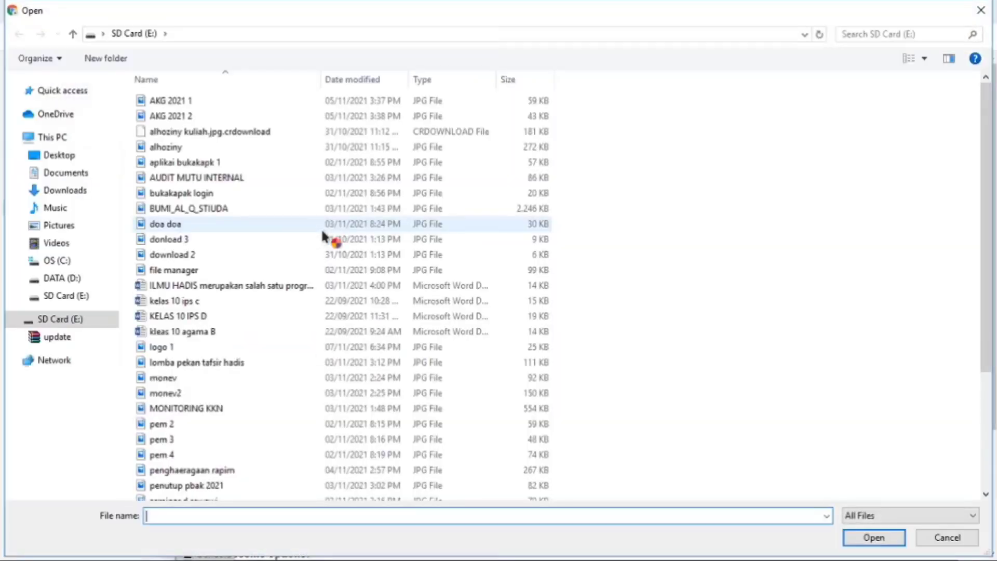
click(54, 261)
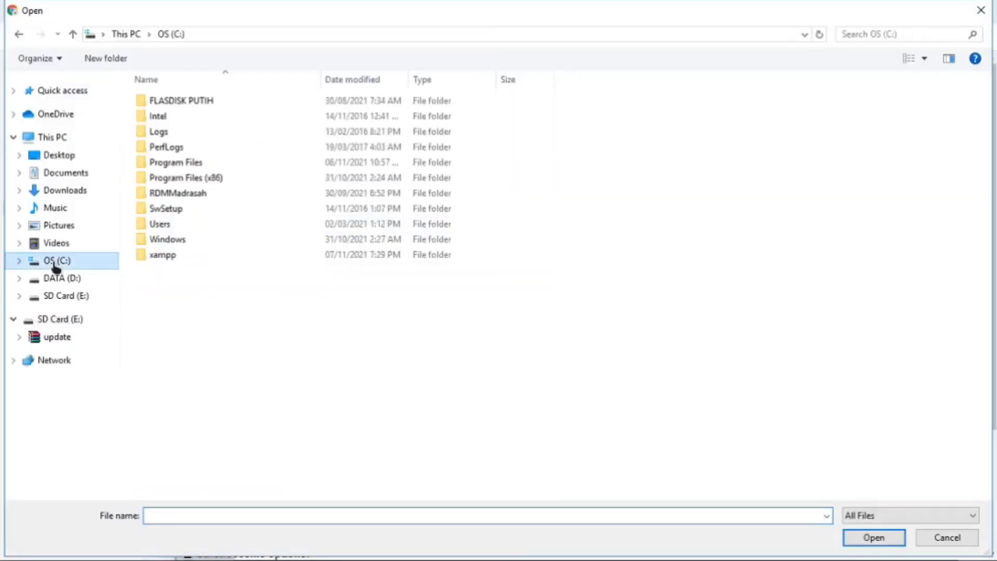
double_click(188, 257)
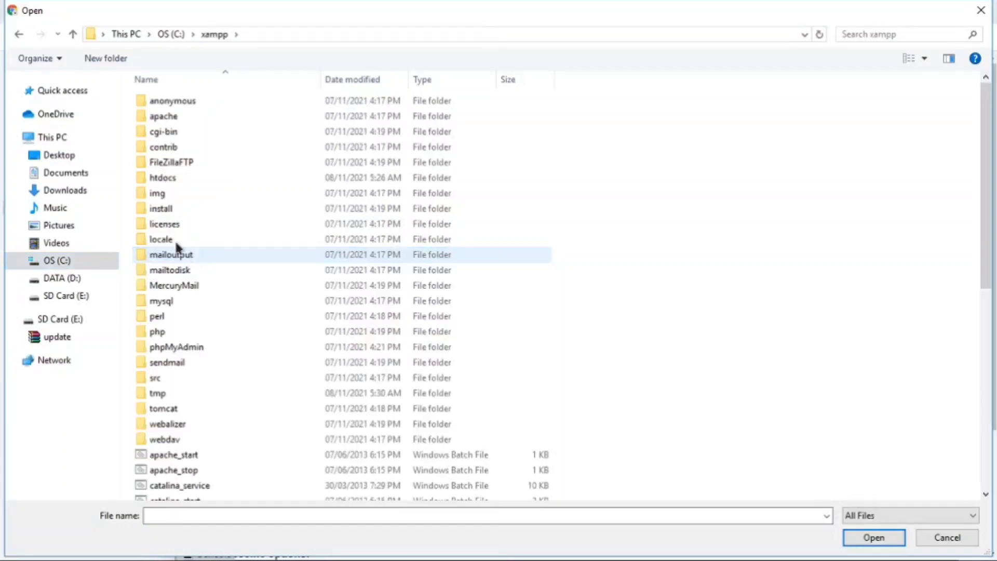
double_click(191, 178)
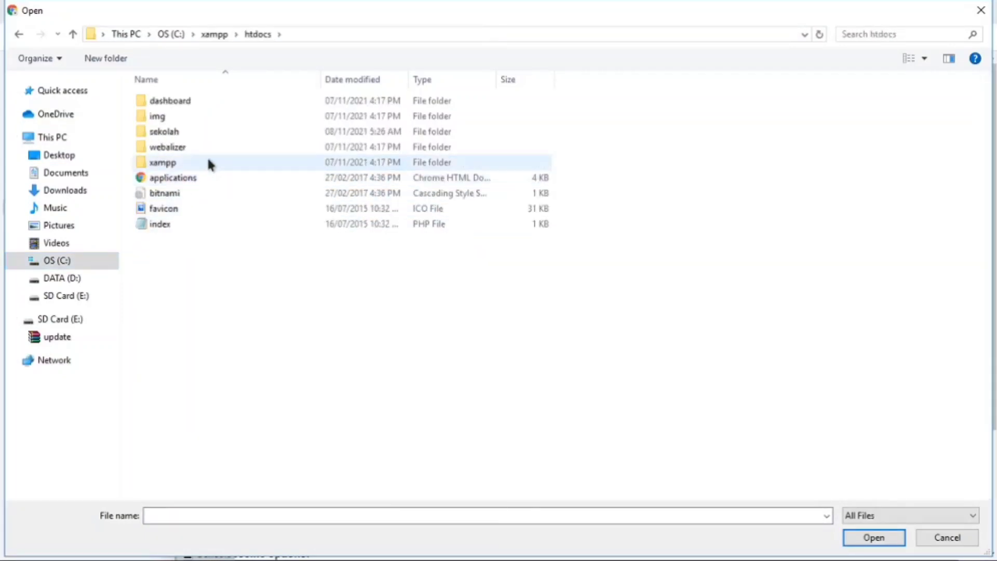
double_click(188, 130)
double_click(182, 148)
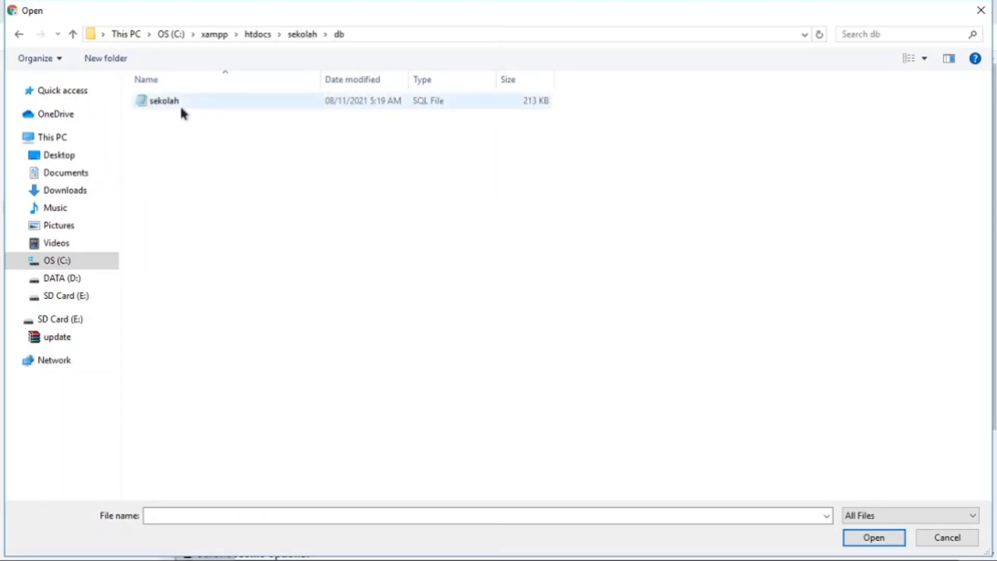
click(209, 104)
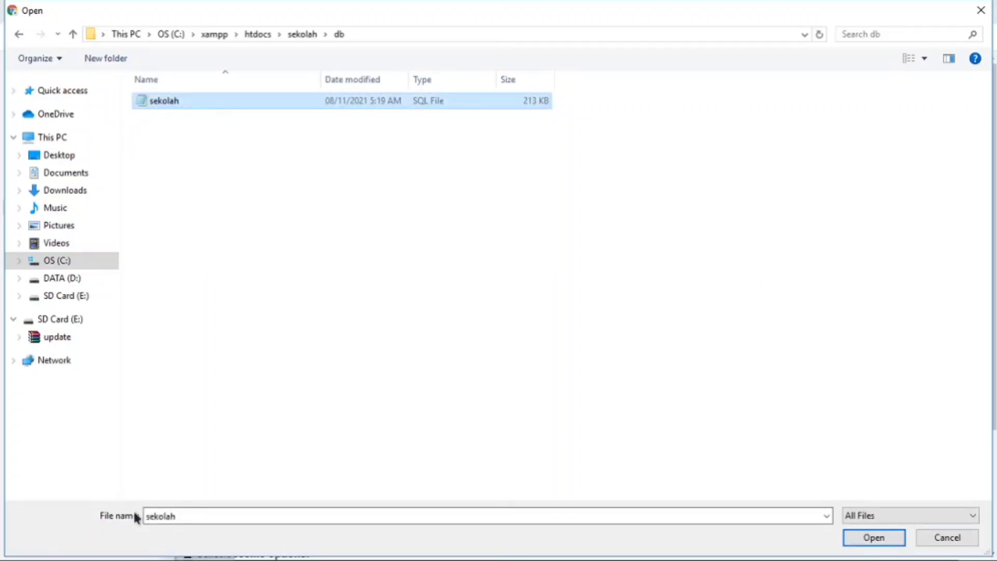
click(853, 543)
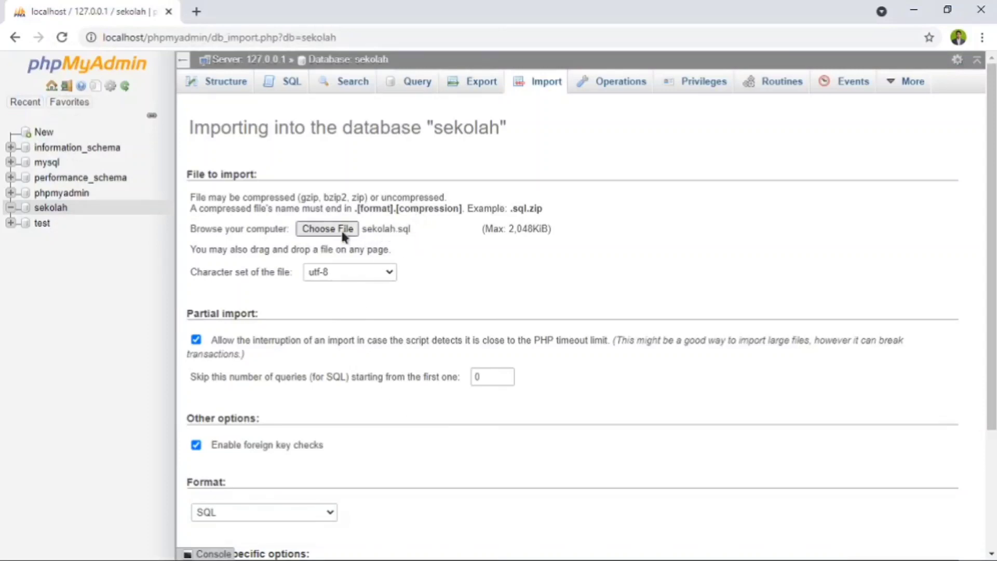
scroll(397, 252, down, 3)
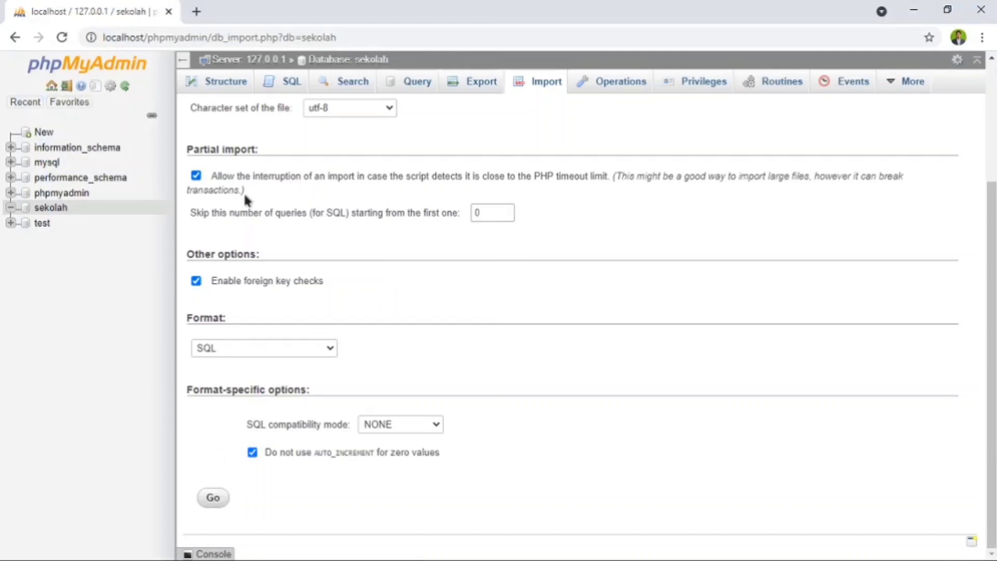
click(213, 503)
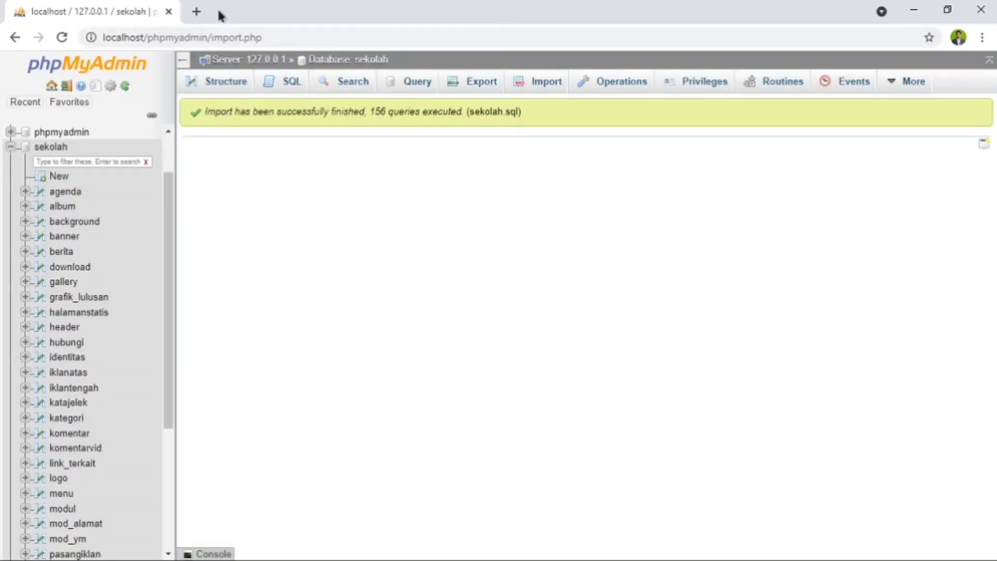
- Try to open localhos/sekolah in a new browser tab
click(196, 12)
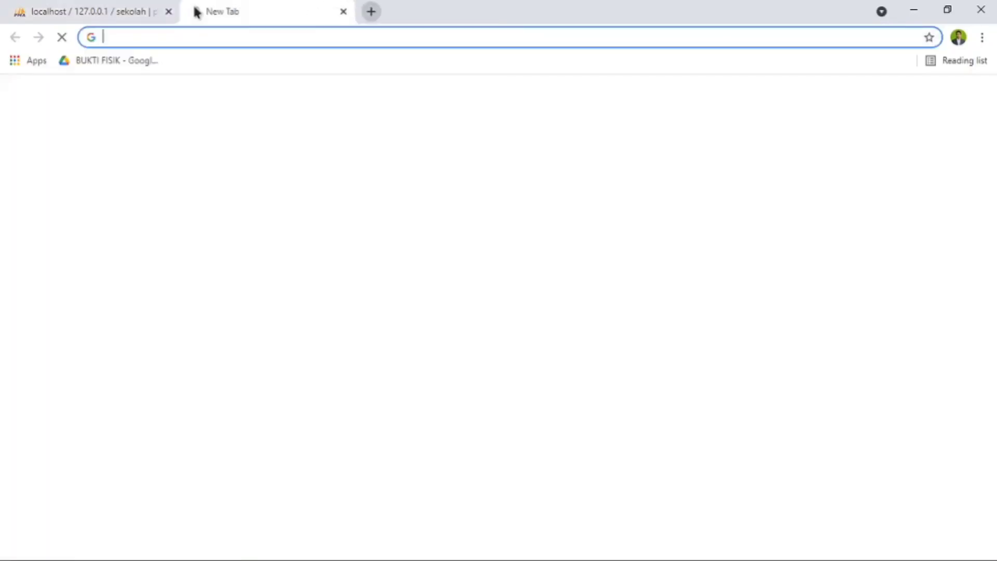
click(208, 40)
text(localho)
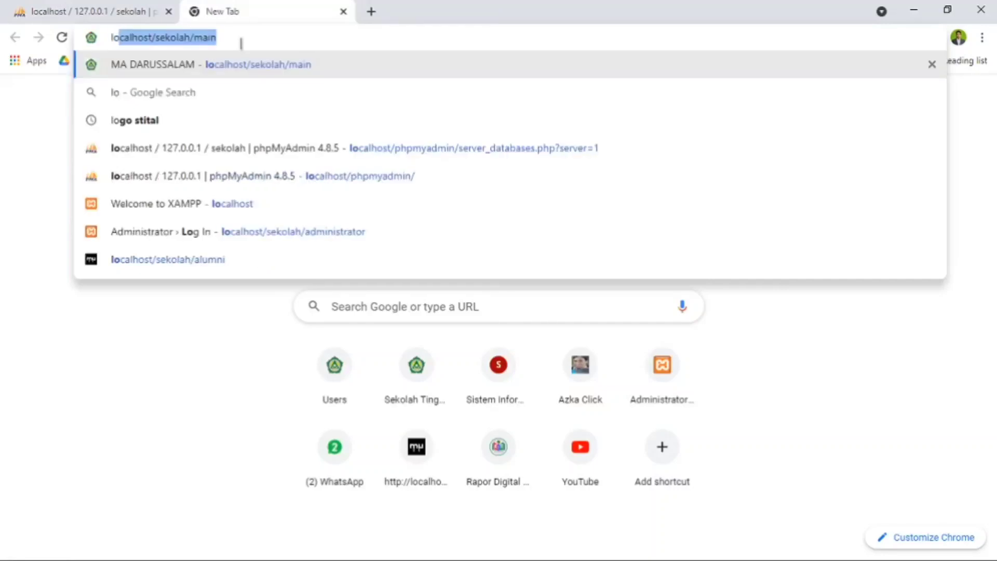
text(s)
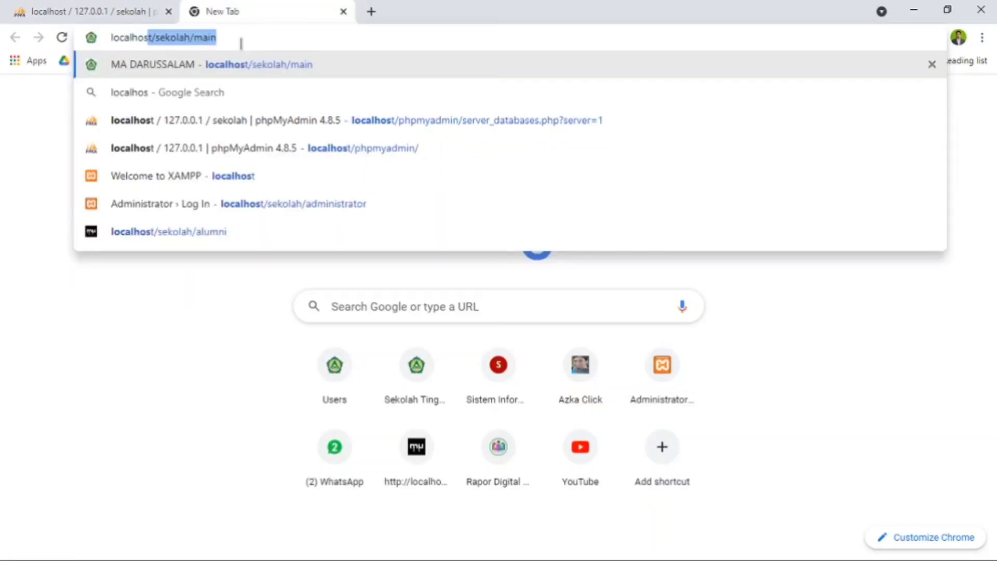
text(/)
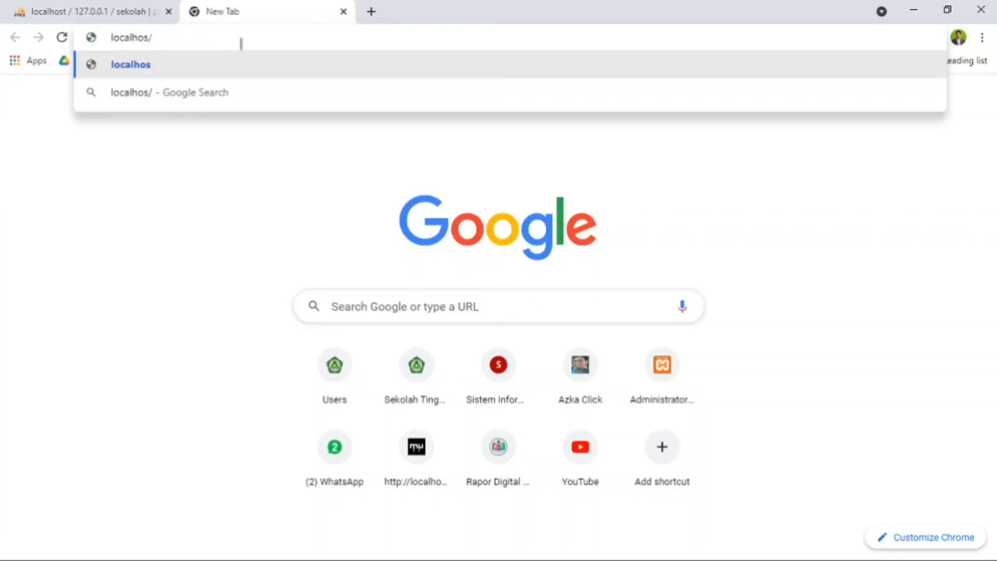
text(sekolah)
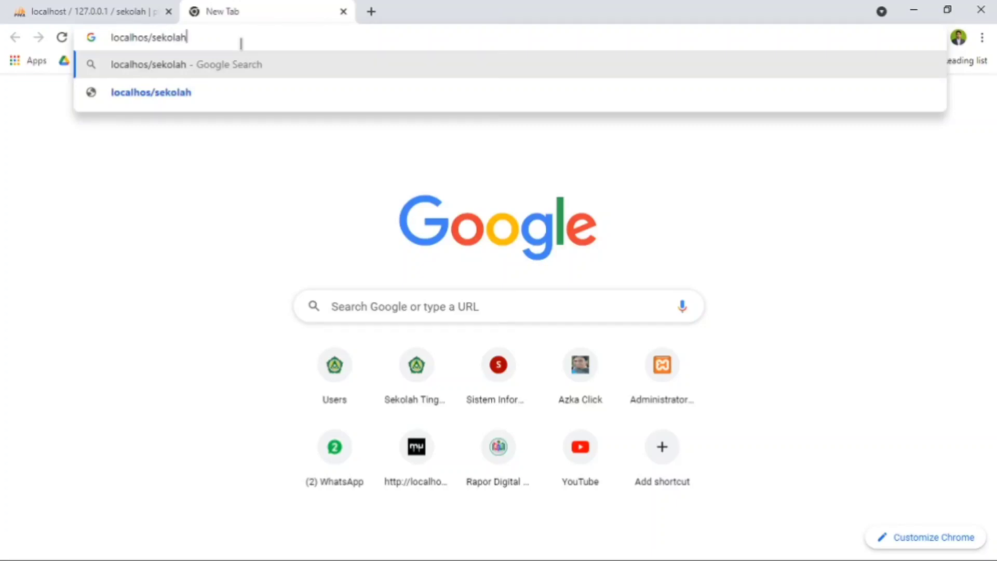
key(Return)
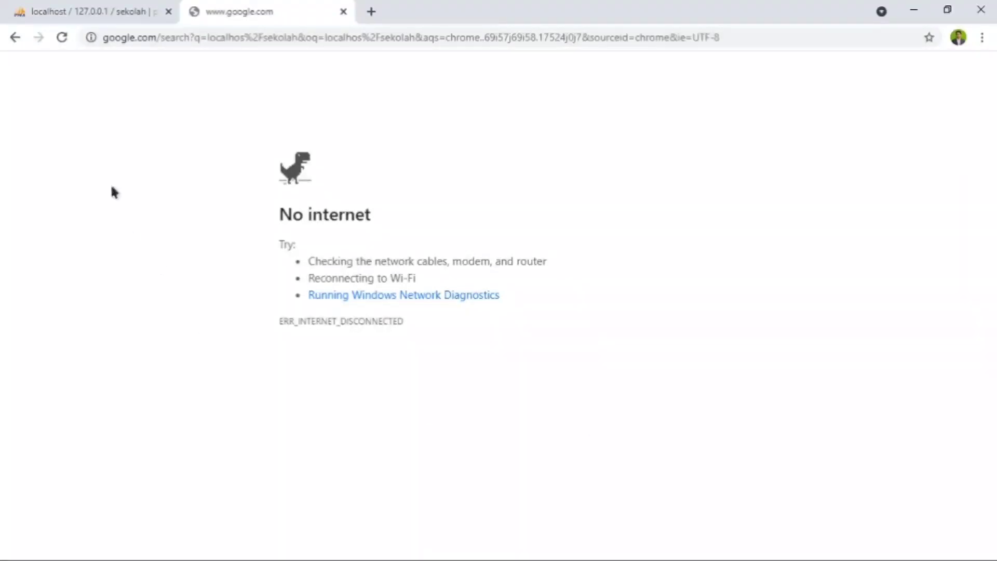
- Open localhost/sekolah/main in the current tab and look over the school homepage
click(145, 39)
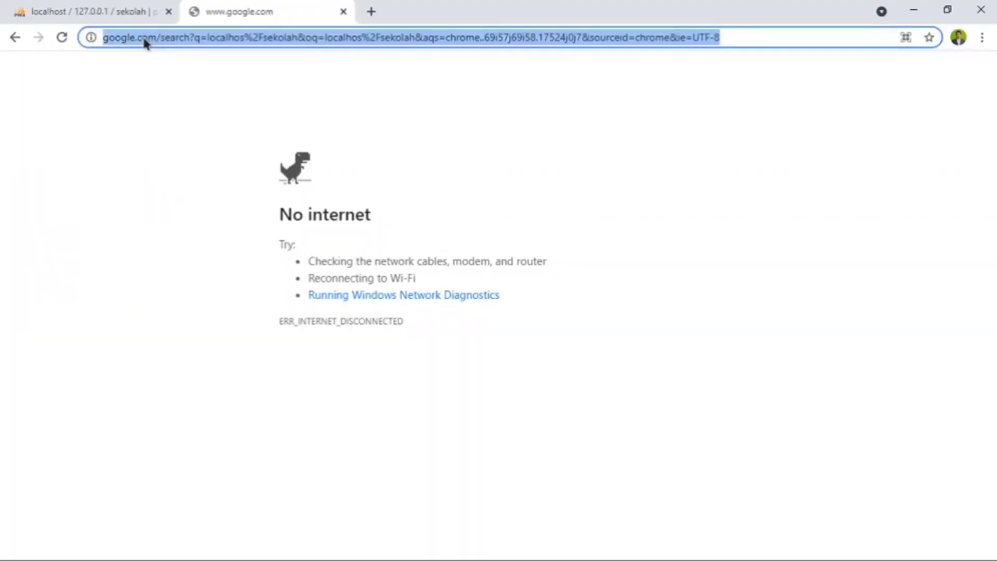
text(localhost/sekolah/main)
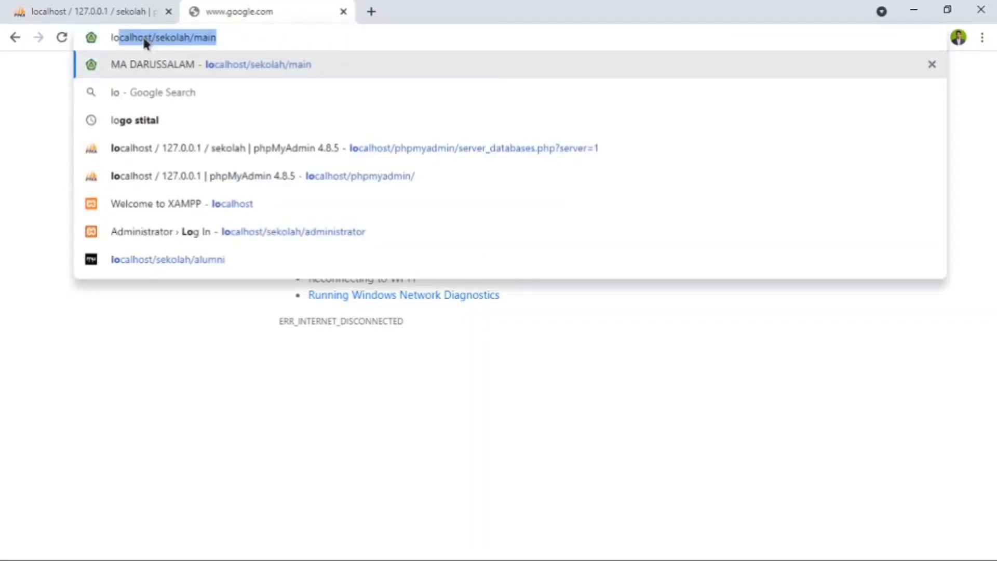
key(Return)
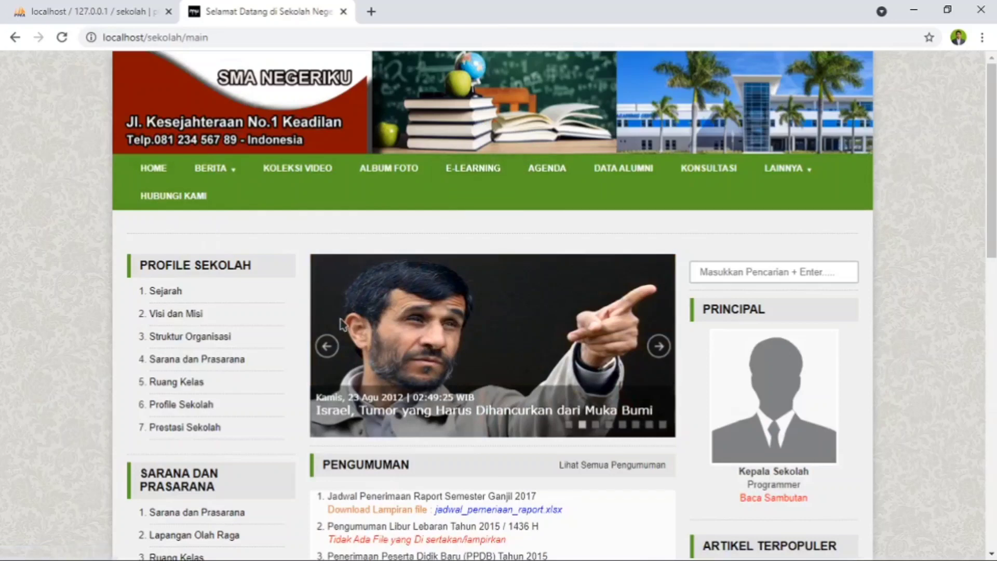
scroll(377, 340, down, 5)
scroll(378, 340, down, 5)
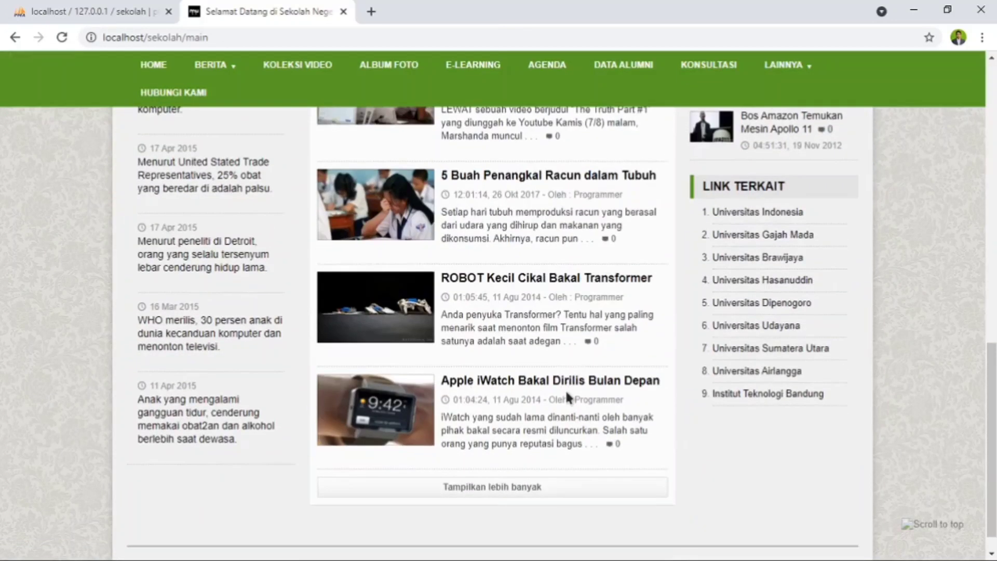
scroll(569, 391, up, 10)
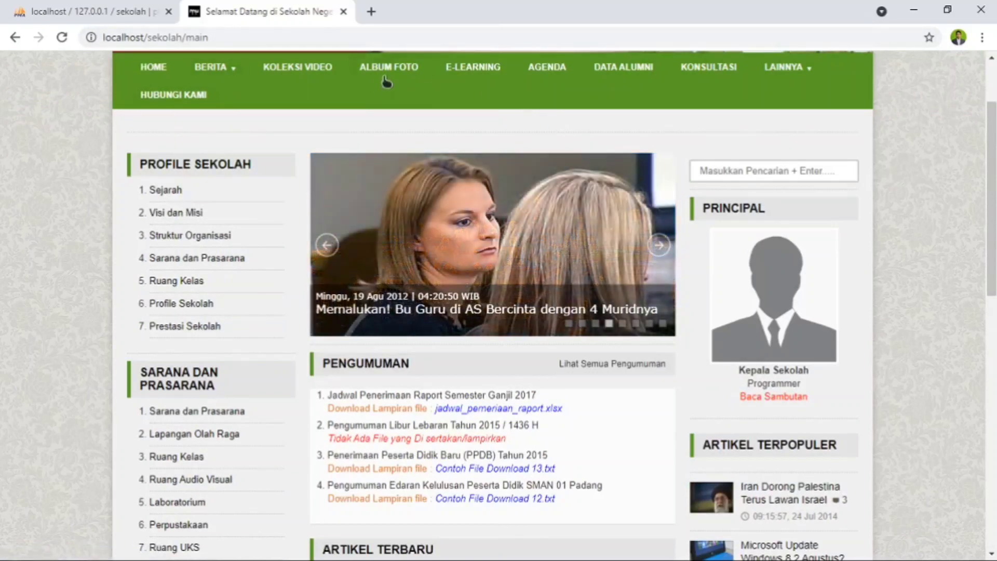
- Open the clear browsing data options from the browser history and set the advanced time range to Last 24 hours
click(982, 37)
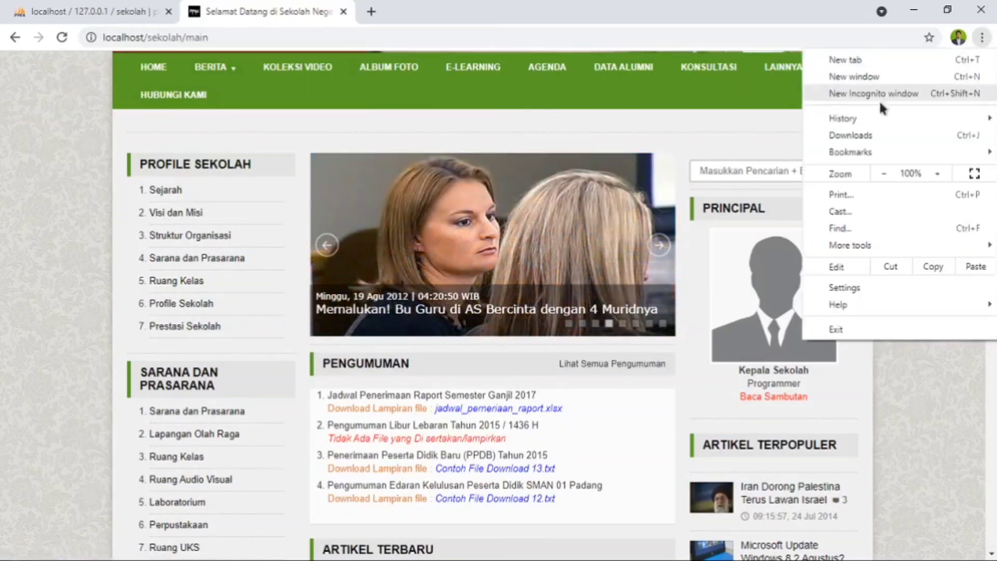
mouse_move(870, 114)
click(615, 121)
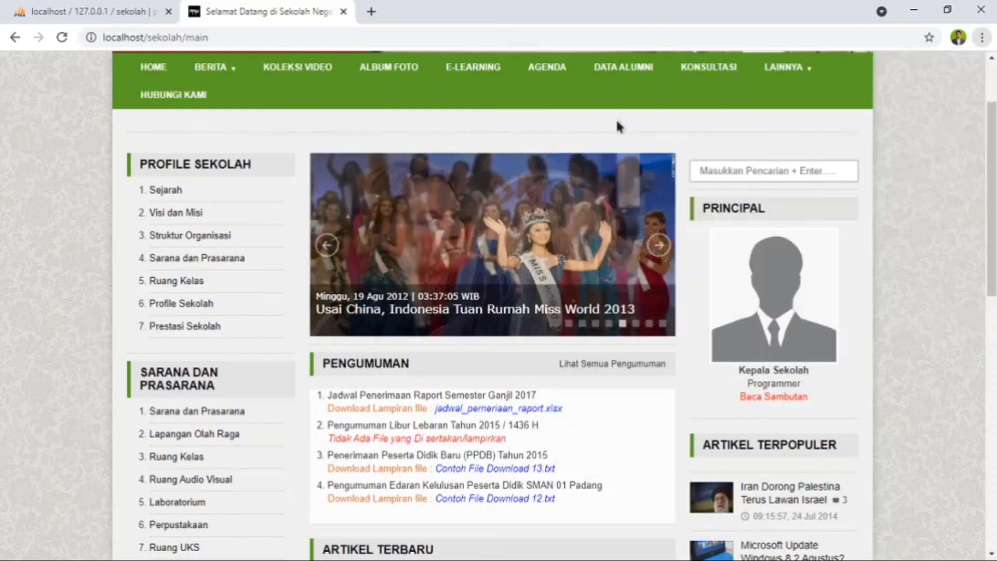
click(64, 186)
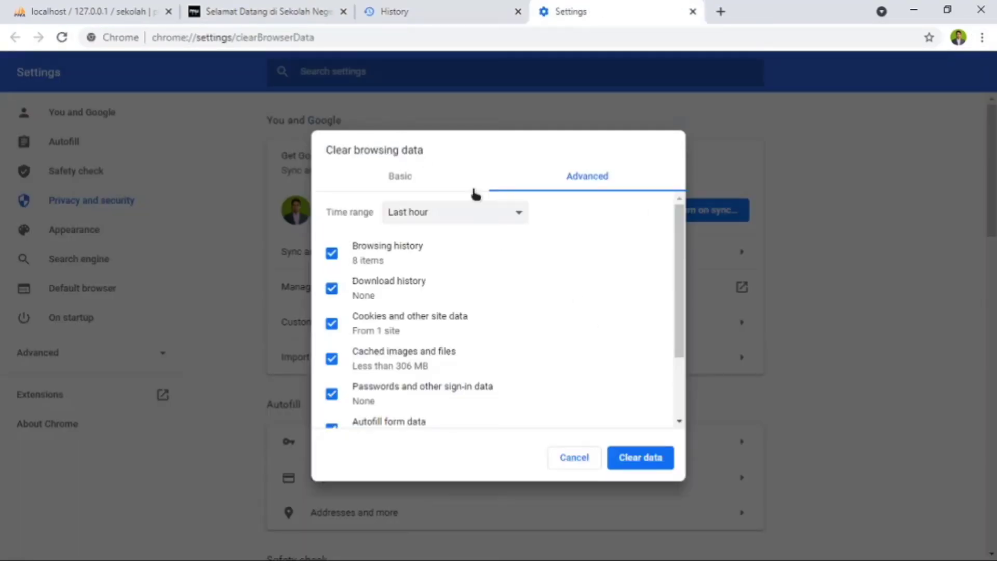
click(489, 217)
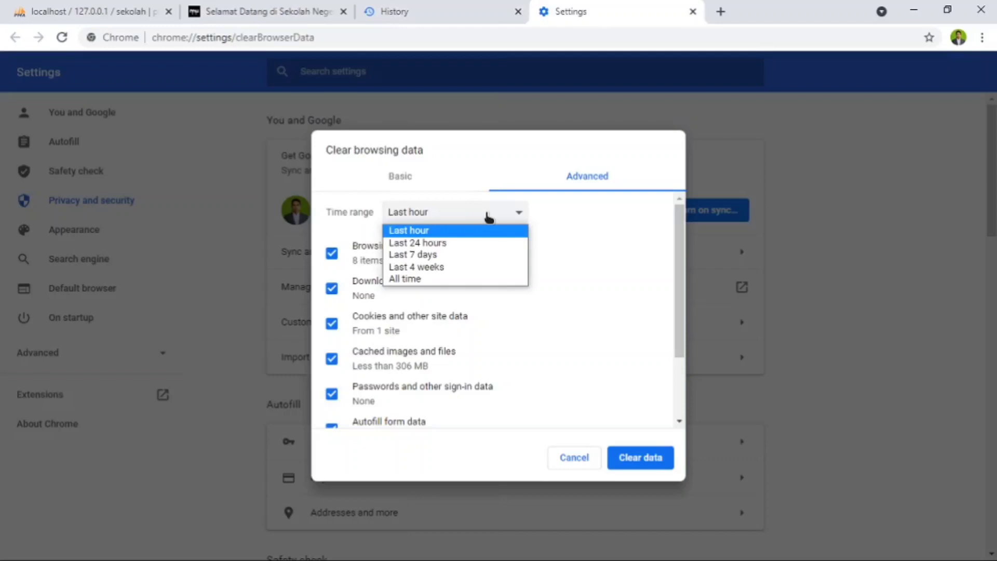
click(460, 247)
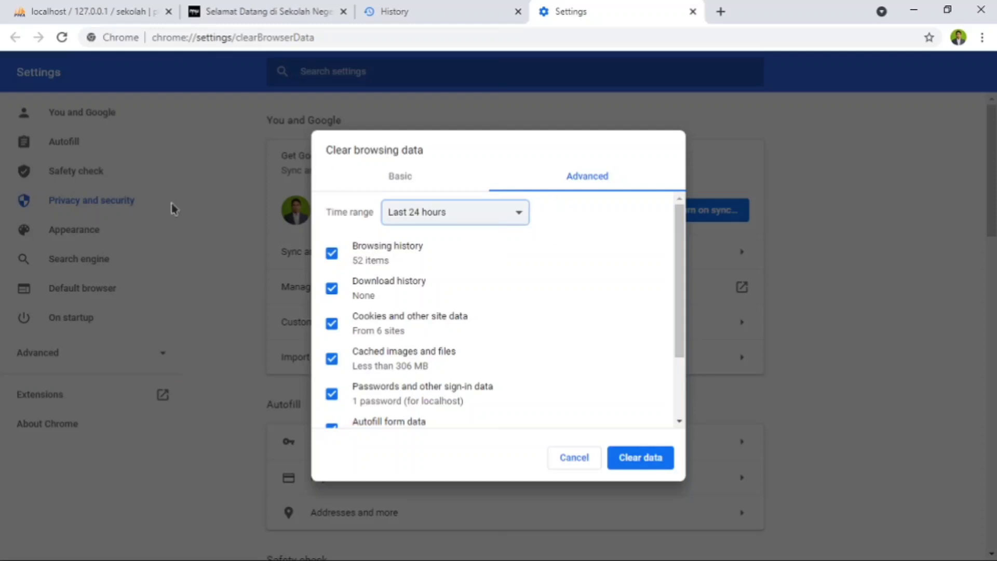
- Clear the basic browsing history, cookies and cached files for the Last 24 hours
click(398, 182)
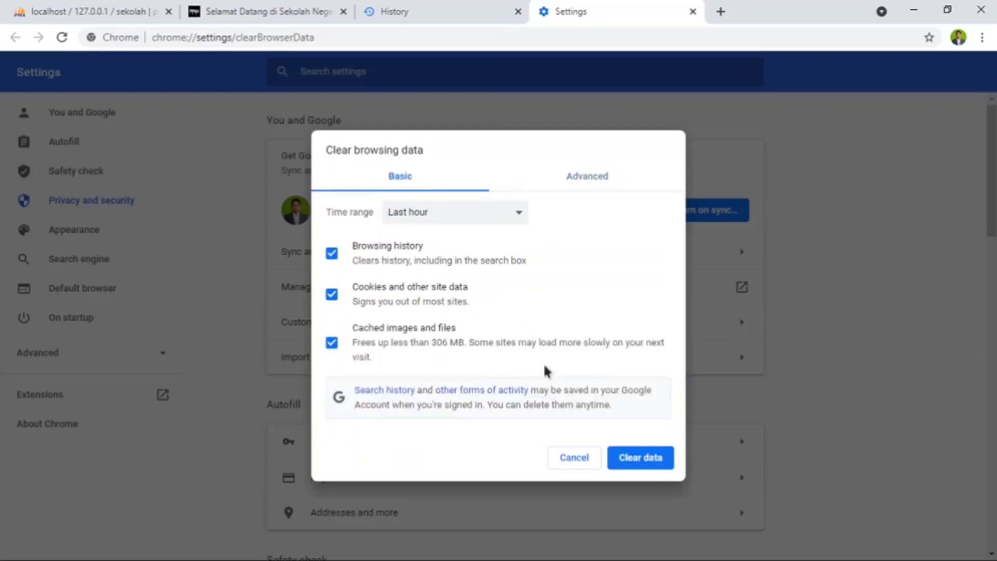
click(461, 213)
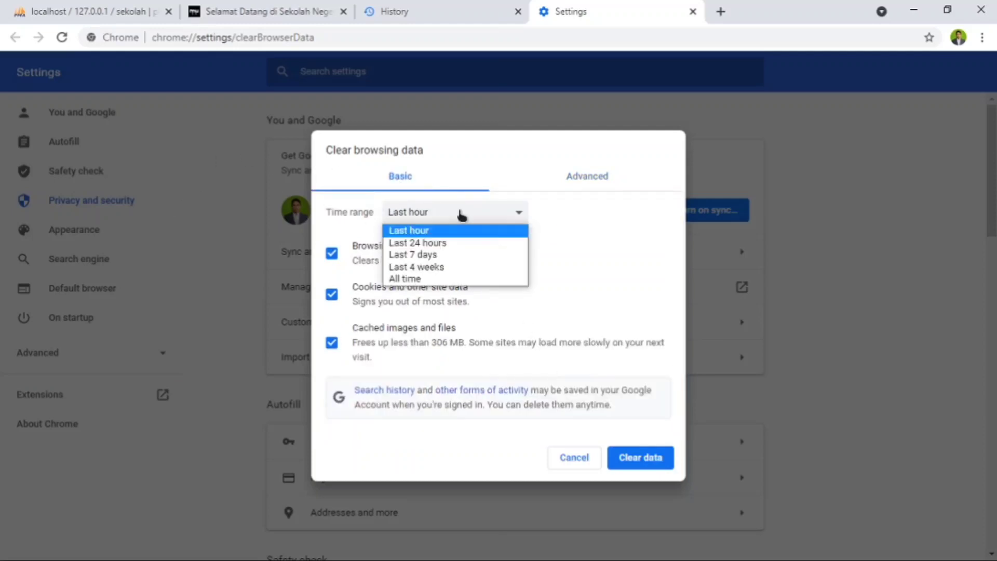
click(425, 248)
click(643, 458)
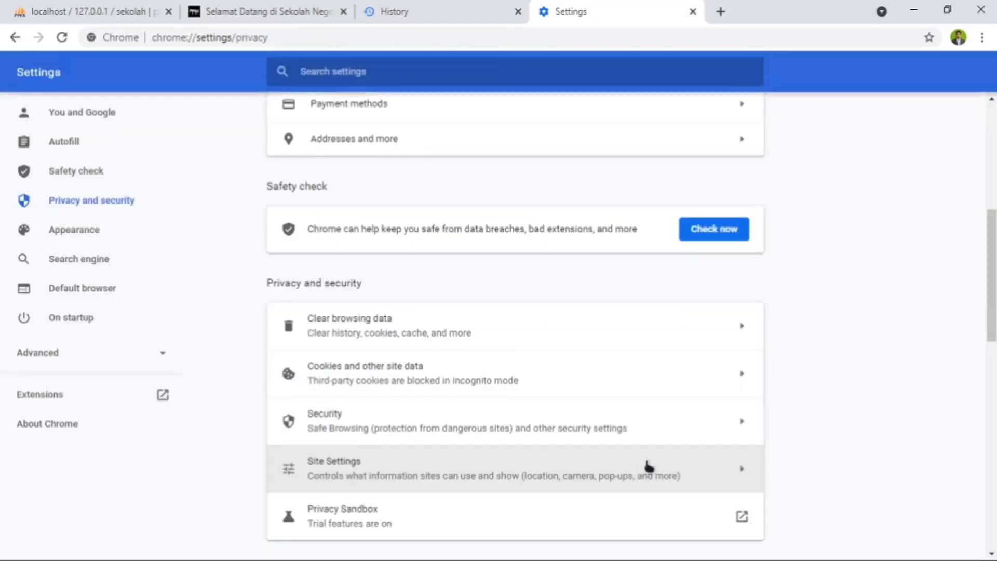
- Reopen the clear browsing data options and clear the advanced set of data as well
click(503, 323)
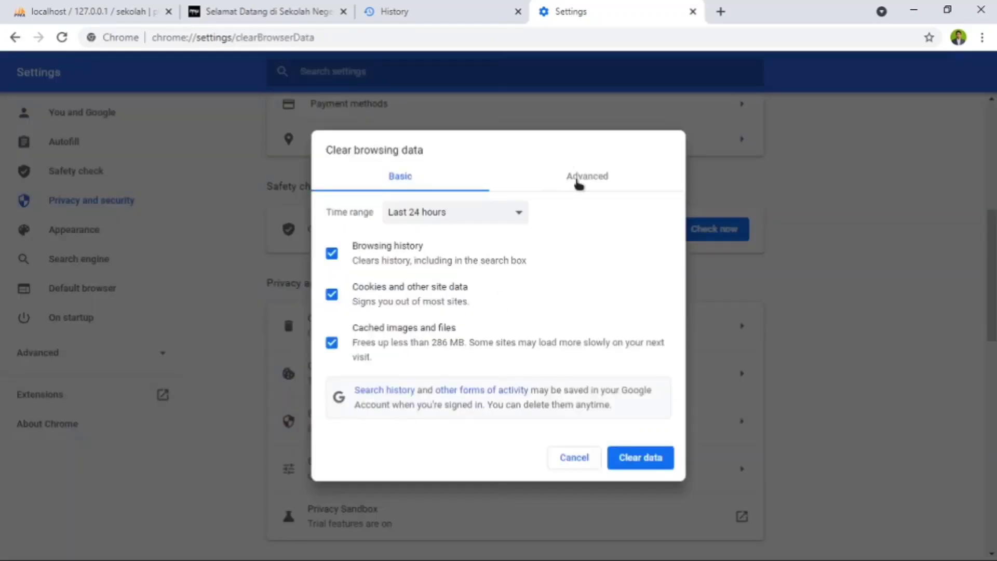
click(576, 179)
click(645, 459)
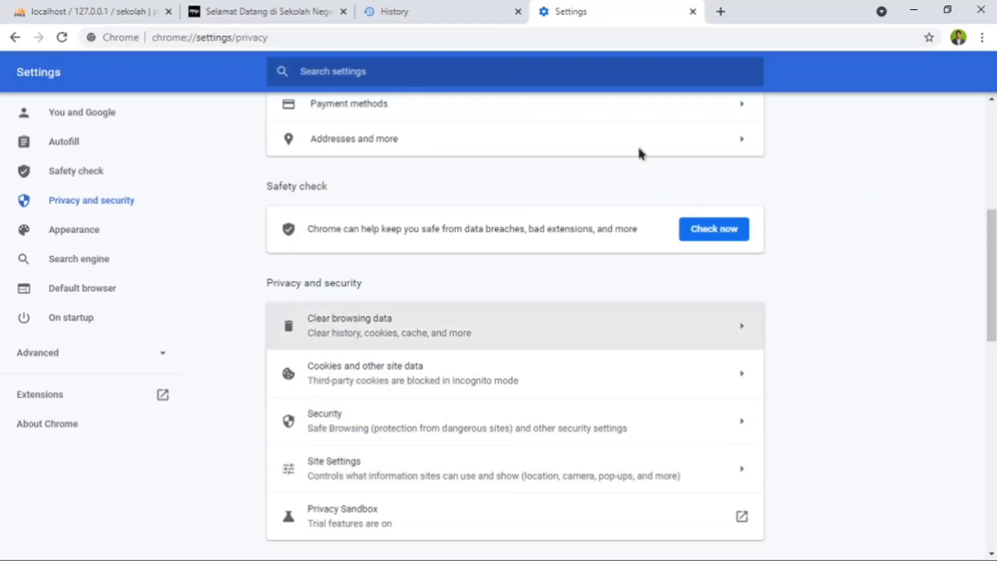
- Close the Settings and History pages and reload the school homepage
click(693, 12)
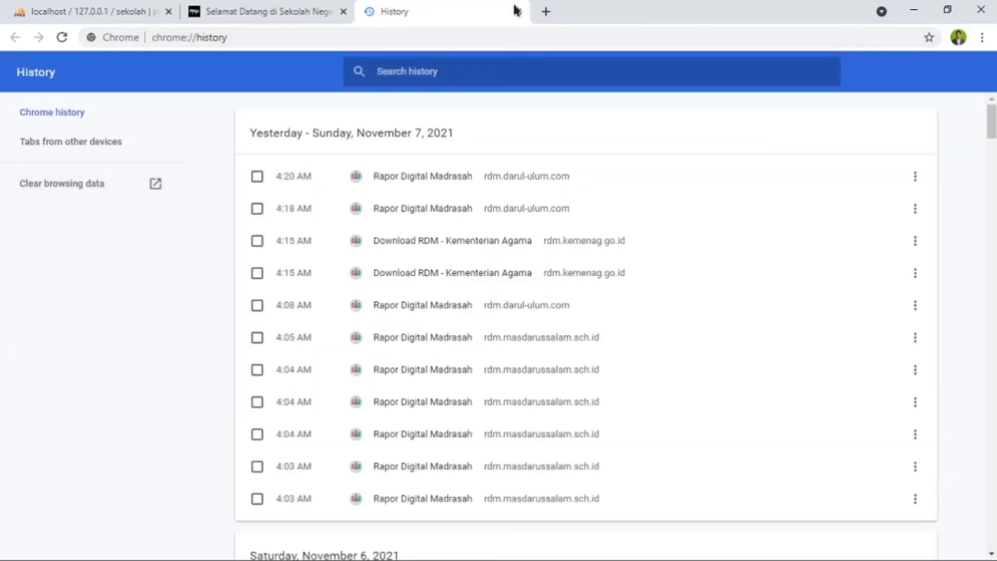
click(519, 11)
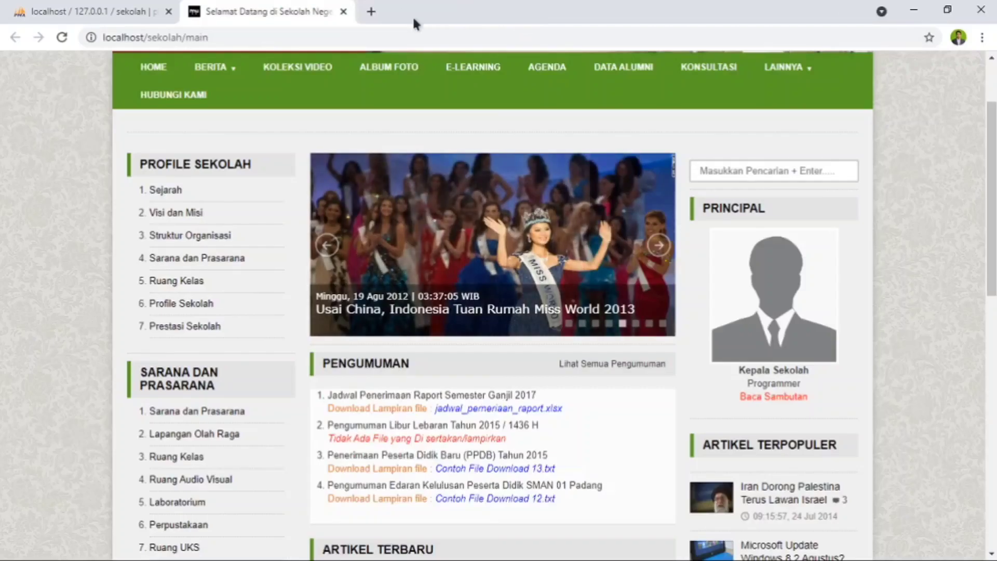
click(62, 37)
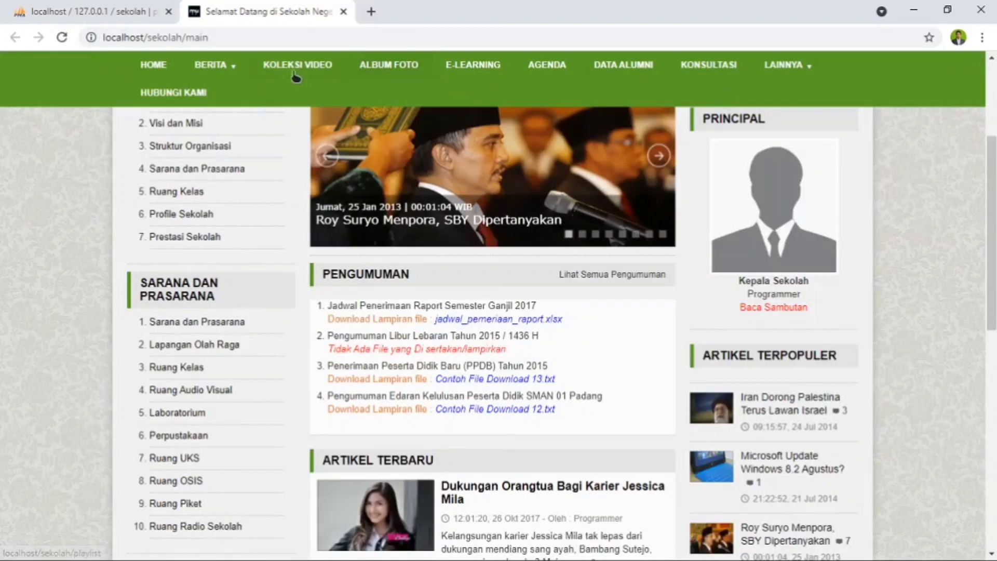
- Examine the homepage's navigation menus, Profile Sekolah and Sarana dan Prasarana sections, articles and principal section
mouse_move(800, 73)
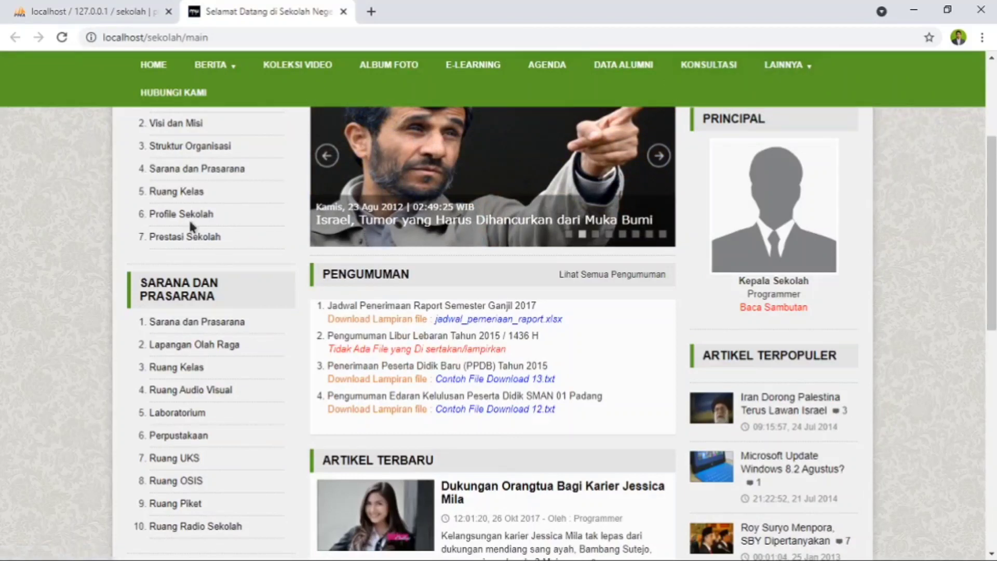
scroll(495, 254, up, 4)
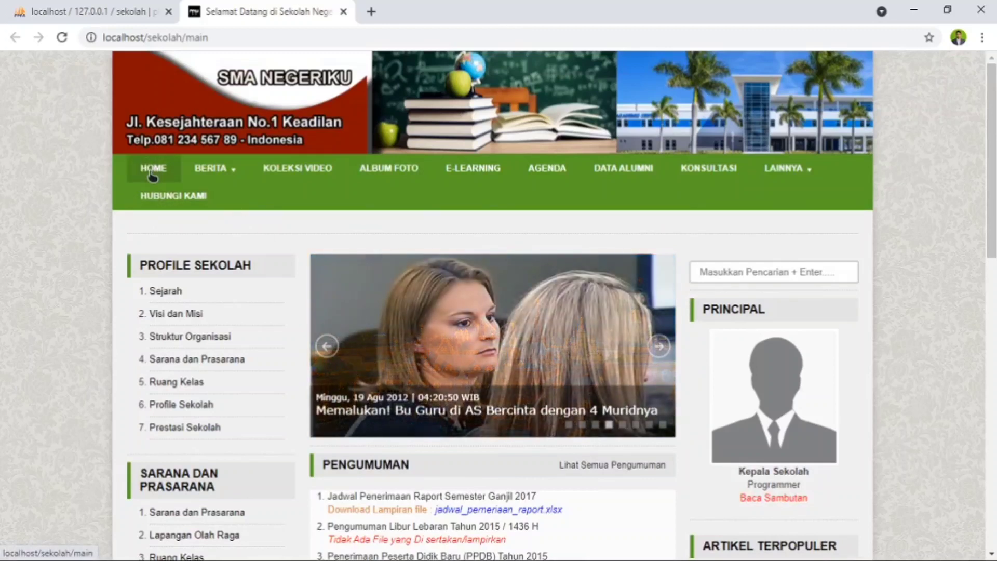
mouse_move(222, 180)
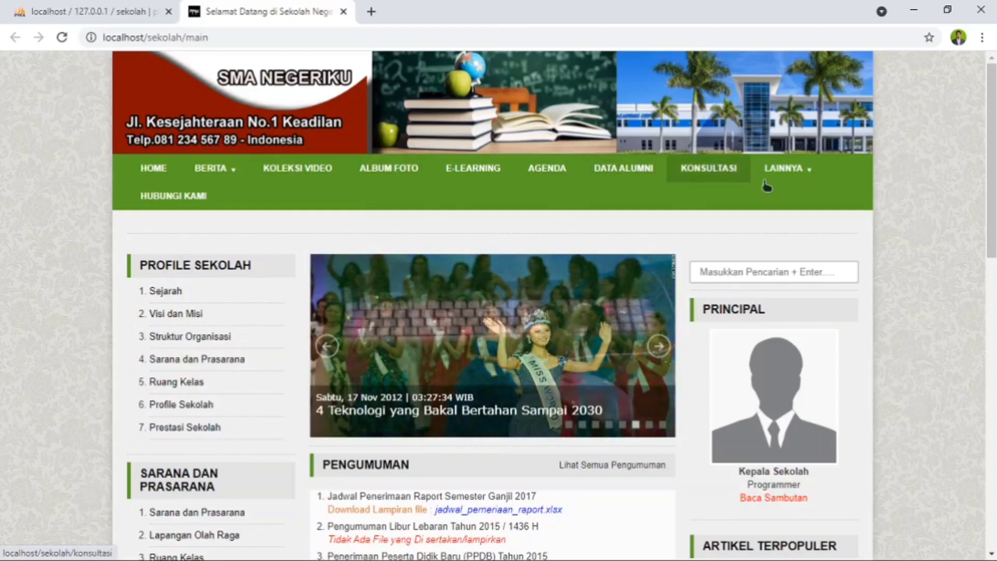
mouse_move(793, 180)
mouse_move(838, 229)
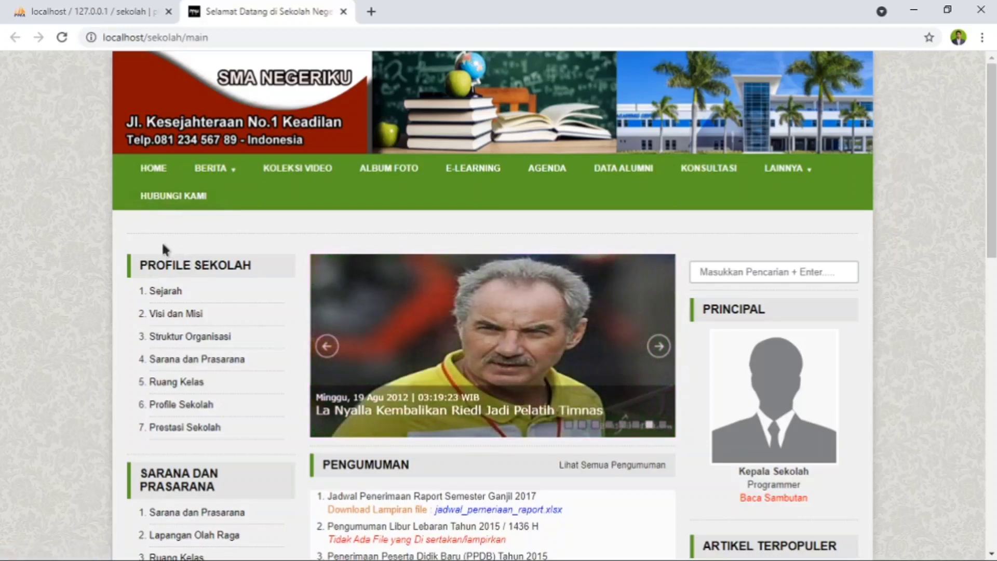
scroll(158, 272, down, 1)
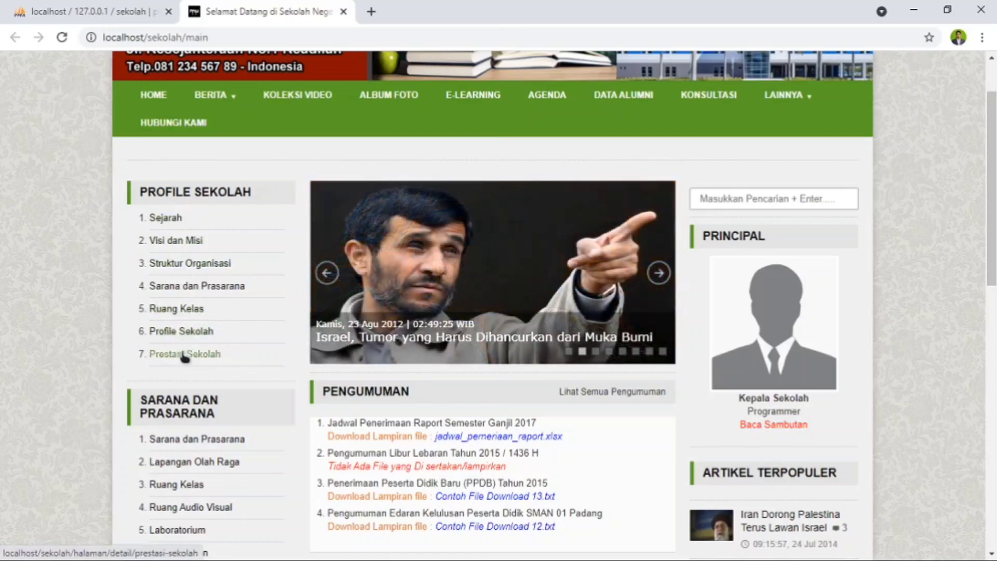
scroll(182, 348, down, 1)
scroll(187, 322, down, 2)
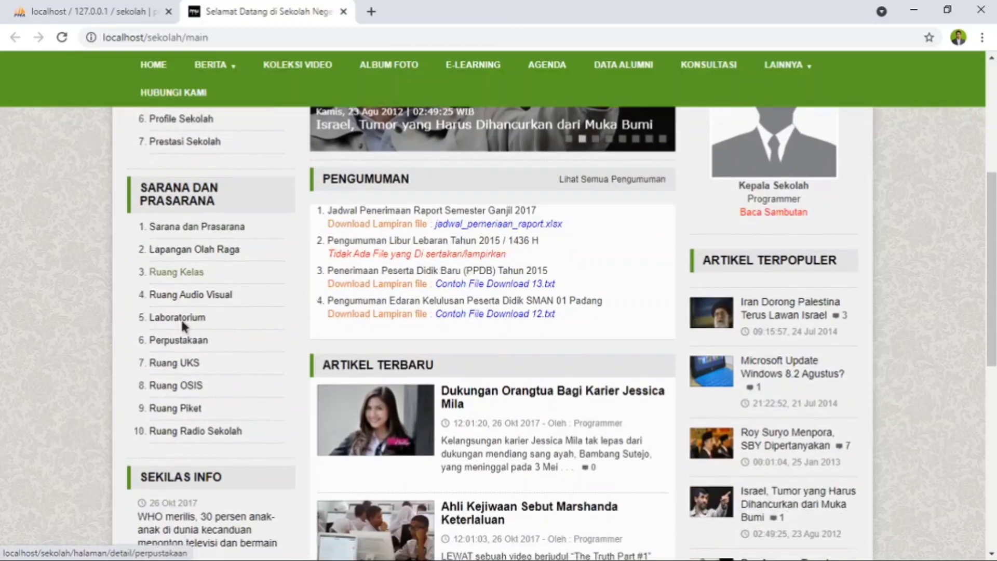
scroll(176, 283, down, 3)
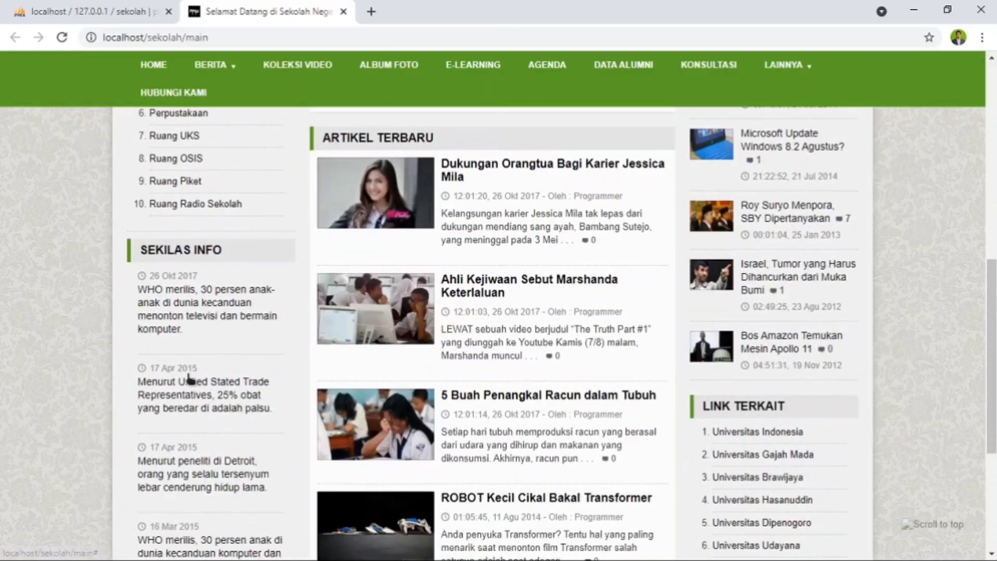
scroll(697, 341, down, 3)
scroll(697, 341, up, 15)
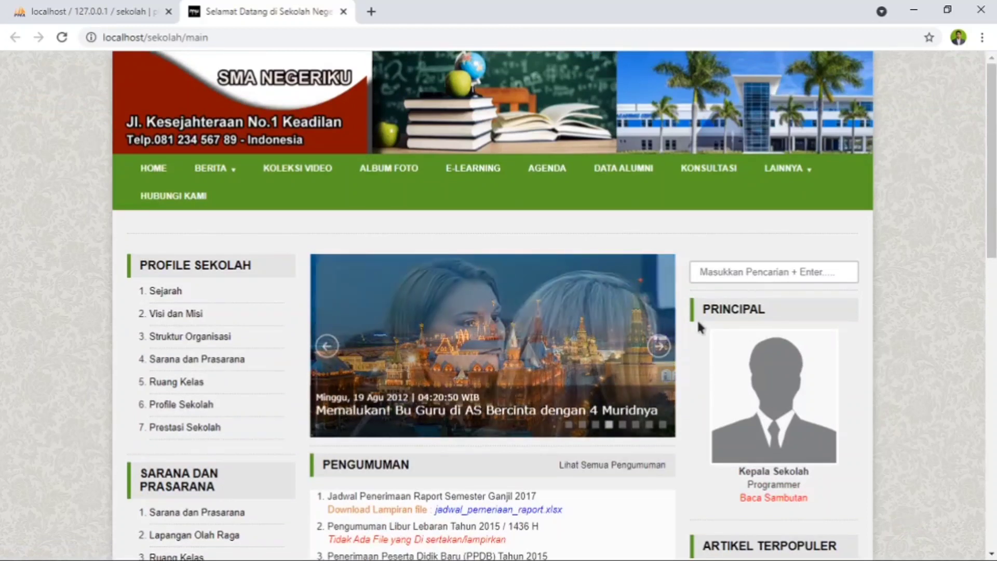
scroll(770, 332, down, 1)
scroll(771, 332, down, 1)
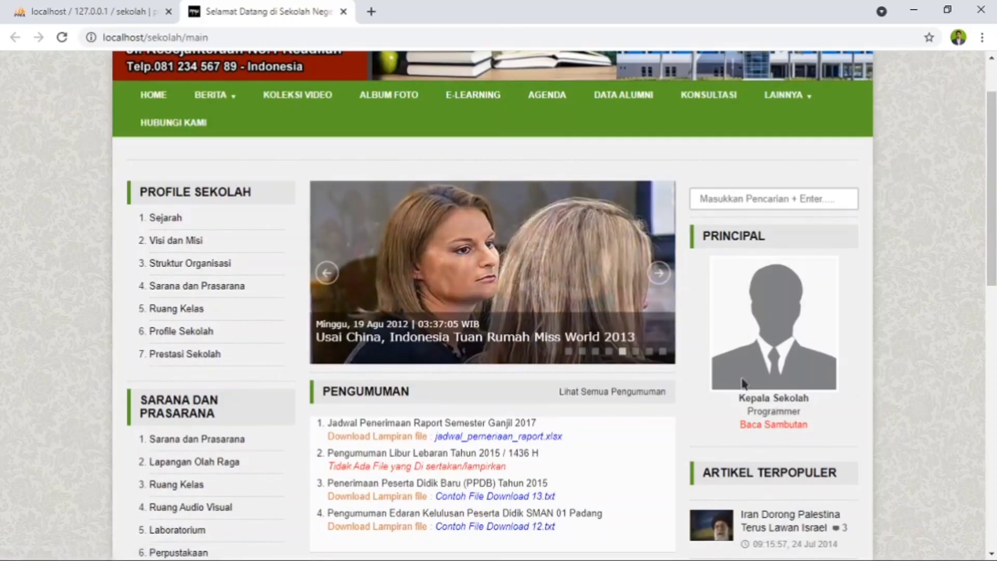
- Read the principal's welcome page, Sambutan Kepala Sekolah, and return to the site's home page
click(777, 430)
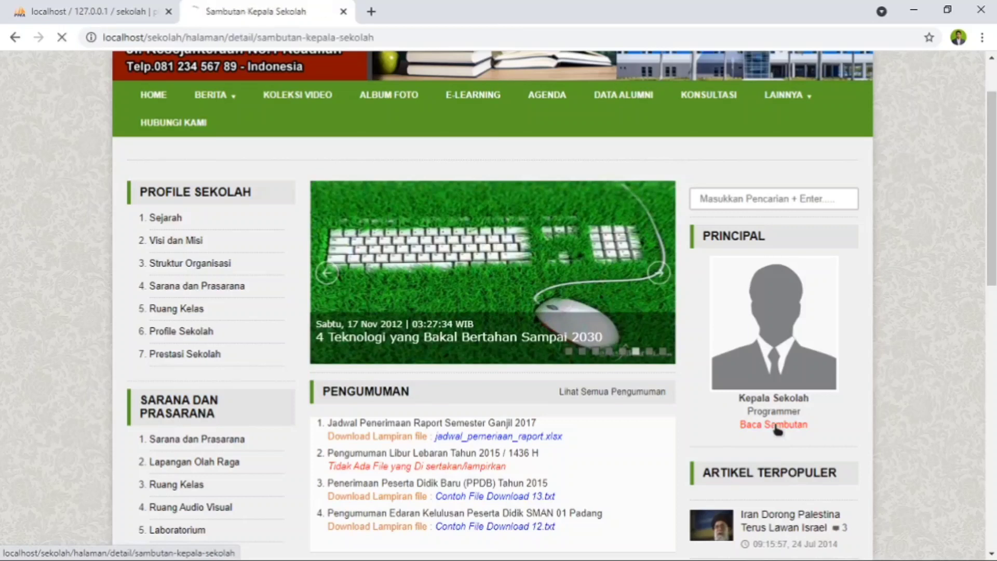
scroll(363, 288, down, 7)
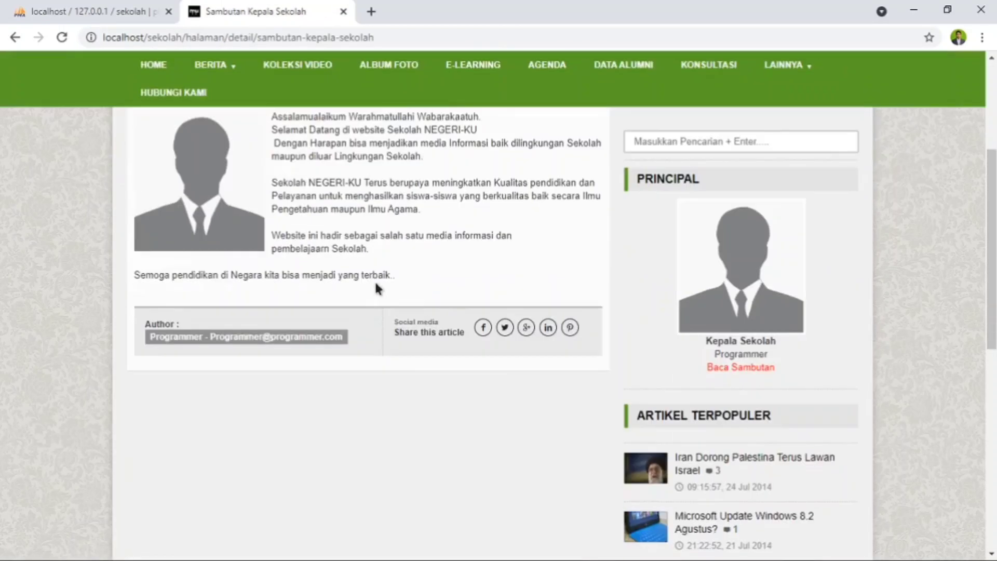
scroll(400, 284, up, 4)
scroll(397, 278, up, 4)
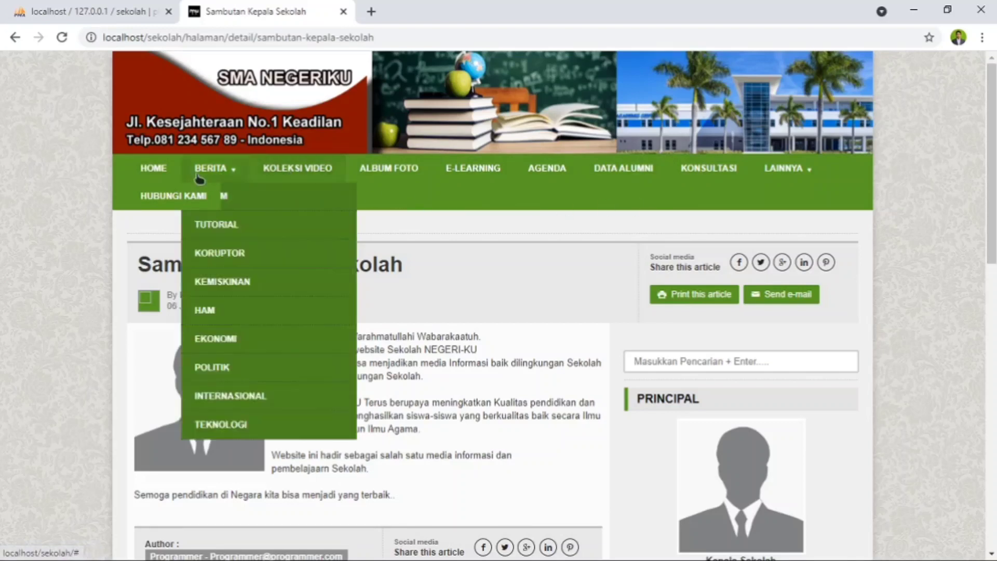
scroll(307, 321, down, 6)
scroll(308, 323, up, 6)
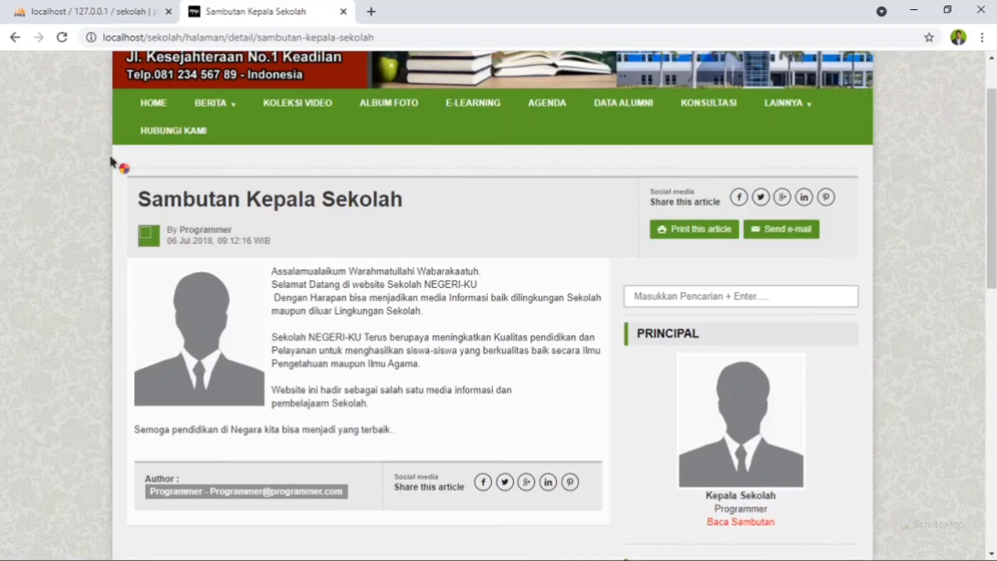
click(145, 171)
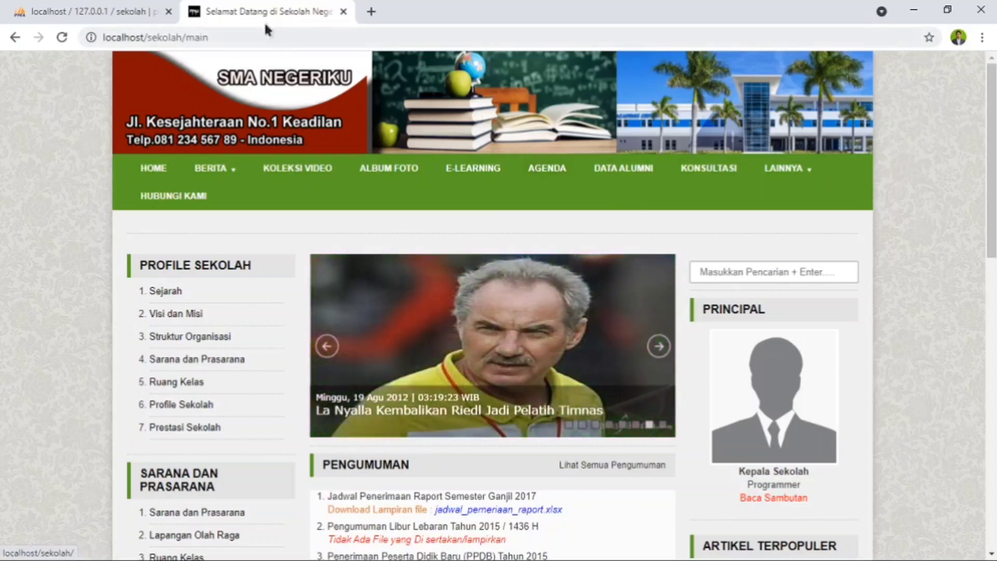
- Open the site's admin login page at localhost/sekolah/administrator in a new browser tab
click(371, 11)
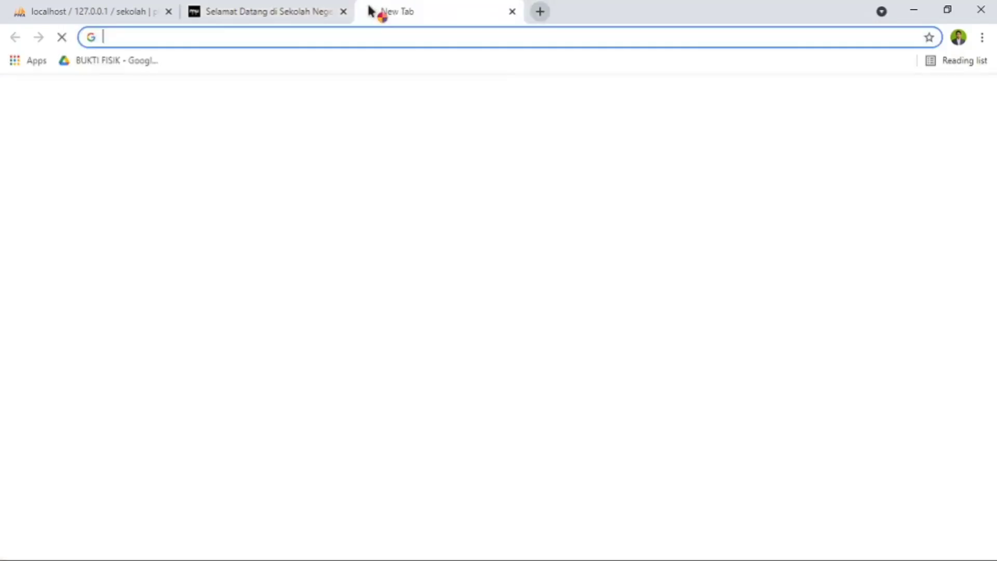
click(326, 42)
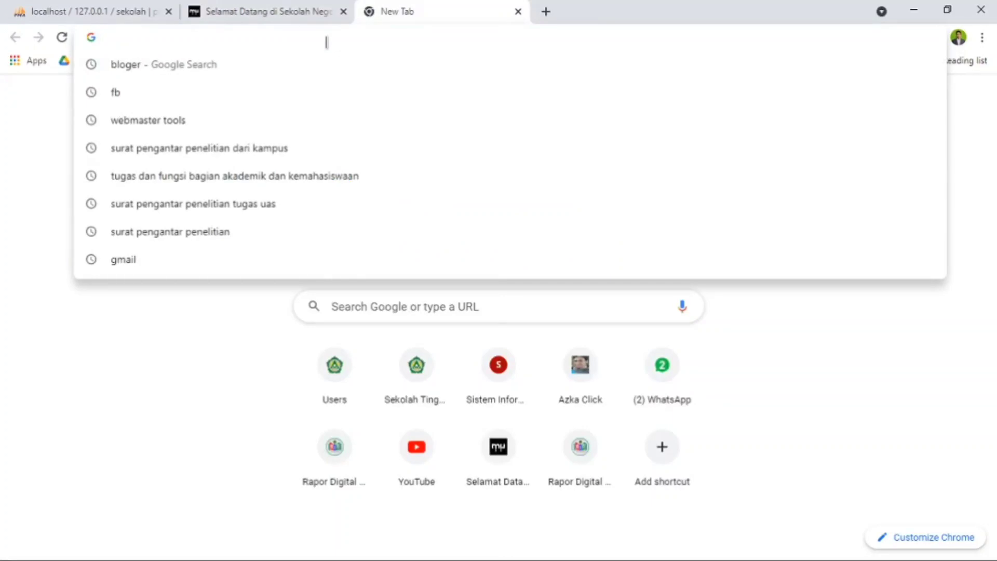
text(loca)
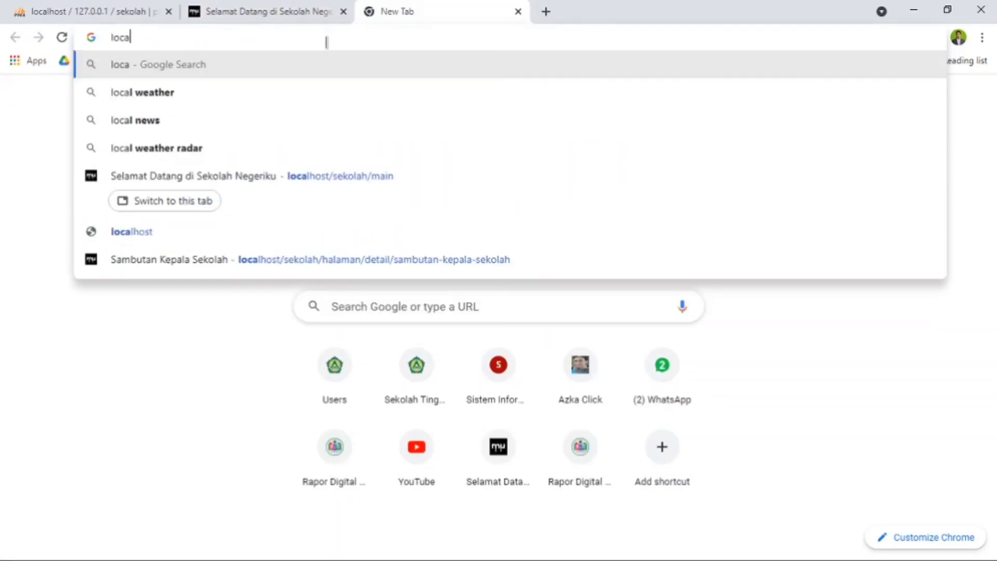
text(lhost)
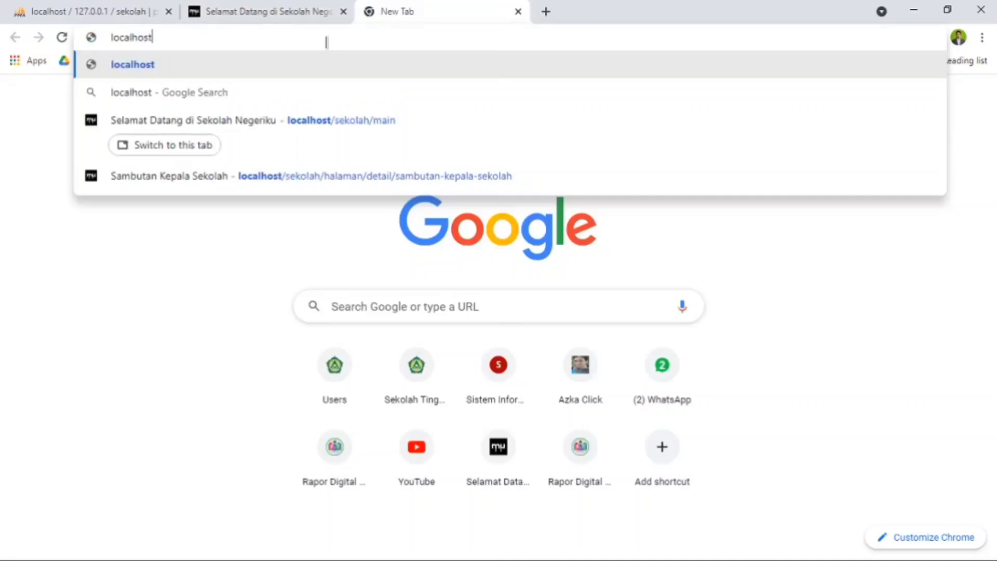
text(/sek)
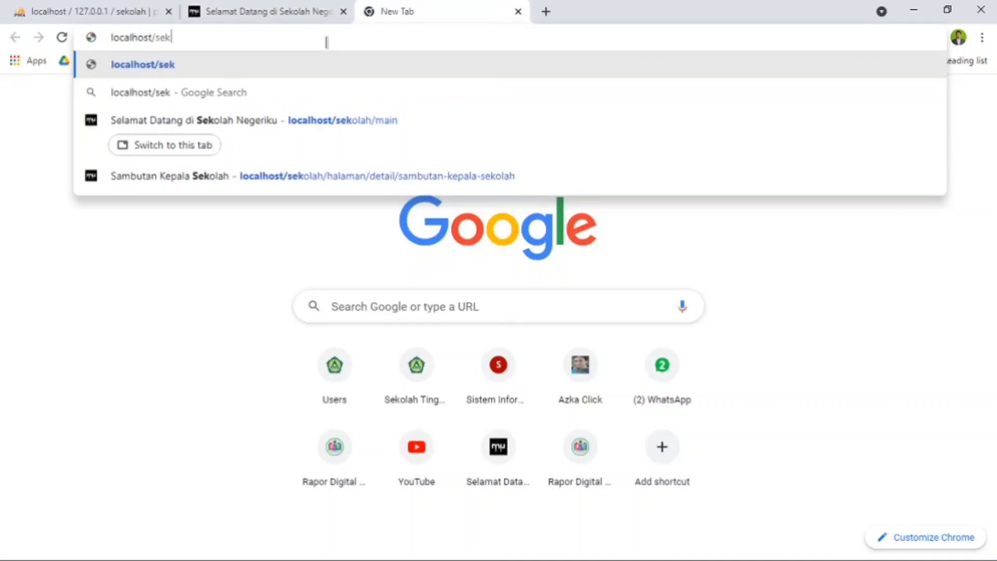
text(olah/)
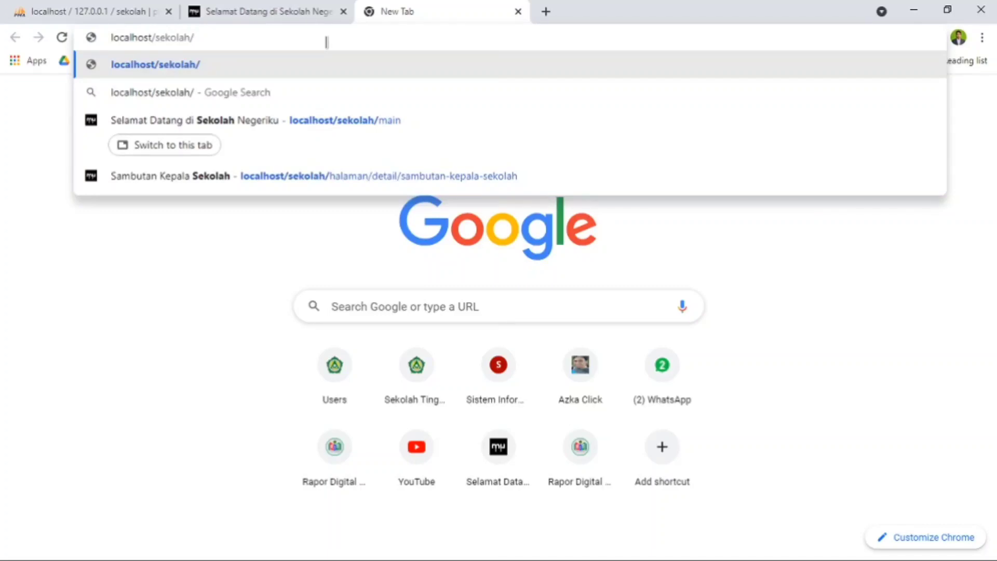
text(admin)
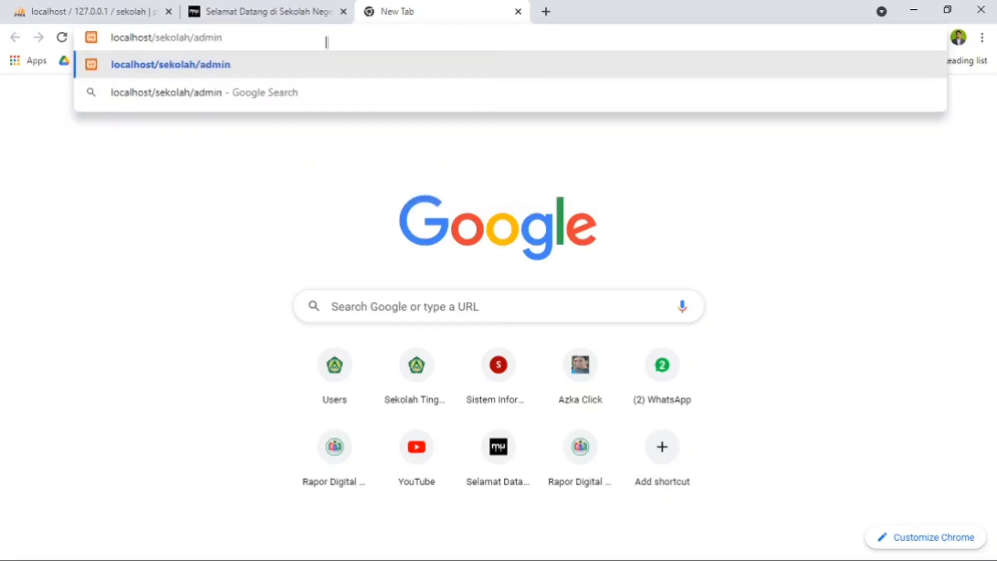
text(istrator)
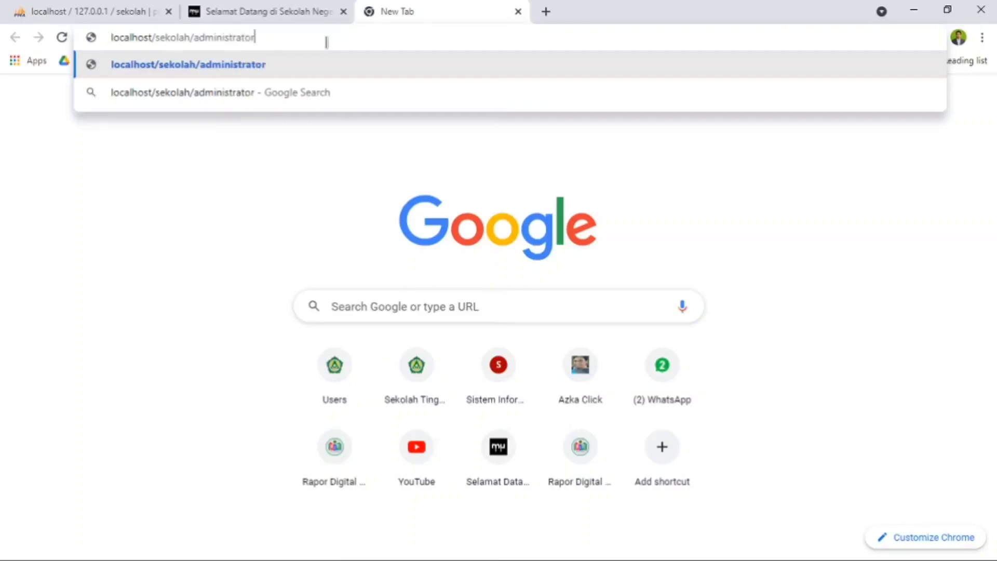
key(Return)
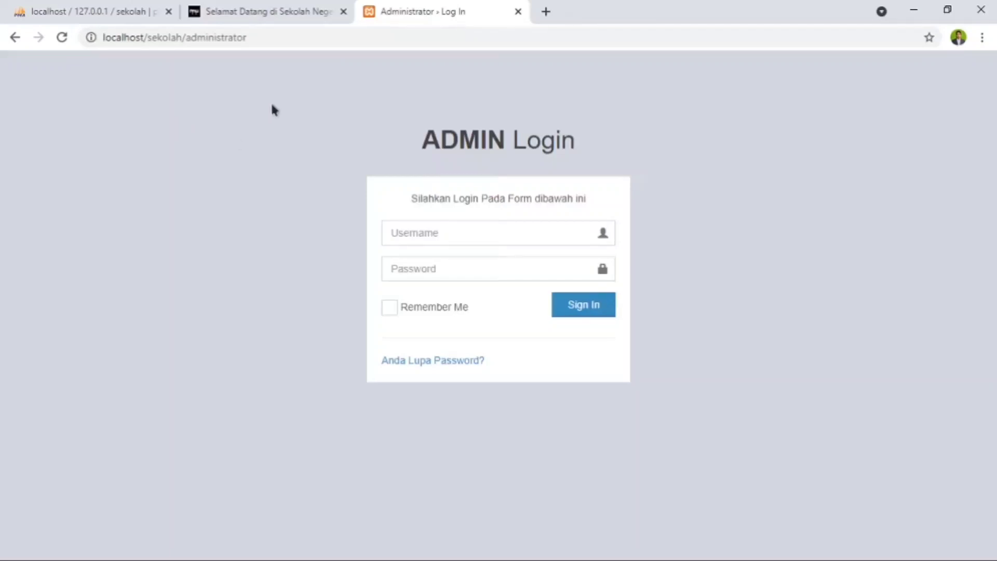
key(Return)
- Sign in to the admin area with username admin and the account password, with Remember Me enabled
click(429, 236)
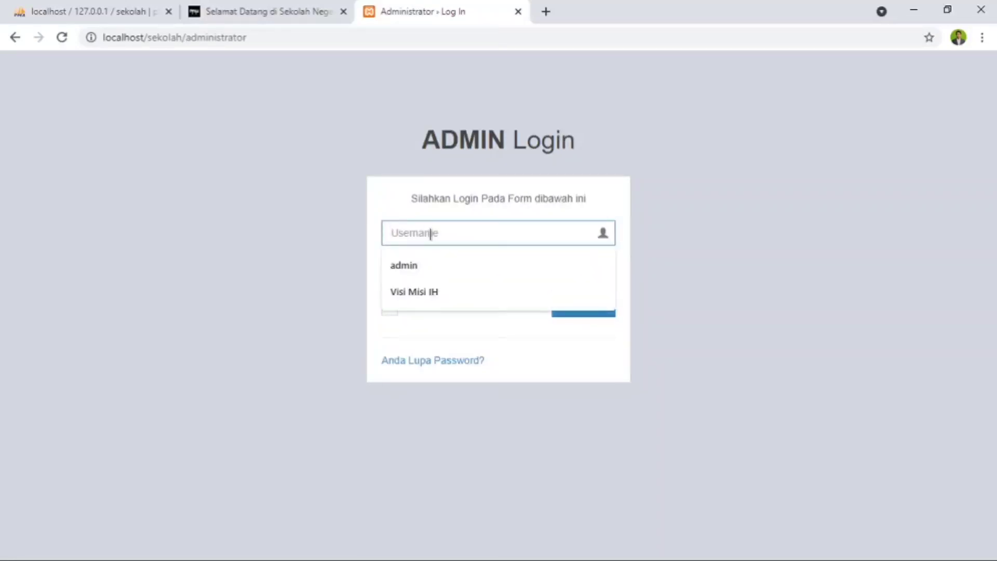
click(435, 266)
click(426, 270)
text(••)
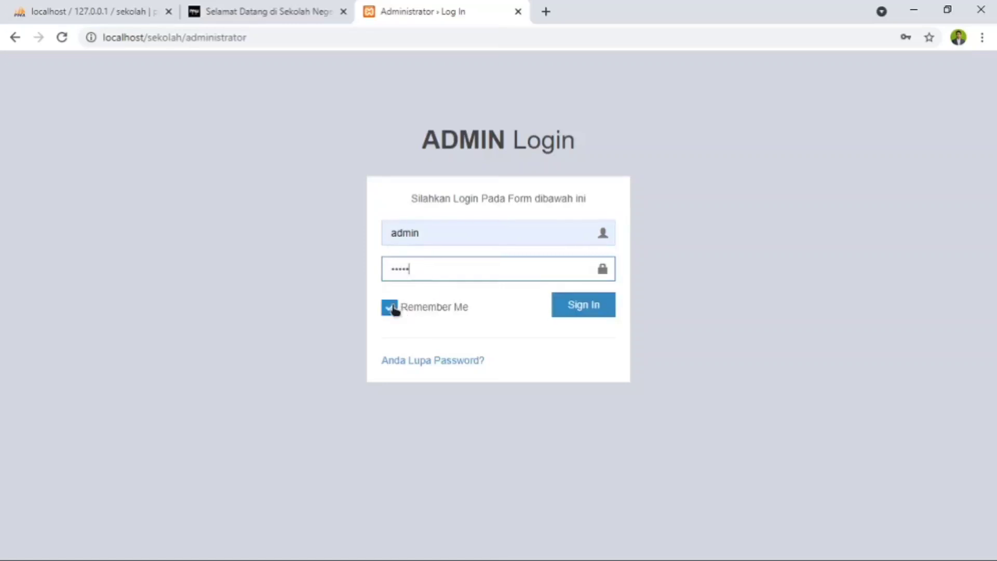
click(587, 309)
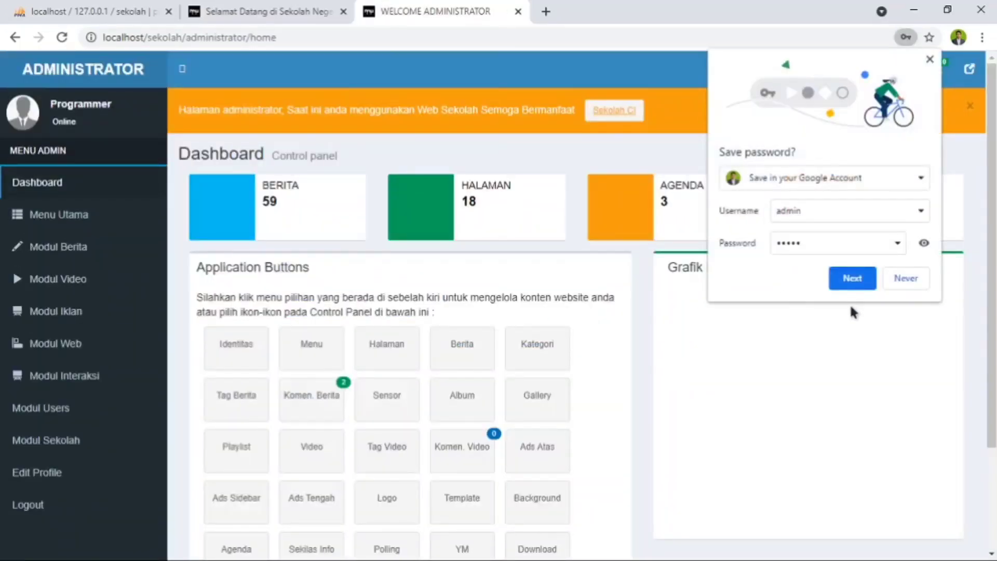
- Save the admin login in the browser's password store on this device only
click(852, 278)
click(643, 425)
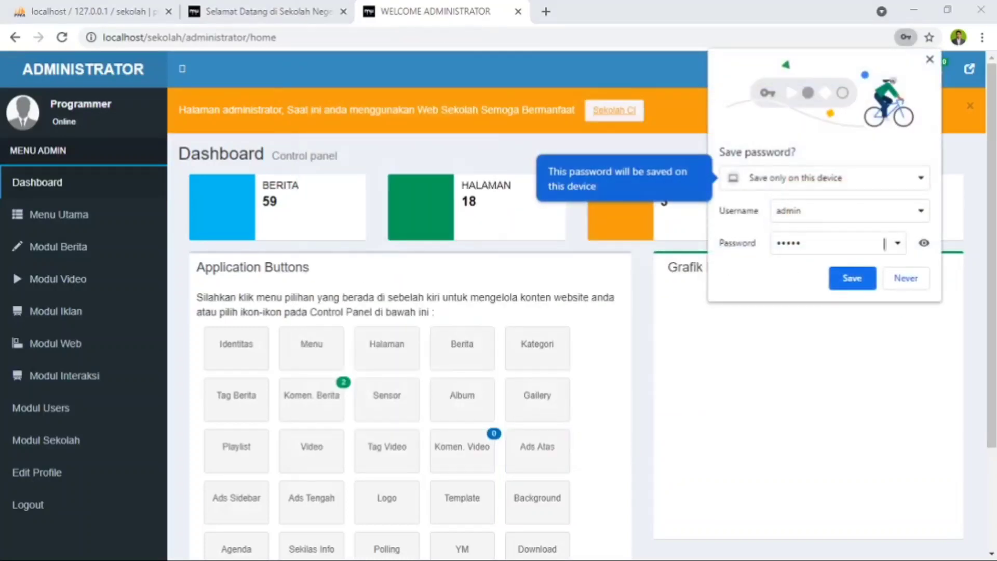
click(852, 278)
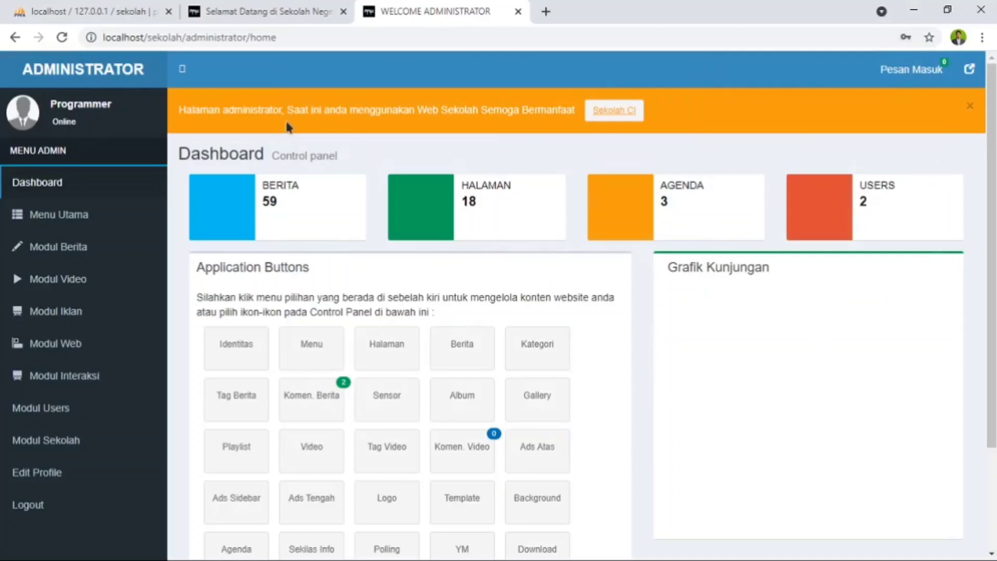
- Examine the admin dashboard's application buttons and Menu Utama entries, and look over the public school homepage for comparison
scroll(348, 162, down, 3)
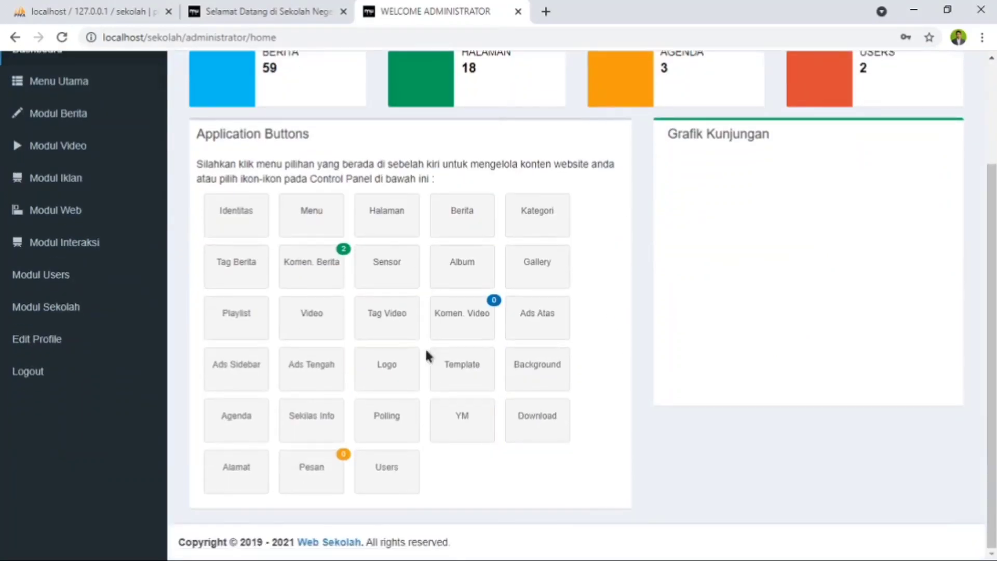
scroll(344, 442, up, 3)
scroll(356, 435, down, 3)
scroll(182, 256, up, 3)
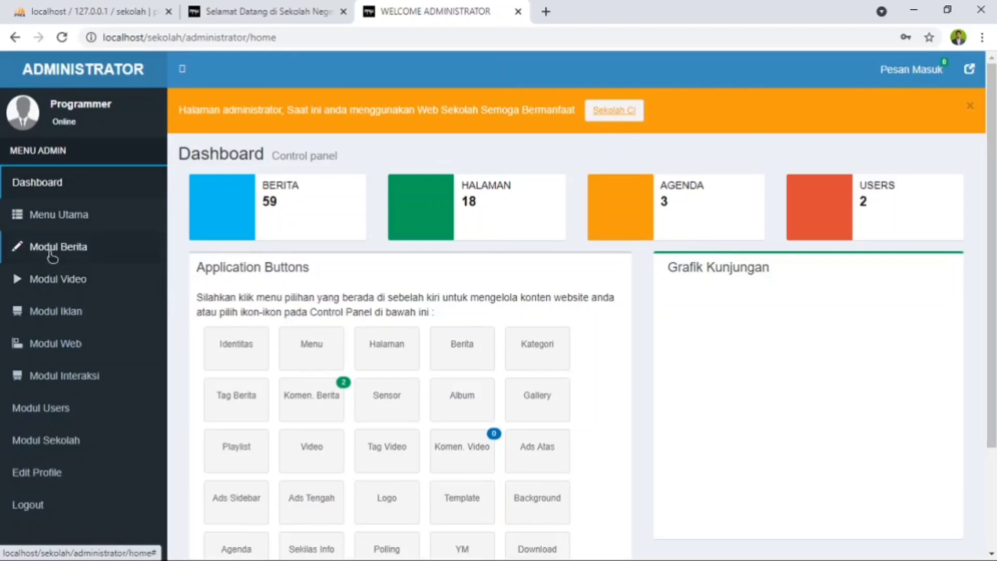
click(64, 222)
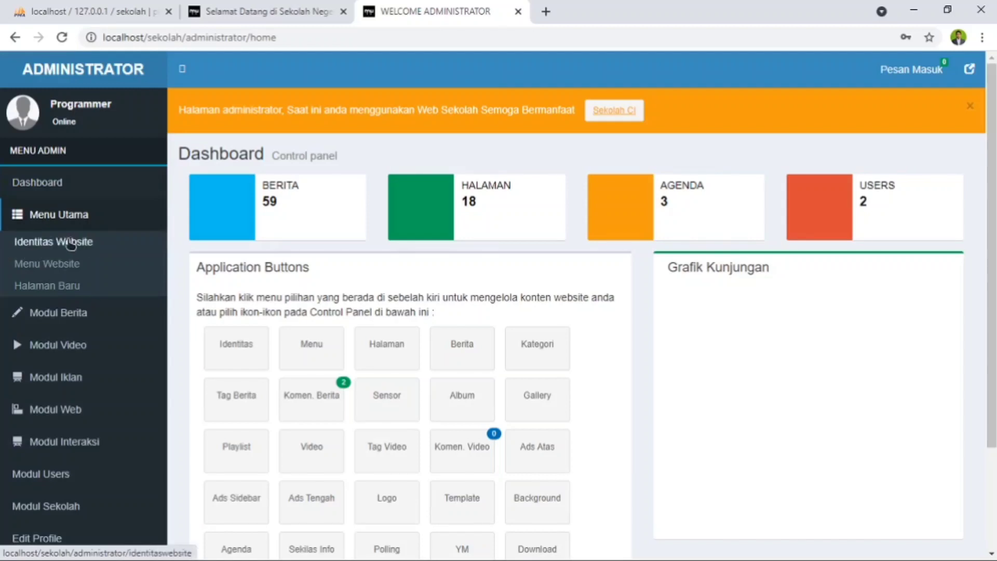
click(280, 11)
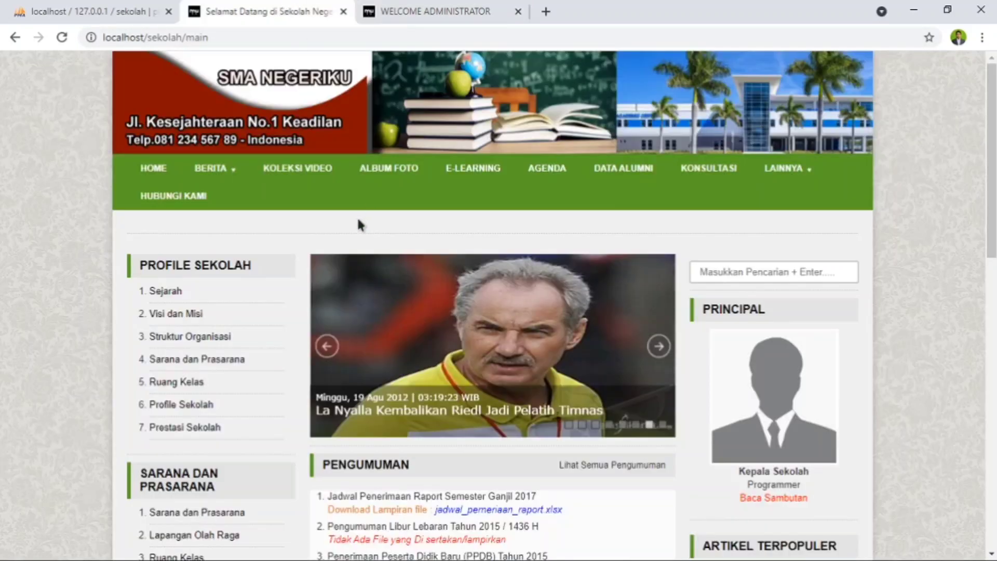
scroll(557, 182, down, 5)
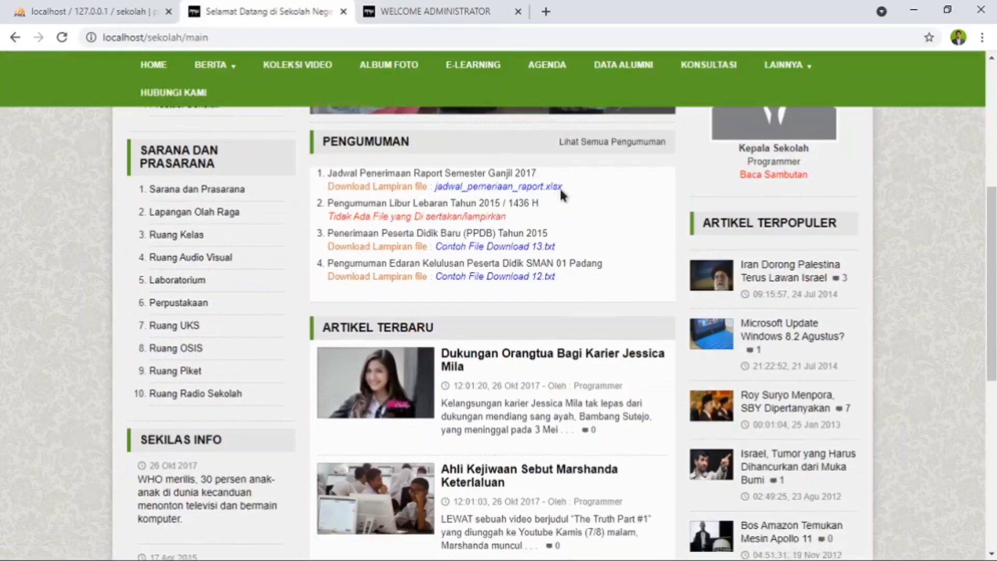
scroll(559, 186, up, 3)
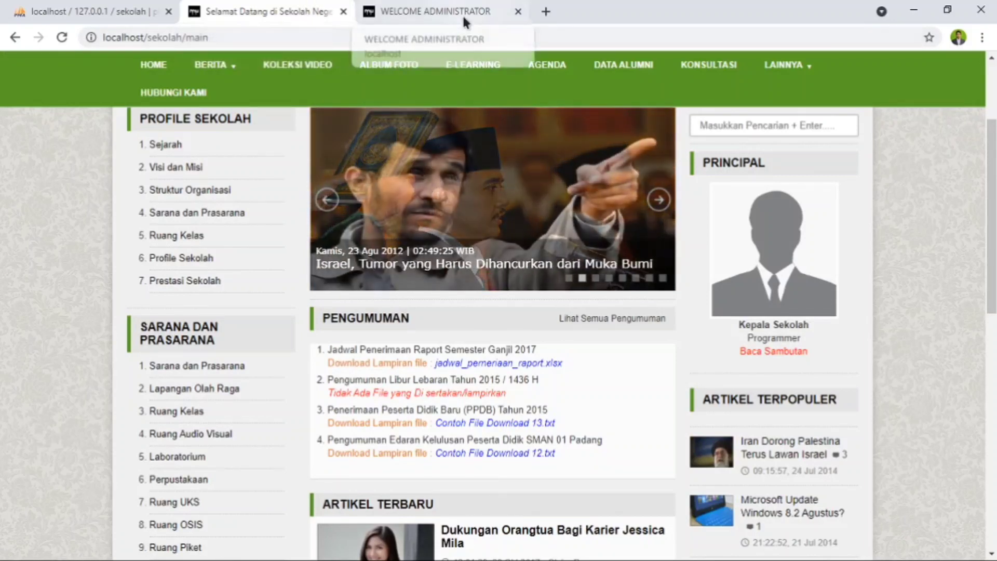
- Open the Identitas Website form in the admin area and set Nama Website to MADRASAH KITA
click(447, 12)
click(50, 253)
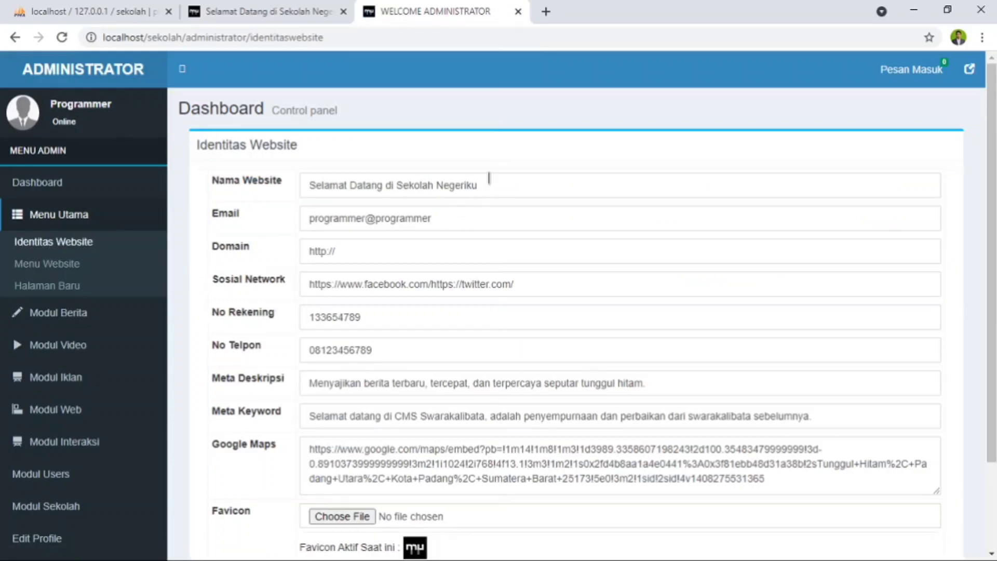
drag(494, 185, 309, 195)
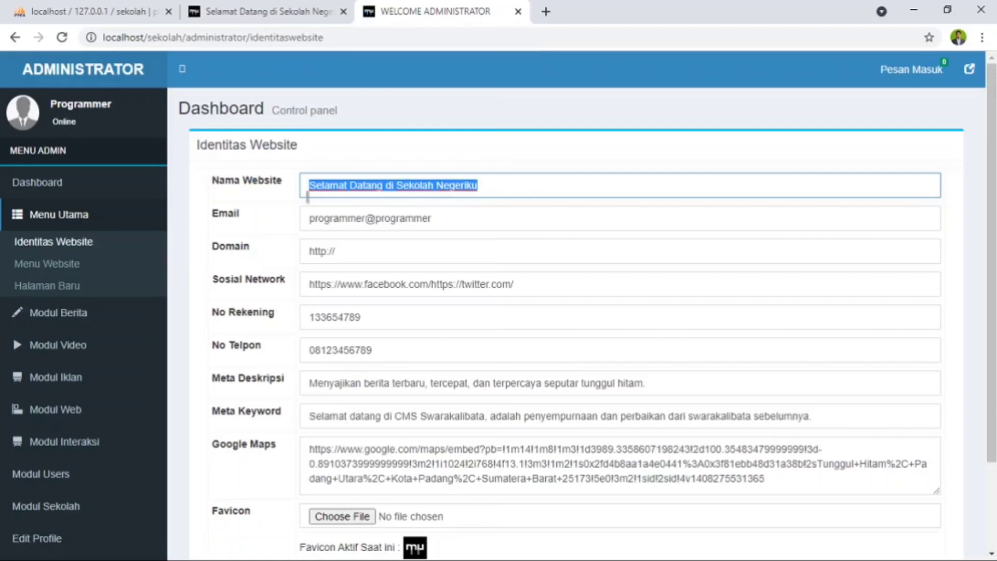
text(MADRASAH KITA)
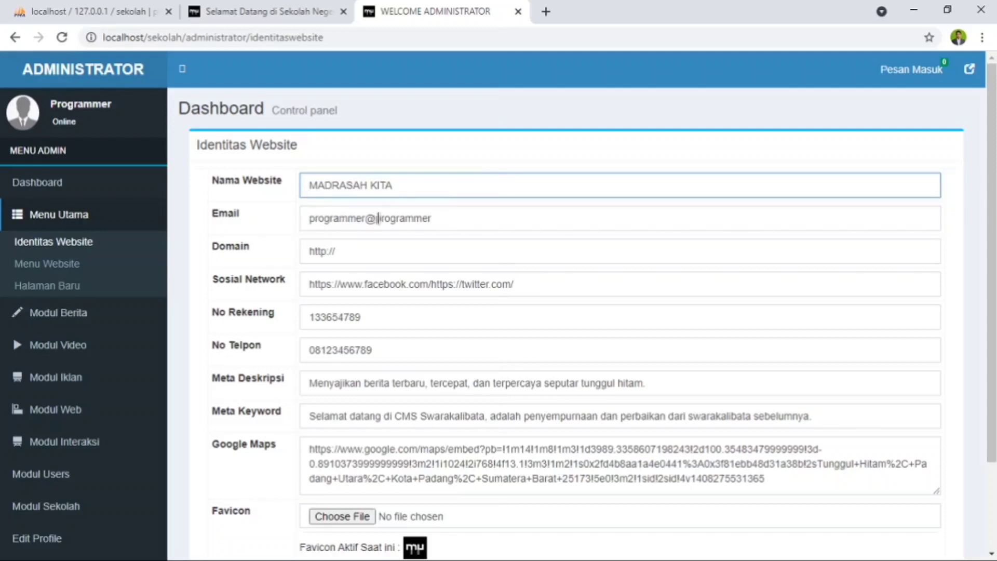
drag(448, 218, 380, 239)
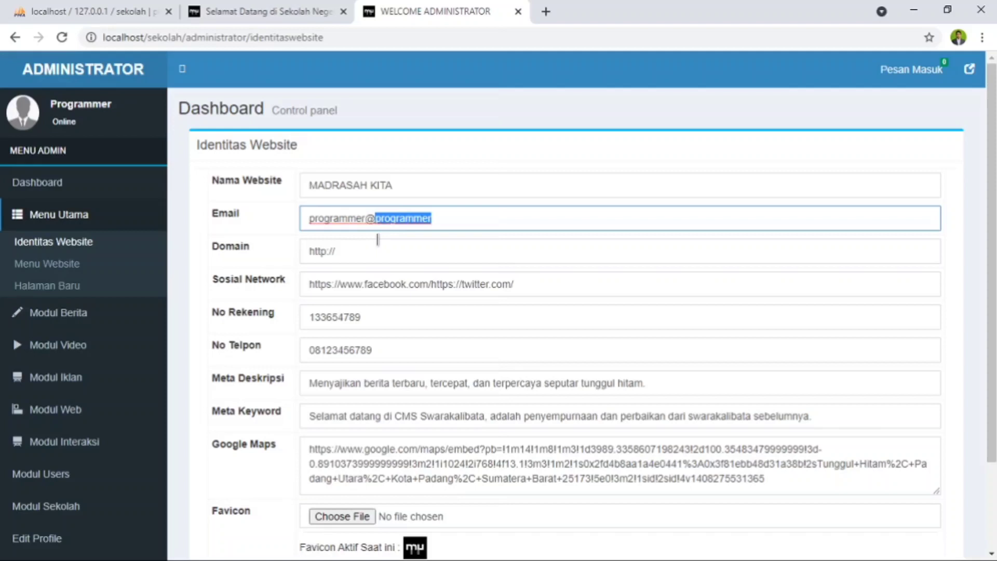
text(admin)
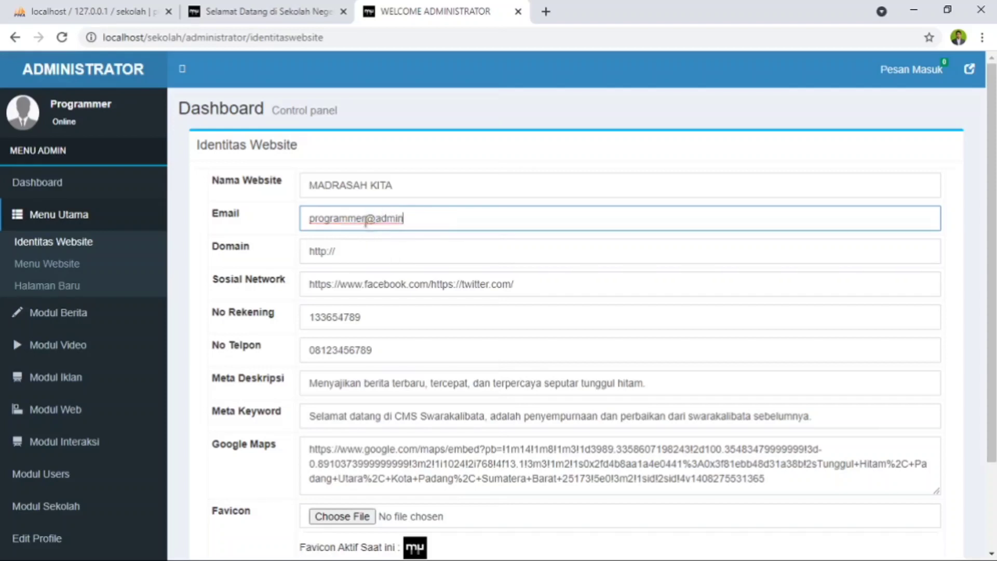
drag(367, 220, 319, 238)
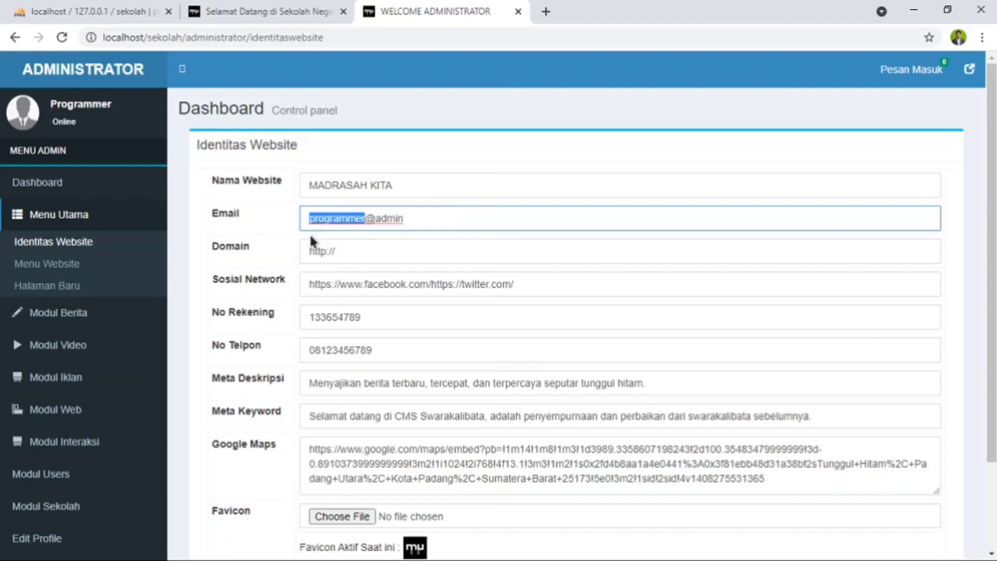
text(admin)
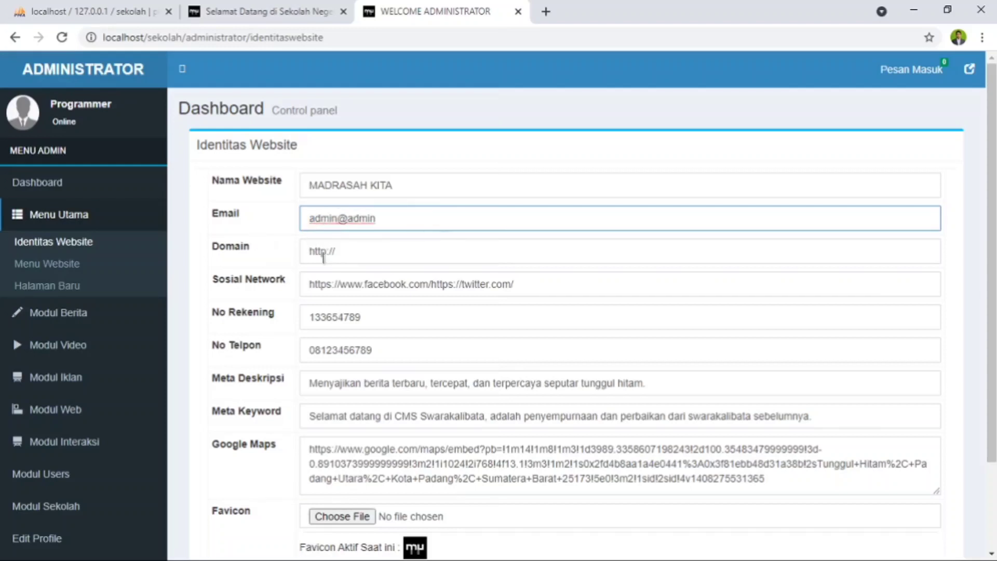
click(393, 251)
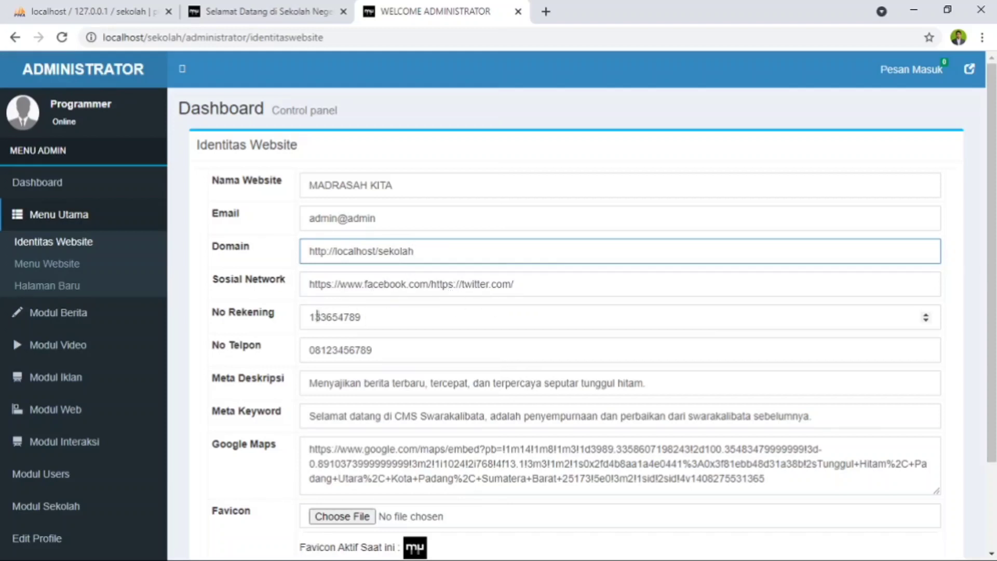
- Replace No Rekening with a dummy account number of all zeros and fill No Telpon with the contact's phone number
double_click(373, 318)
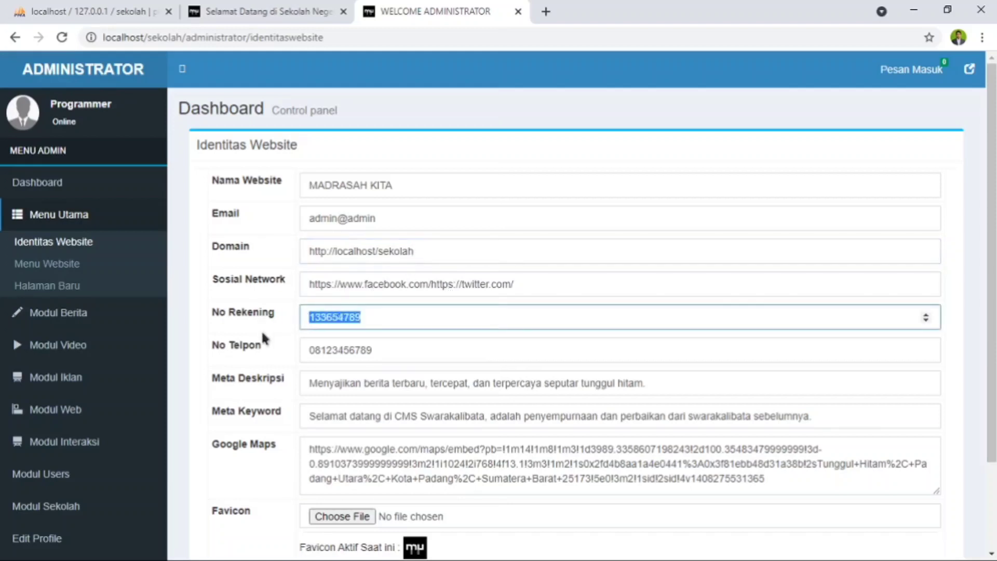
text(00000000)
key(Tab)
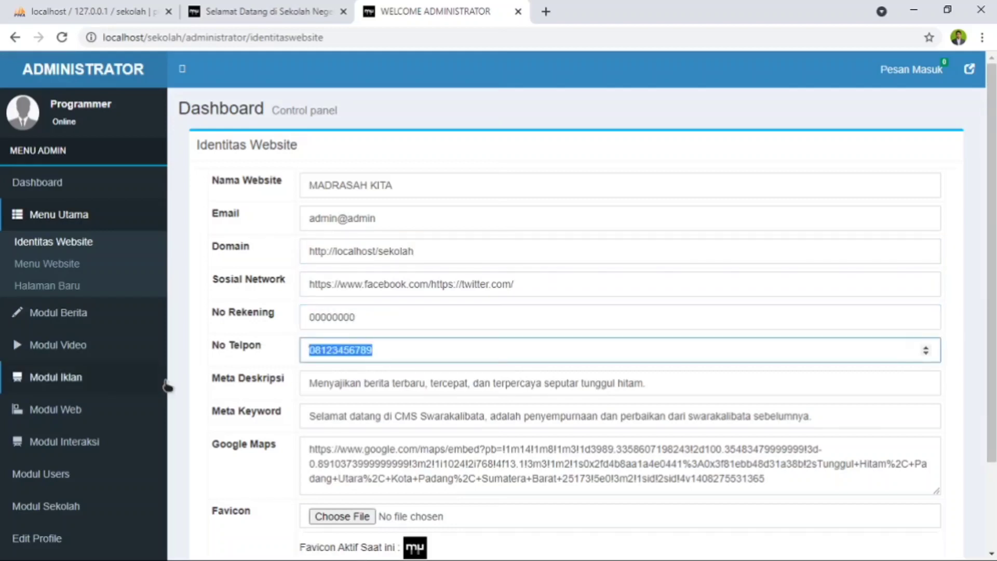
text(0)
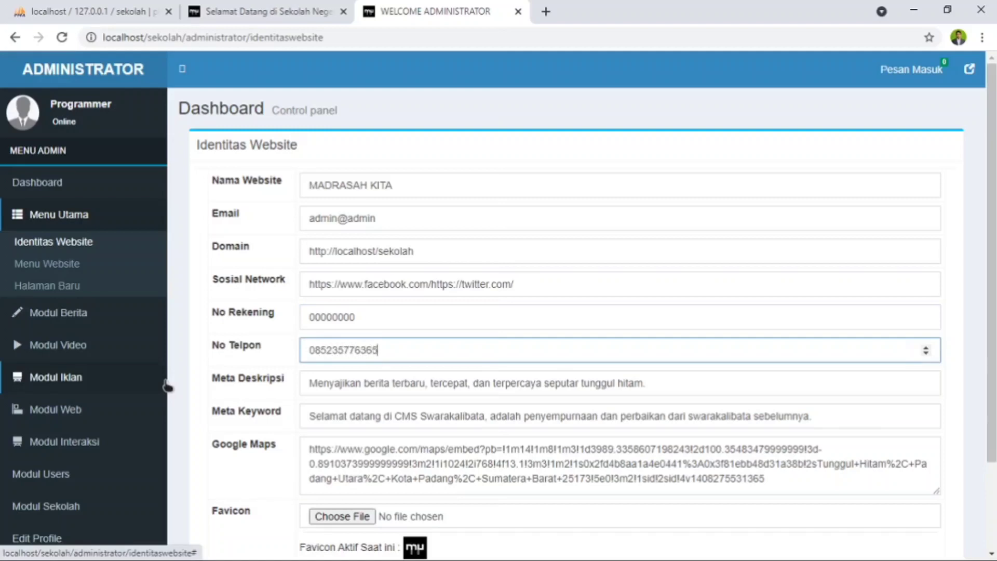
- Change the ending of Meta Deskripsi so it reads "Menyajikan berita terbaru, tercepat, dan terpercaya seputar pendidikan"
scroll(403, 265, down, 3)
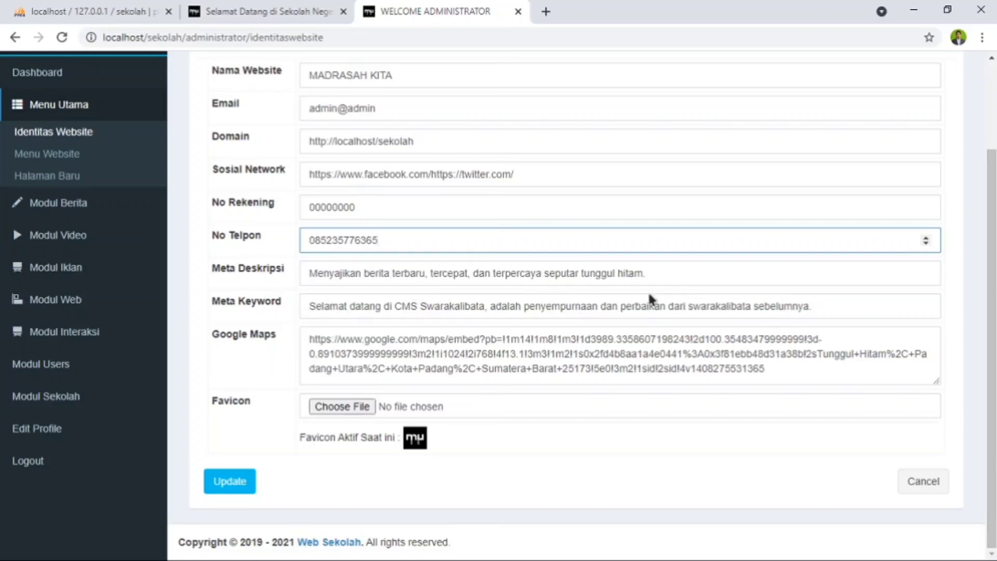
drag(646, 274, 586, 278)
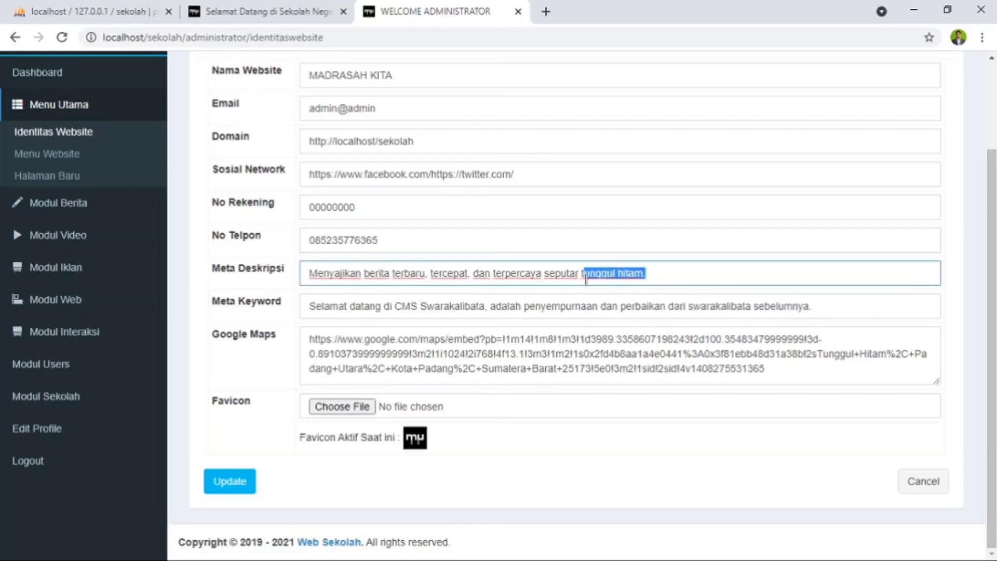
text(pendidikan)
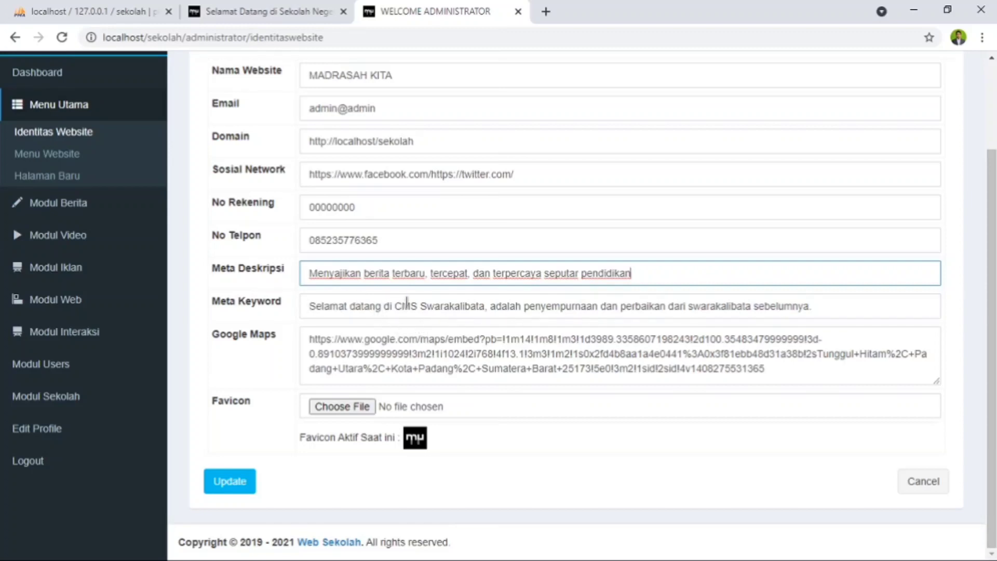
- Change the Meta Keyword text so it reads "Selamat datang di MADRASAH KITA"
drag(485, 306, 396, 313)
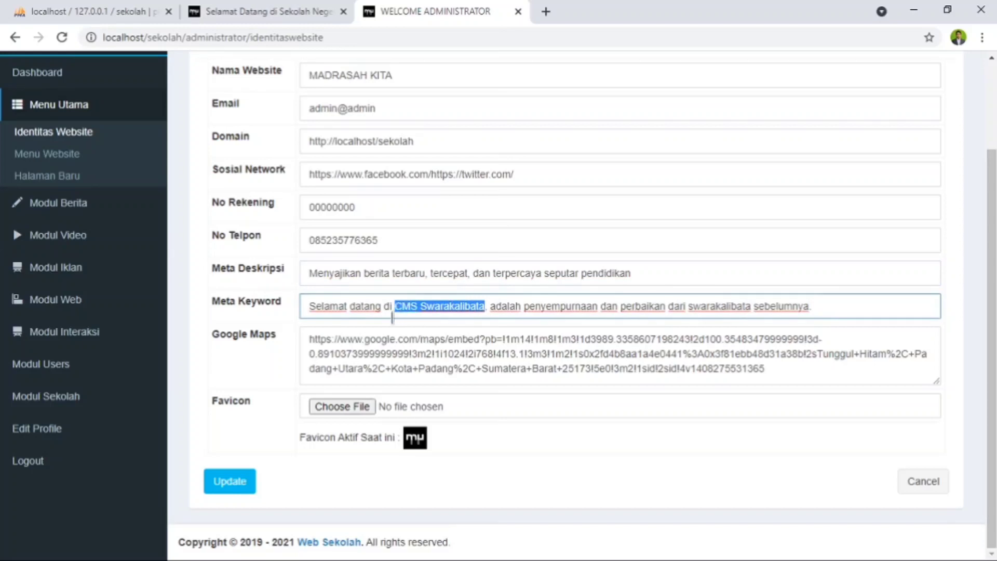
text(MADRASA)
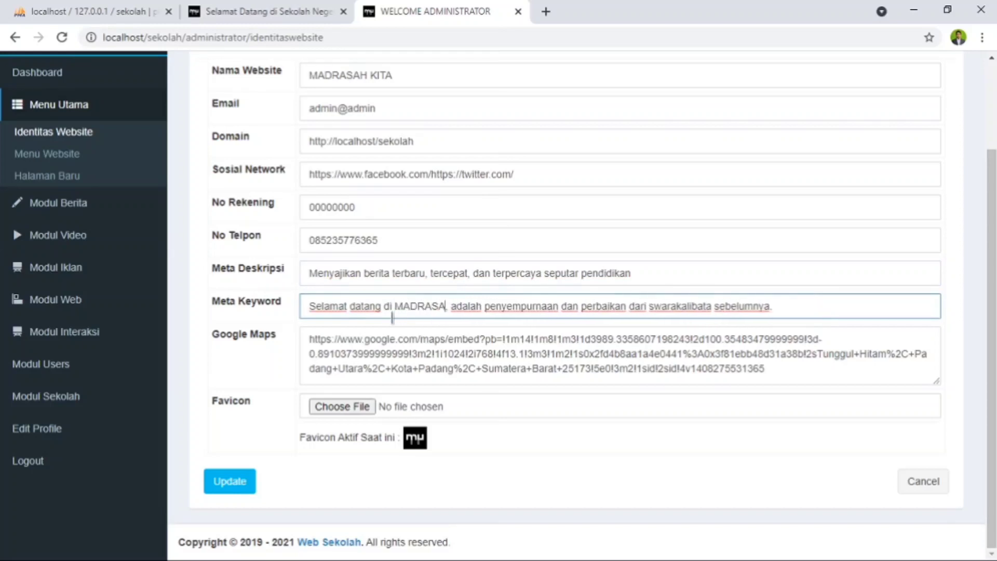
text(H KITA)
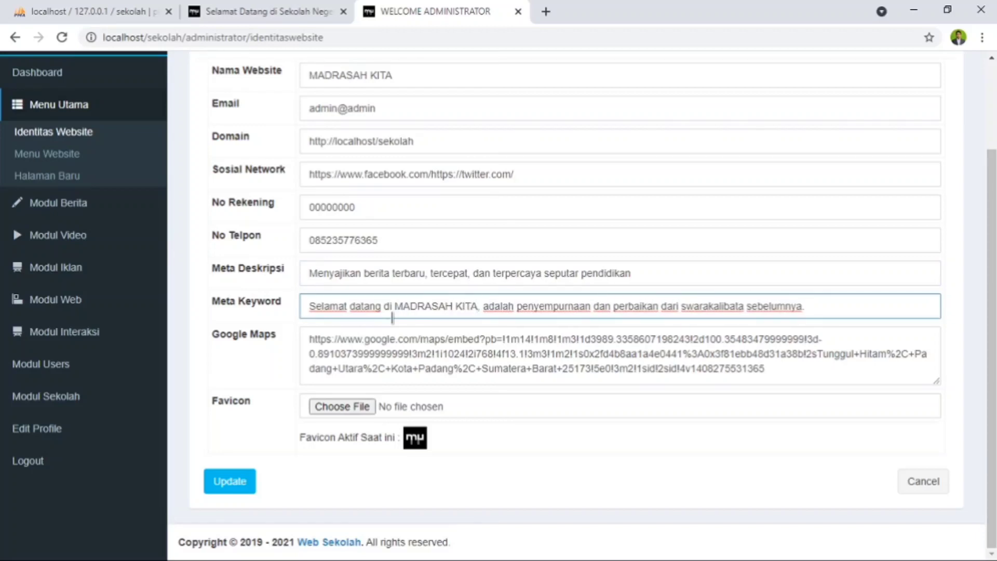
click(806, 307)
key(BackSpace)
drag(806, 307, 487, 316)
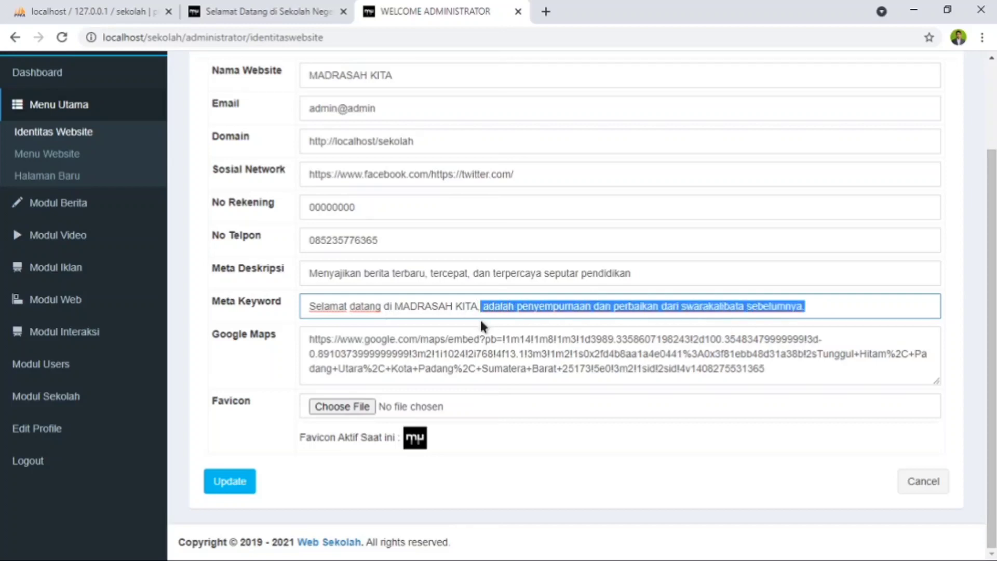
key(BackSpace)
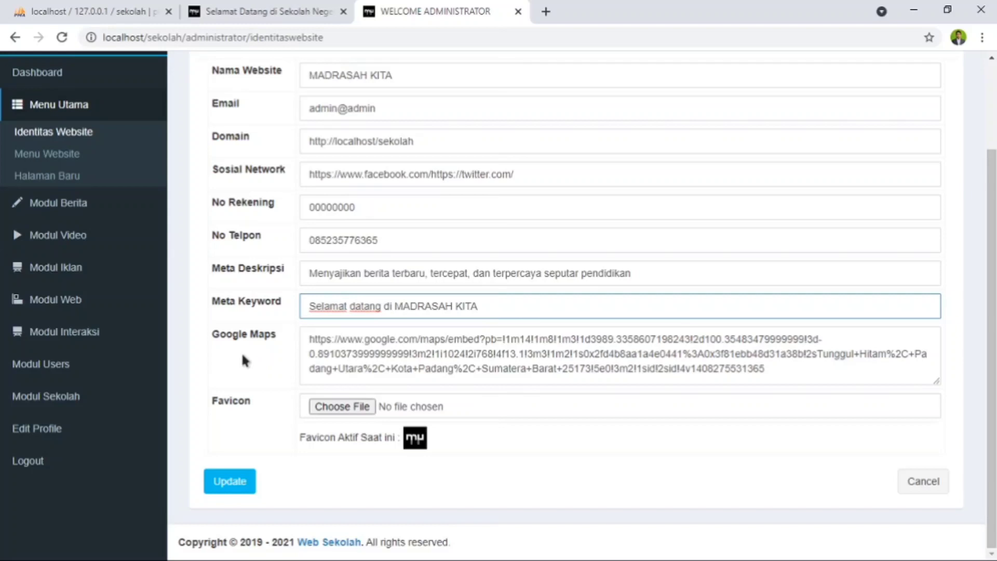
- Open the Hubungi Kami page of the public school site and examine its map area and contact form
click(260, 13)
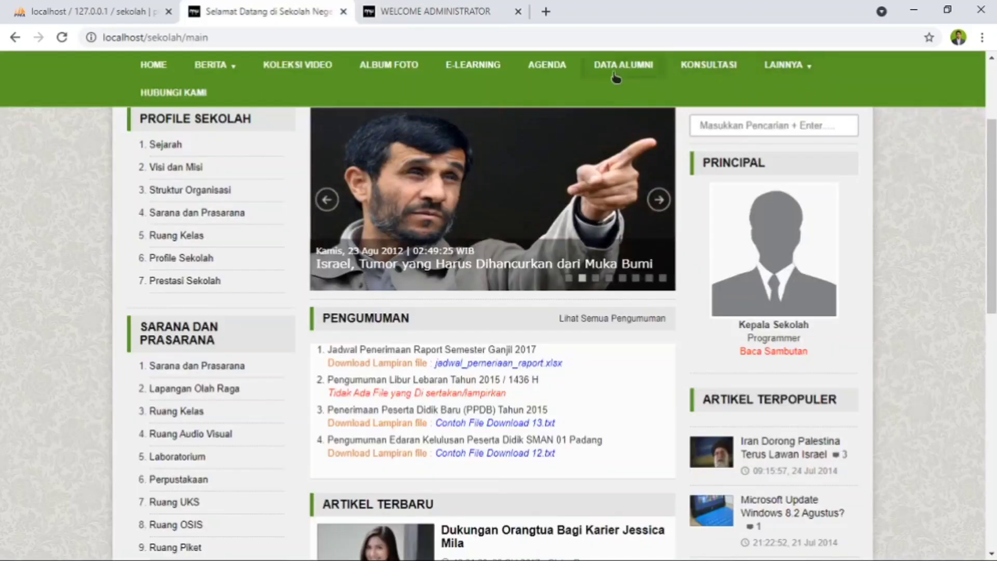
mouse_move(797, 81)
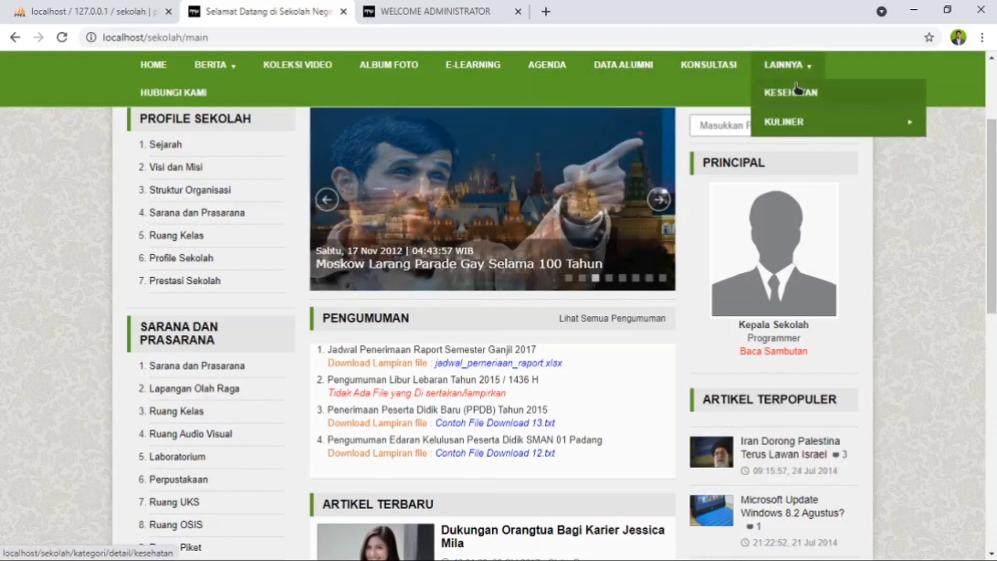
click(163, 102)
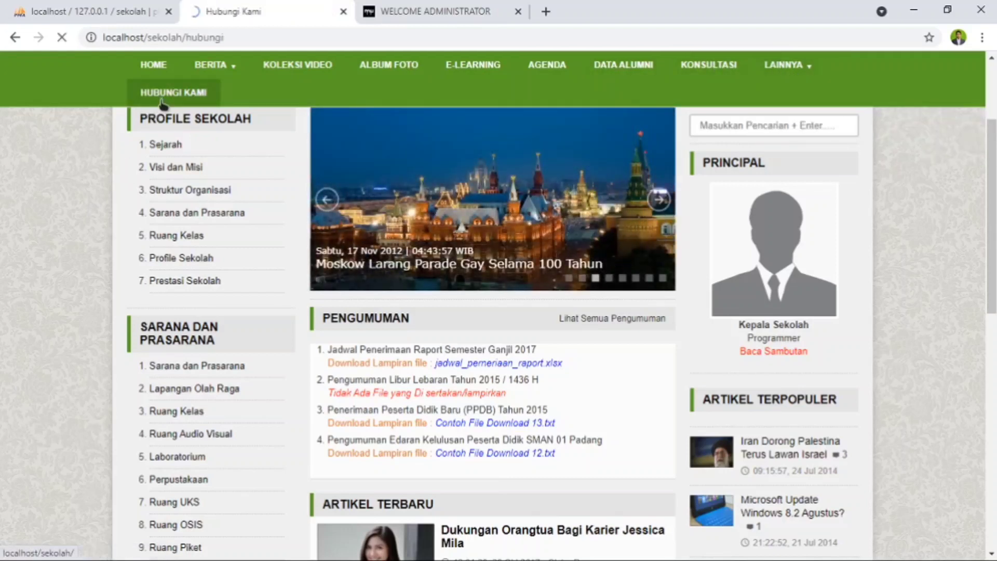
scroll(527, 449, down, 3)
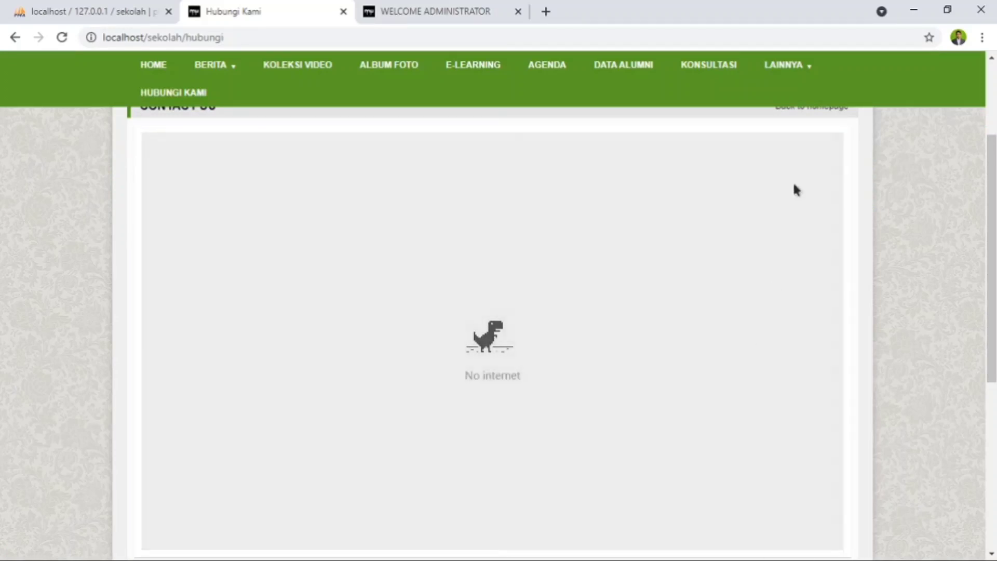
scroll(796, 190, down, 3)
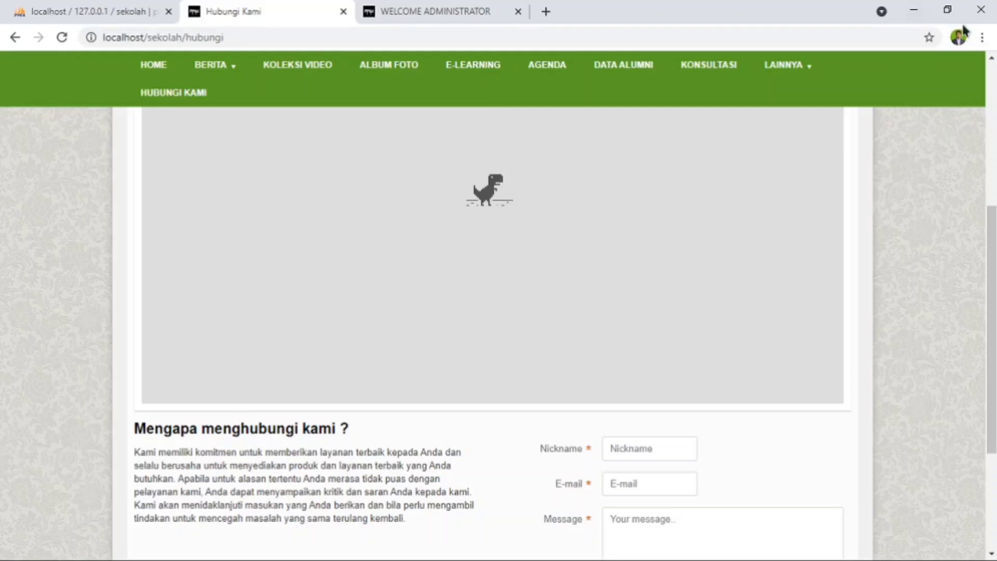
- Shrink the browser window, open the system's Network Connections and bring up the Wi-Fi settings through the Wi-Fi 3 adapter
click(950, 15)
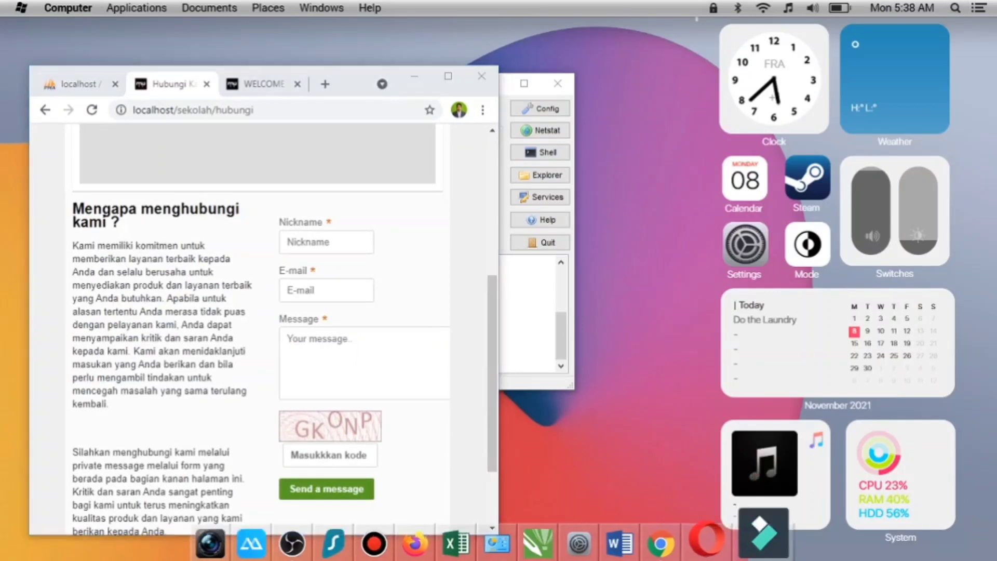
click(763, 9)
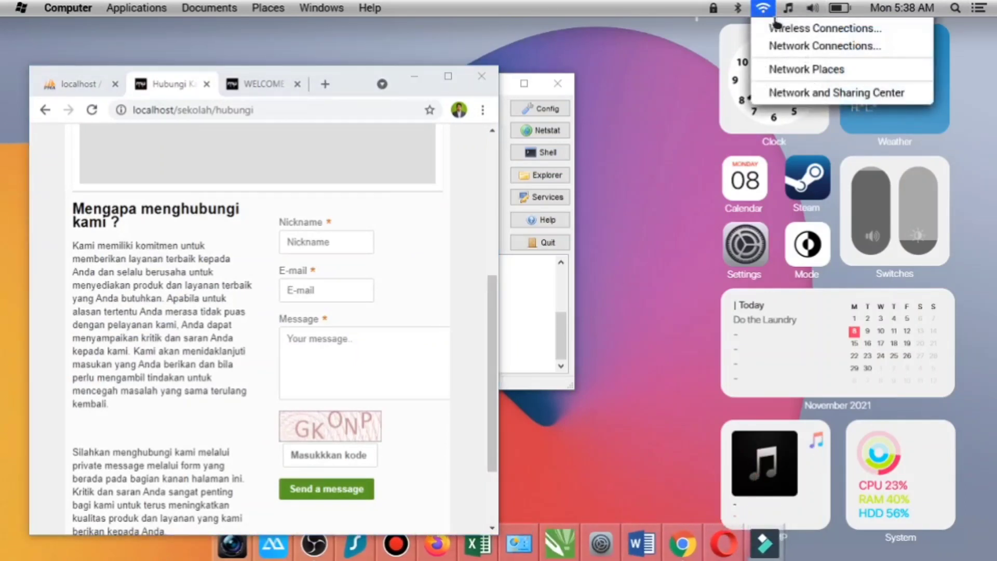
click(810, 46)
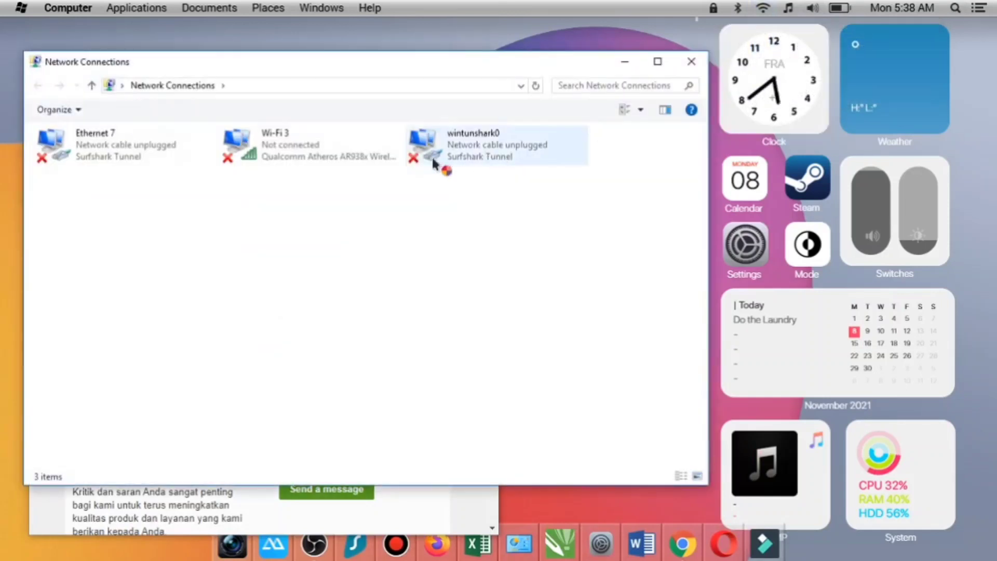
click(319, 154)
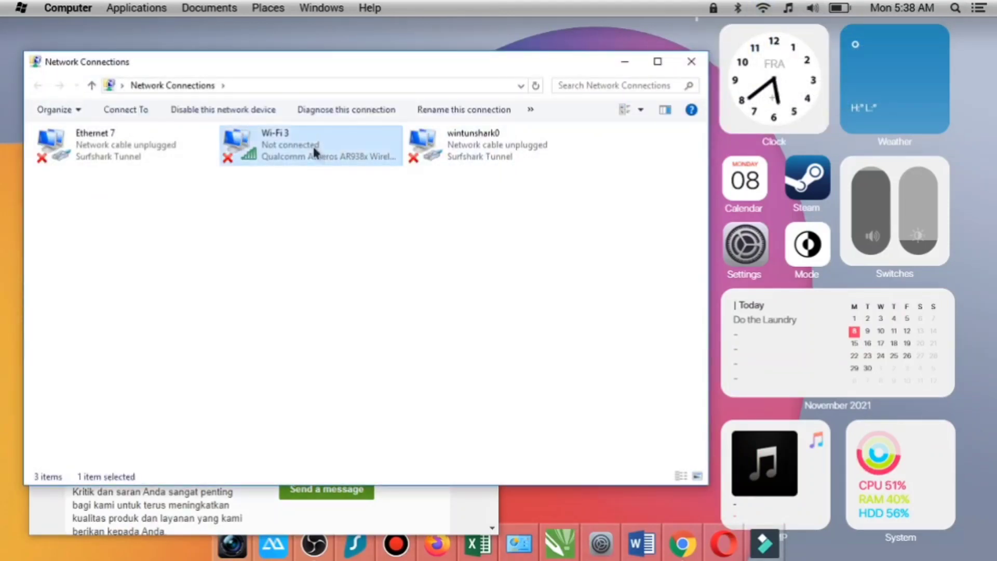
right_click(314, 150)
click(359, 172)
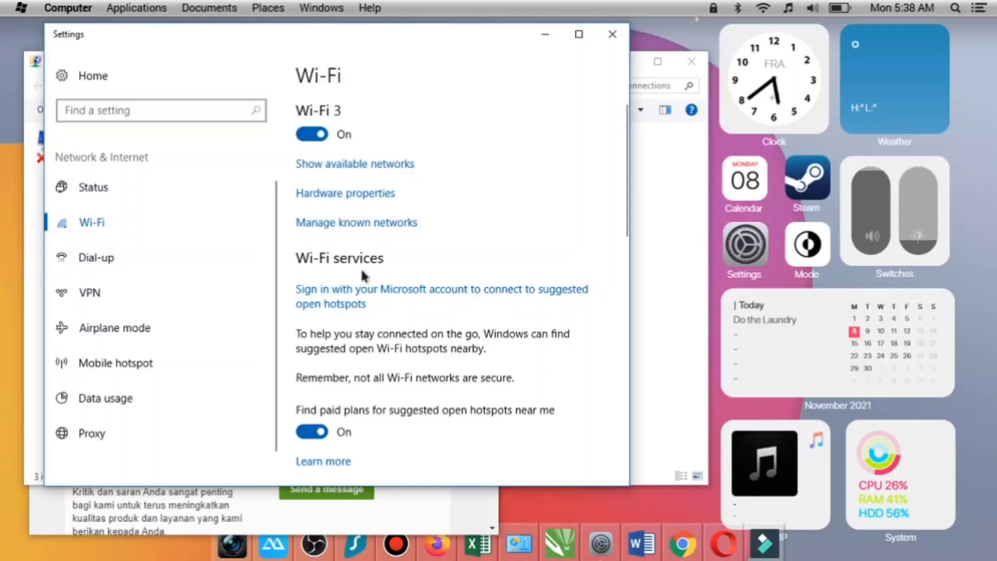
click(362, 224)
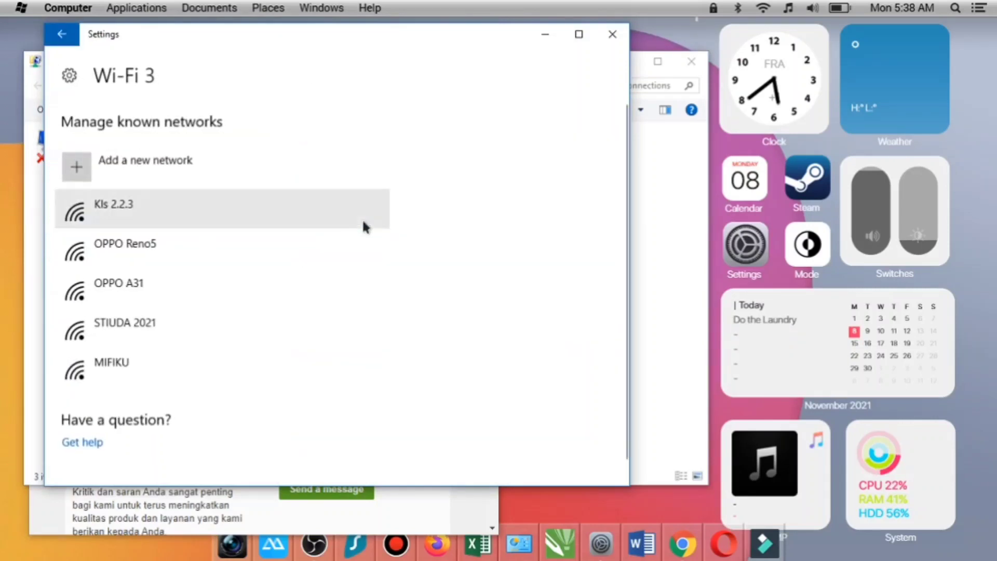
click(148, 379)
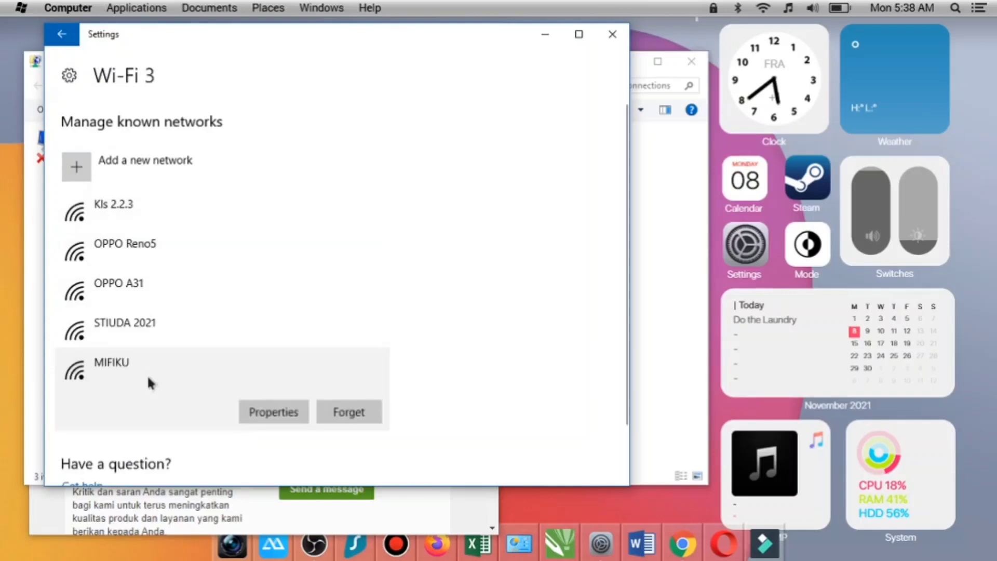
click(63, 36)
- Show the available Wi-Fi networks and connect to MIFIKU with Connect automatically enabled
click(338, 165)
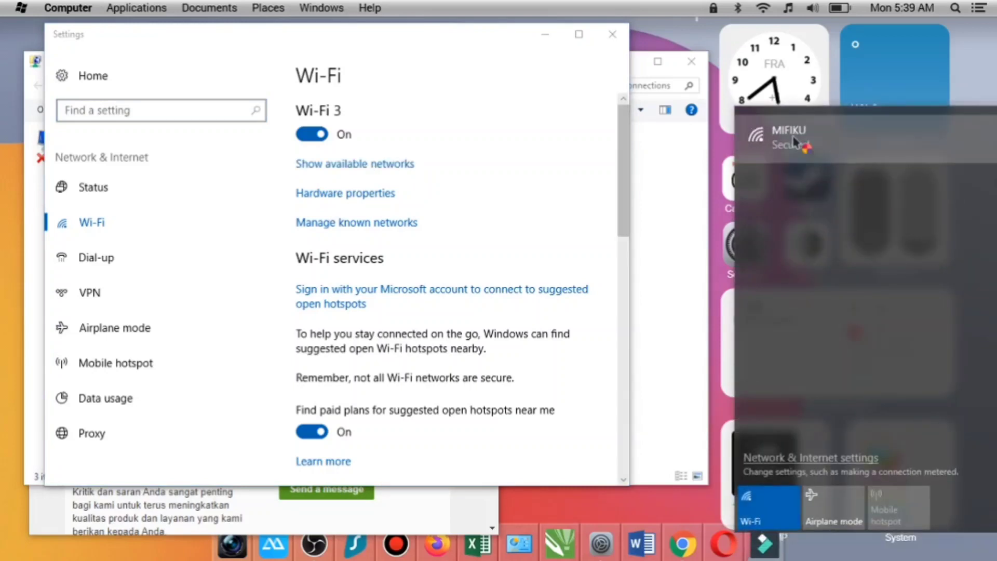
click(806, 144)
click(777, 169)
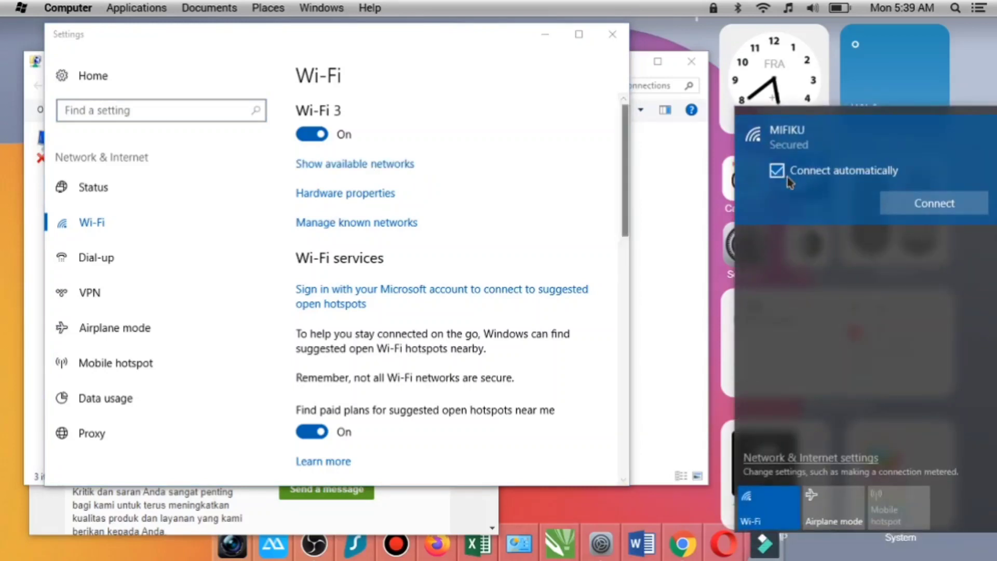
click(909, 207)
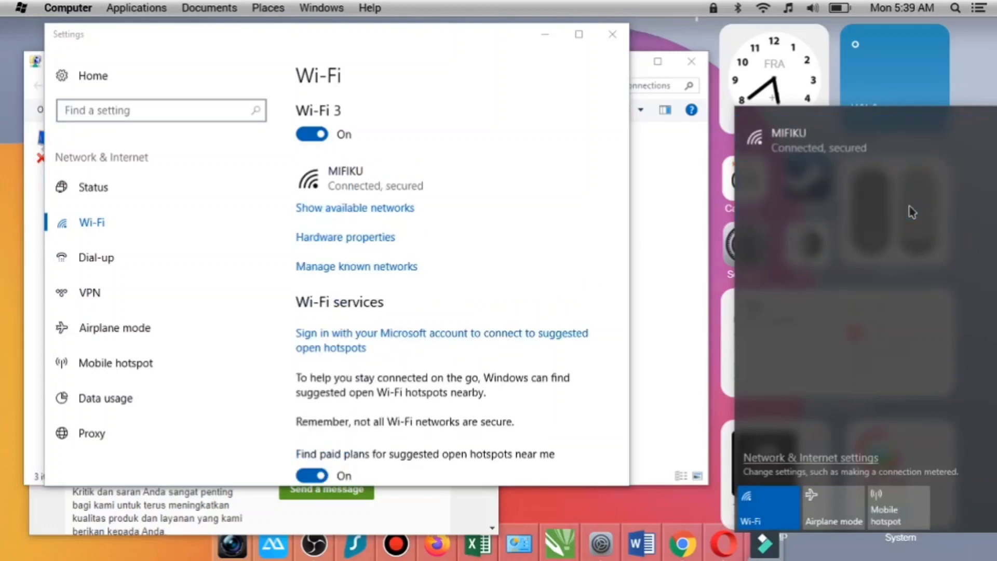
- Close the Settings and Network Connections windows, maximize the browser and reload the Hubungi Kami page to check its embedded map
click(618, 41)
click(618, 41)
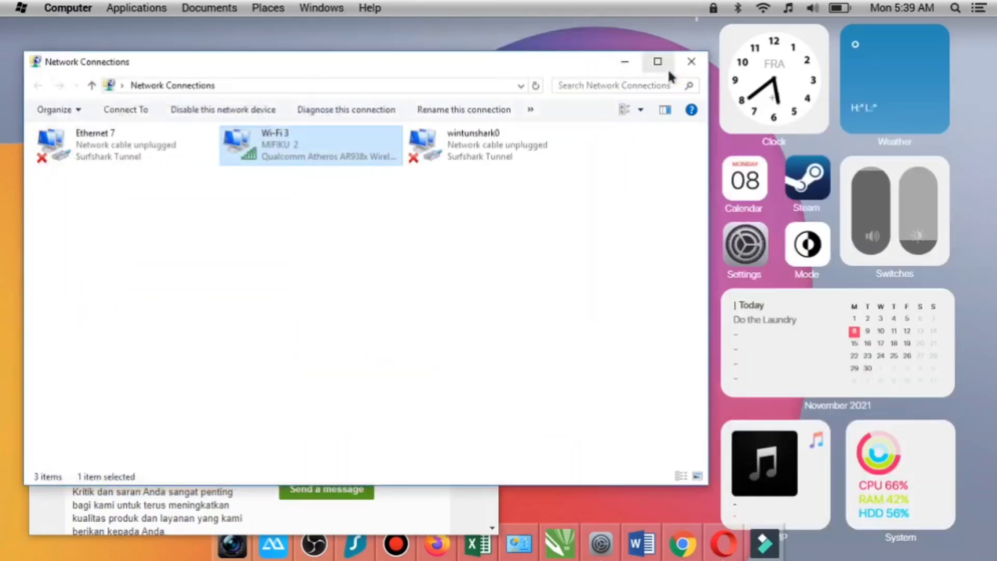
click(692, 62)
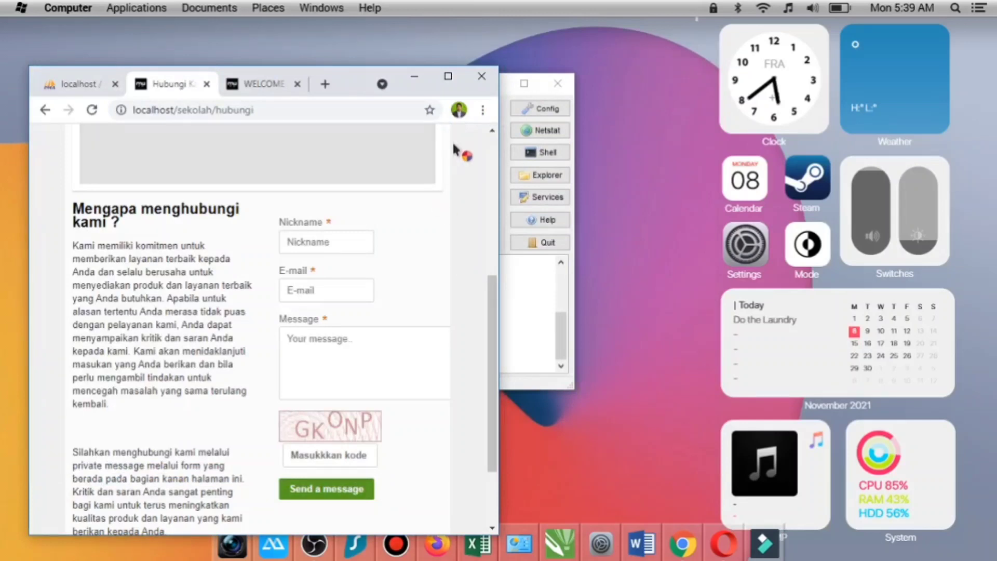
click(447, 76)
click(62, 37)
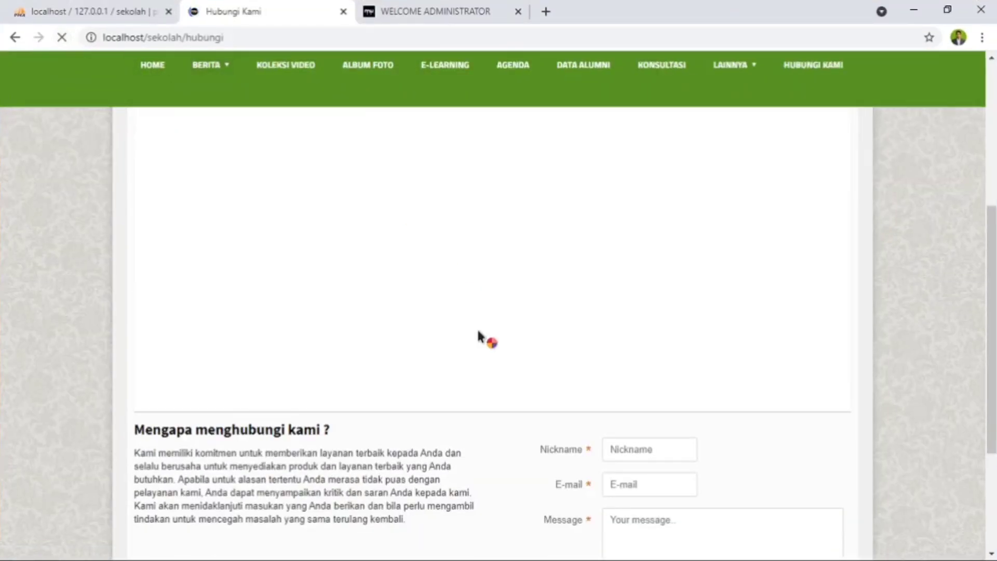
scroll(493, 328, down, 3)
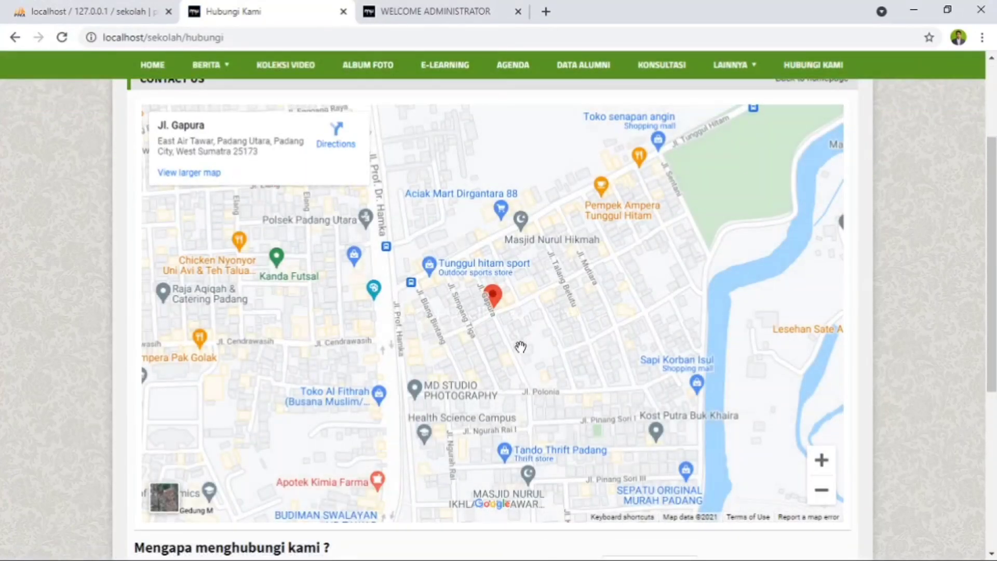
- Search the web for MAP in a new browser tab and open Google Maps from the results
click(545, 12)
click(536, 38)
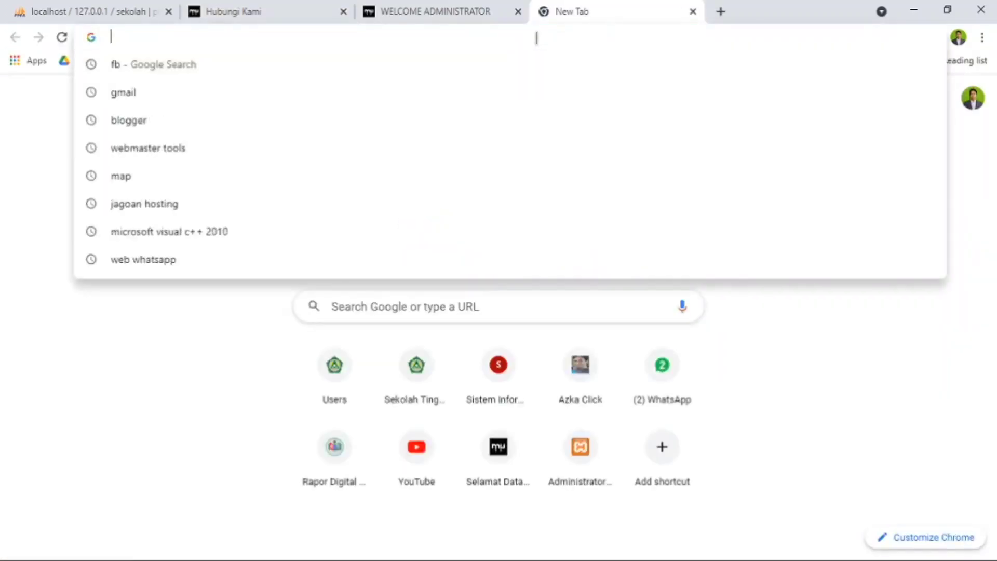
text(MAP)
key(Return)
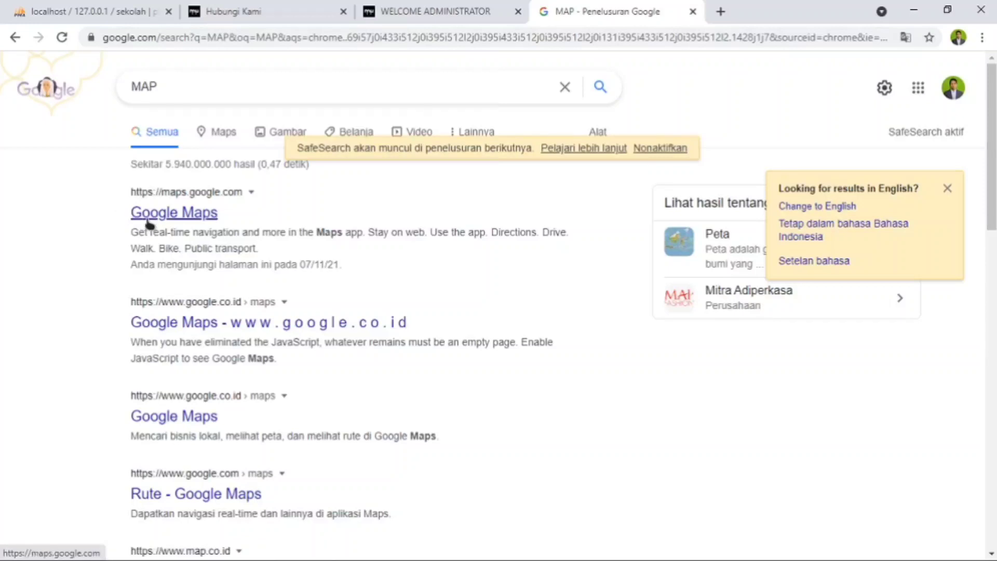
click(147, 221)
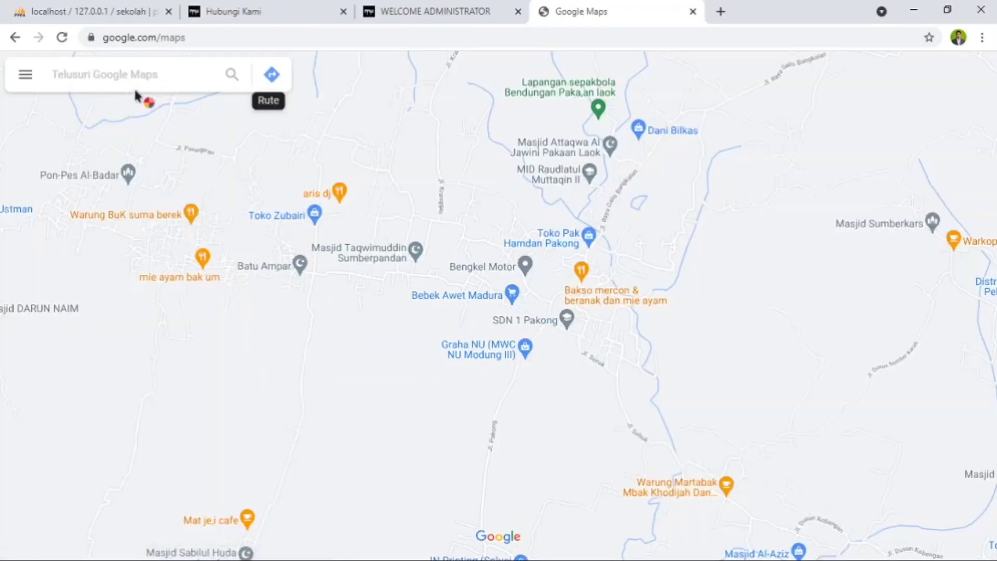
- Search the map for LERPAK GEGER BANGKALAN
click(140, 74)
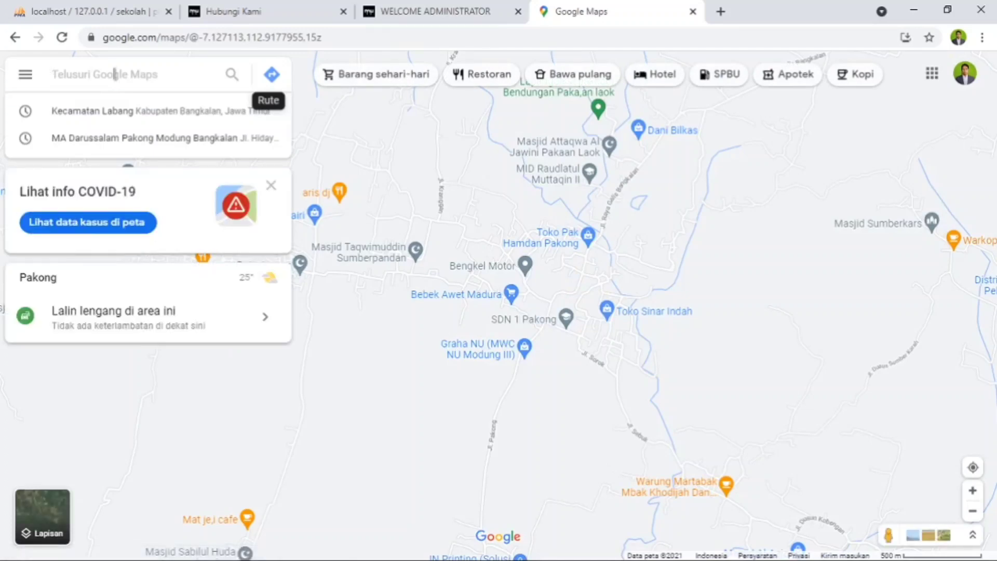
text(LERPA)
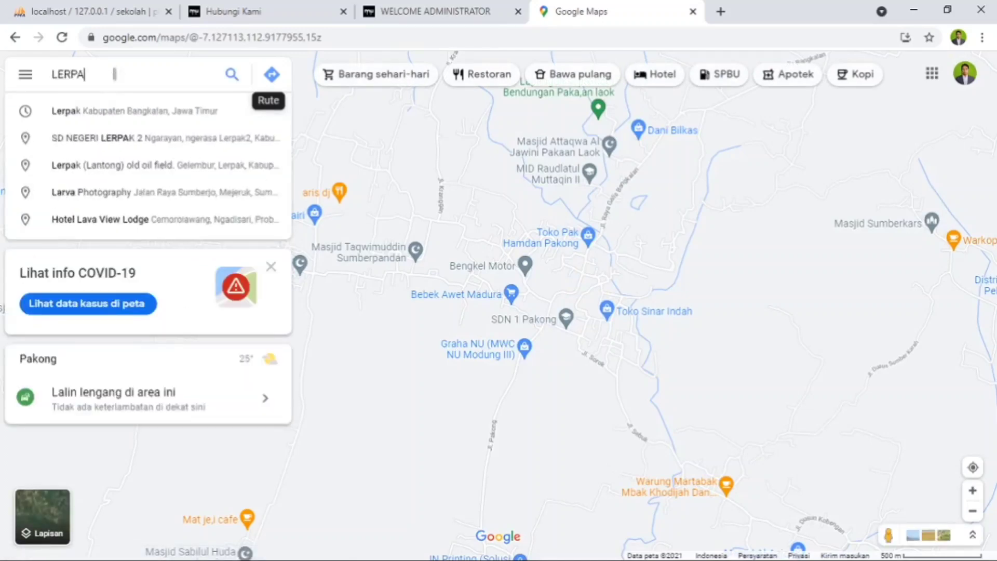
text(K GEGER)
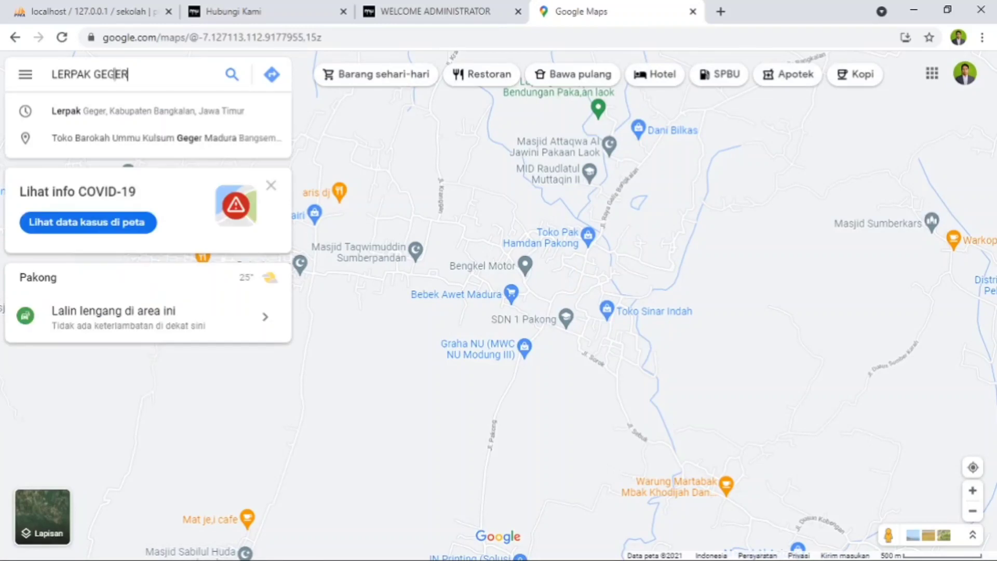
text( BANGKALAN)
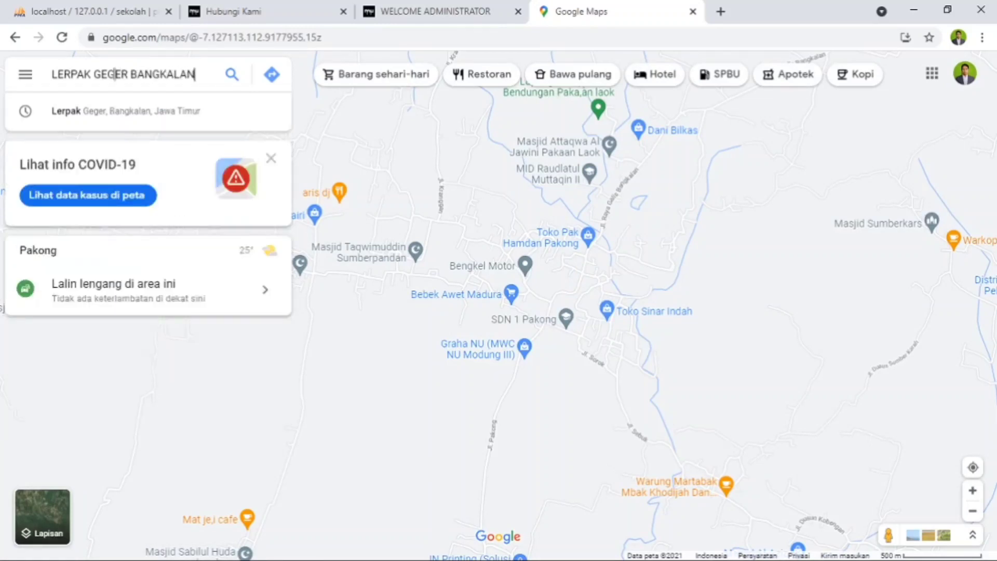
key(Return)
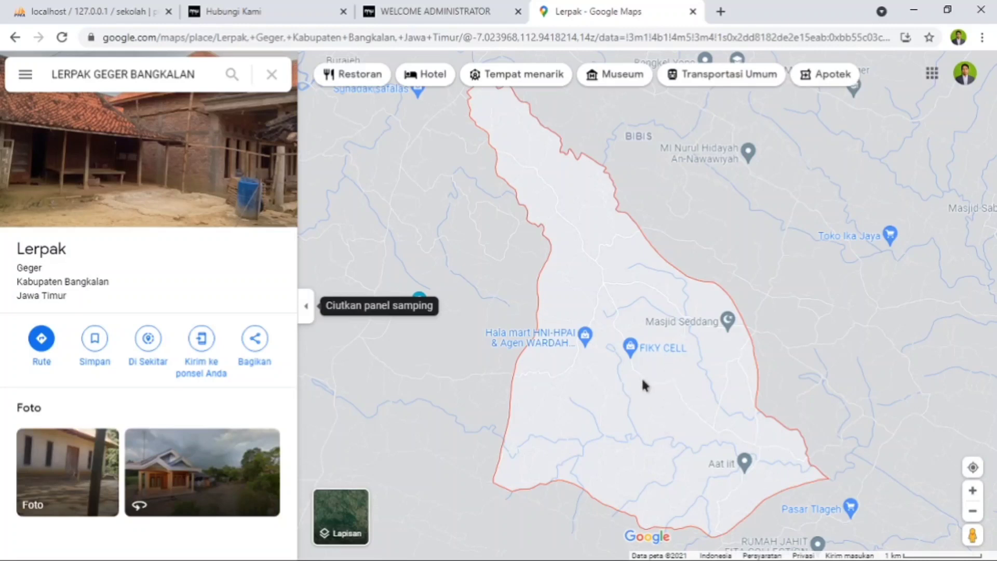
- Zoom in on the Lerpak area and open the details of the Azka Parabola Mini place
scroll(658, 364, down, 1)
scroll(661, 367, up, 2)
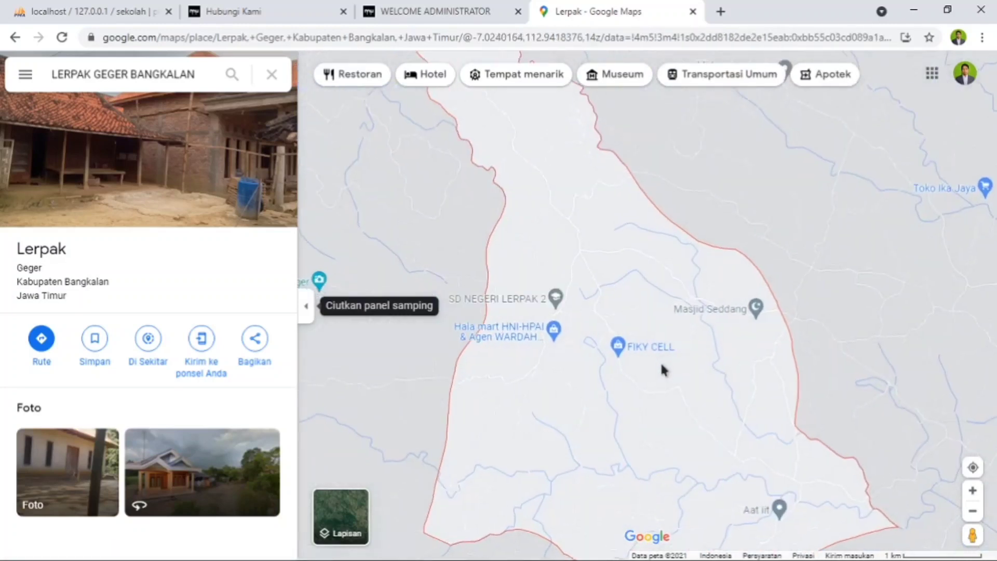
scroll(662, 370, up, 3)
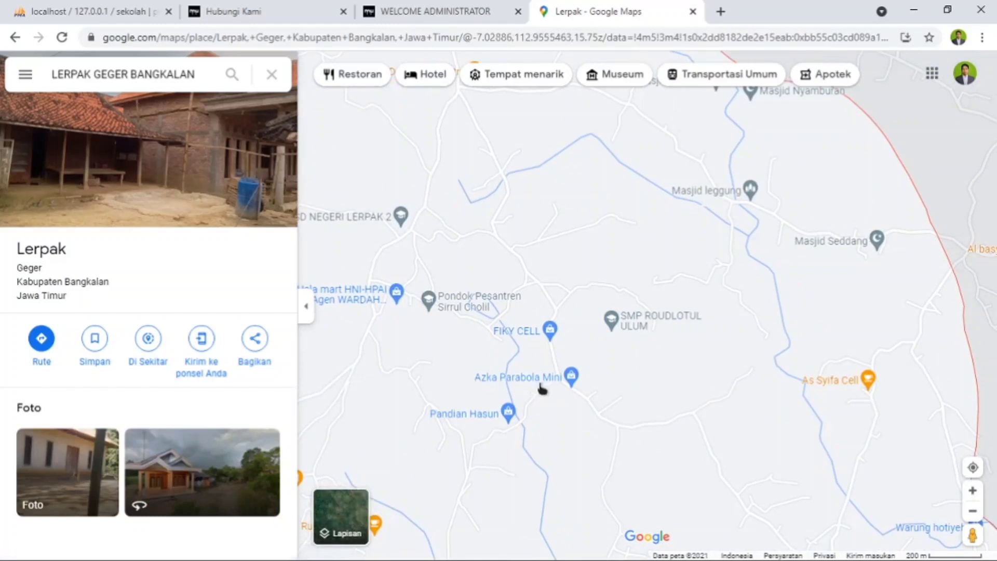
click(544, 384)
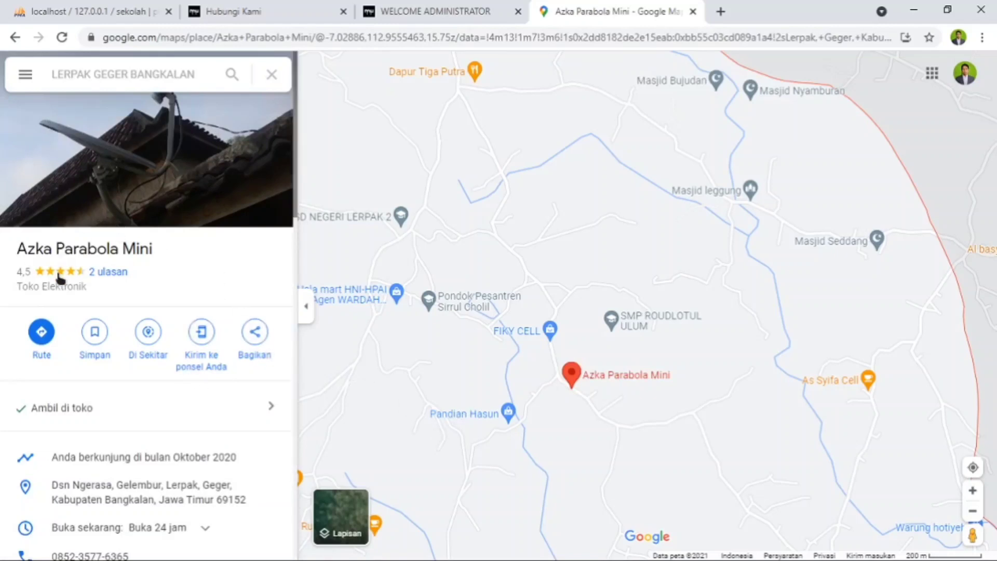
- Copy the HTML embed code of the Azka Parabola Mini map from the place's sharing options
click(255, 349)
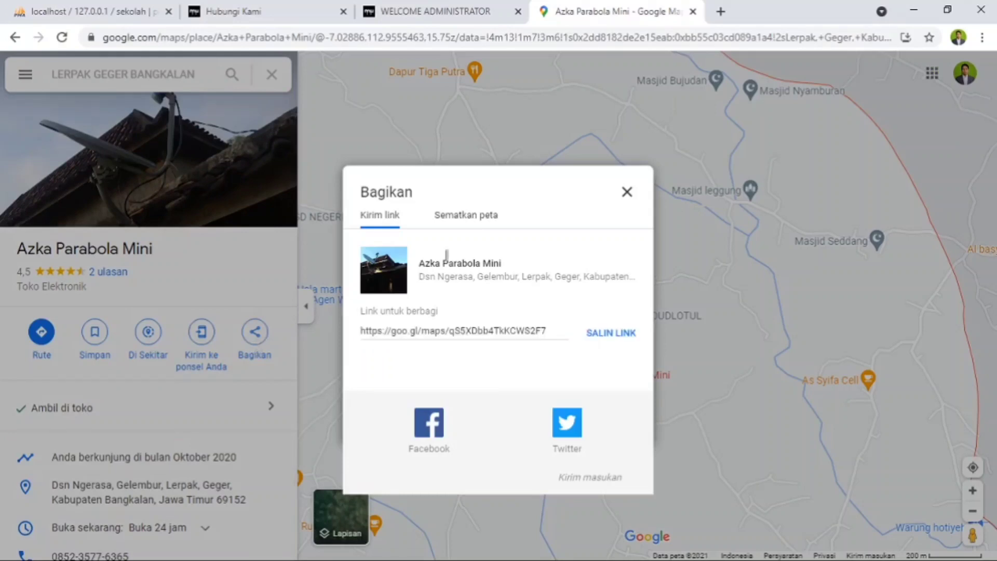
click(478, 215)
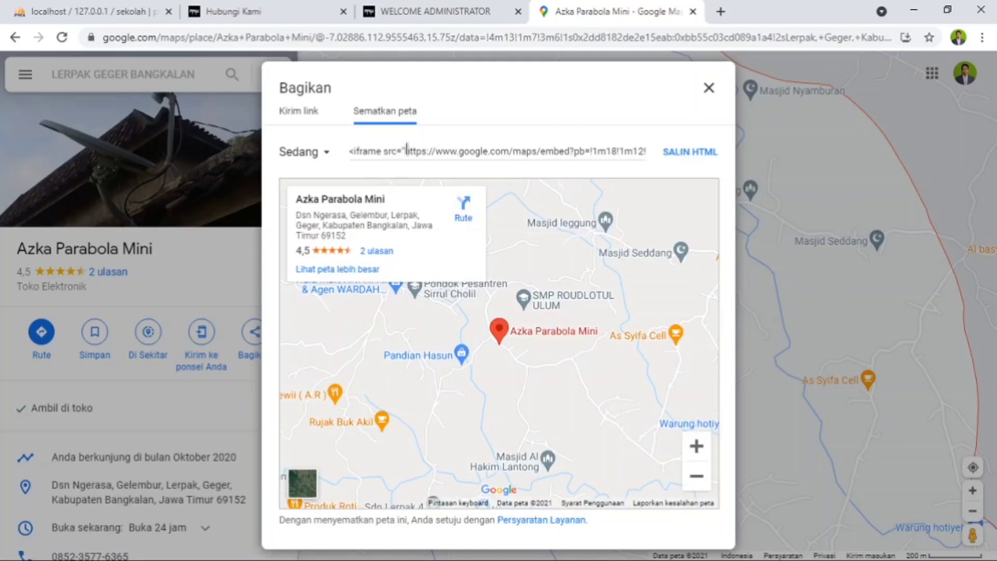
drag(418, 151, 671, 171)
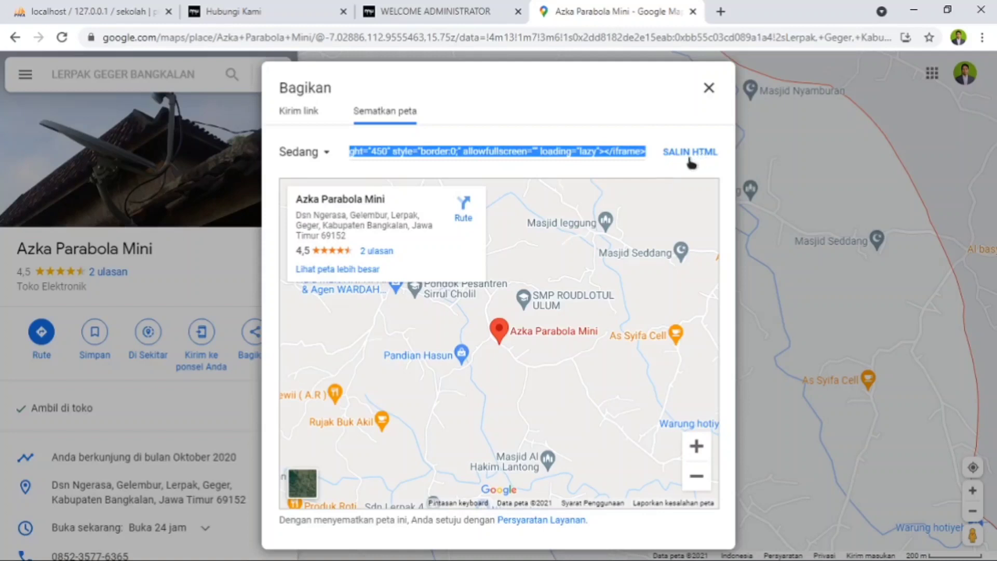
click(655, 123)
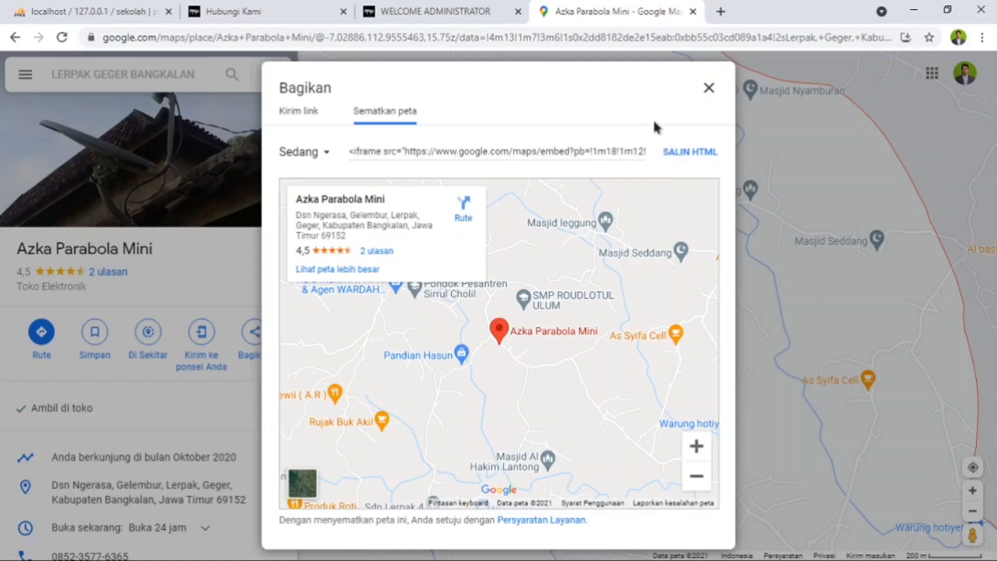
click(685, 154)
- Replace the Google Maps address in the administrator's Identitas Website form with only the source URL from the copied Azka Parabola Mini embed code
click(426, 12)
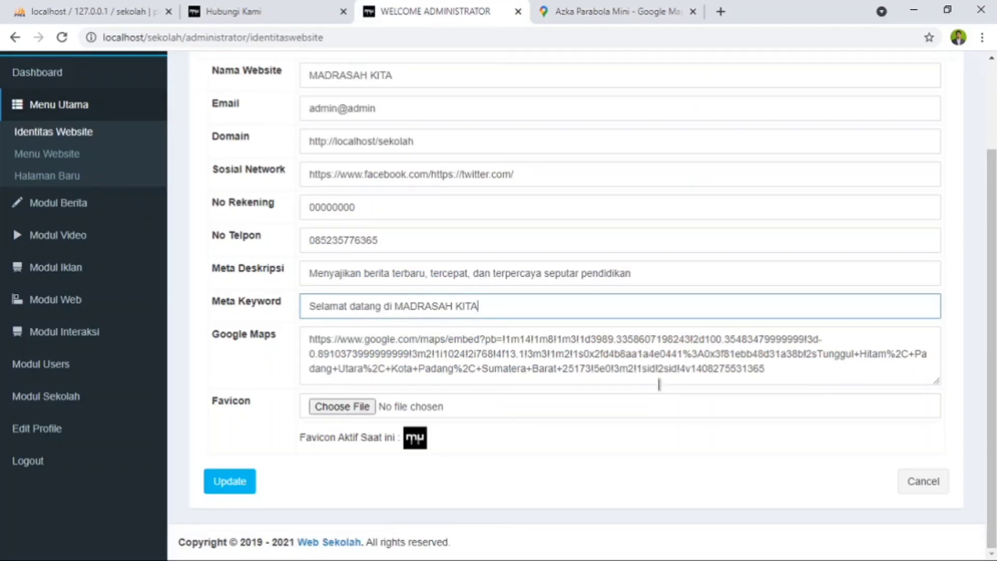
click(802, 370)
key(Return)
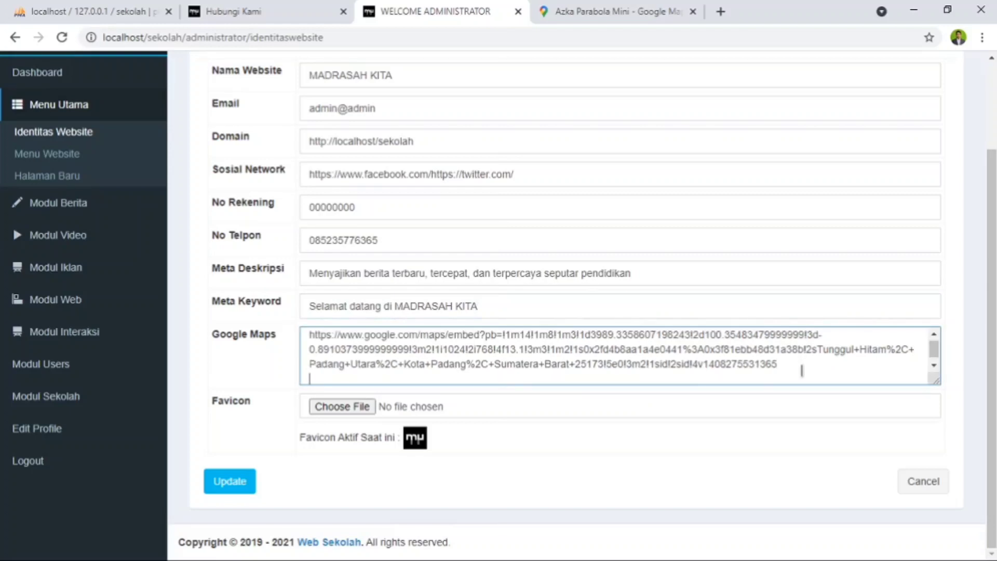
key(ctrl+v)
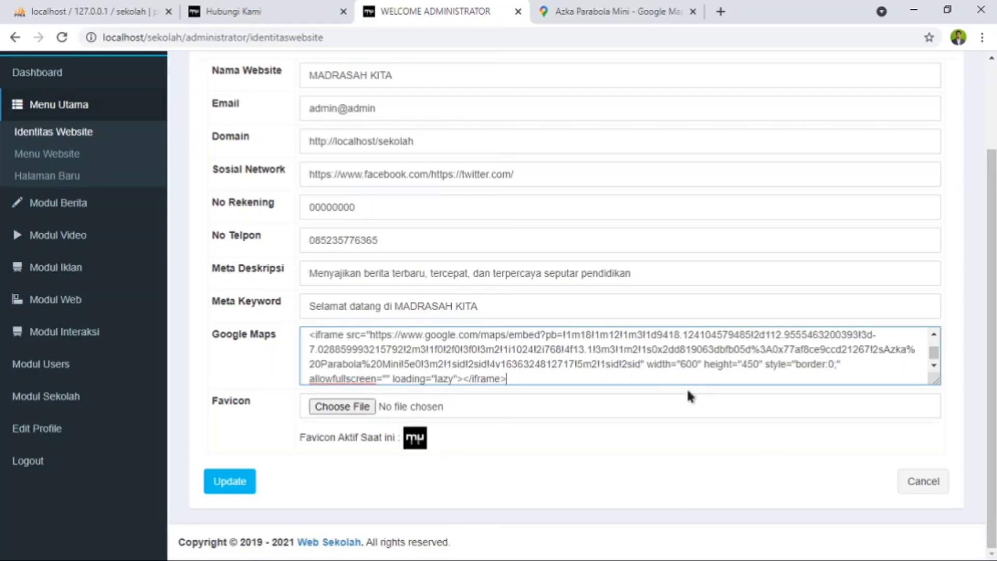
drag(643, 363, 599, 388)
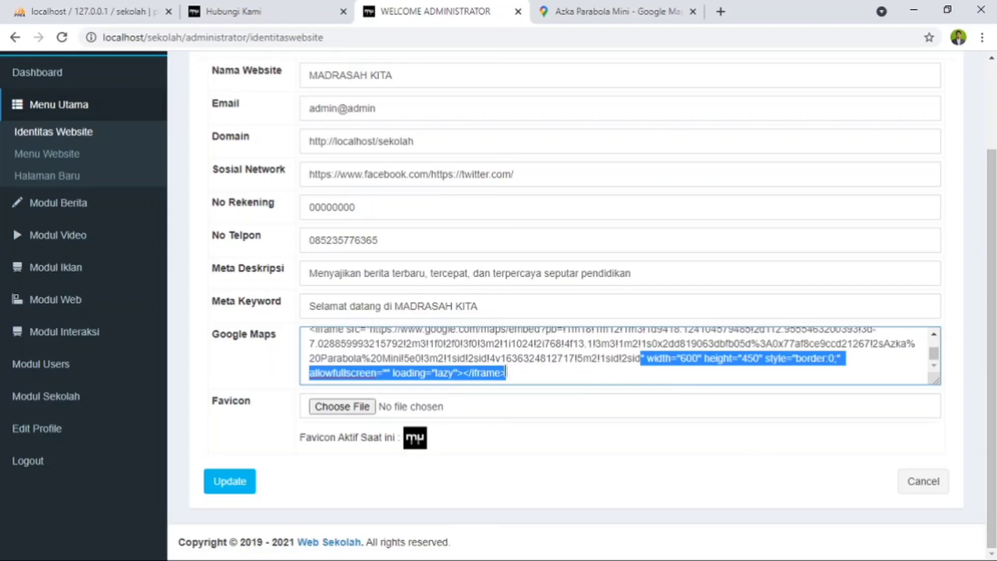
key(BackSpace)
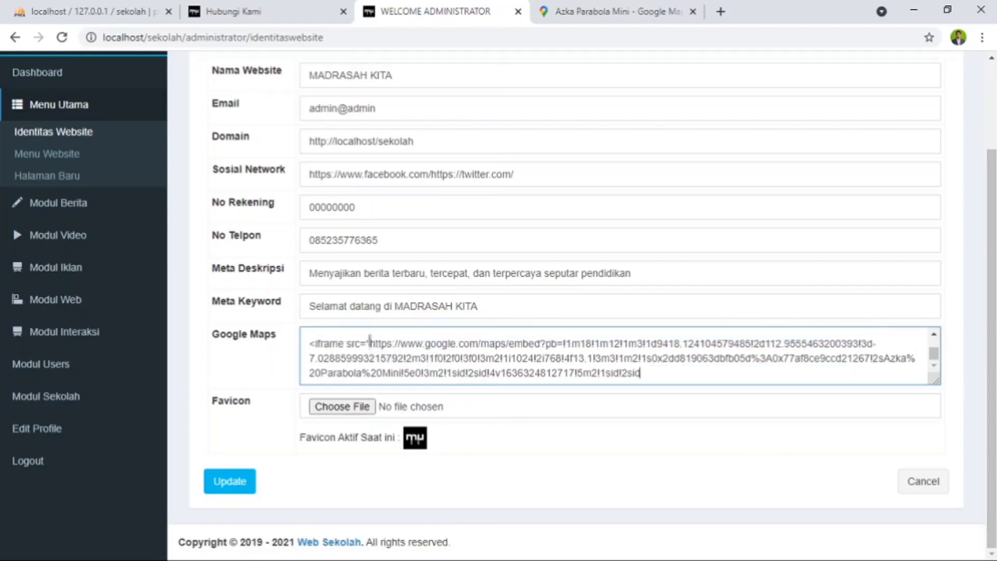
drag(370, 342, 271, 271)
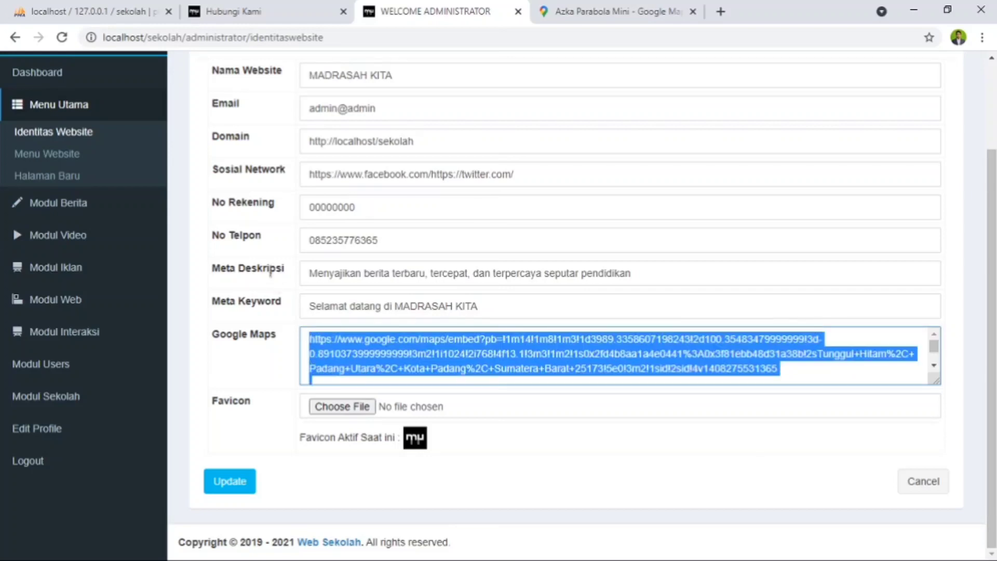
key(ctrl+v)
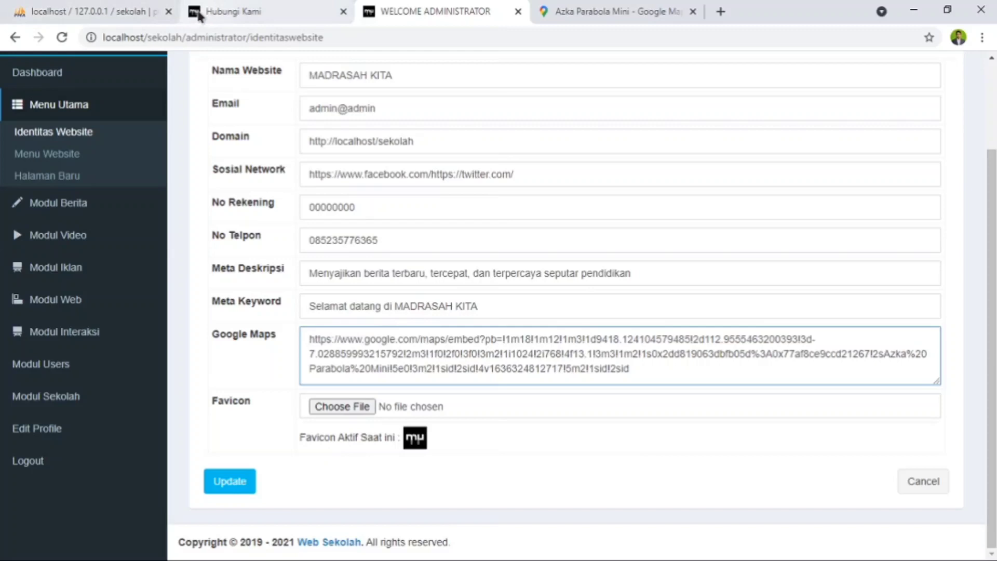
- Choose logoimka from the Pictures folder as the favicon and save the website identity
click(343, 410)
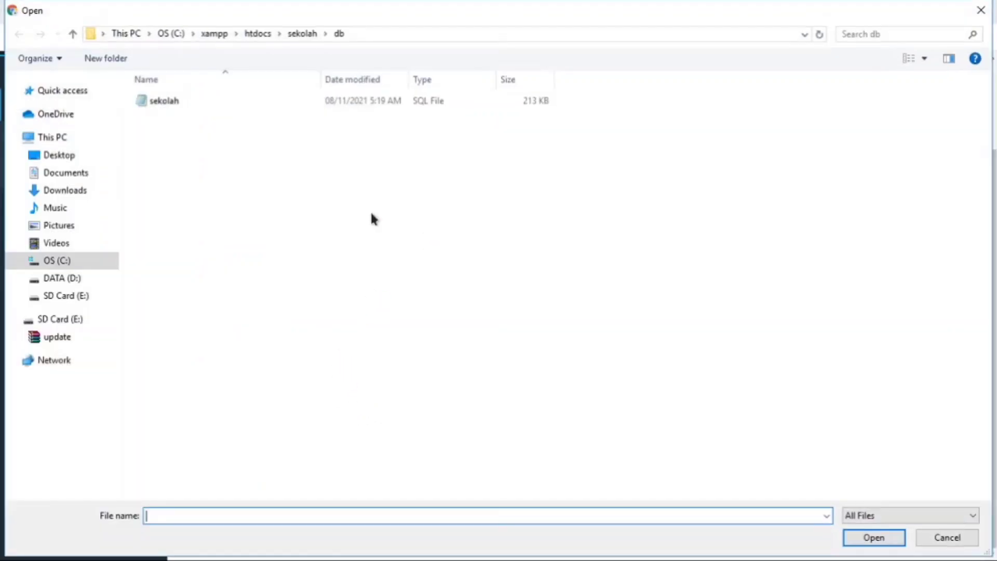
click(61, 229)
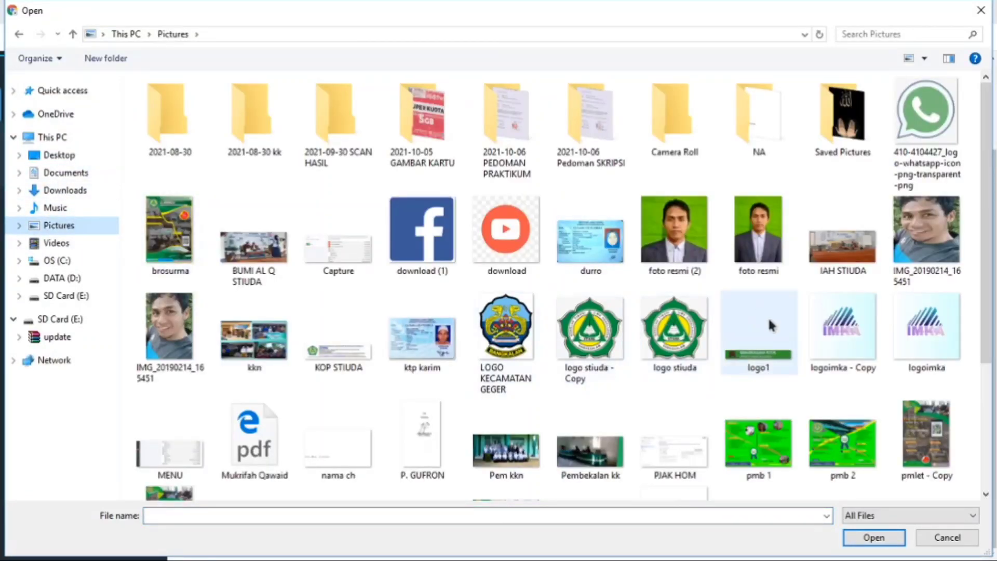
click(505, 330)
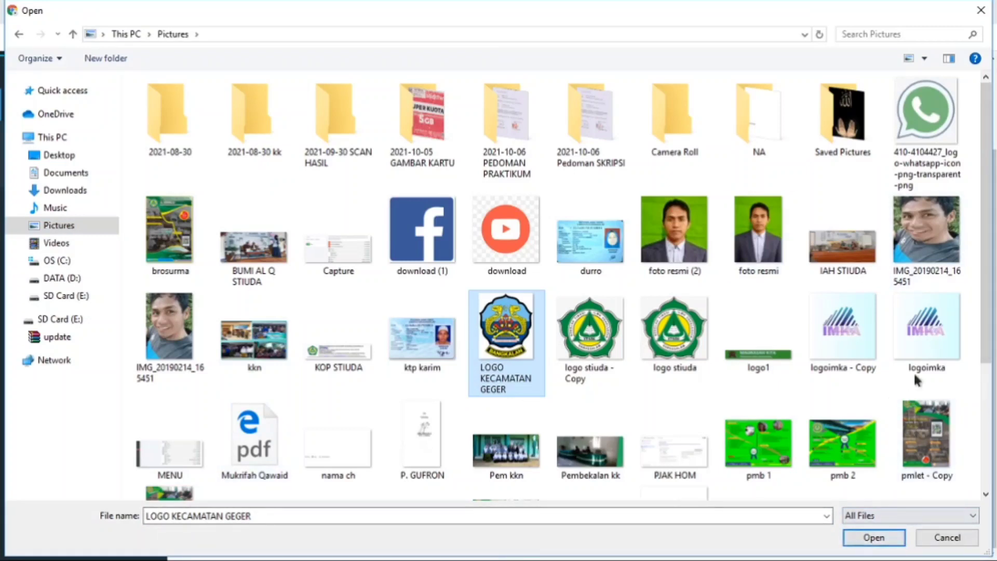
click(924, 343)
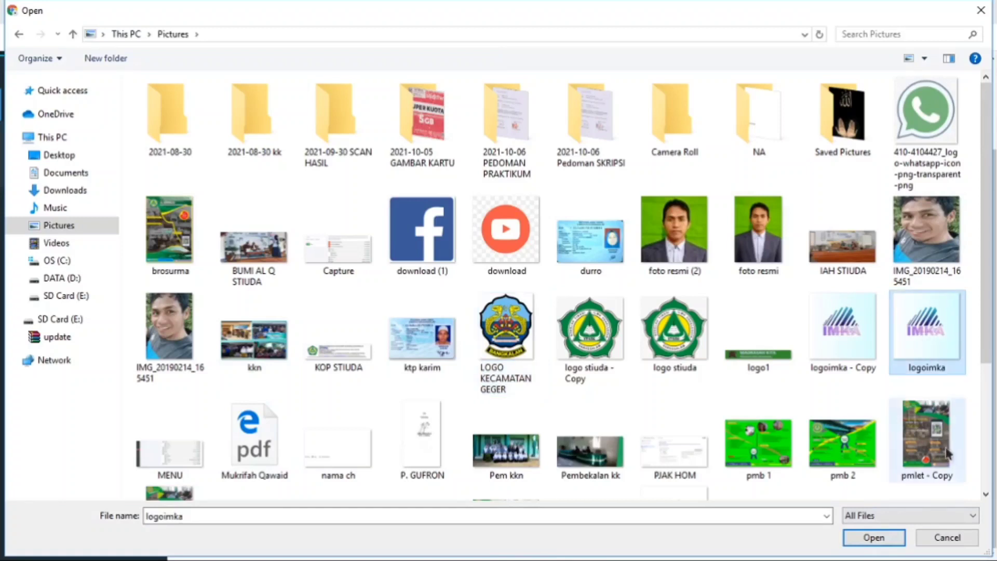
click(873, 537)
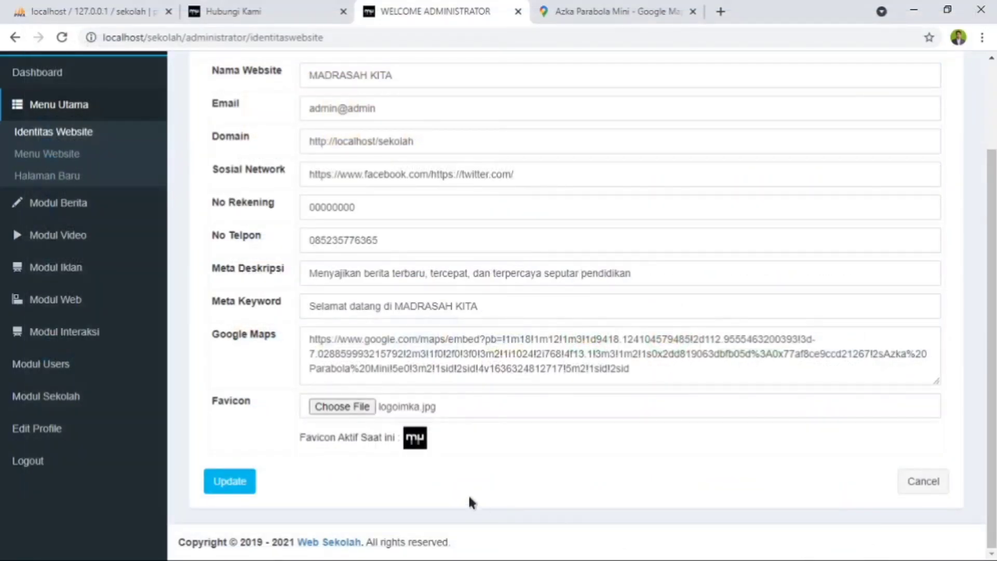
click(234, 483)
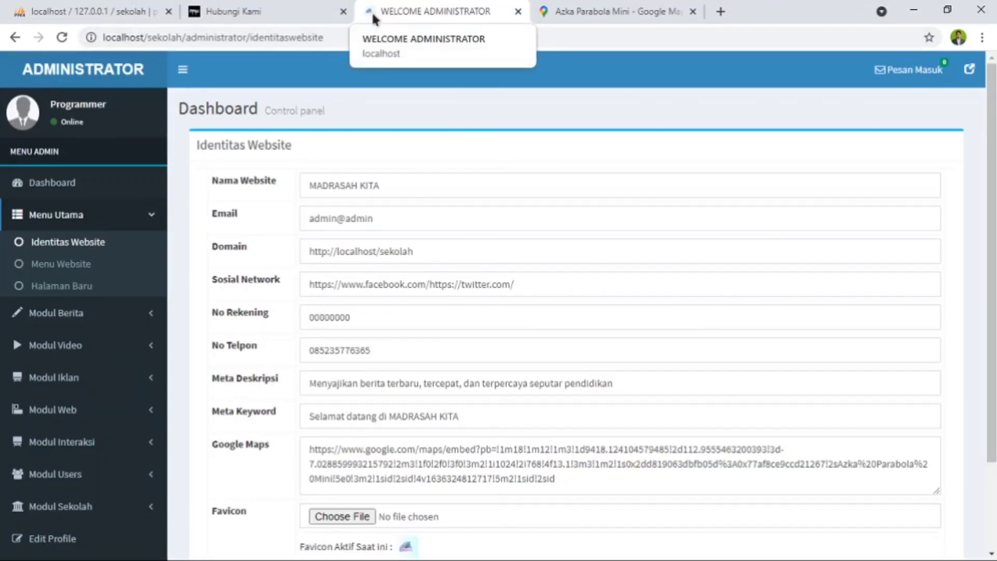
- Reload the Hubungi Kami page to check its map and favicon, and return to the Identitas Website form
click(265, 11)
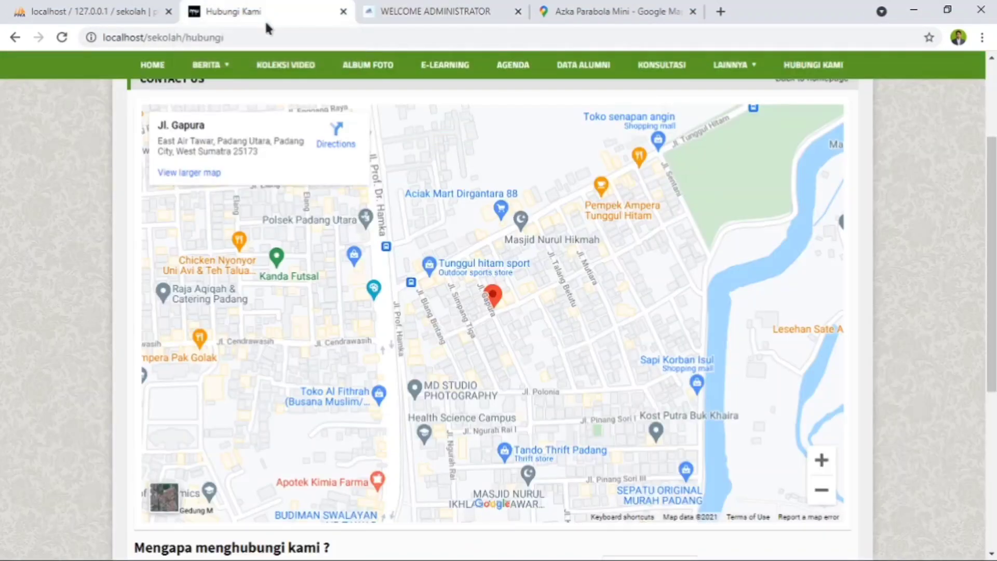
click(61, 38)
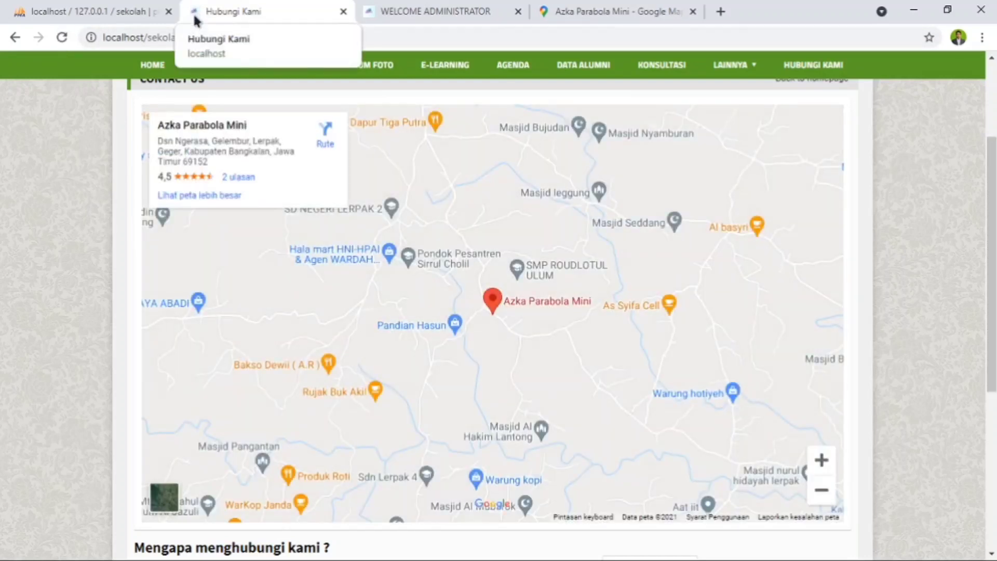
scroll(336, 231, up, 3)
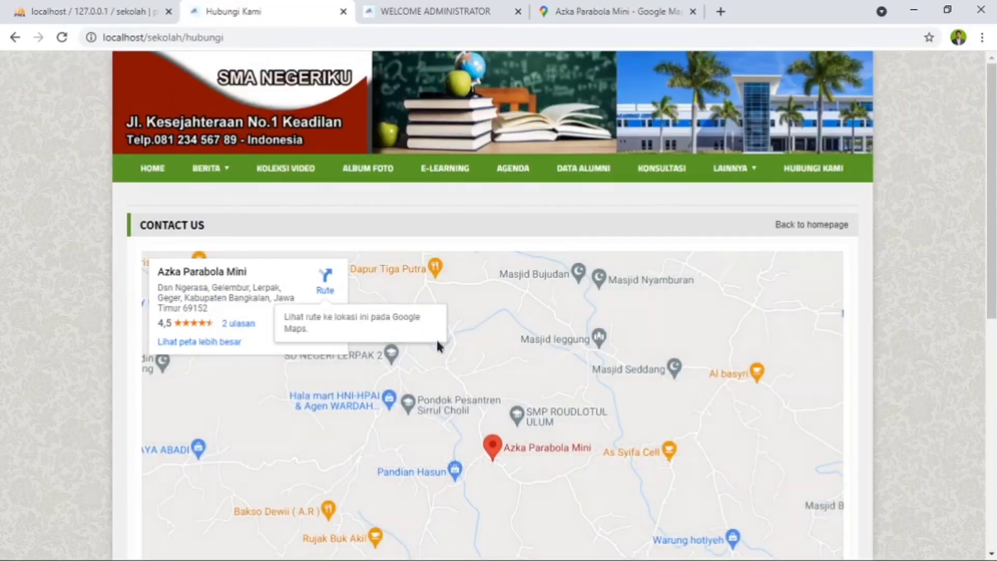
scroll(438, 345, down, 8)
scroll(540, 351, up, 6)
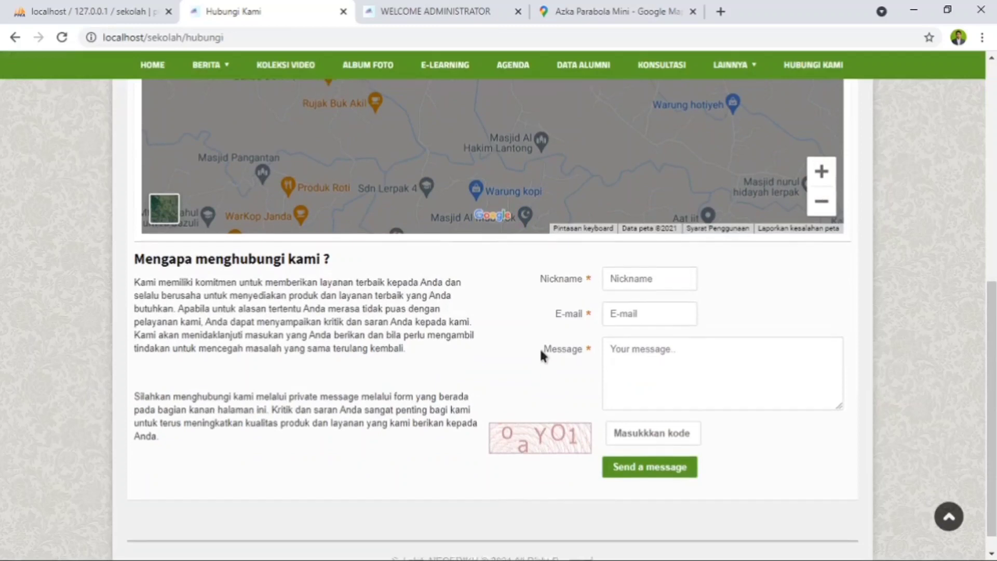
scroll(529, 291, up, 3)
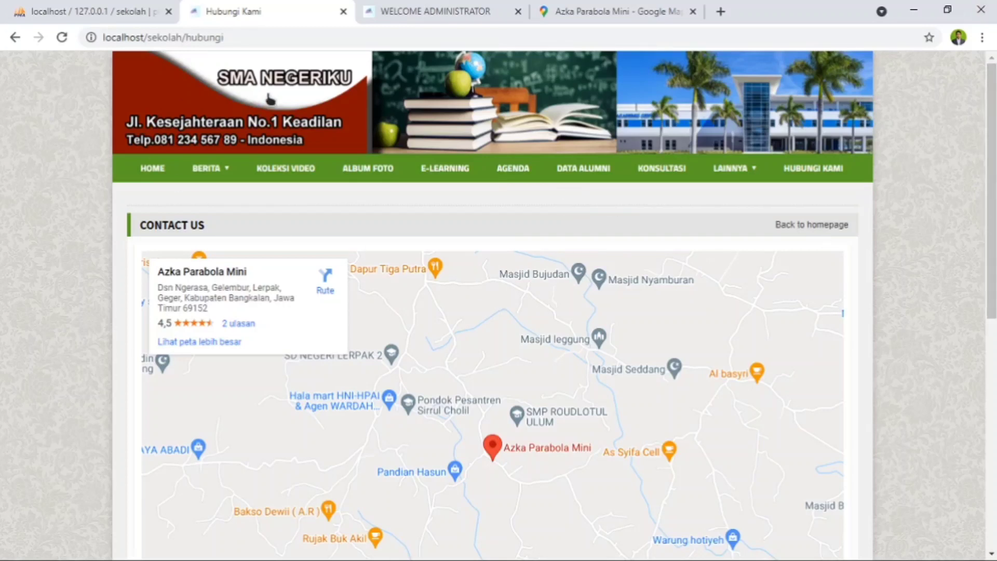
click(413, 11)
scroll(460, 423, down, 3)
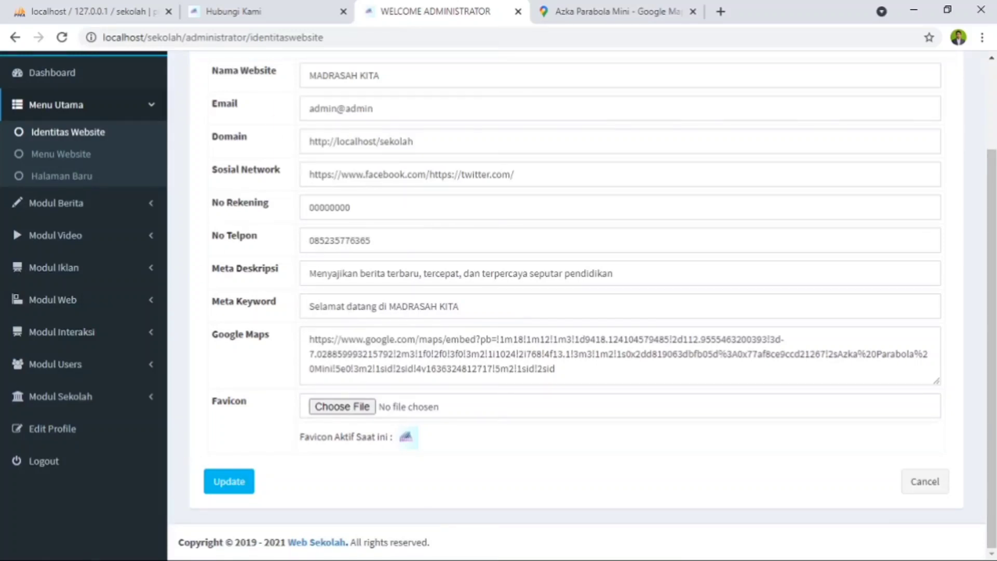
- Minimize the browser and open the folder C:\xampp\htdocs\sekolah in File Explorer
click(914, 12)
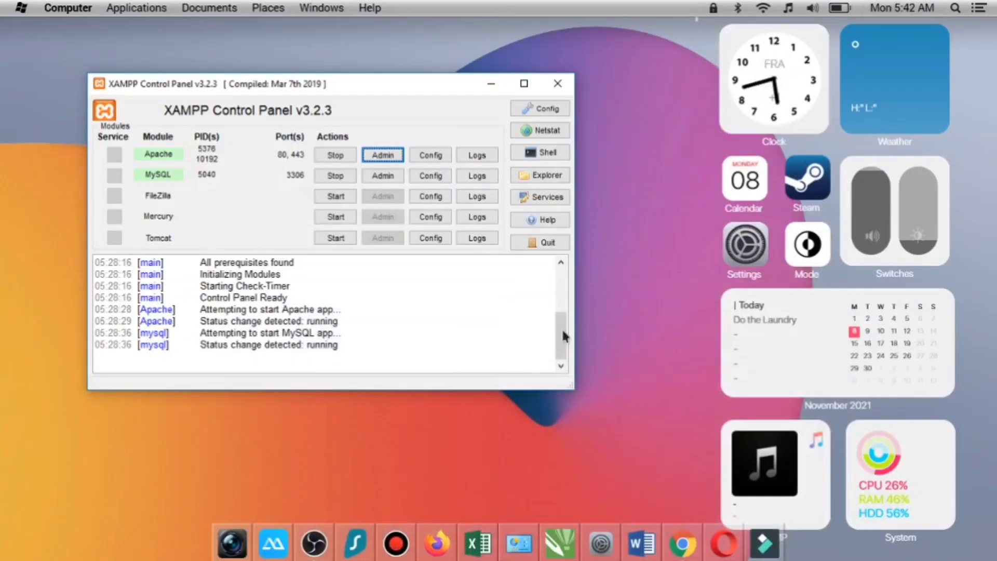
click(321, 8)
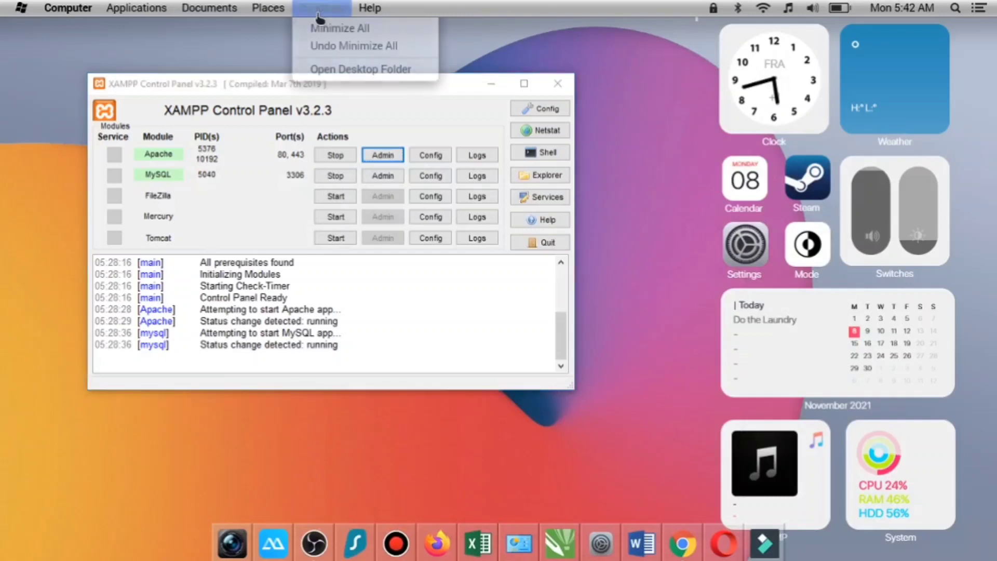
click(334, 69)
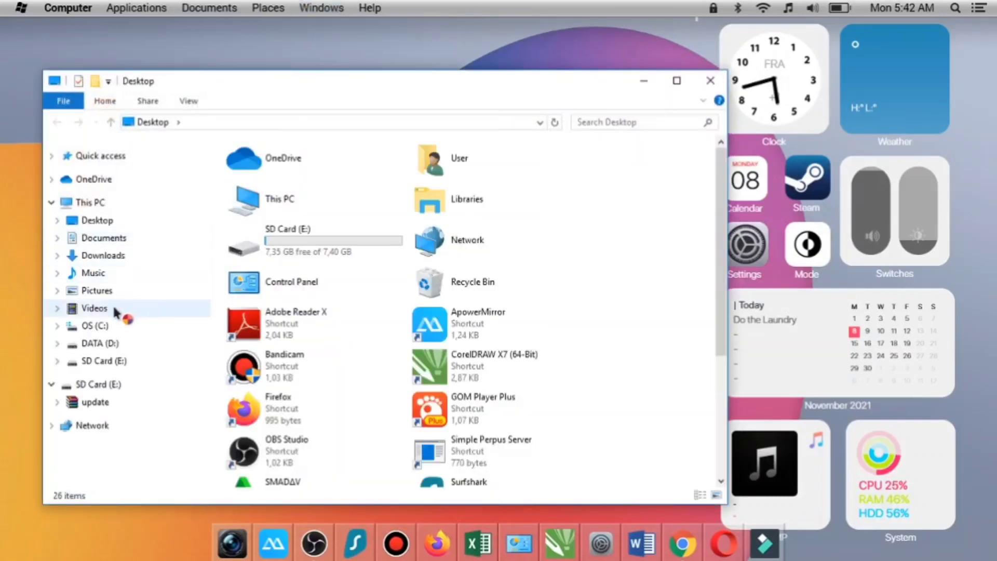
click(96, 332)
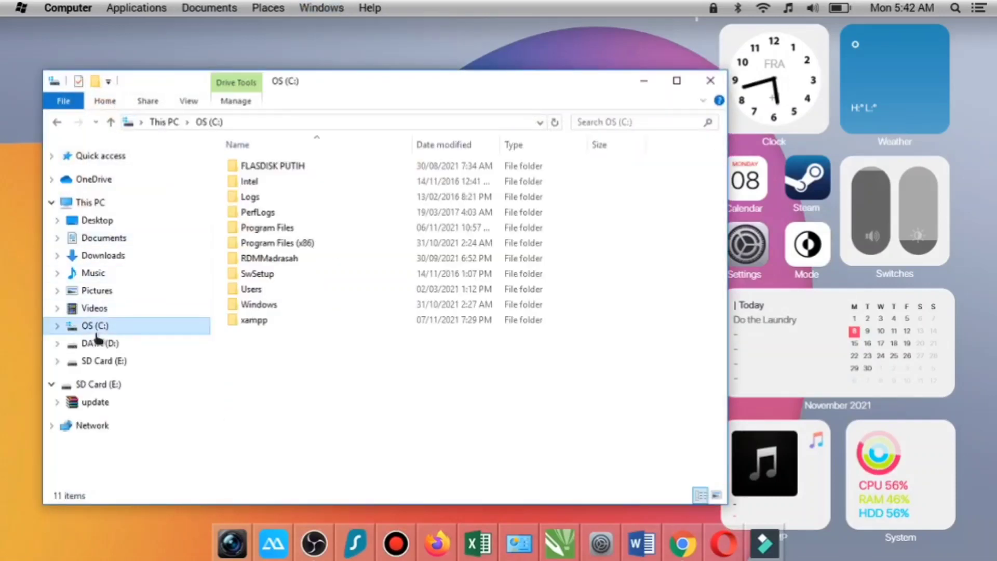
double_click(284, 325)
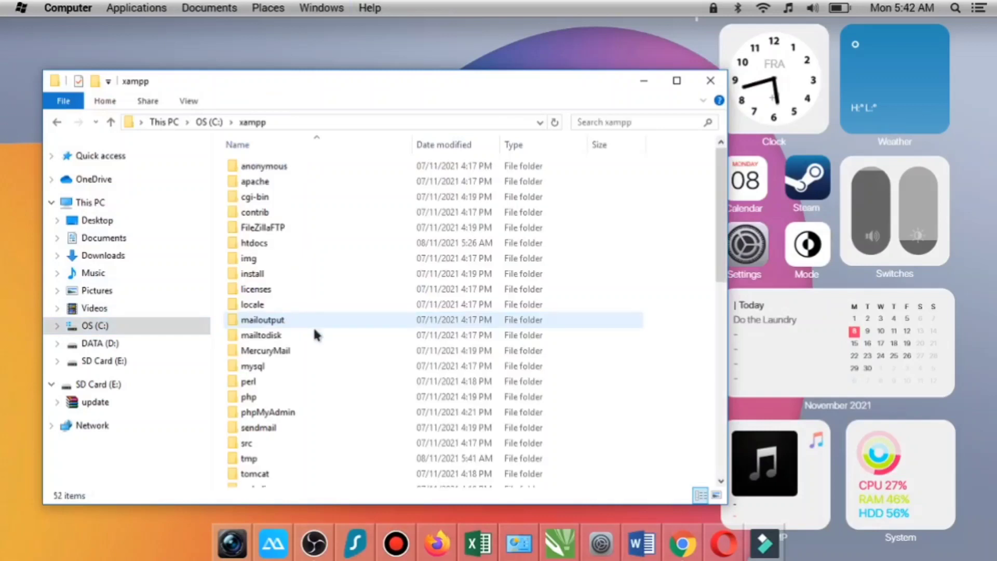
double_click(277, 244)
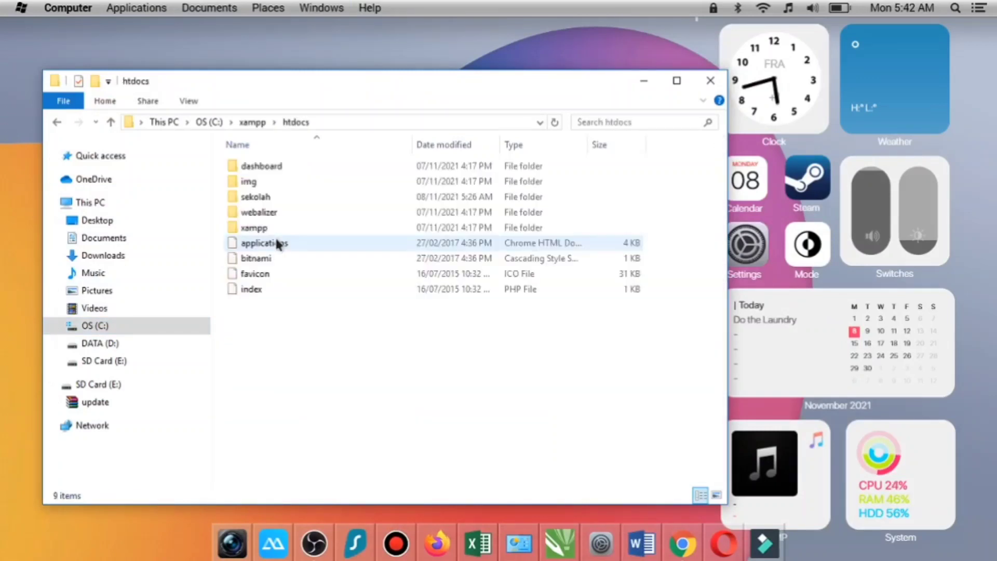
double_click(299, 195)
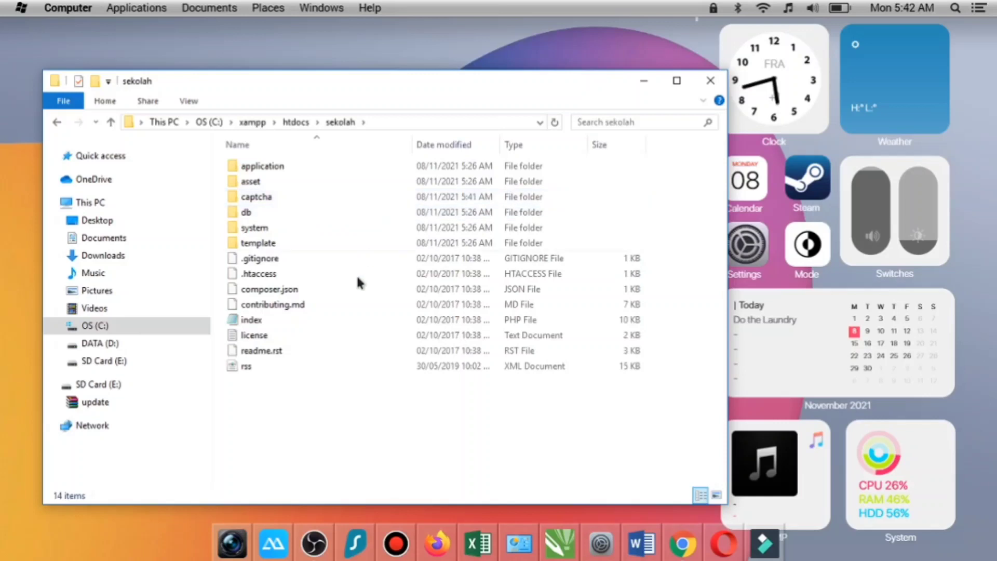
- Open the asset\logo subfolder and preview the logo1 banner image, closing the preview again
double_click(301, 182)
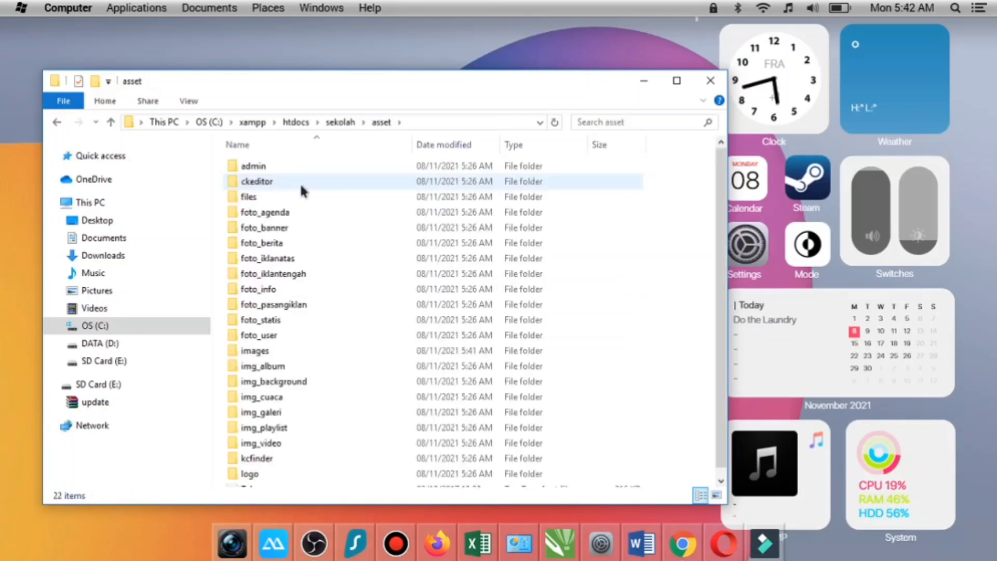
scroll(310, 223, down, 1)
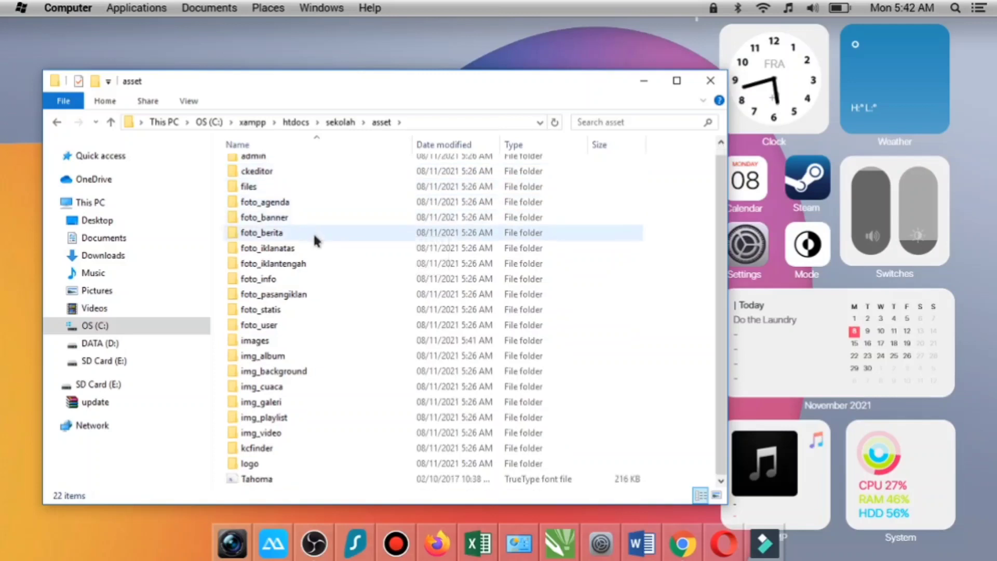
double_click(293, 465)
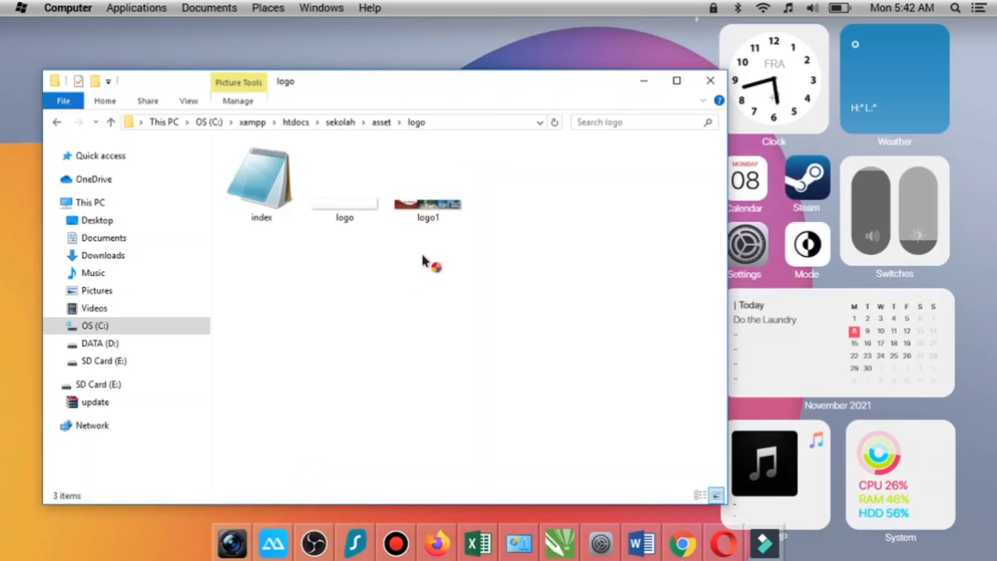
double_click(432, 210)
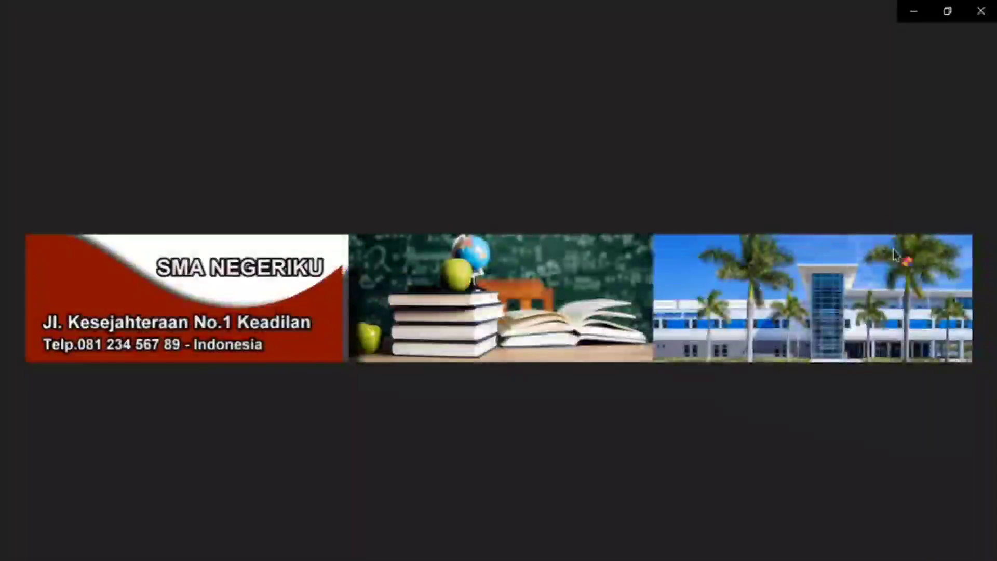
click(979, 11)
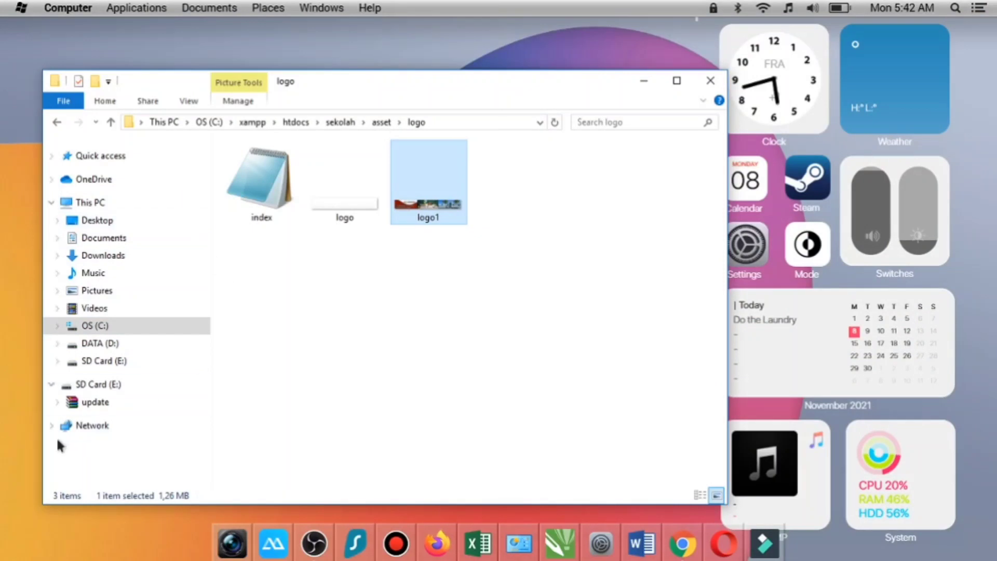
- Copy the logo 1 image from the SD Card (E:) drive
click(96, 389)
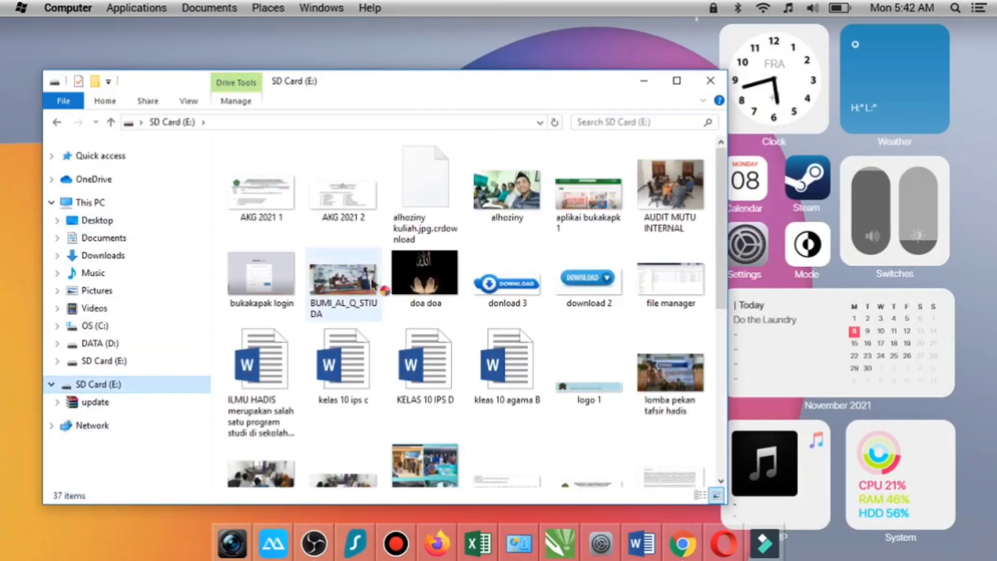
right_click(585, 400)
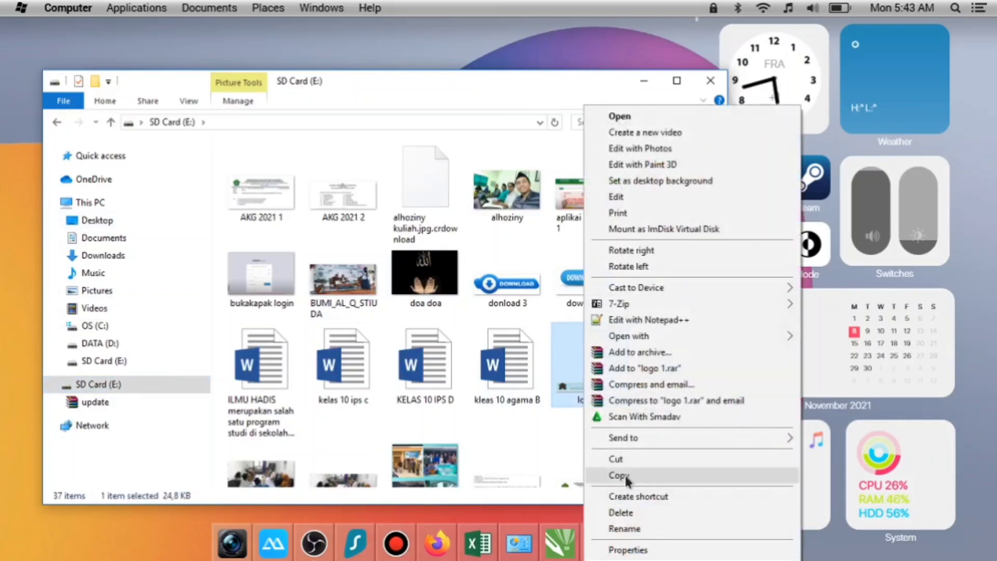
click(624, 474)
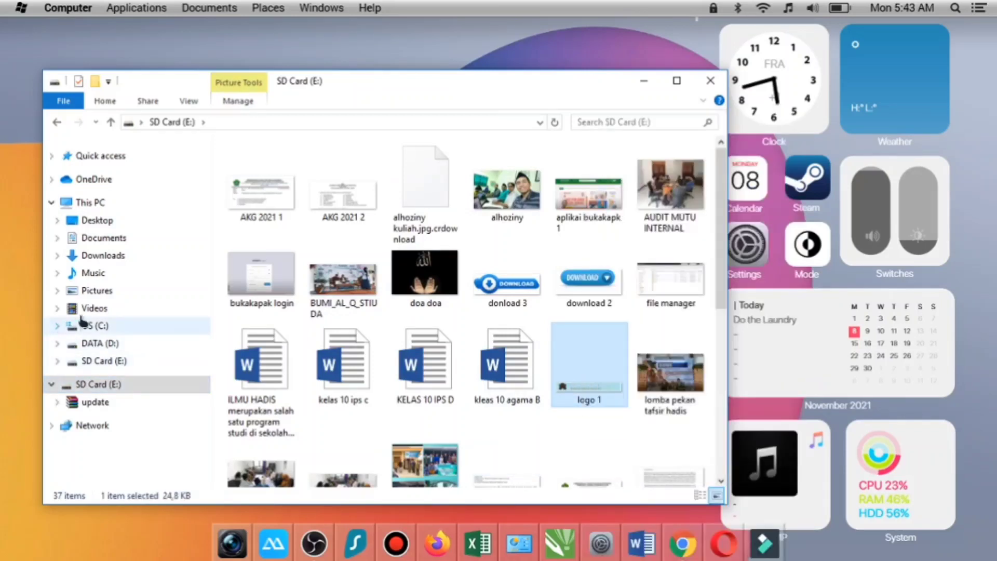
- Go back to C:\xampp\htdocs\sekolah\asset\logo and paste the copied logo 1 image there
click(111, 121)
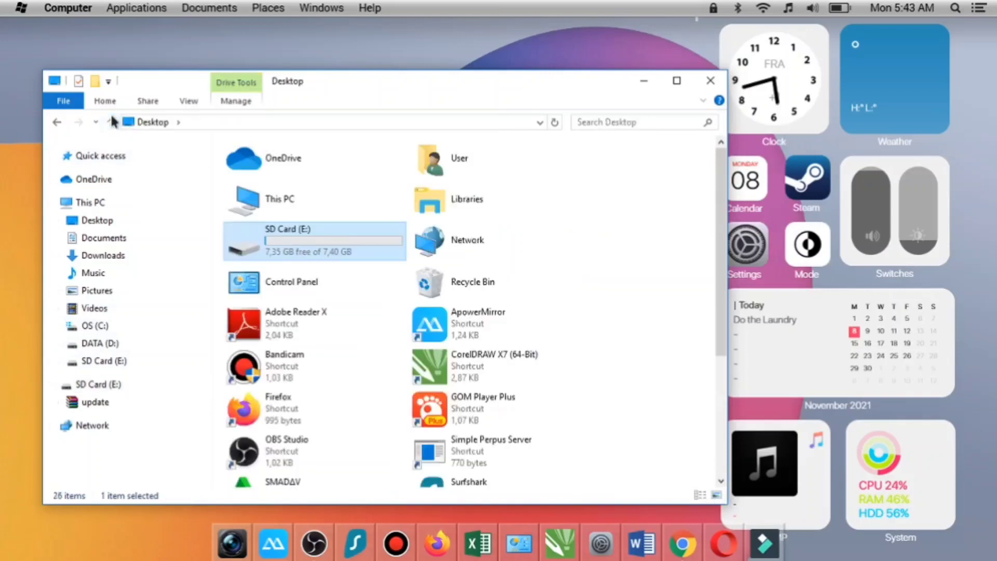
click(98, 330)
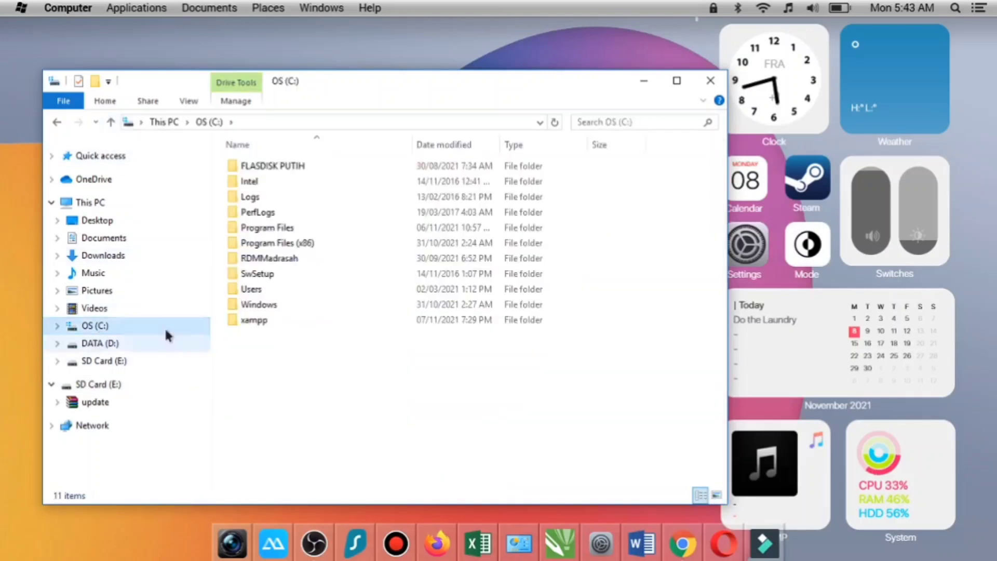
double_click(286, 319)
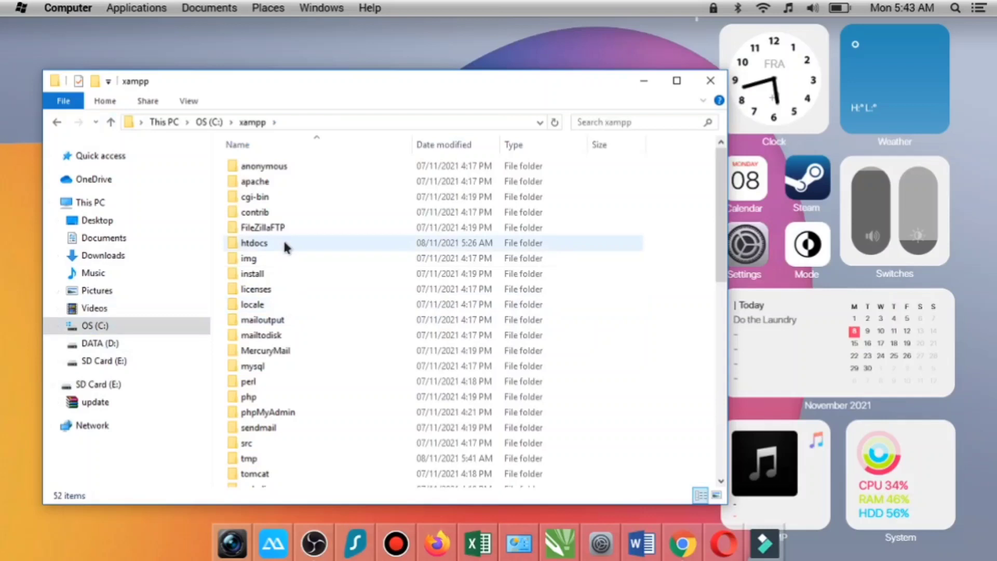
double_click(284, 243)
double_click(282, 198)
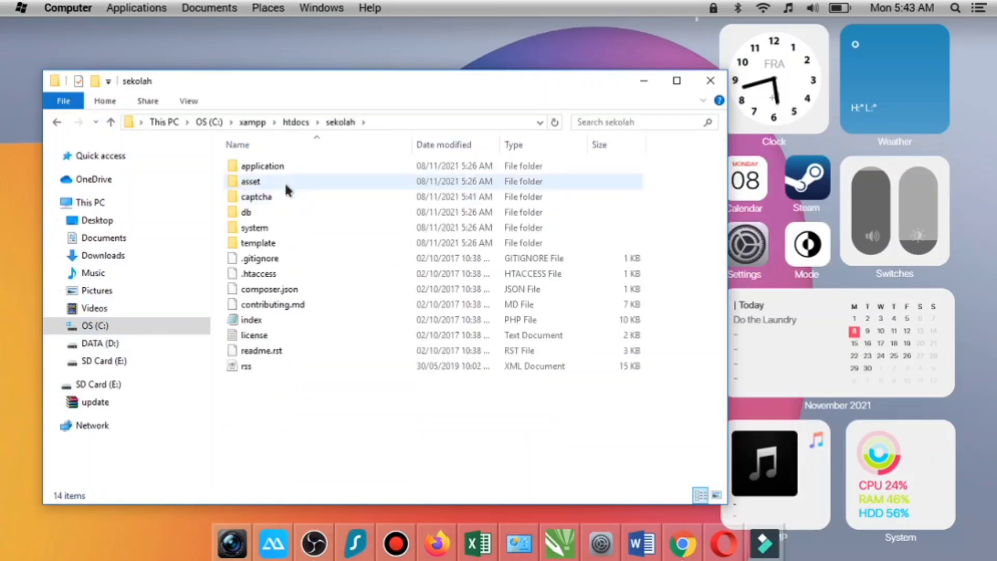
double_click(286, 180)
scroll(306, 338, down, 1)
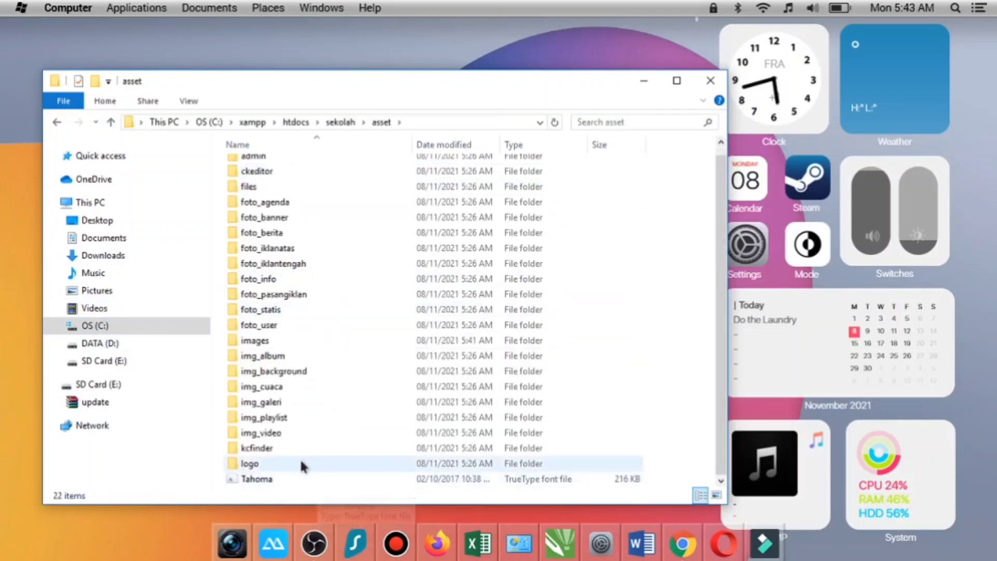
double_click(300, 461)
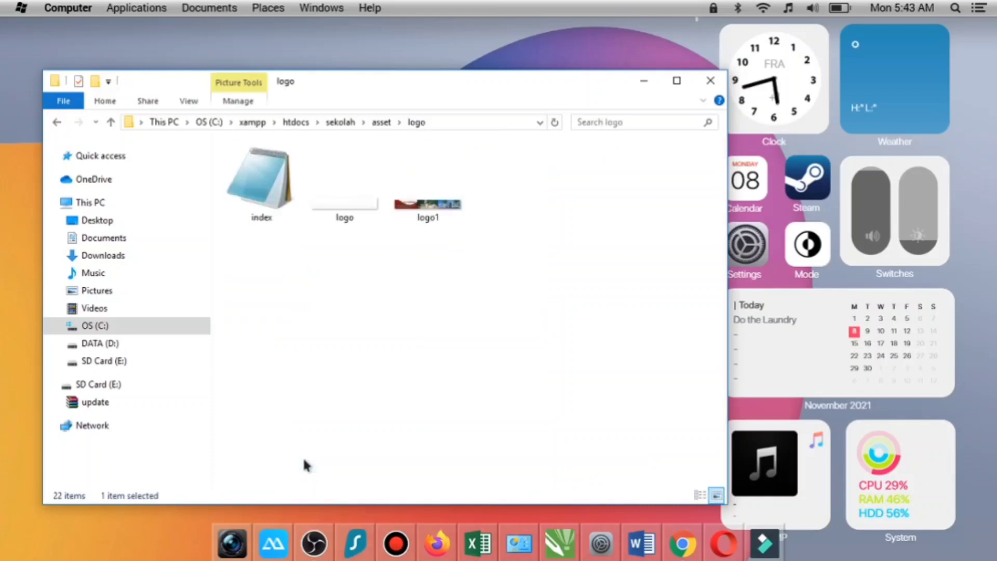
click(425, 212)
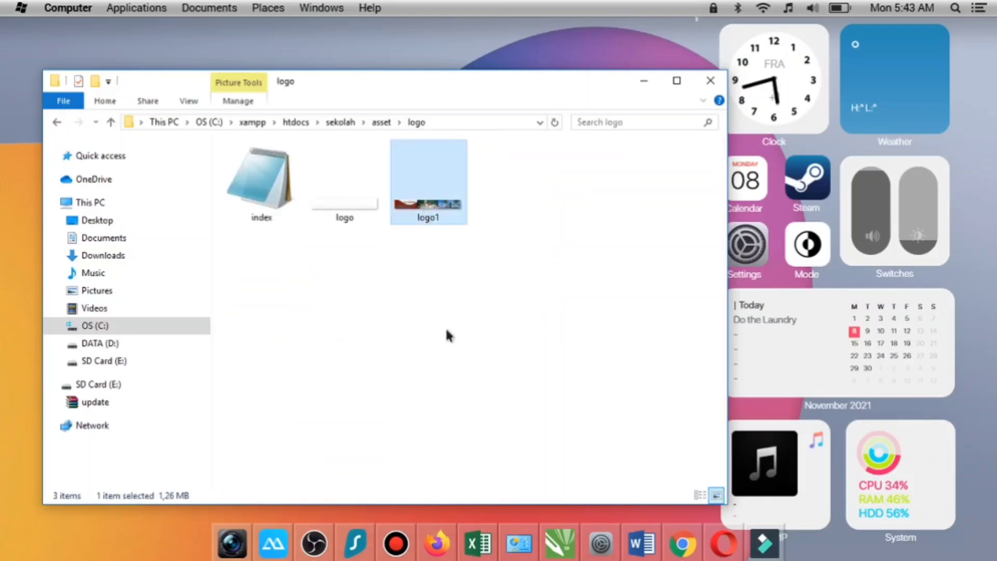
key(ctrl+v)
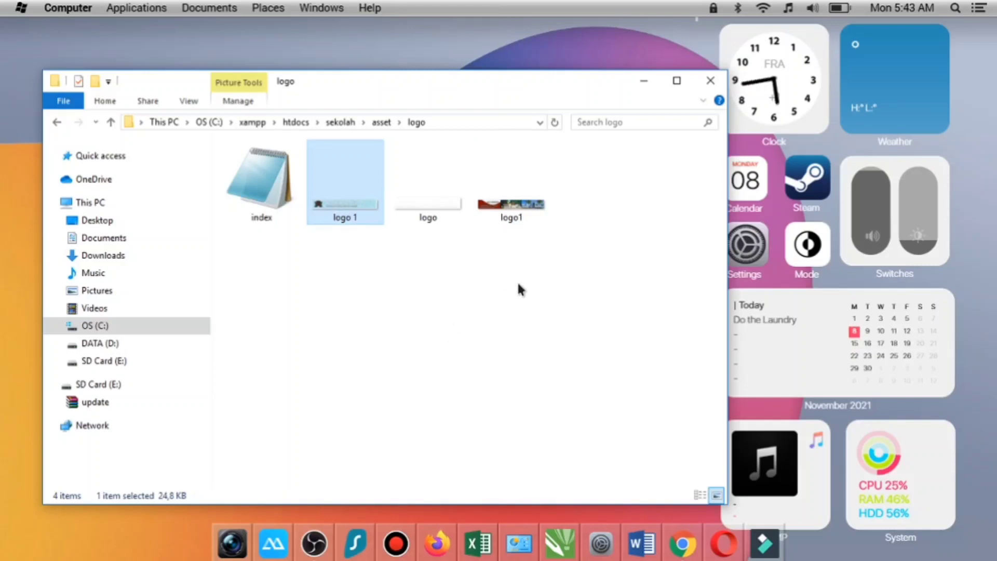
- Preview the pasted logo 1 image and check its file type in the file properties, closing both windows again
double_click(341, 214)
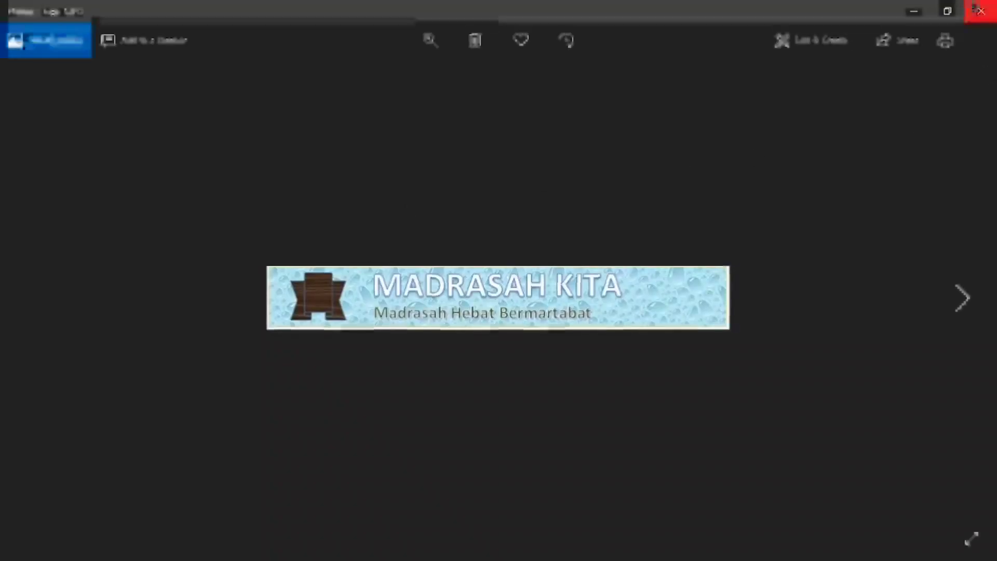
click(981, 12)
right_click(357, 191)
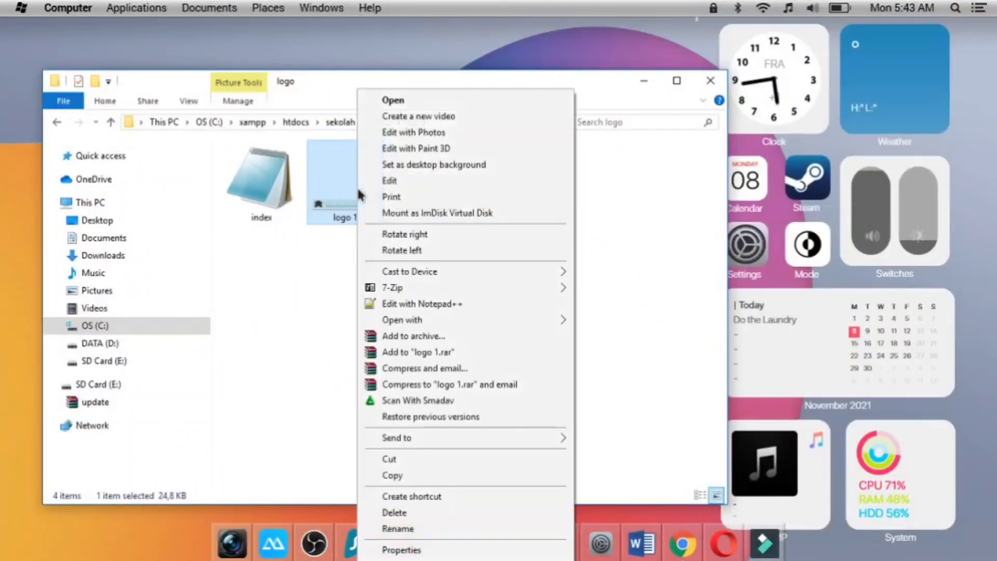
click(407, 550)
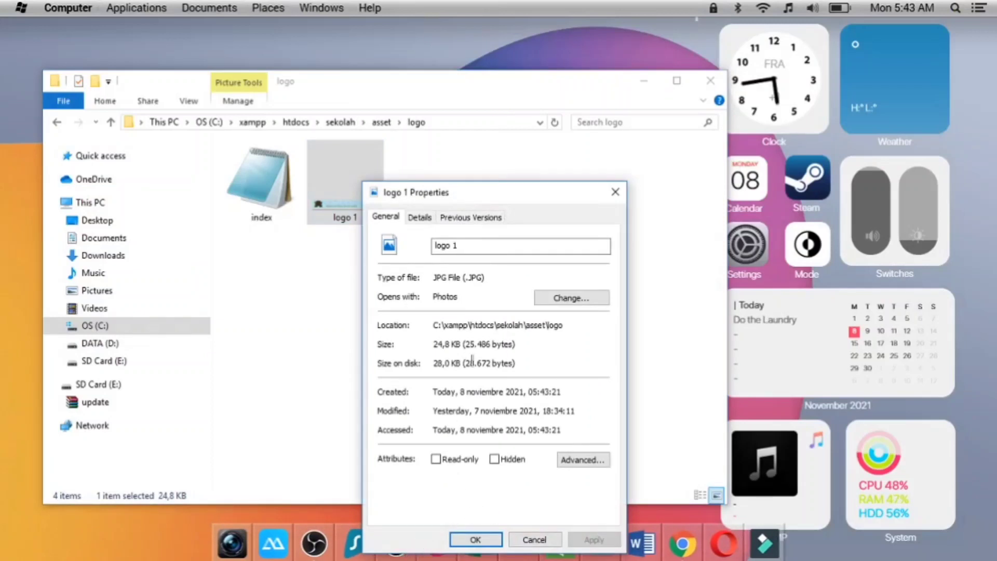
click(615, 192)
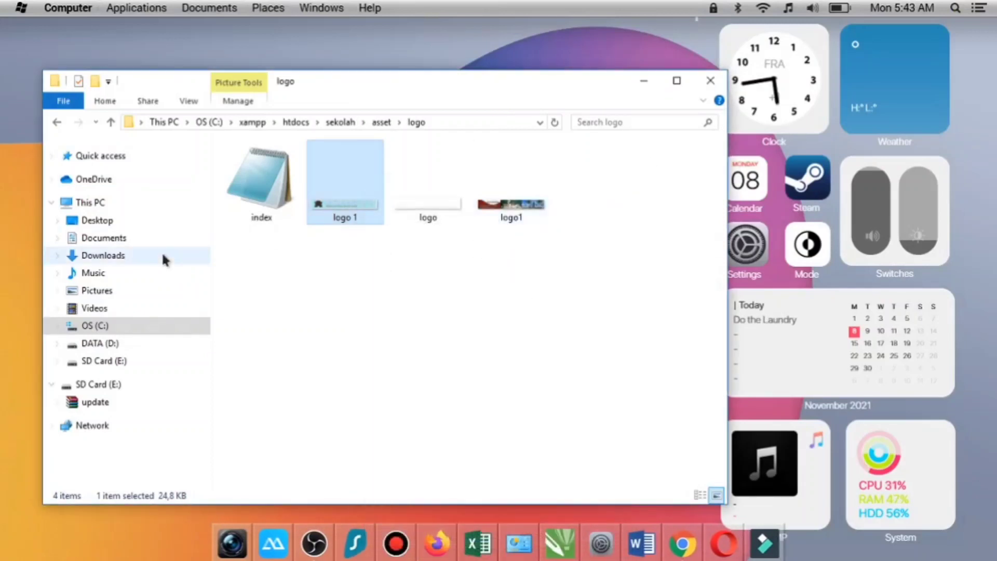
- Copy the green logo1 banner image from the Pictures folder
click(94, 291)
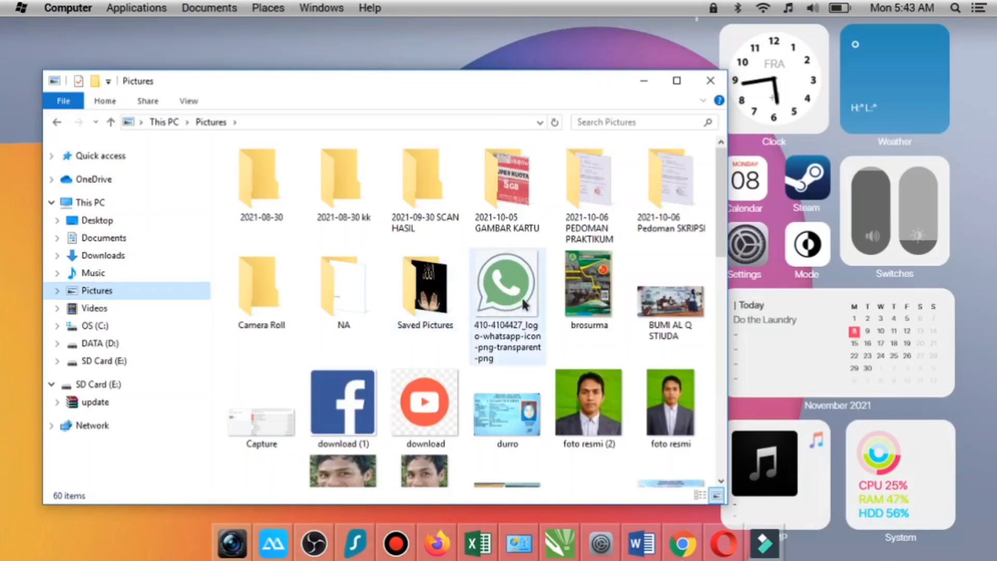
scroll(636, 273, down, 5)
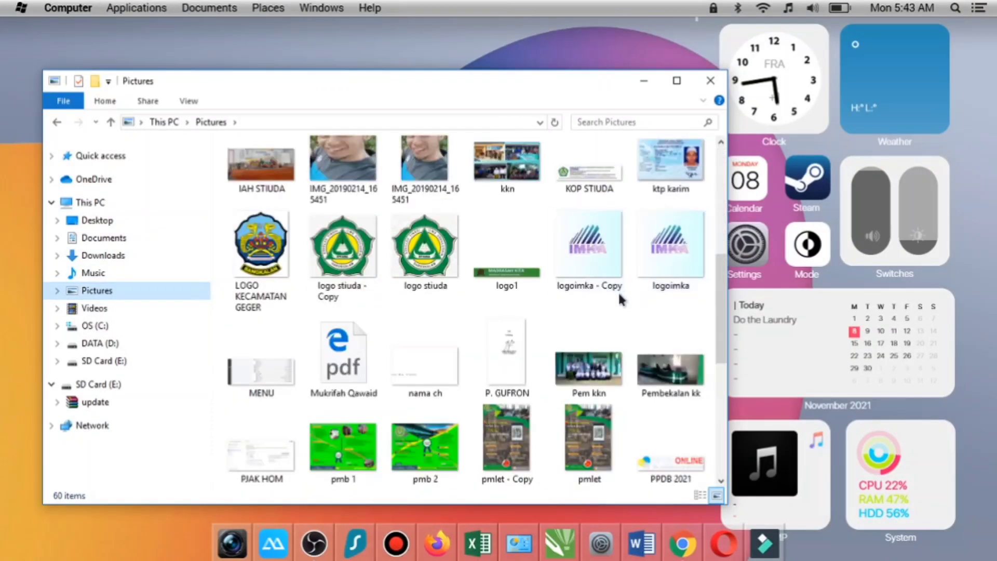
click(488, 279)
right_click(486, 273)
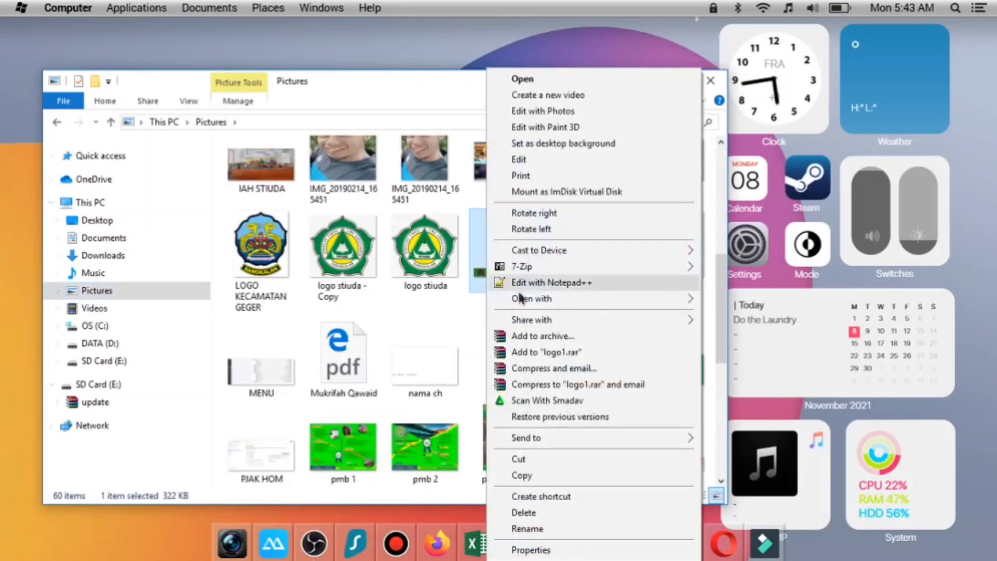
click(519, 475)
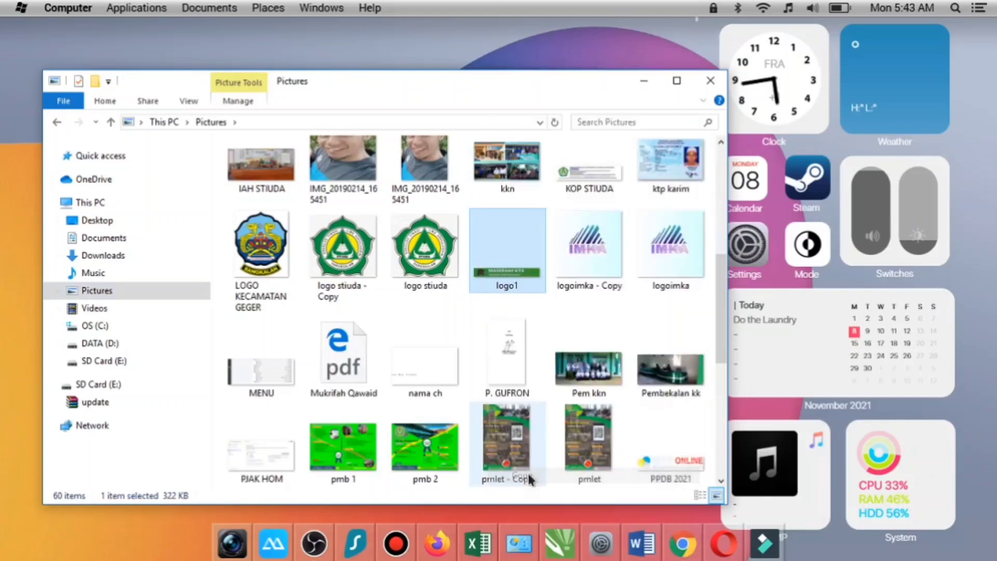
- Paste the banner into C:\xampp\htdocs\sekolah\asset\logo, replacing the existing logo1.png
click(96, 325)
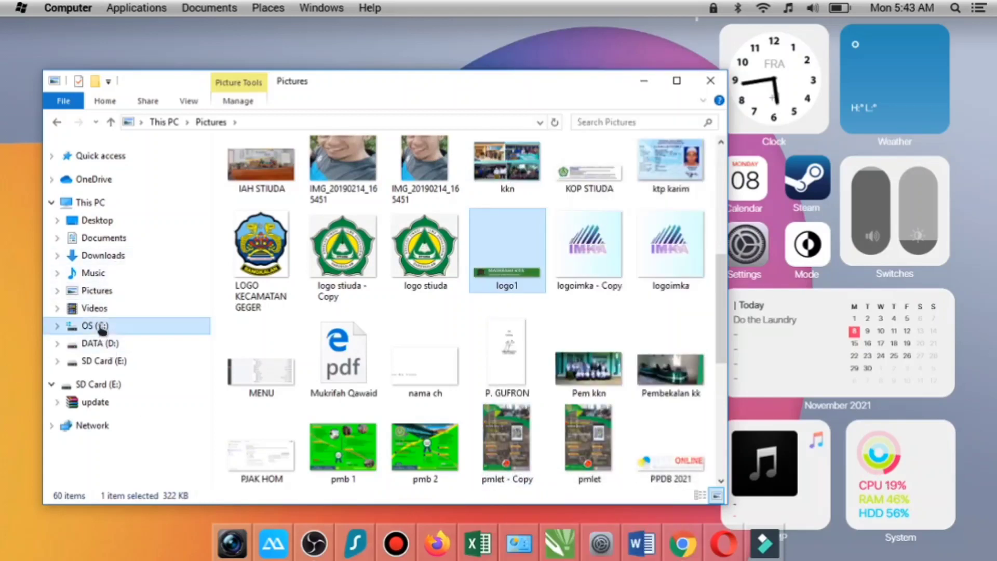
double_click(250, 320)
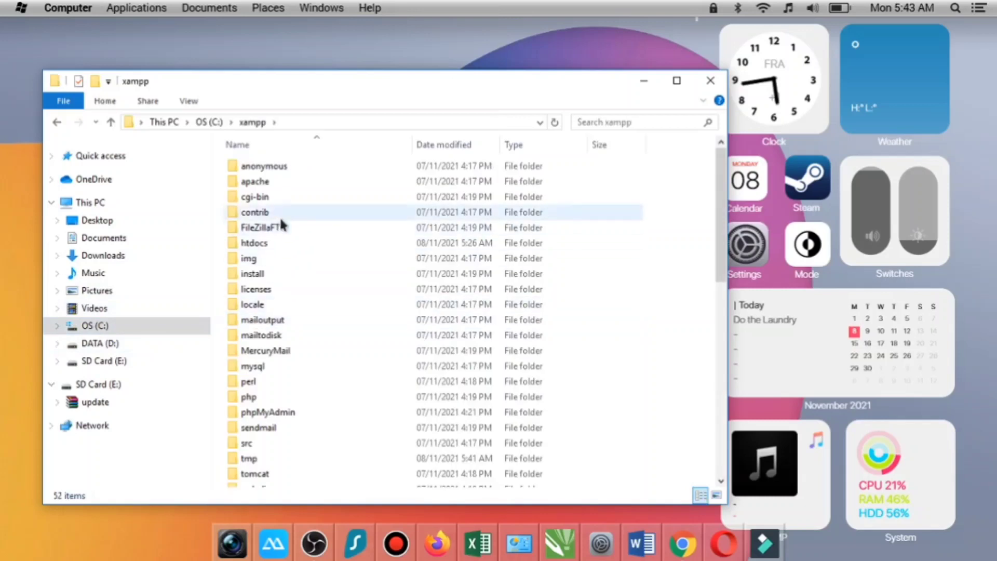
double_click(286, 239)
double_click(299, 197)
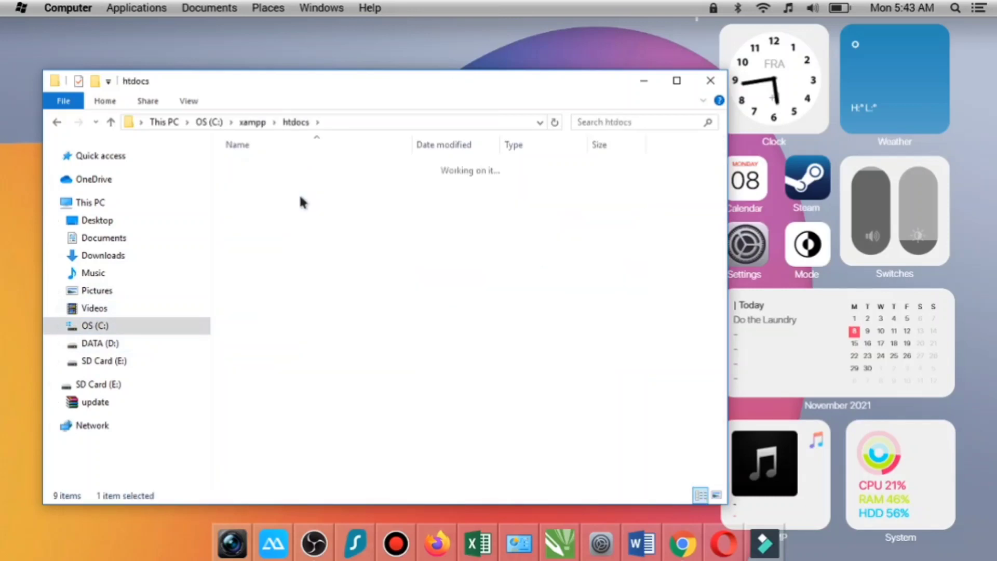
double_click(293, 177)
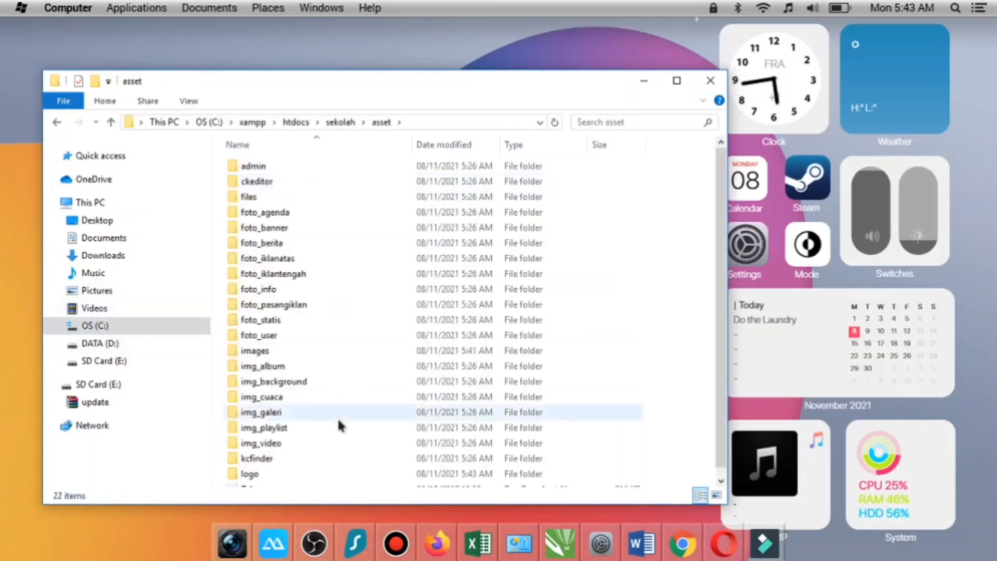
scroll(291, 452, down, 1)
double_click(285, 463)
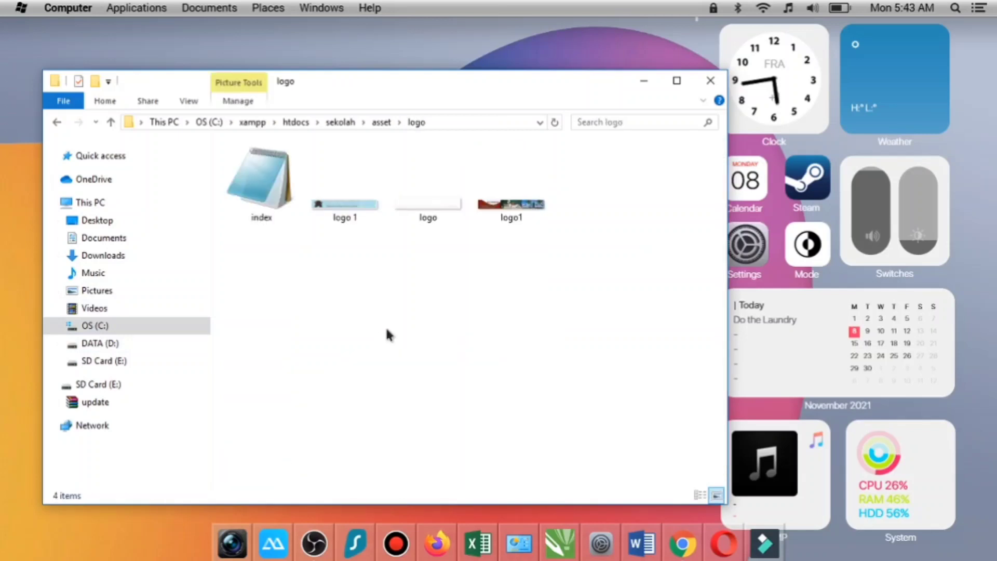
key(ctrl+v)
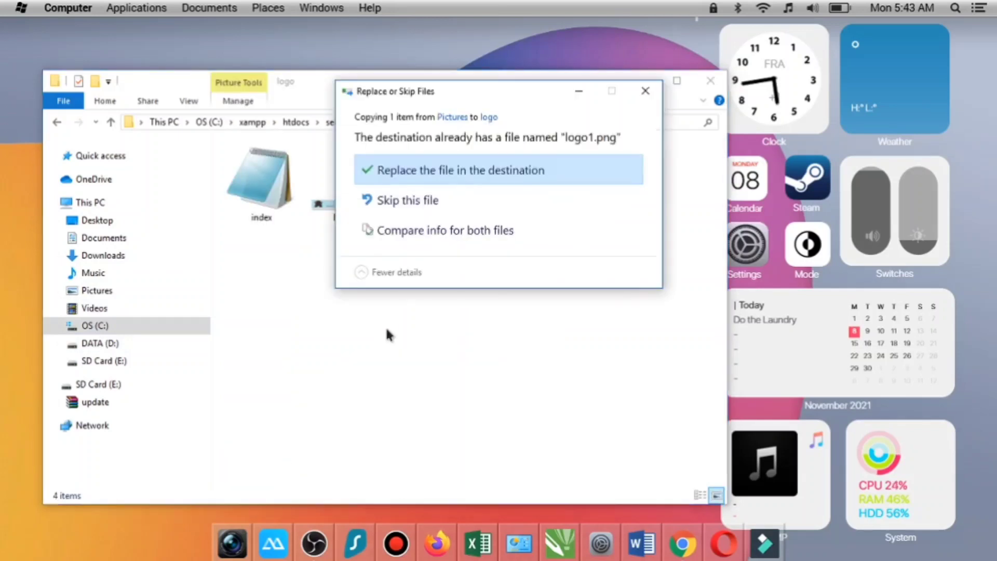
click(446, 173)
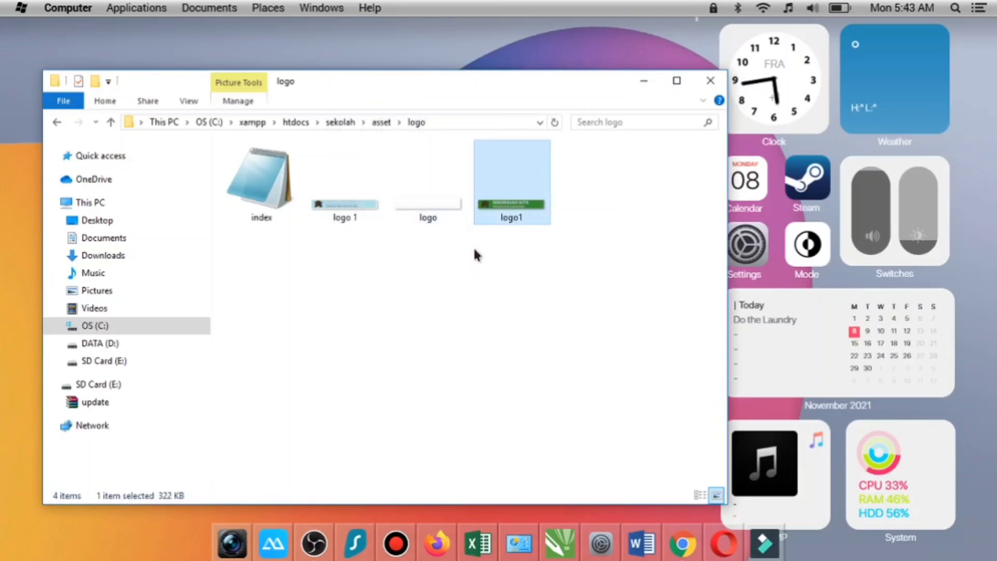
- Delete the extra logo 1 image from the logo folder and close File Explorer
click(318, 209)
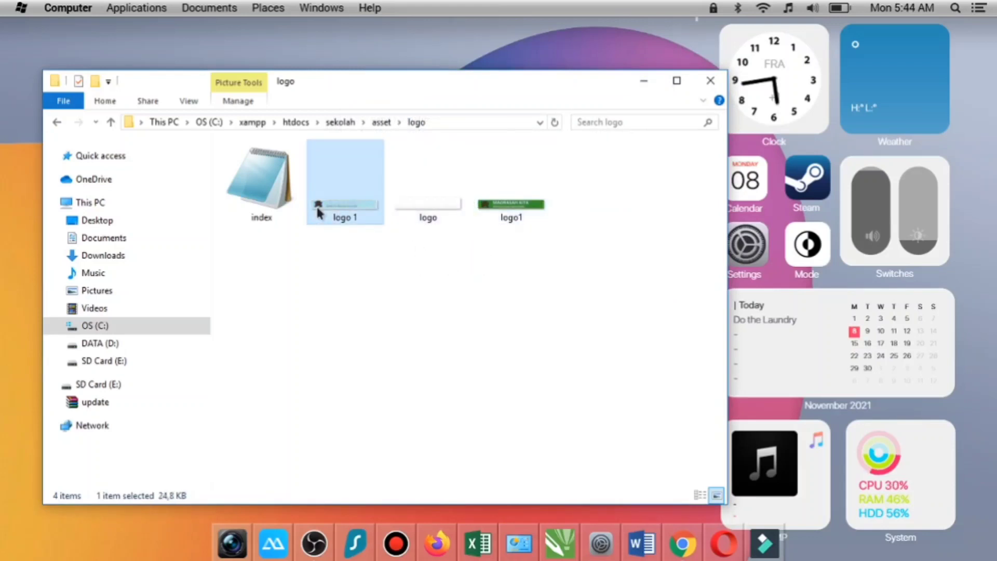
key(Delete)
click(447, 206)
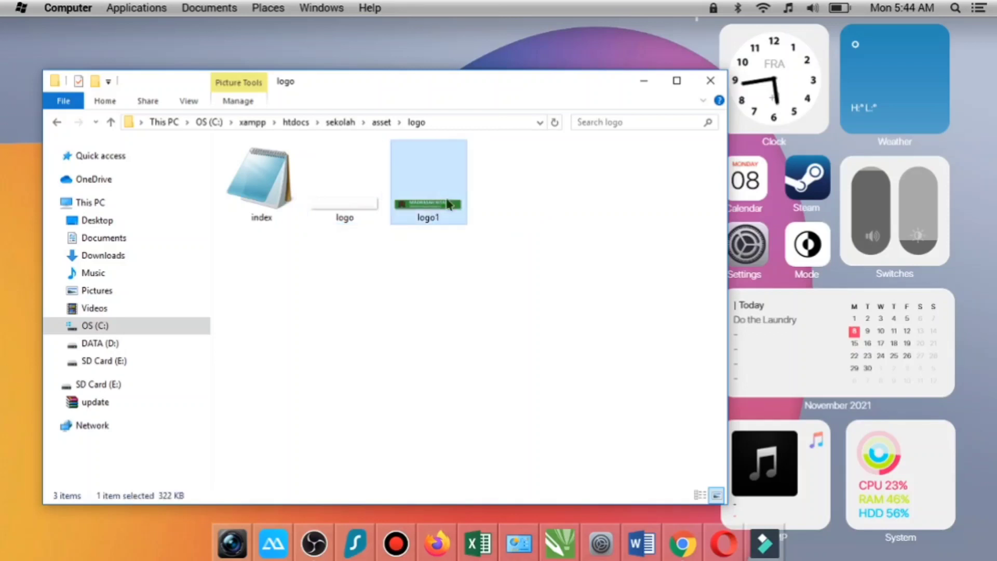
click(708, 88)
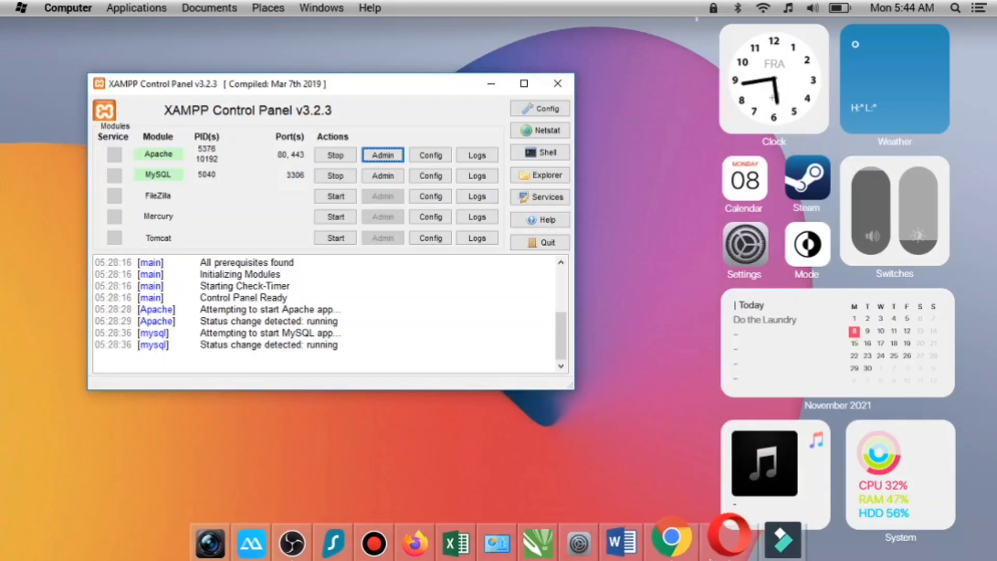
- Switch to Chrome and reload the Hubungi Kami page to check its header logo
click(685, 550)
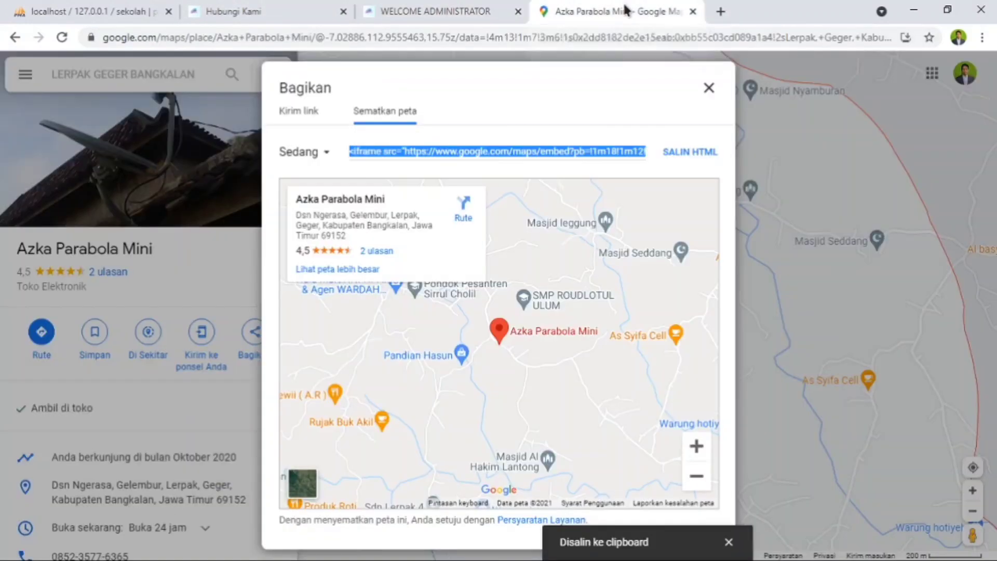
click(625, 11)
click(710, 88)
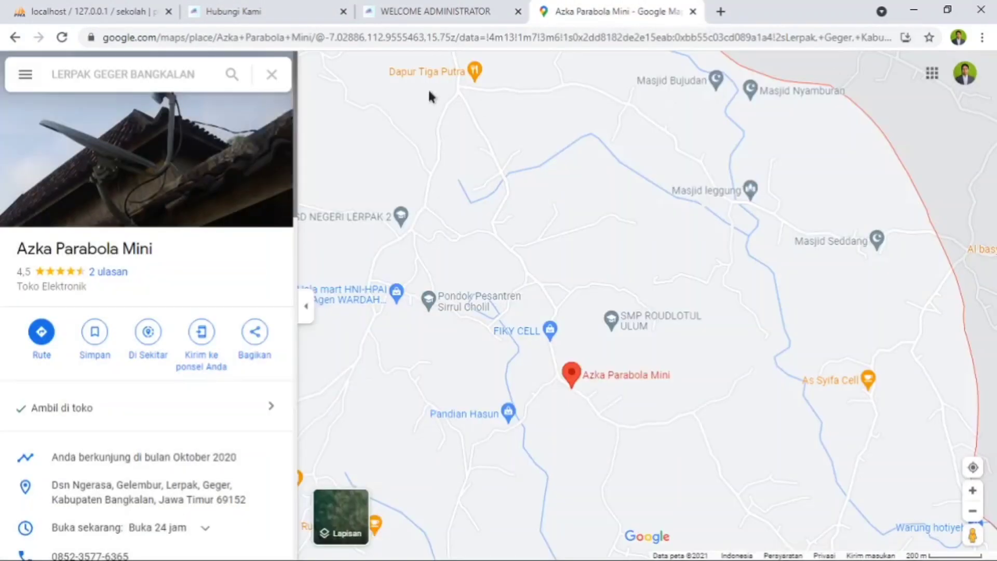
click(263, 16)
click(62, 37)
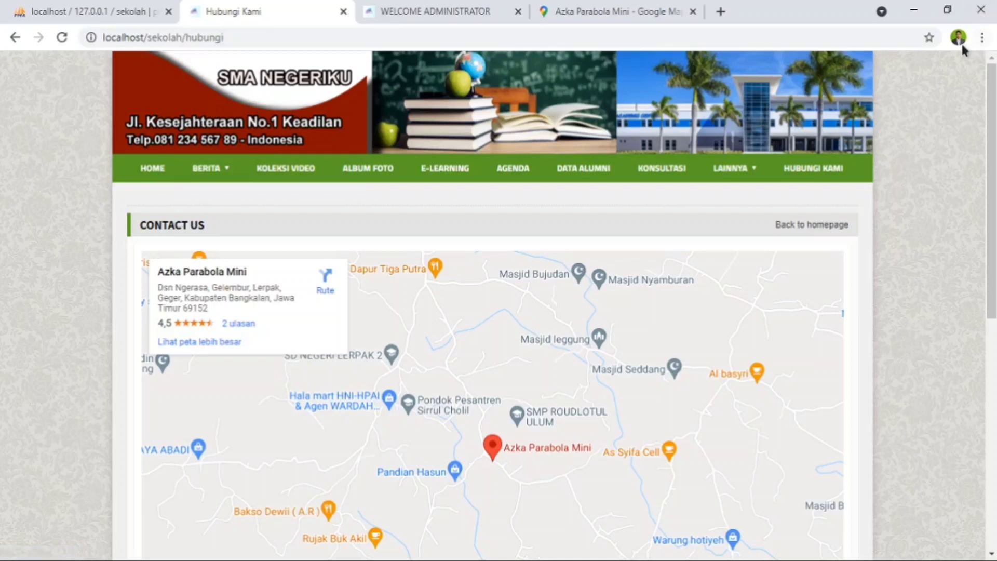
- Open the browser's full history page
click(982, 37)
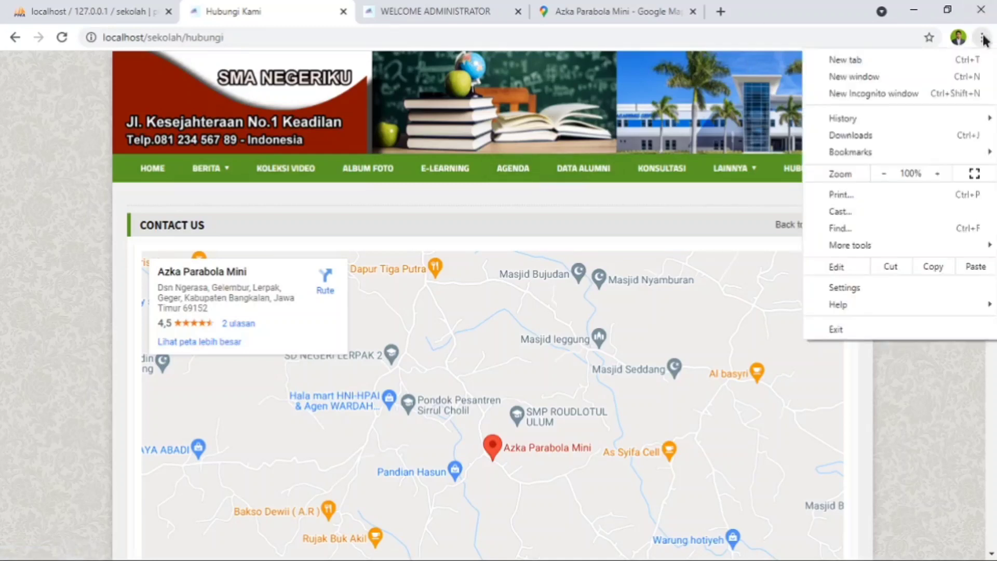
mouse_move(866, 124)
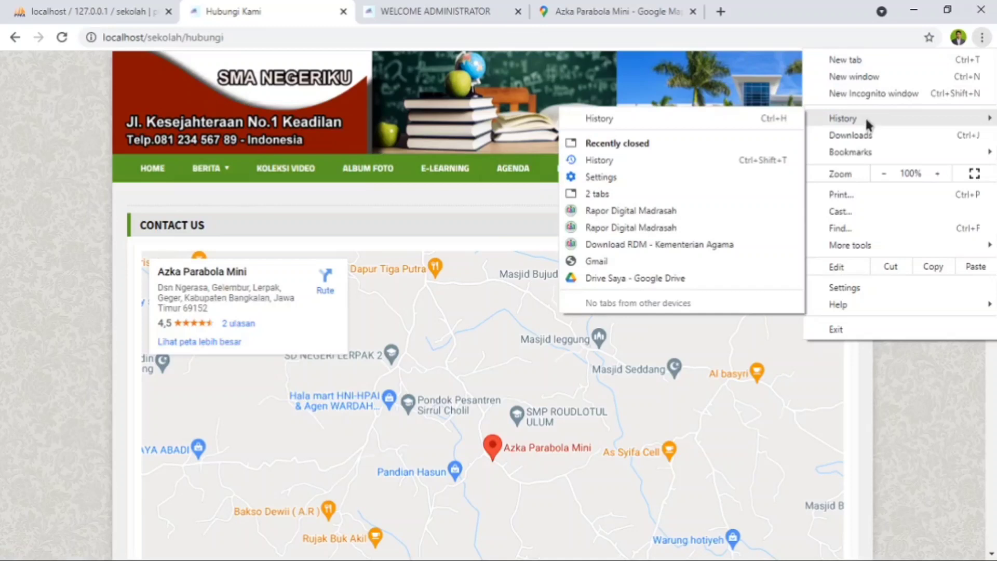
click(600, 120)
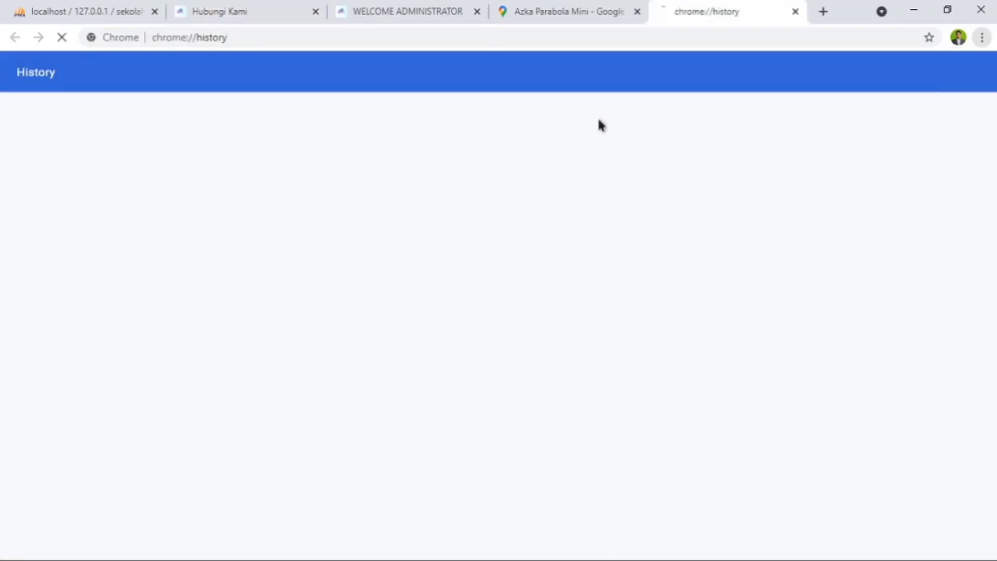
- Clear the last 24 hours of browsing data in Chrome, once with the basic and once with the advanced data types
click(46, 185)
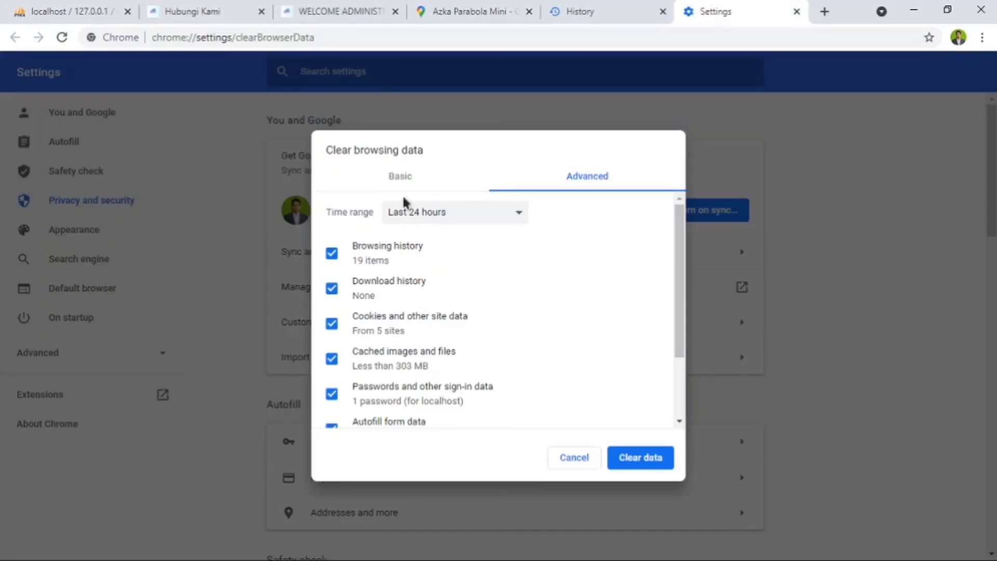
click(411, 182)
click(628, 460)
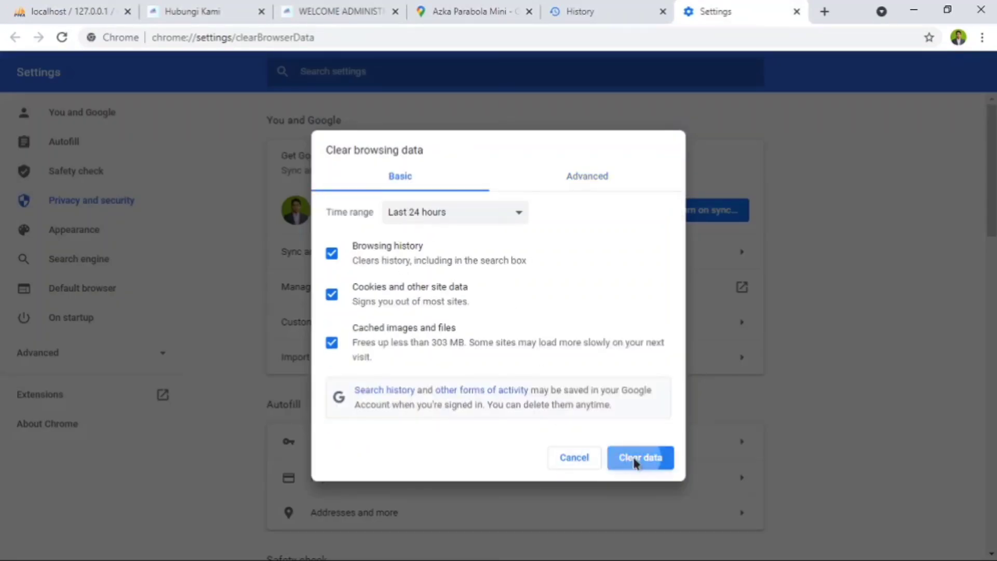
click(481, 332)
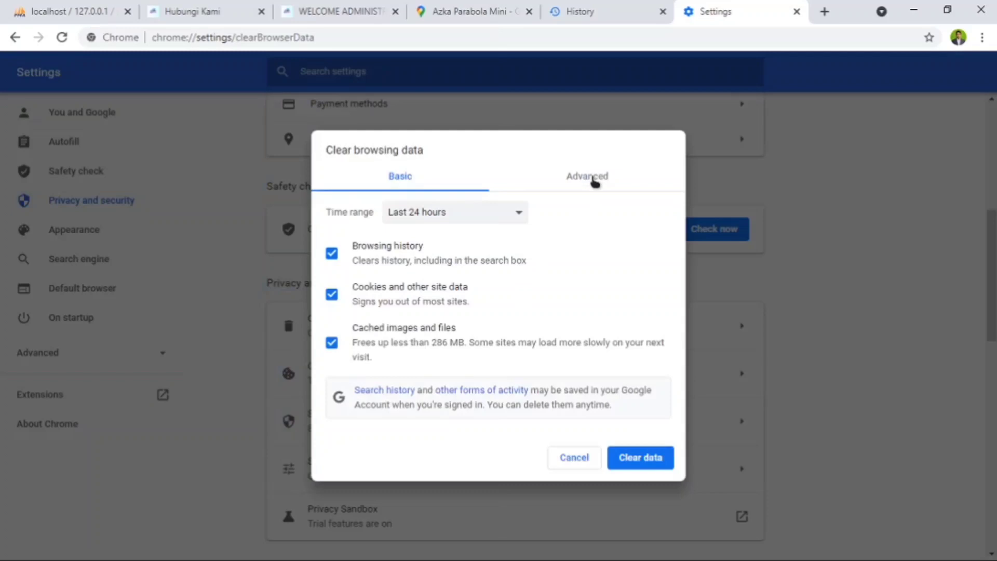
click(595, 179)
click(639, 461)
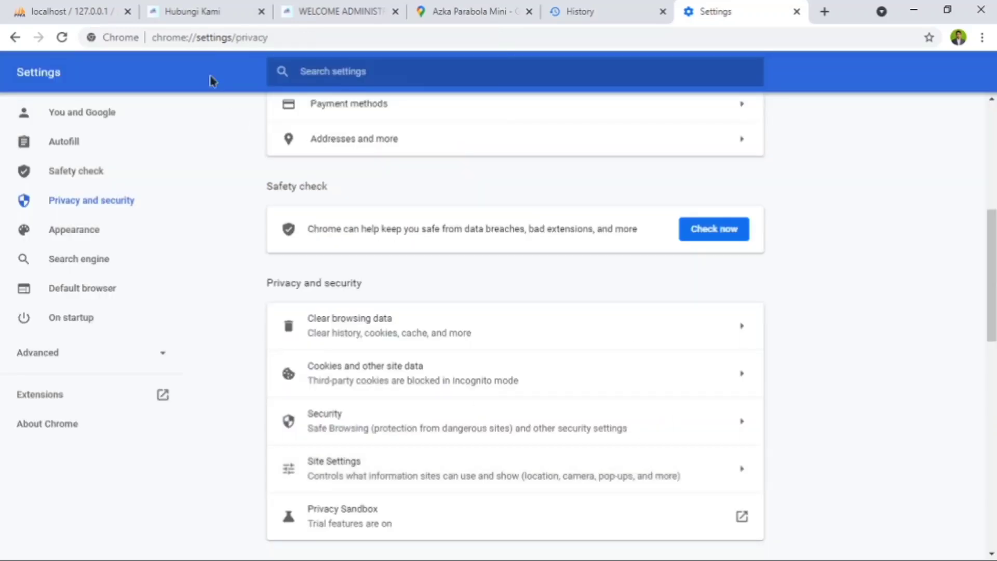
- Reload the Hubungi Kami page and examine its header banner, map and contact form
click(187, 11)
click(62, 42)
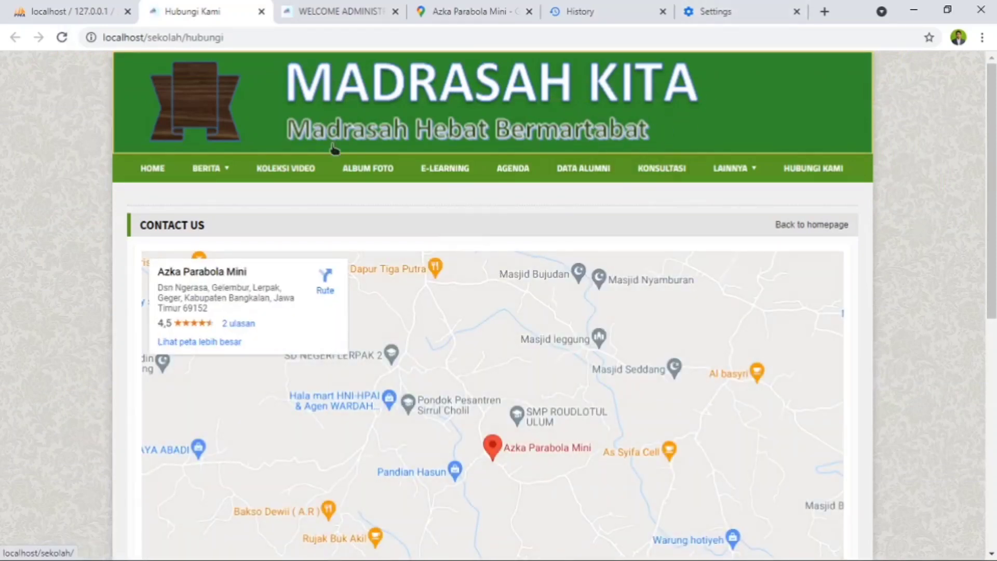
scroll(554, 178, down, 5)
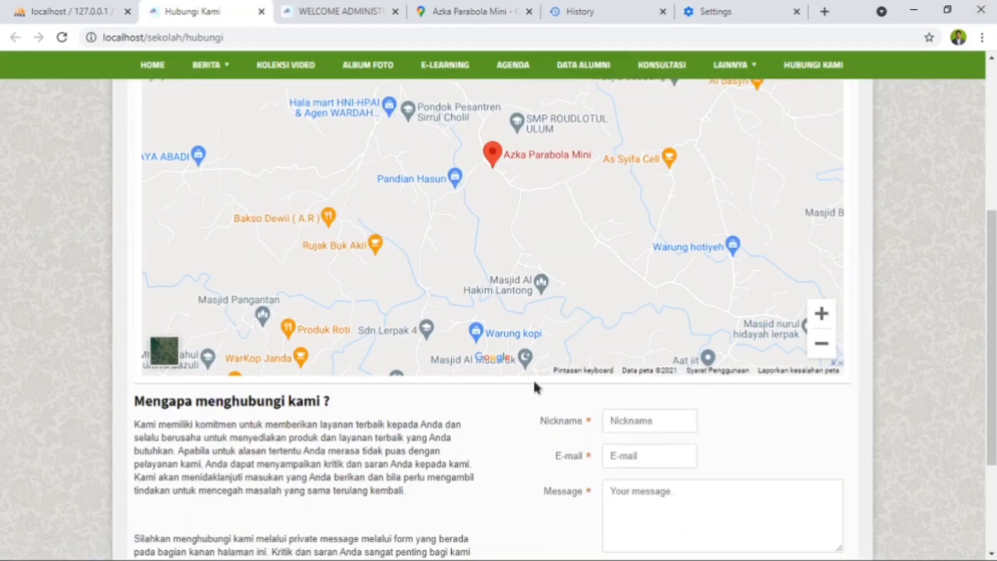
scroll(540, 387, up, 5)
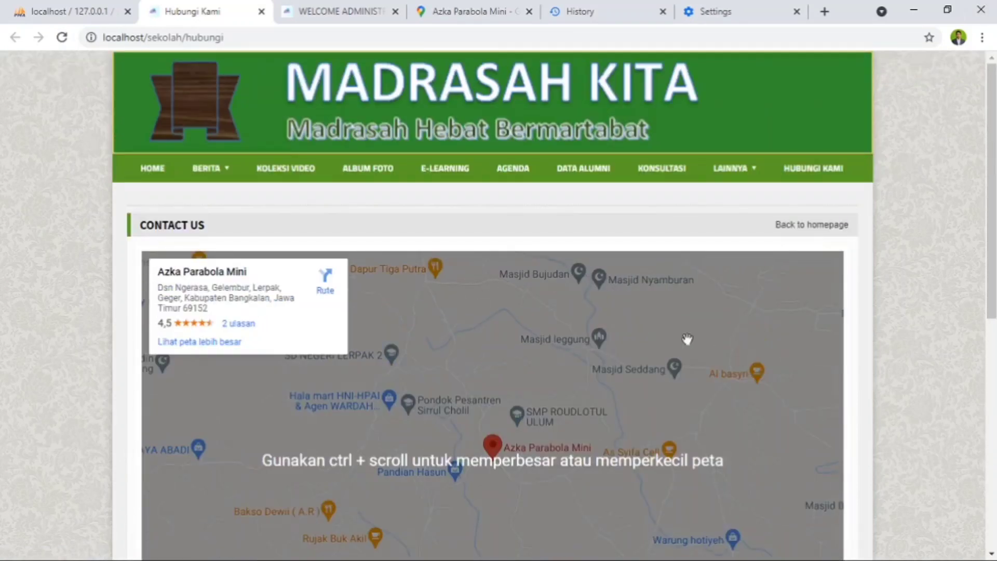
scroll(460, 250, down, 6)
scroll(540, 363, down, 2)
scroll(543, 398, up, 7)
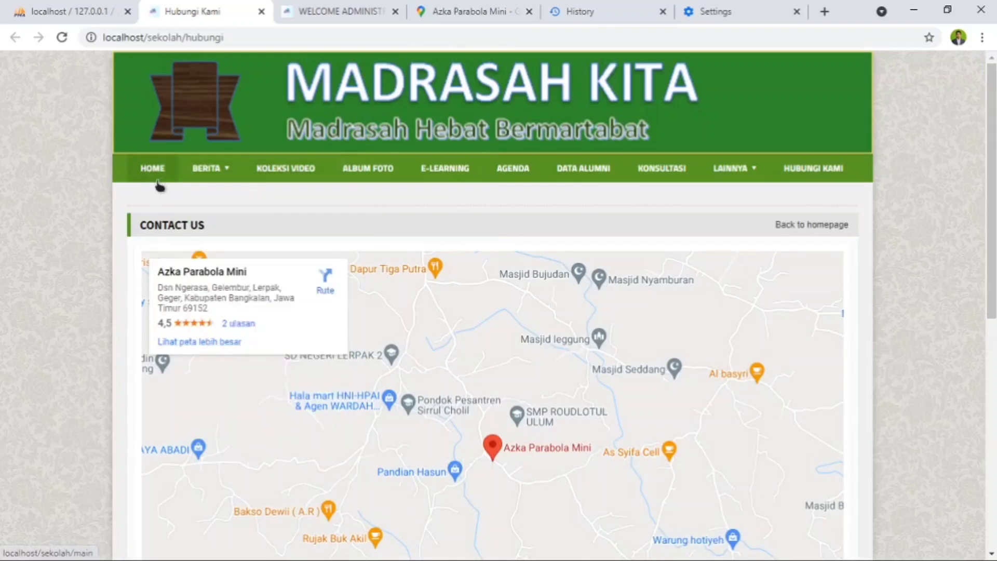
- Open the site's admin login page at localhost/sekolah/administrator in the existing administrator tab
click(330, 11)
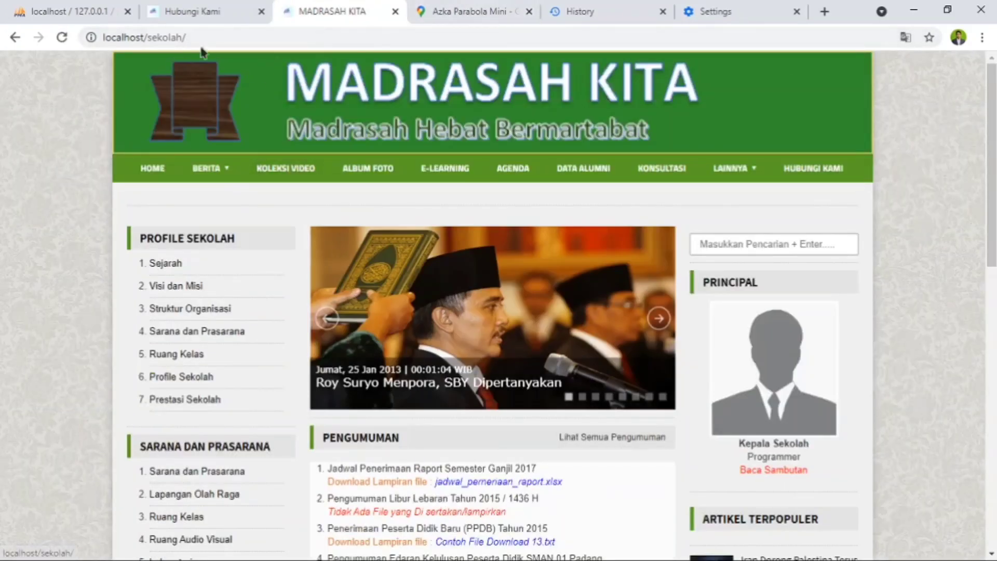
double_click(247, 38)
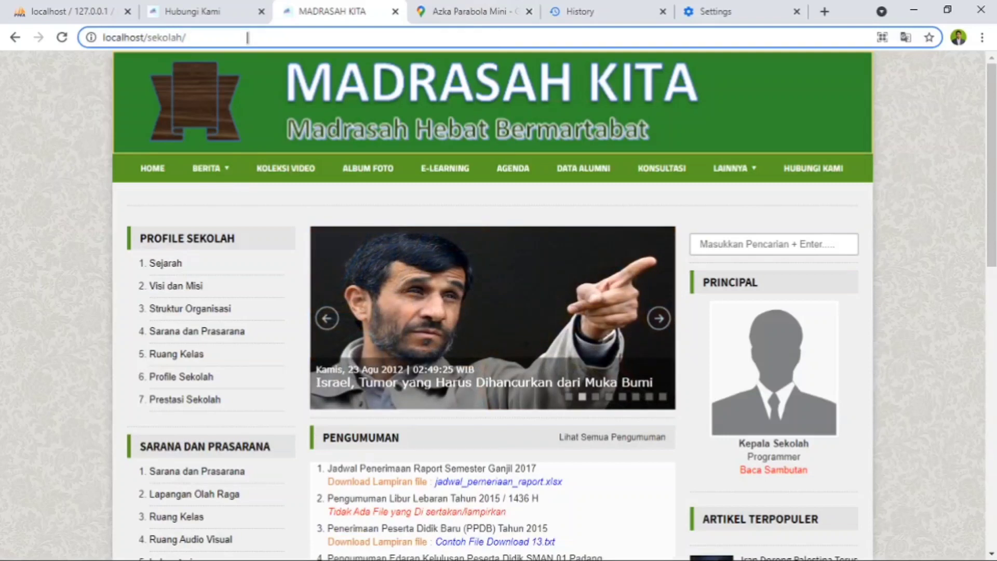
text(AD)
key(BackSpace)
key(BackSpace)
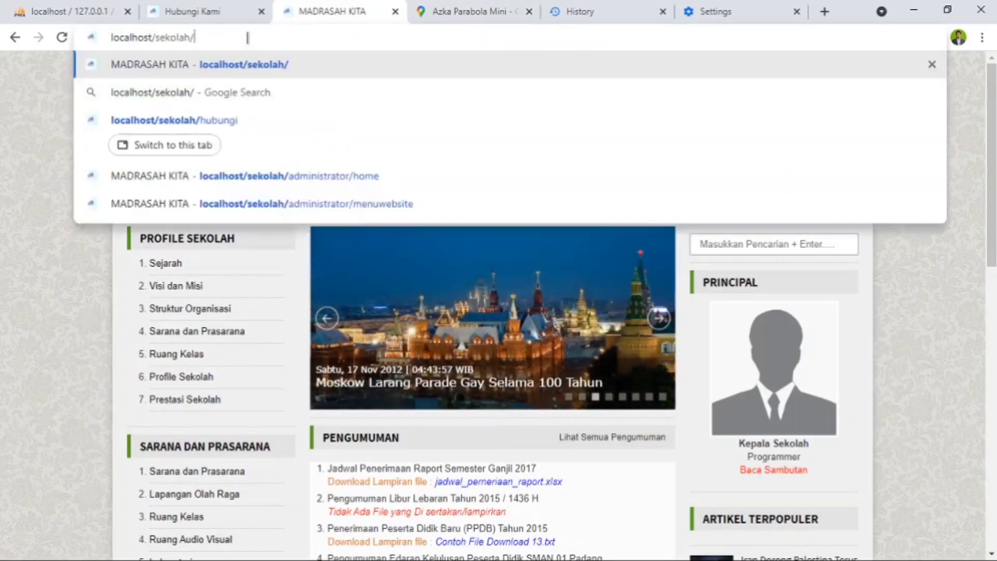
text(admin)
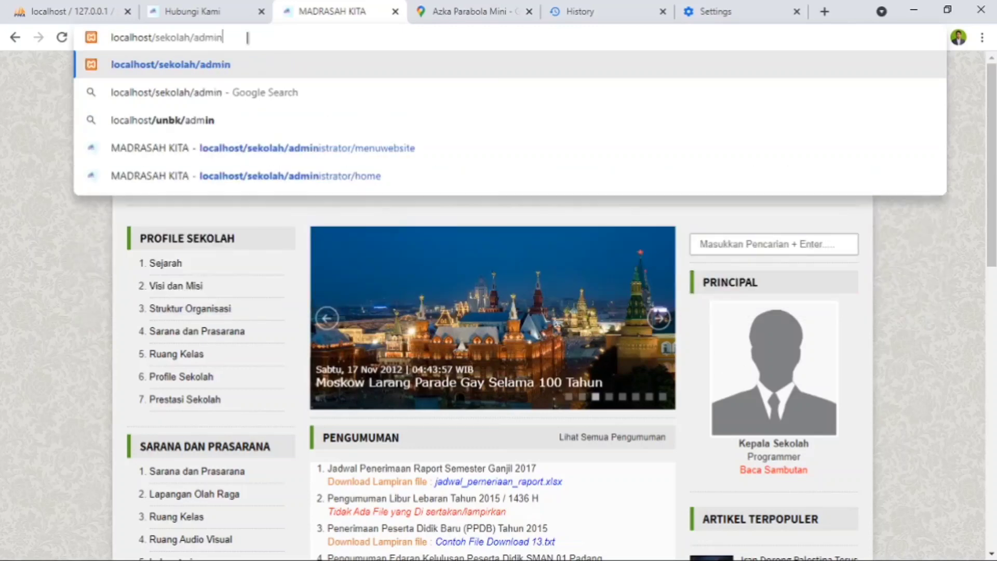
text(istrator)
key(Return)
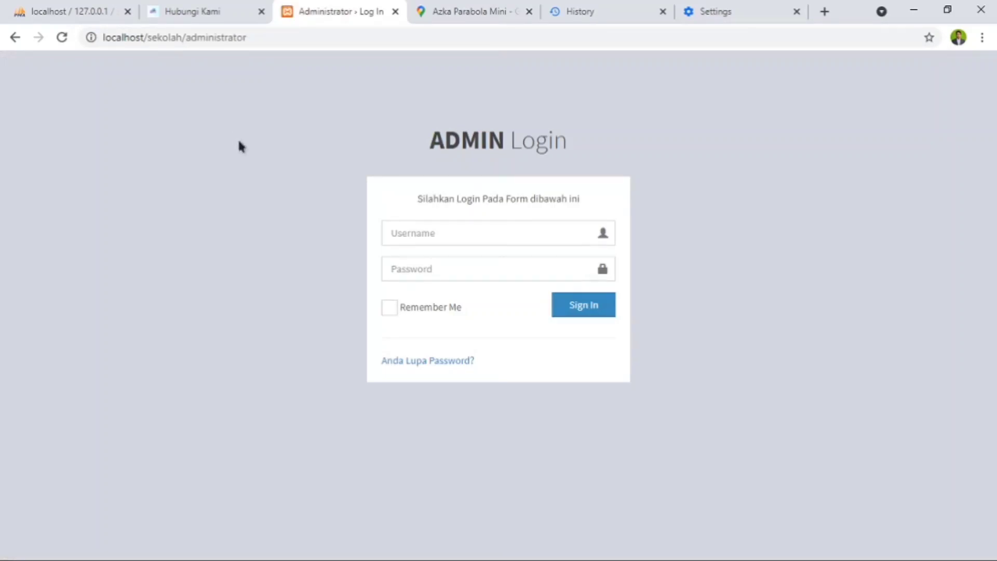
- Log in to the administrator panel as admin with the account password
click(448, 232)
click(436, 264)
text(admin)
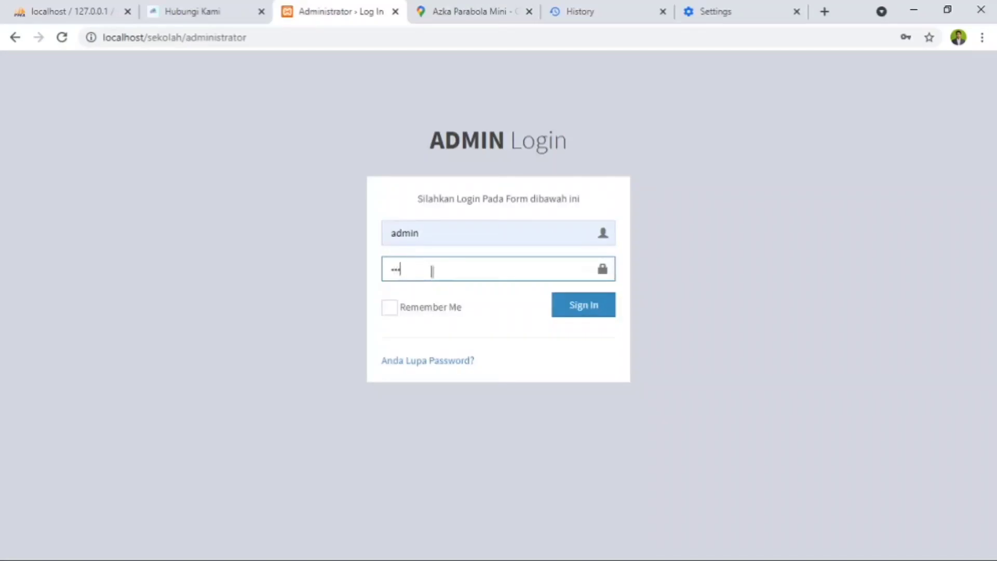
click(578, 306)
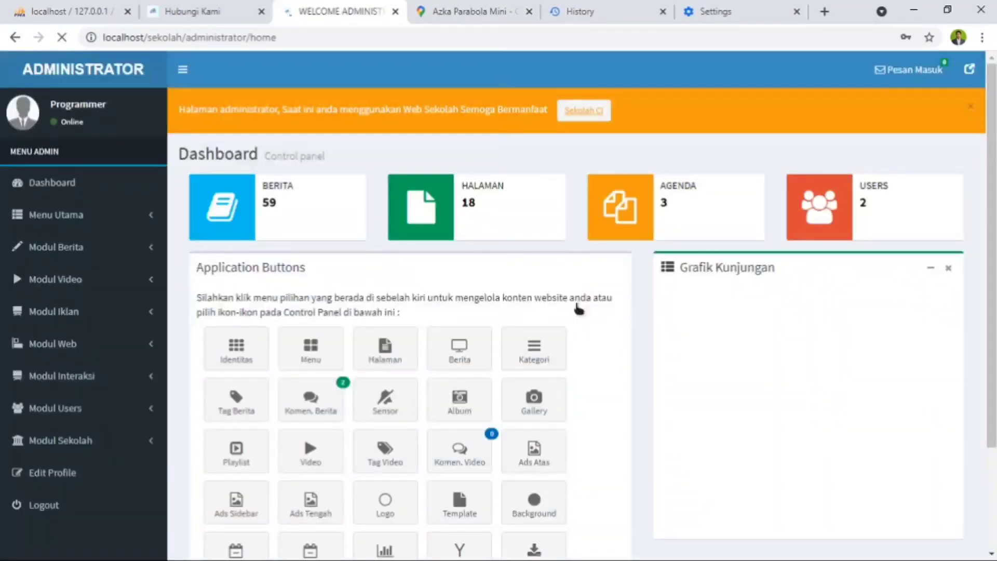
- Save the admin login in the browser on this device only, dismissing the Google Account offer
click(637, 235)
click(852, 278)
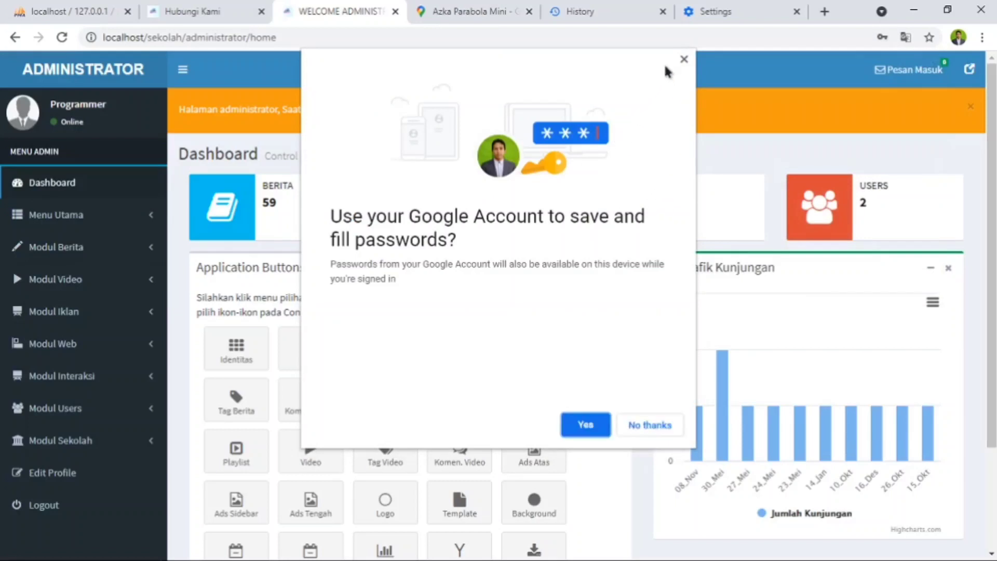
click(684, 62)
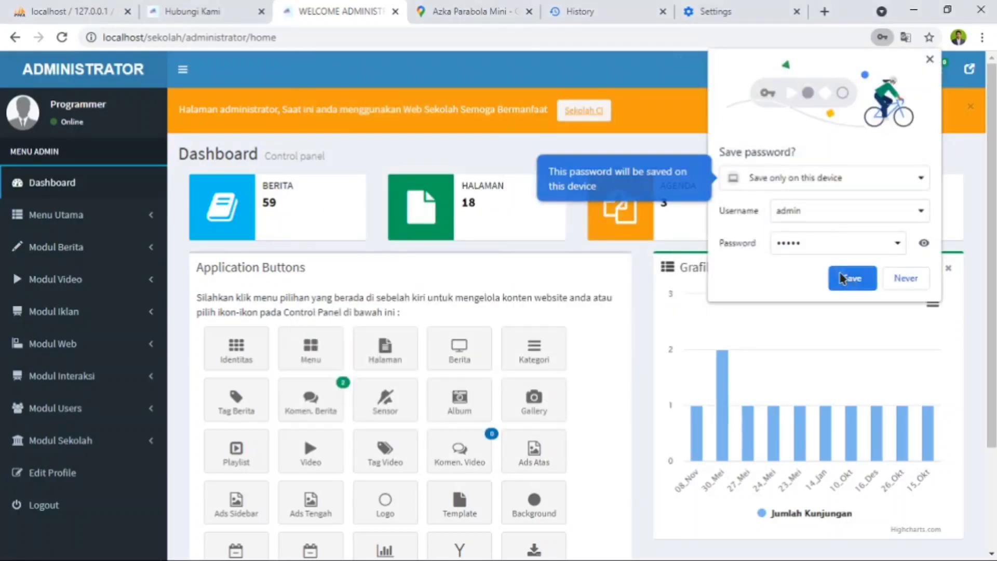
click(847, 278)
- Open the Menu Website list in the administrator panel and look through its entries
click(50, 218)
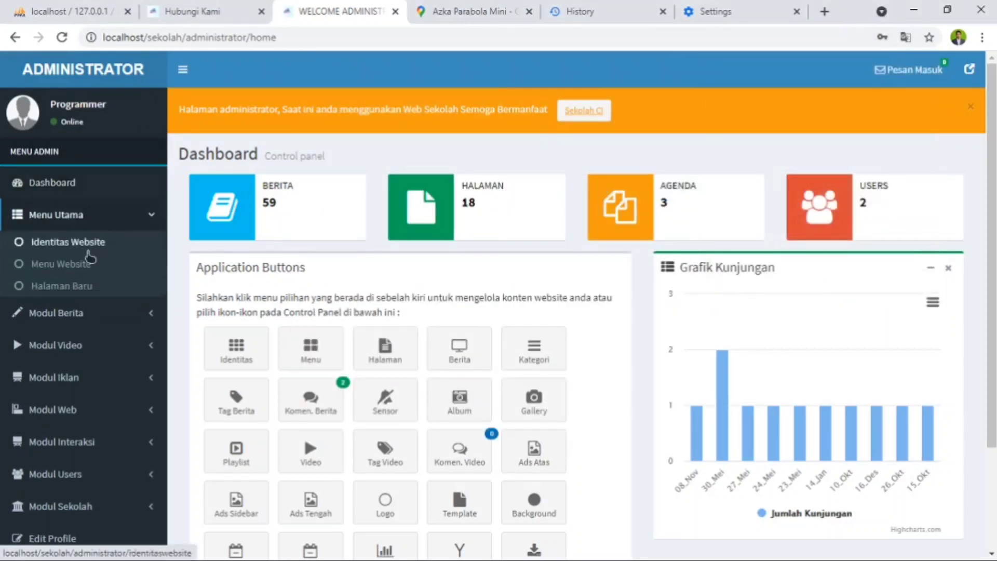
click(42, 274)
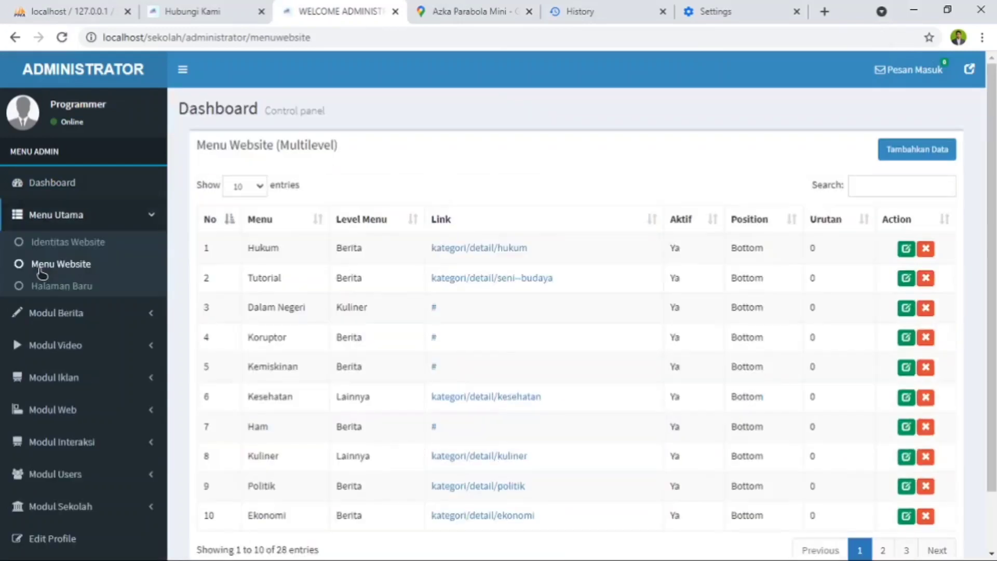
scroll(852, 216, down, 2)
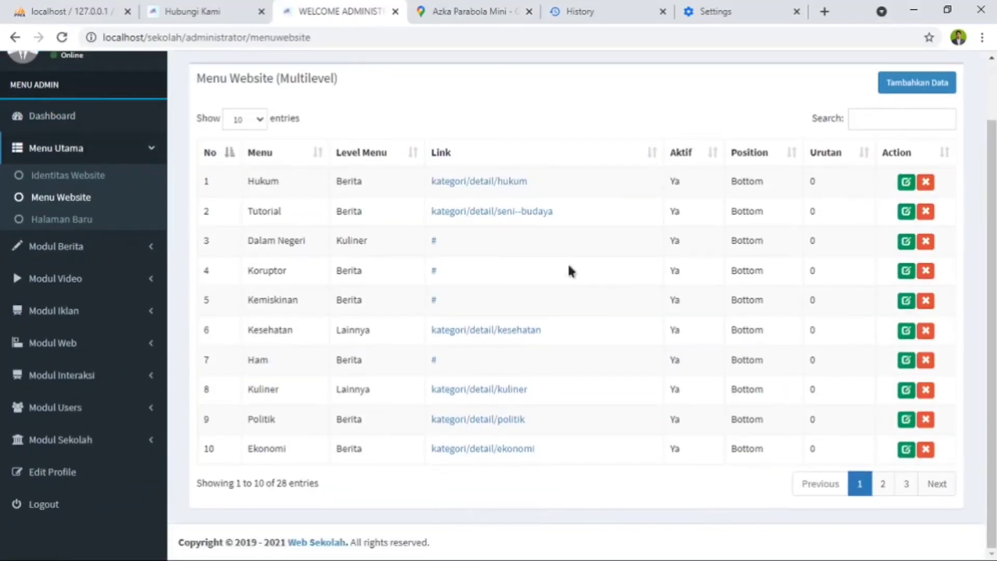
scroll(551, 198, up, 2)
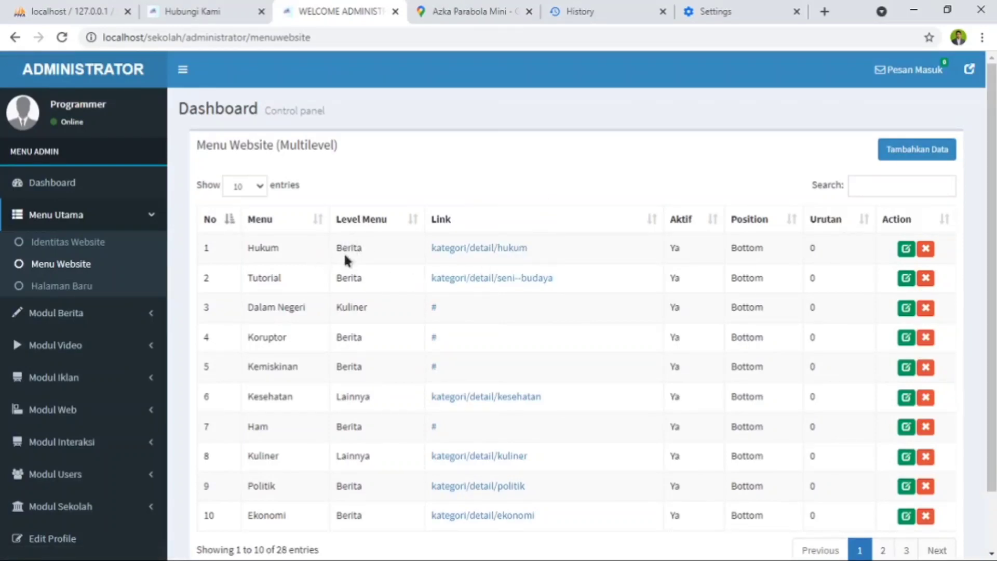
- Open the Hukum menu entry for editing, examine its link and level options, and cancel without changes
click(907, 249)
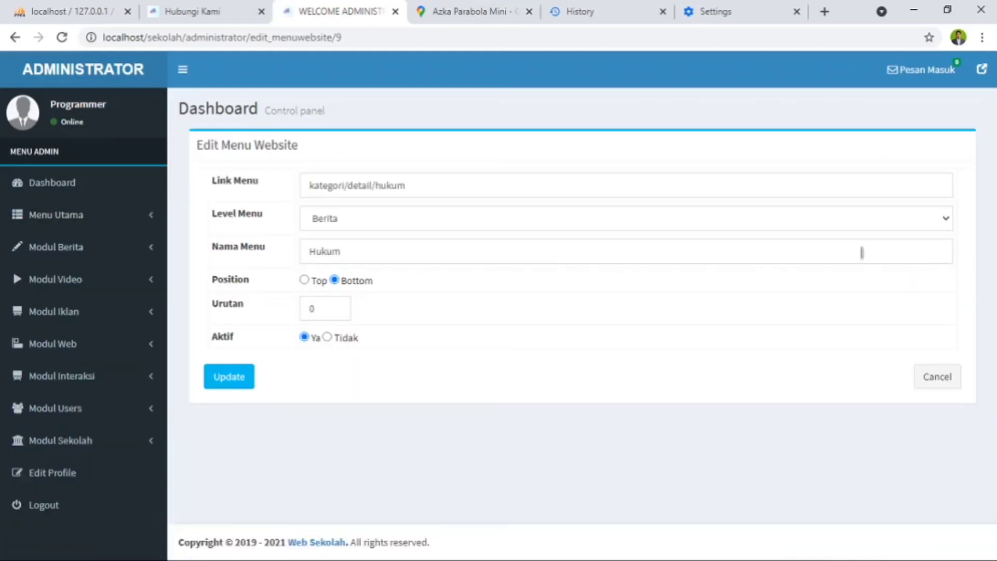
click(592, 215)
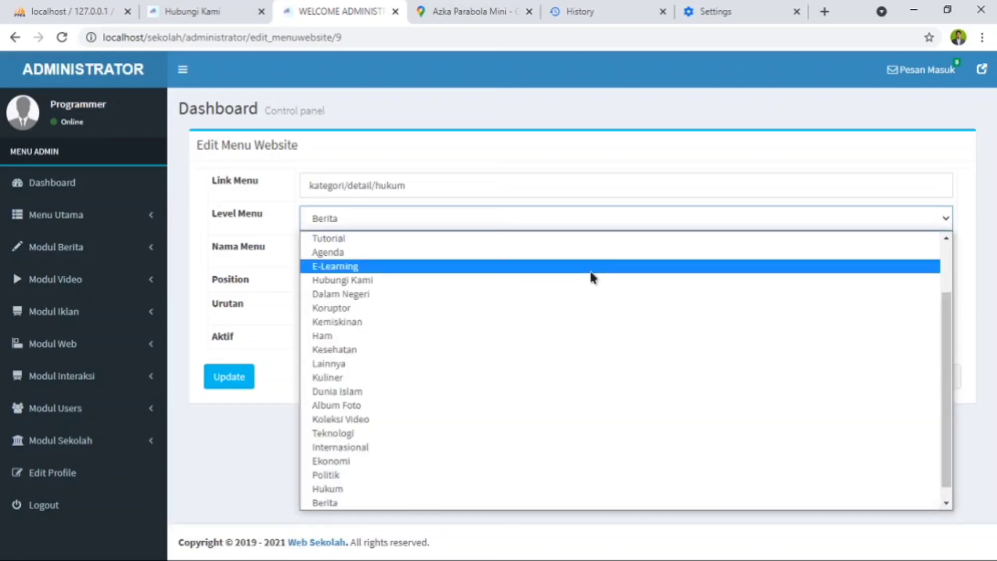
click(607, 136)
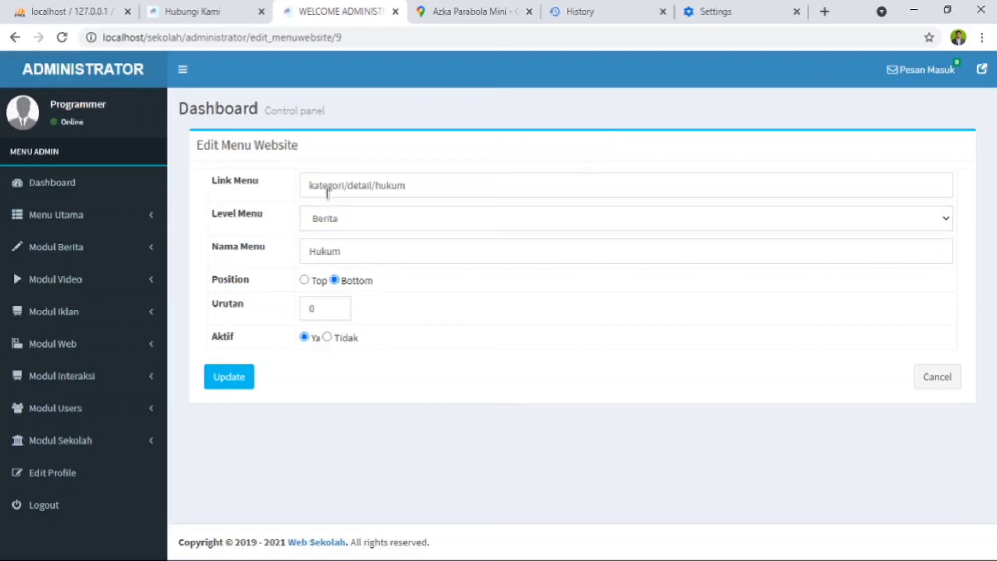
click(347, 185)
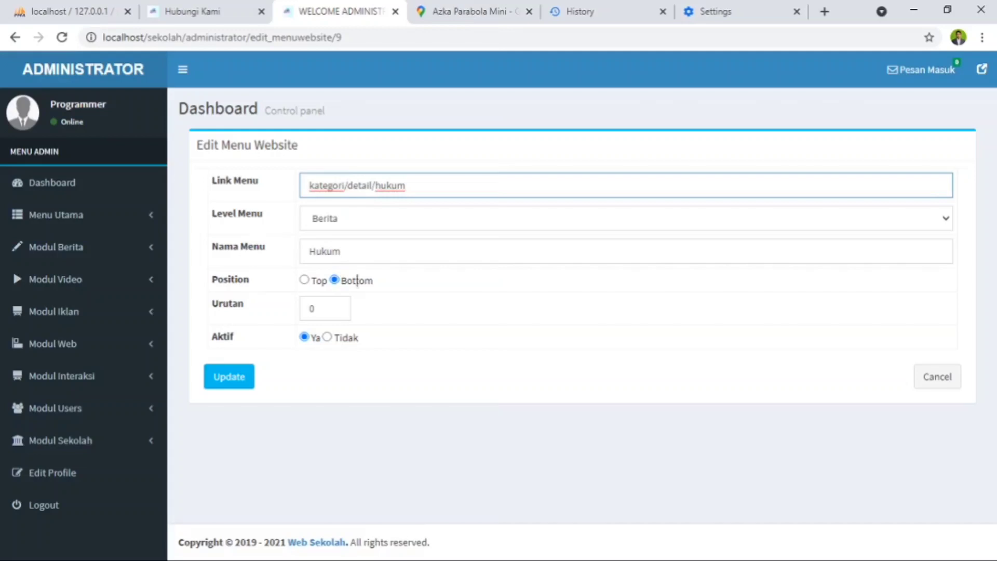
click(944, 369)
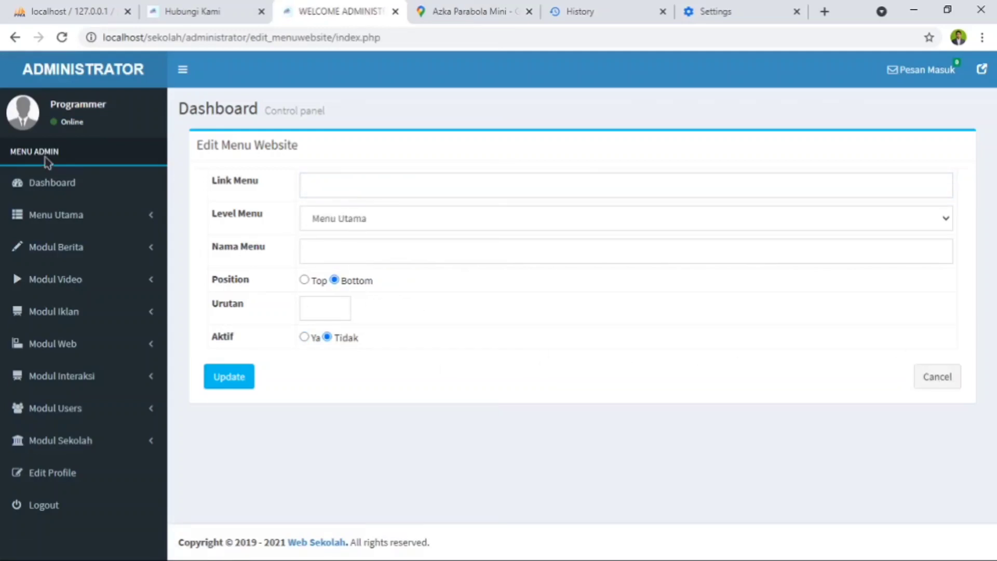
- Return to the Menu Website list and open the form for adding a menu entry
click(70, 224)
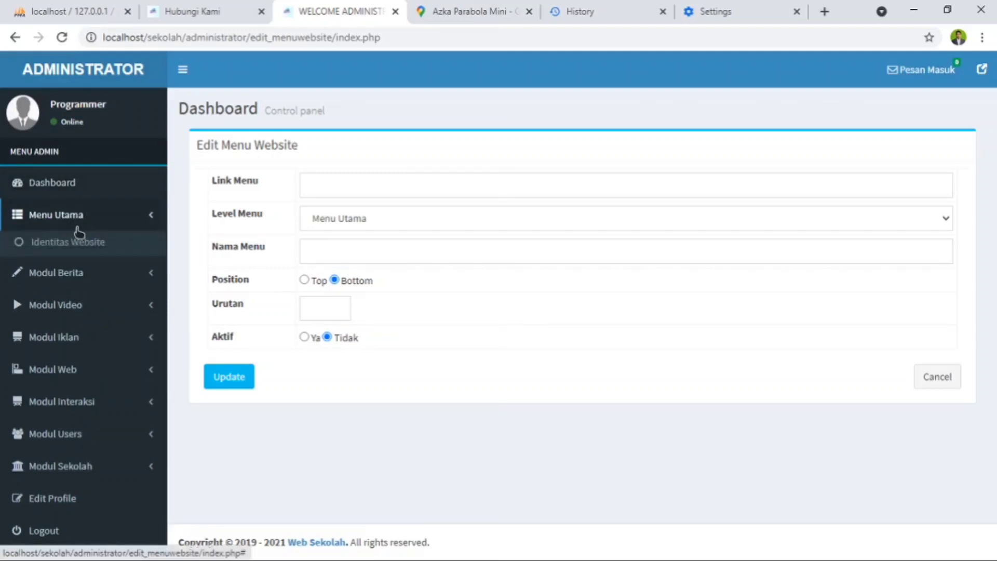
click(69, 268)
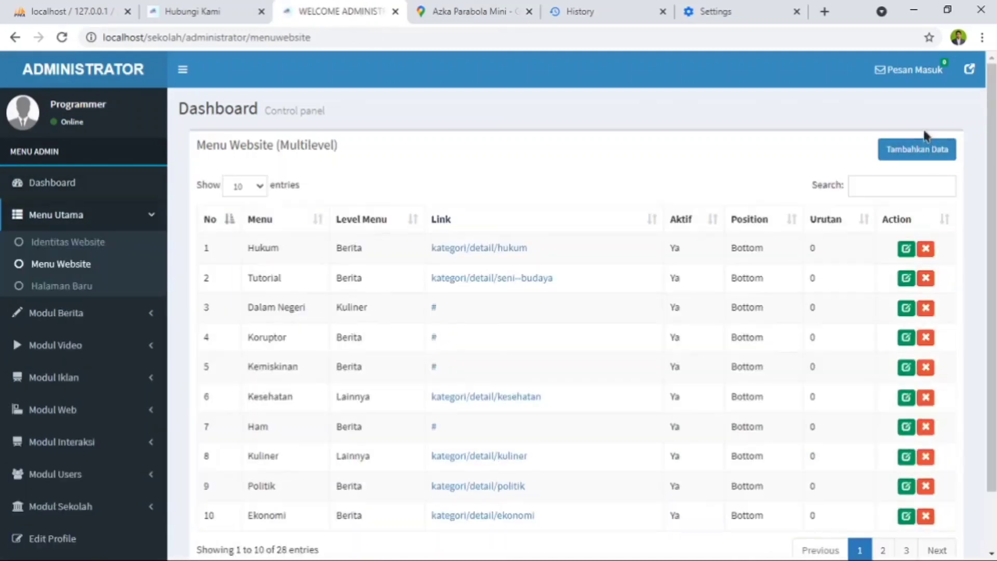
click(919, 151)
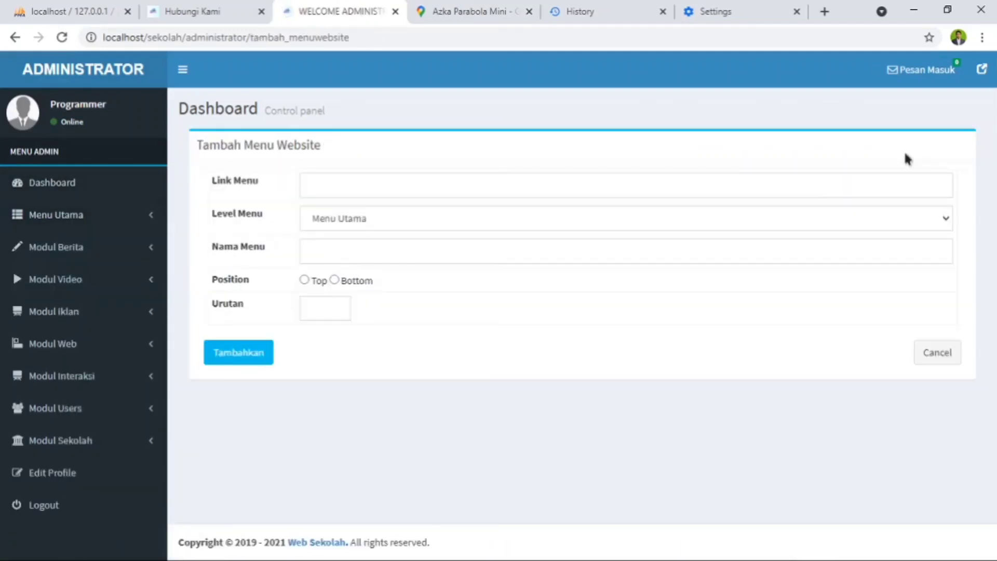
- Examine the link, level and name fields of the Tambah Menu Website form, including the available Level Menu options
click(375, 186)
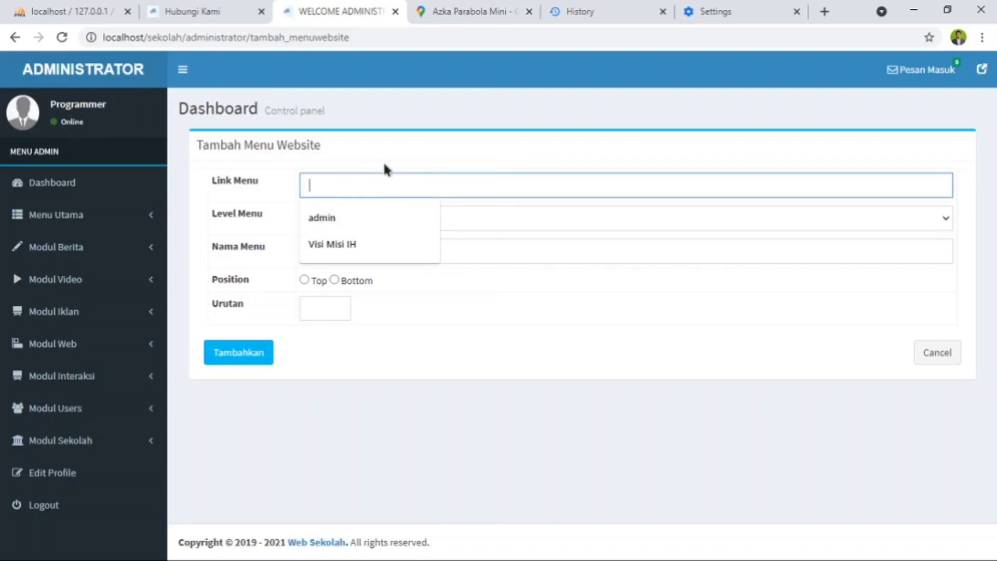
click(402, 150)
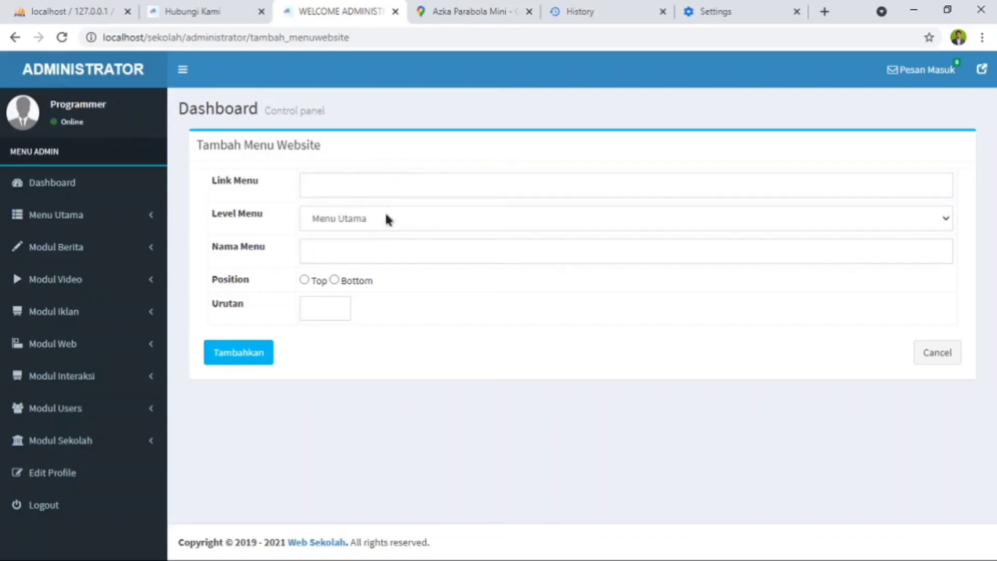
click(397, 223)
scroll(414, 395, down, 3)
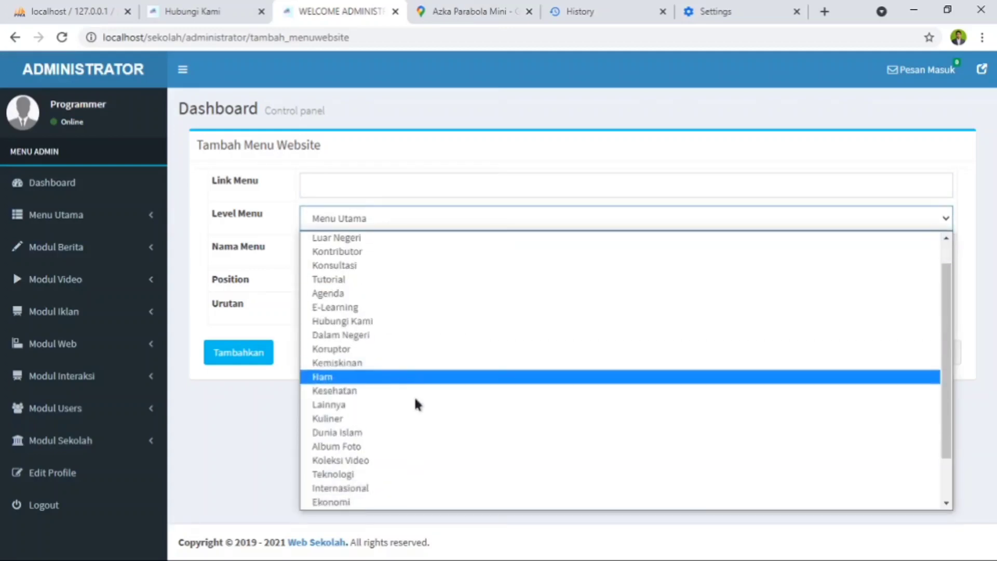
scroll(406, 430, up, 3)
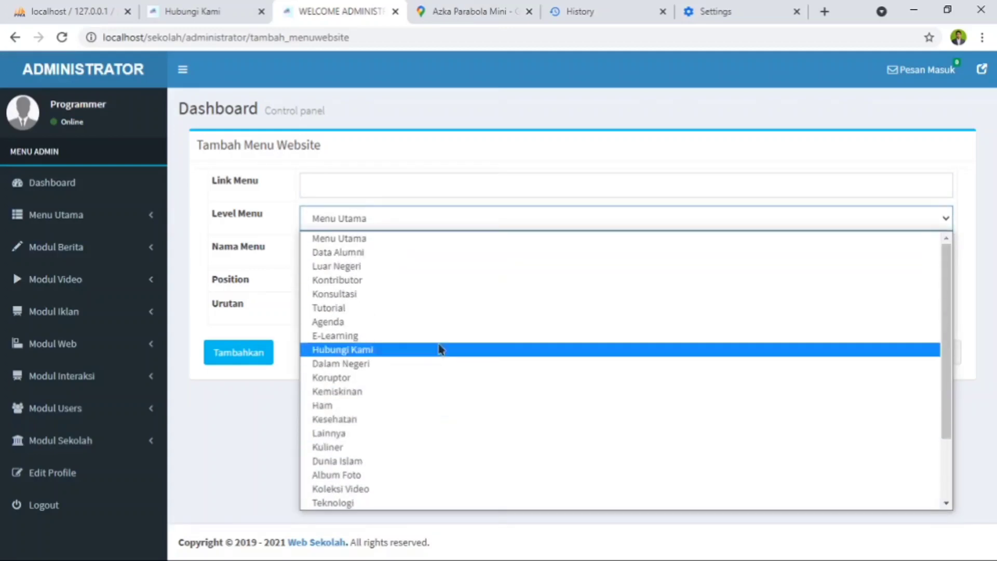
click(443, 163)
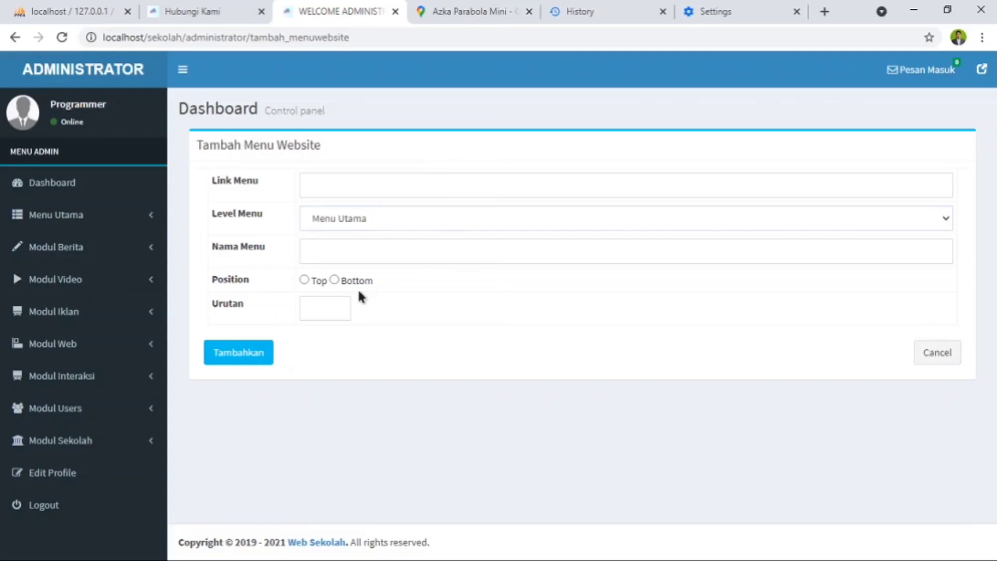
click(357, 254)
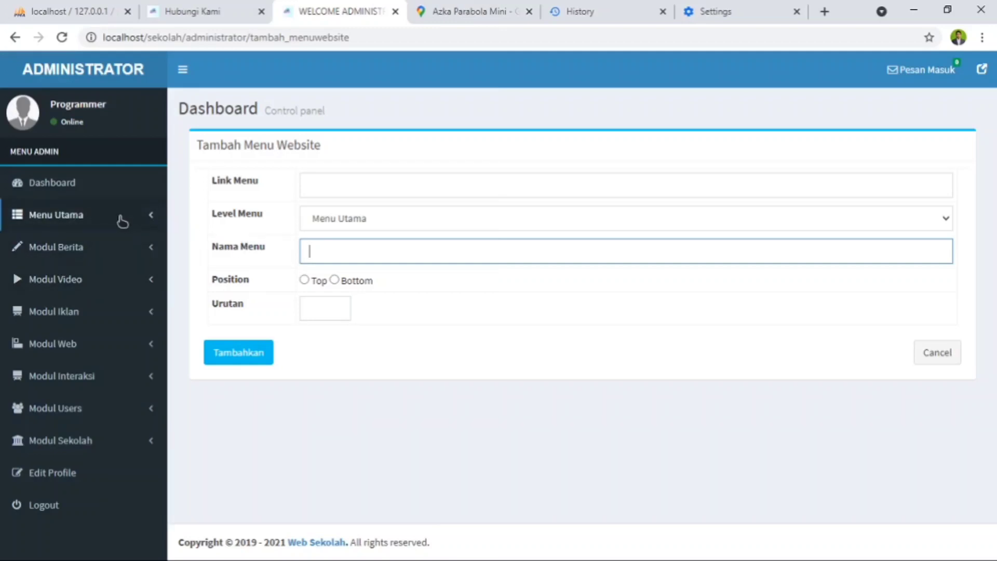
- Return to the Menu Website list and look through the entries on all three pages
click(125, 219)
click(86, 220)
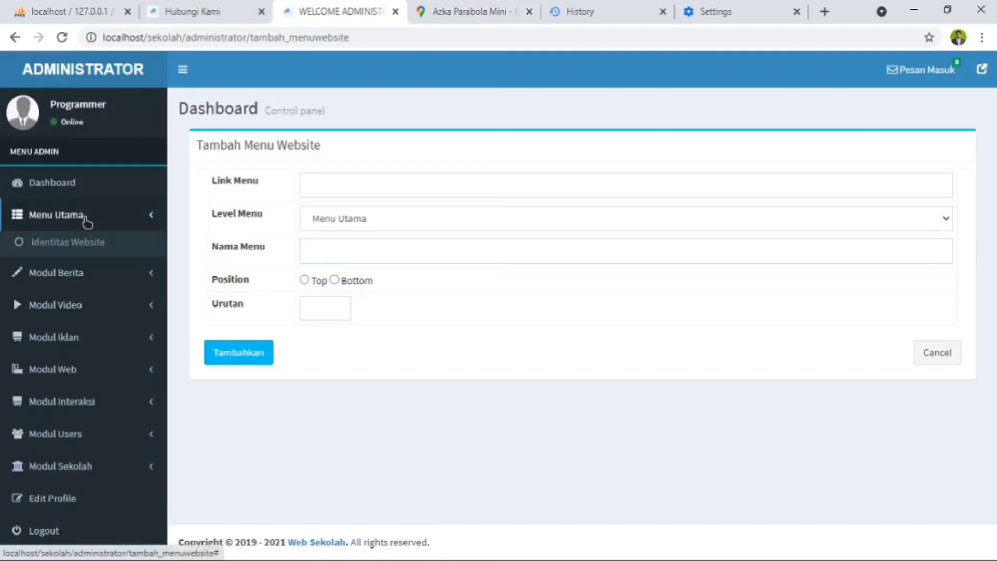
click(65, 266)
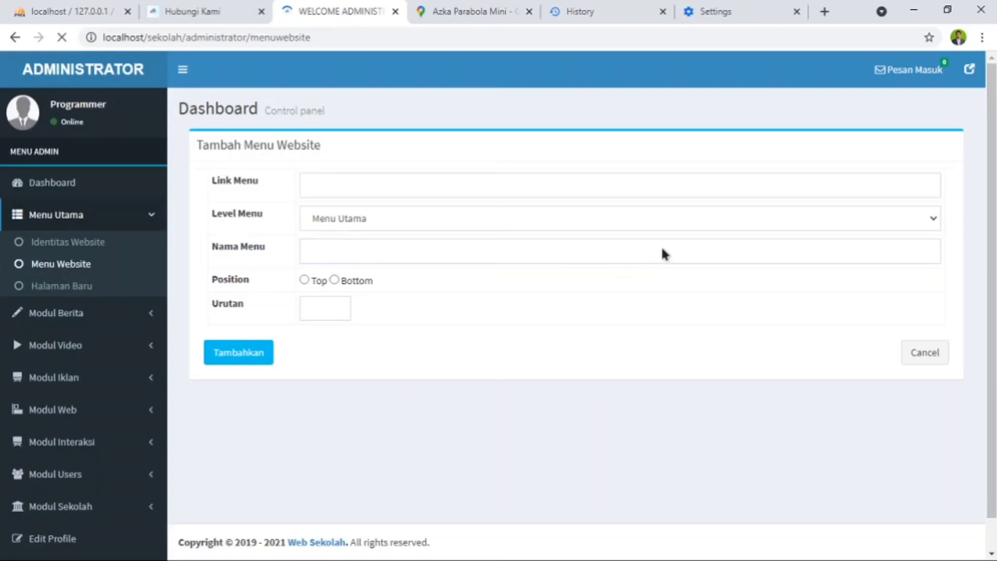
scroll(684, 249, down, 1)
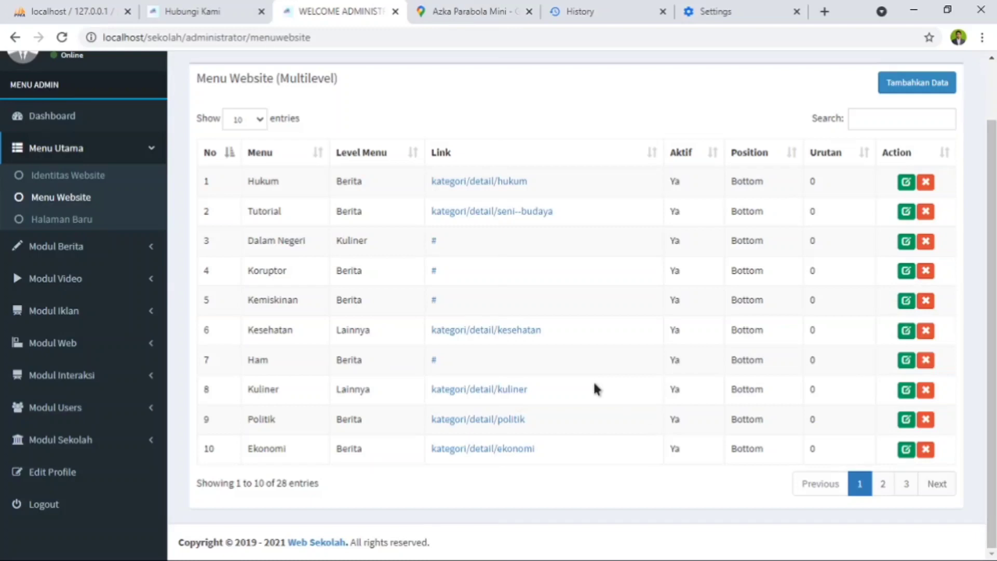
click(884, 485)
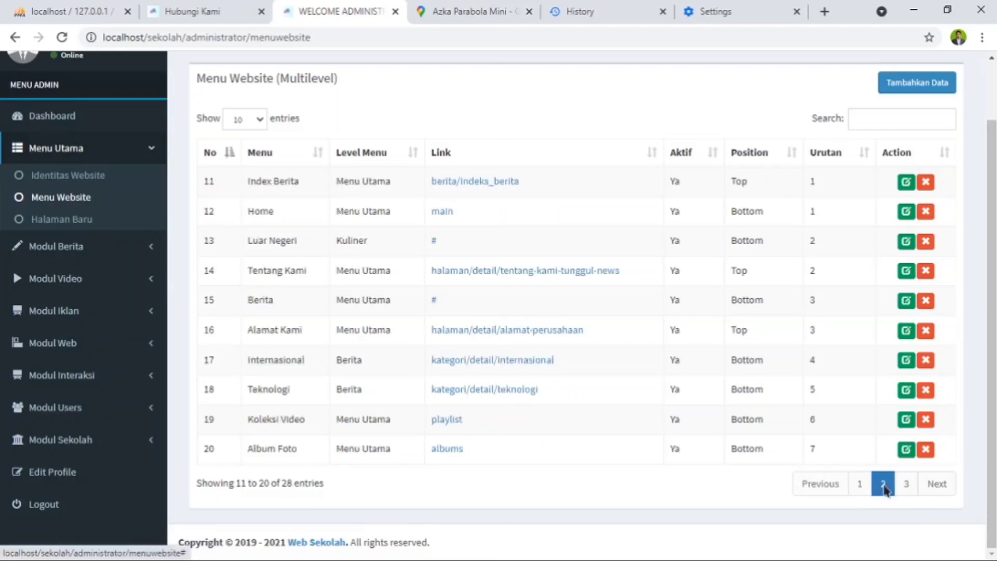
click(906, 485)
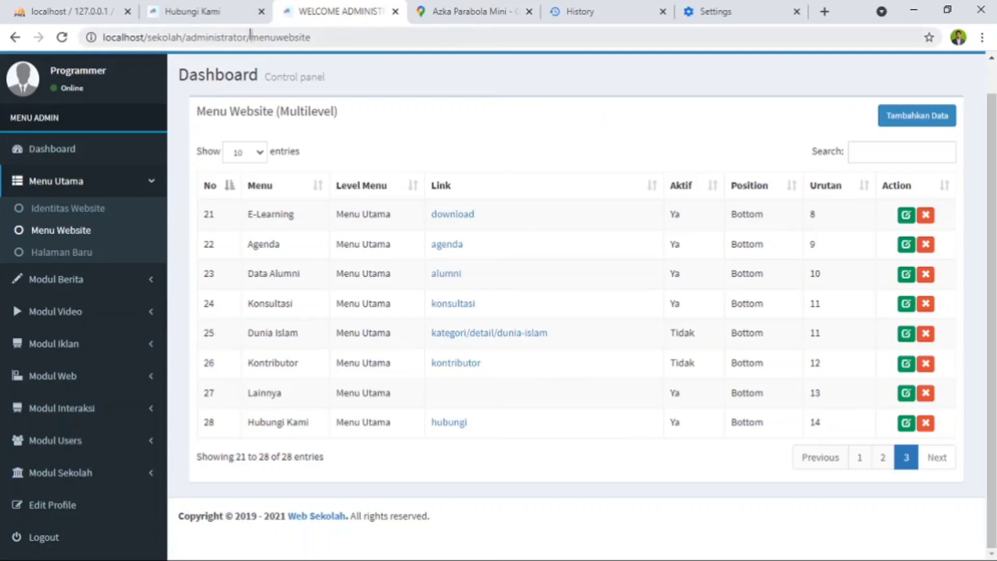
- Check the Berita submenu on the public school website, then return to the administrator's Menu Website list
click(206, 7)
mouse_move(210, 168)
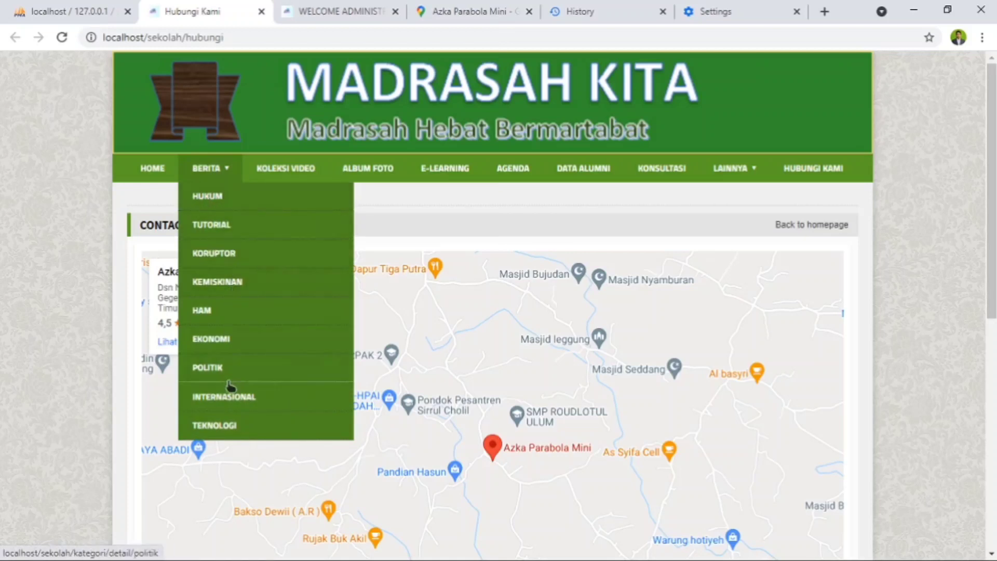
click(352, 13)
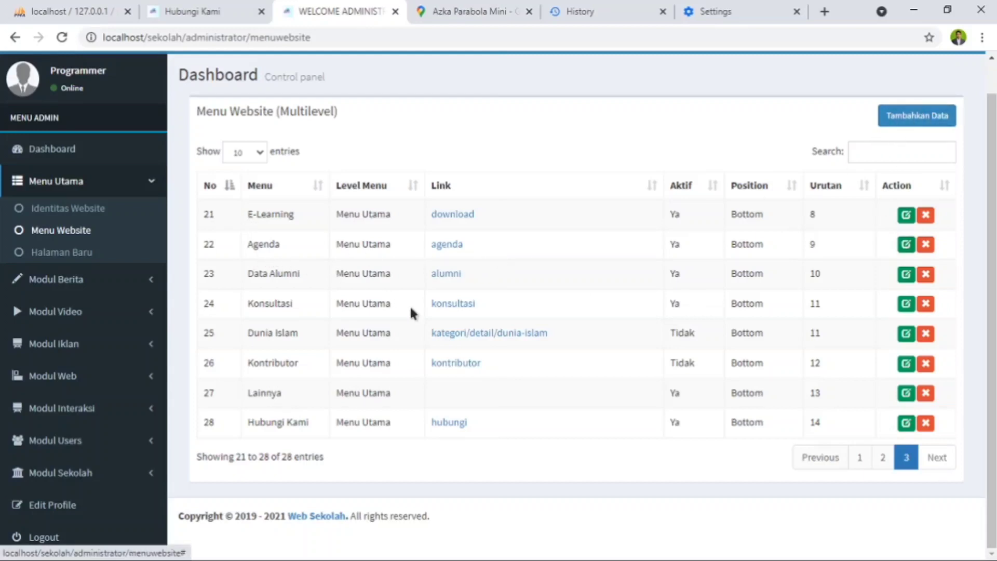
- Open the Hukum entry from the first page of the list for editing and examine its Level Menu options and Nama Menu field
scroll(410, 311, up, 1)
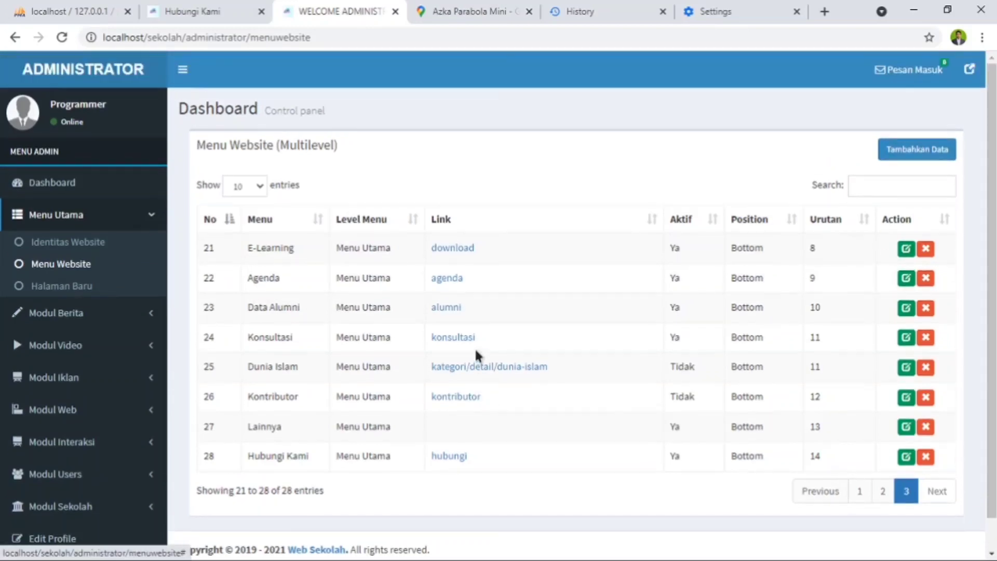
click(858, 492)
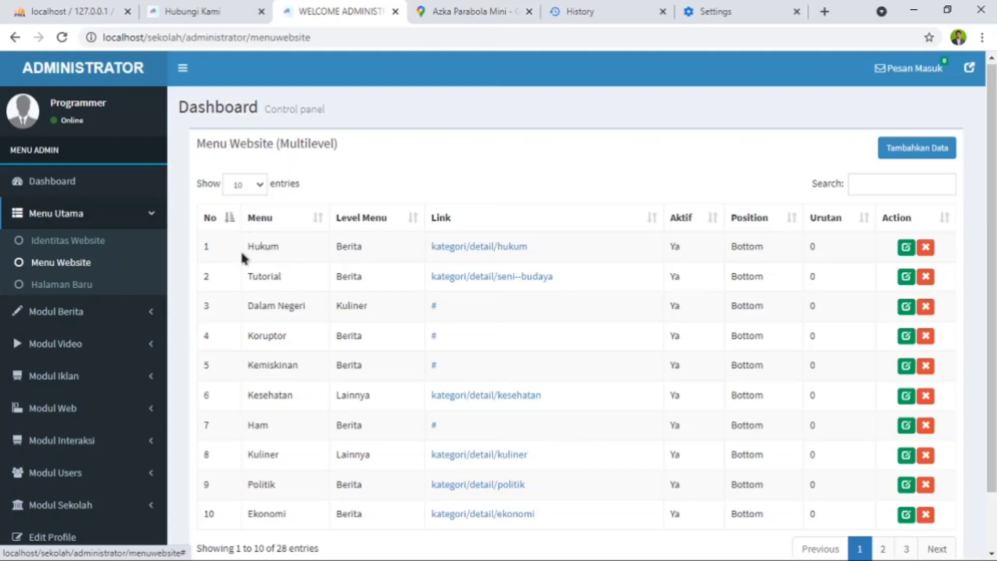
click(906, 248)
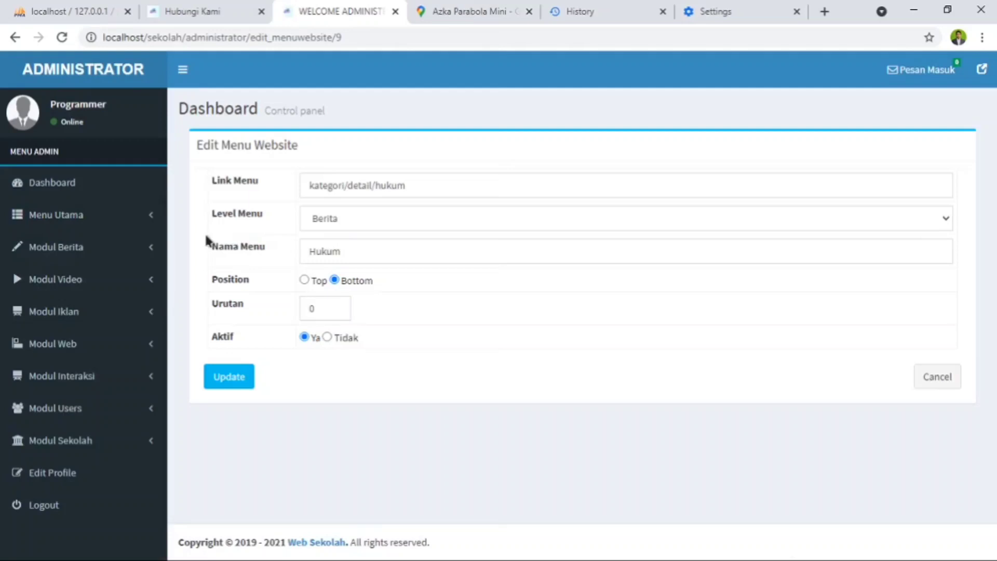
click(372, 220)
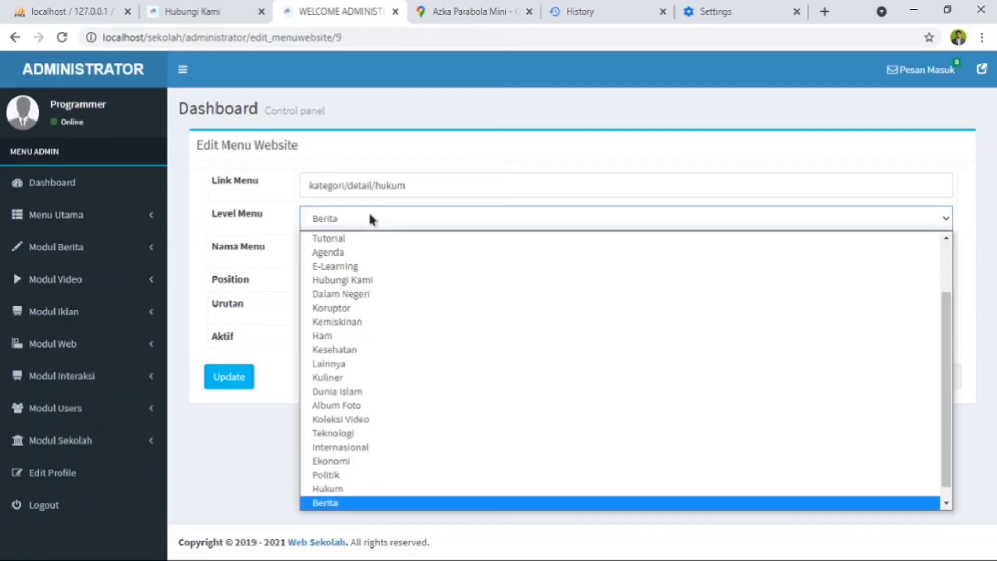
scroll(353, 467, down, 1)
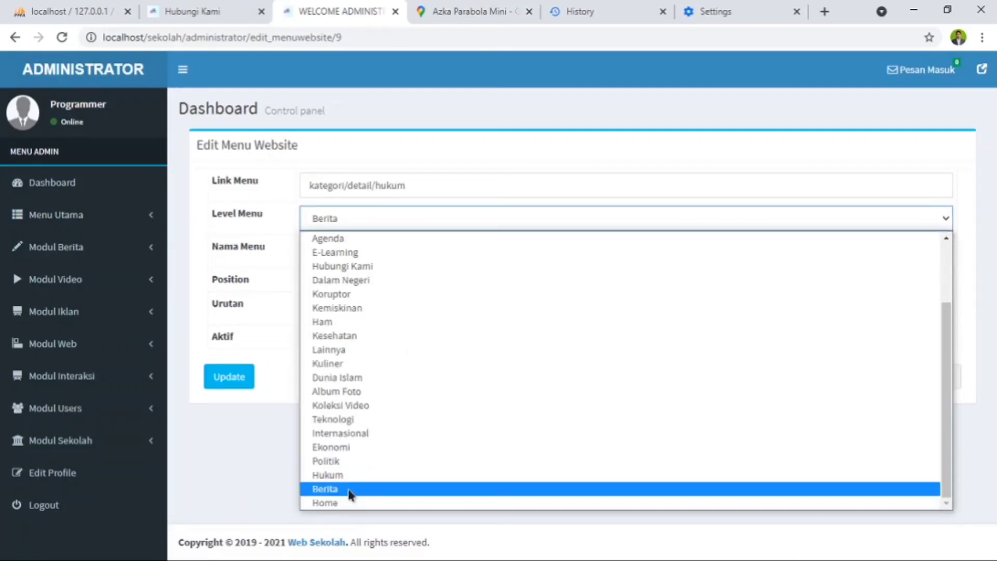
click(351, 493)
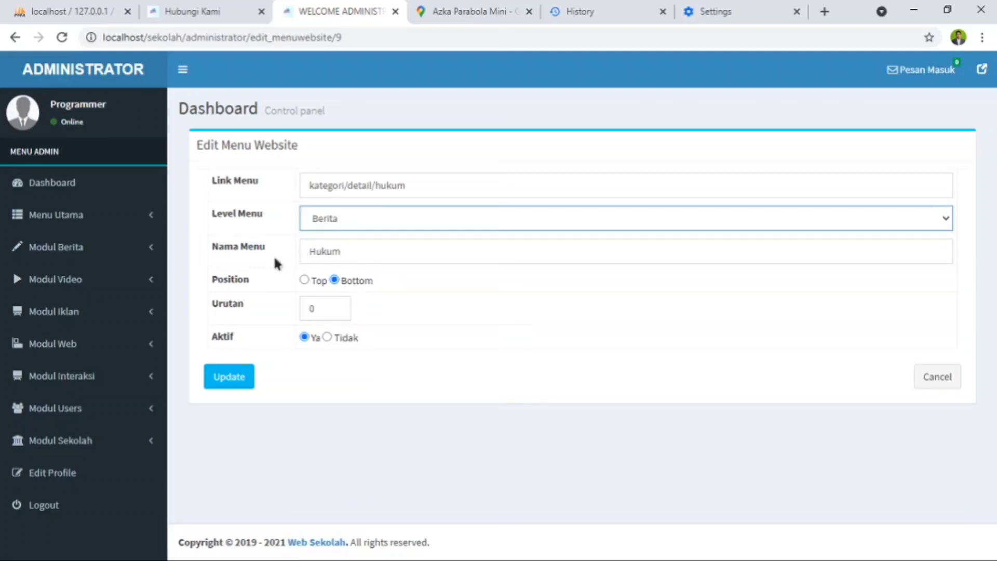
click(440, 252)
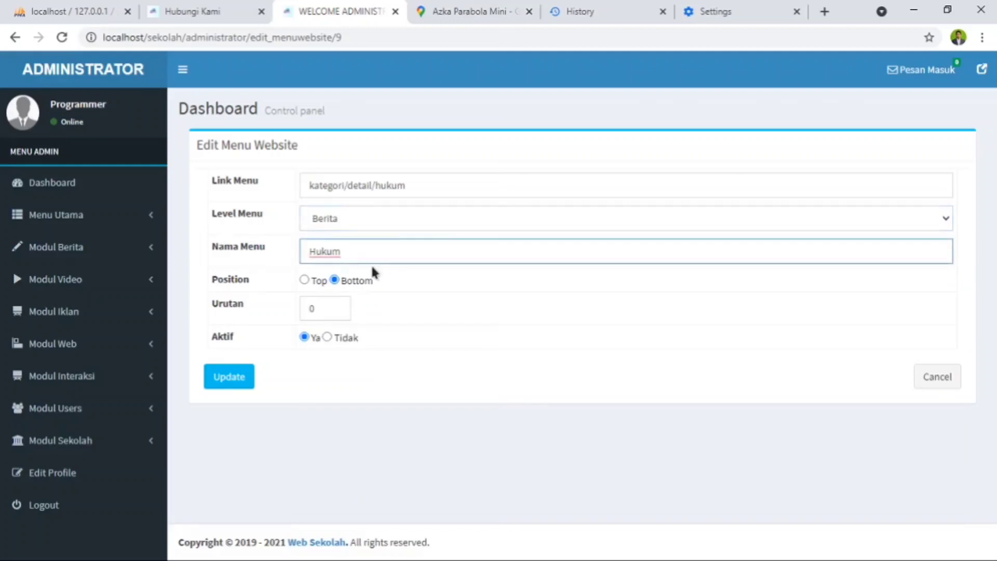
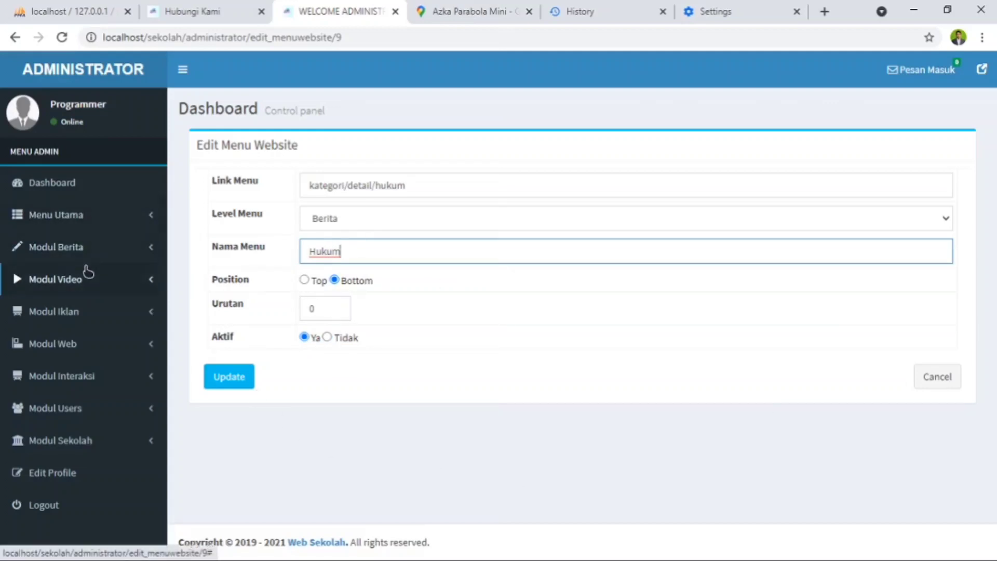
- Open the Visi dan Misi entry from the second page of the Halaman Baru list for editing
click(91, 229)
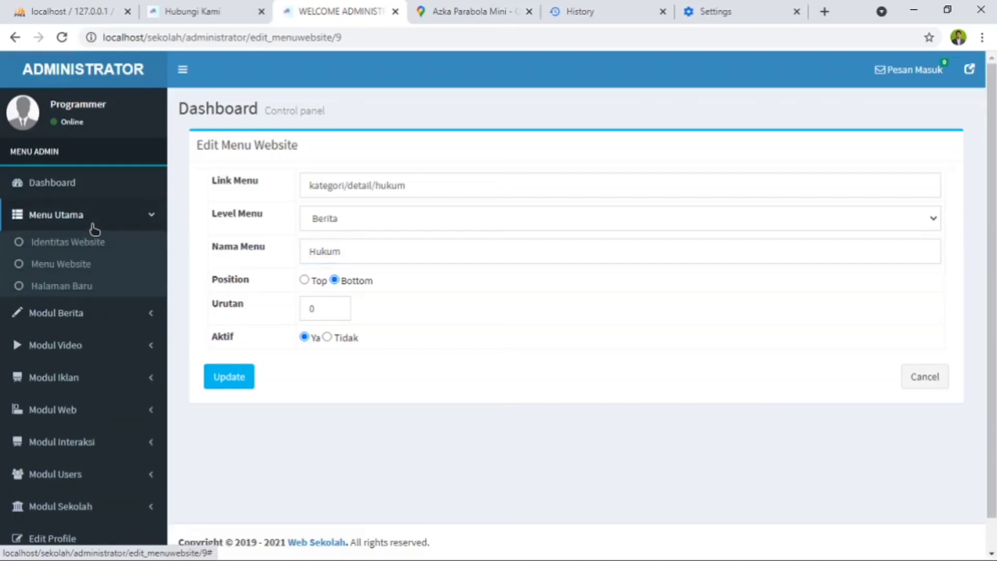
click(78, 289)
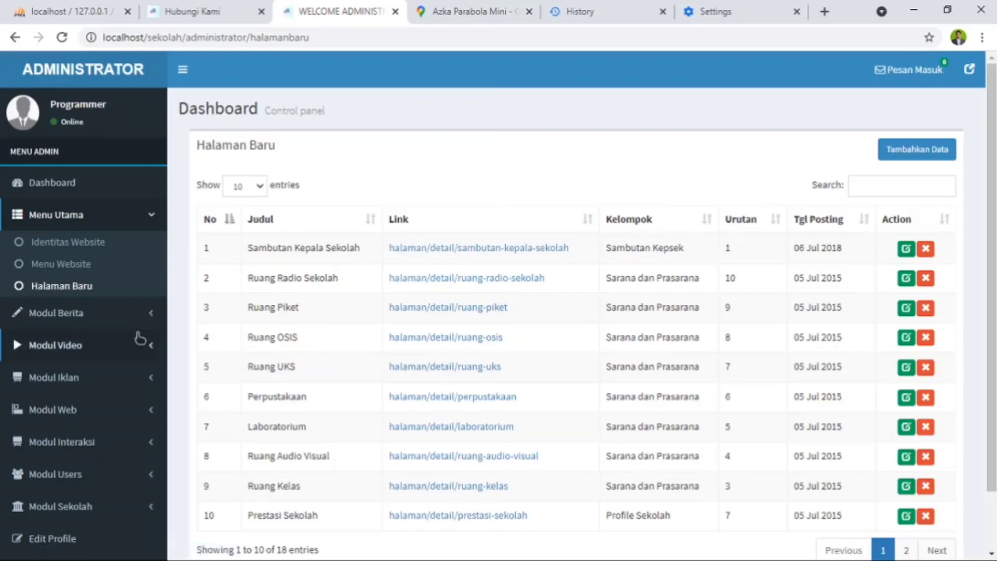
scroll(253, 410, down, 2)
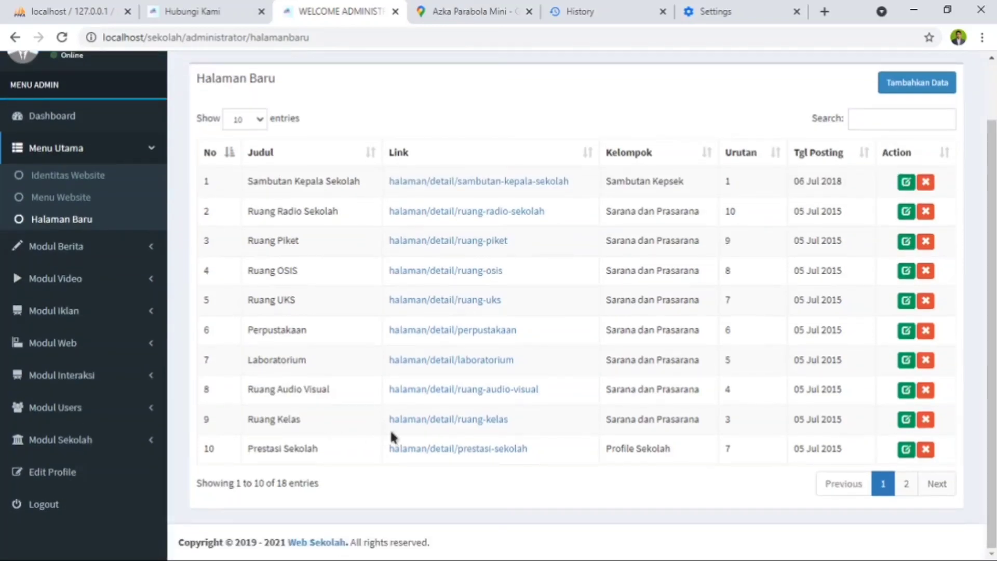
click(906, 487)
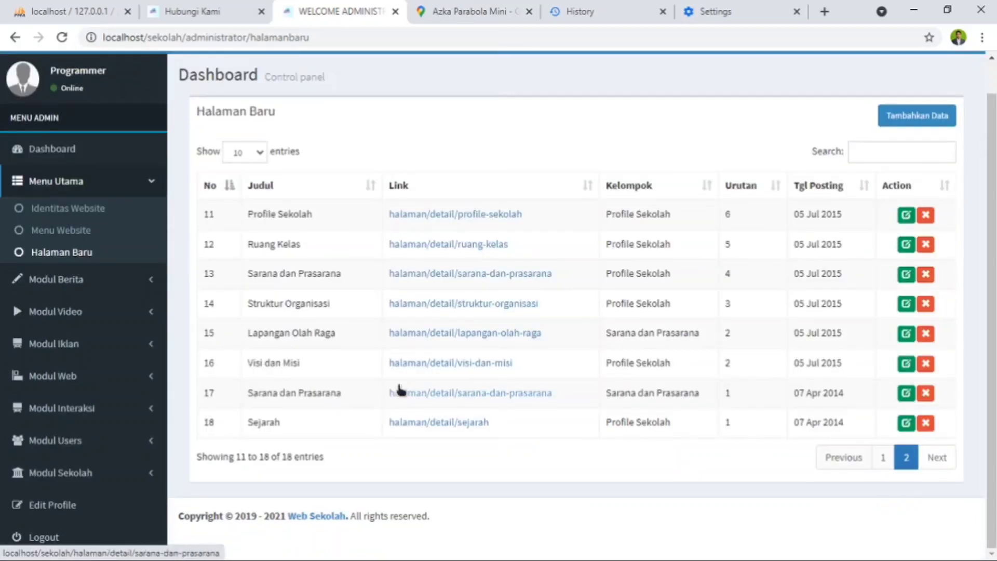
click(907, 364)
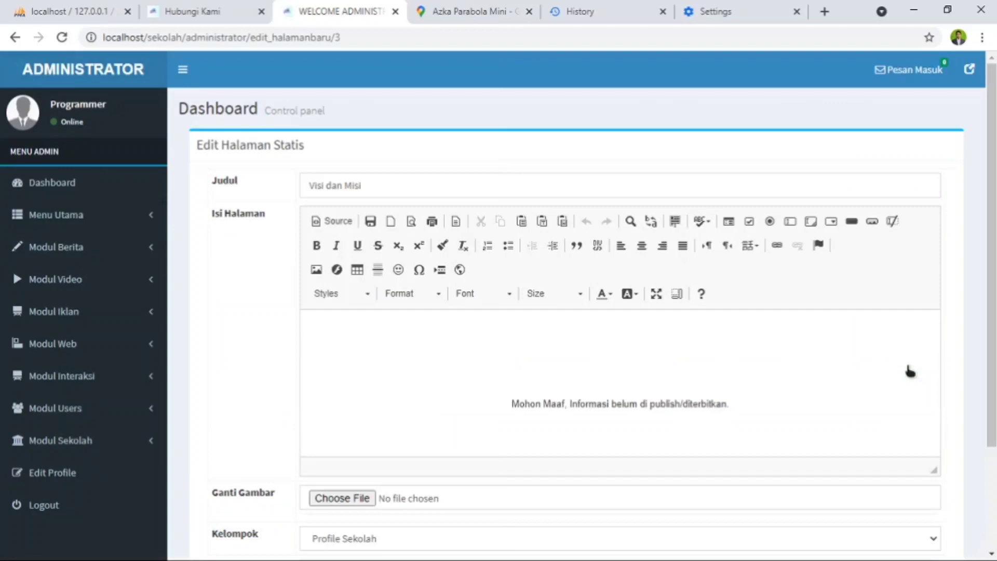
- Replace the placeholder text in the Isi Halaman content with the heading "VISI MISI"
scroll(538, 357, down, 1)
drag(757, 335, 445, 287)
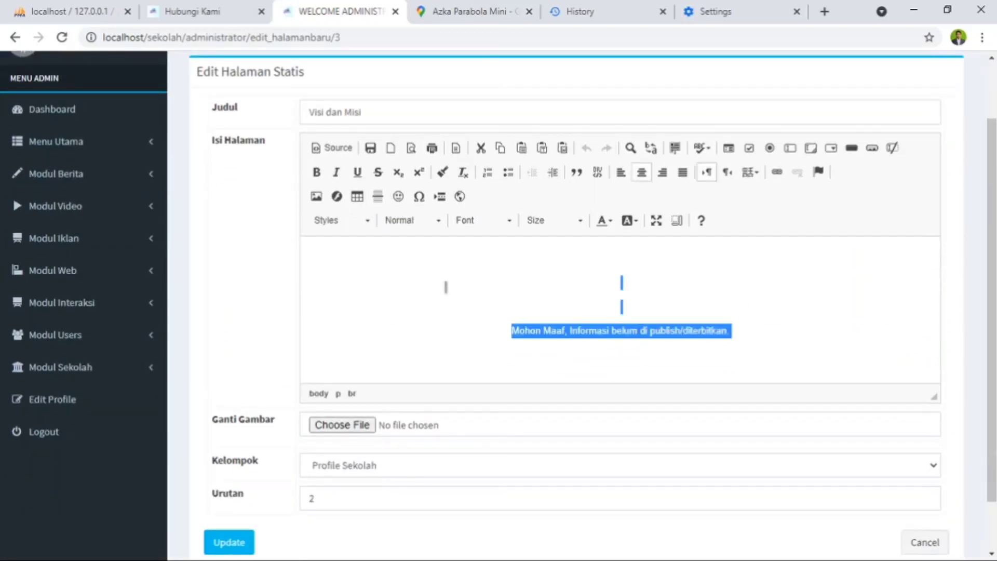
text(VISSI)
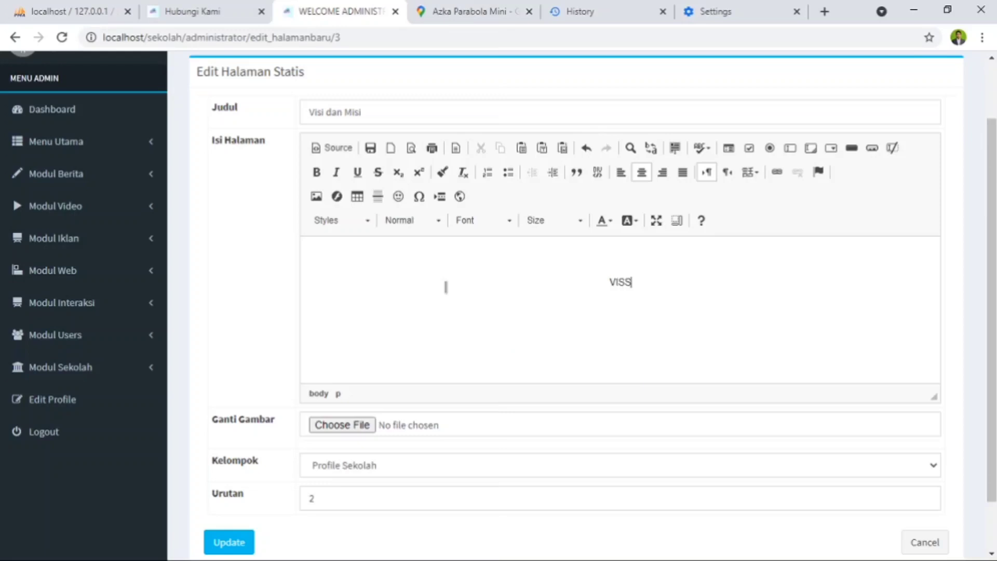
key(BackSpace)
key(BackSpace)
text(I M)
text(ISI )
text(Menjadika)
text(n)
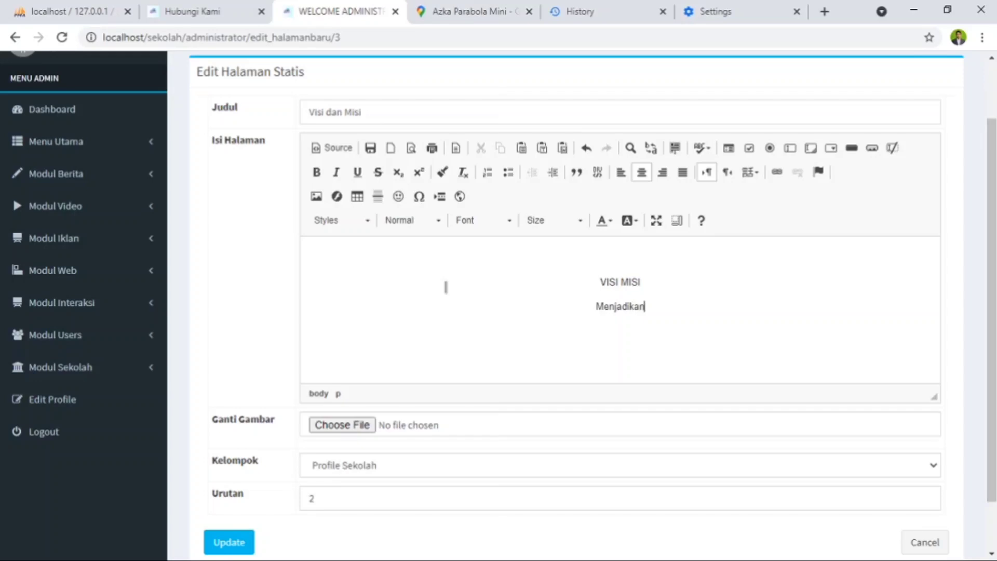
text( sekolah )
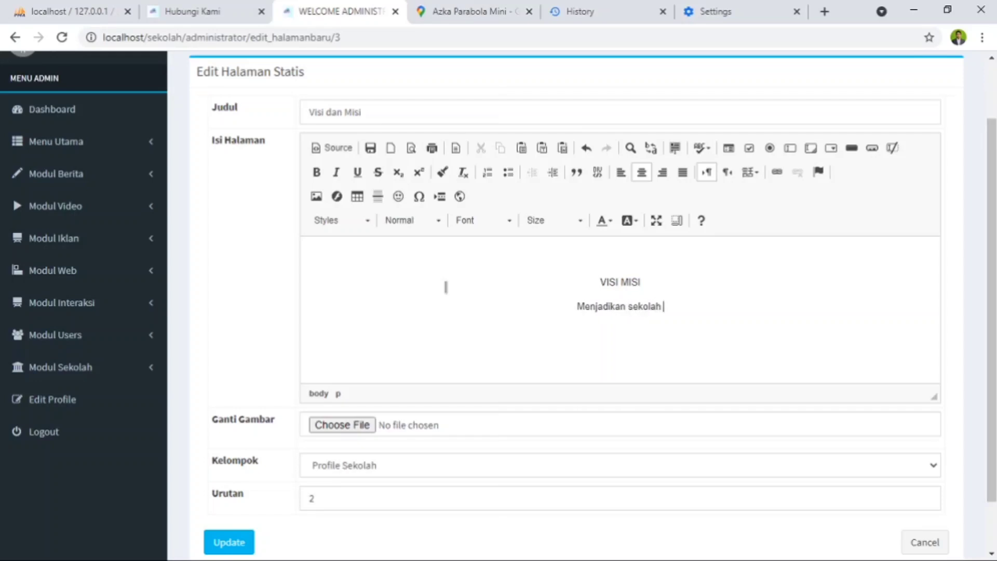
text(terba)
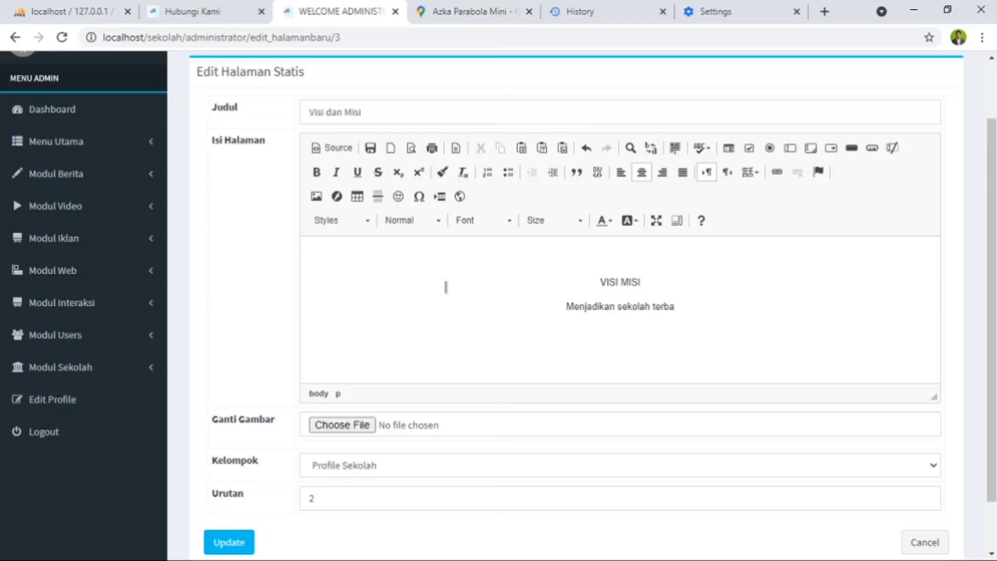
text(ik in)
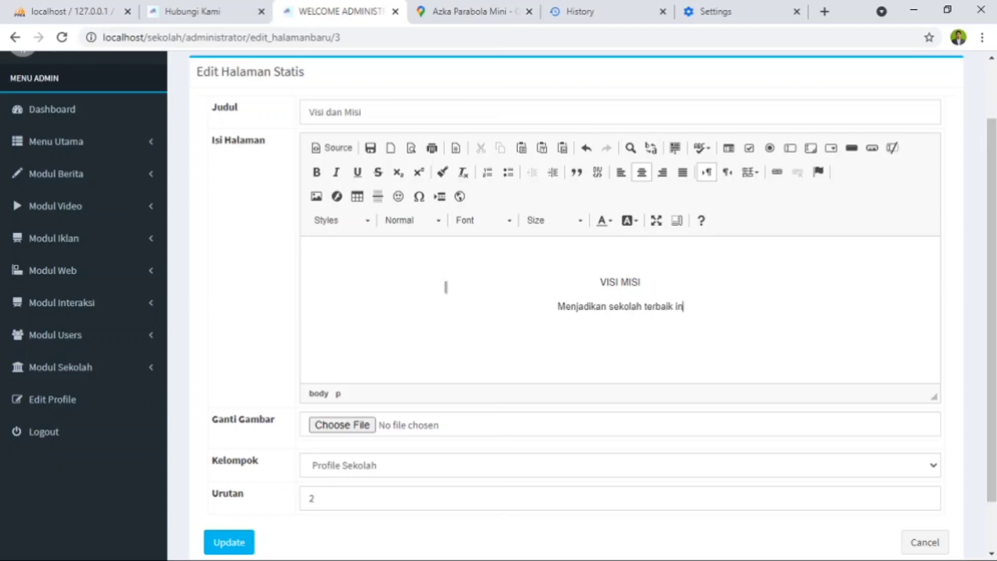
text(tenasila)
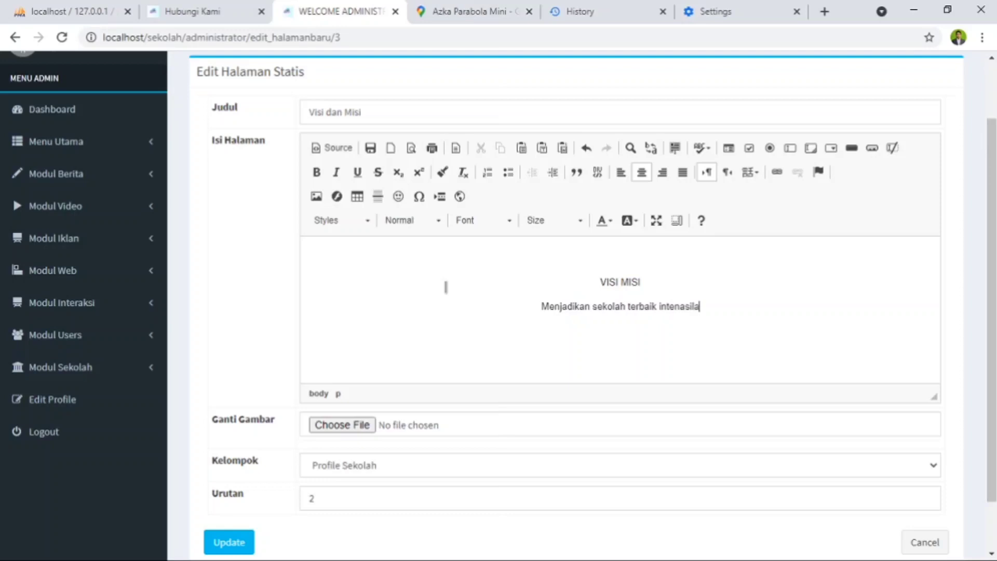
- Add the line "Menjadikan sekolah terbaik intenasional" below the heading and save the Visi dan Misi page
key(BackSpace)
key(BackSpace)
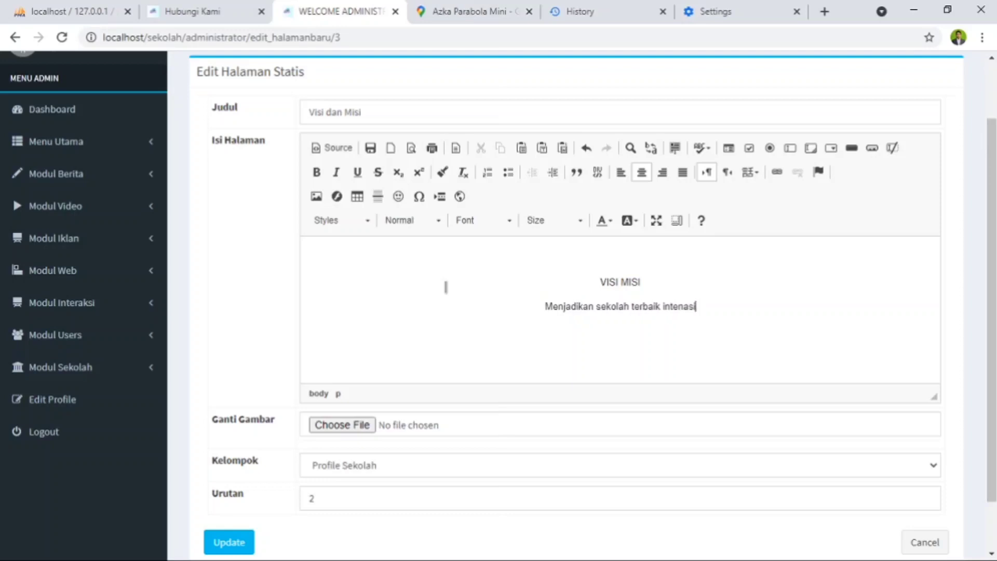
text(onal)
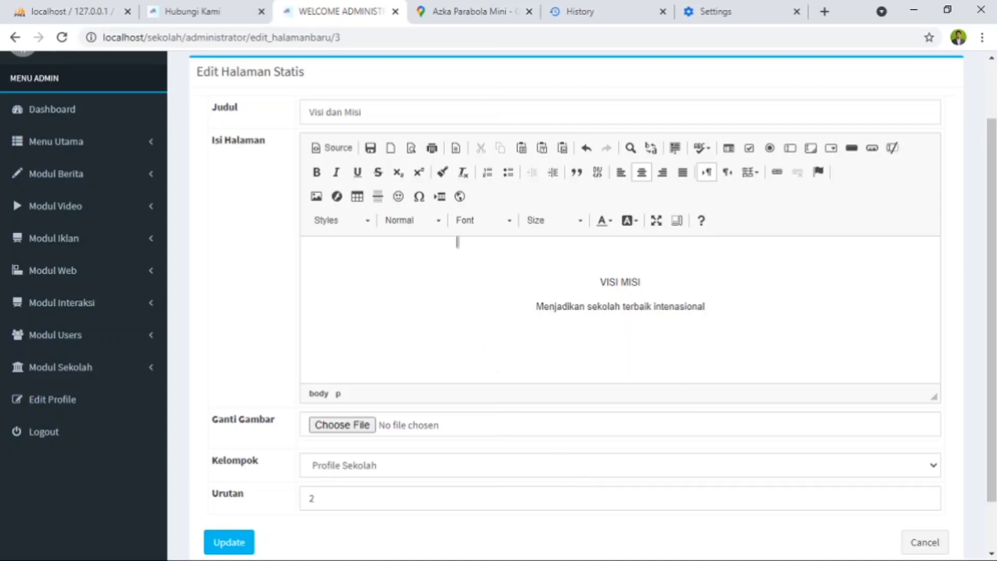
scroll(254, 493, down, 2)
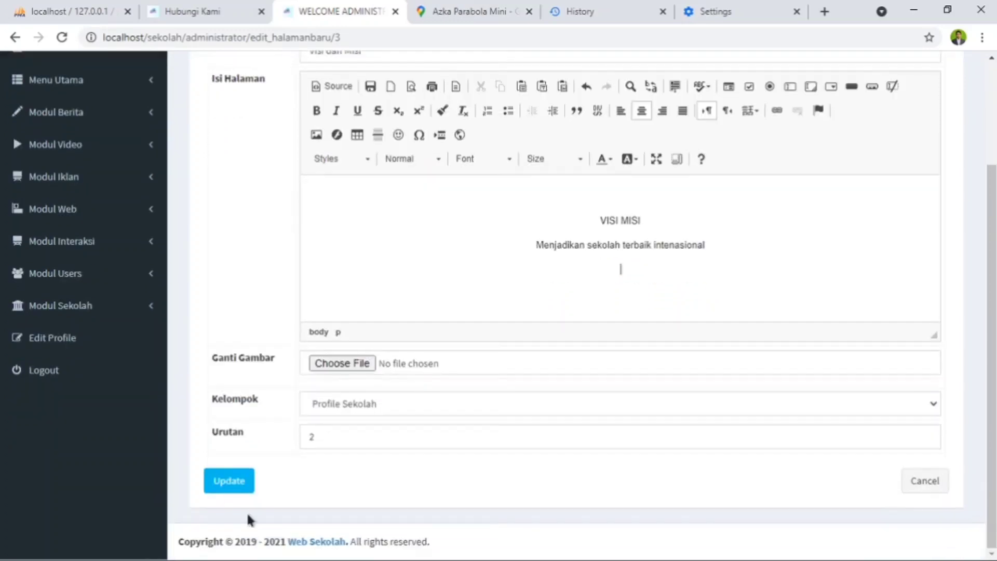
click(229, 487)
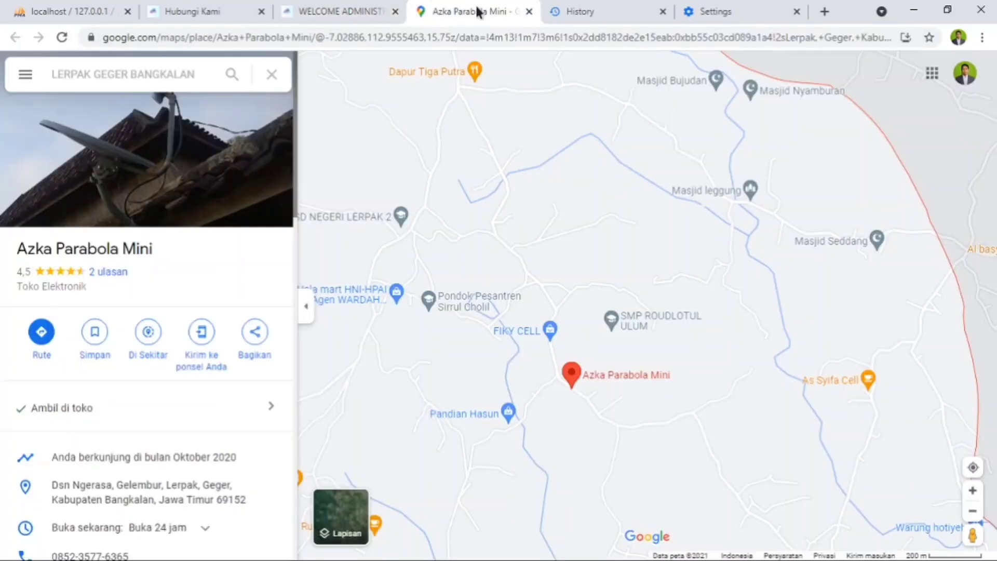
- View the updated Visi dan Misi page from the Profile Sekolah section of the public school website's homepage
click(476, 12)
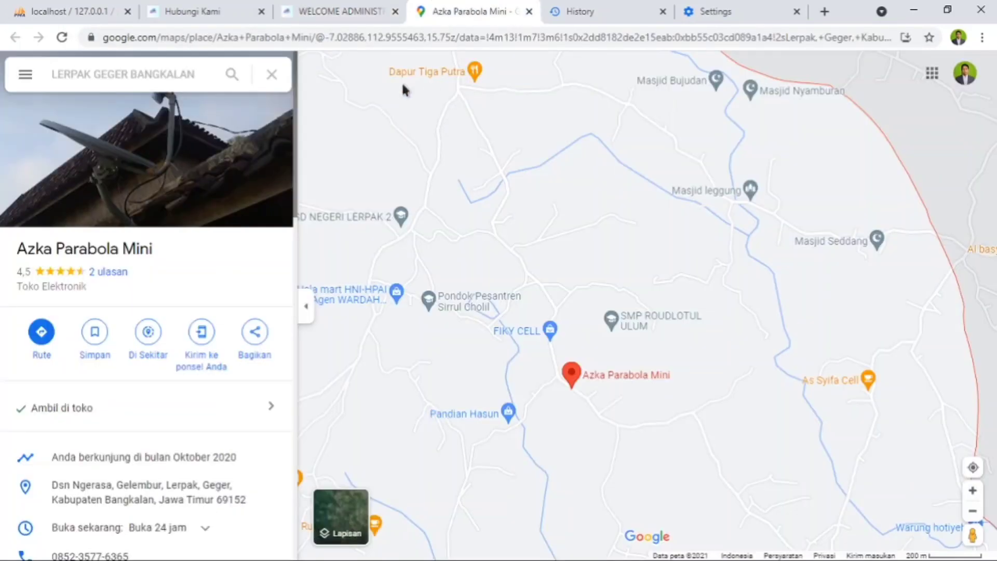
click(199, 14)
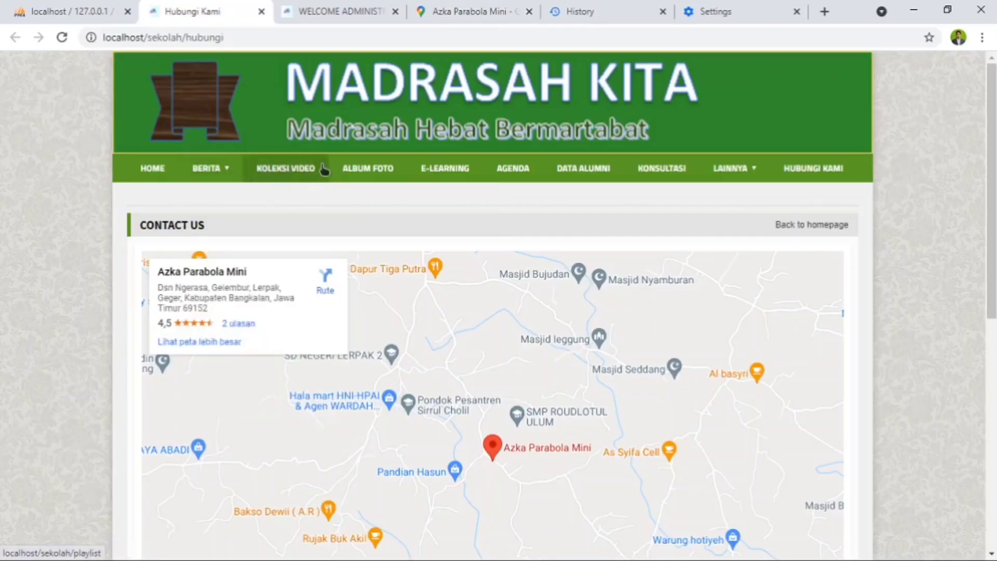
click(155, 171)
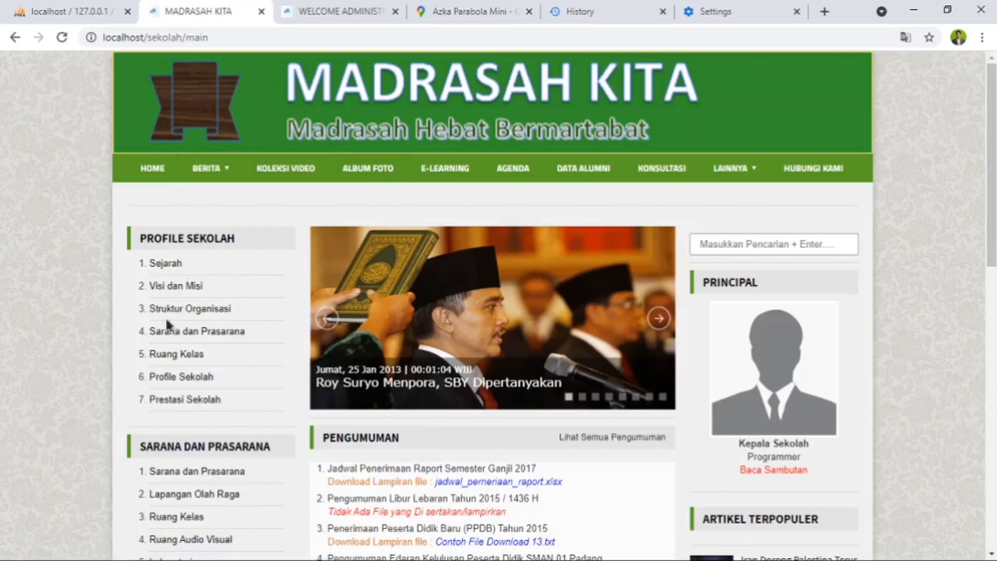
click(172, 290)
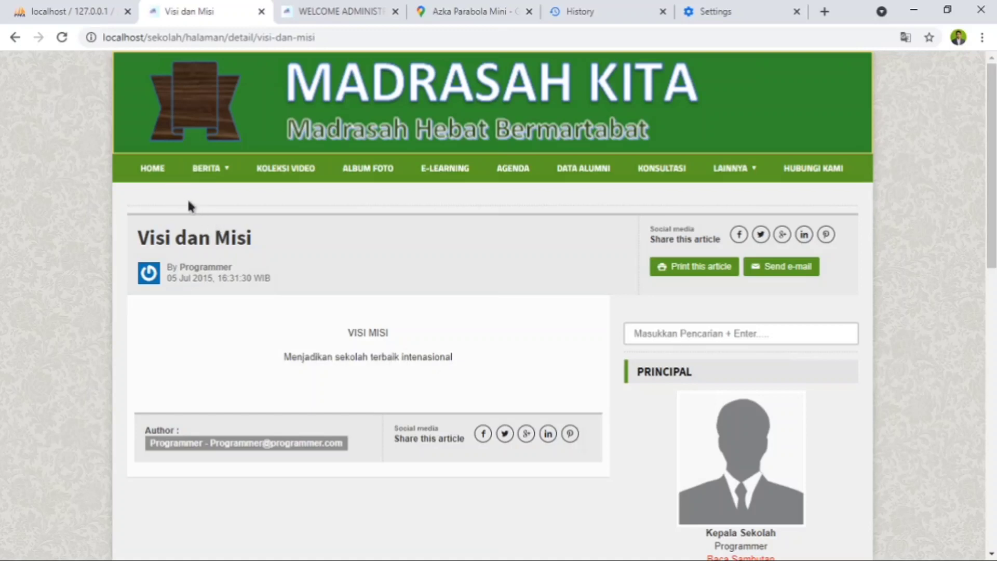
- Return to the administrator site and look through the Kategori Berita list in Modul Berita
click(348, 12)
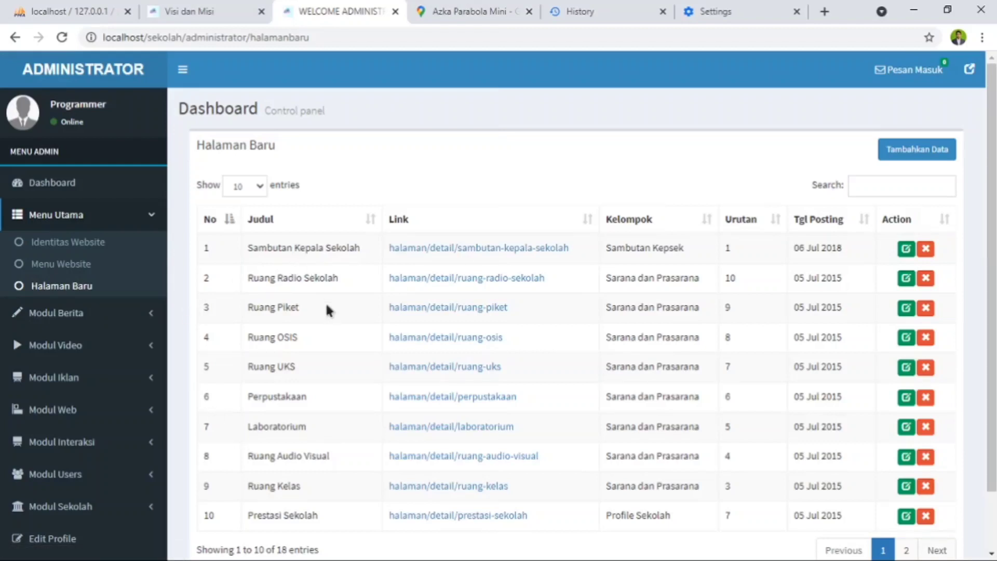
scroll(295, 382, down, 2)
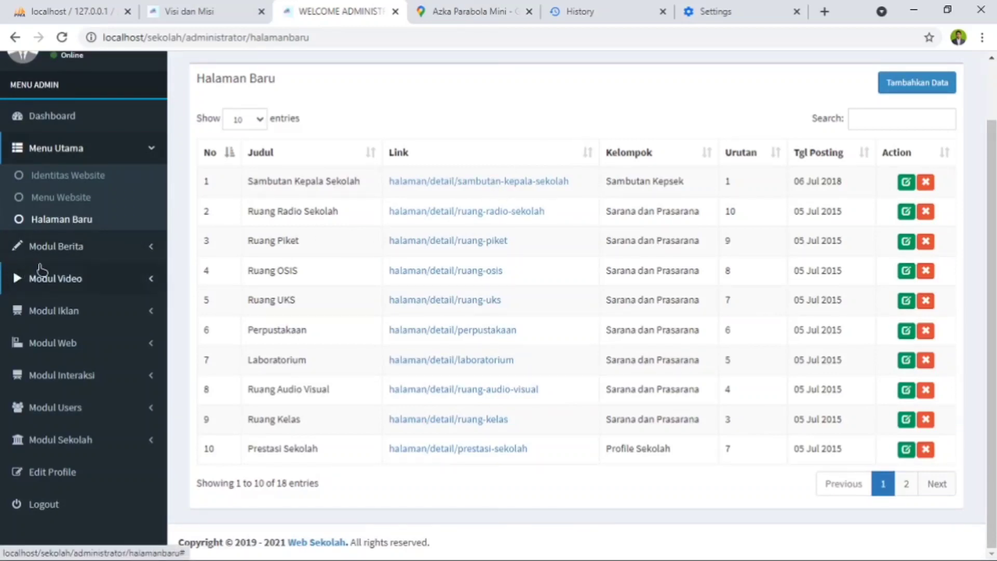
click(77, 254)
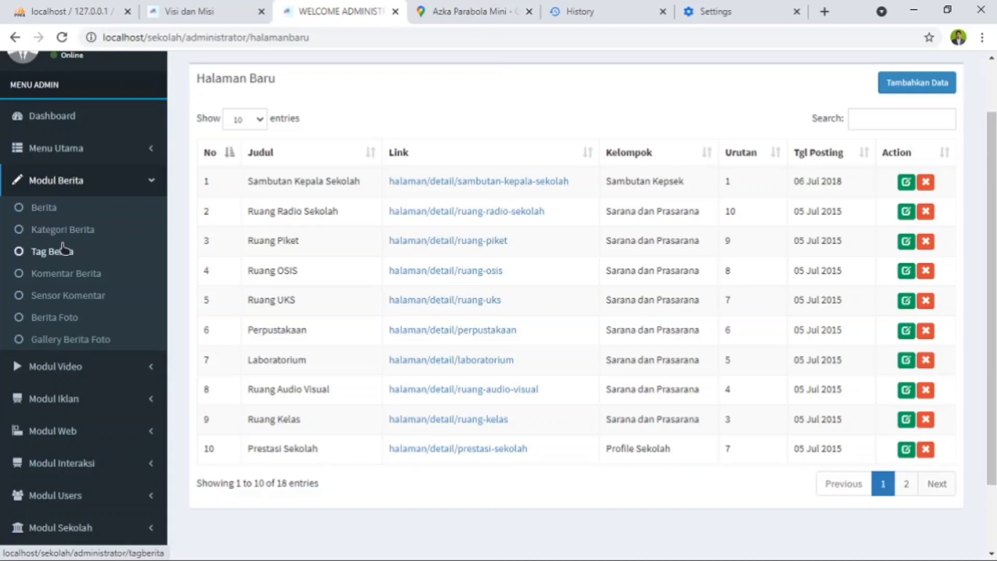
click(57, 229)
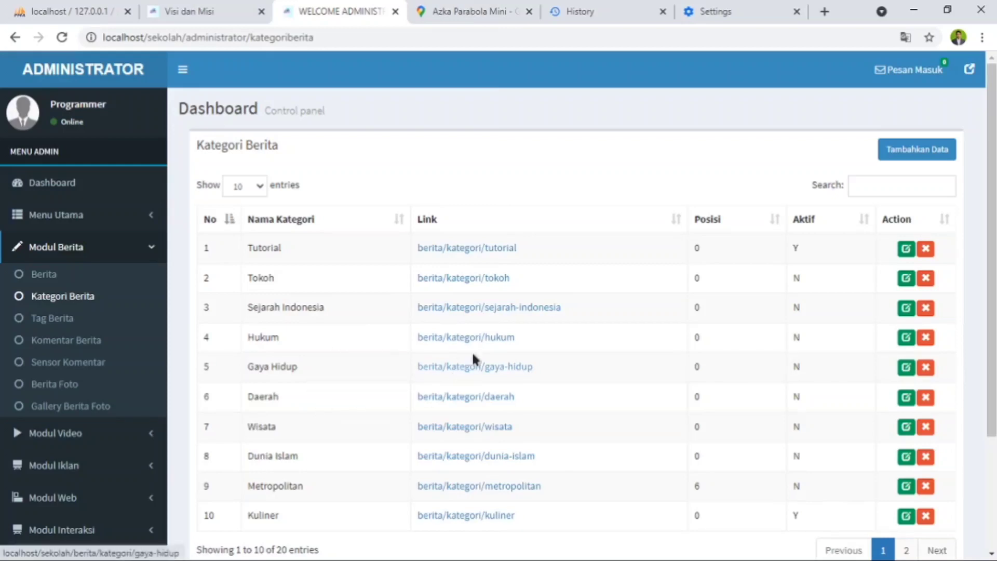
scroll(442, 343, down, 2)
scroll(343, 370, up, 2)
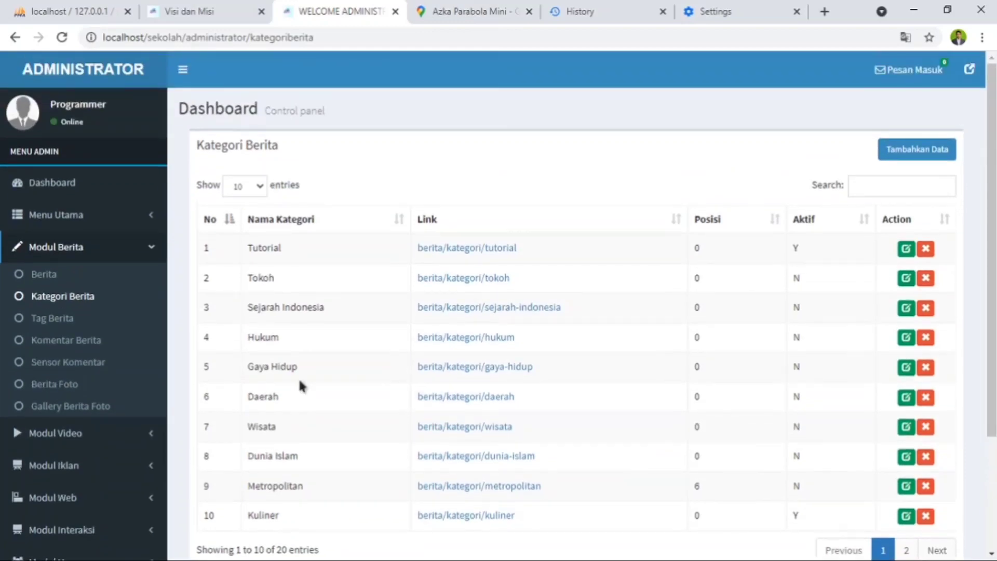
- Start a new news item in the Berita list with the Judul "Berita Pagi ini"
click(47, 273)
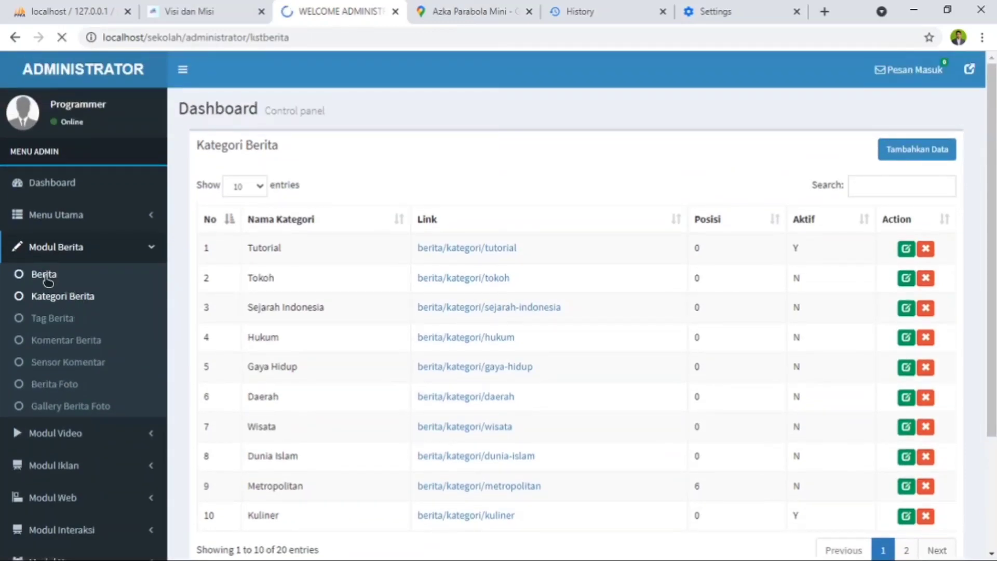
click(909, 150)
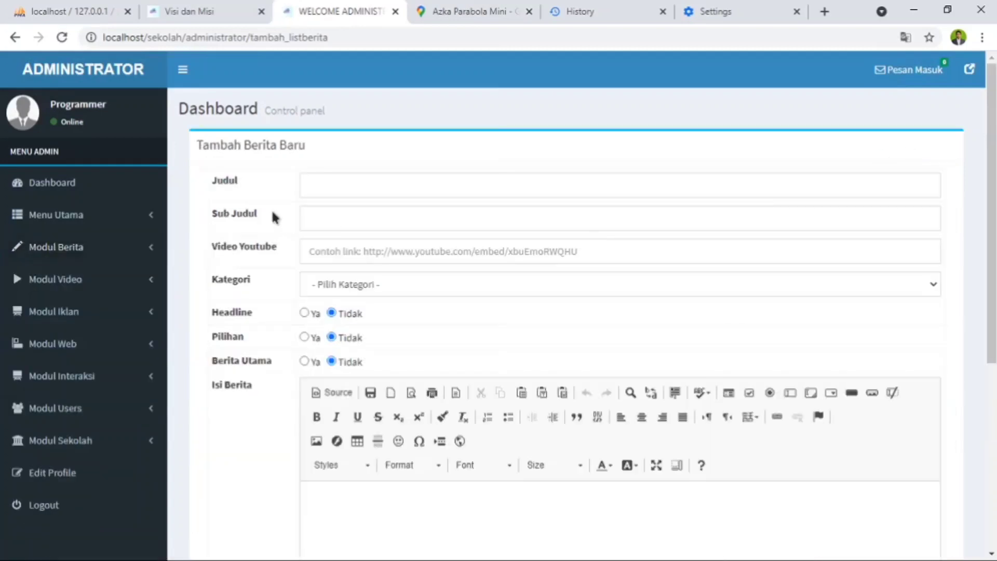
click(411, 176)
text(b)
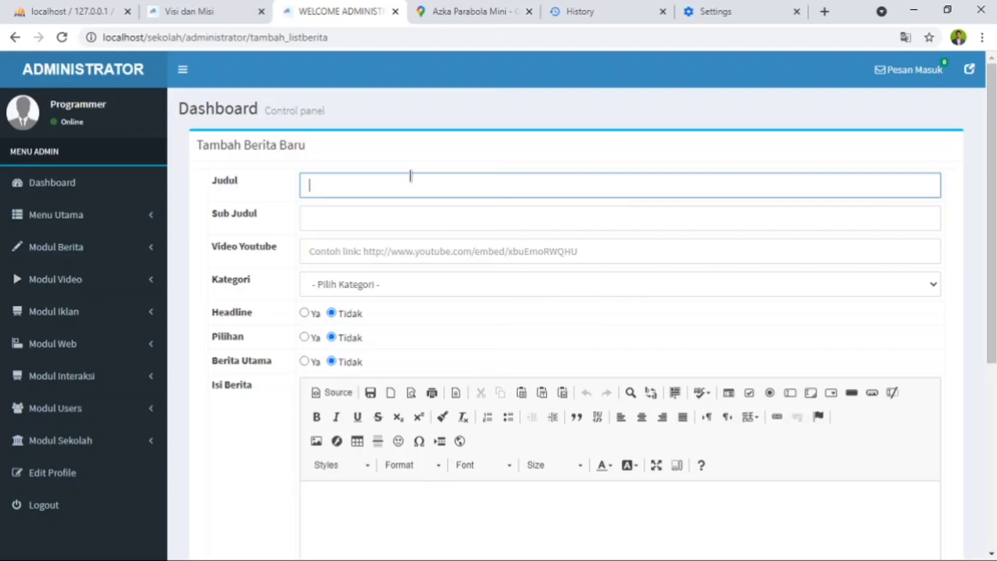
text(erita Pagi ini)
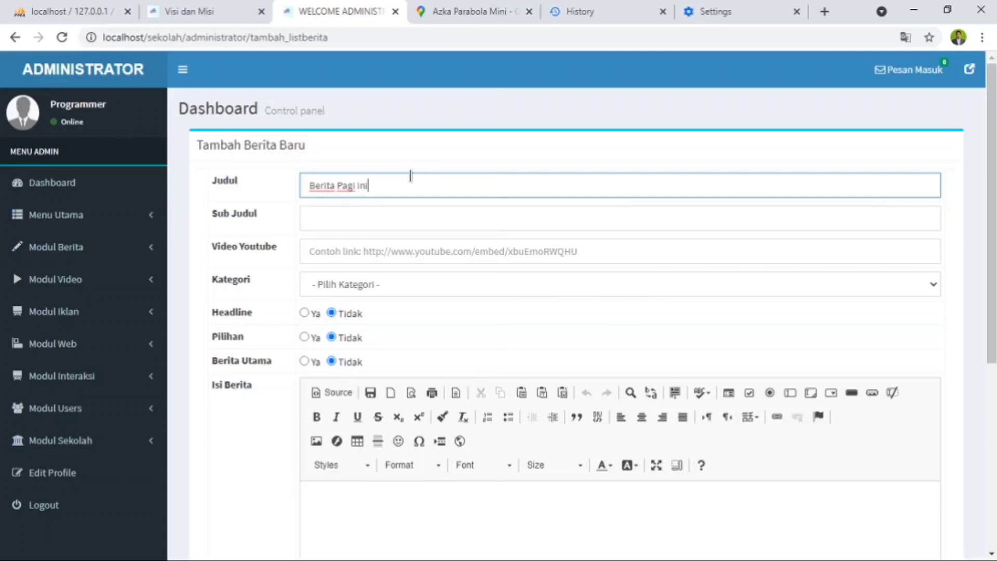
- Leave the Sub Judul empty, set the news item's Kategori to Gaya Hidup and its Headline option to Ya
click(324, 219)
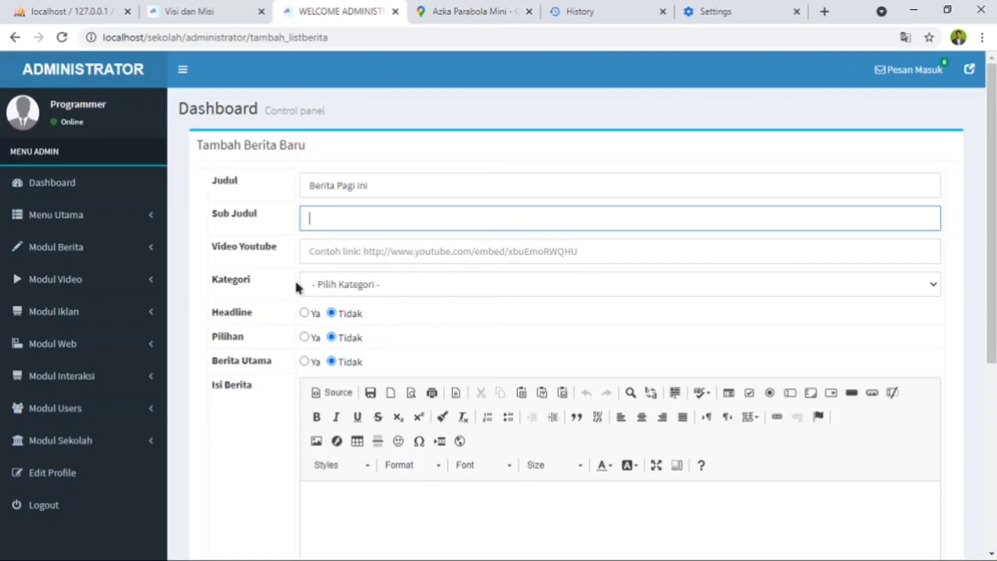
click(343, 282)
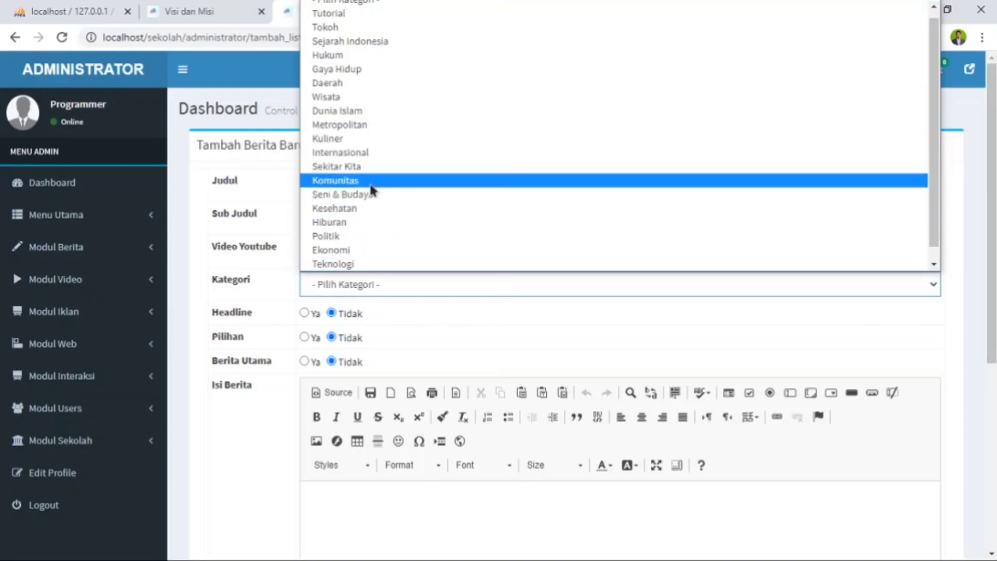
scroll(415, 156, down, 1)
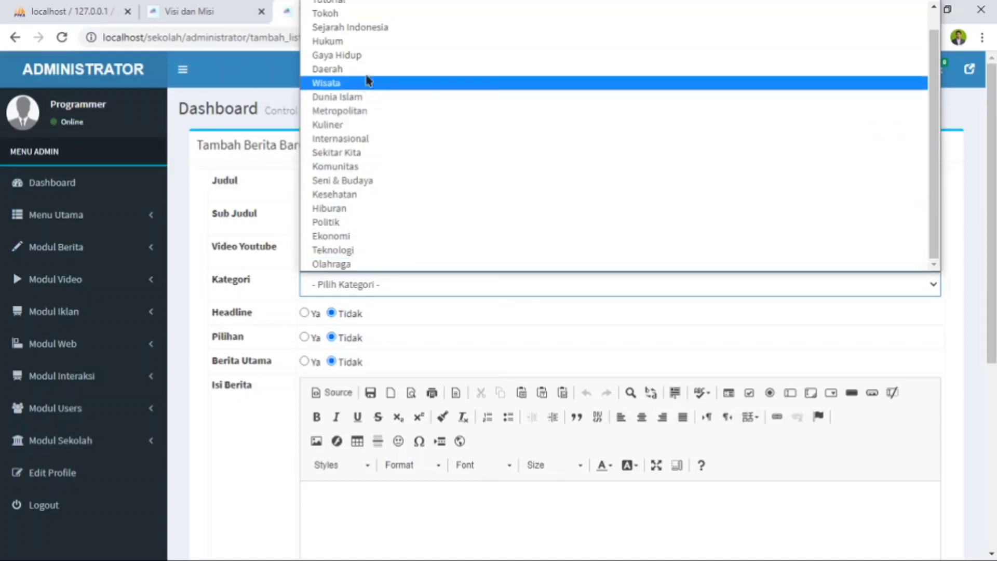
click(386, 56)
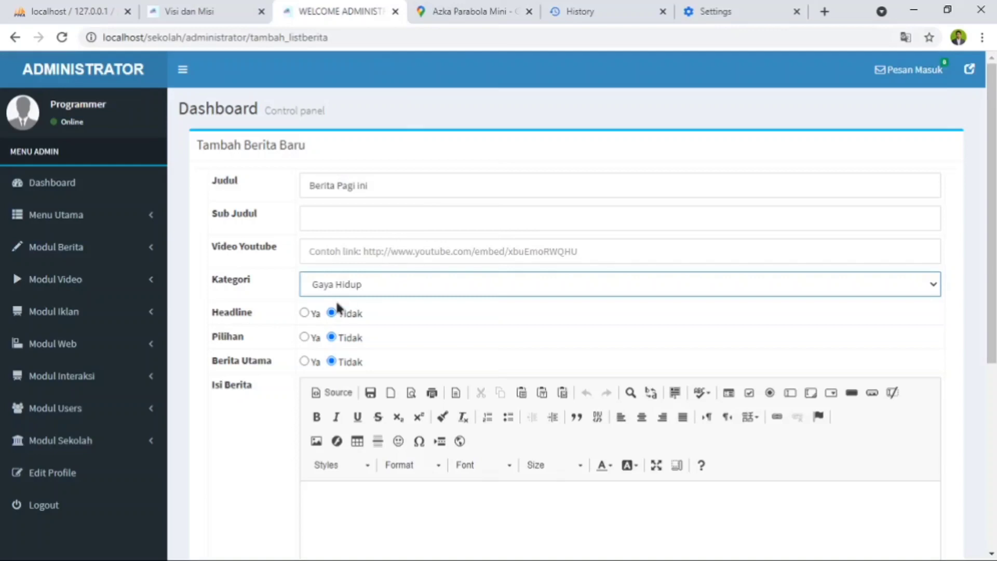
click(305, 313)
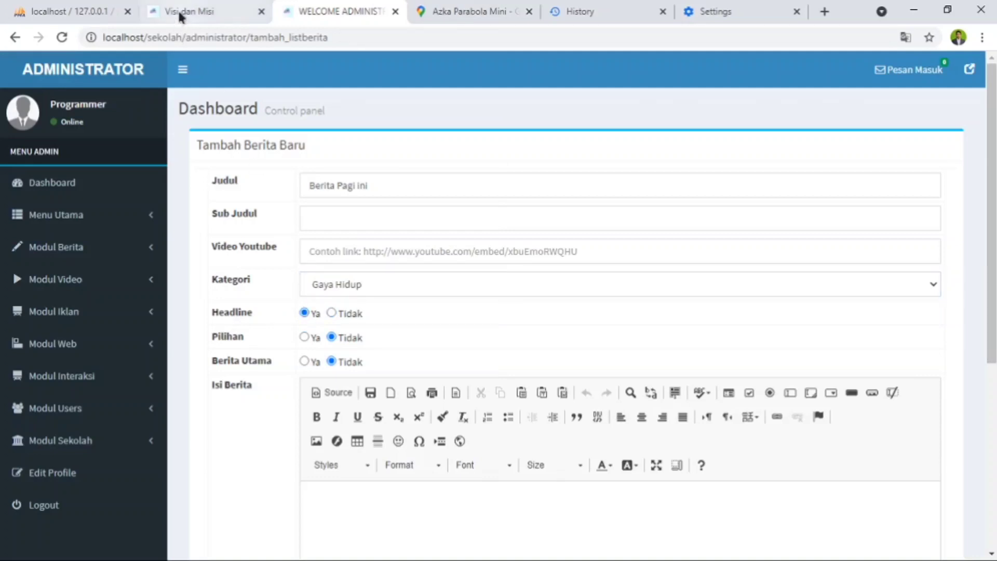
- Check the headline slider on the public school website's homepage, and set the new news item's Pilihan option to Ya
click(182, 13)
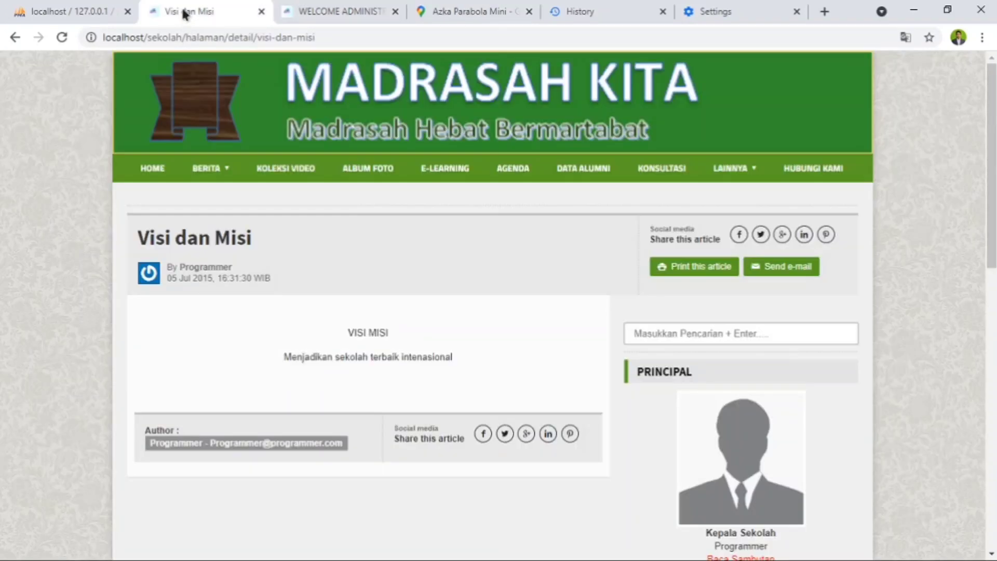
click(161, 175)
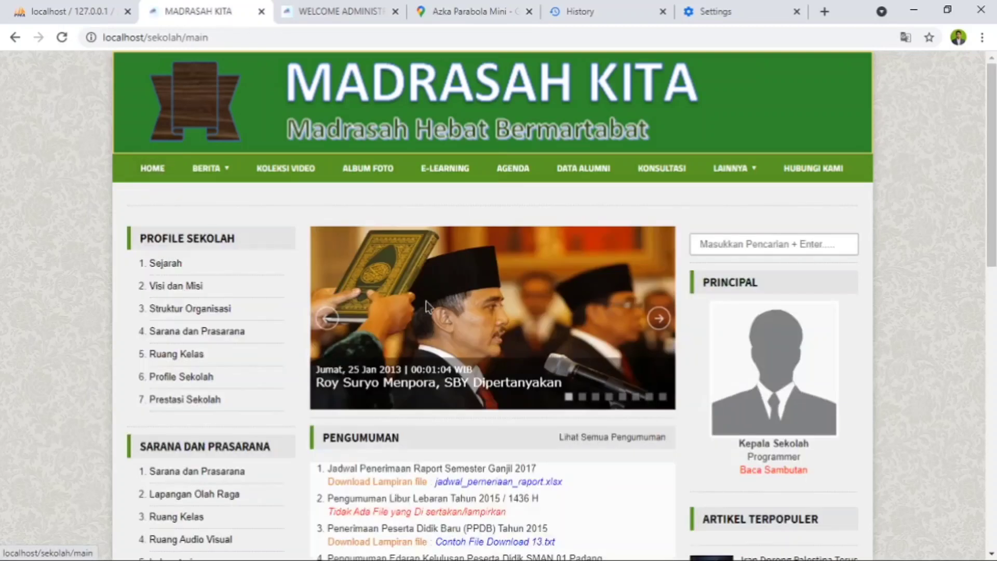
click(661, 319)
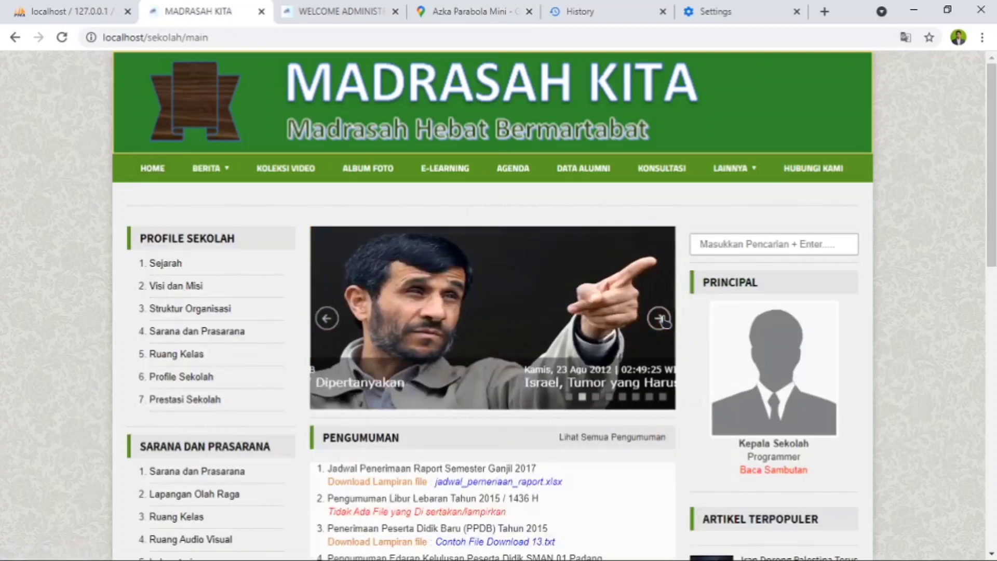
click(661, 320)
click(661, 320)
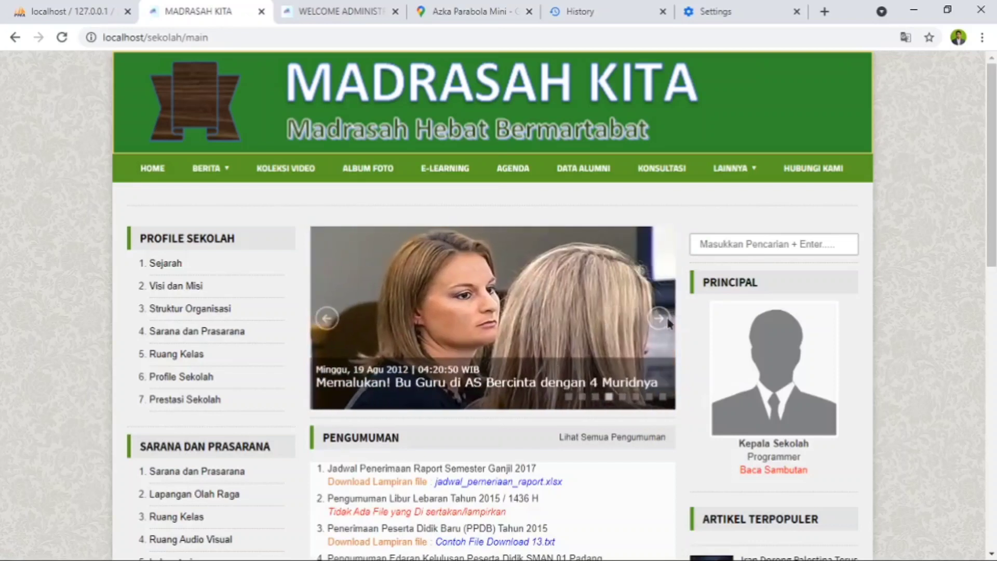
click(354, 10)
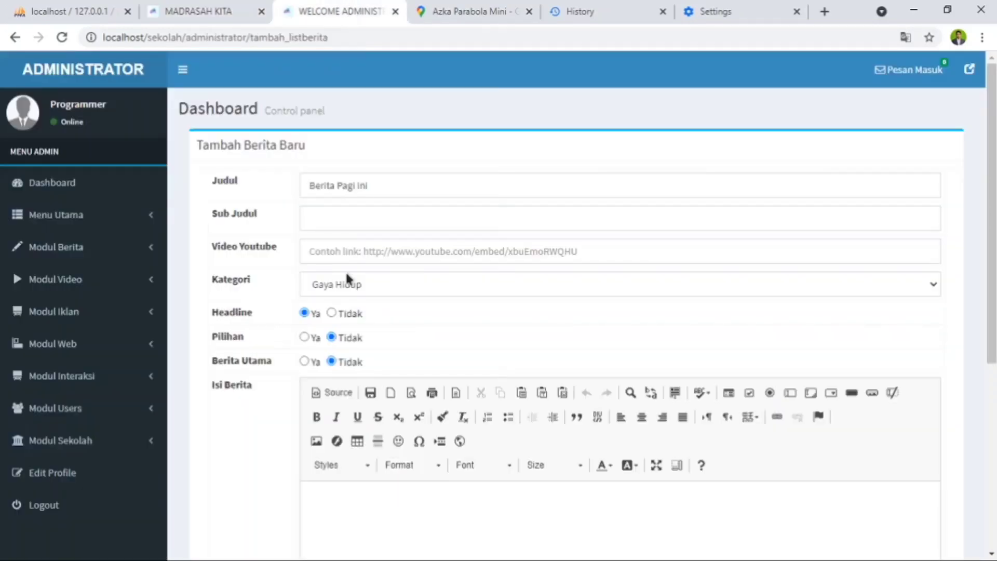
click(305, 338)
- Look through the Pengumuman and Artikel Terbaru sections on the public school website's homepage
click(222, 10)
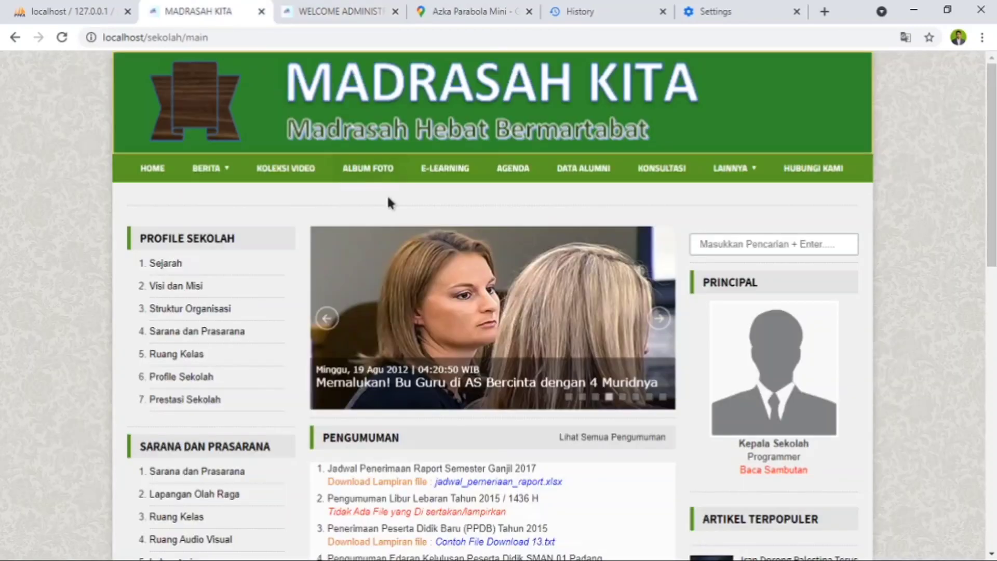
scroll(458, 266, down, 3)
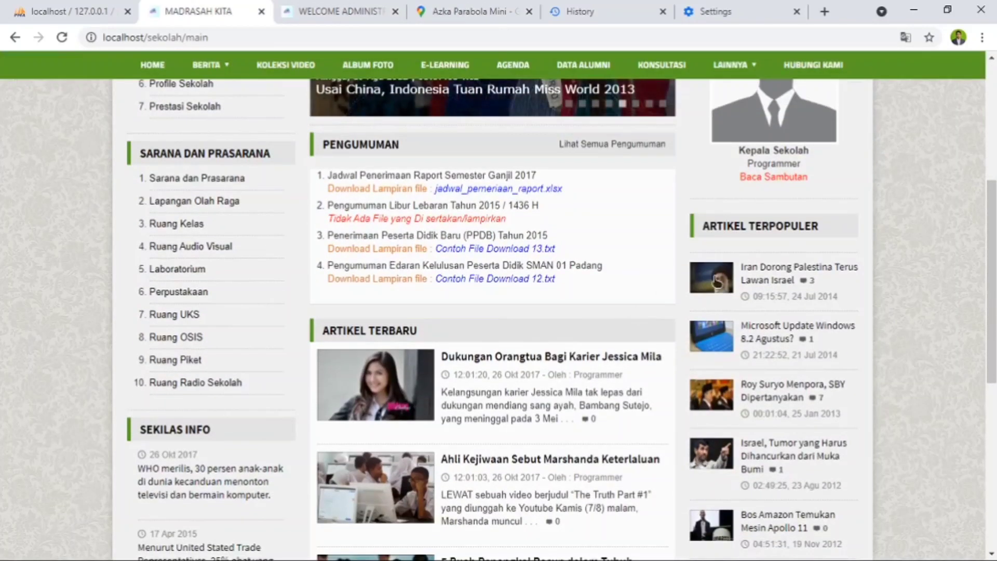
scroll(520, 375, down, 4)
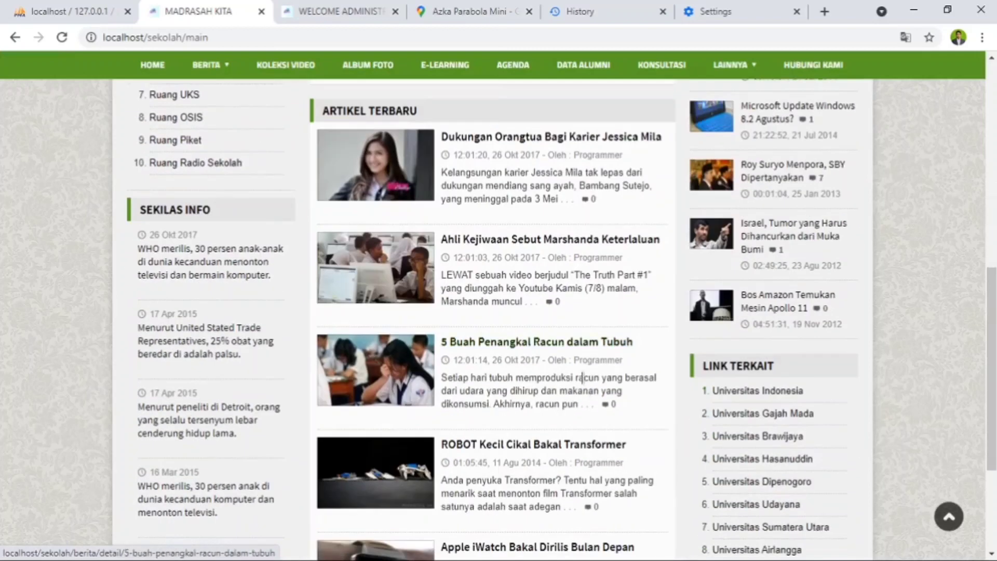
scroll(585, 375, down, 4)
scroll(609, 393, up, 5)
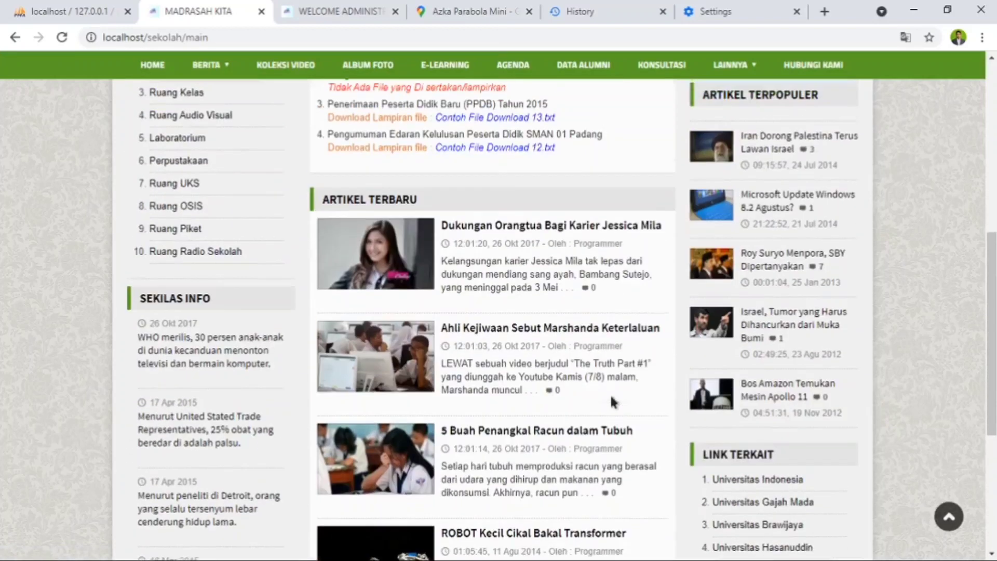
scroll(511, 335, up, 3)
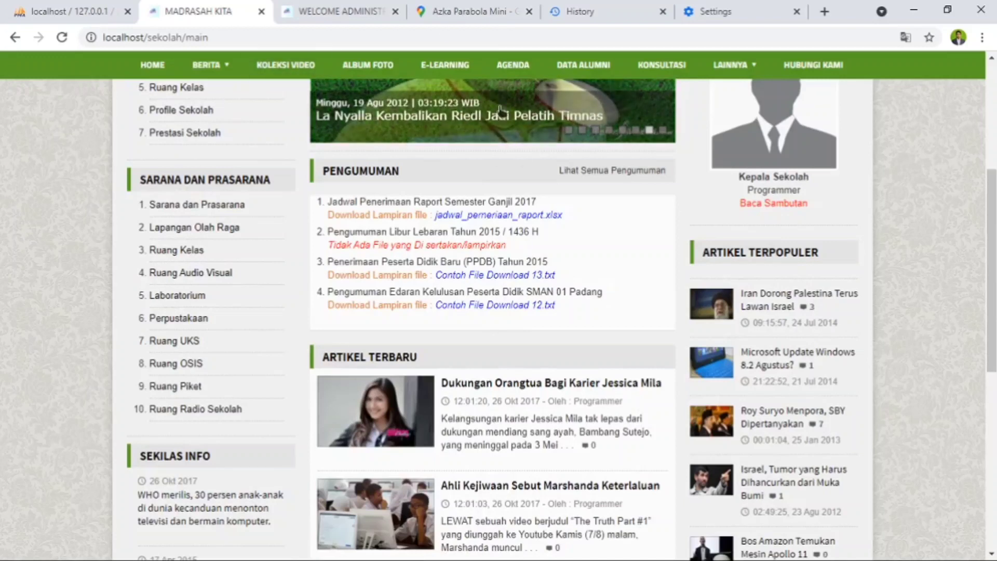
- Set the new news item's Berita Utama option to Ya and enter "Pagi ini ada berita terbaru" as its Isi Berita
click(346, 11)
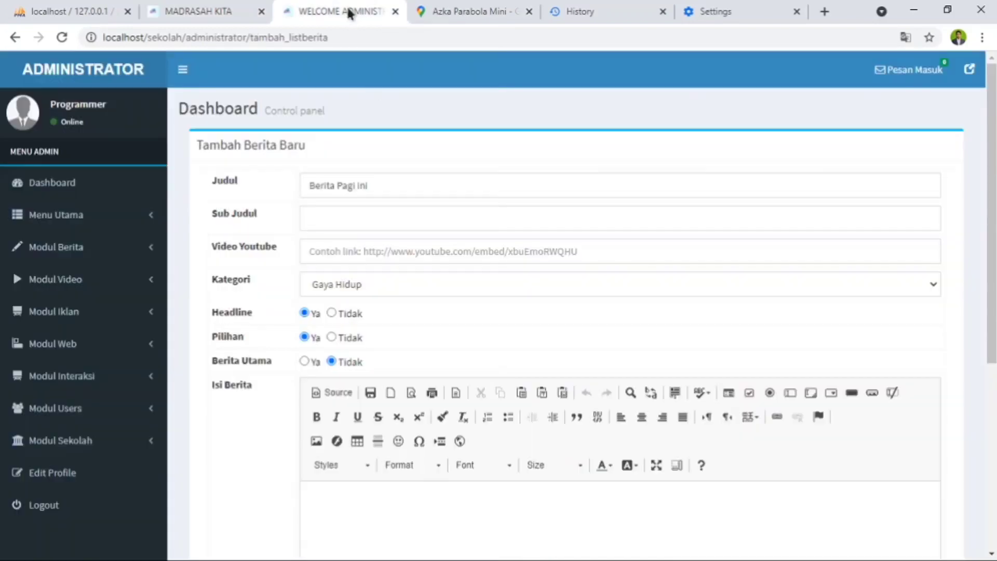
click(304, 362)
scroll(391, 319, down, 3)
click(467, 379)
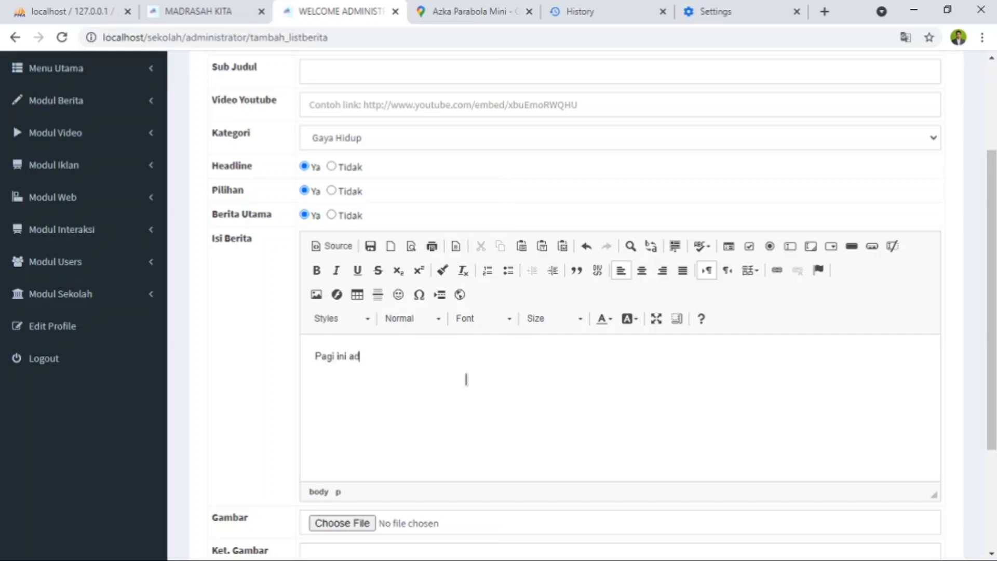
text(berita terbaru)
- Attach the picture "syarat evaluasi kurikulum.JPG" from the Pictures folder as the news item's Gambar
scroll(403, 445, down, 3)
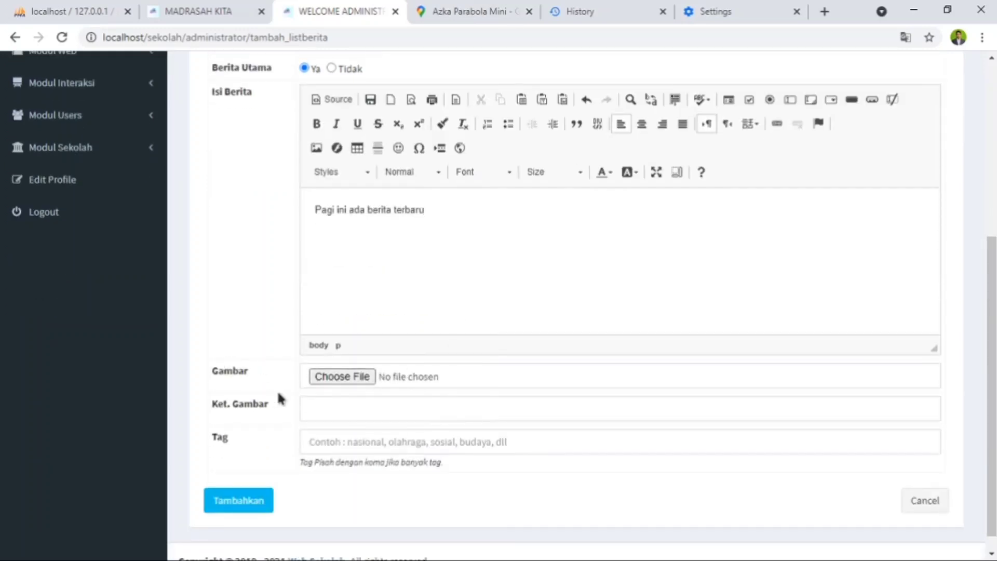
click(330, 377)
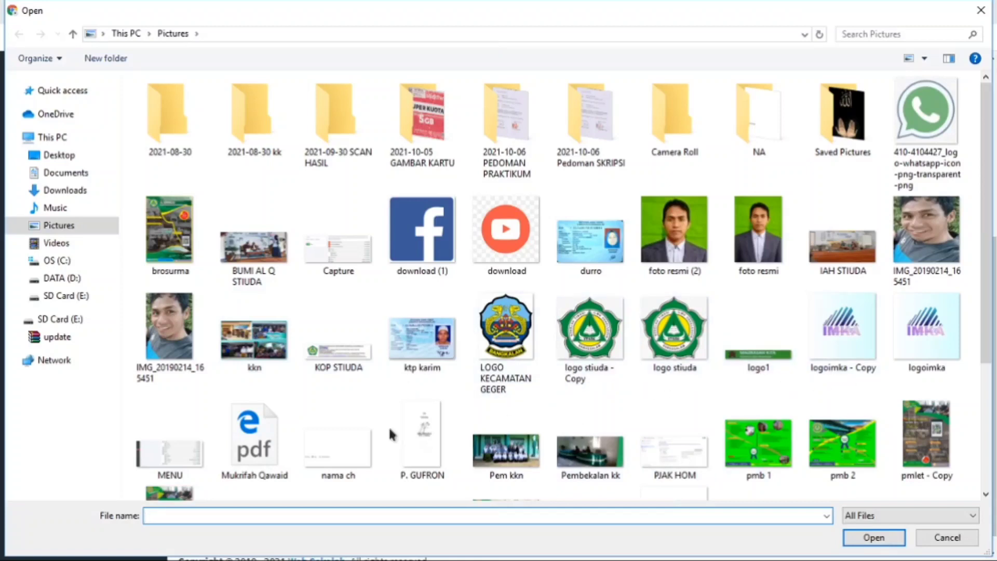
scroll(877, 352, down, 3)
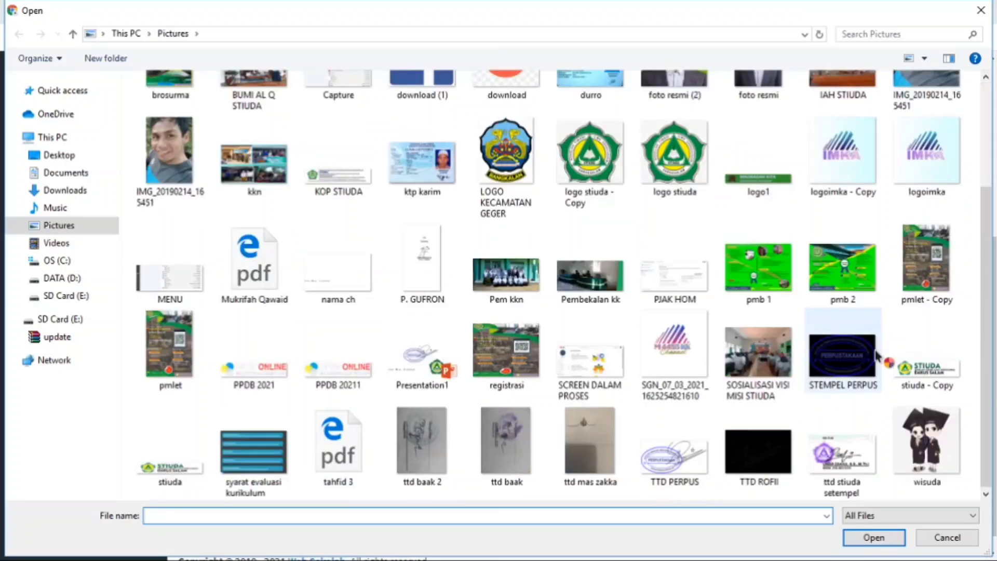
click(250, 467)
click(867, 538)
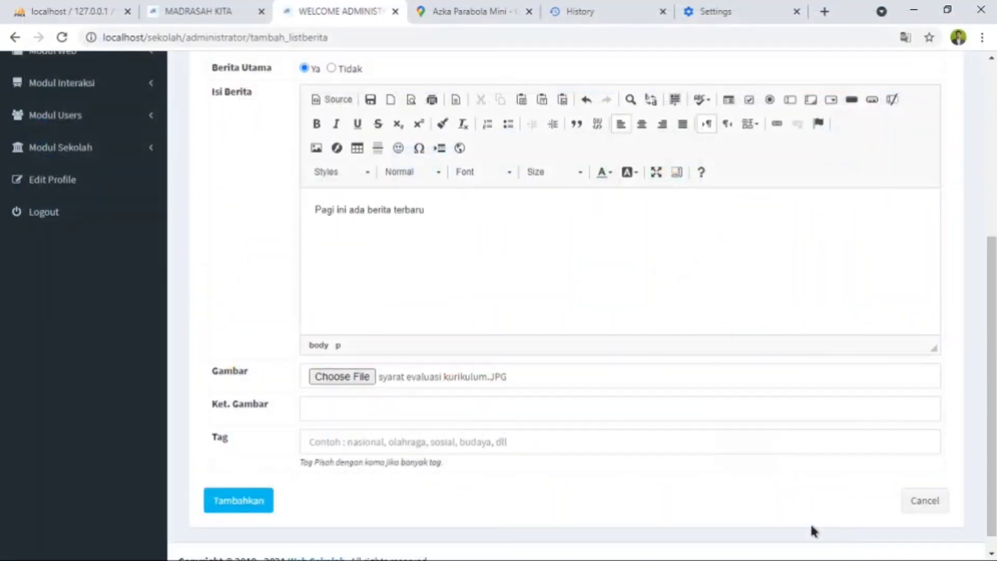
- Leave Ket. Gambar empty, enter "Sekolah," as the Tag and add the news item
click(393, 407)
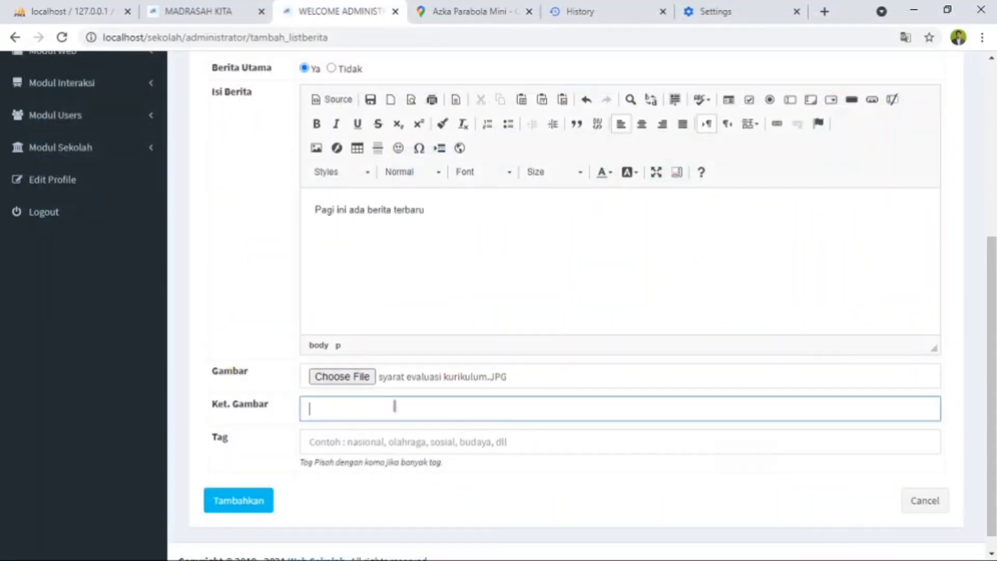
click(355, 443)
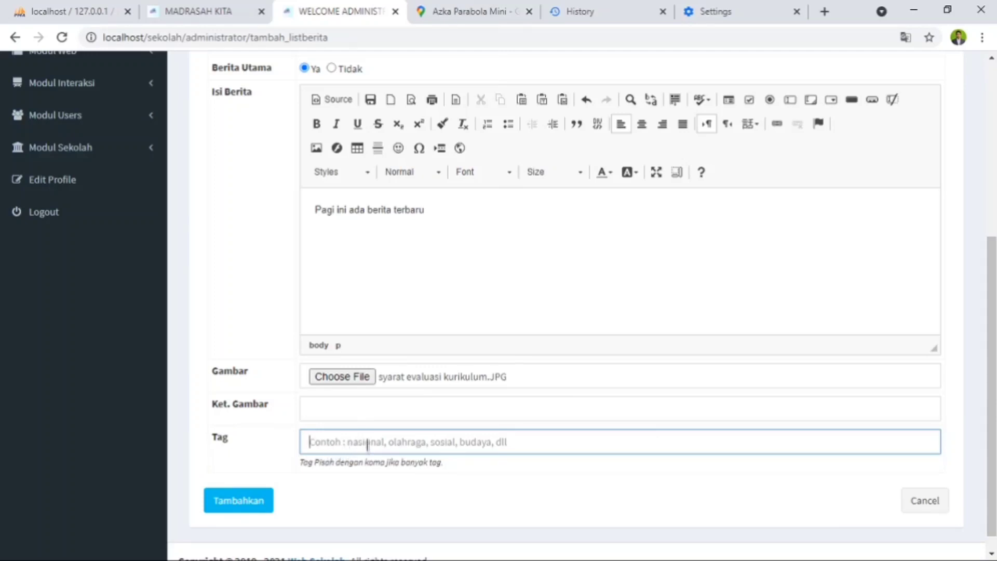
text(sekolah,)
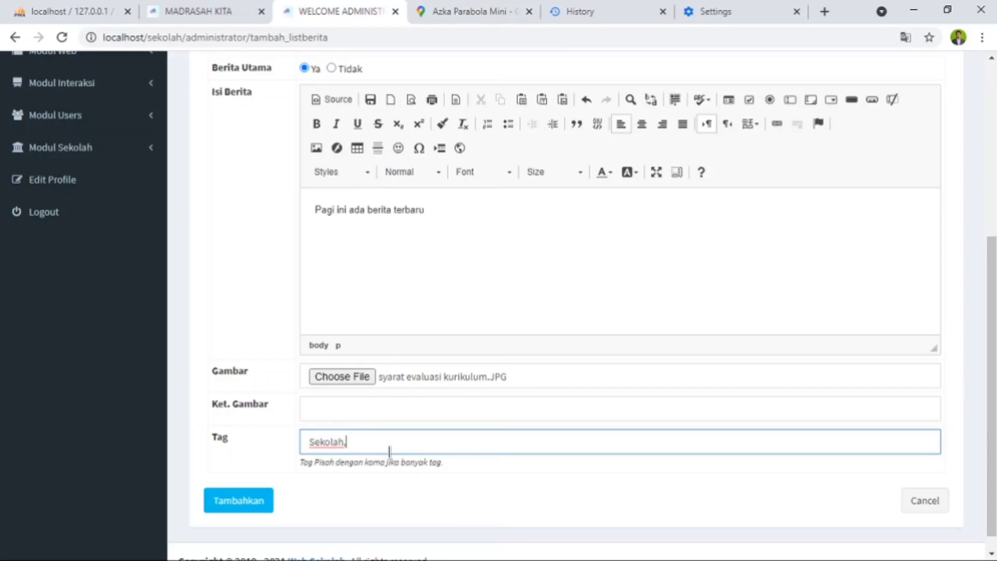
click(238, 503)
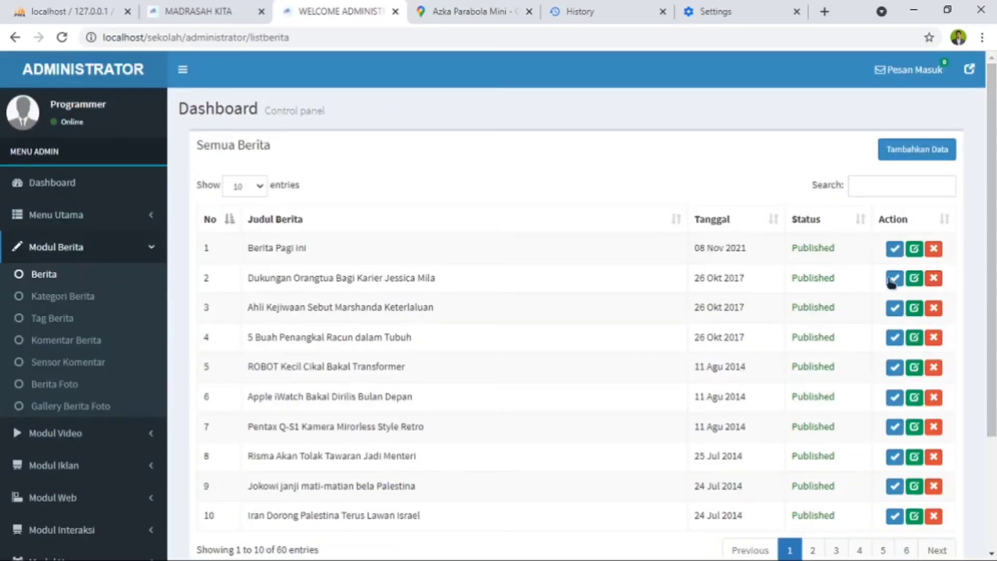
- Reload the public school website's homepage and look through its headline slides for the "Berita Pagi ini" news item
click(224, 16)
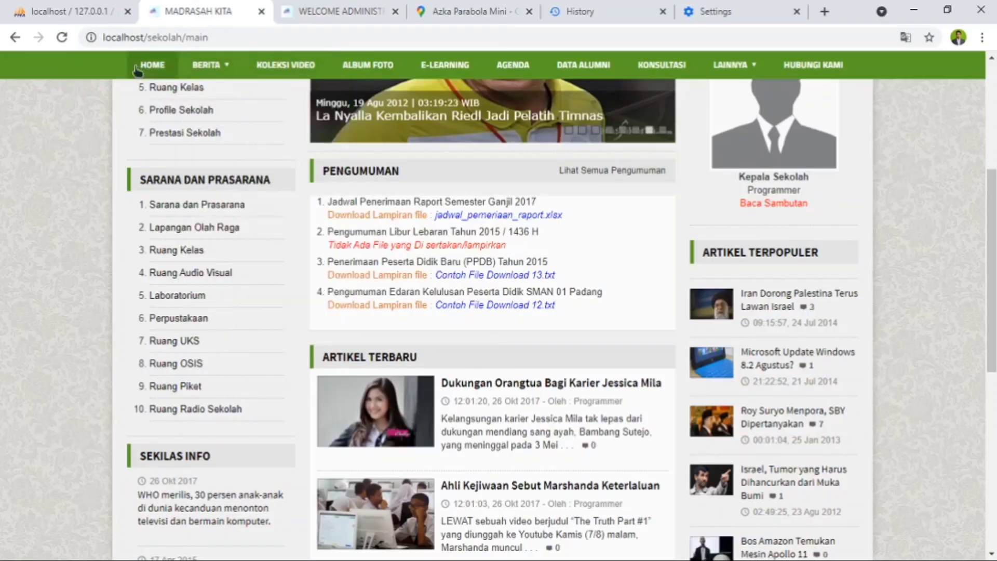
click(62, 38)
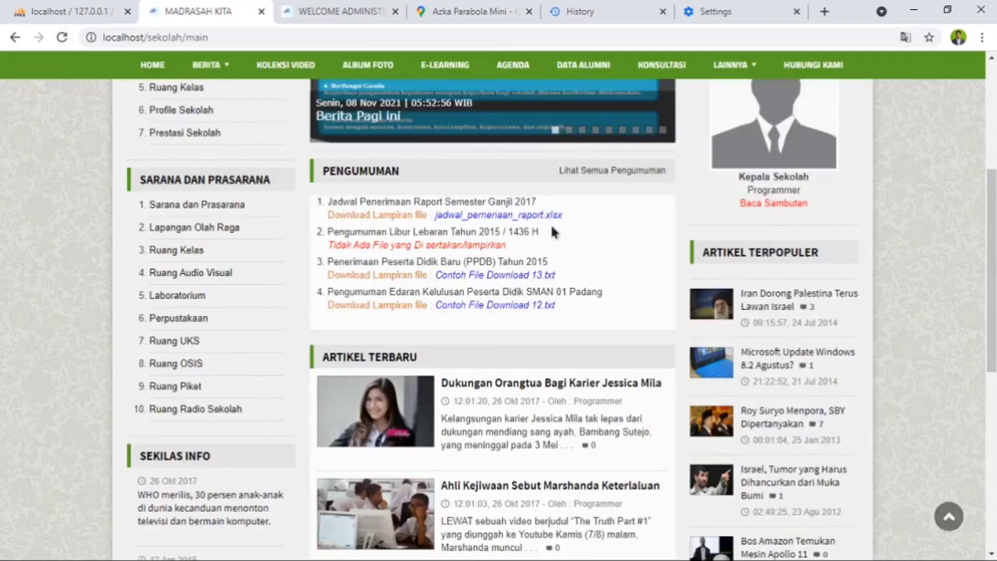
scroll(466, 220, up, 1)
scroll(511, 323, down, 1)
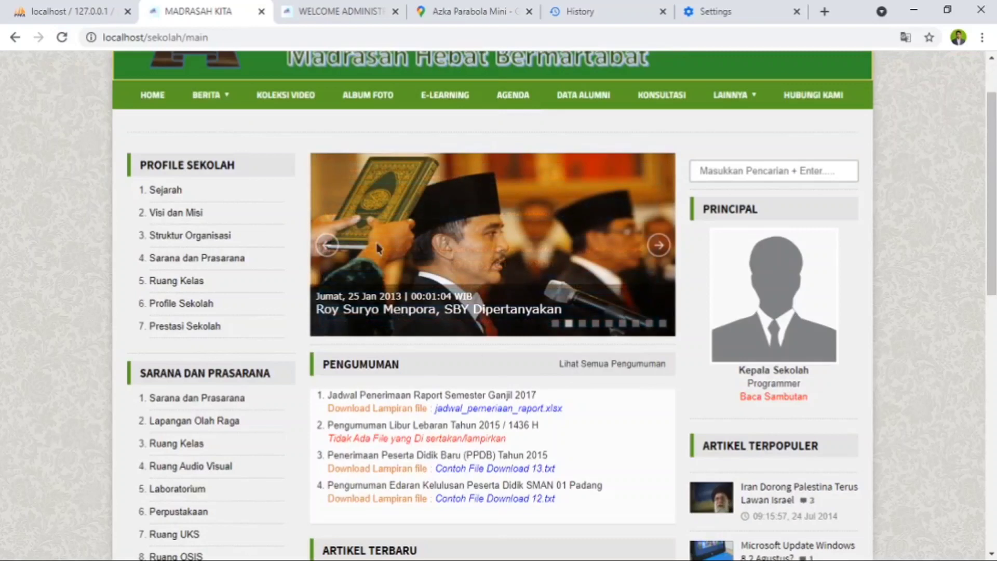
click(660, 247)
click(660, 247)
click(660, 246)
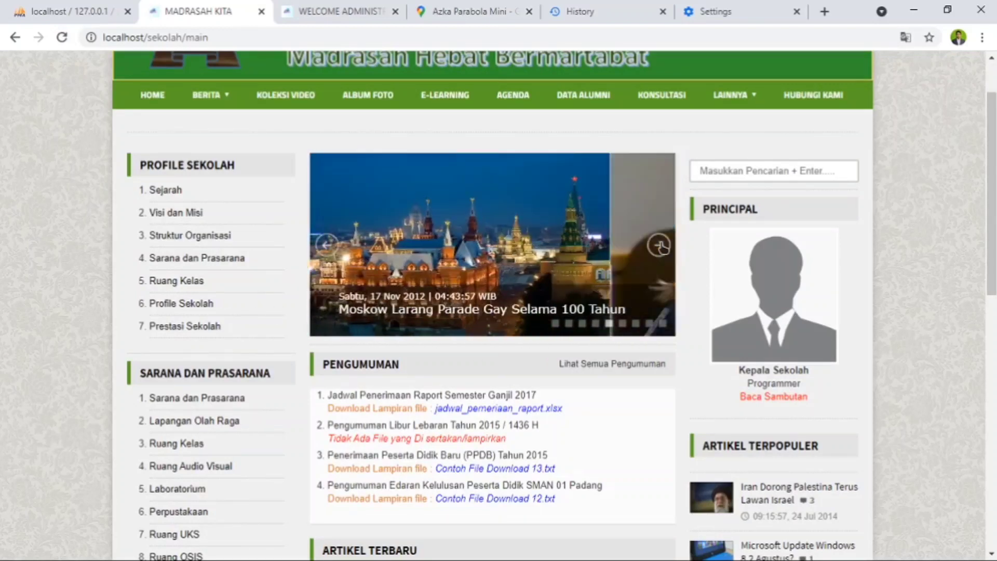
click(659, 247)
click(660, 247)
click(659, 246)
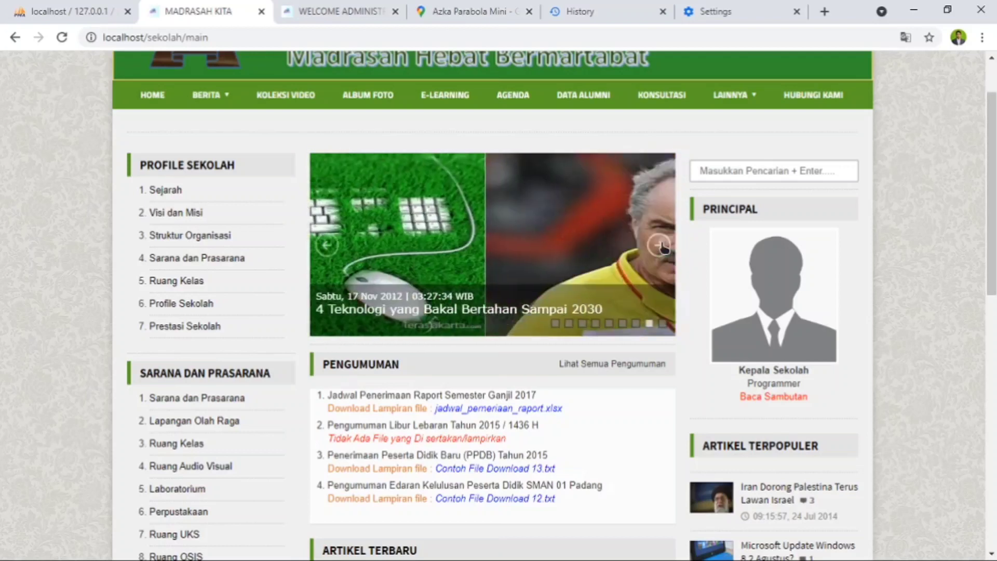
click(660, 246)
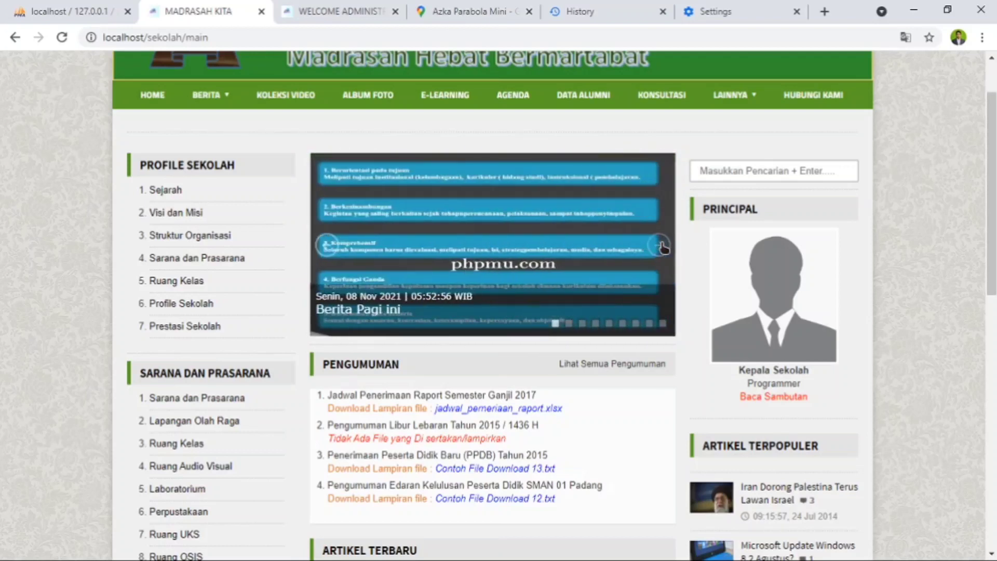
click(659, 245)
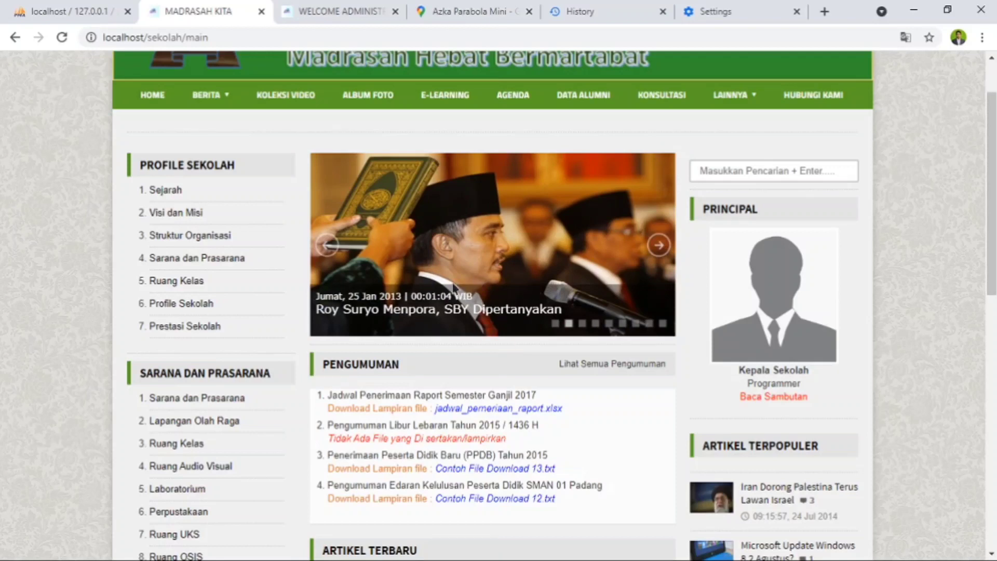
scroll(476, 290, up, 1)
scroll(476, 291, down, 3)
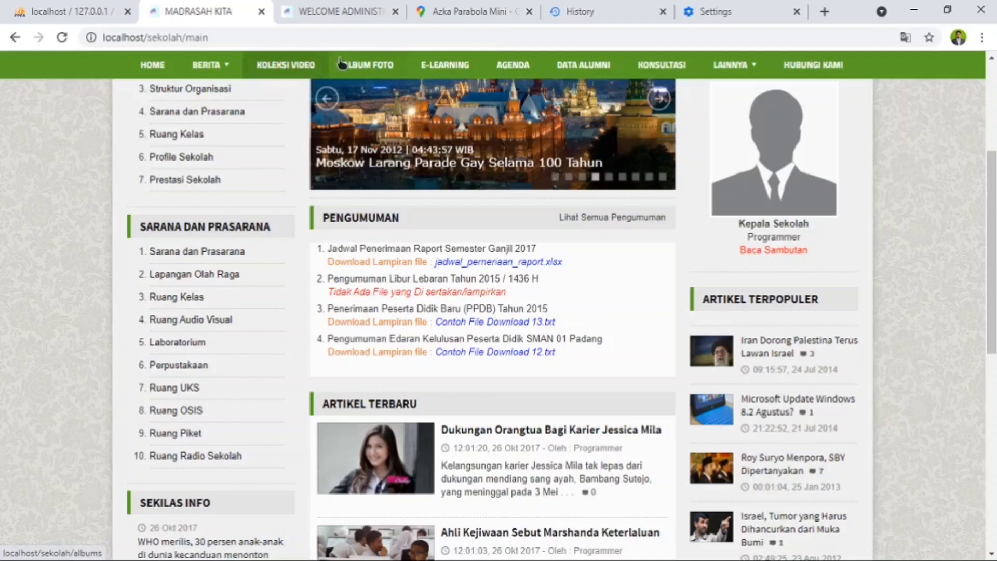
- Return to the administrator site and look through the Tag Berita list in Modul Berita
click(335, 12)
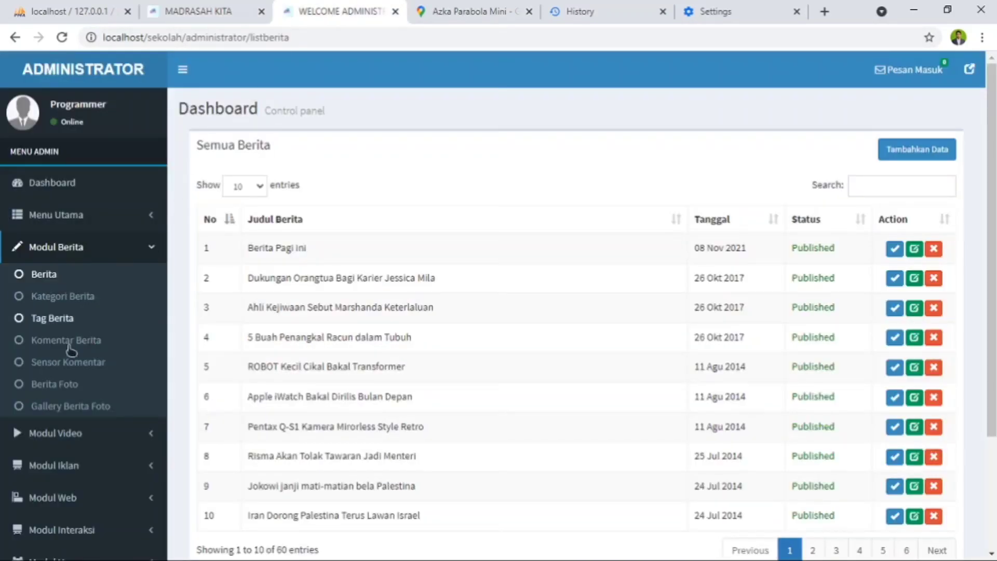
click(54, 325)
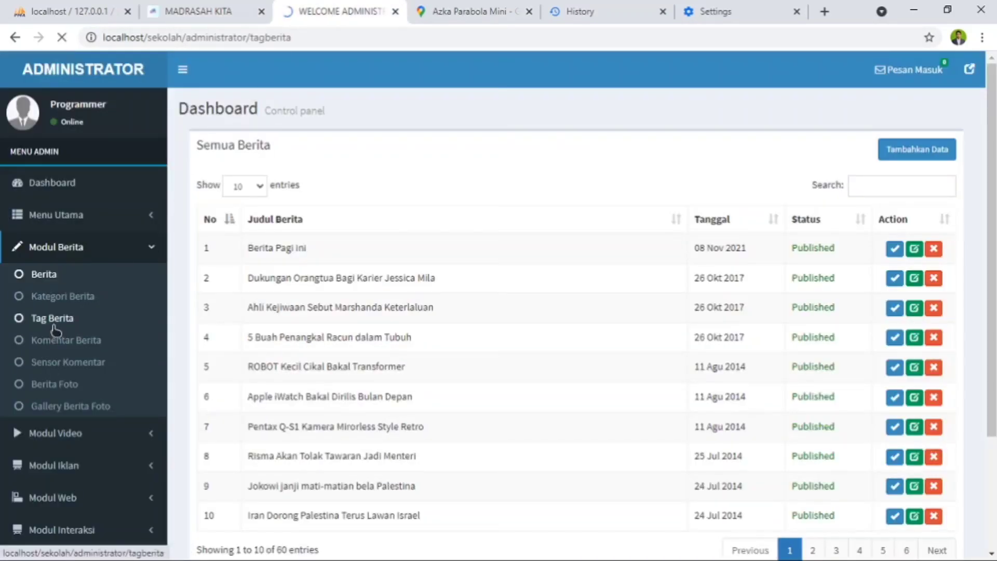
scroll(506, 292, down, 3)
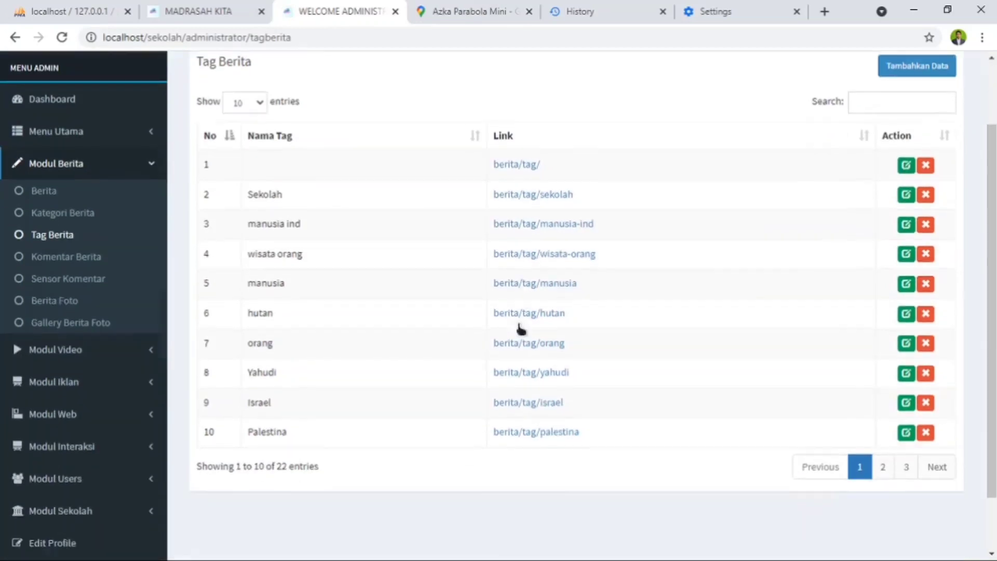
scroll(488, 417, up, 3)
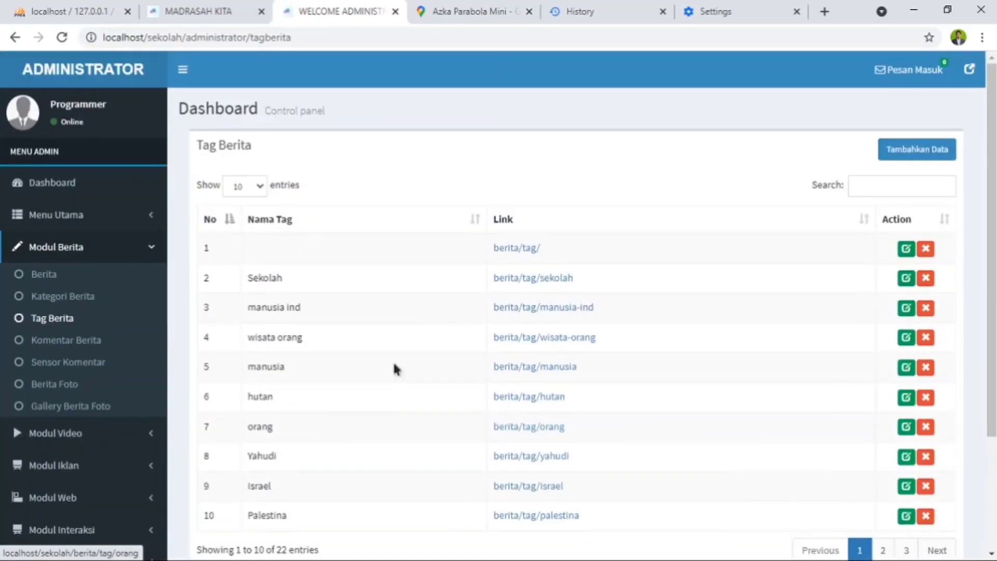
- Look through the Komentar Berita list in Modul Berita
click(64, 347)
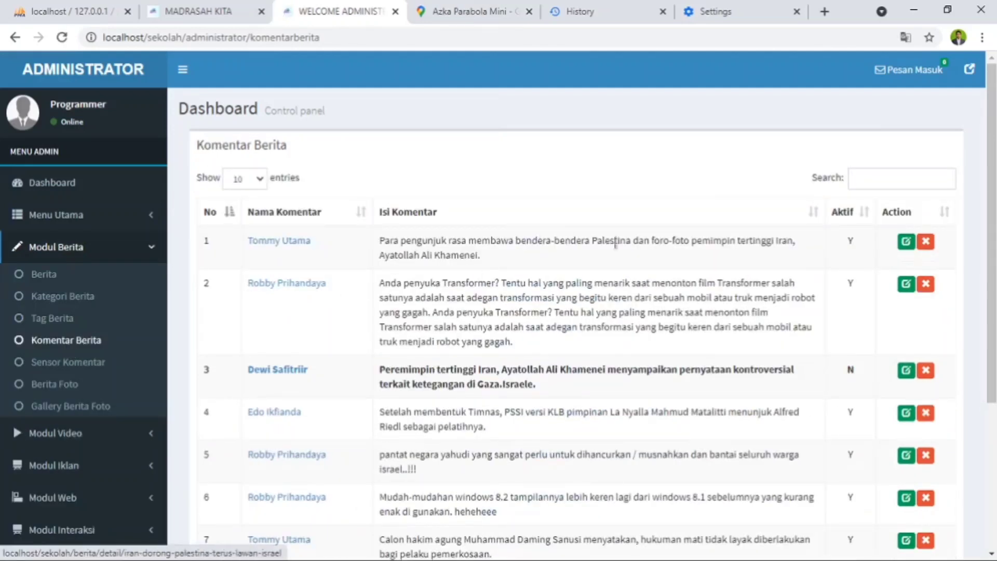
scroll(616, 243, down, 4)
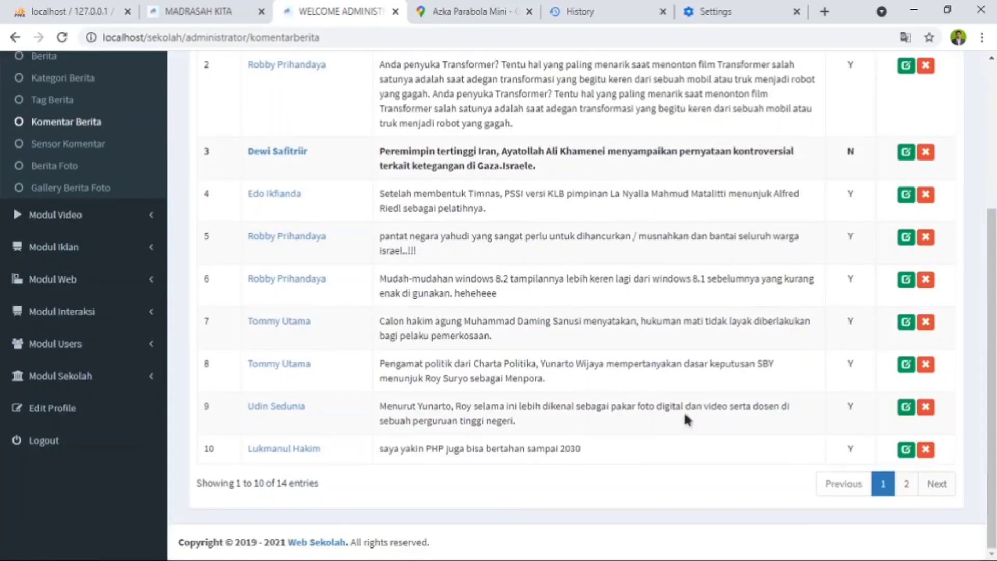
scroll(686, 419, up, 4)
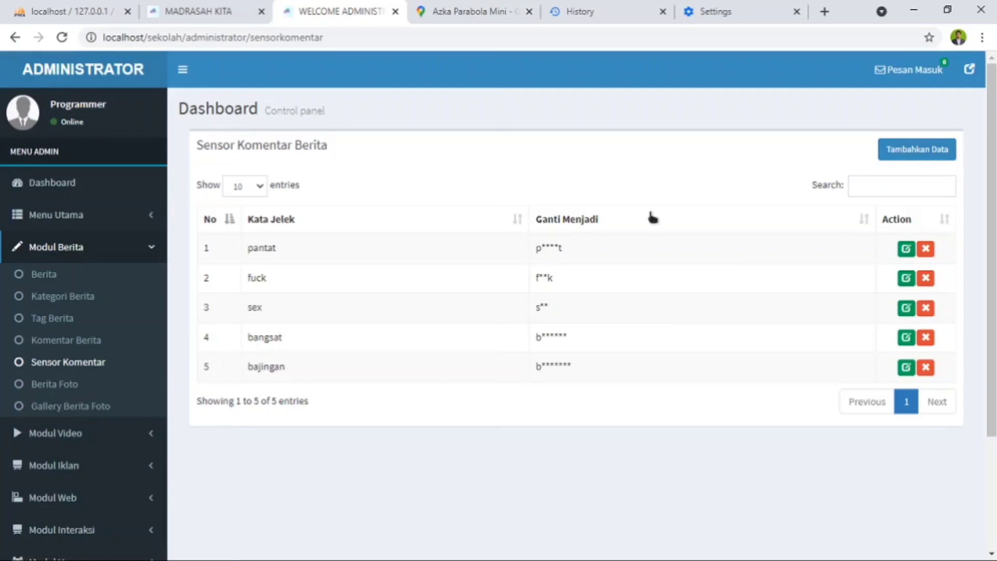
- Look through the Berita Foto album list in Modul Berita and compare it with the public website's Album Foto page
click(50, 383)
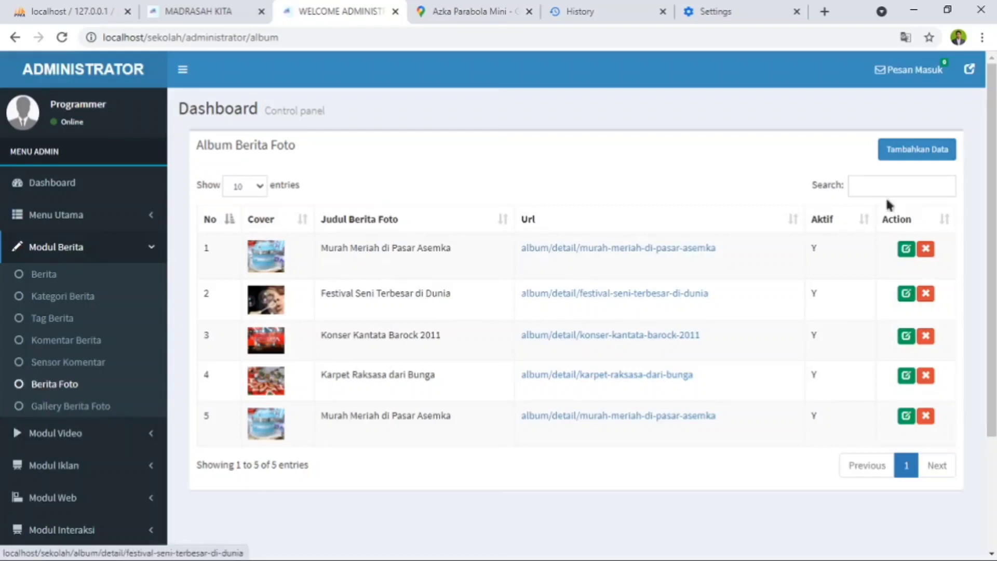
click(220, 13)
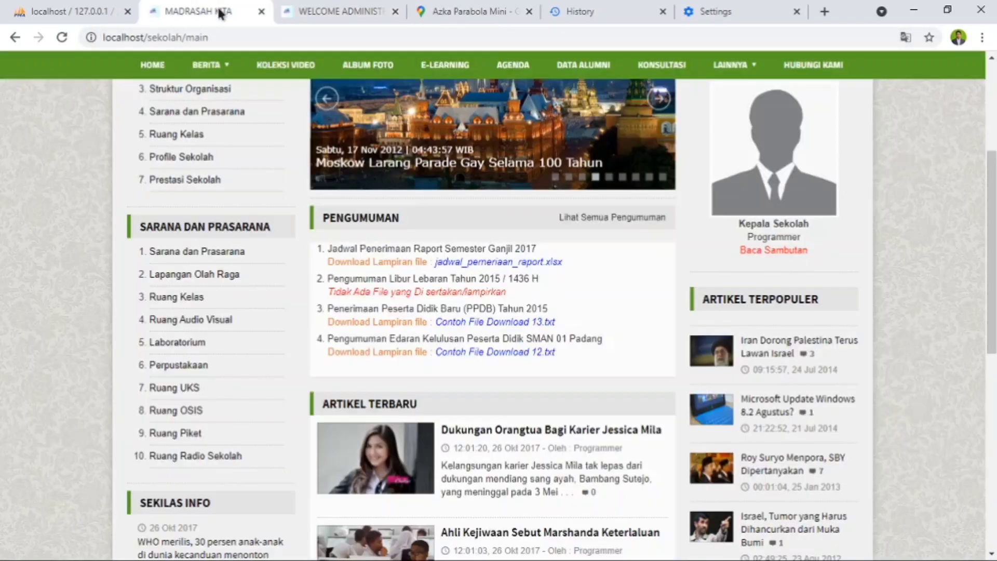
click(374, 66)
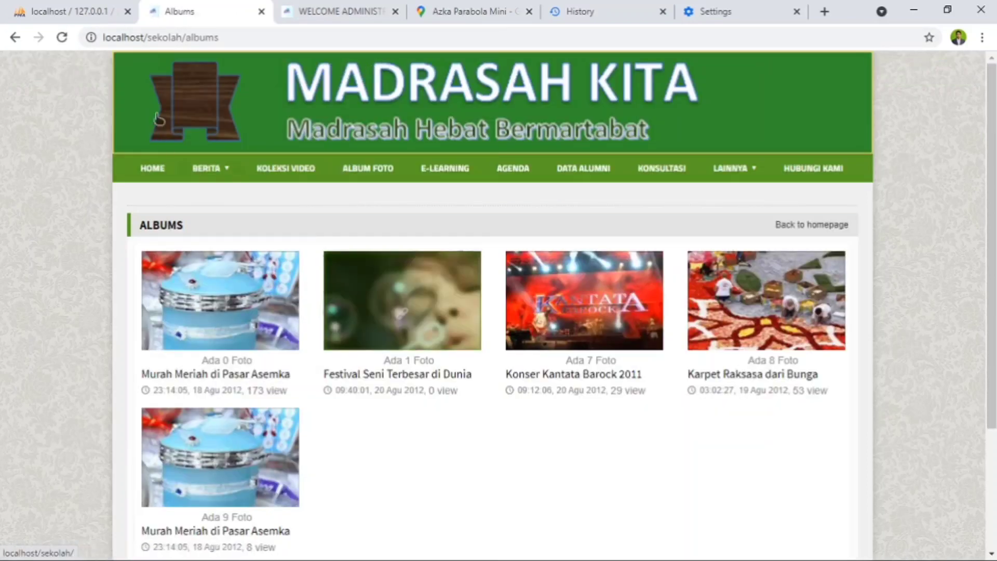
click(335, 6)
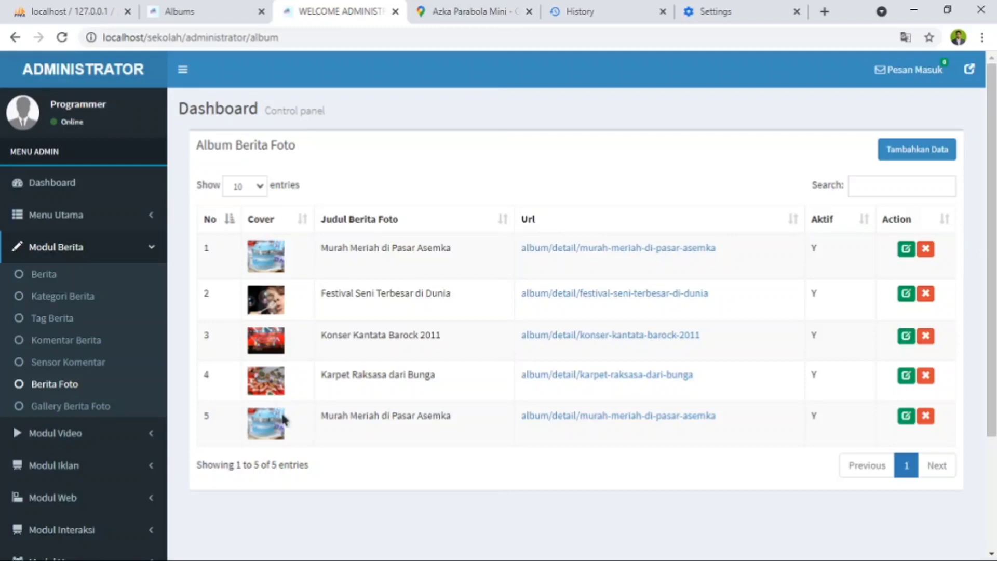
click(201, 7)
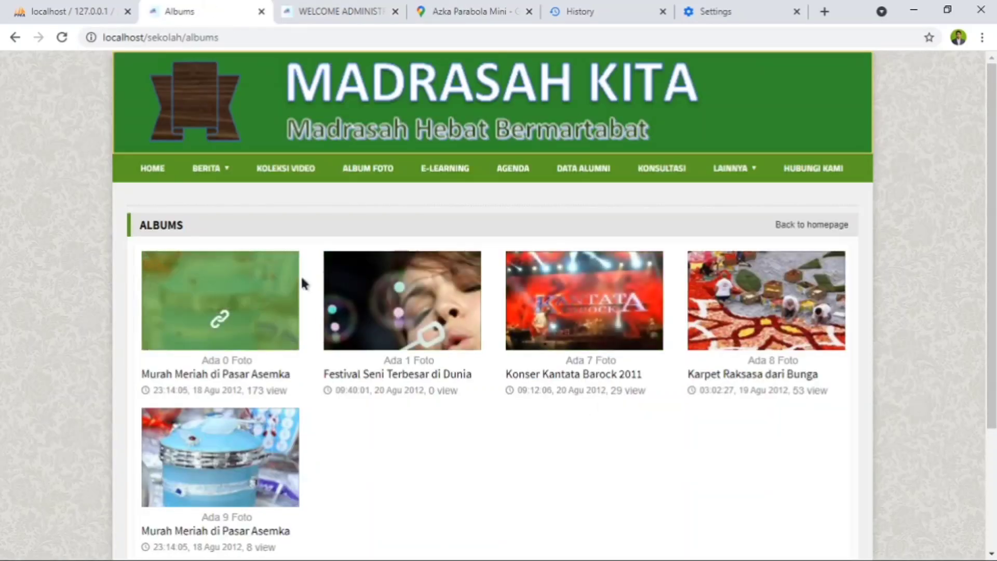
- Look through the Gallery Berita Foto list on the administrator site and check it against the public website's albums
click(362, 12)
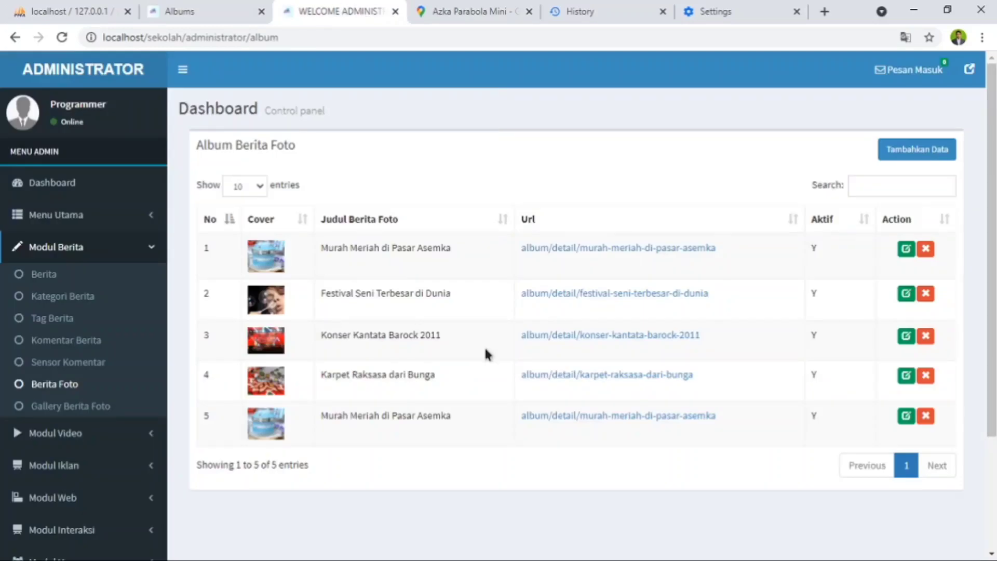
click(67, 415)
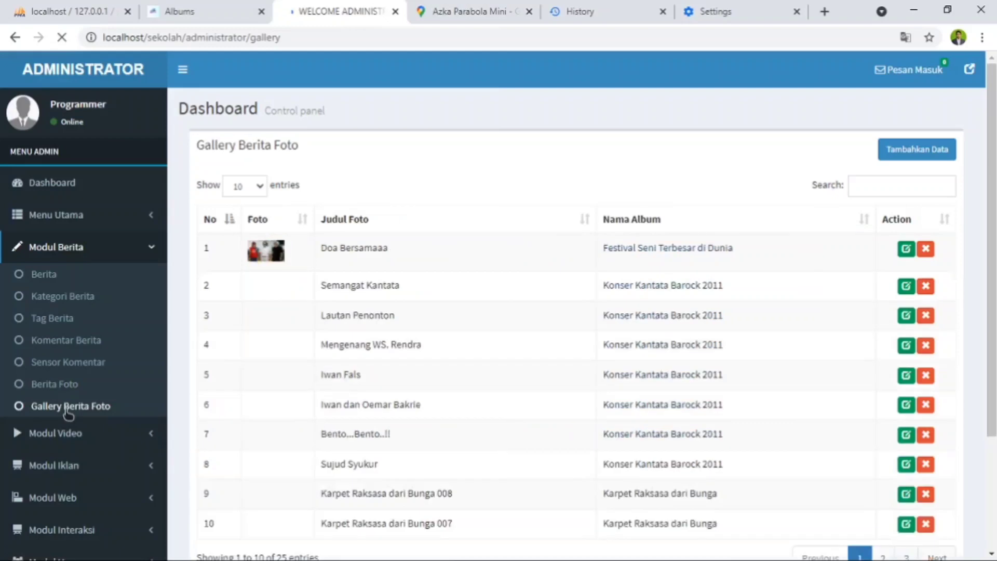
scroll(654, 306, down, 3)
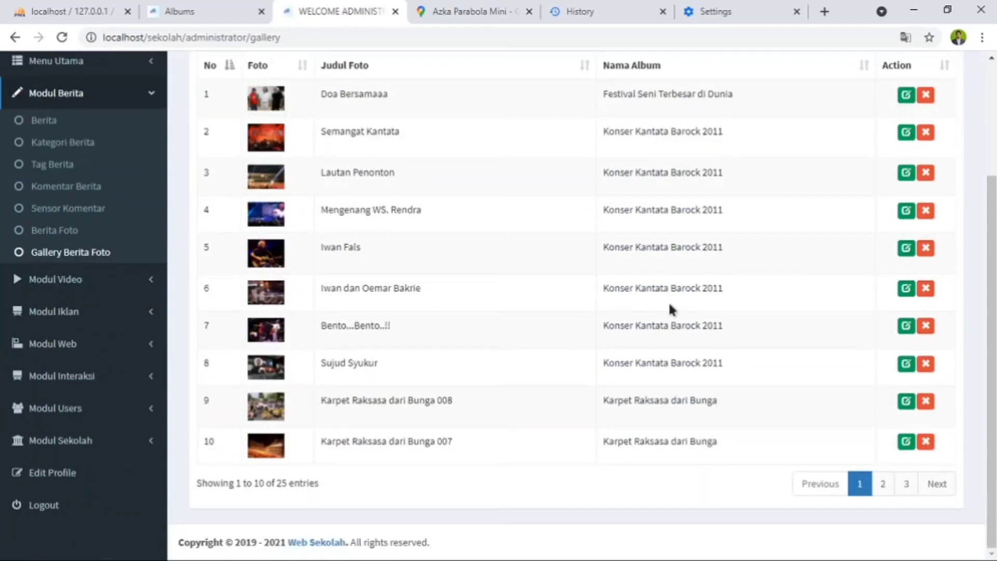
click(223, 14)
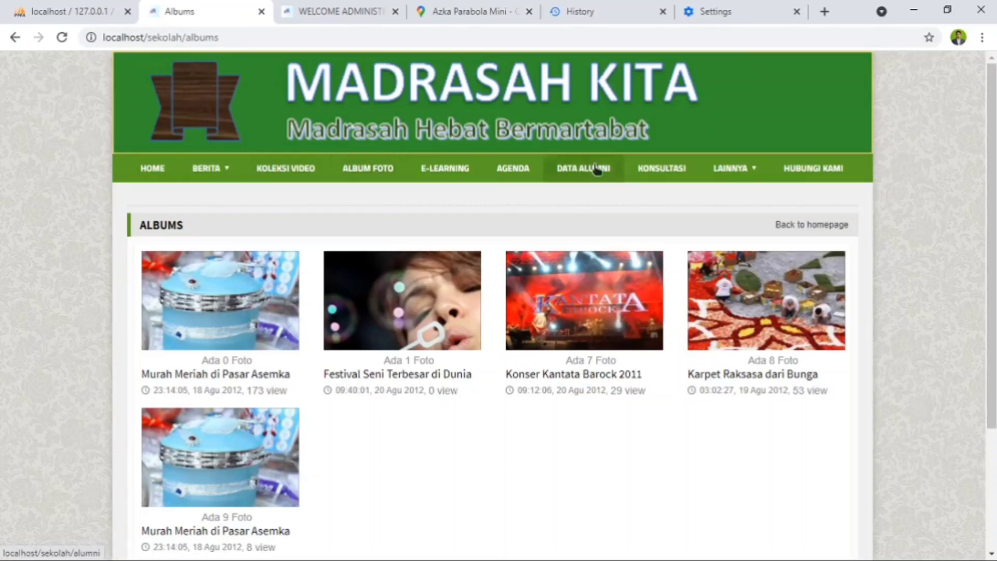
mouse_move(748, 176)
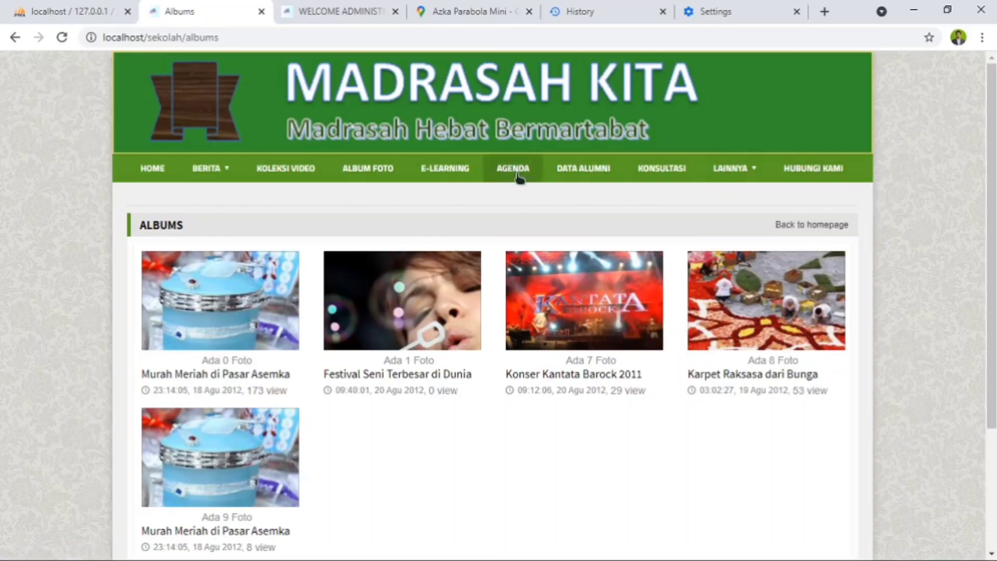
- Return to the administrator site and look through pages 1 to 3 of the Gallery Berita Foto list
click(319, 15)
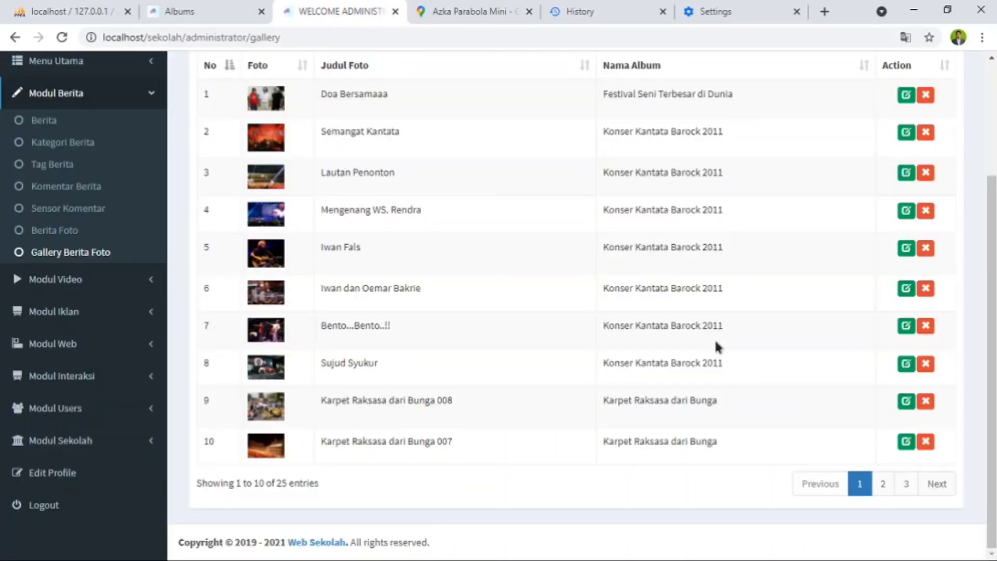
scroll(365, 307, up, 3)
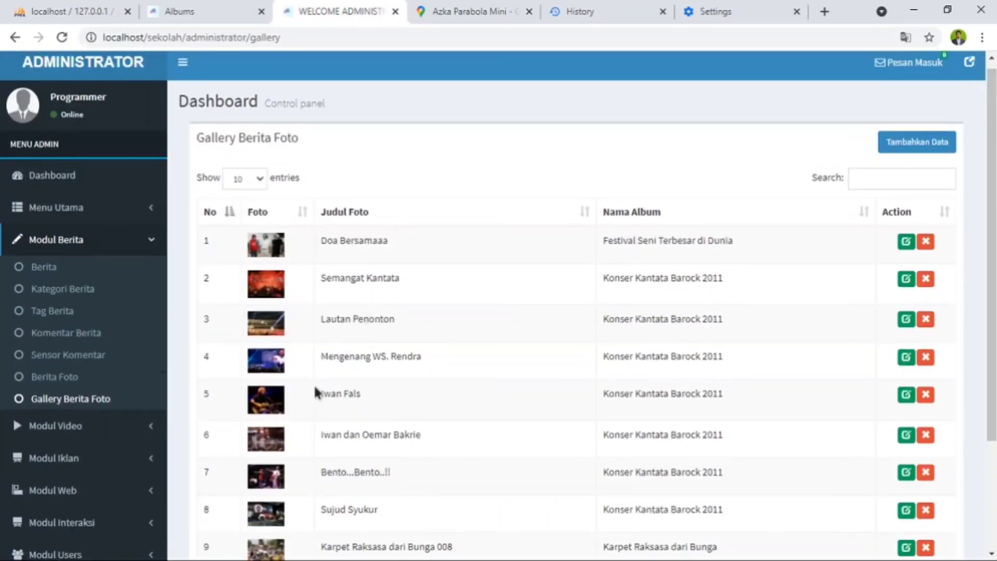
scroll(325, 389, down, 3)
scroll(453, 352, up, 3)
scroll(651, 359, down, 3)
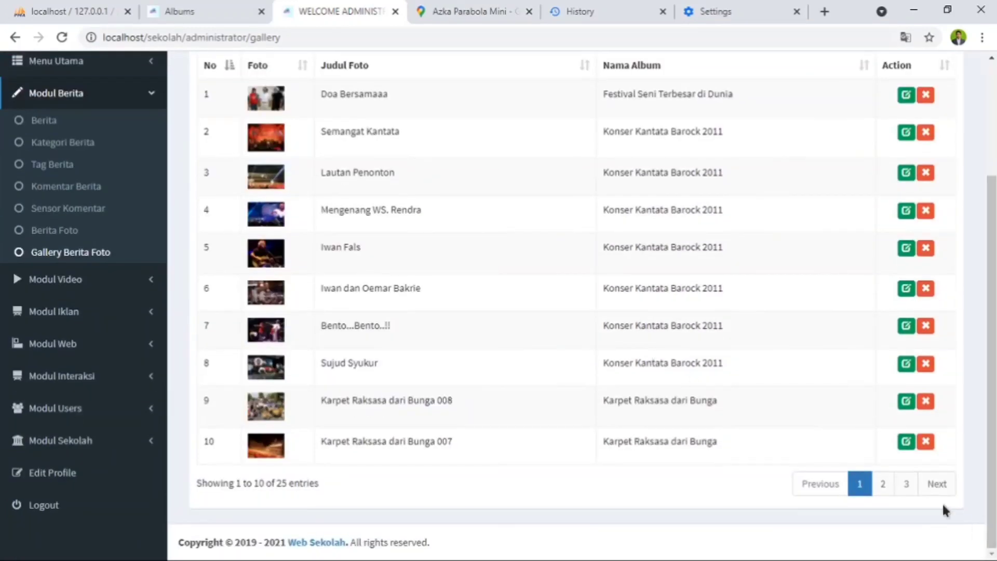
click(882, 483)
scroll(741, 423, up, 3)
scroll(742, 422, down, 3)
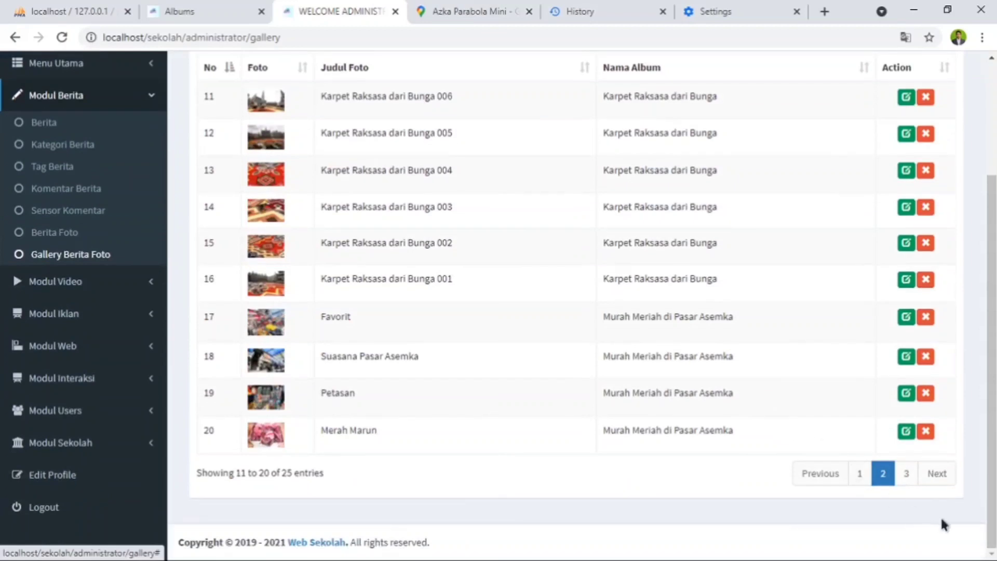
click(908, 483)
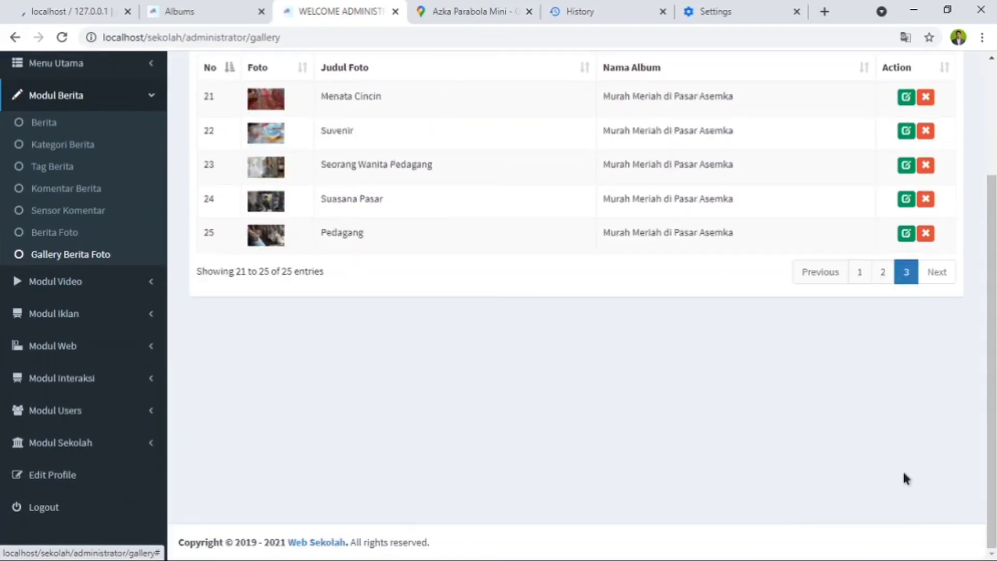
scroll(512, 354, up, 3)
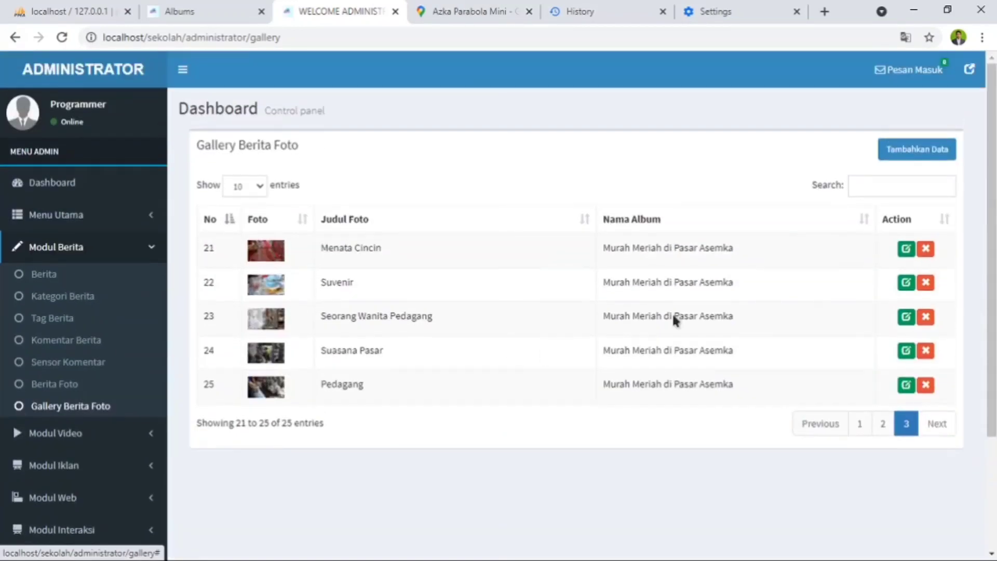
- Open the "Menata Cincin" gallery photo for editing and examine its title, album, description and photo fields
click(906, 249)
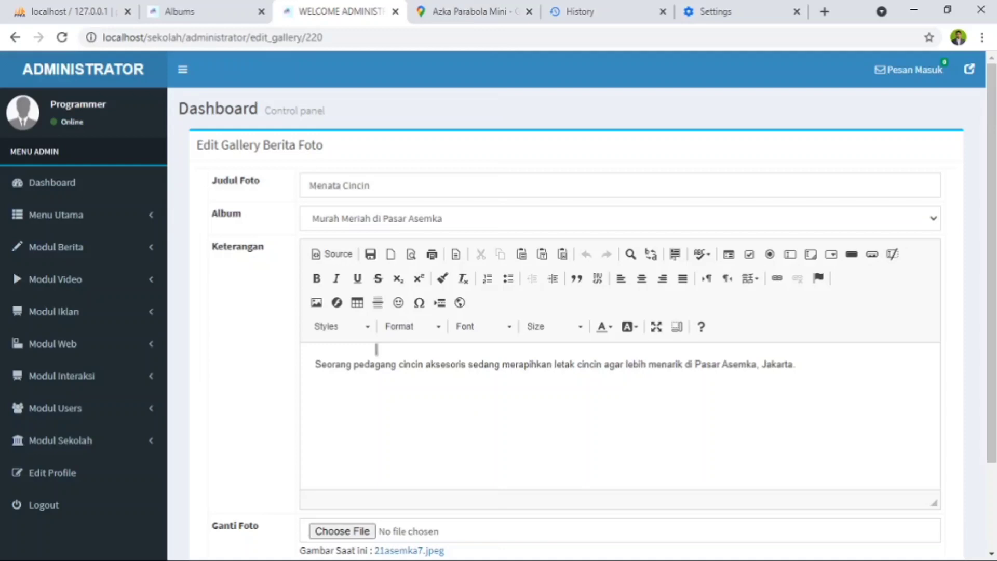
scroll(466, 363, down, 2)
scroll(345, 360, up, 2)
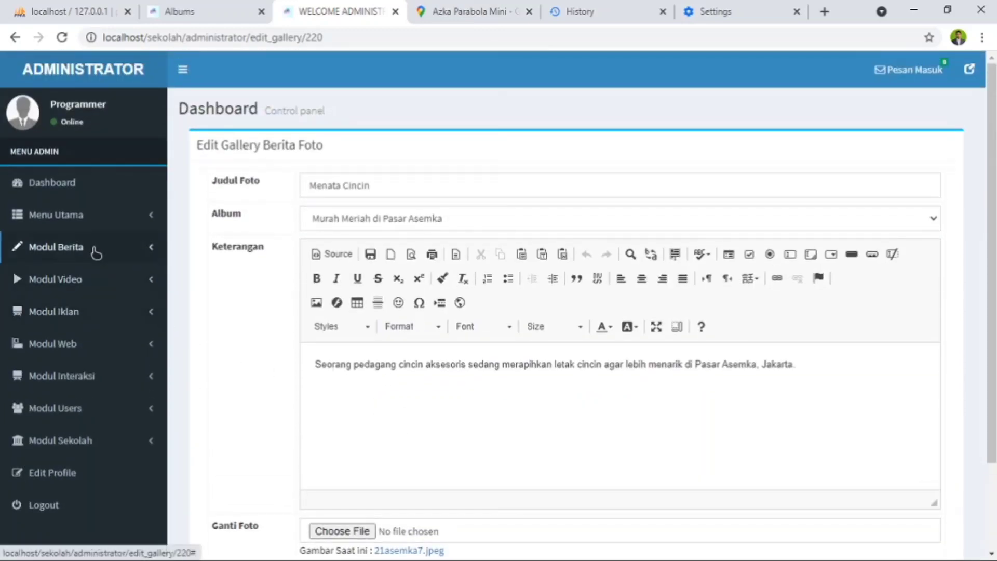
- Look through the Playlist Video and Video lists in Modul Video
click(95, 249)
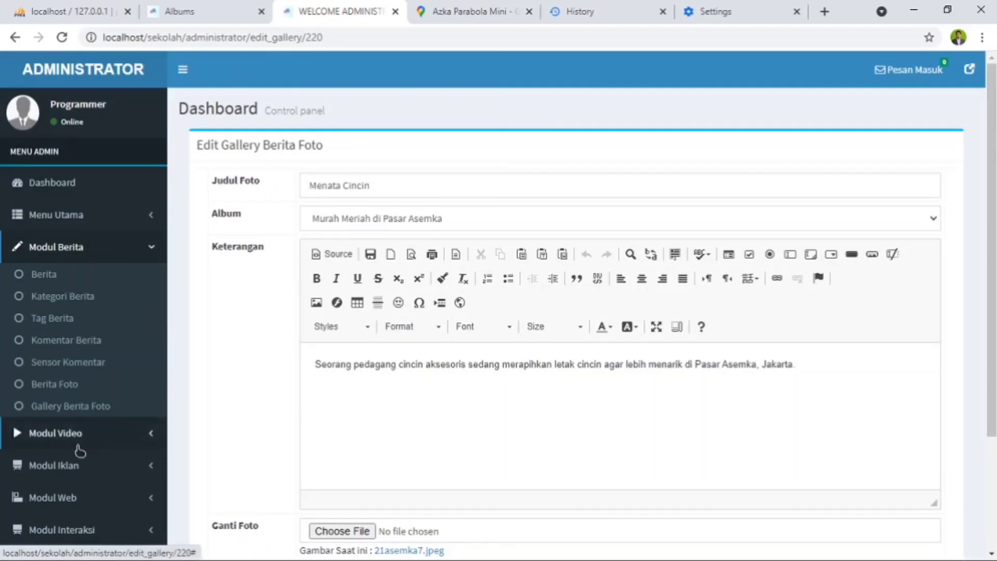
click(96, 436)
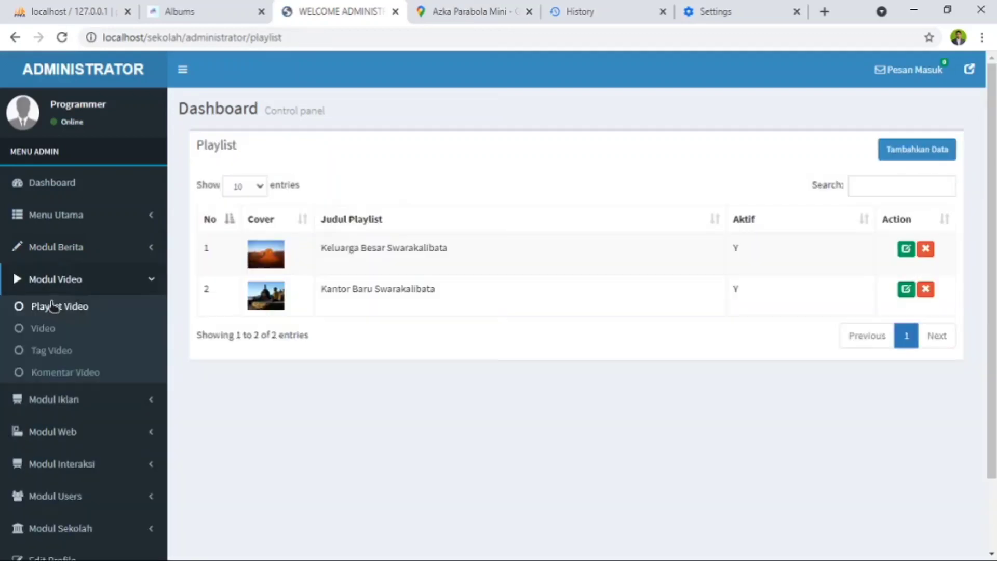
click(45, 334)
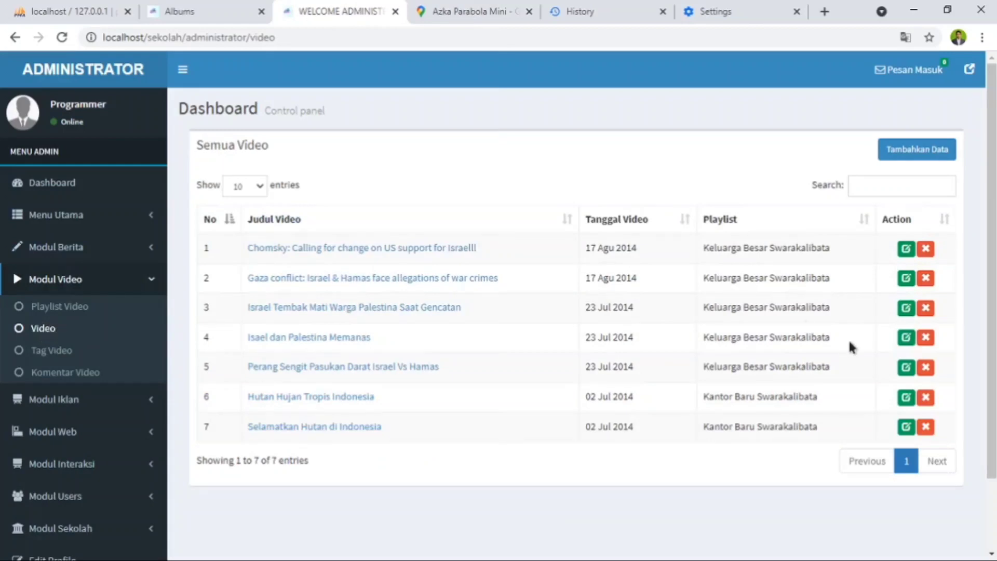
- Open the first video in the Semua Video list for editing and examine its playlist, description, Link Youtube and Tag fields
click(908, 251)
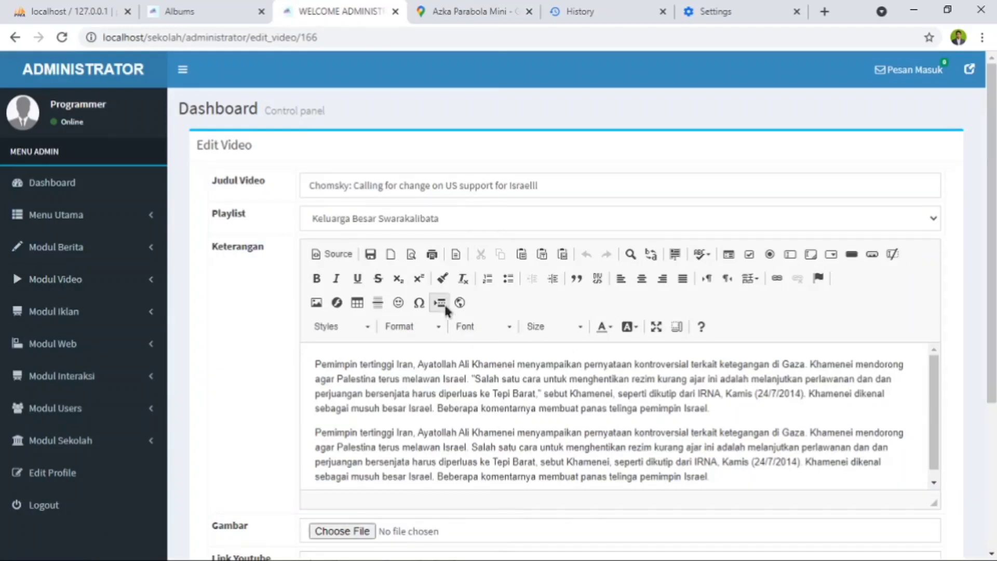
scroll(466, 273, down, 1)
scroll(466, 278, down, 2)
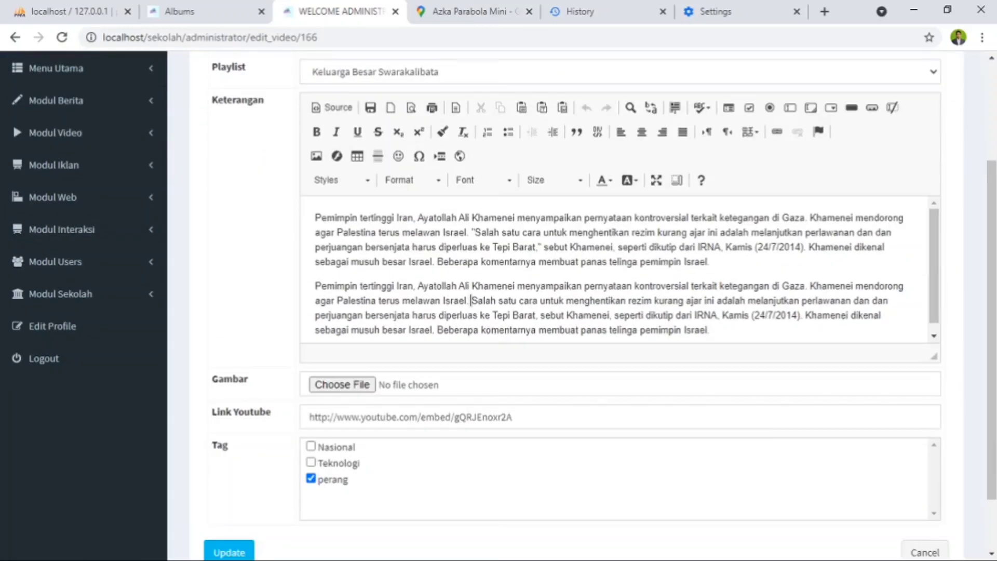
scroll(507, 320, down, 1)
scroll(592, 283, down, 1)
scroll(592, 288, up, 4)
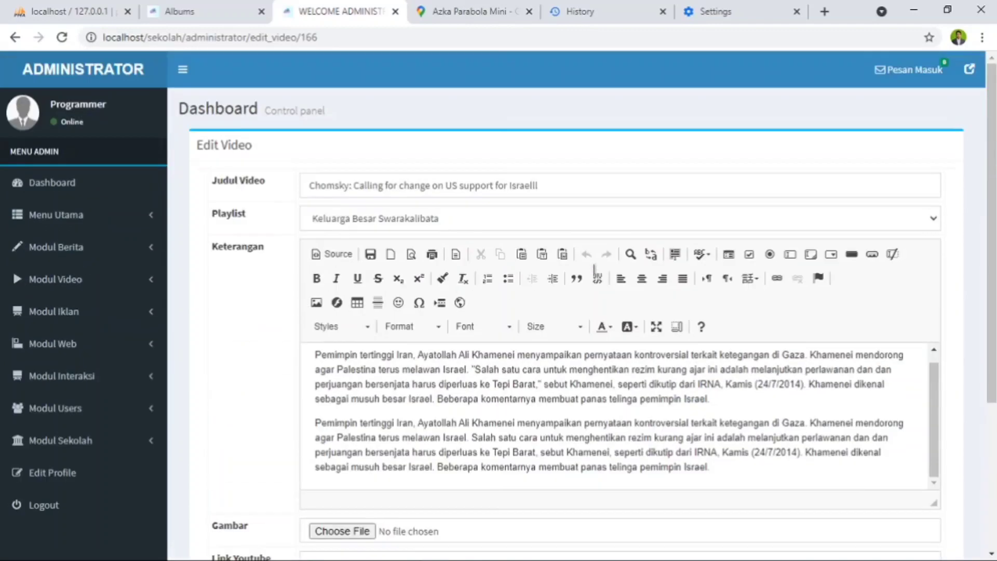
scroll(594, 297, down, 4)
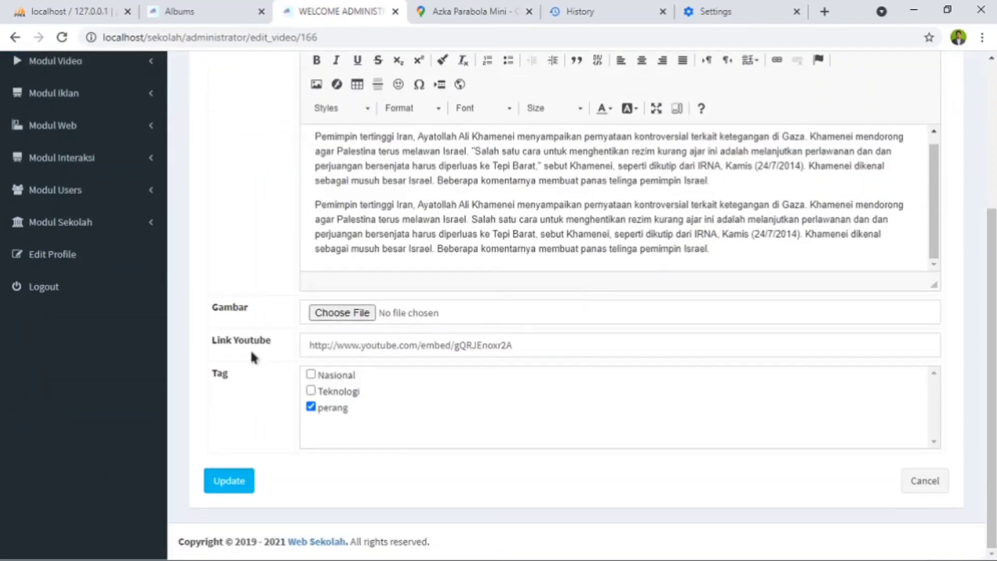
scroll(532, 365, up, 3)
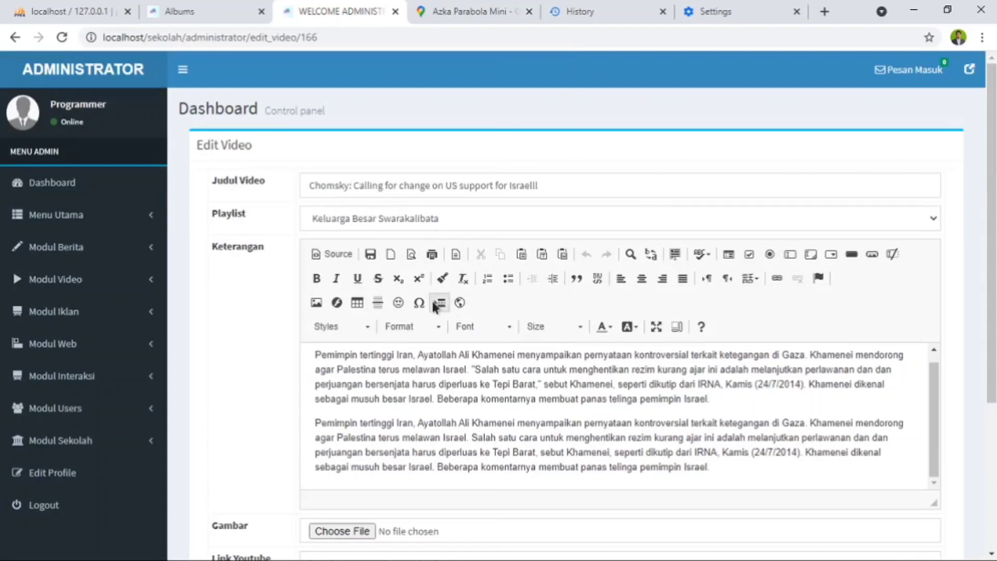
- On the public website, look through the "Keluarga Besar Swarakalibata" playlist in Koleksi Video and return to the playlist overview
click(209, 14)
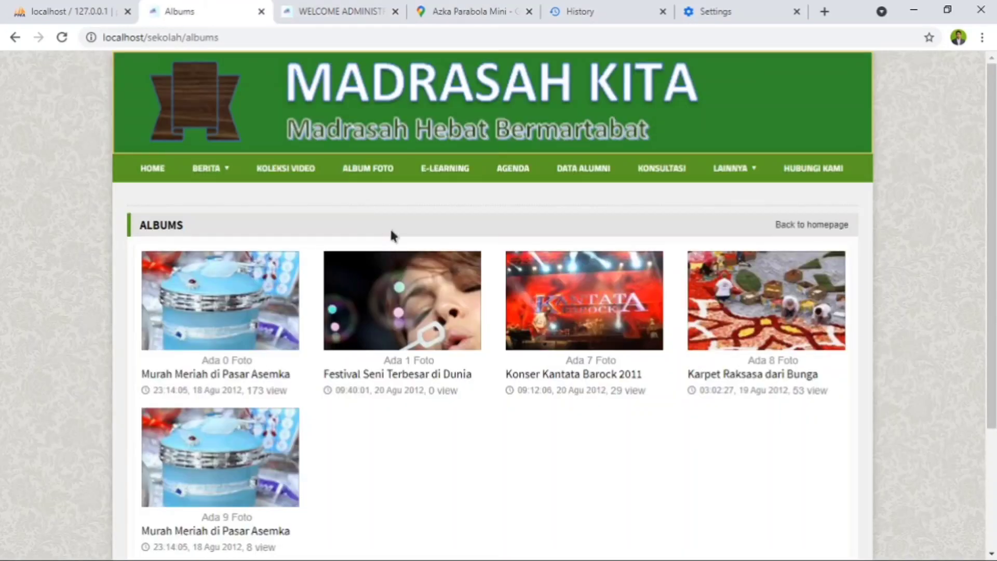
click(297, 175)
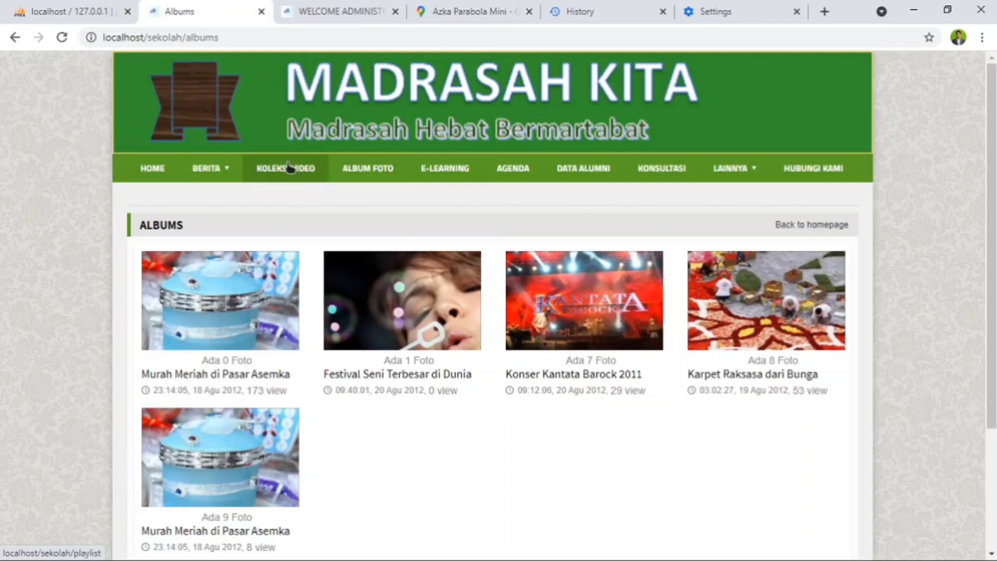
click(209, 342)
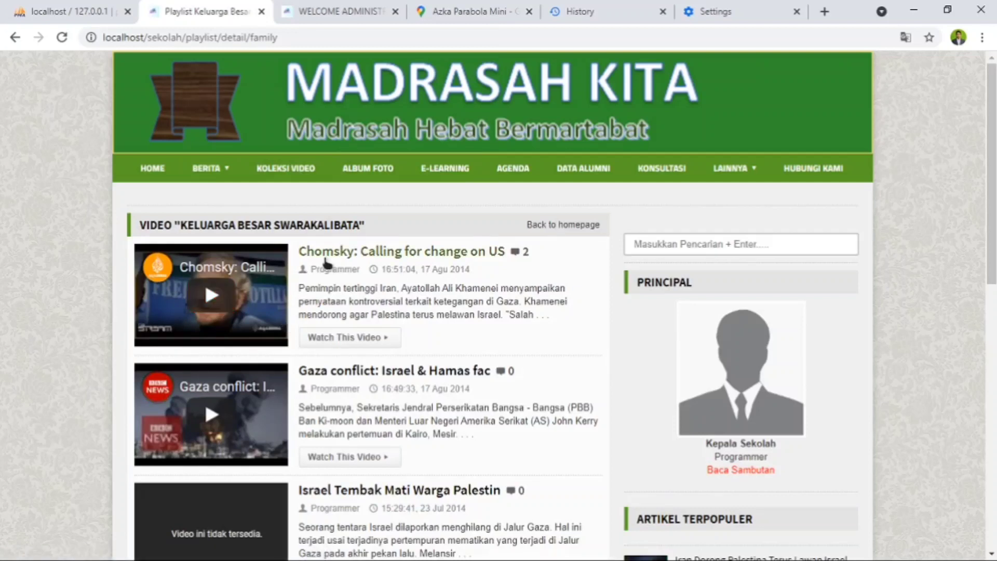
scroll(385, 411, down, 5)
scroll(385, 418, down, 4)
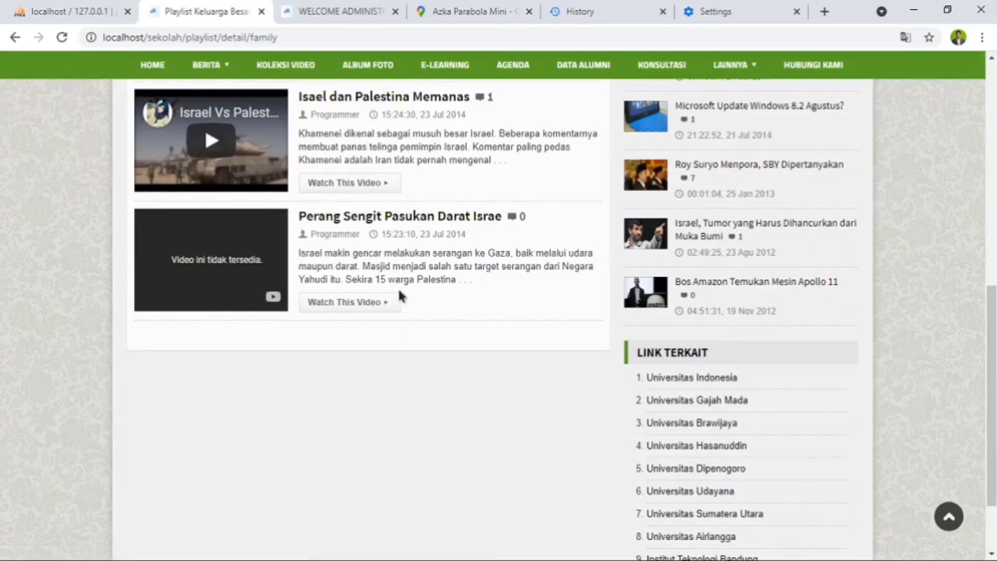
scroll(400, 290, up, 6)
scroll(398, 286, up, 3)
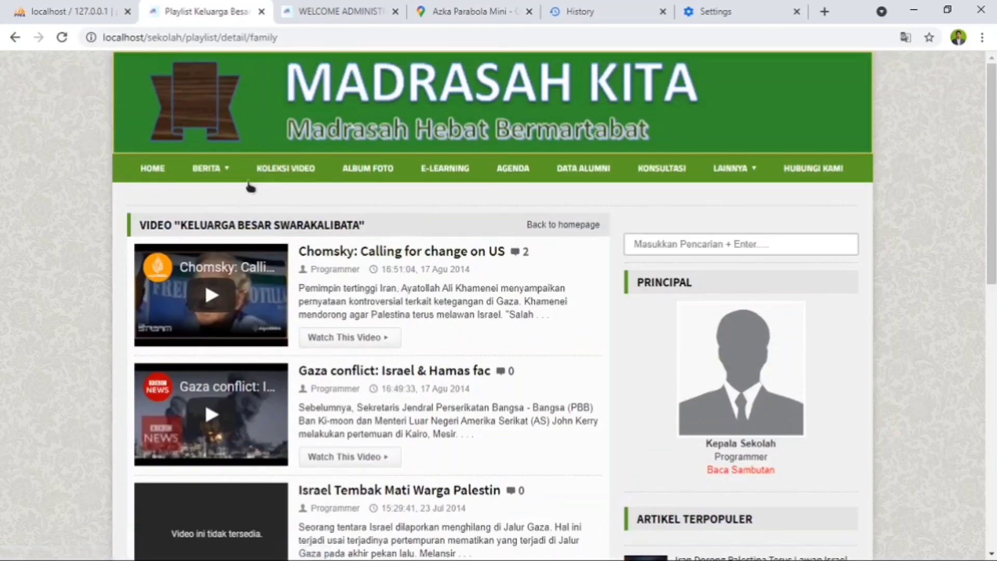
click(300, 168)
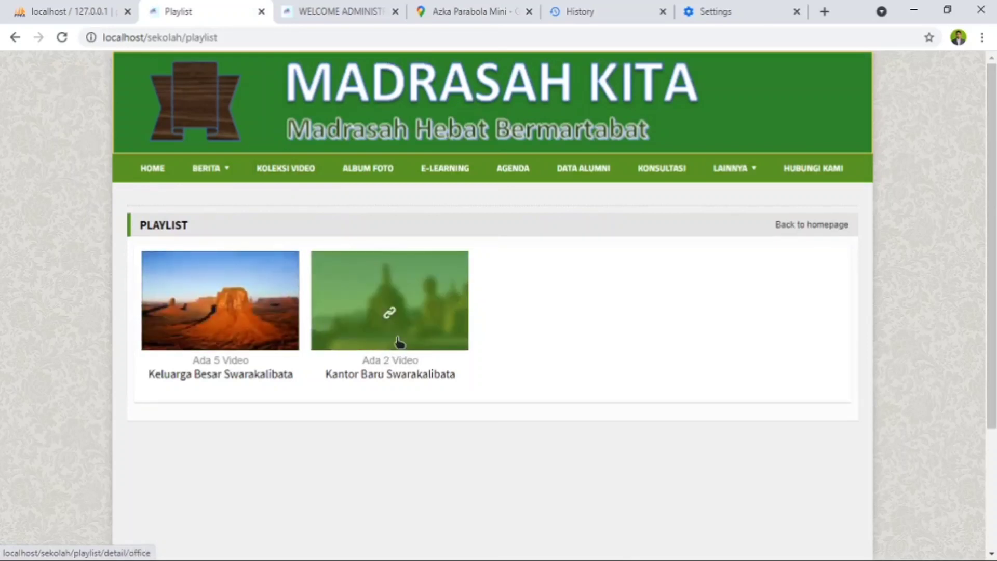
- Return to the administrator site and review the video playlists and the Semua Video list again
click(331, 11)
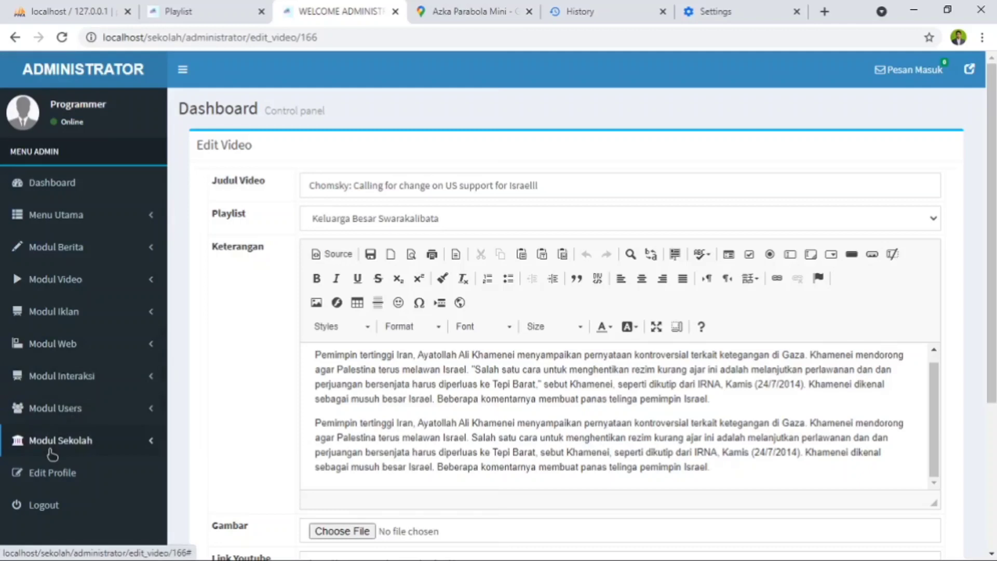
click(82, 281)
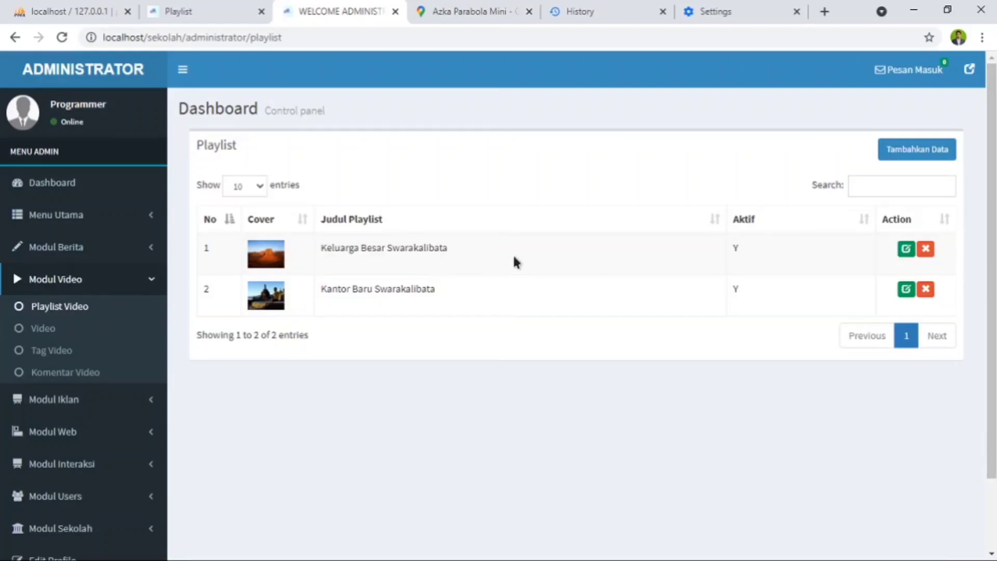
click(45, 331)
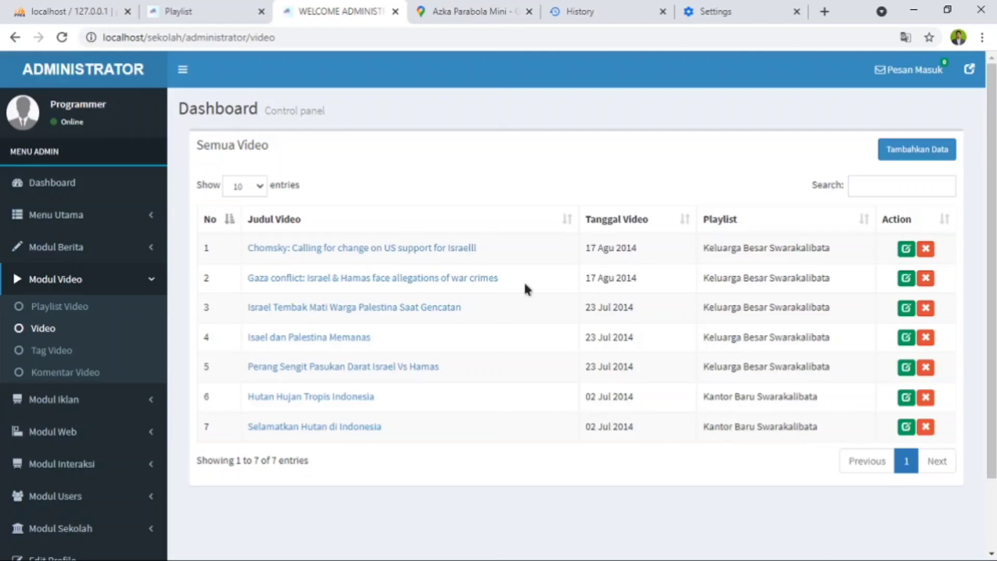
- On the public website, open the "Kantor Baru Swarakalibata" playlist and look through its videos
click(199, 17)
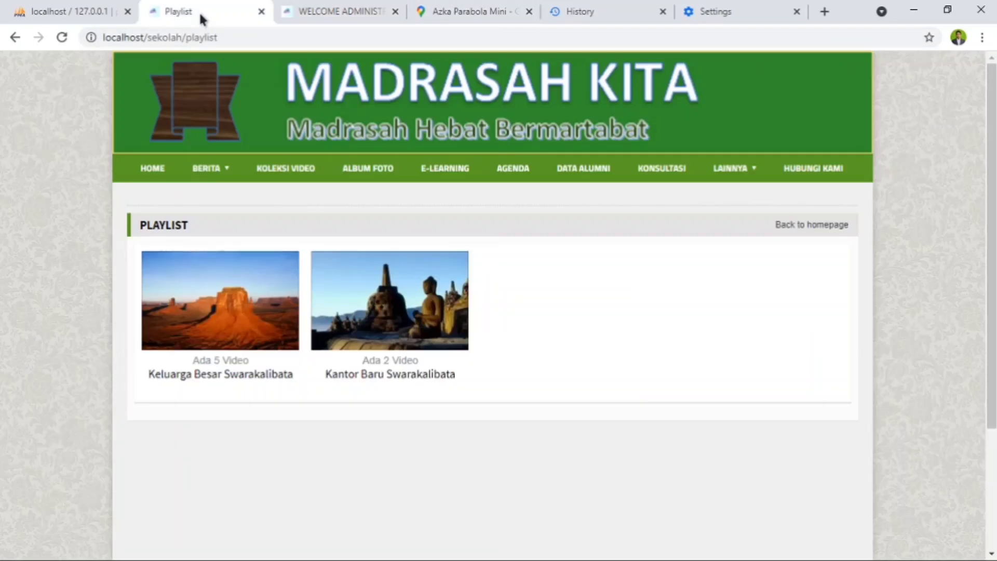
click(404, 324)
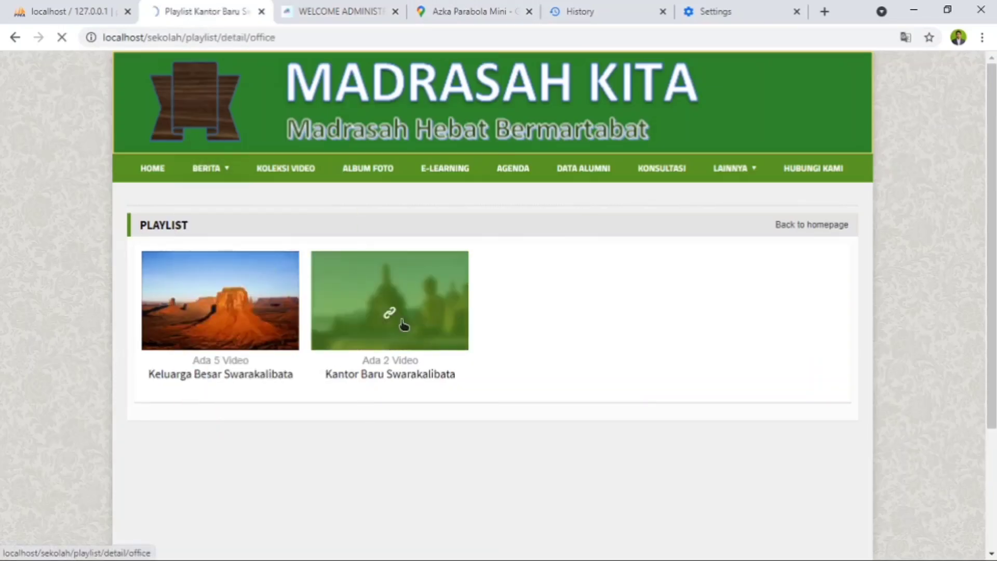
scroll(421, 293, down, 3)
scroll(420, 285, up, 5)
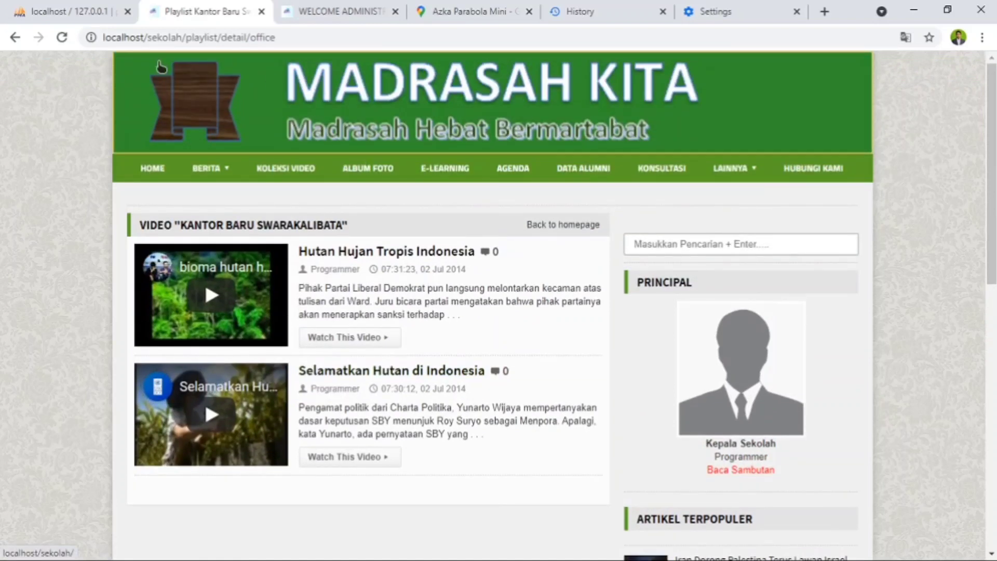
- Return to the administrator site and look through the Tag Video and Komentar Video lists in Modul Video
click(315, 12)
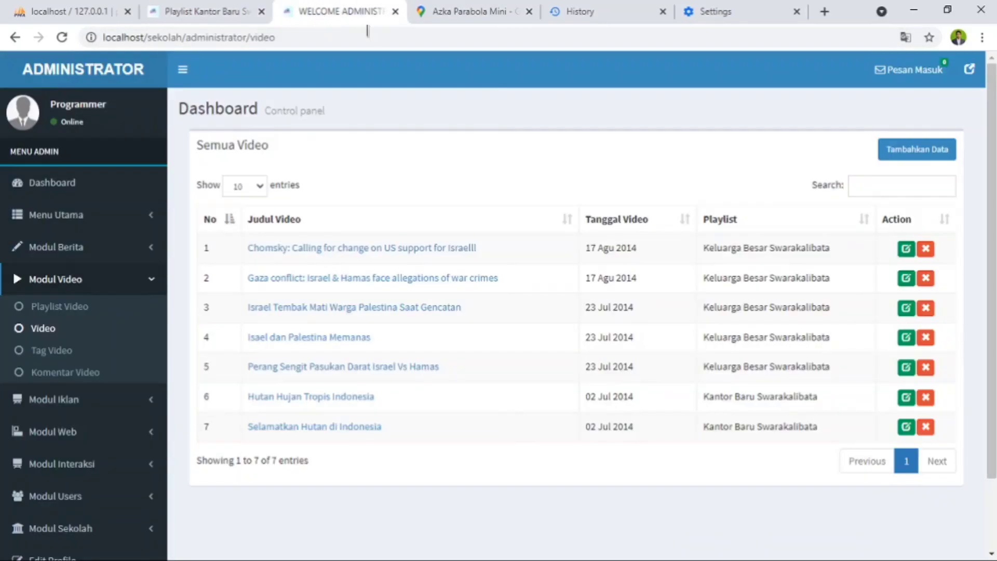
click(51, 352)
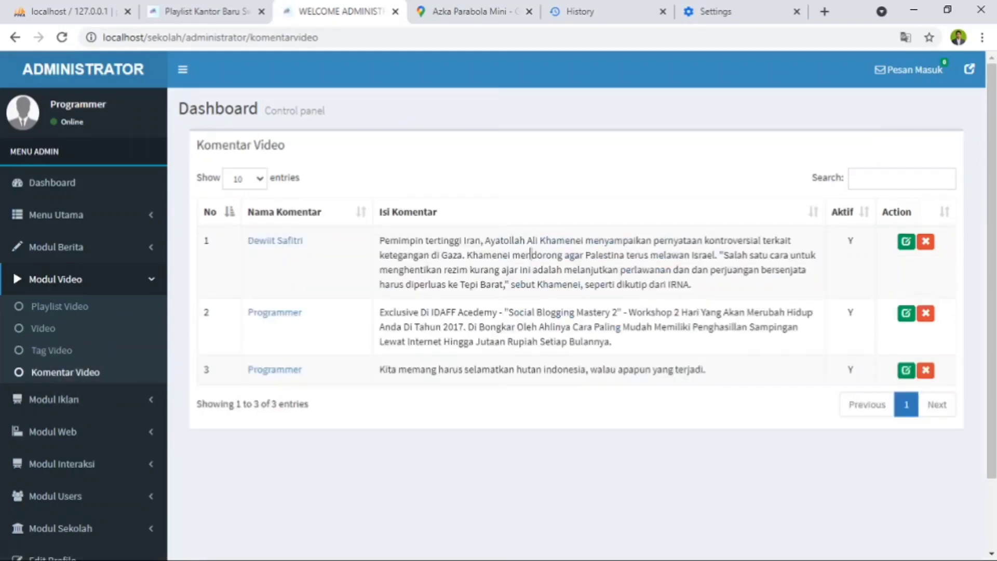
scroll(575, 239, down, 2)
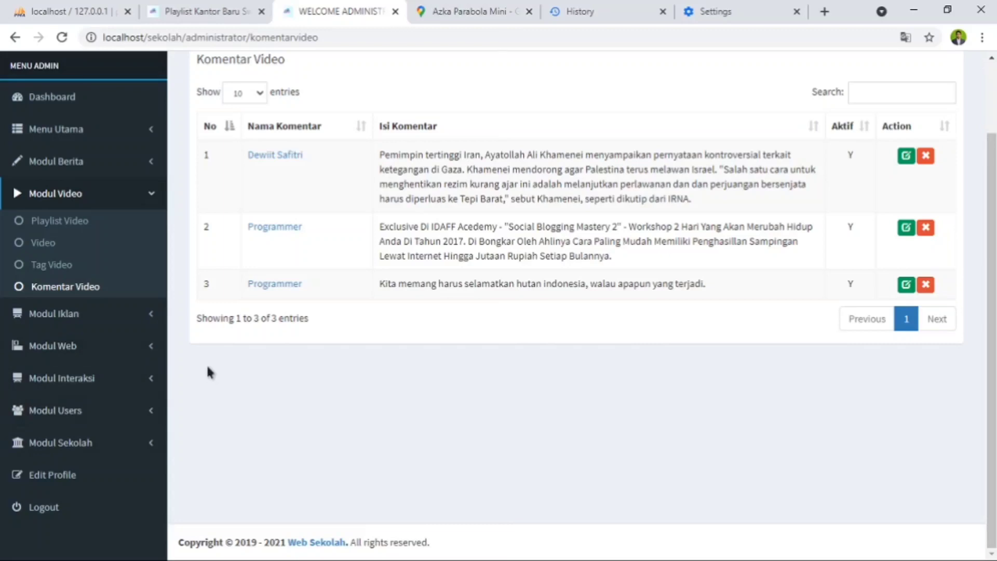
- Reveal the Modul Iklan options and look over the public website's sidebar and homepage down to the footer
click(69, 318)
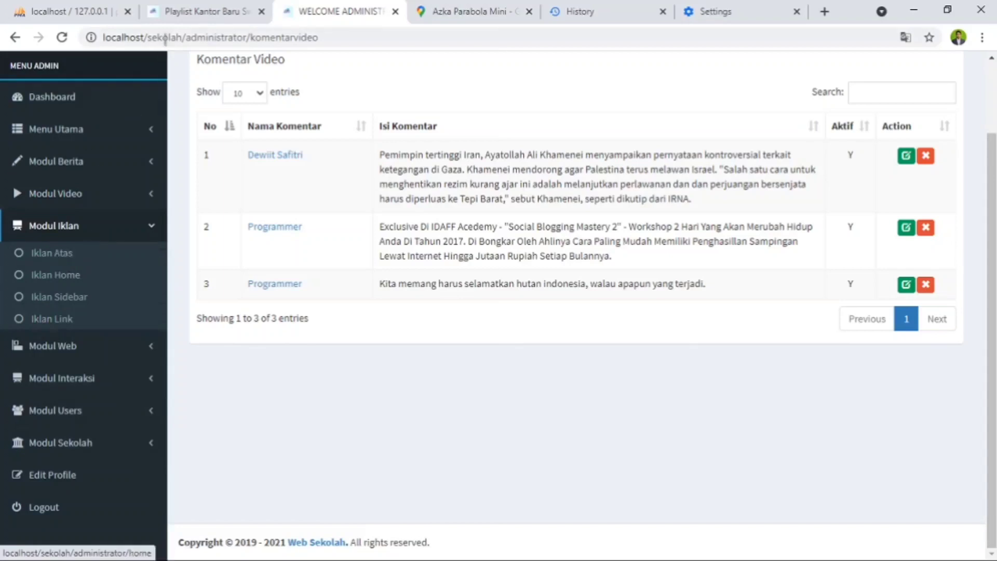
click(217, 12)
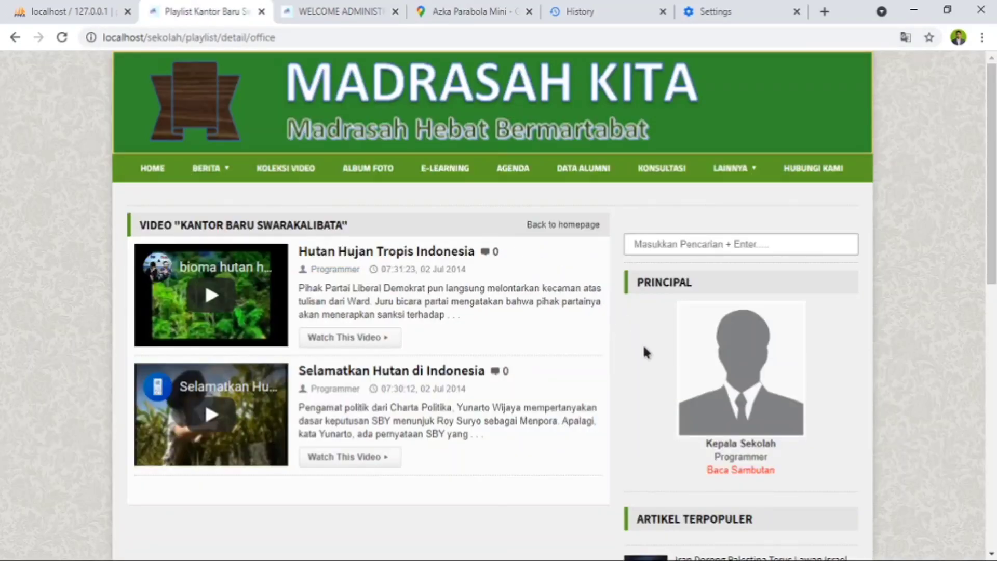
scroll(644, 352, down, 10)
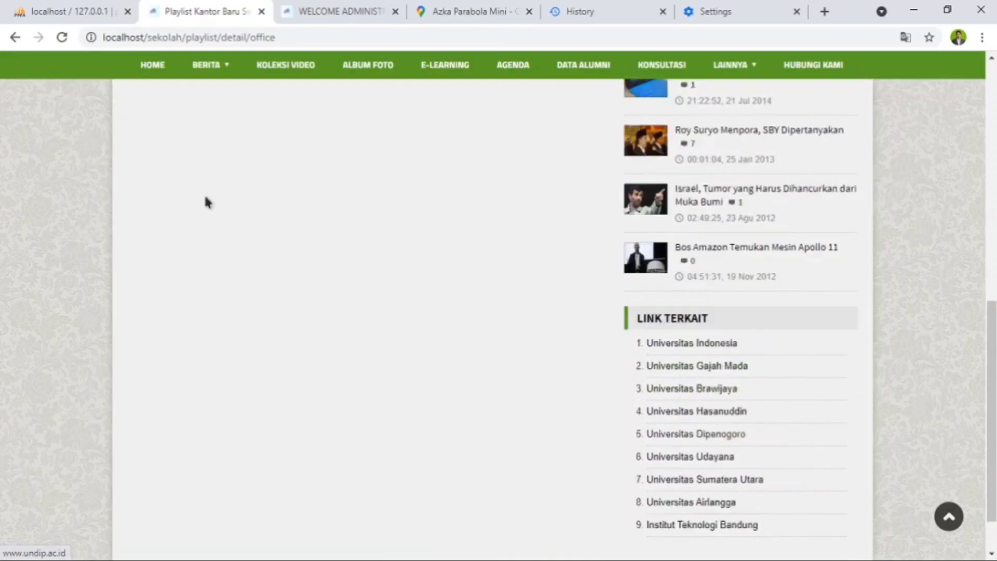
scroll(206, 202, up, 3)
click(152, 64)
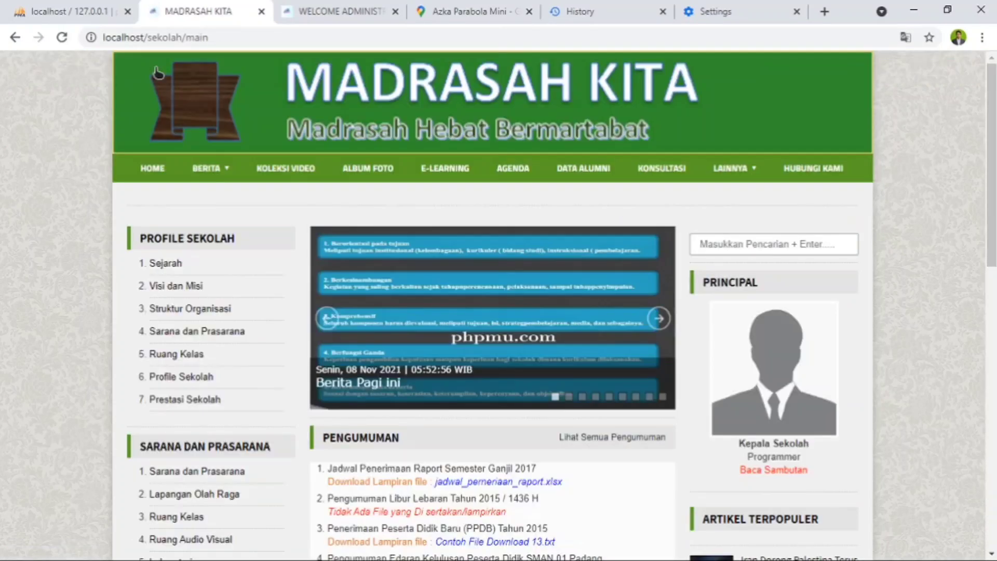
scroll(673, 376, down, 8)
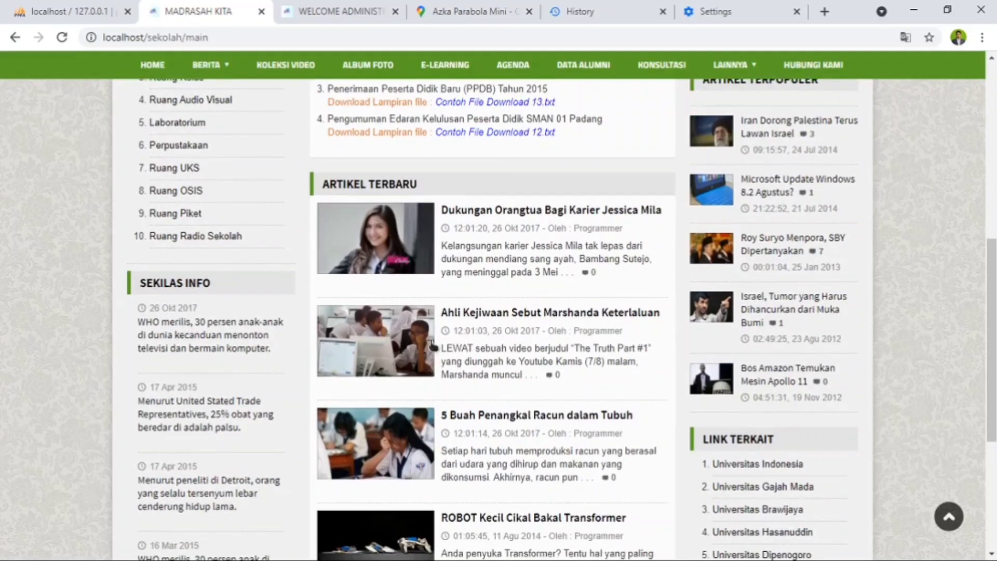
scroll(432, 345, down, 5)
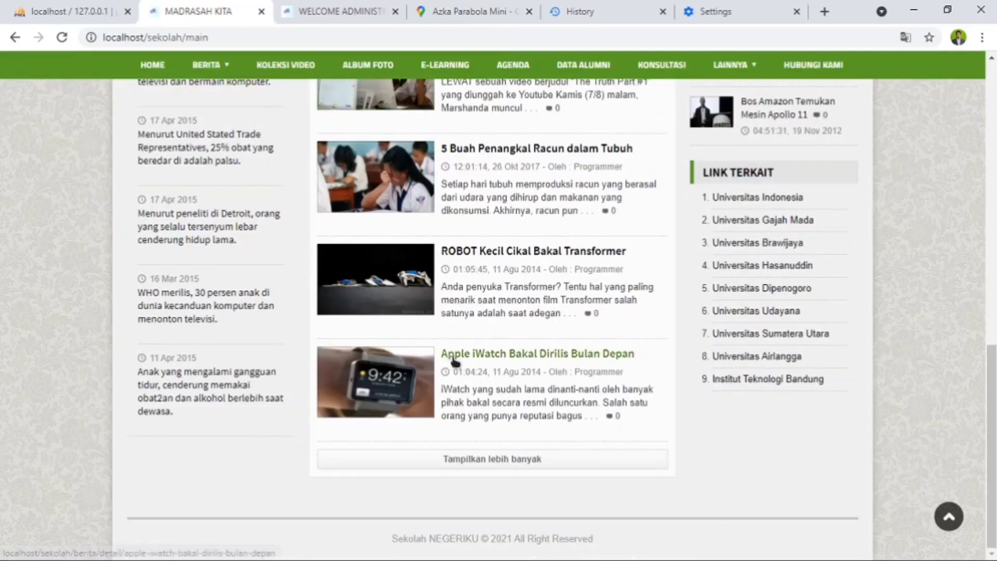
scroll(455, 362, up, 14)
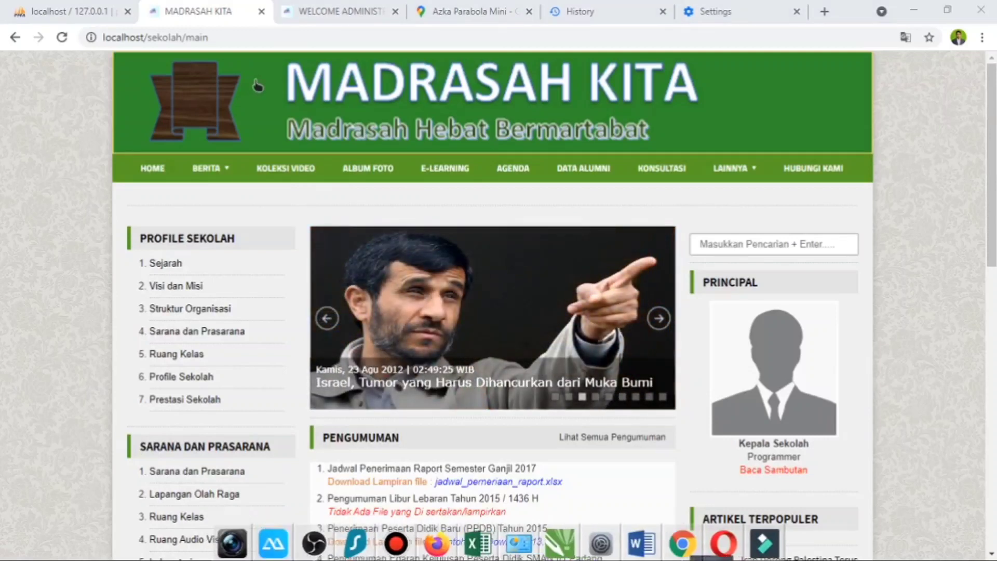
- Back on the administrator site, review the Iklan Atas, Iklan Home, Iklan Sidebar and Iklan Link lists
click(317, 13)
click(54, 255)
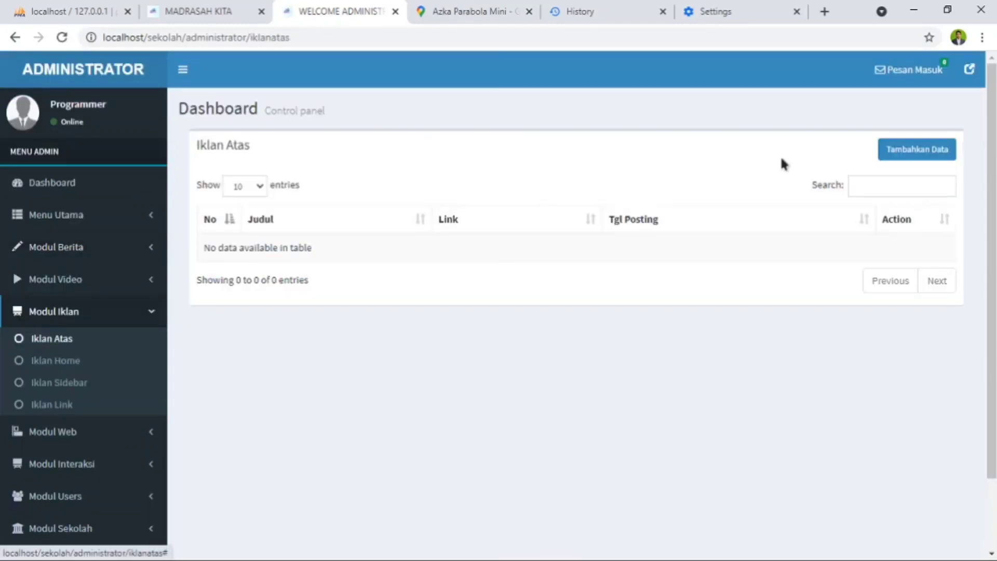
click(56, 363)
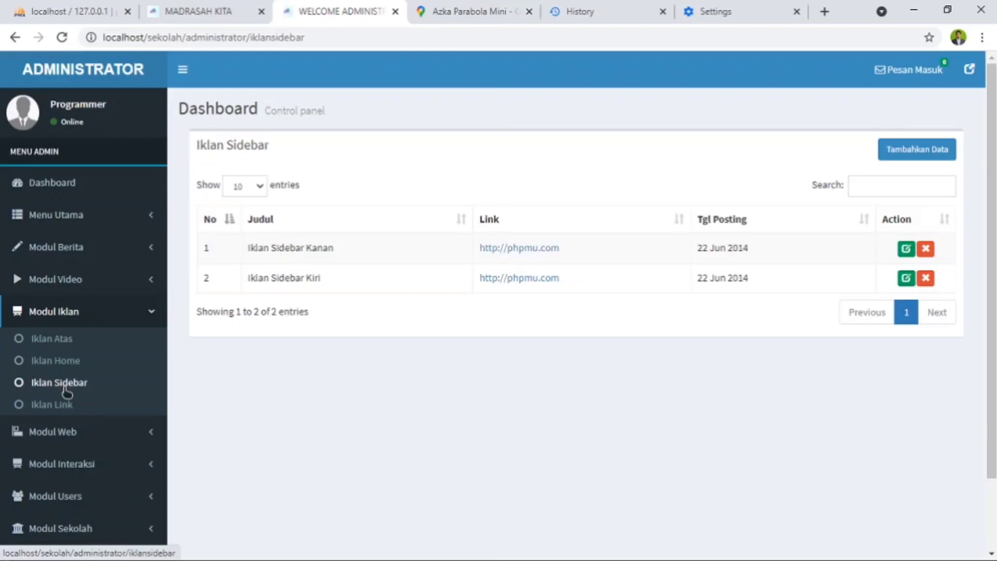
click(61, 411)
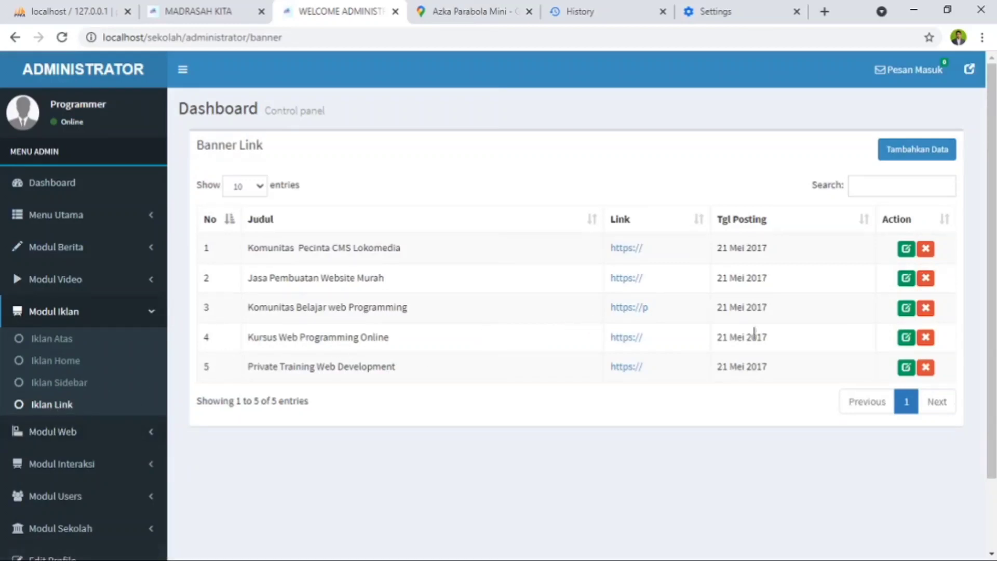
click(60, 340)
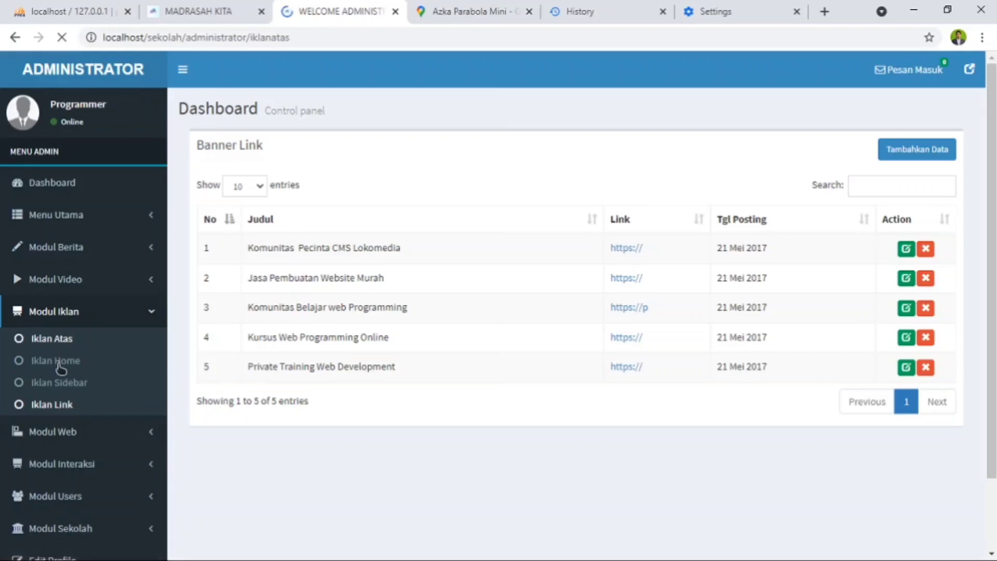
click(58, 362)
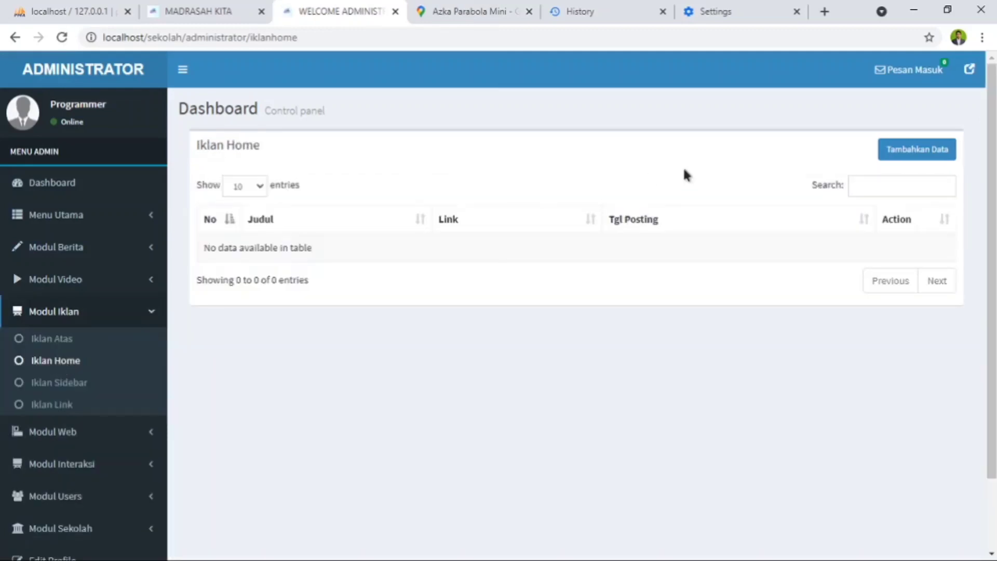
- Open the form for adding an Iklan Home advert and examine its Judul, Url and Gambar fields
click(915, 152)
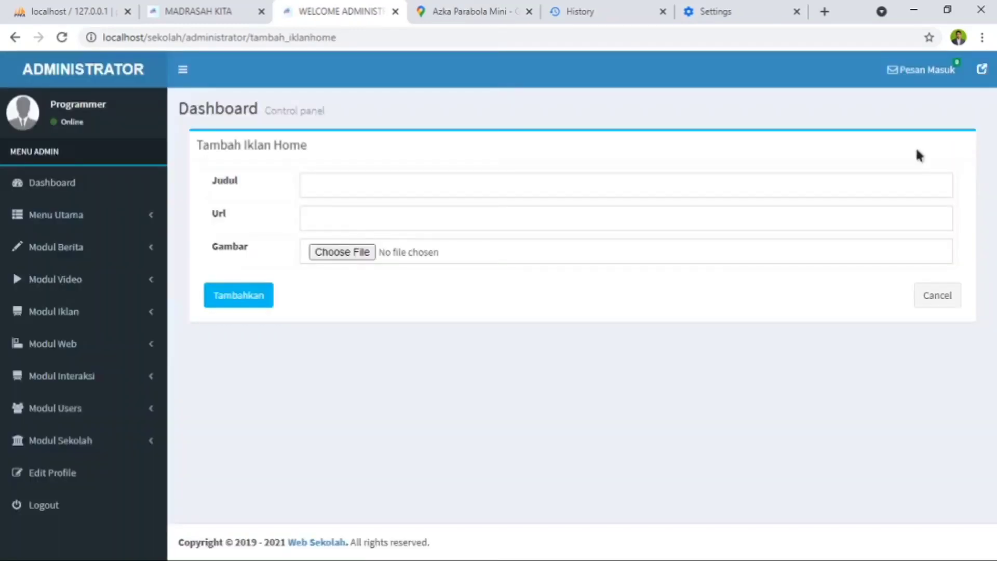
click(380, 219)
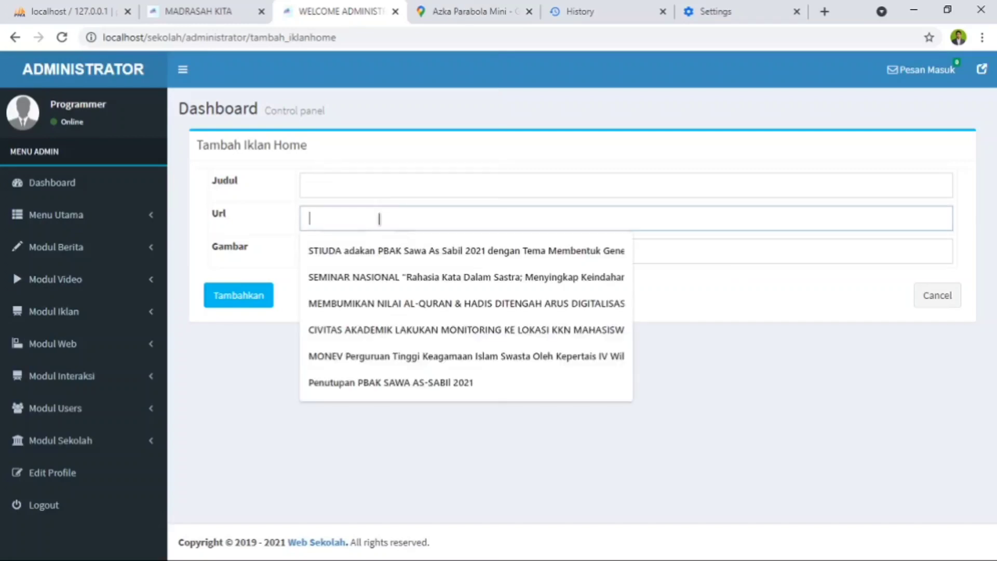
click(275, 229)
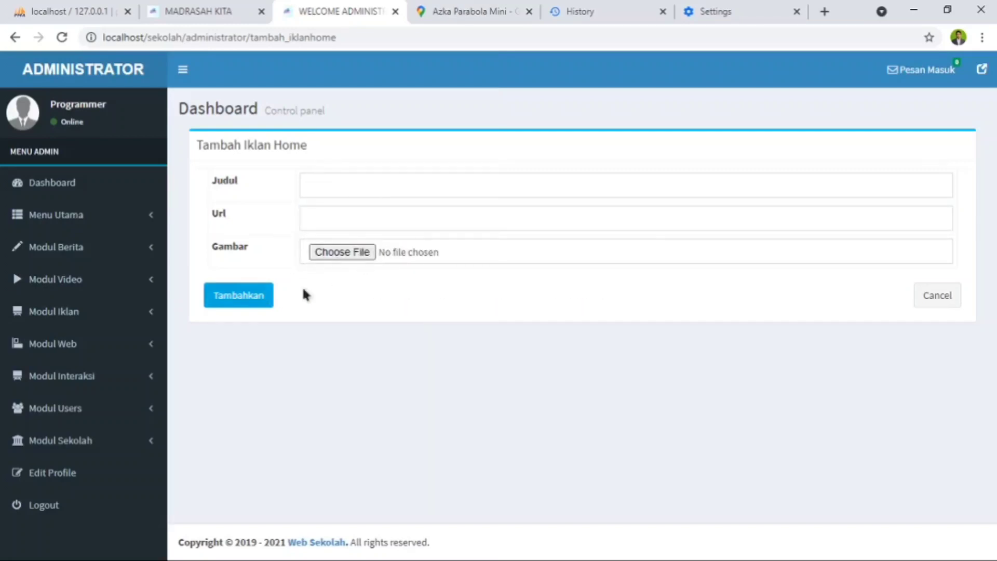
- Review the Logo Website page and the edit form of Template Web Sekolah in Modul Web, and return to the template list
click(99, 350)
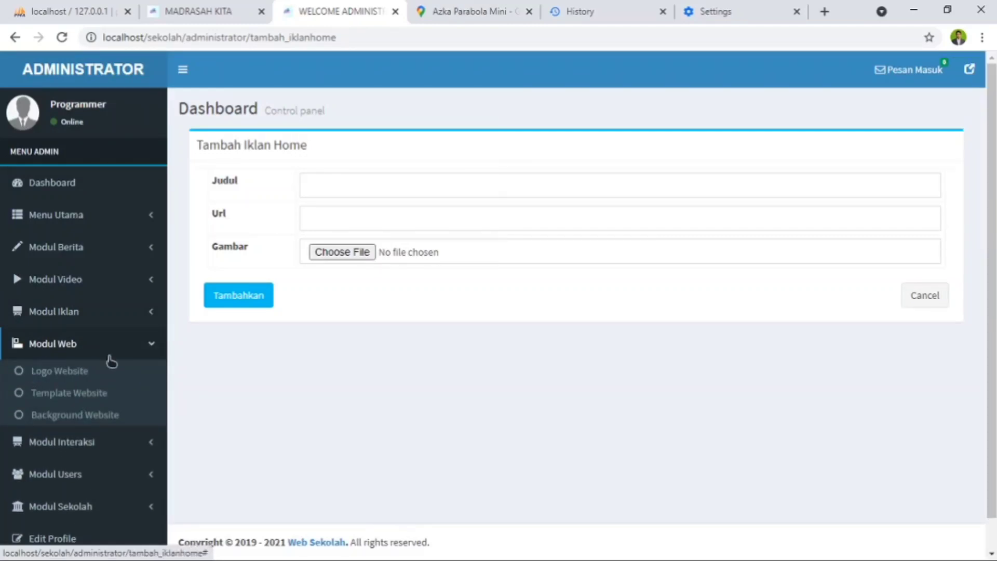
click(56, 374)
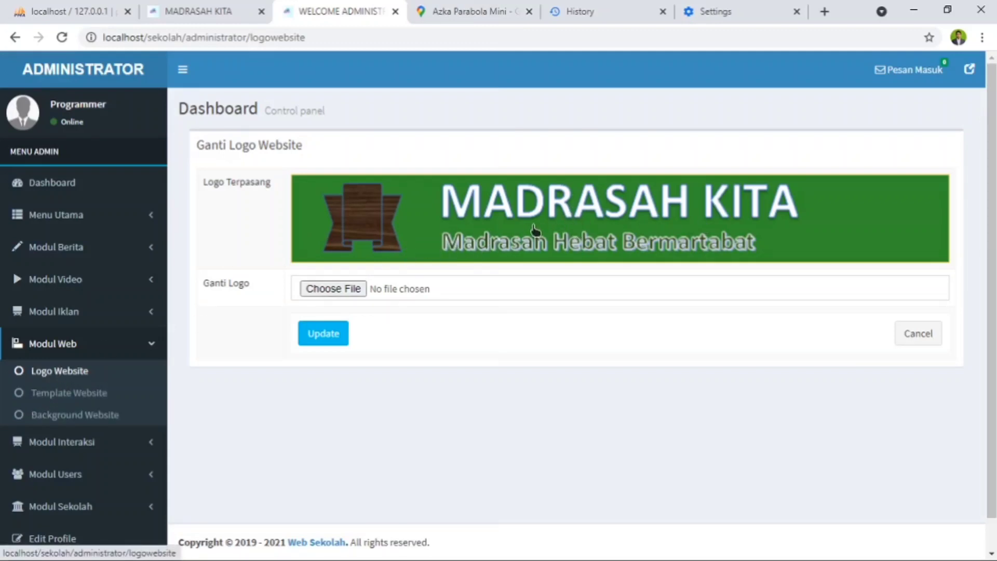
click(68, 396)
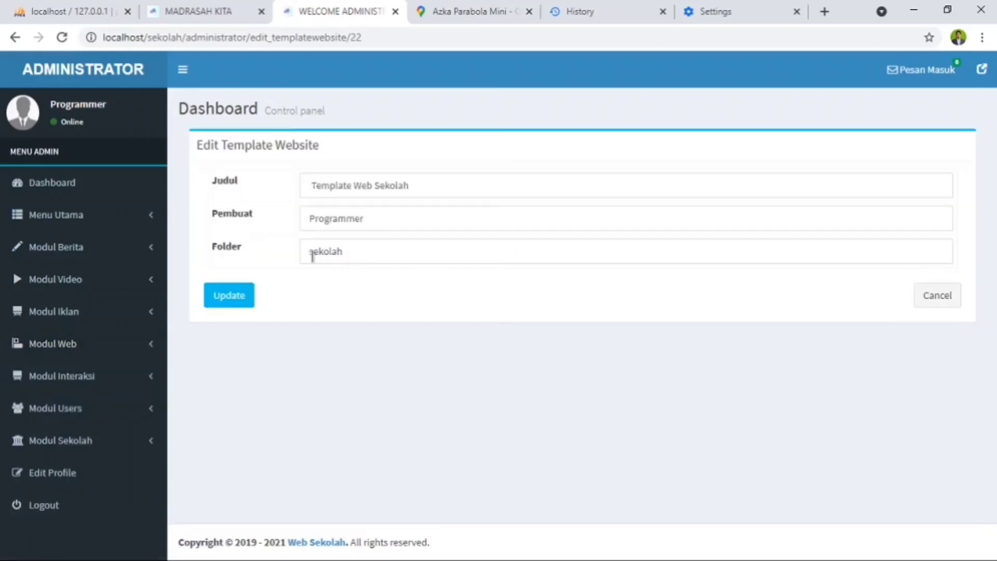
click(15, 37)
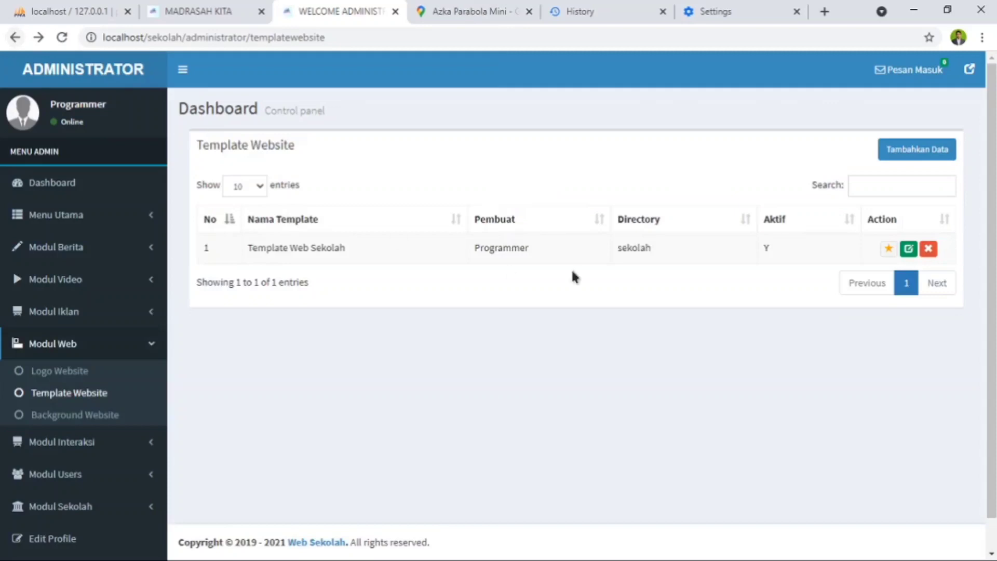
- Open the form for adding a website template, examine its Judul, Pembuat and Folder fields, and return to the template list
click(917, 153)
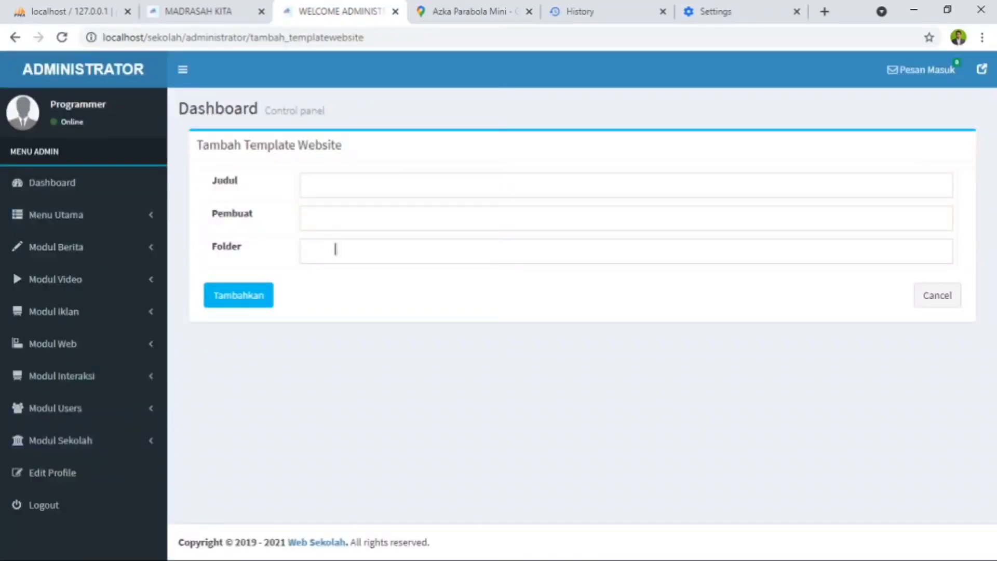
click(342, 226)
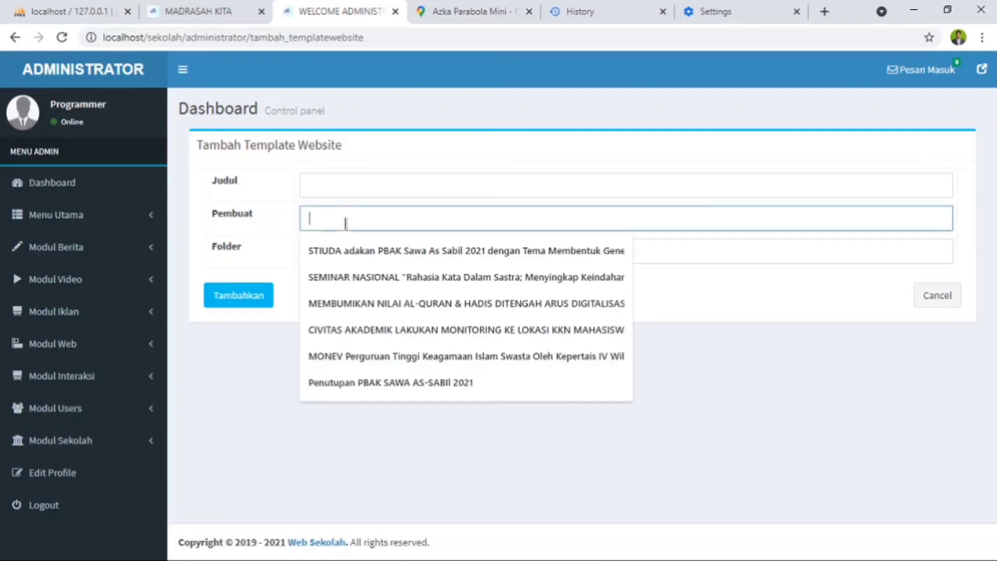
click(219, 214)
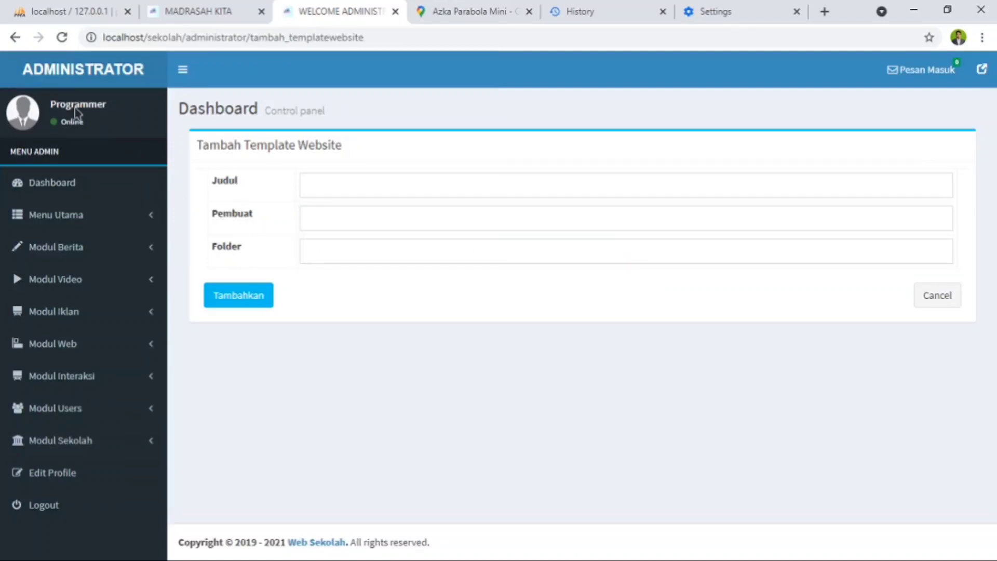
click(14, 38)
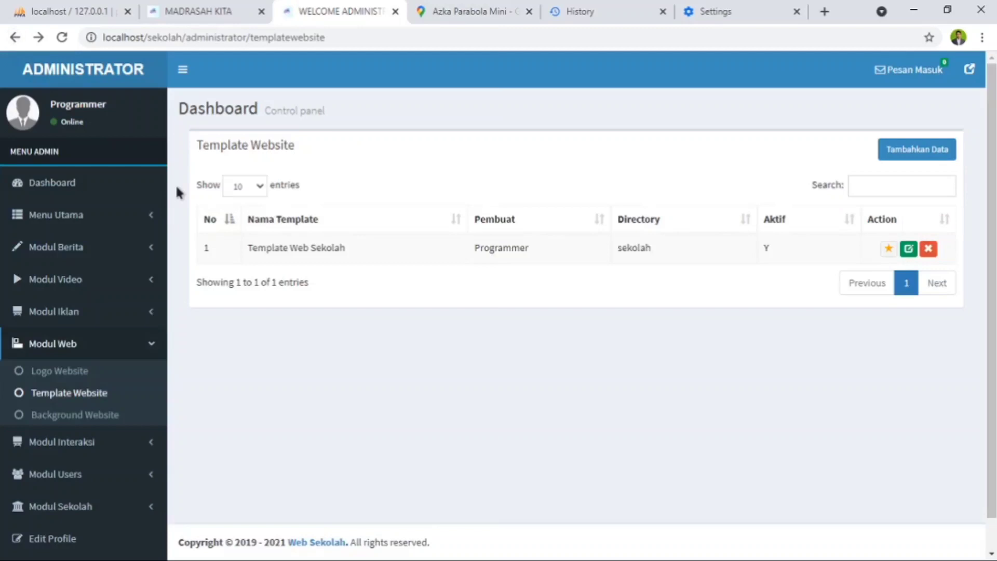
- Set the Background Website colour to Blue, save the update and reload the public homepage to check it
click(80, 423)
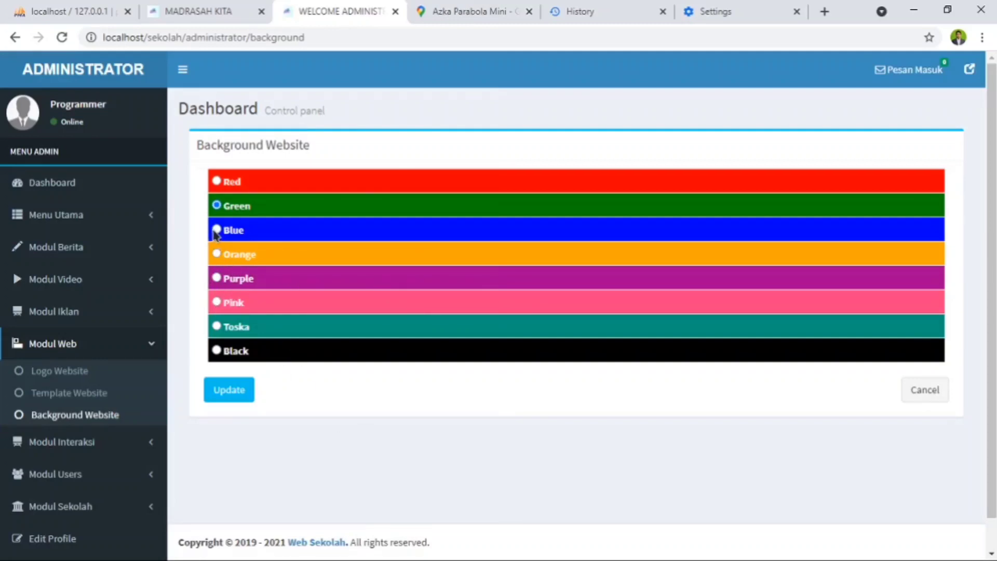
click(229, 397)
click(210, 19)
click(60, 40)
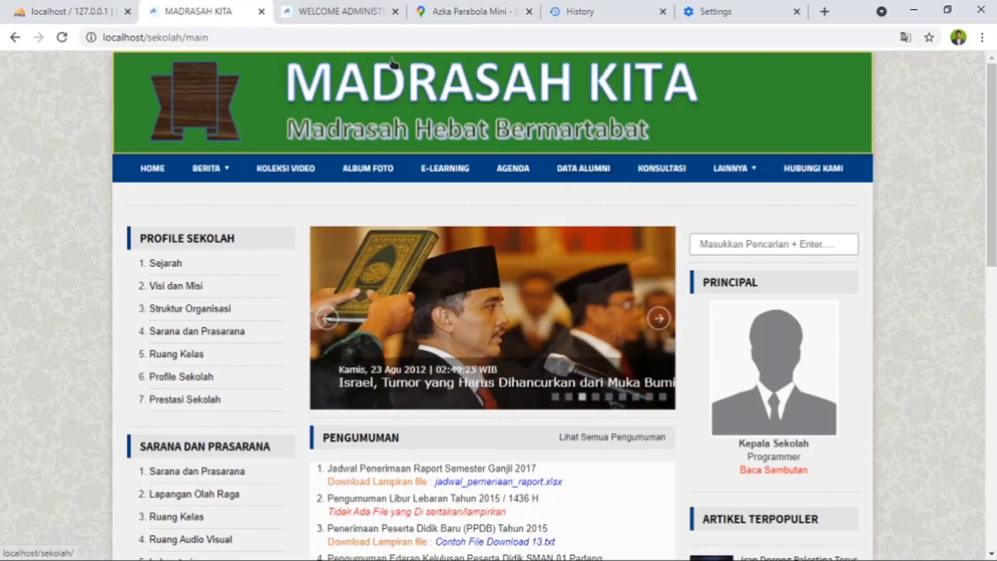
- Return to the administrator site and open the Agenda list in Modul Interaksi to review its entries
click(337, 11)
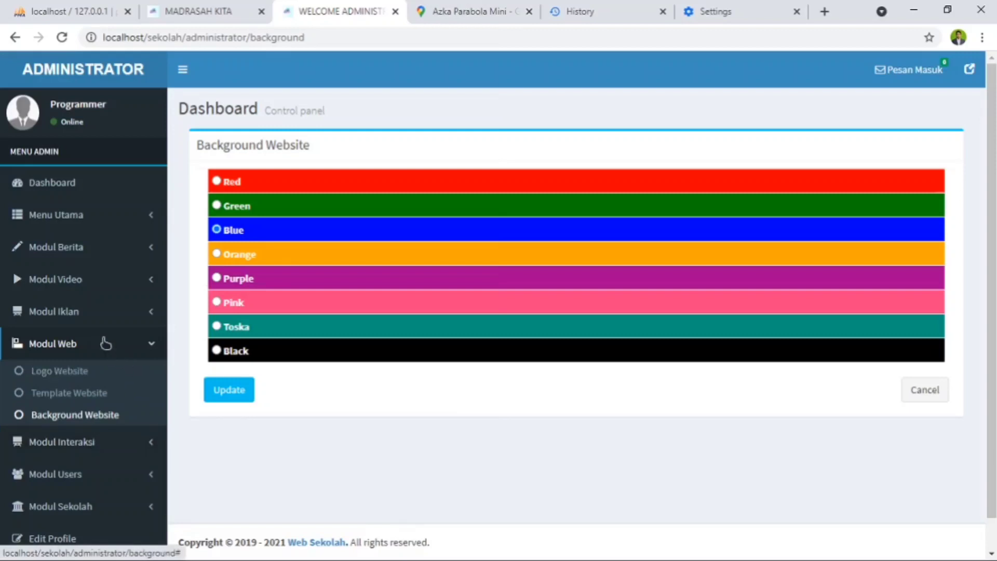
scroll(103, 342, down, 1)
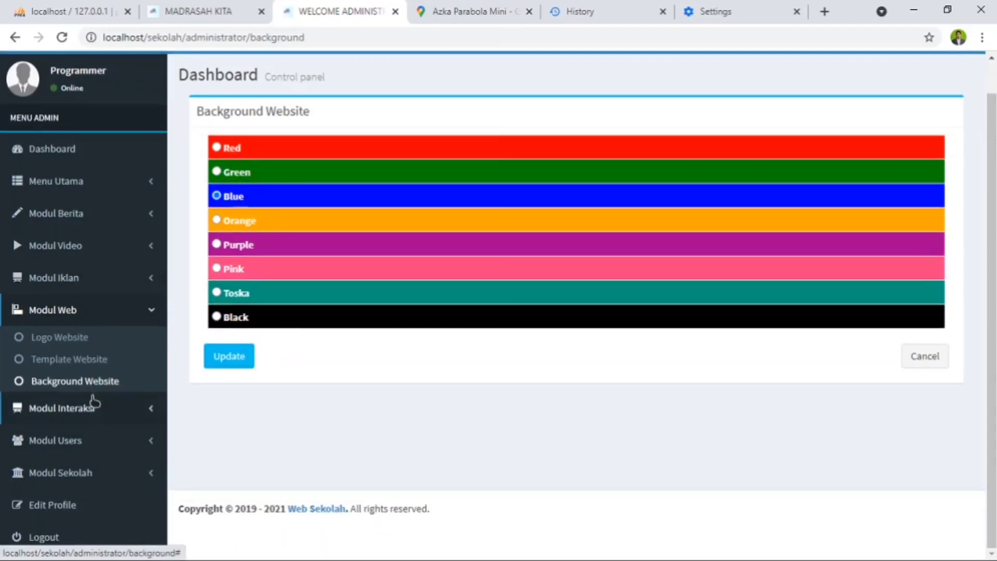
click(109, 415)
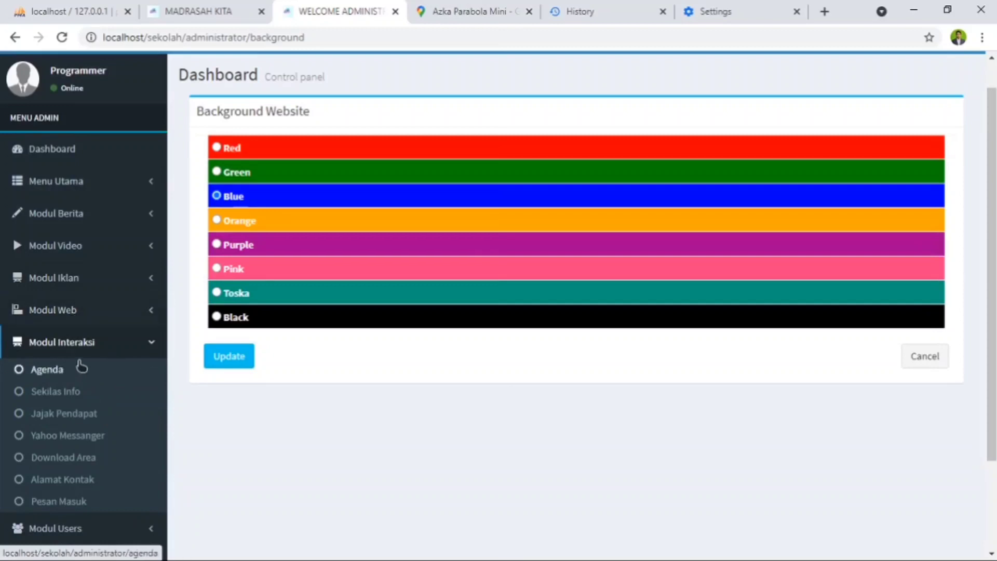
click(43, 370)
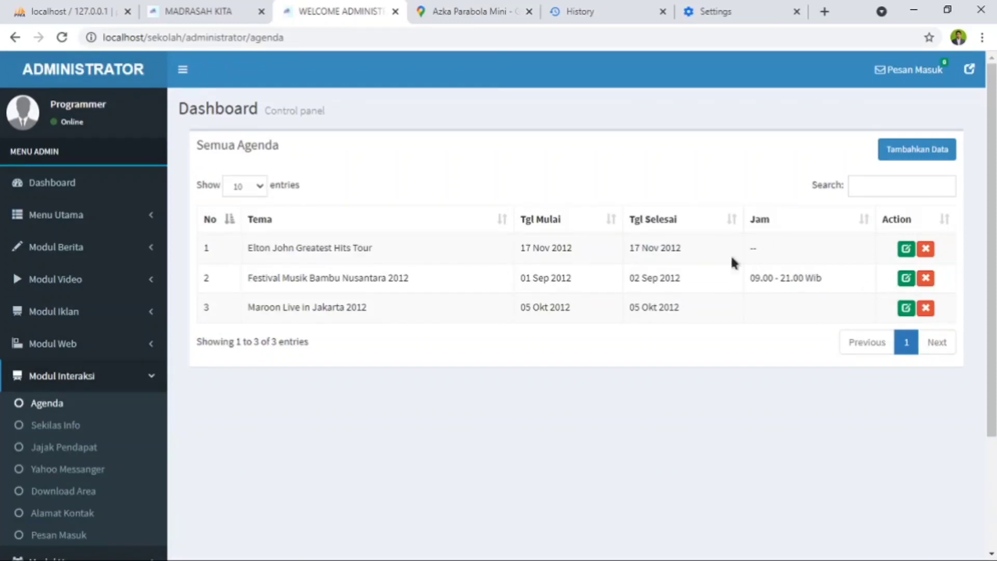
- Open the edit form of the Elton John Greatest Hits Tour agenda and examine its content, image, place, time, date and sender fields
click(906, 249)
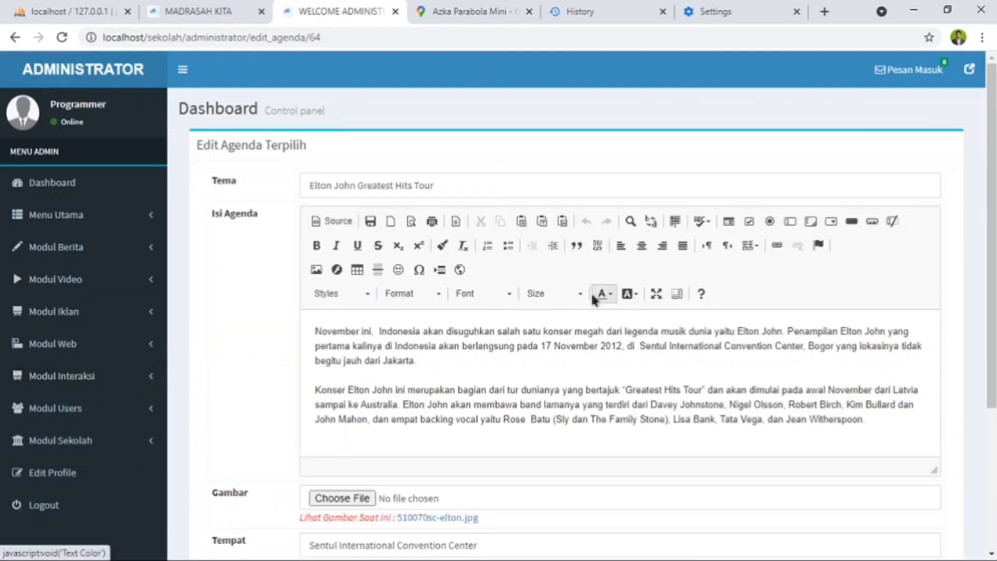
scroll(601, 332, down, 3)
scroll(434, 281, up, 2)
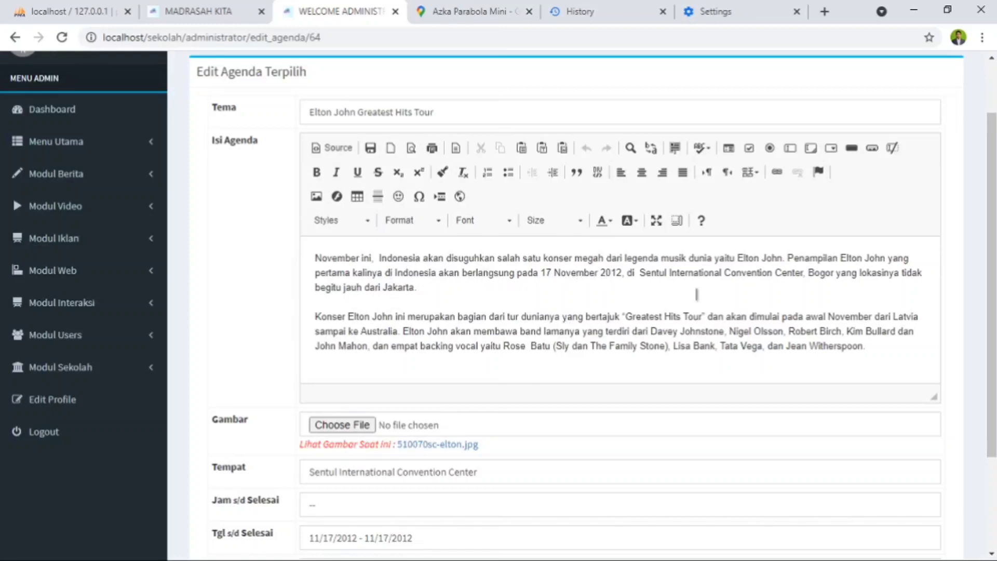
scroll(625, 345, down, 3)
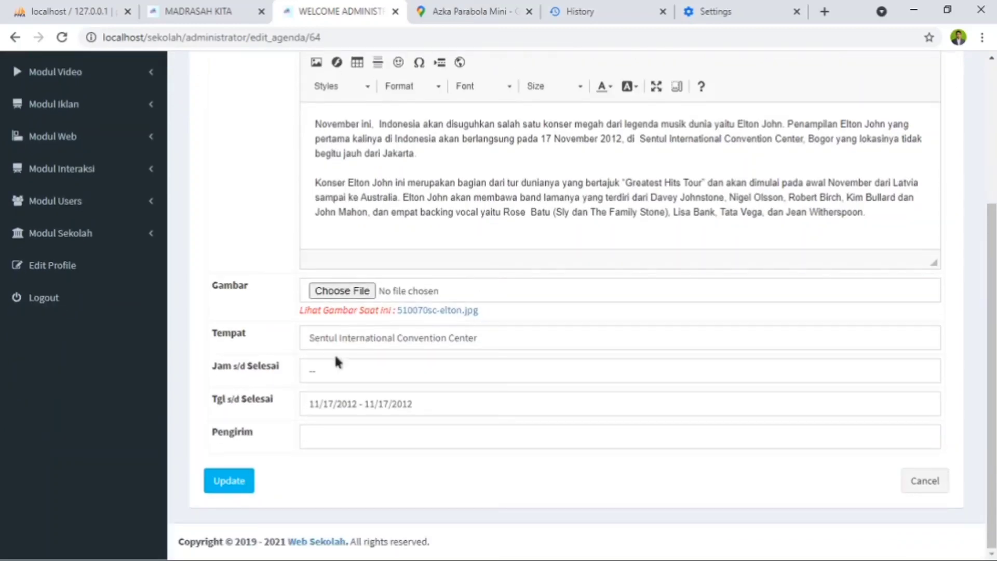
scroll(507, 457, up, 5)
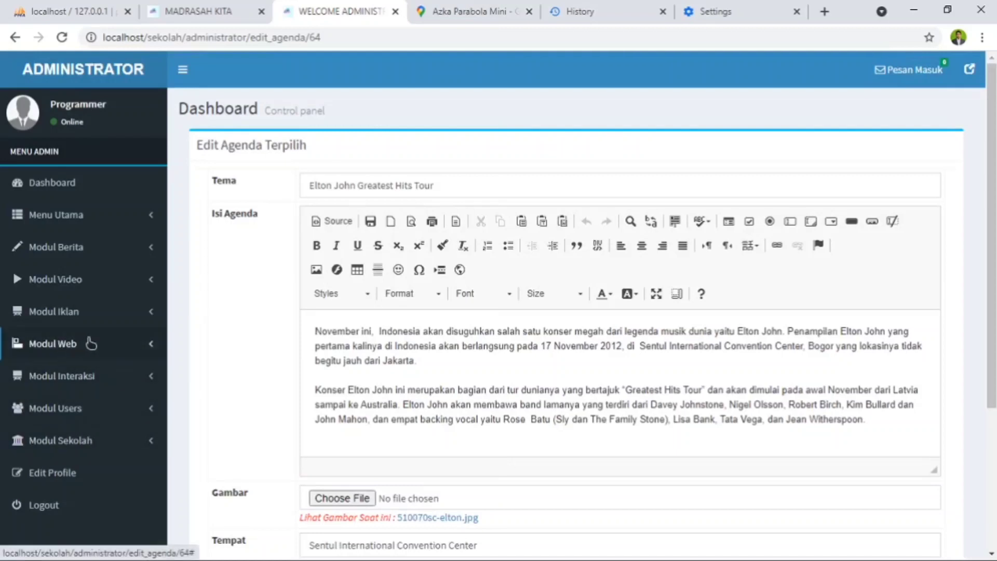
- Open the Sekilas Info list in Modul Interaksi, compare it with the Sekilas Info section on the public homepage, and return to the administrator site
click(96, 385)
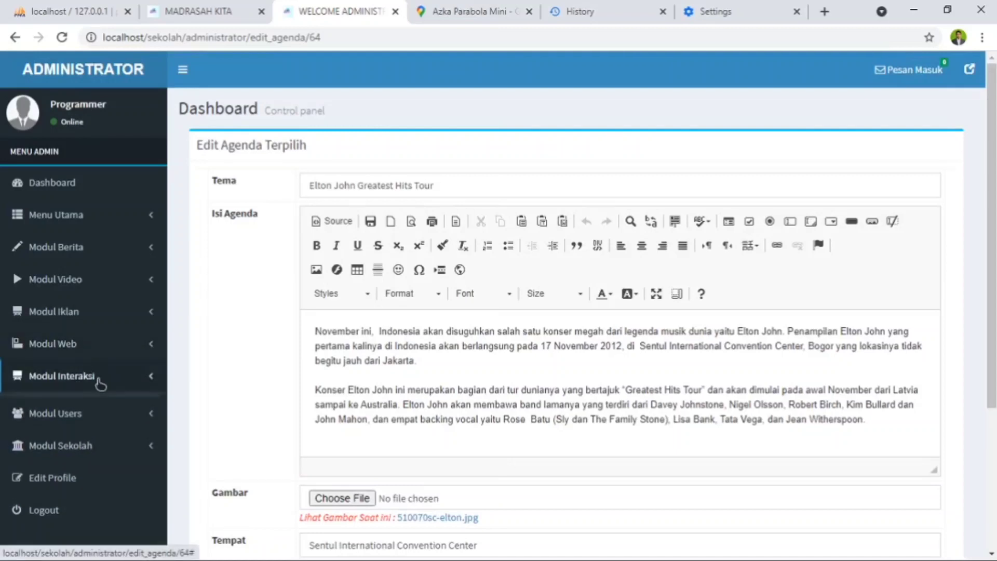
click(65, 431)
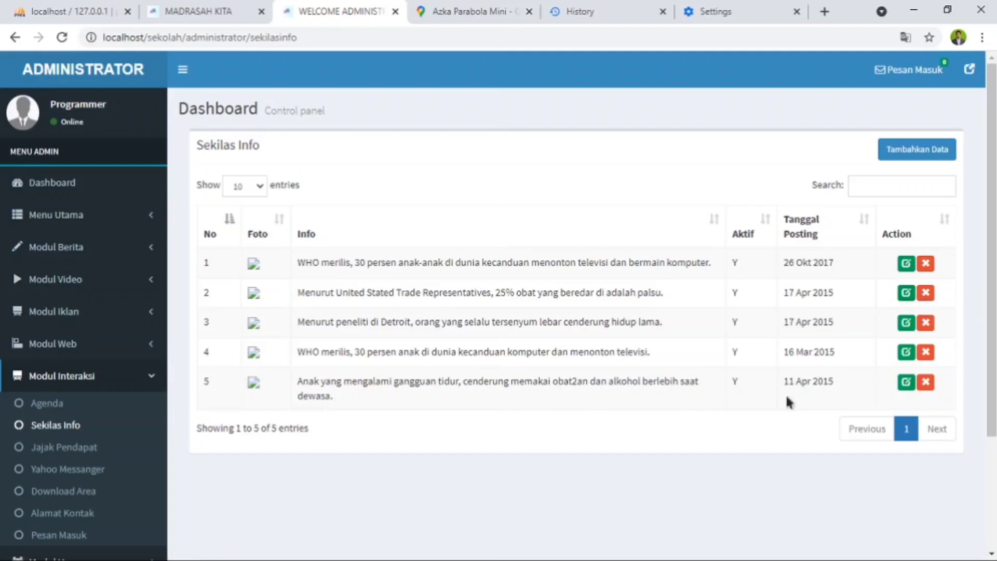
click(224, 14)
scroll(275, 314, down, 5)
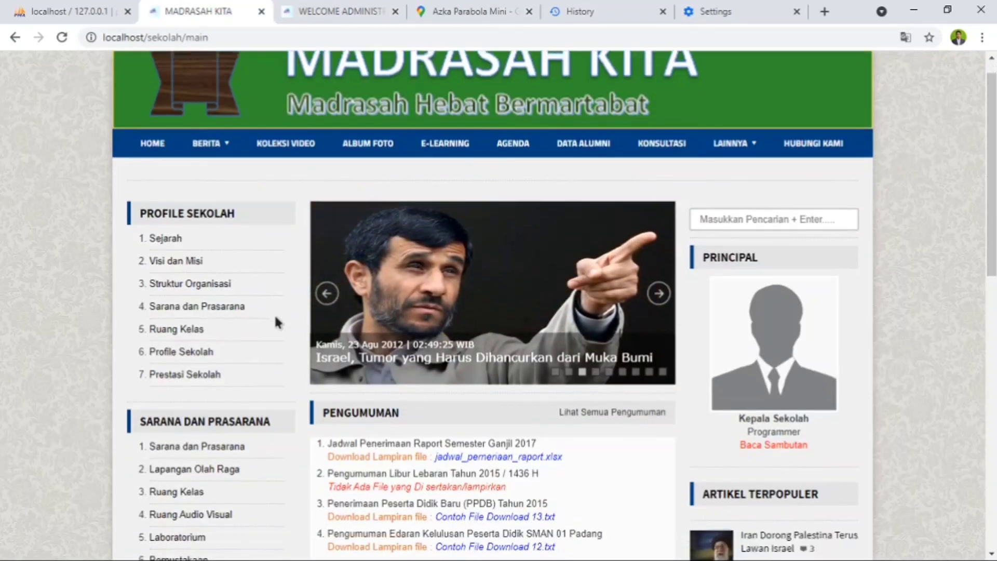
scroll(296, 363, down, 3)
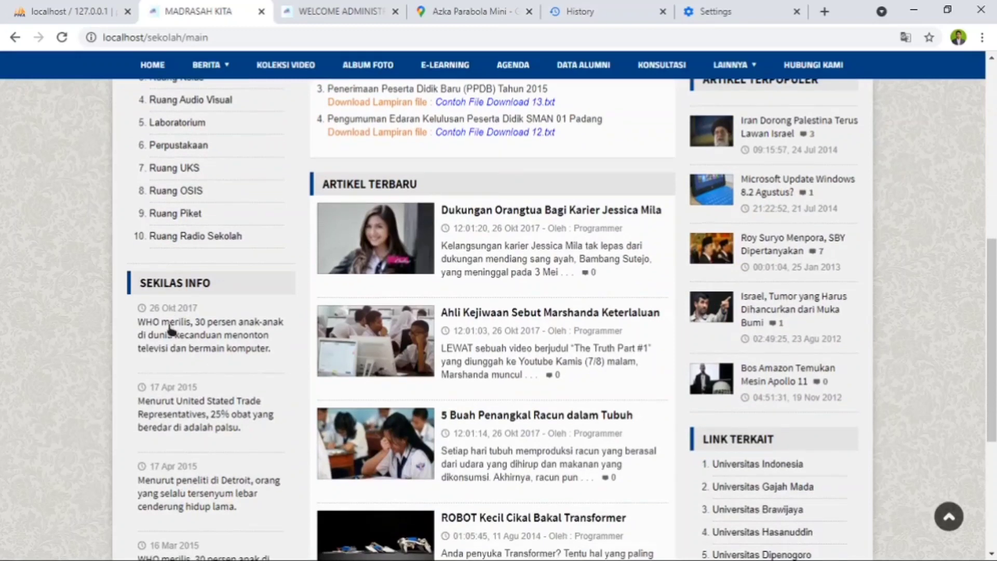
scroll(178, 401, down, 4)
scroll(201, 356, down, 1)
scroll(313, 85, up, 3)
click(326, 10)
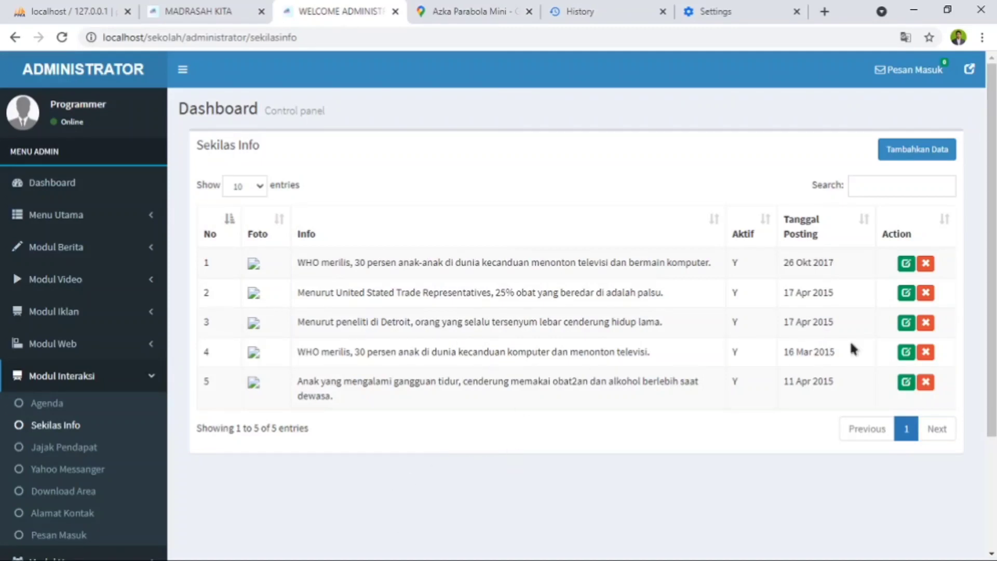
- Open the Jajak Pendapat list in Modul Interaksi and look for the poll on the public homepage
click(62, 452)
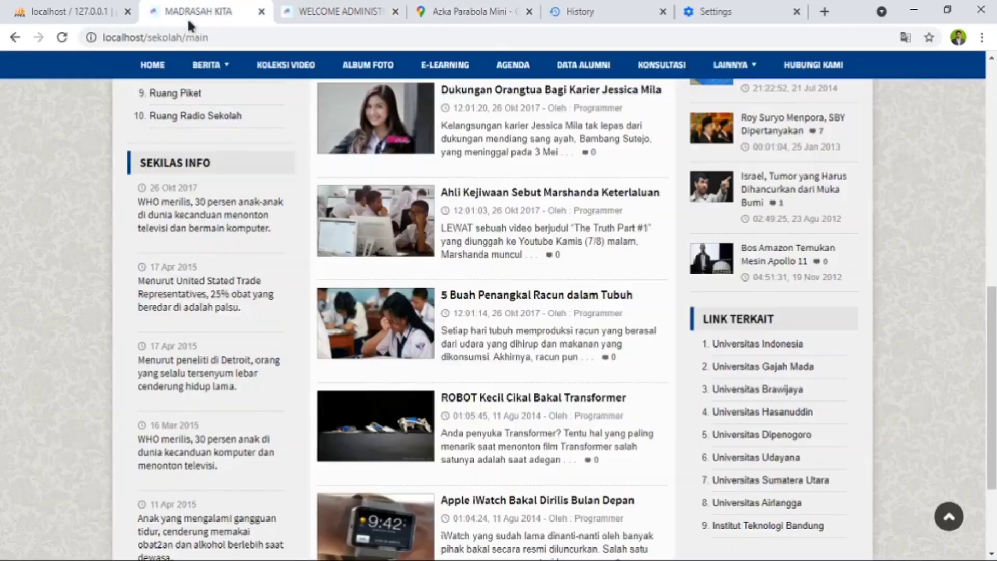
click(202, 10)
scroll(752, 249, up, 5)
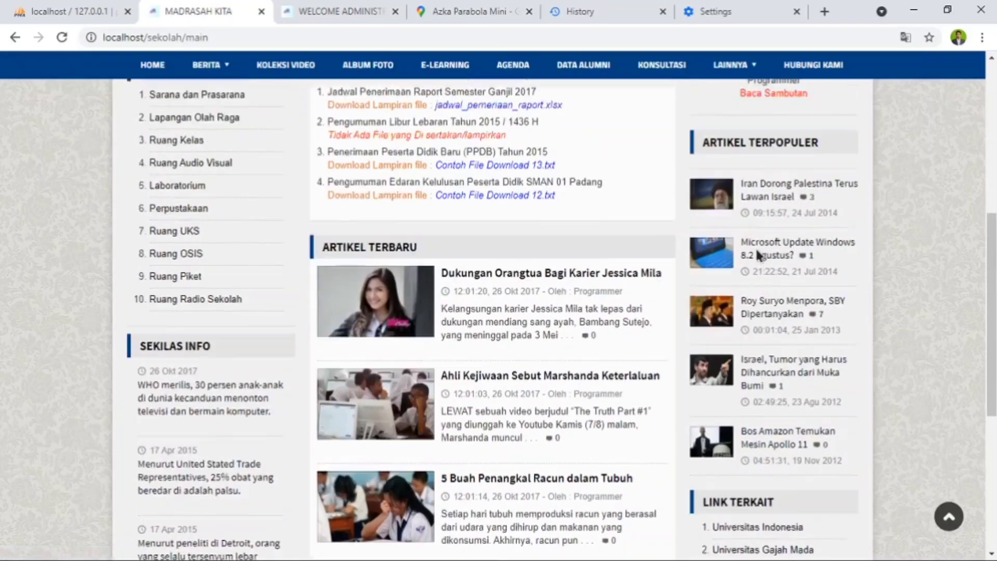
scroll(757, 254, down, 8)
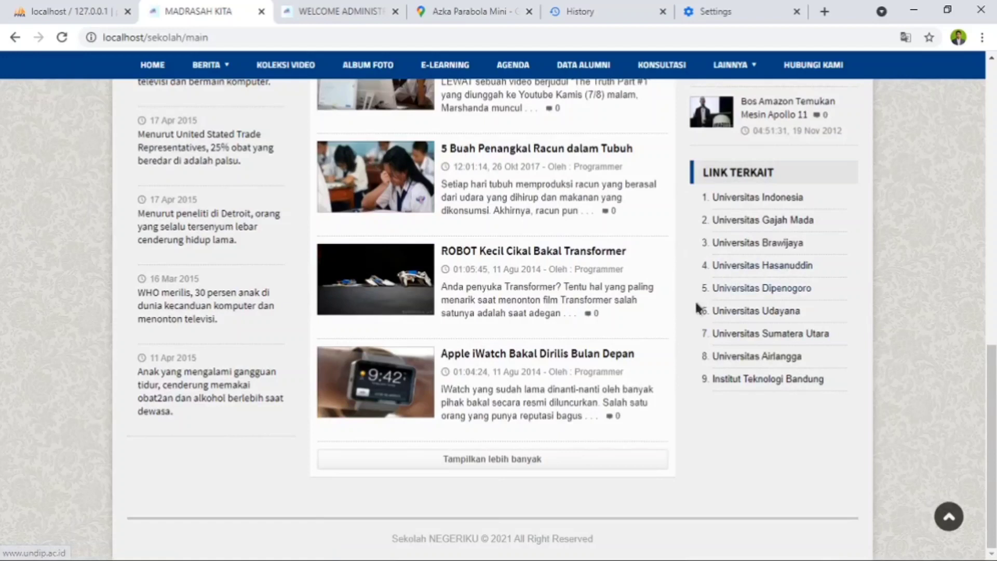
scroll(562, 317, up, 12)
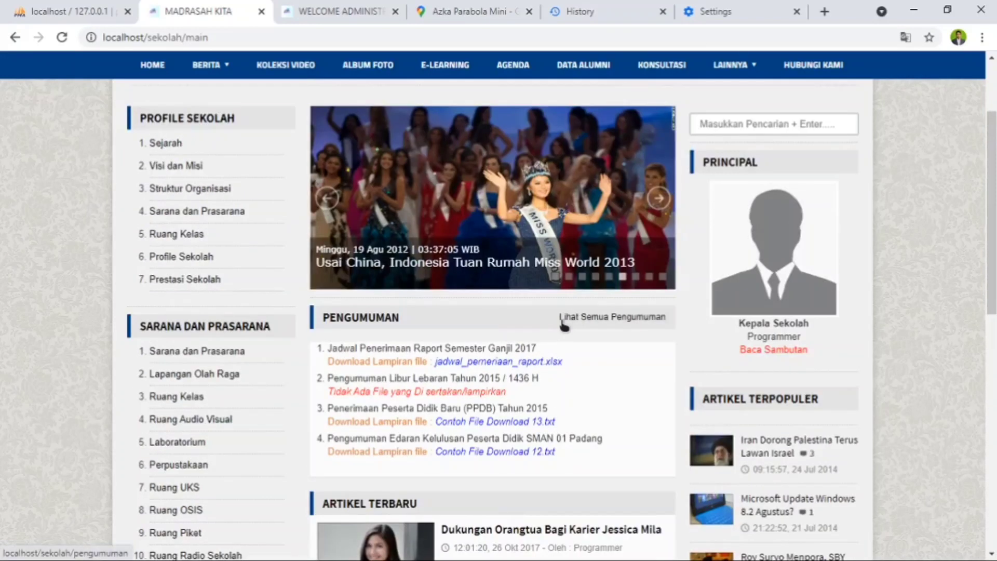
scroll(716, 307, up, 3)
- Check the Lainnya submenu on the public site and review the question form and posted questions on the Konsultasi page
click(755, 243)
click(752, 175)
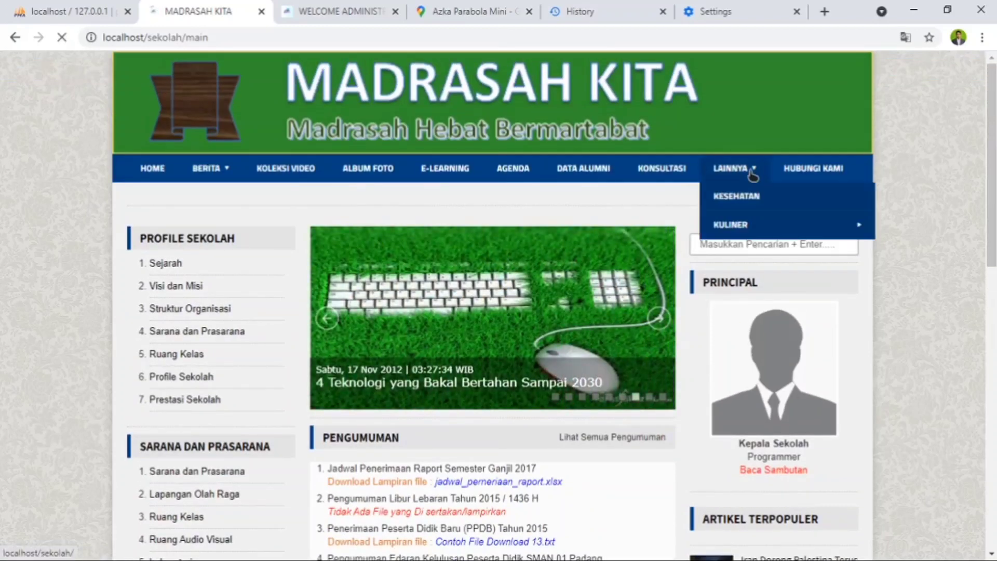
mouse_move(737, 228)
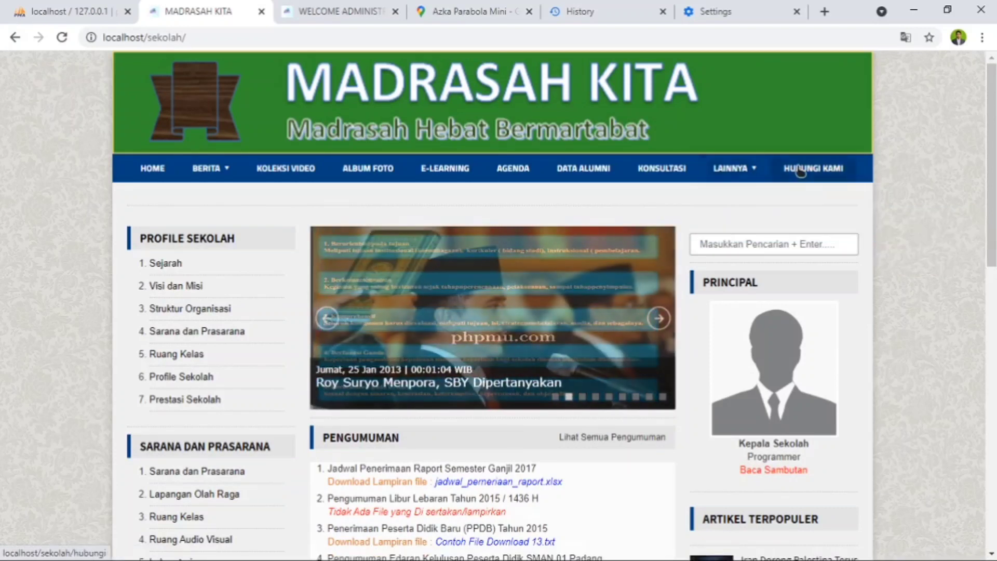
click(664, 171)
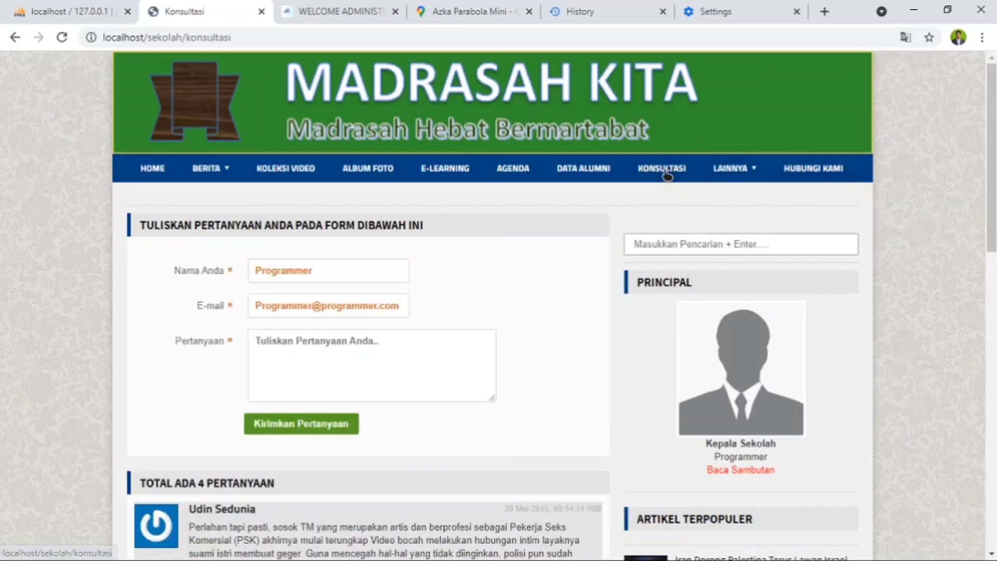
scroll(488, 271, down, 4)
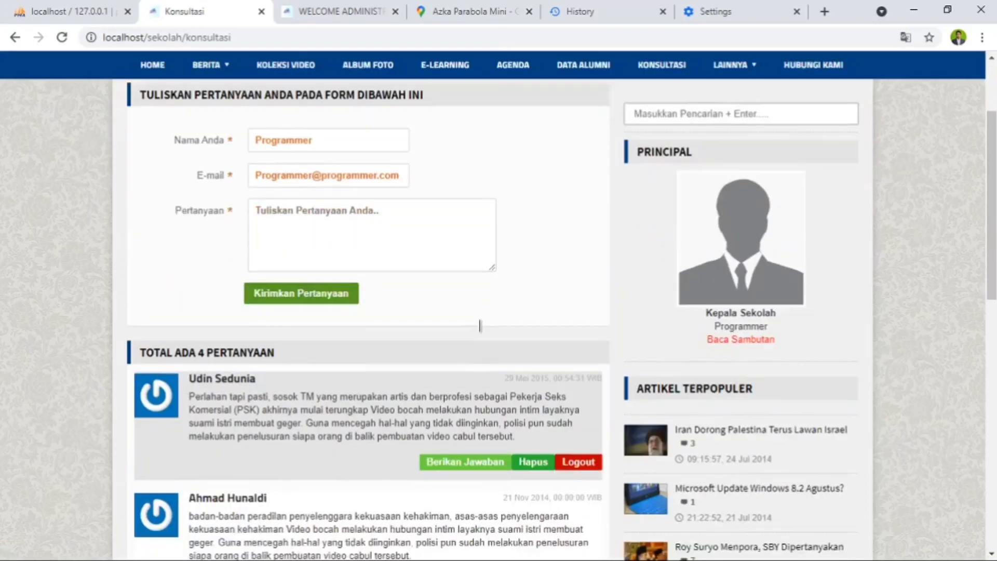
scroll(460, 383, down, 1)
scroll(460, 383, up, 6)
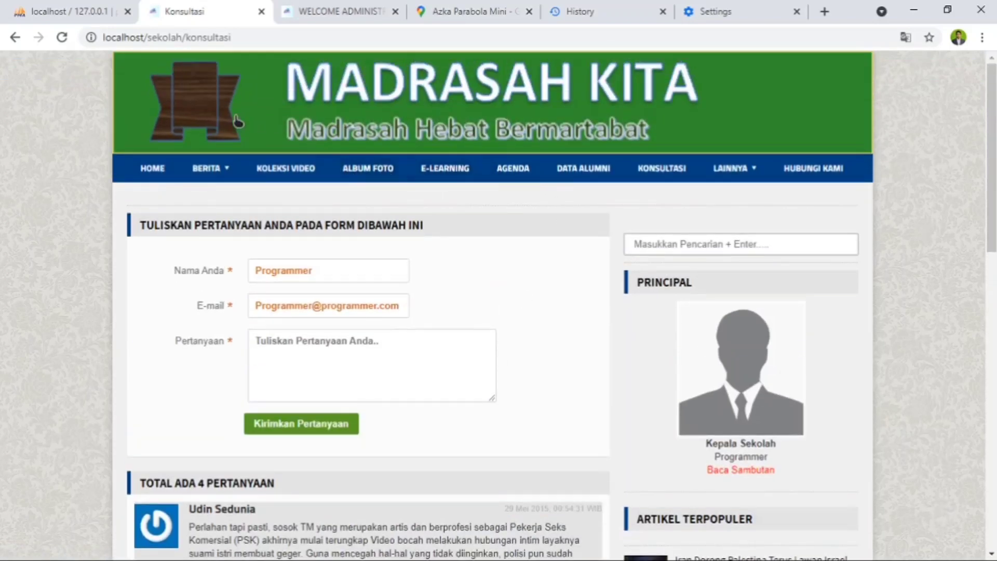
- Return to the public homepage, show more of its latest articles and look through the Semua Berita list
click(154, 175)
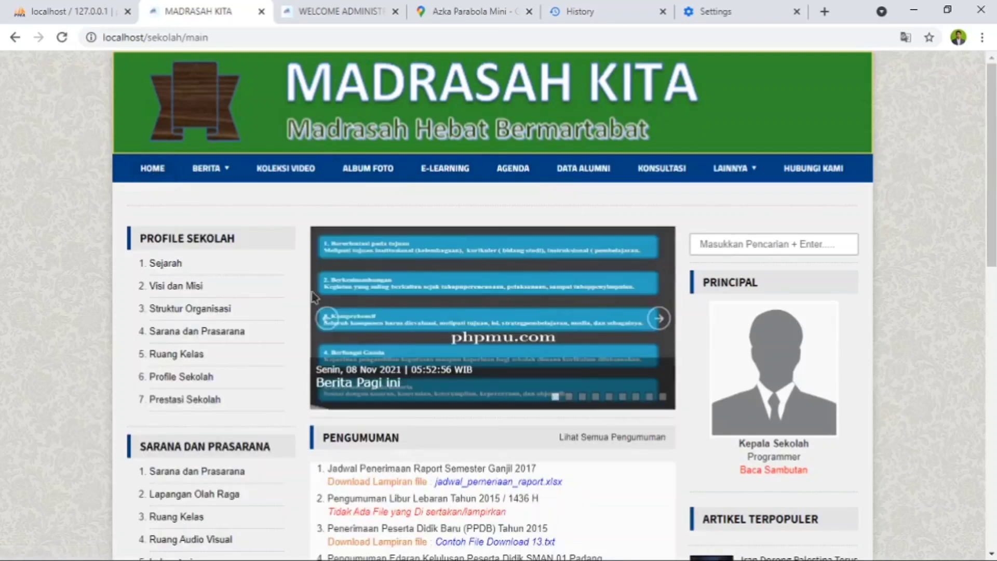
scroll(321, 311, down, 4)
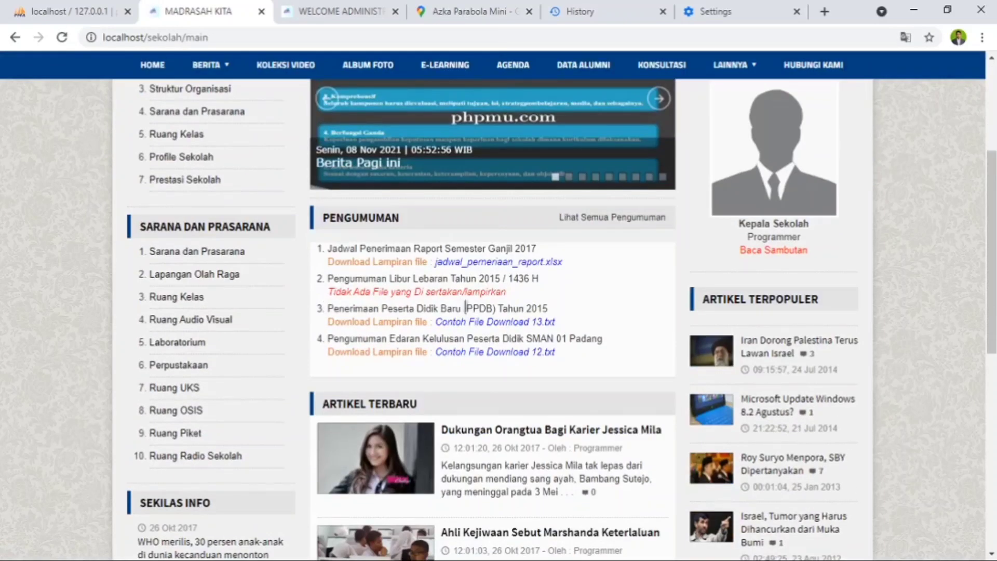
scroll(465, 308, down, 9)
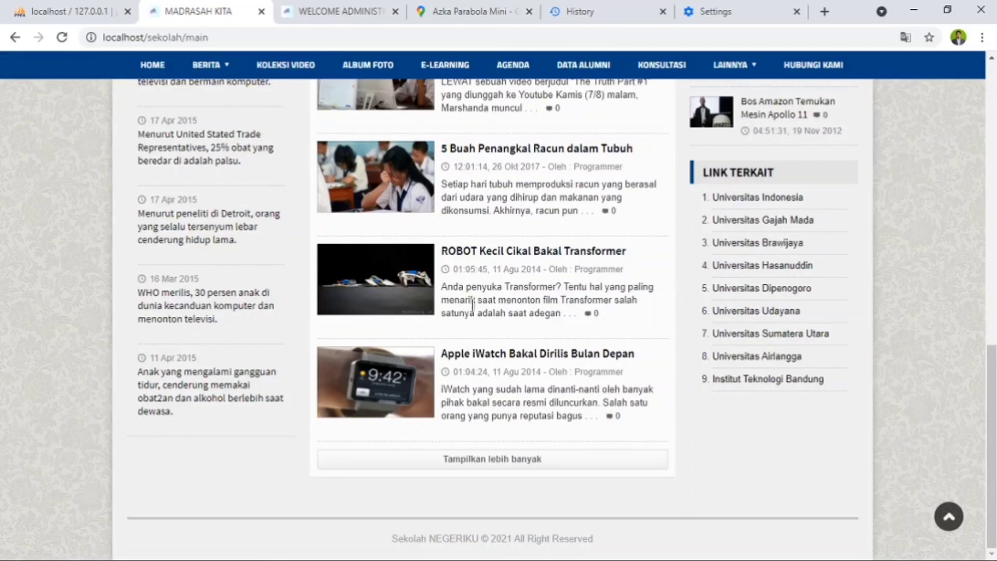
click(496, 457)
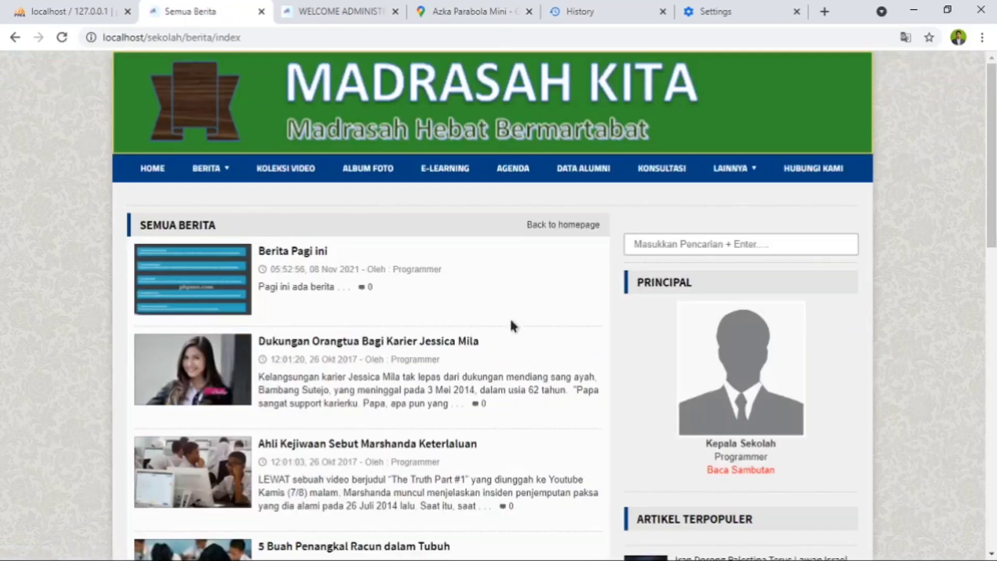
scroll(531, 280, down, 5)
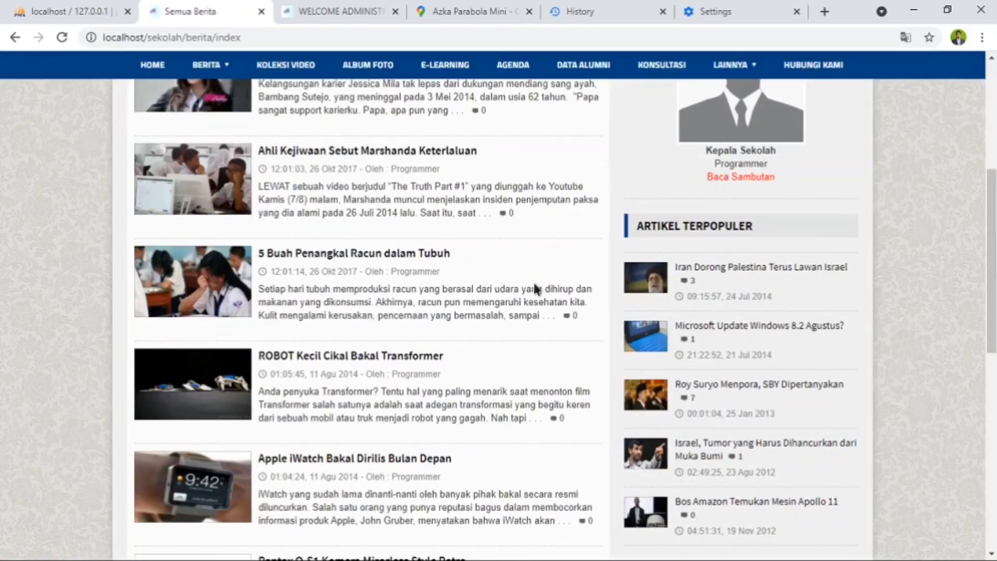
scroll(532, 281, down, 9)
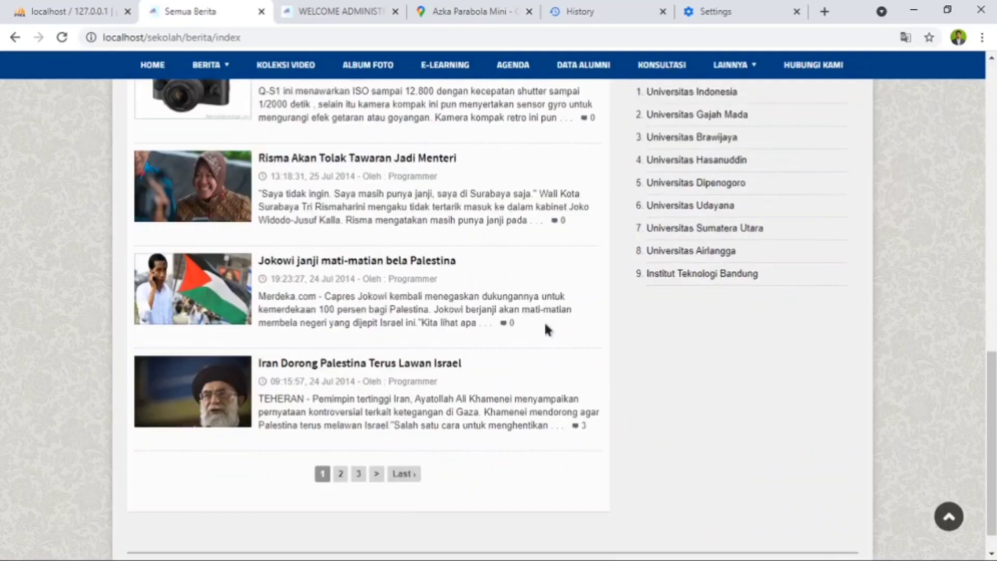
scroll(452, 377, up, 15)
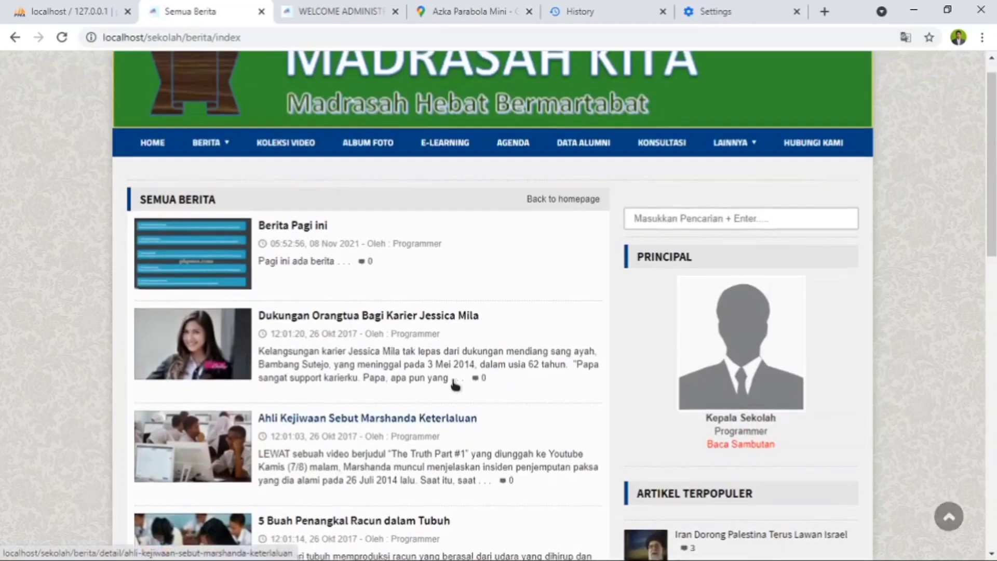
- Switch back to the administrator site and review the Download Area file list in Modul Interaksi
click(327, 13)
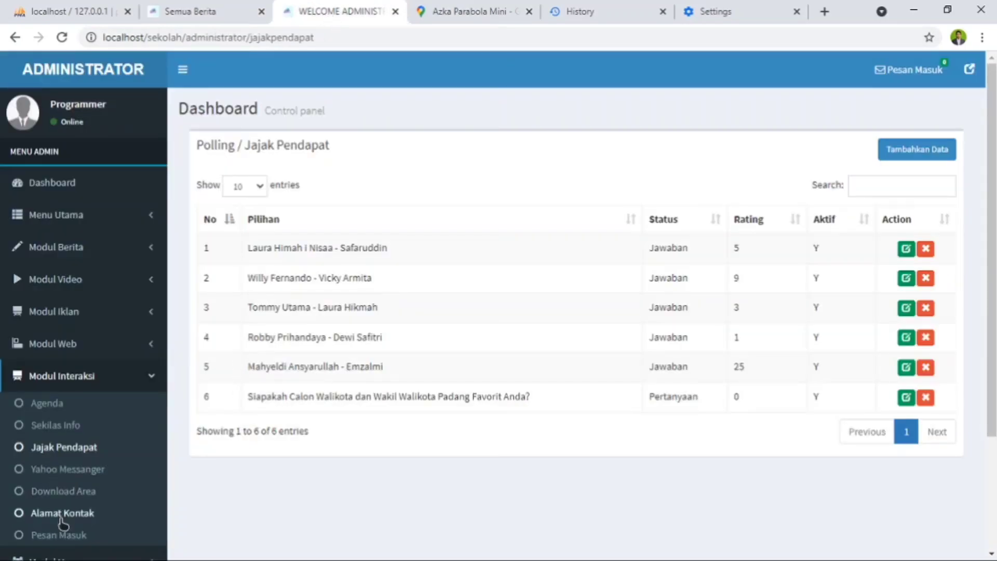
click(73, 493)
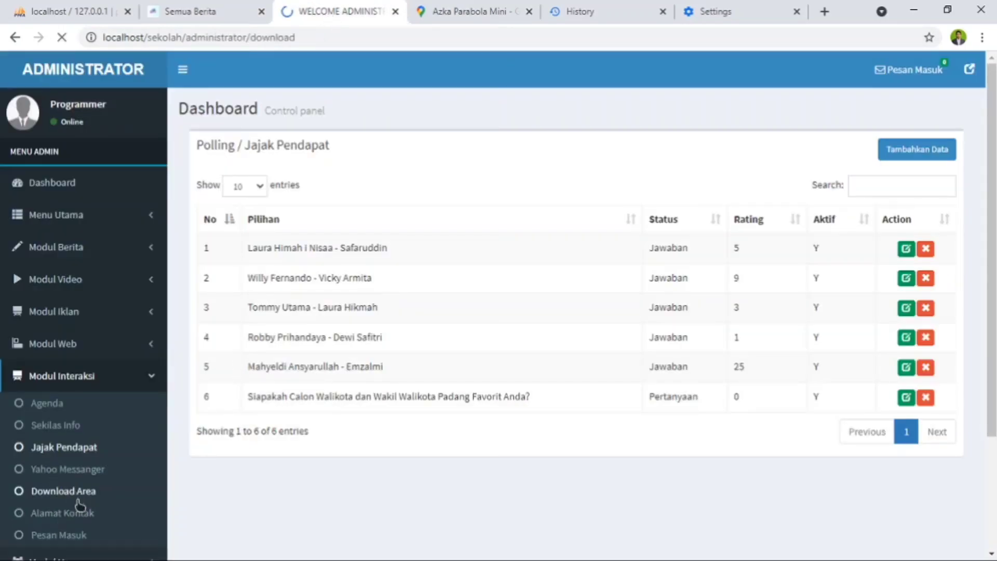
click(68, 494)
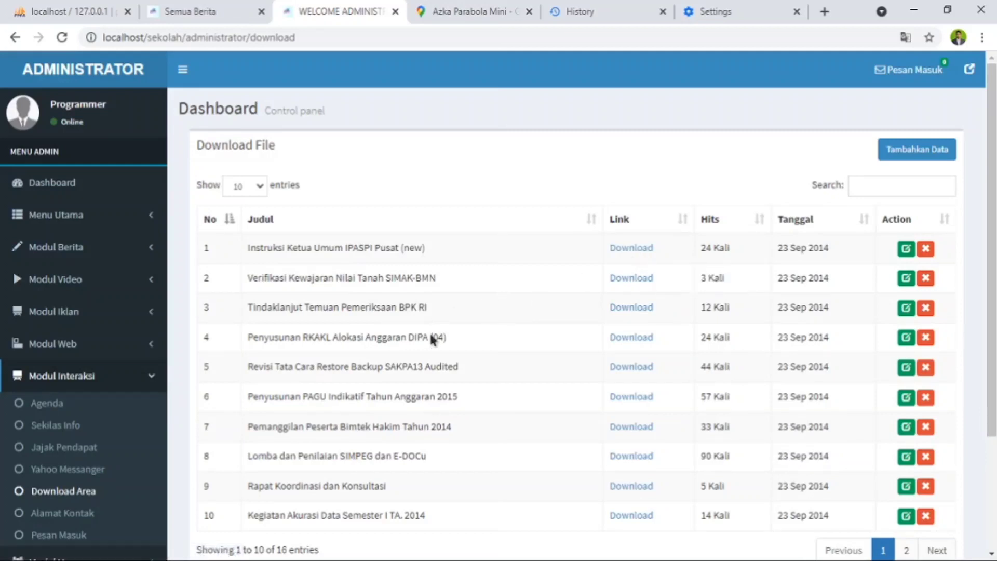
scroll(631, 408, down, 3)
scroll(488, 363, up, 3)
- Open the E-Learning page on the public site to check its list of downloadable files
click(192, 11)
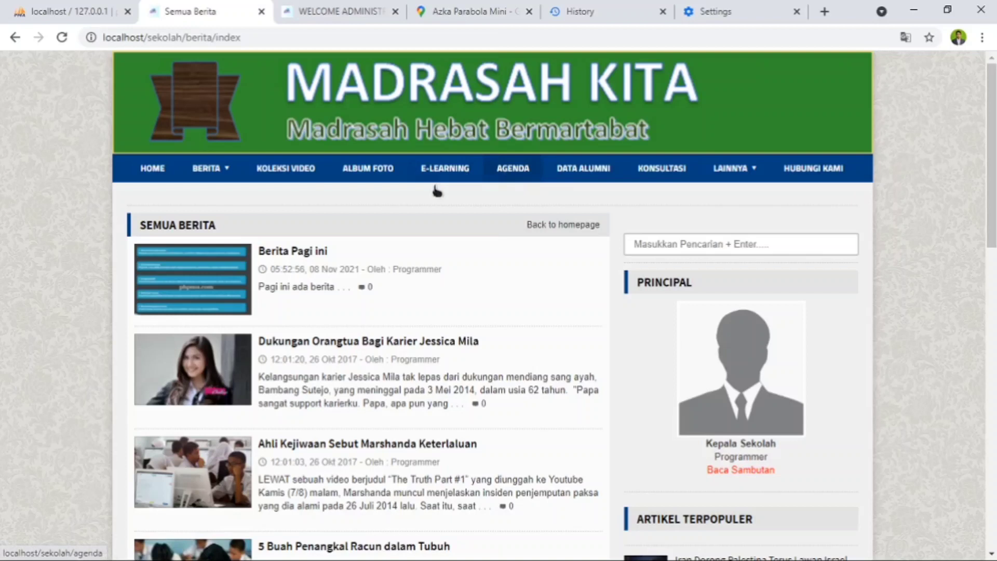
click(440, 168)
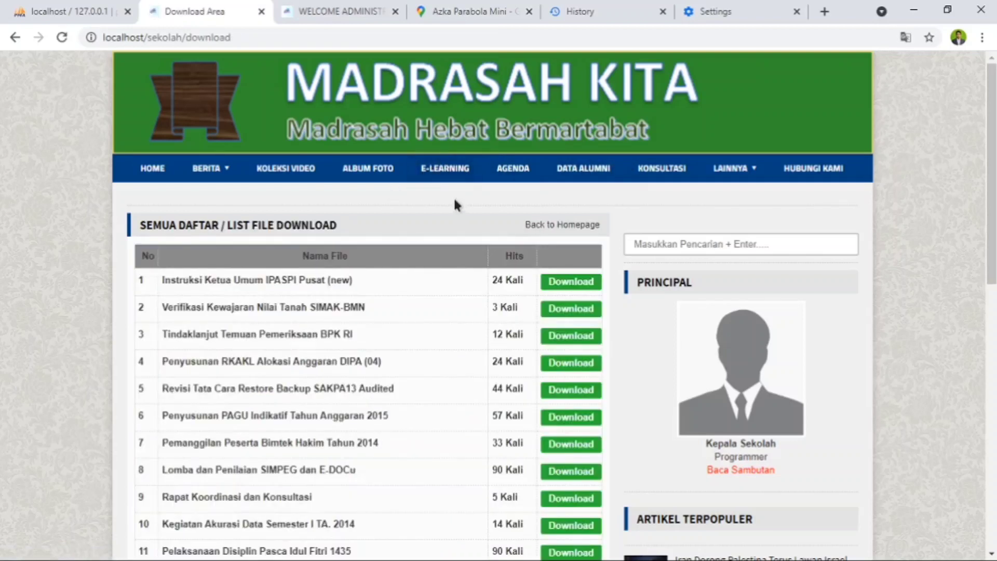
click(451, 172)
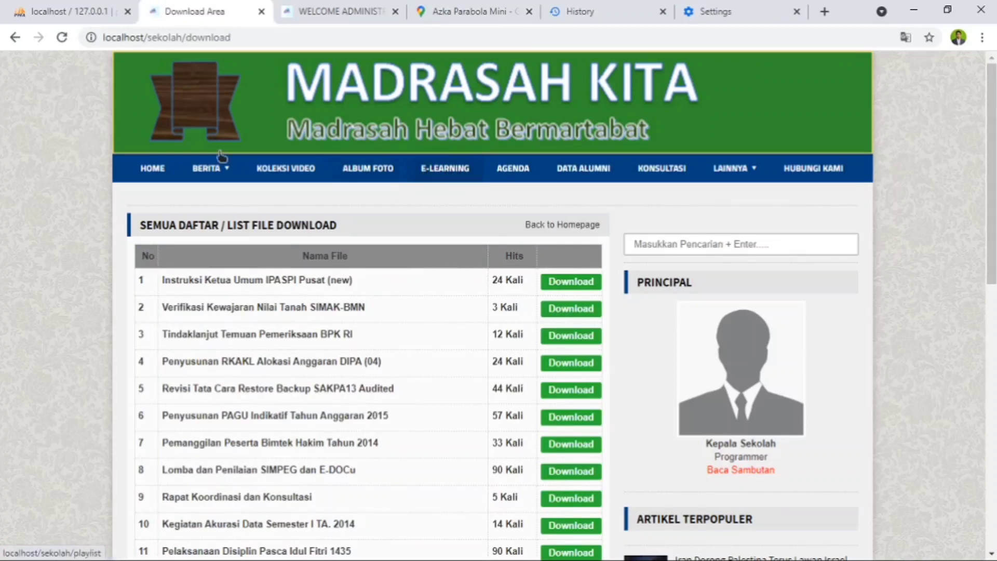
- Return to the administrator site and open the Menu Website list in Menu Utama
click(332, 16)
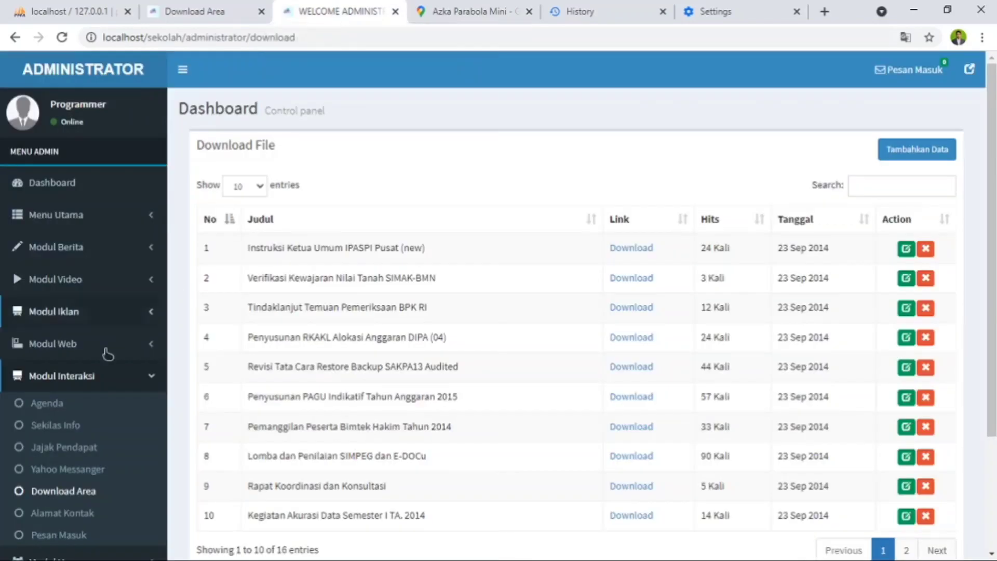
click(76, 223)
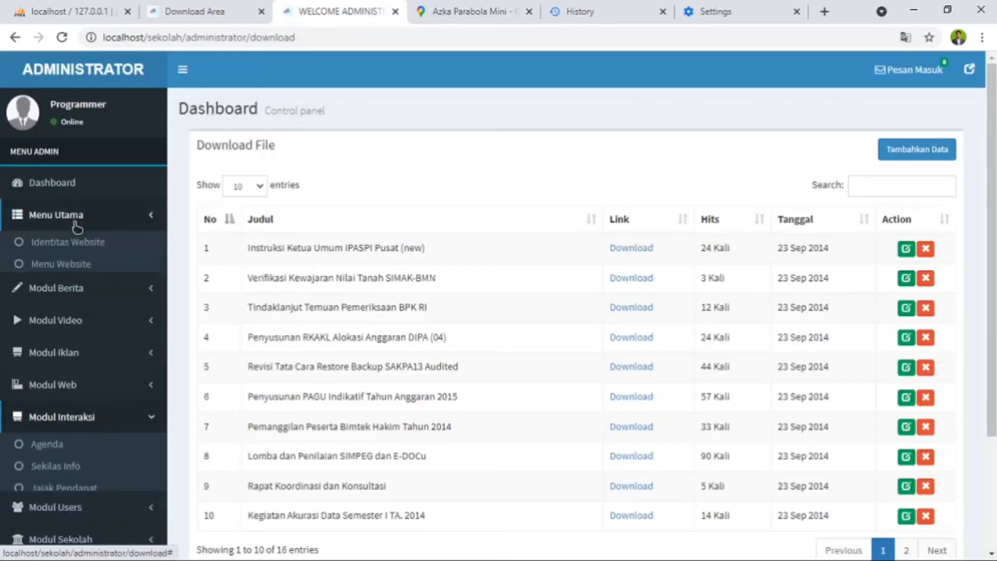
click(74, 267)
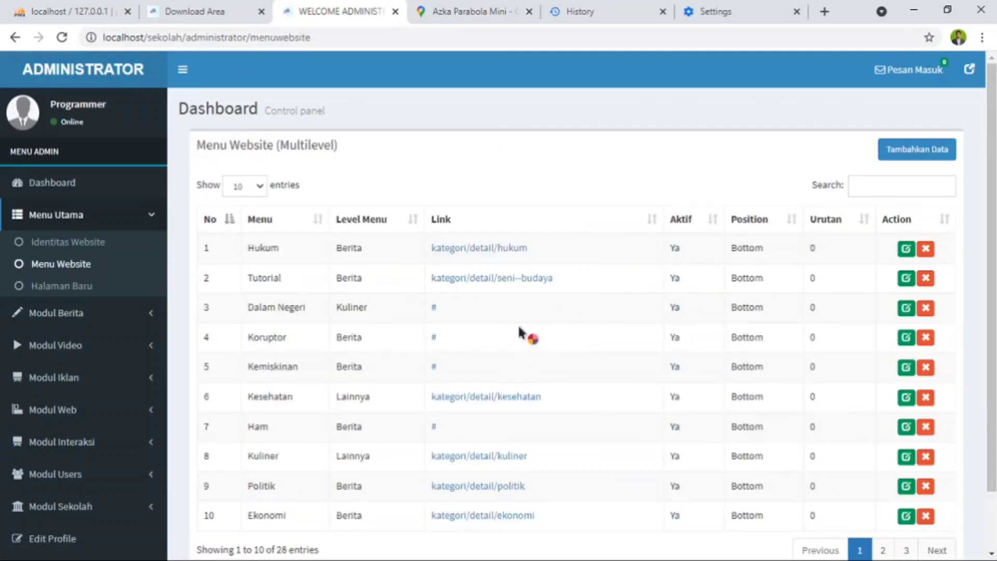
- Rename the E-Learning entry in the Menu Website list to Download and save the change
scroll(522, 324, down, 1)
scroll(522, 321, down, 1)
scroll(544, 323, up, 2)
scroll(613, 379, down, 2)
click(885, 488)
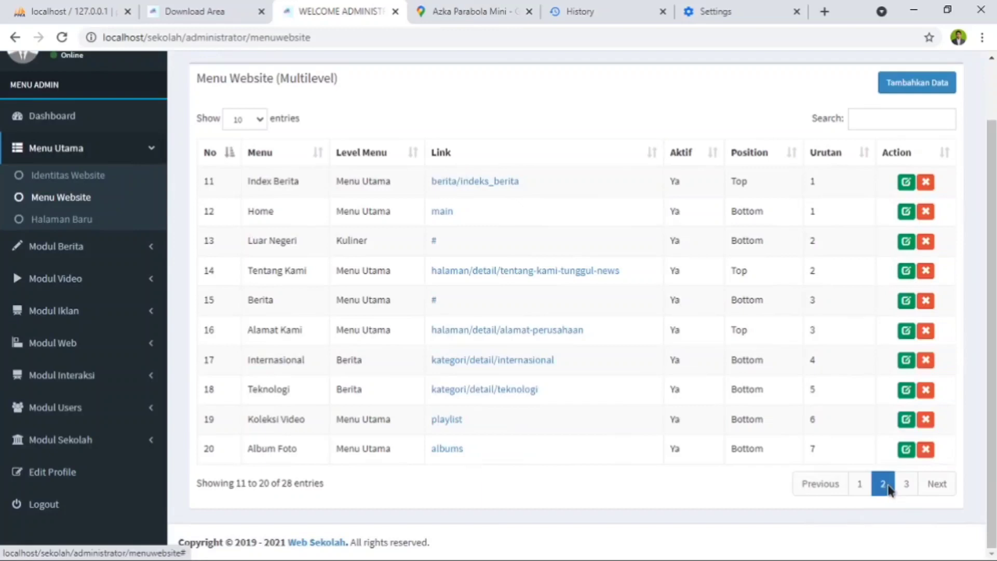
click(907, 484)
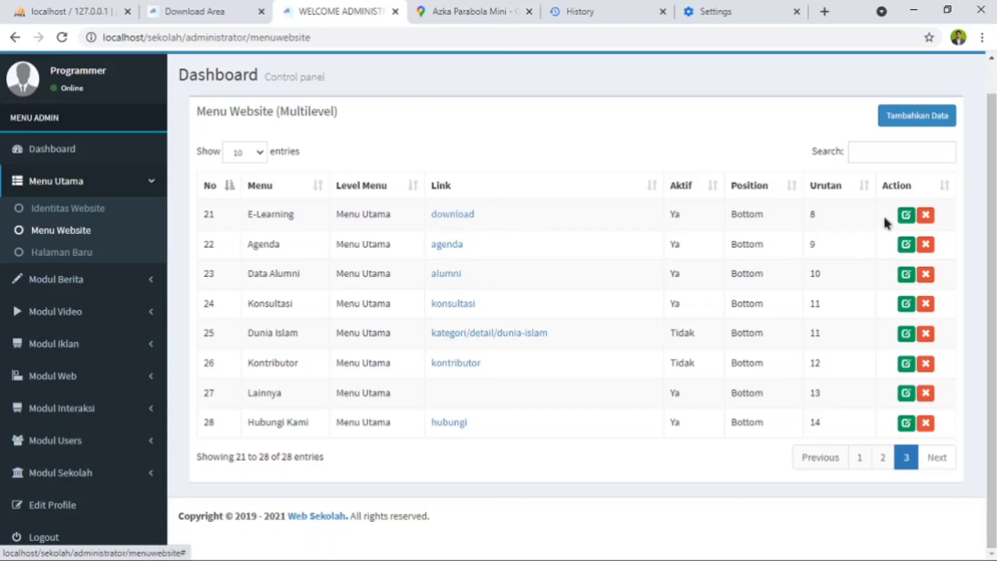
click(904, 216)
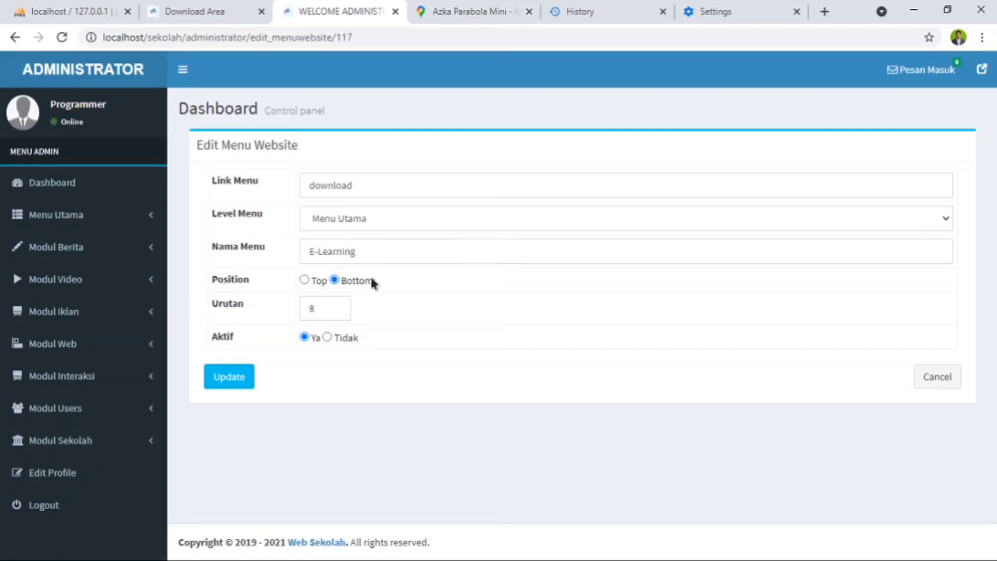
click(361, 256)
drag(360, 256, 254, 263)
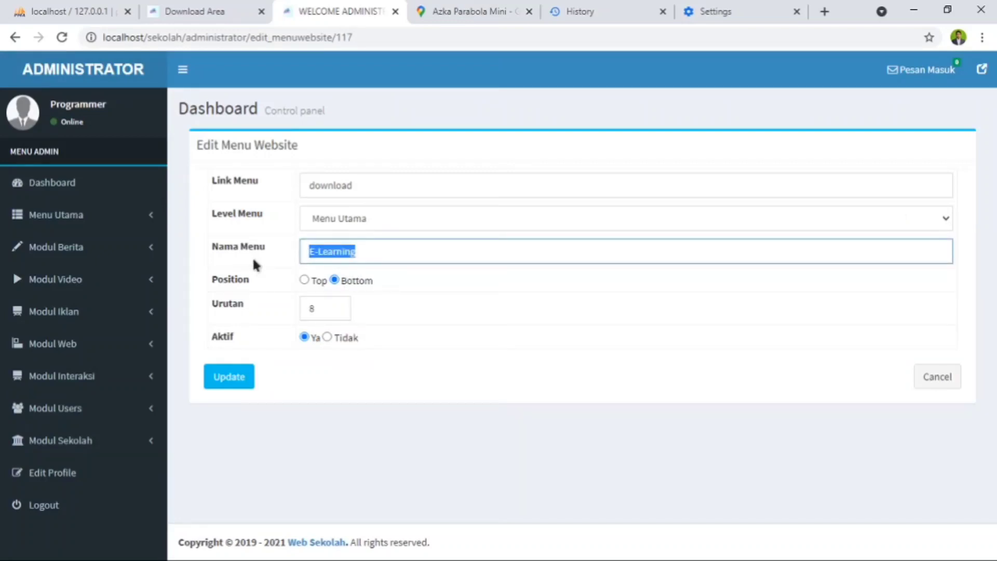
text(Download)
click(225, 384)
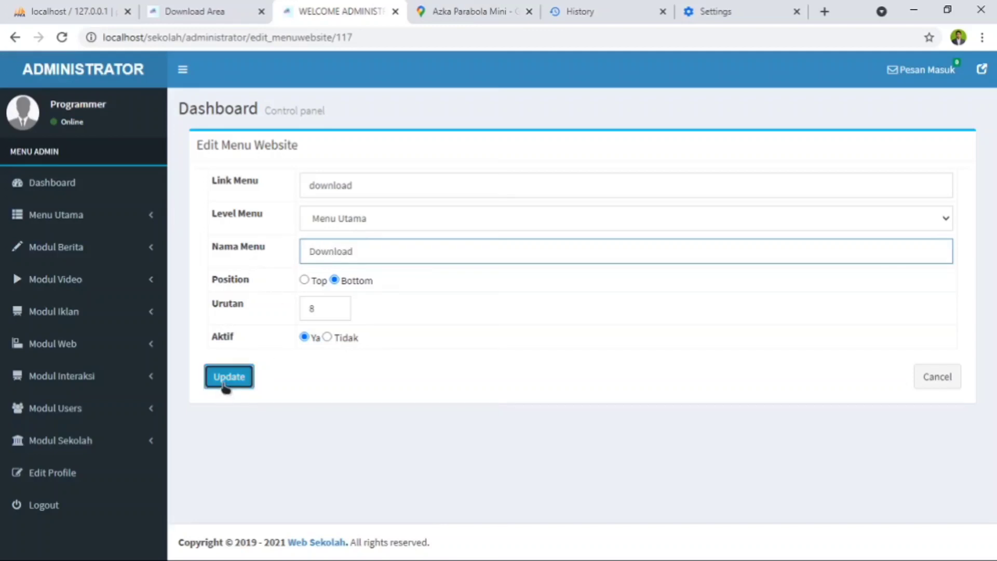
- Refresh the public site and open its Download page to check the renamed navigation entry
click(213, 12)
click(61, 40)
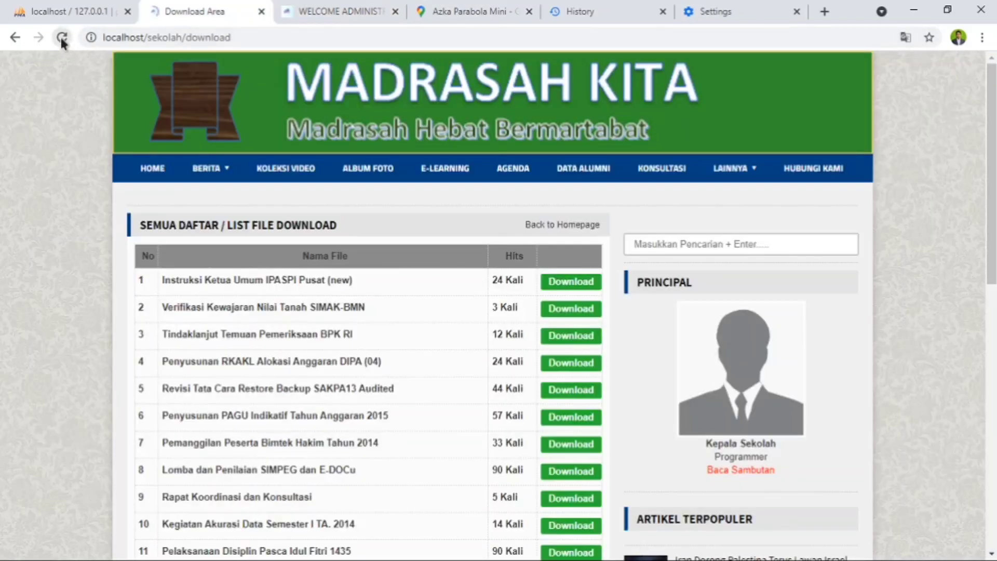
click(442, 174)
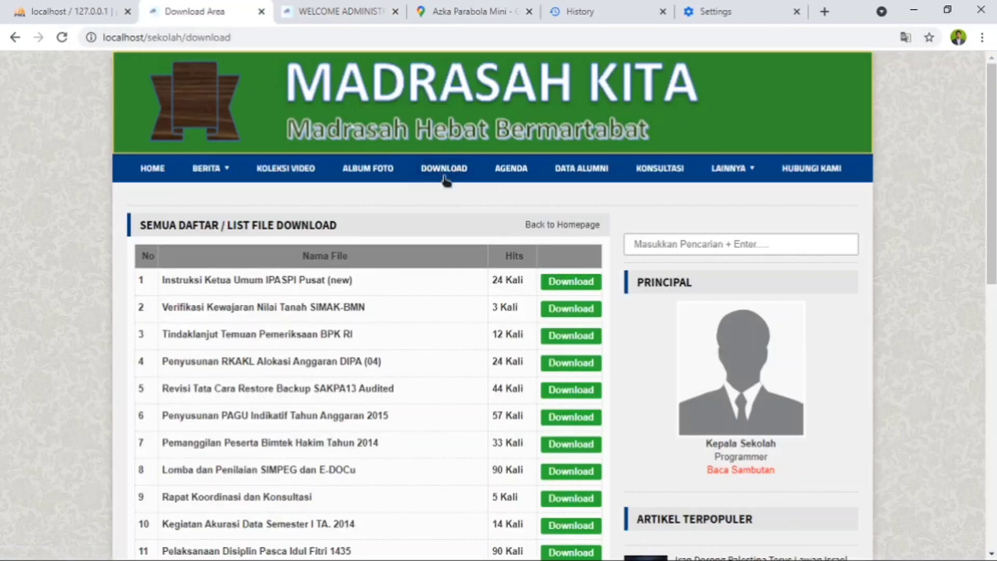
- Open the Agenda page on the public site and look through its events, popular articles and related links
click(521, 180)
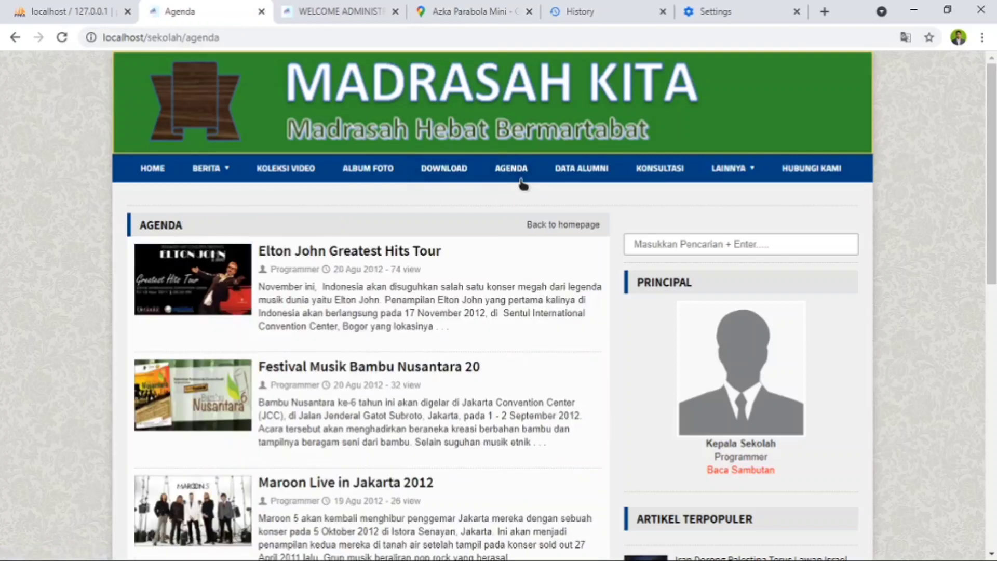
scroll(514, 294, down, 2)
scroll(532, 288, up, 2)
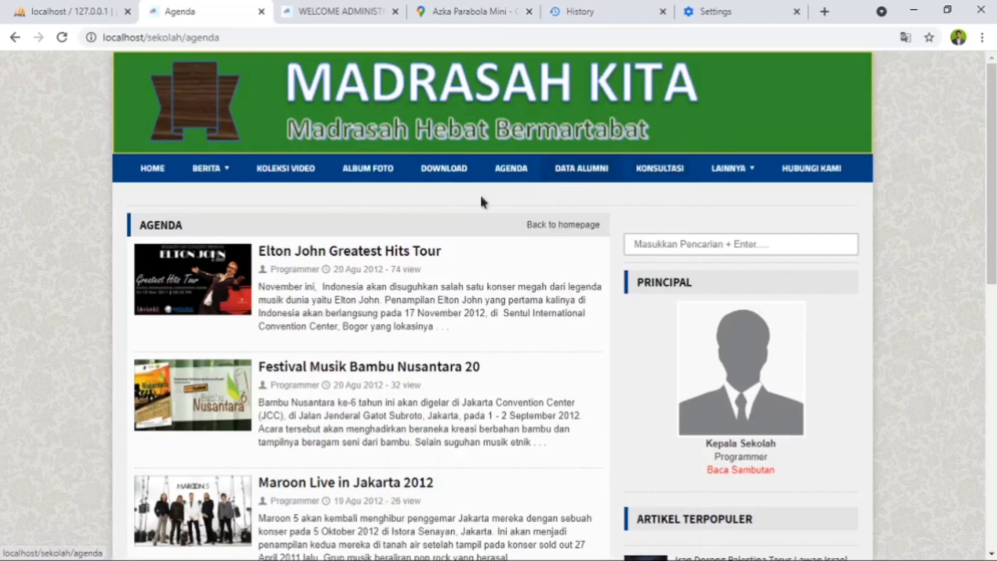
scroll(429, 341, down, 8)
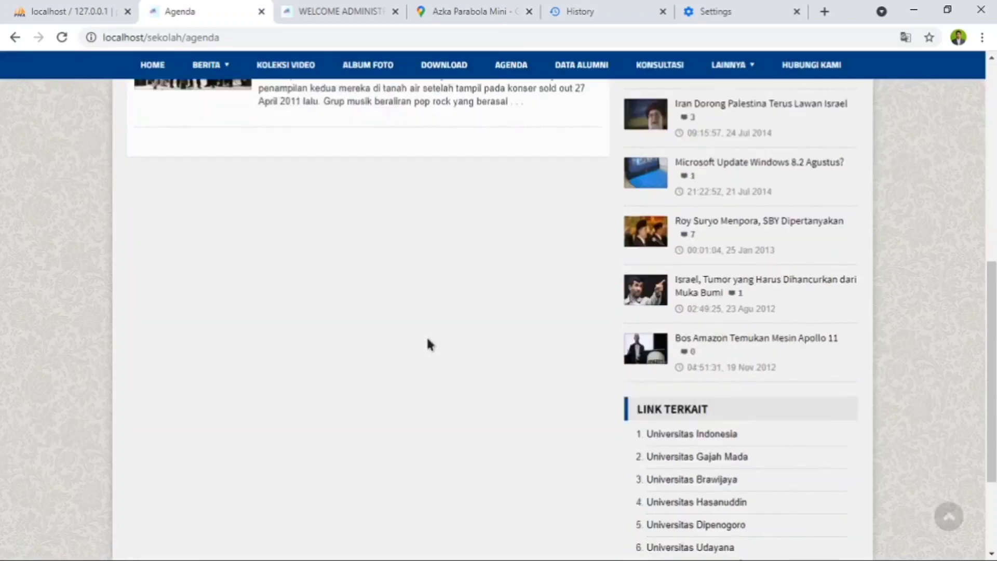
scroll(428, 341, down, 3)
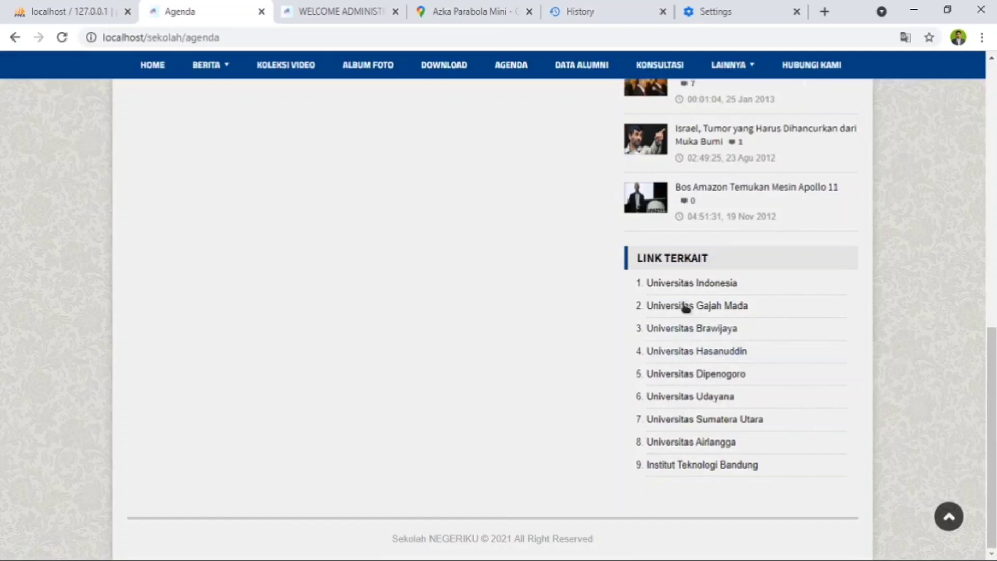
scroll(683, 306, up, 4)
scroll(680, 340, up, 3)
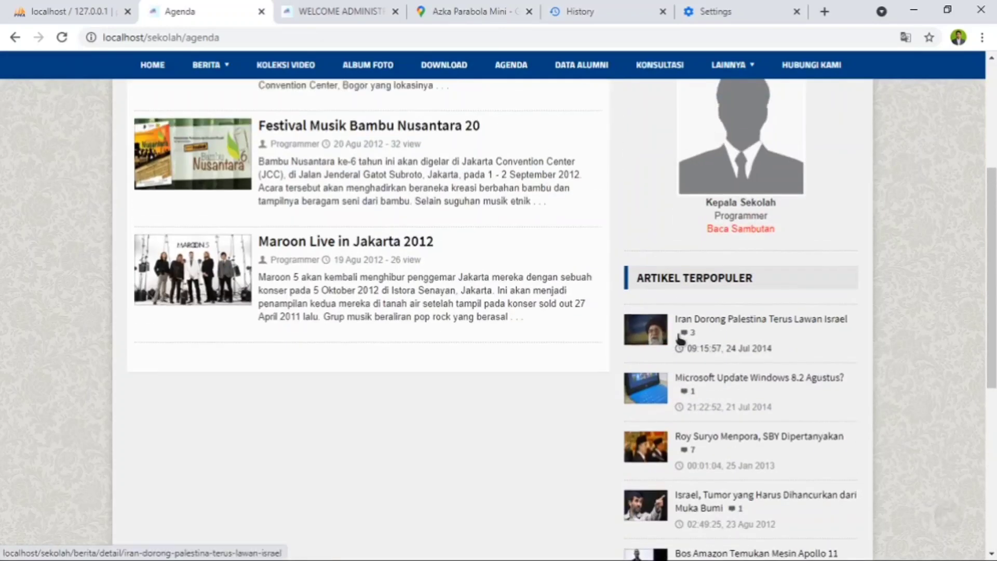
scroll(680, 339, up, 5)
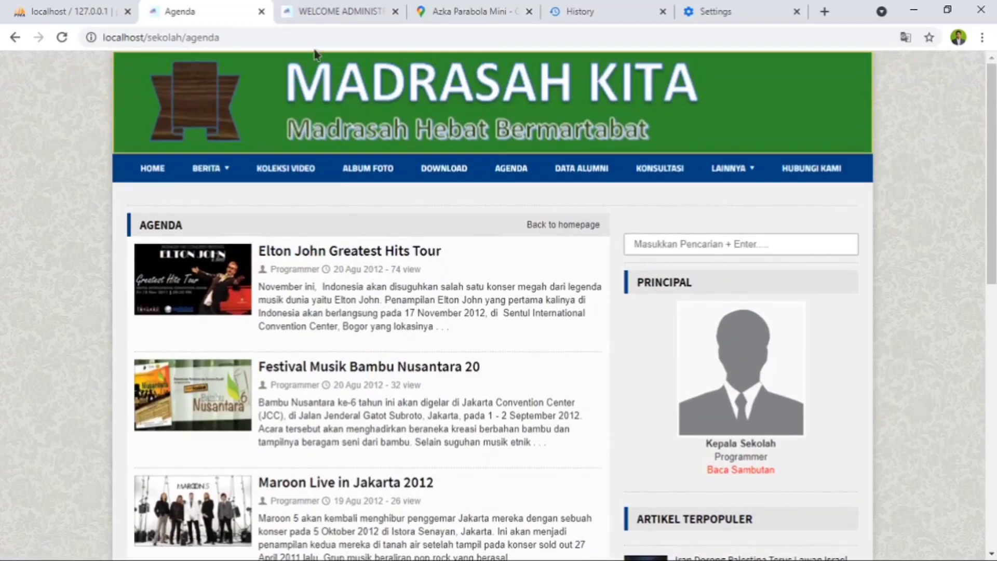
- Return to the administrator site, open Alamat Kontak in Modul Interaksi and read through the contact text
click(327, 16)
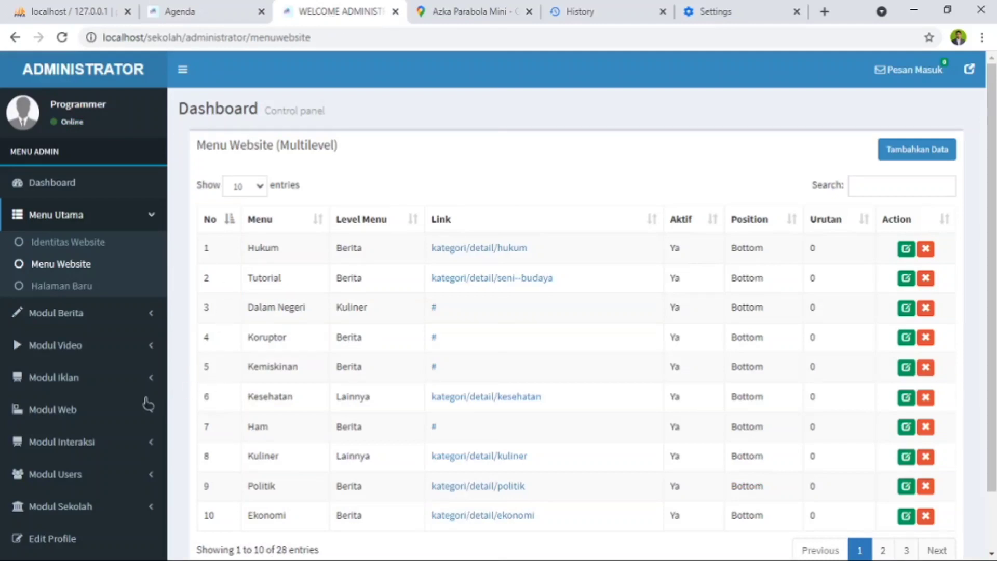
scroll(81, 362, down, 1)
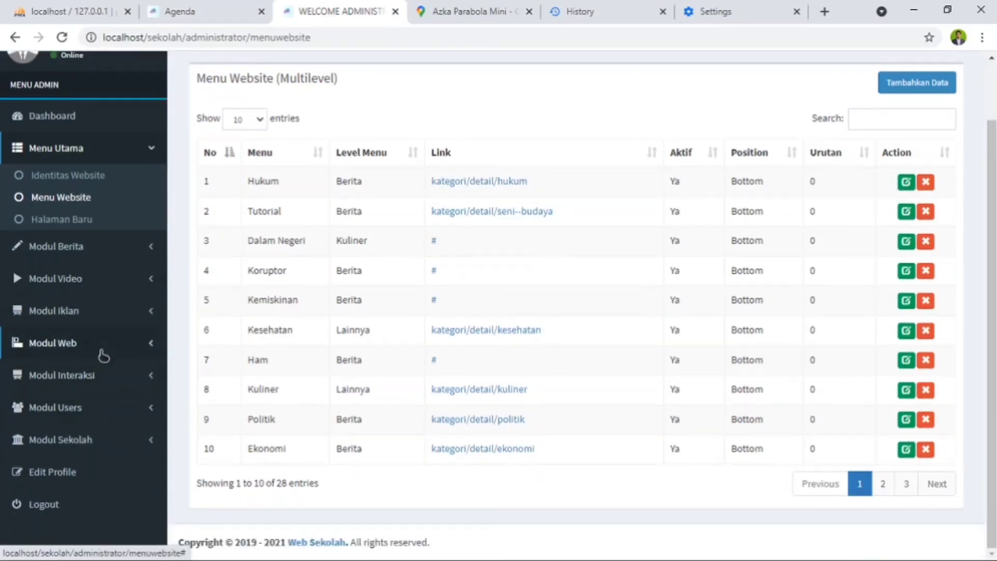
click(105, 352)
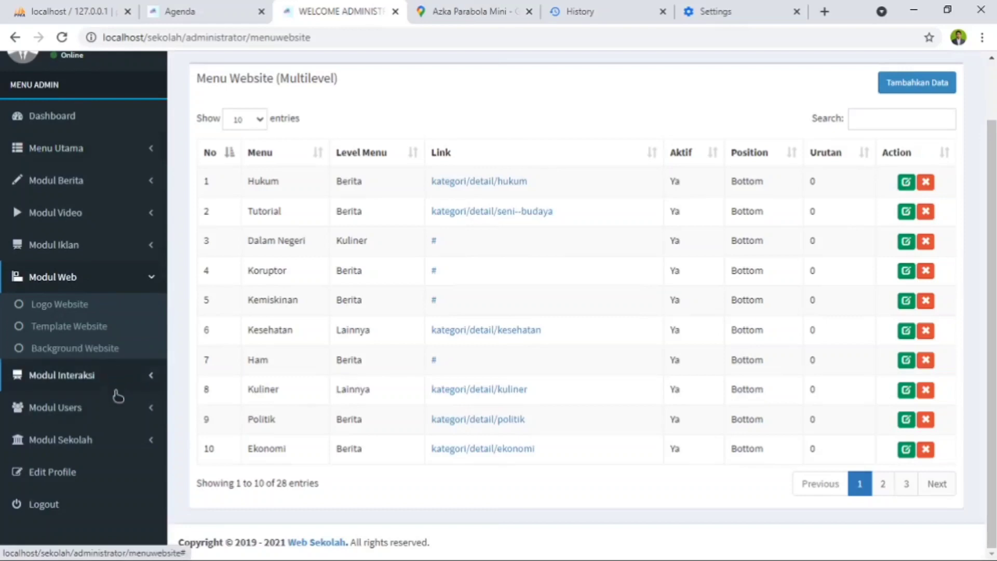
click(109, 384)
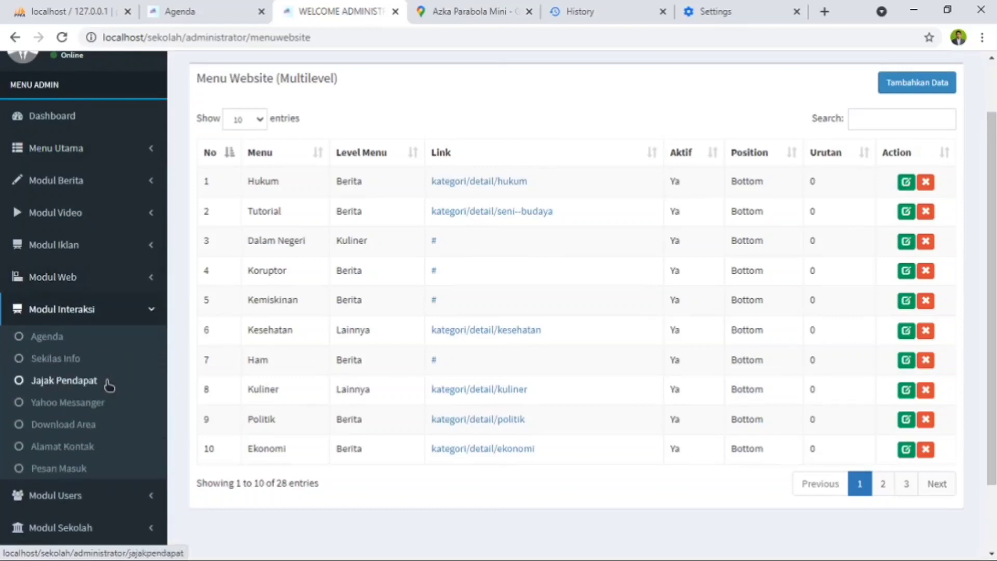
click(67, 455)
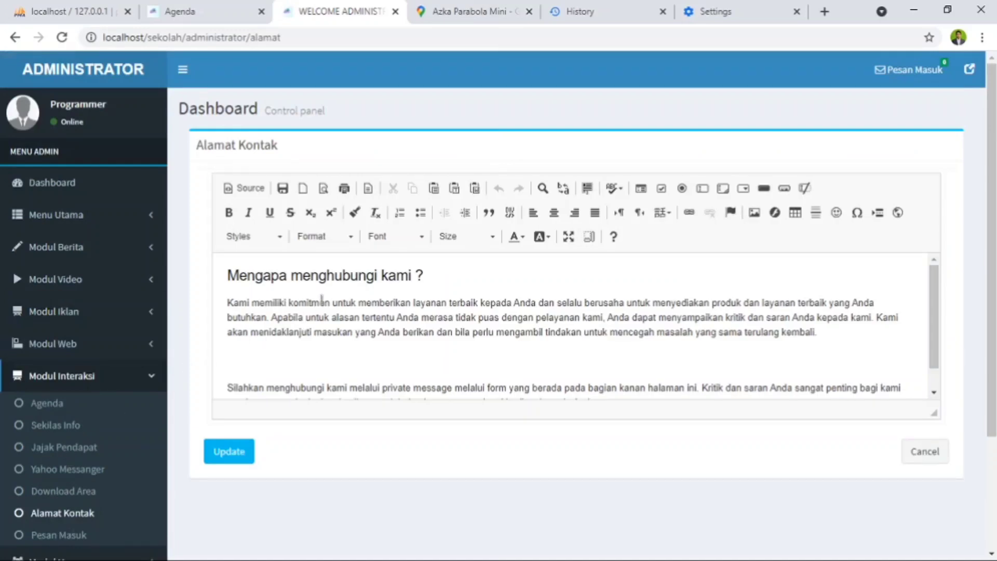
scroll(340, 300, down, 4)
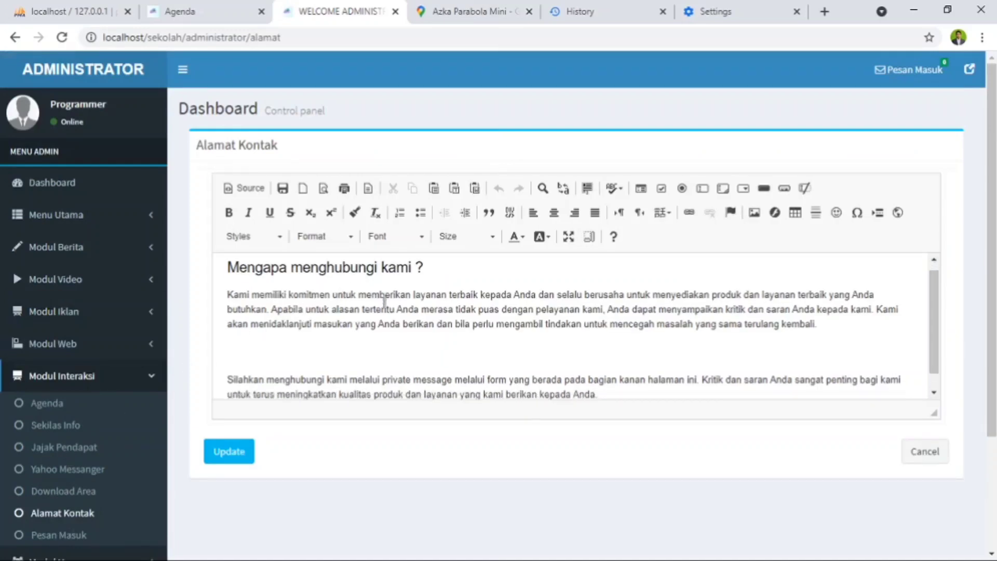
scroll(446, 290, up, 3)
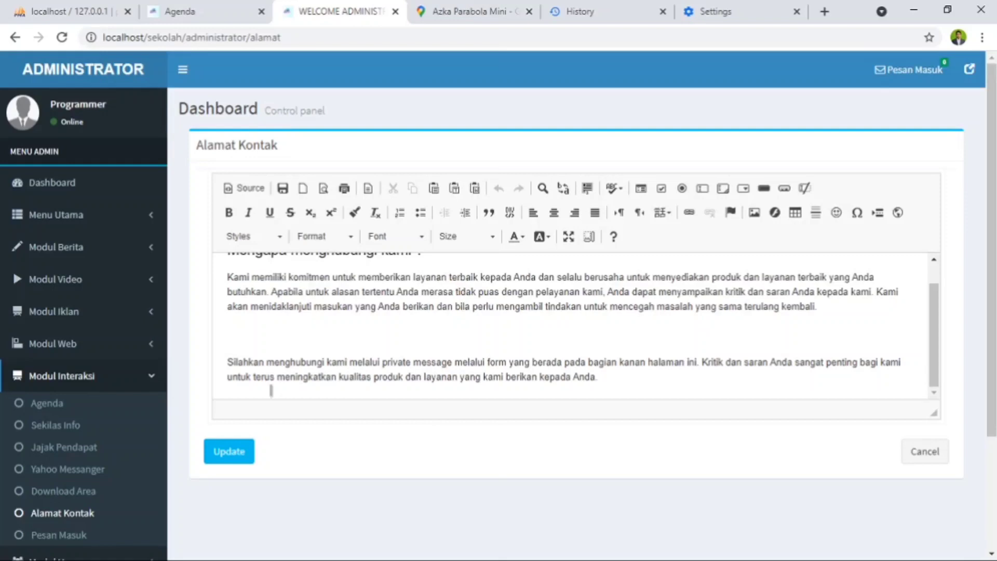
- Review the Pesan Masuk messages in Modul Interaksi and the Manajemen Modul list in Modul Users
scroll(73, 485, down, 2)
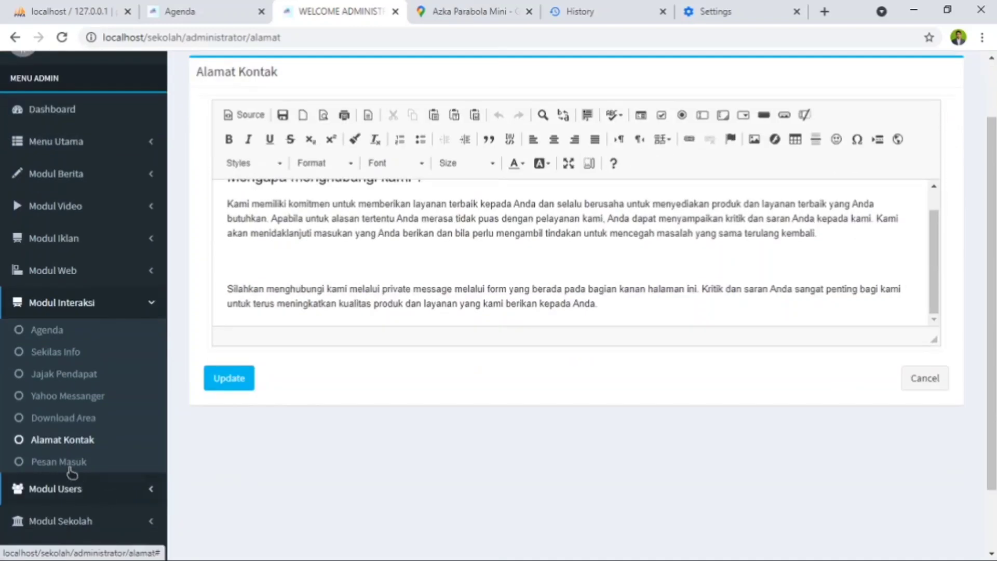
click(63, 462)
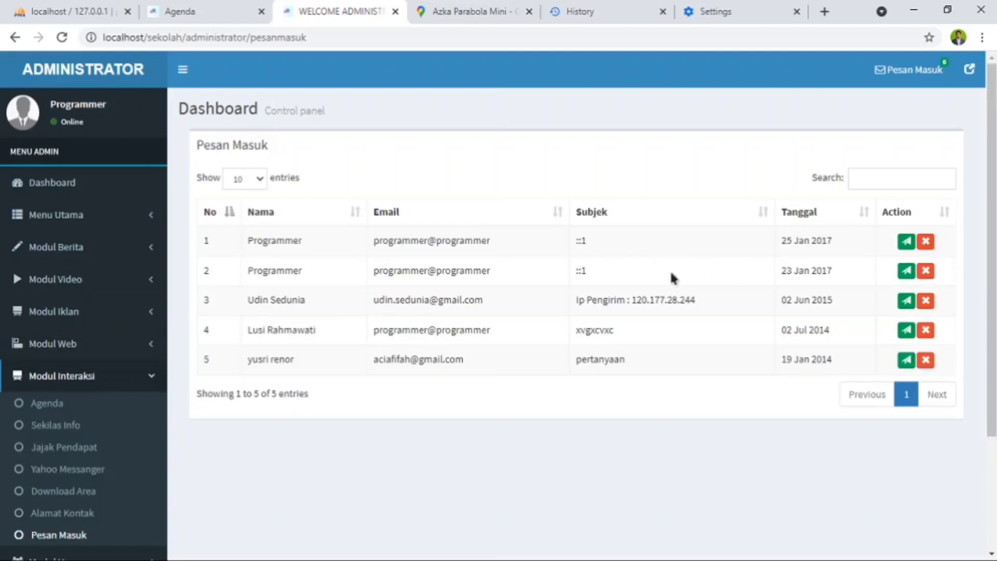
scroll(442, 307, down, 3)
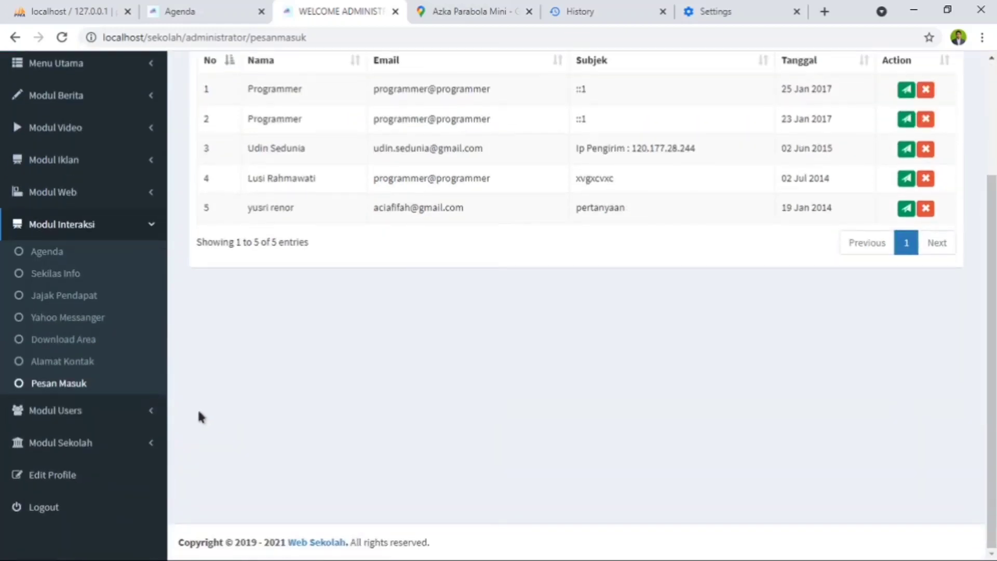
click(82, 414)
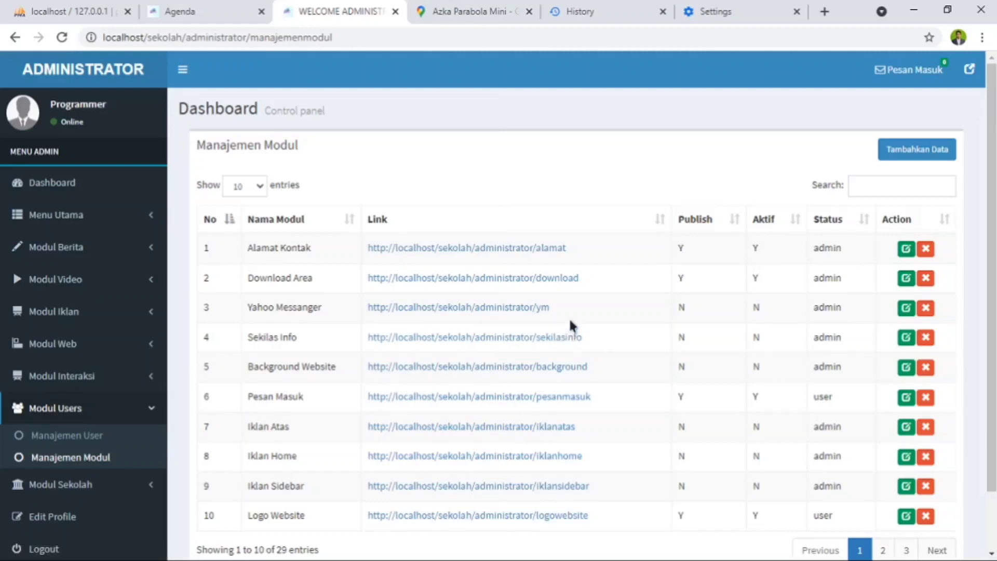
scroll(569, 320, down, 2)
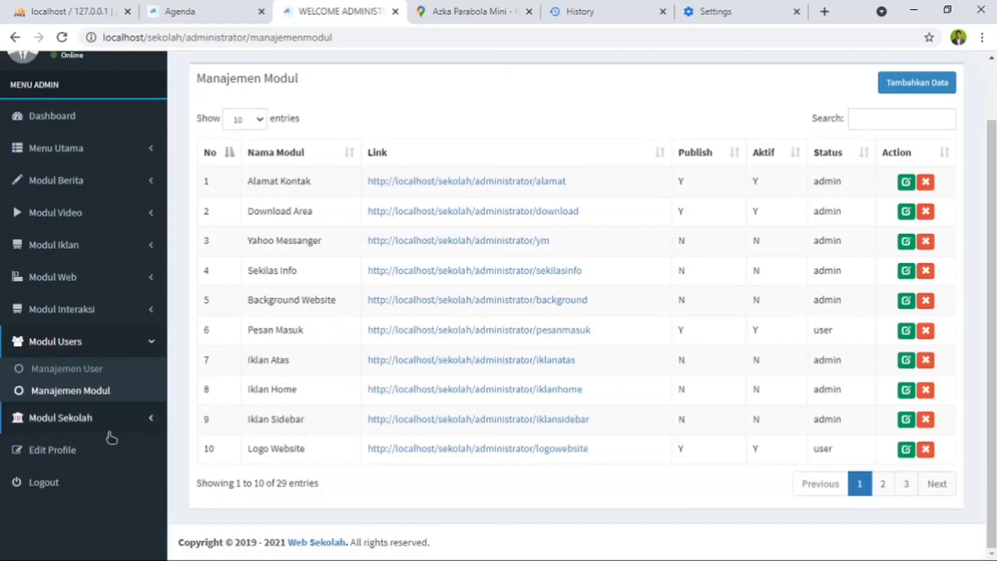
- Open the admin account from Manajemen User for editing and fill in a new full name, e-mail address and phone number
click(81, 372)
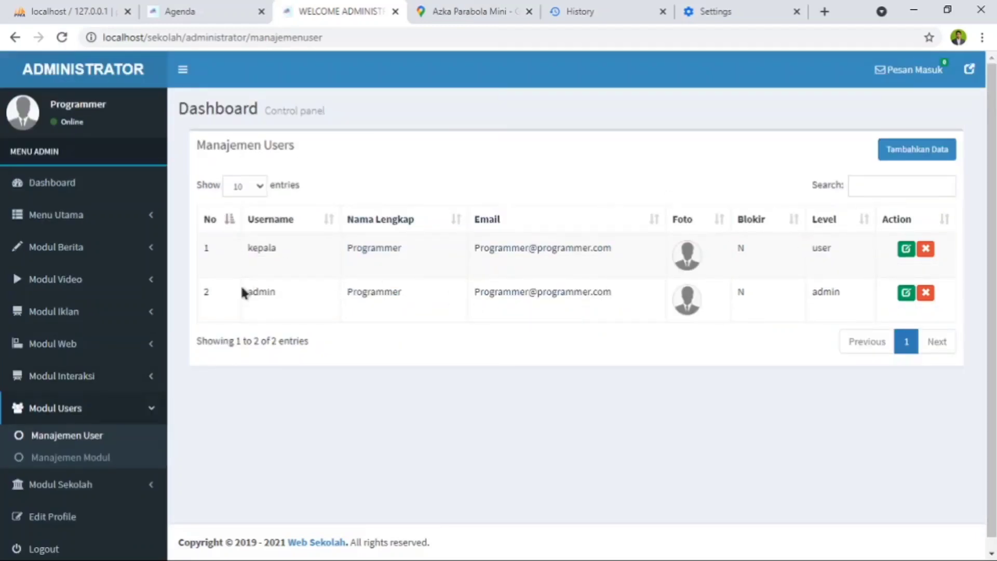
click(907, 293)
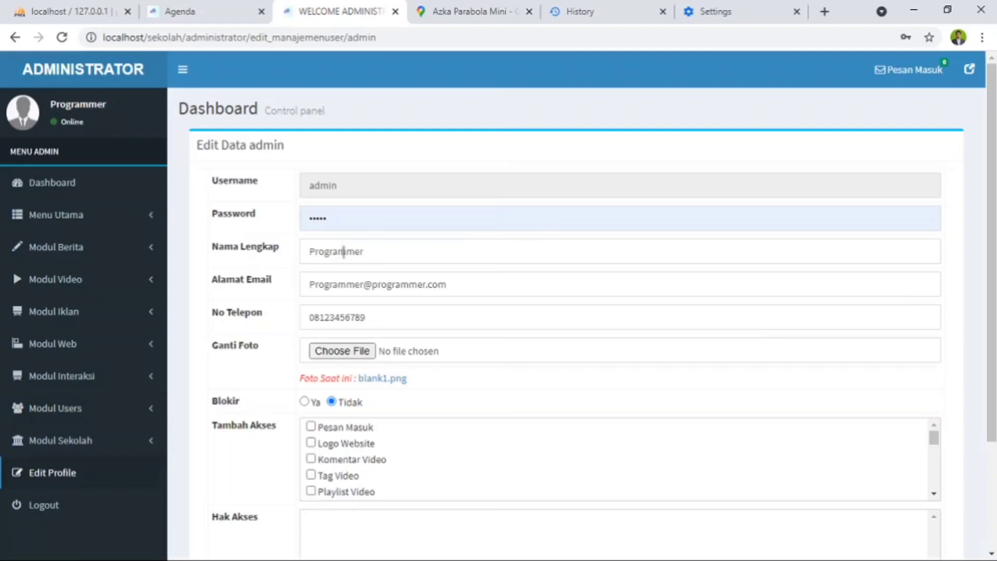
double_click(388, 252)
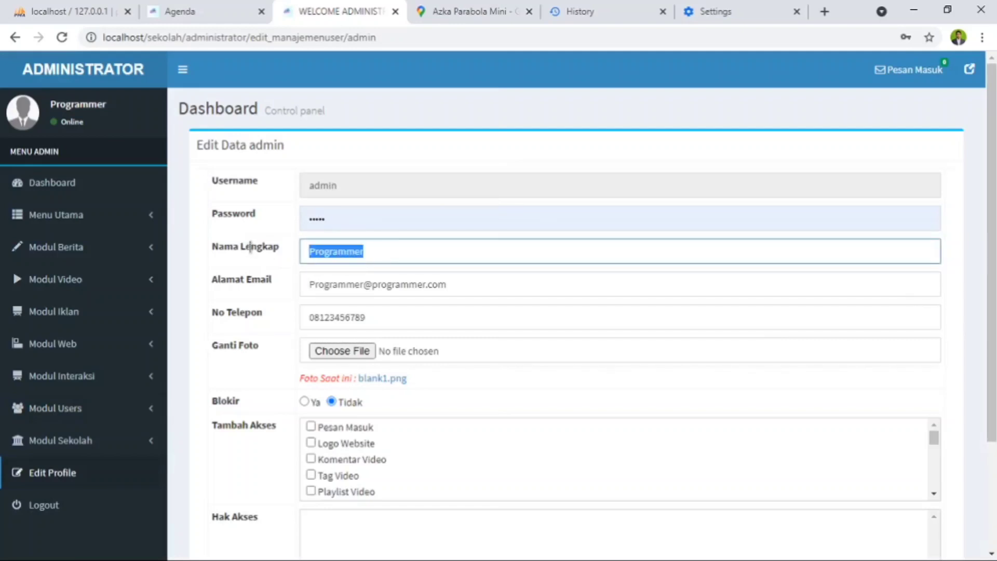
text(Azka)
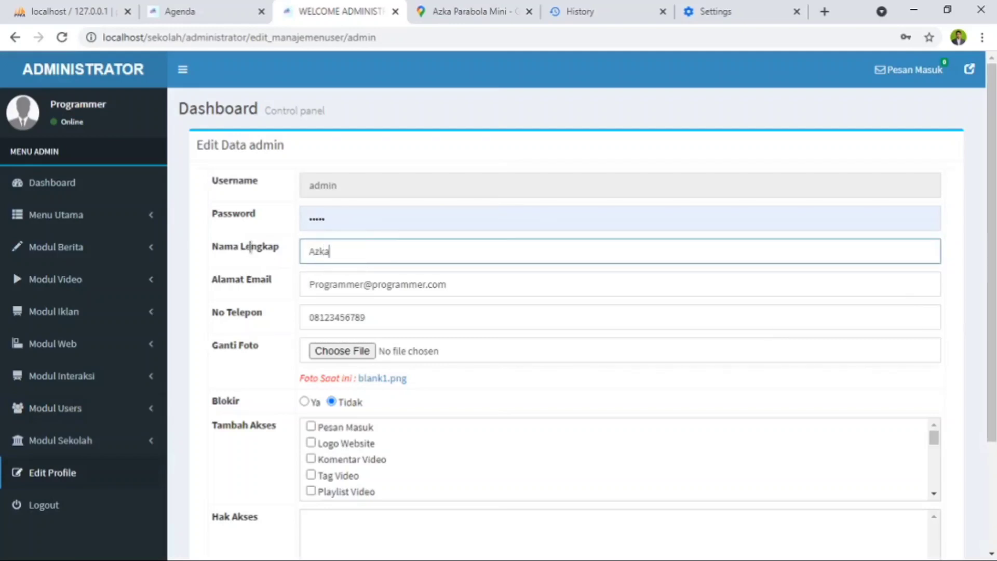
triple_click(458, 286)
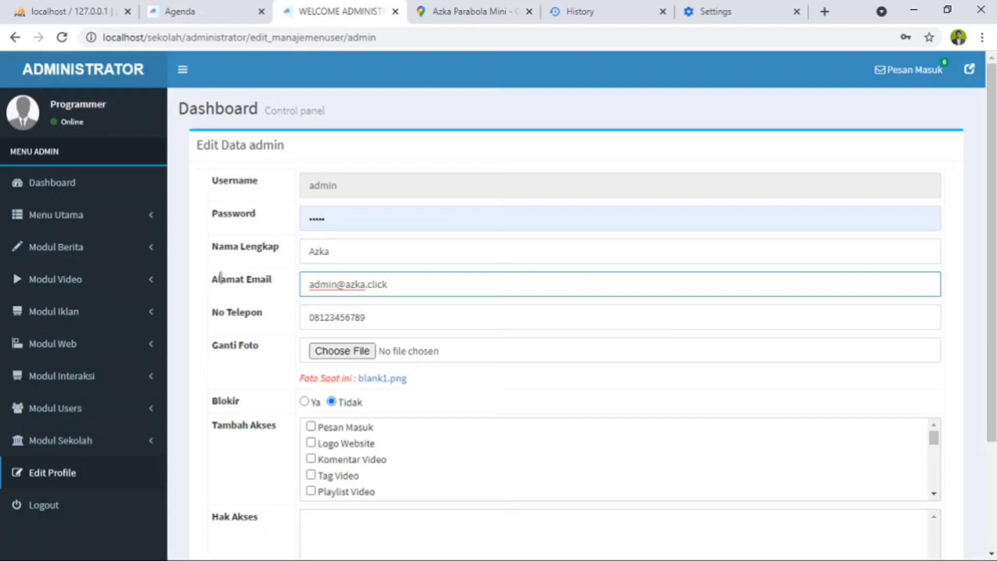
key(Tab)
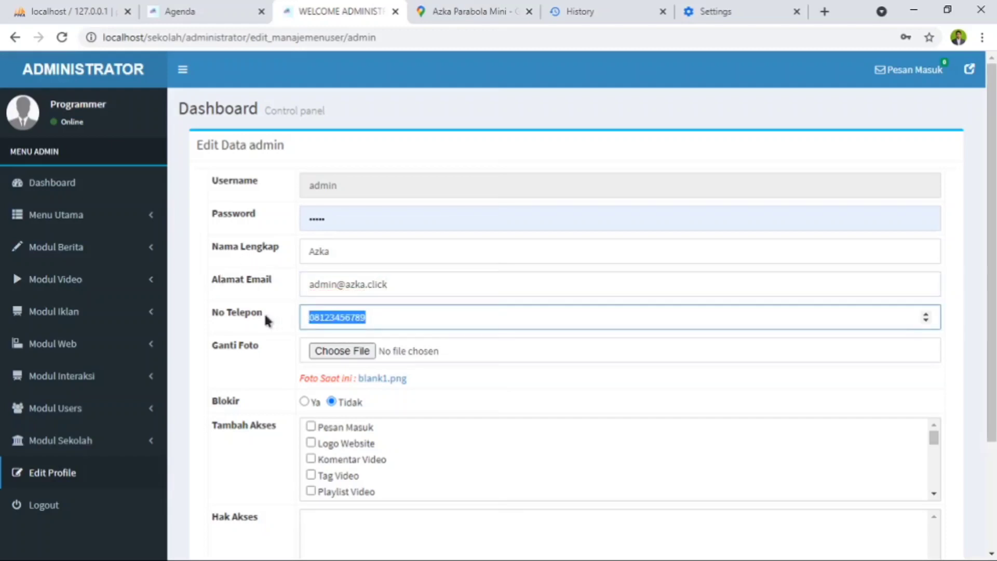
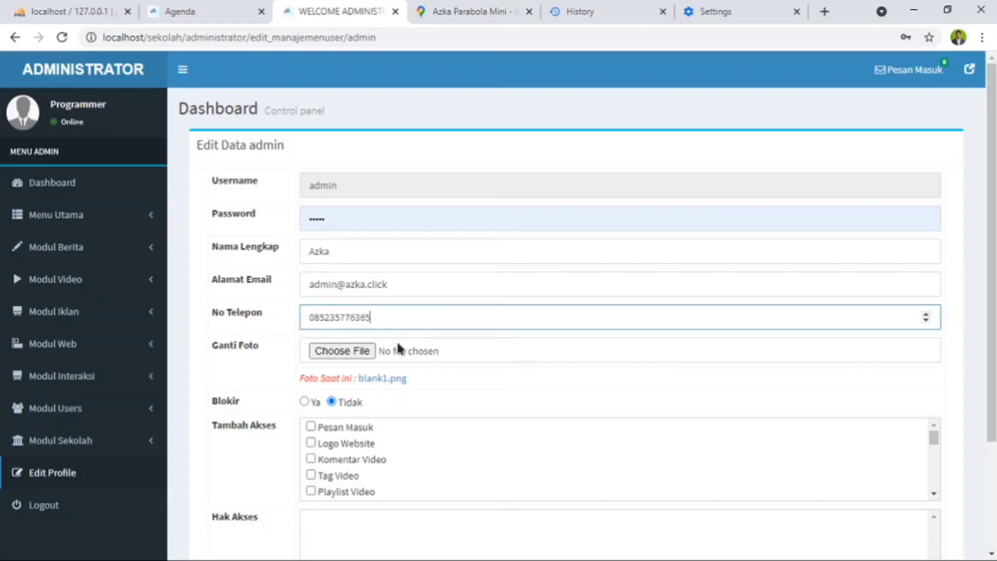
- Choose IMG_20190214_165451.jpg as the admin account's new photo and look through the Tambah Akses options
click(353, 350)
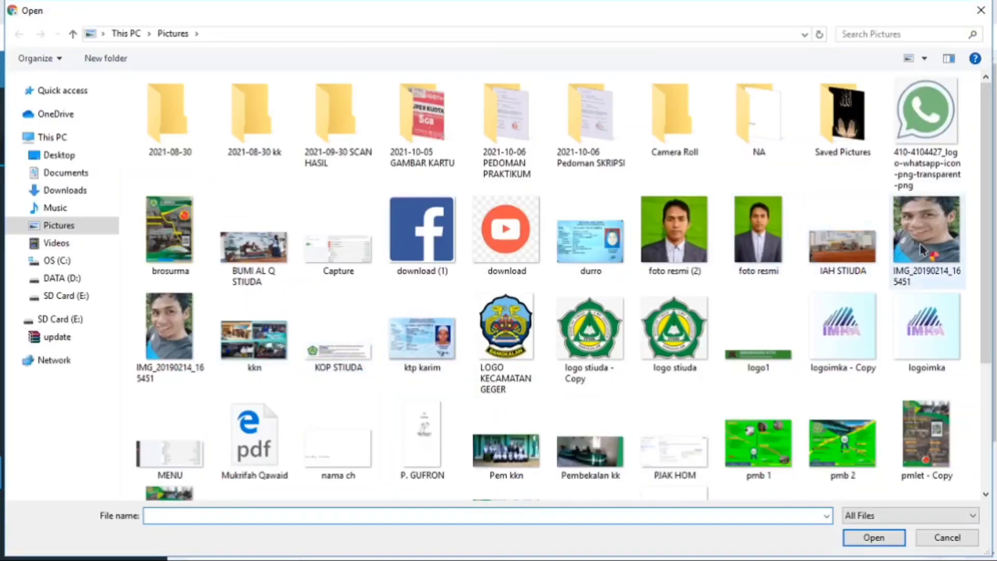
double_click(921, 250)
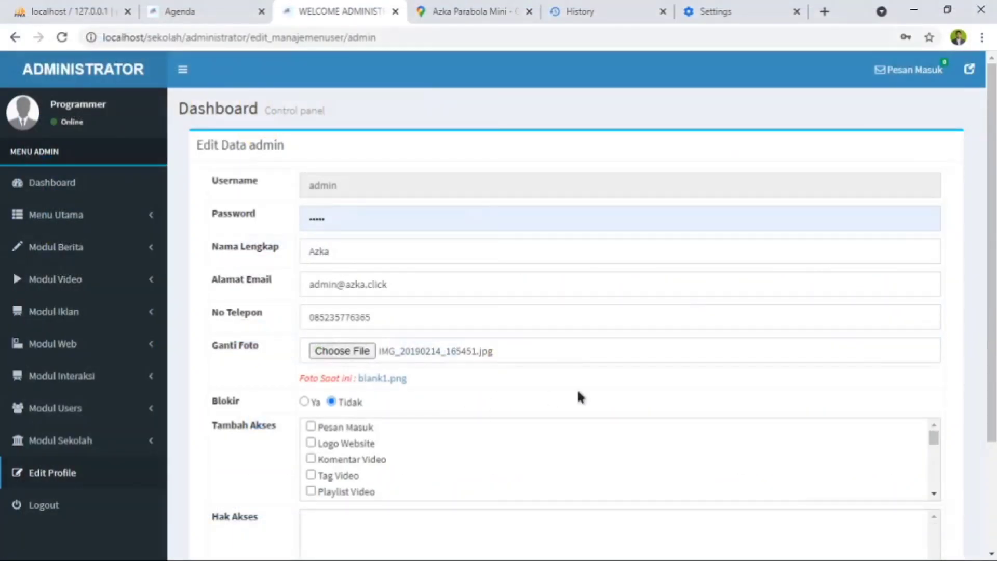
scroll(366, 369, down, 3)
scroll(394, 300, down, 1)
scroll(363, 340, down, 3)
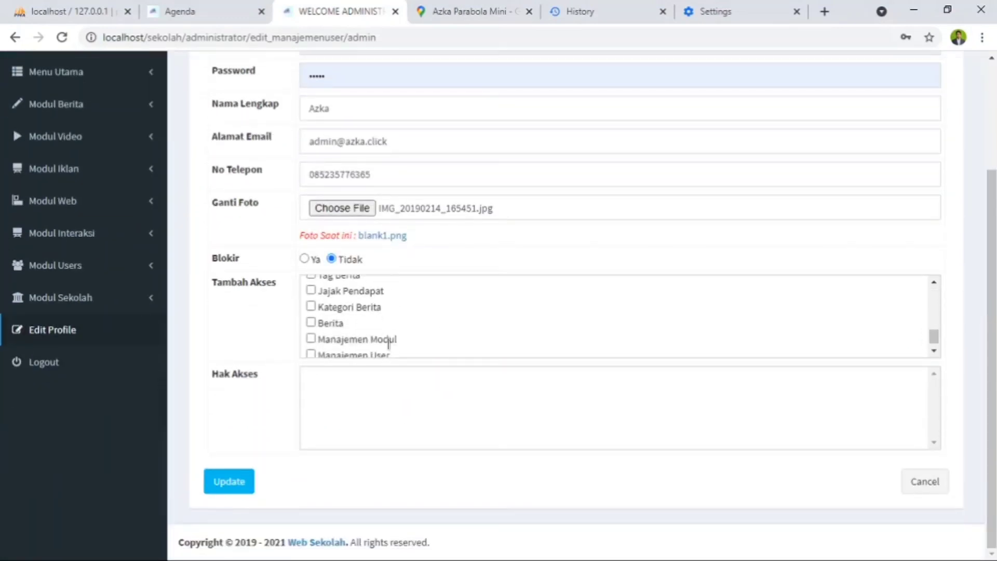
- Save the admin account's changes and reopen Edit Profile to check the updated data and photo
click(228, 484)
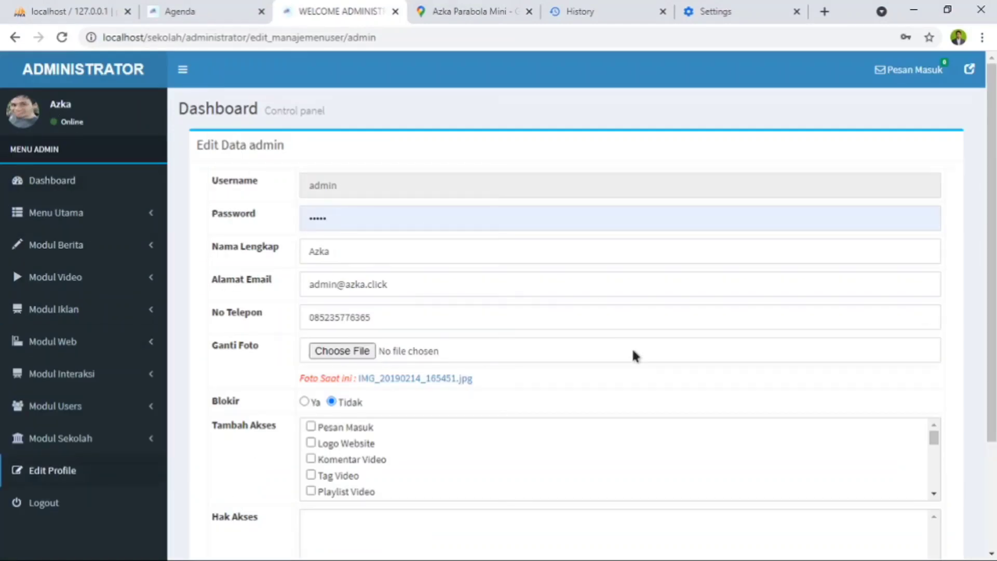
scroll(633, 355, down, 3)
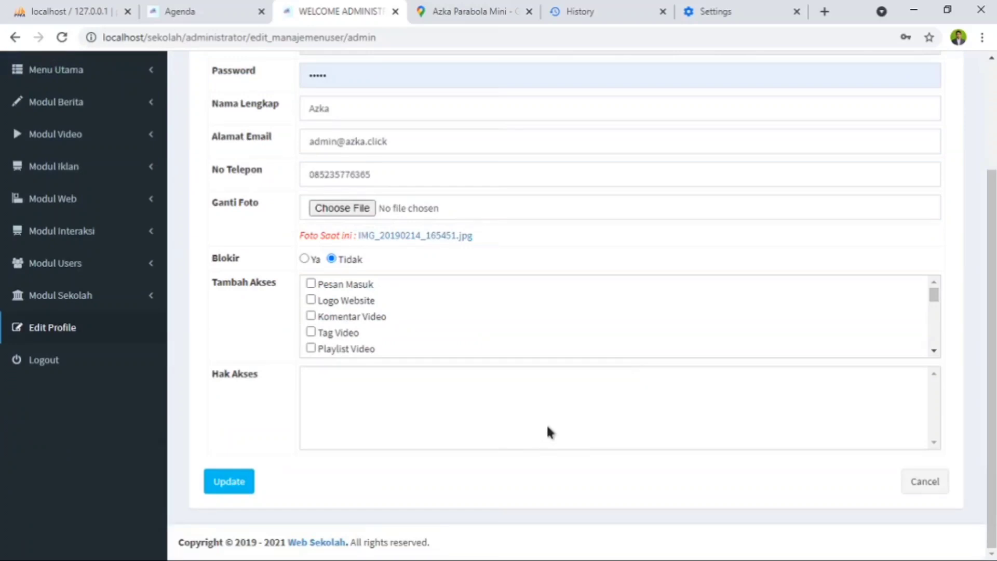
click(48, 333)
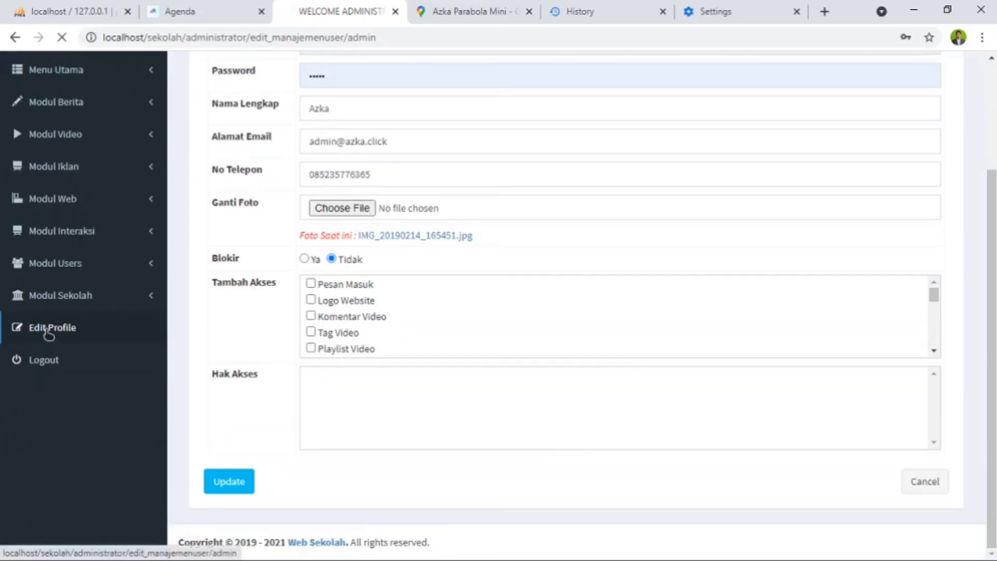
scroll(393, 473, down, 3)
scroll(706, 268, up, 3)
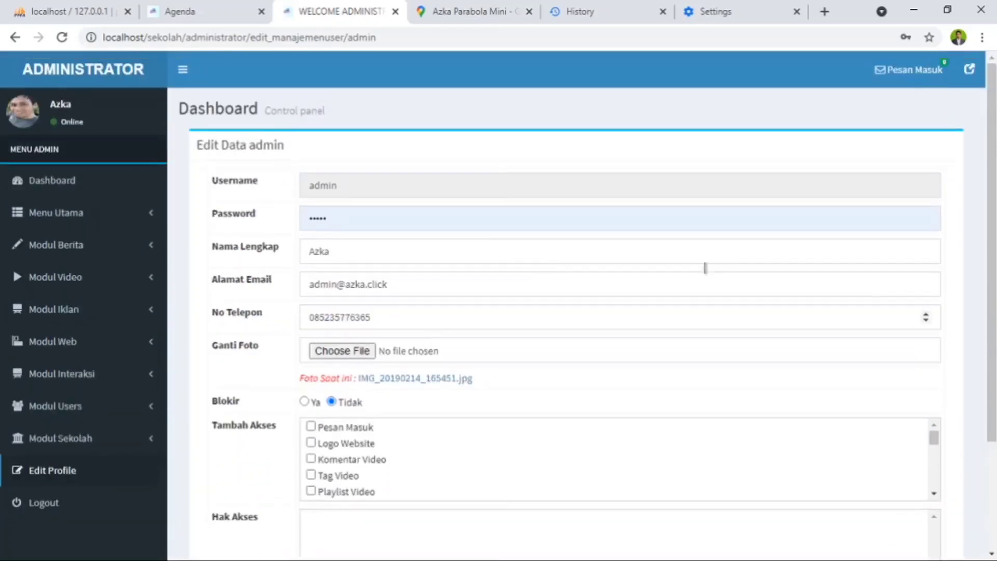
- Switch to the public school site and look over its Agenda page down to the footer
click(208, 11)
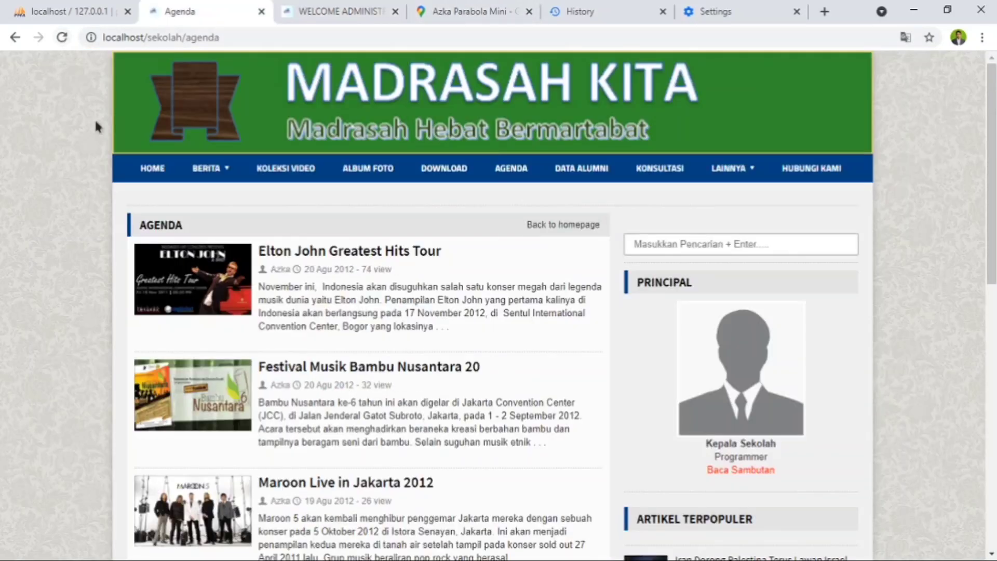
scroll(379, 181, down, 10)
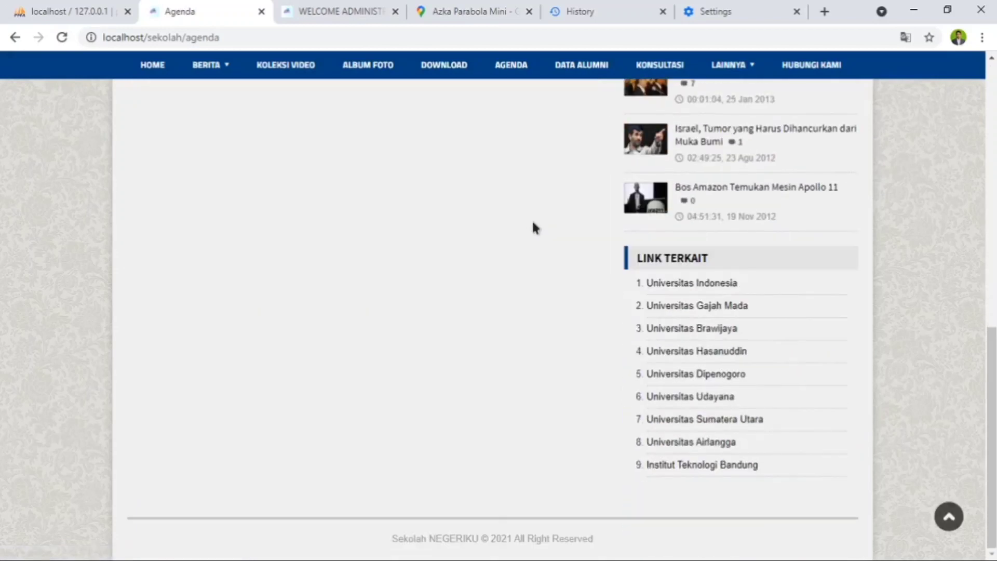
scroll(598, 212, up, 10)
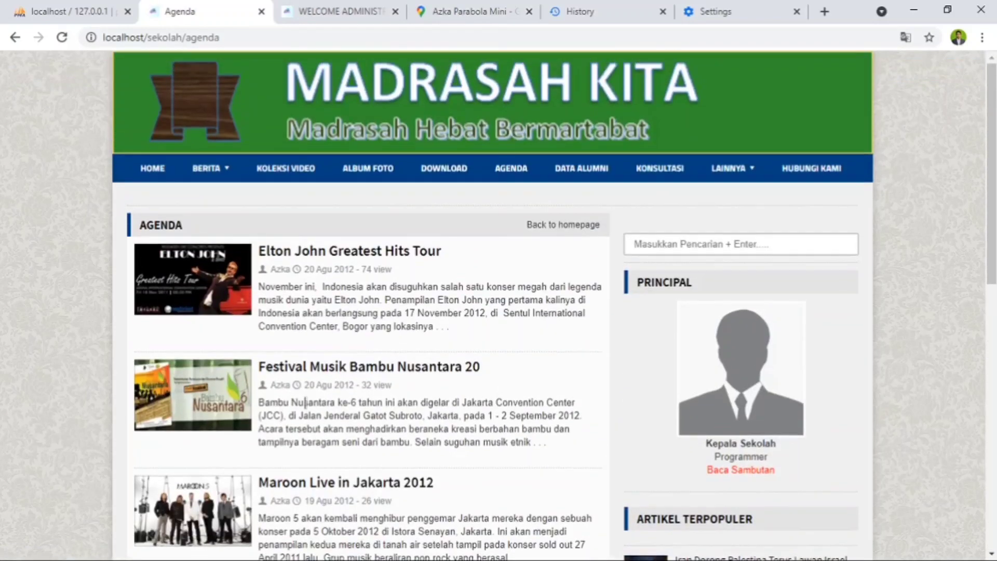
- Open the public site's home page and examine its sections, article list and footer copyright line
click(142, 175)
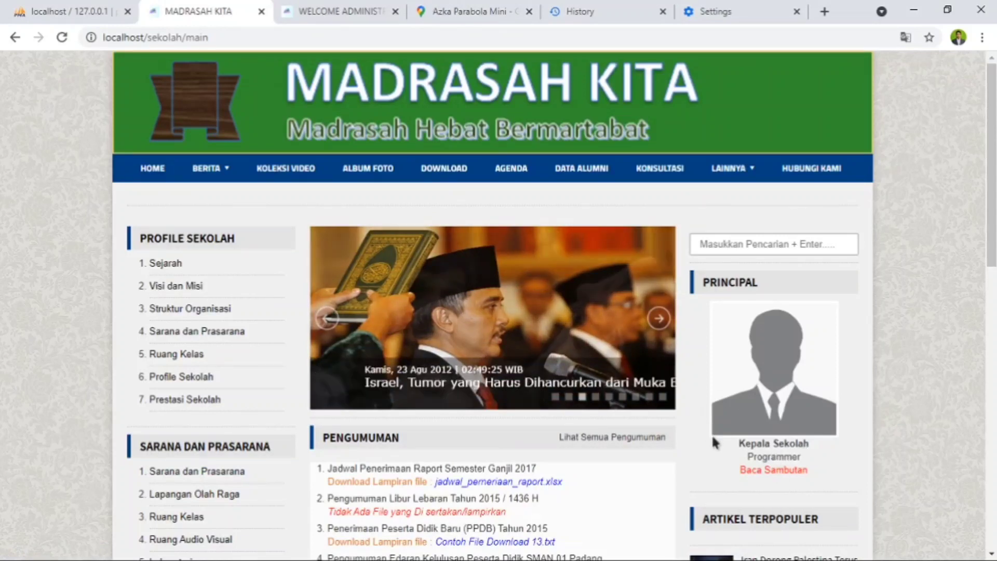
scroll(783, 438, down, 4)
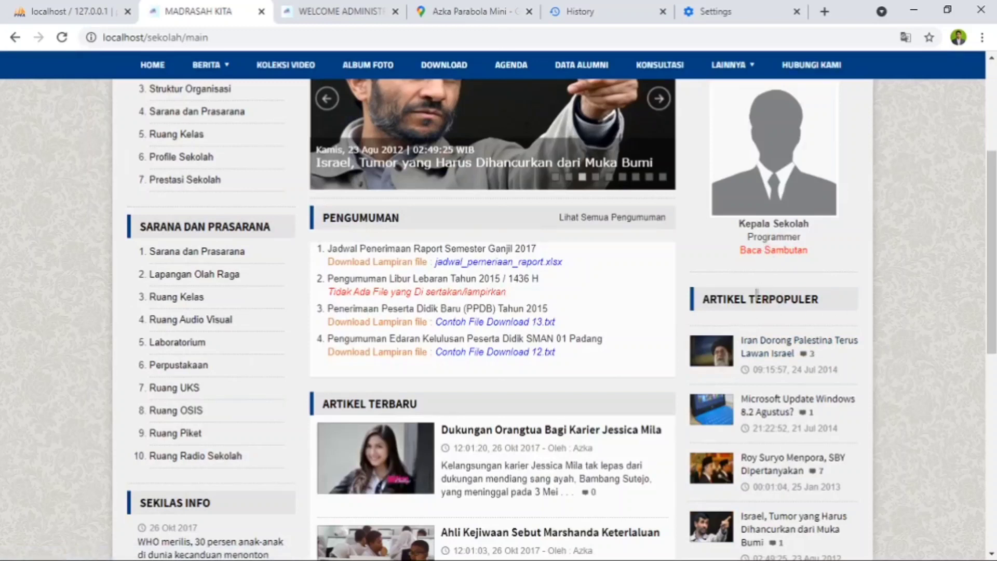
scroll(763, 457, down, 5)
scroll(622, 511, down, 4)
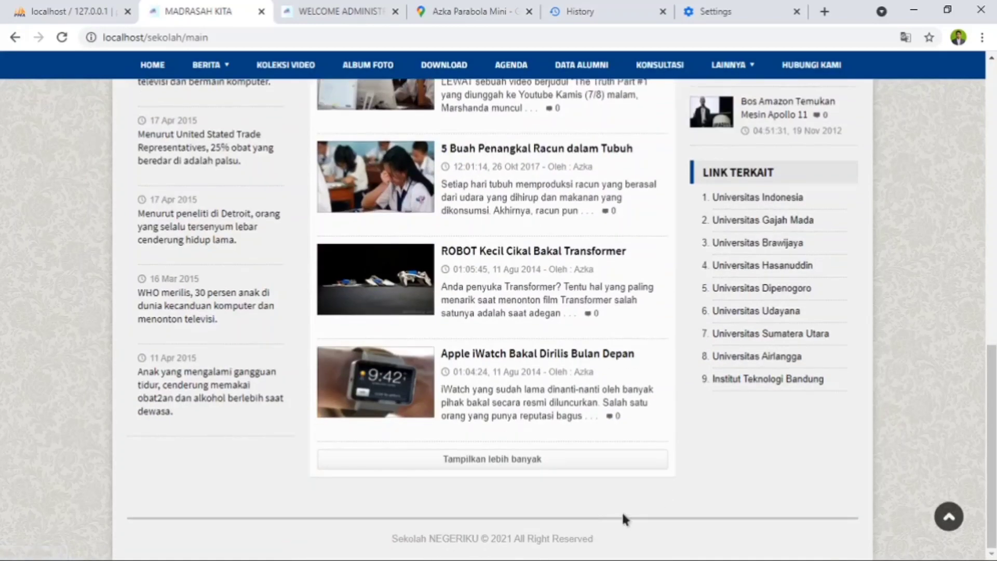
scroll(352, 391, up, 4)
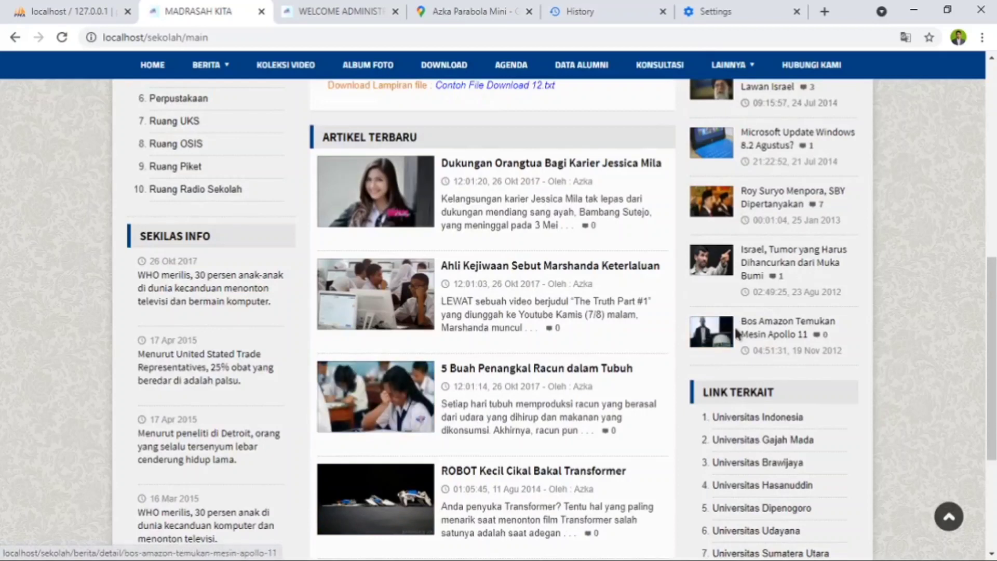
scroll(517, 444, up, 2)
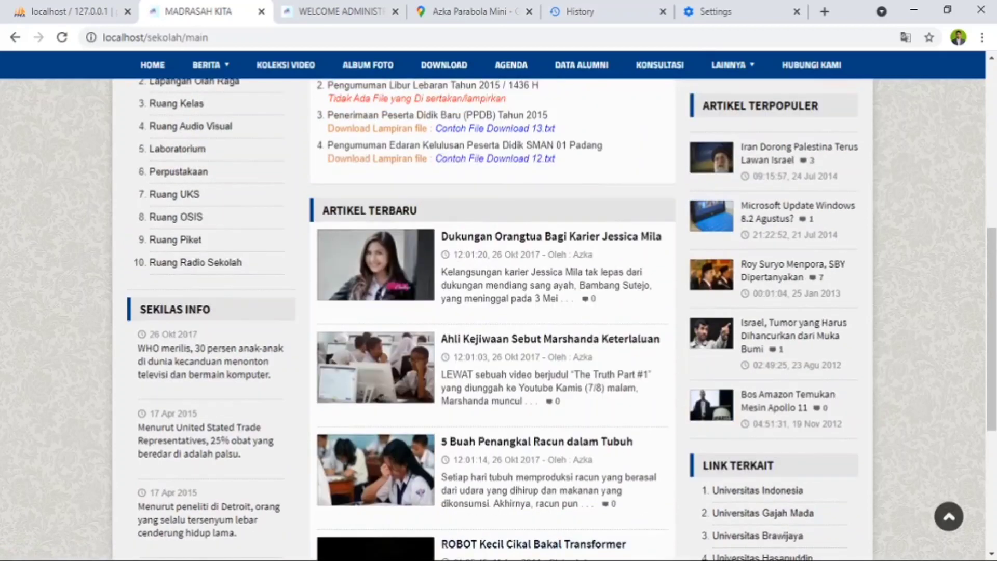
scroll(208, 556, up, 2)
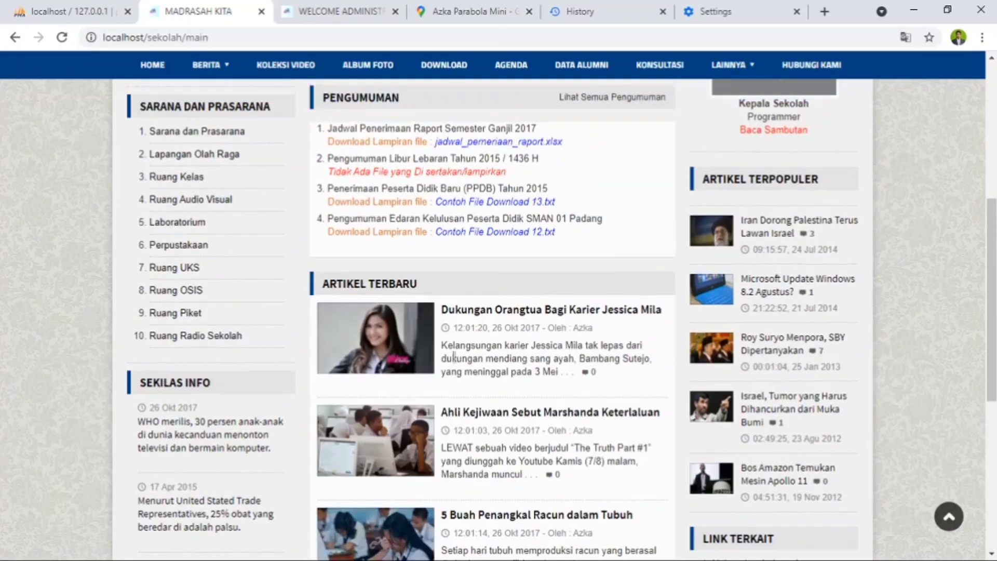
click(915, 10)
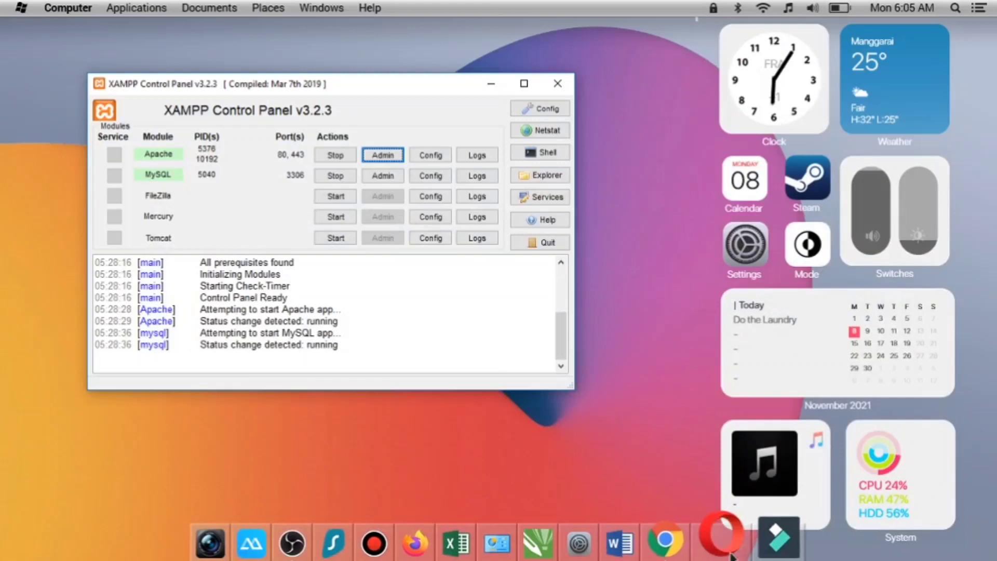
click(681, 543)
scroll(586, 343, down, 7)
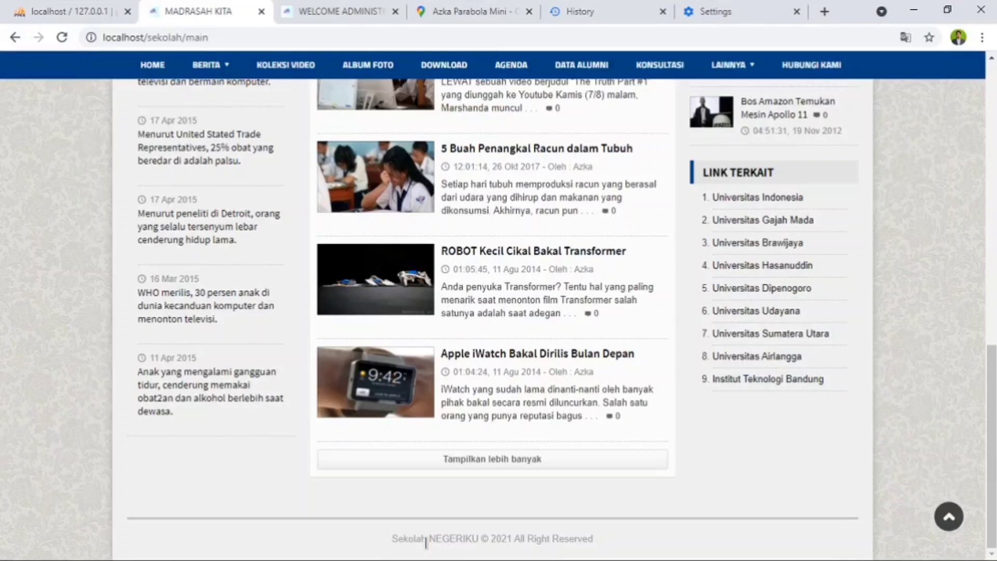
- Switch to File Explorer and open the sekolah folder inside C:\xampp\htdocs
click(917, 13)
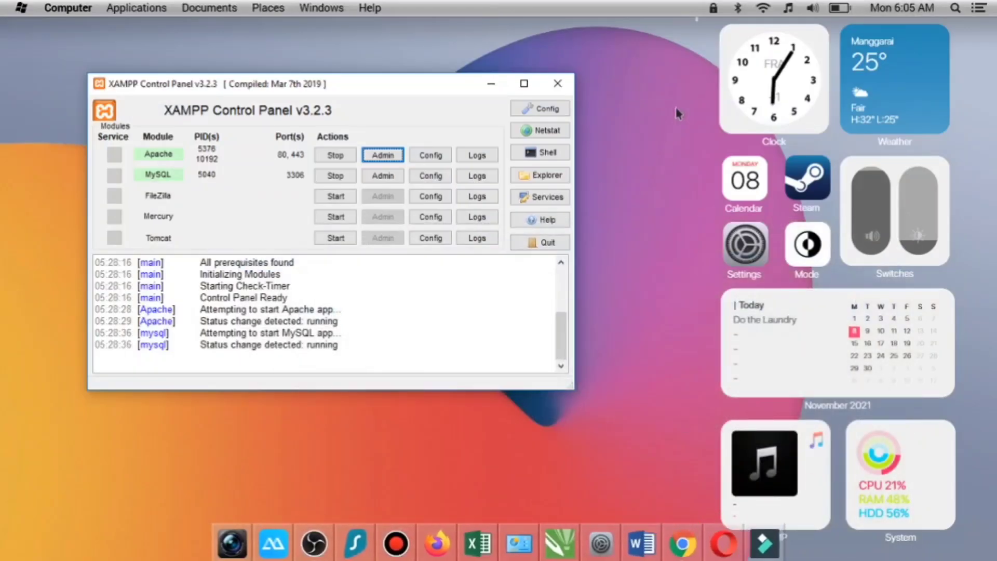
click(322, 8)
click(370, 67)
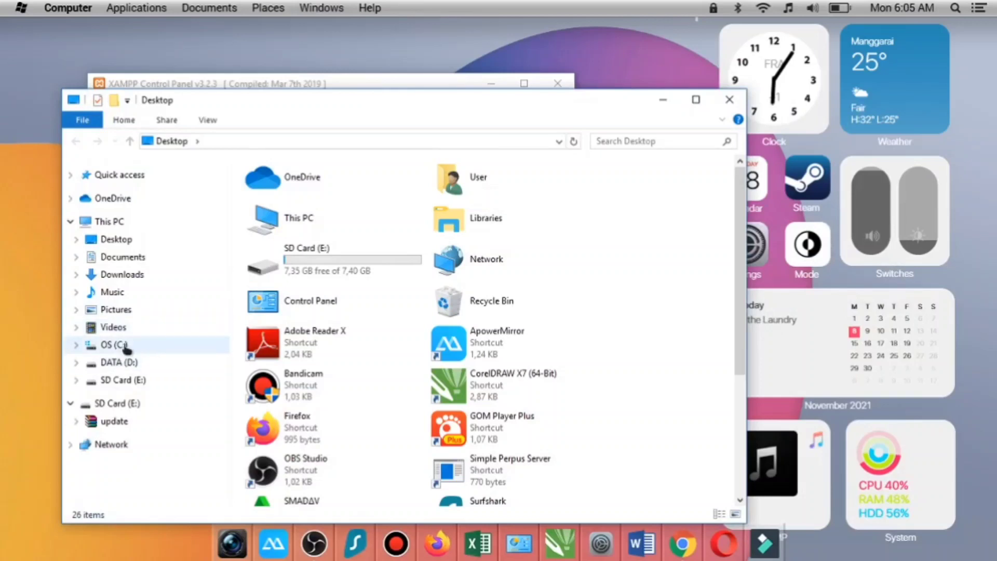
click(128, 345)
double_click(310, 344)
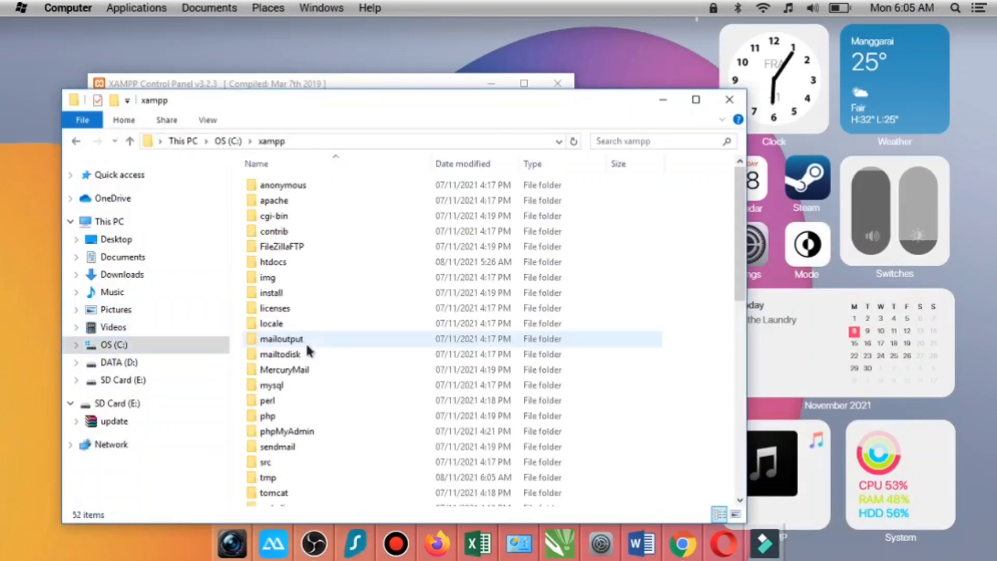
double_click(303, 265)
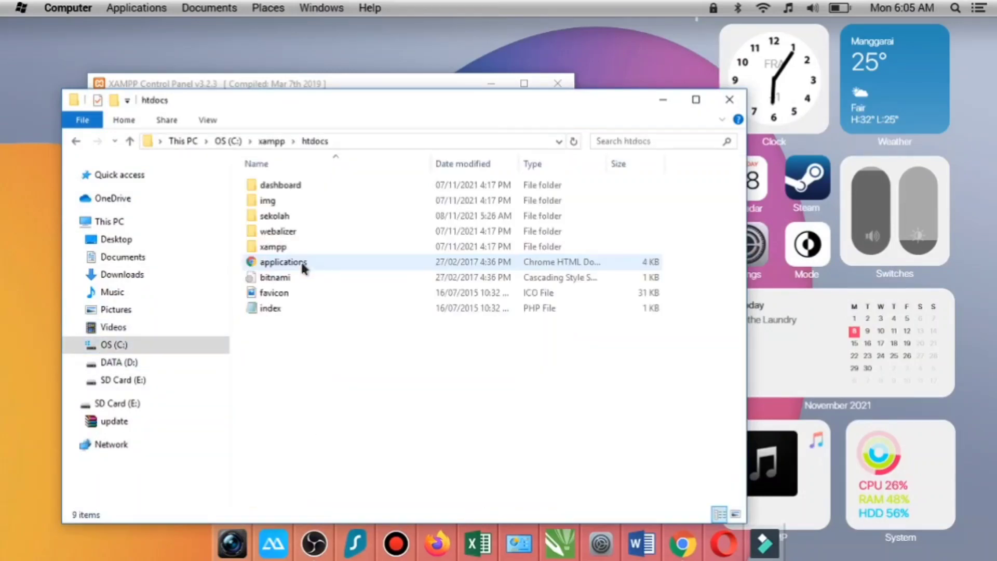
double_click(299, 218)
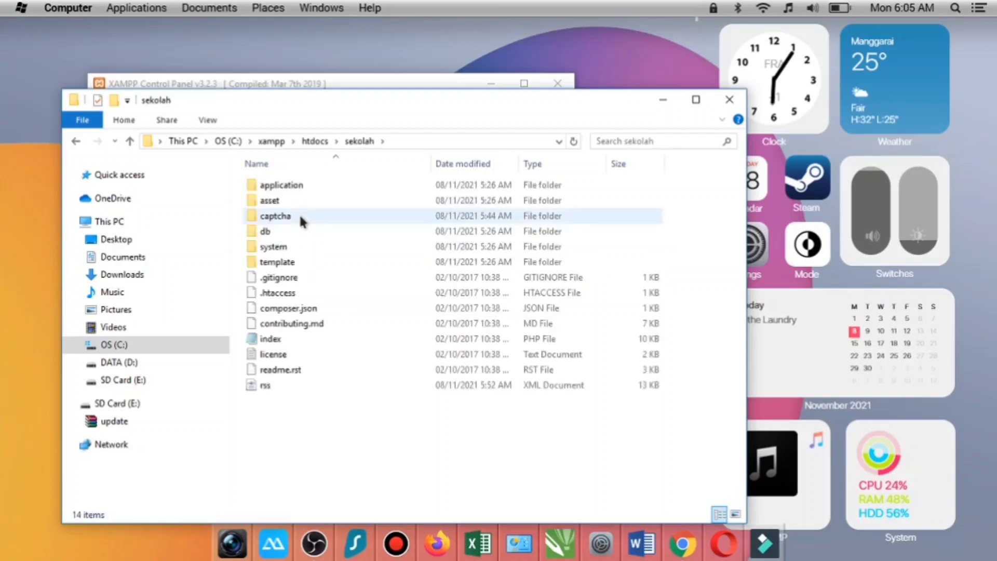
- Open the sekolah folder's index.php in Notepad++, read through its code for the footer text and close the editor
click(337, 343)
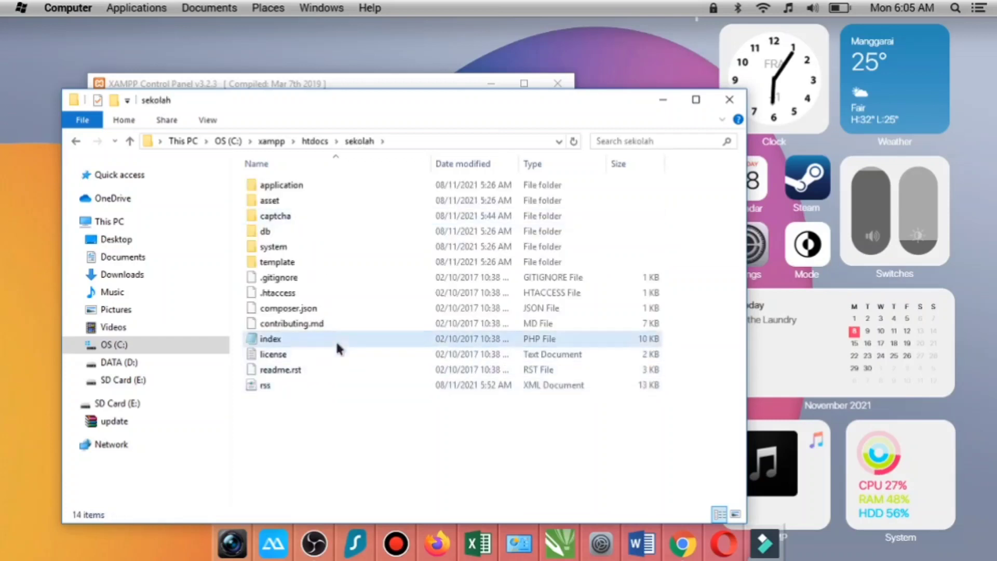
right_click(335, 339)
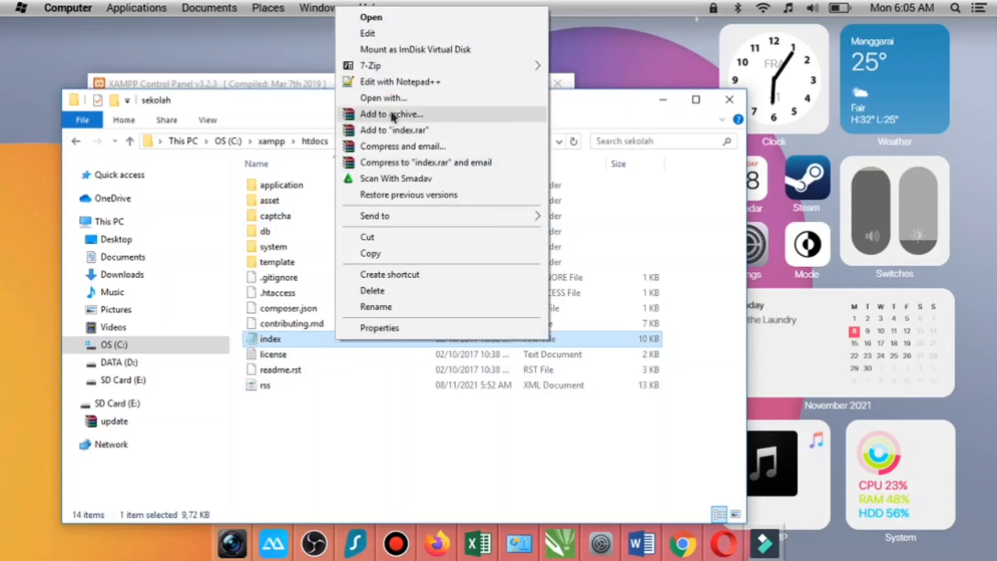
click(409, 81)
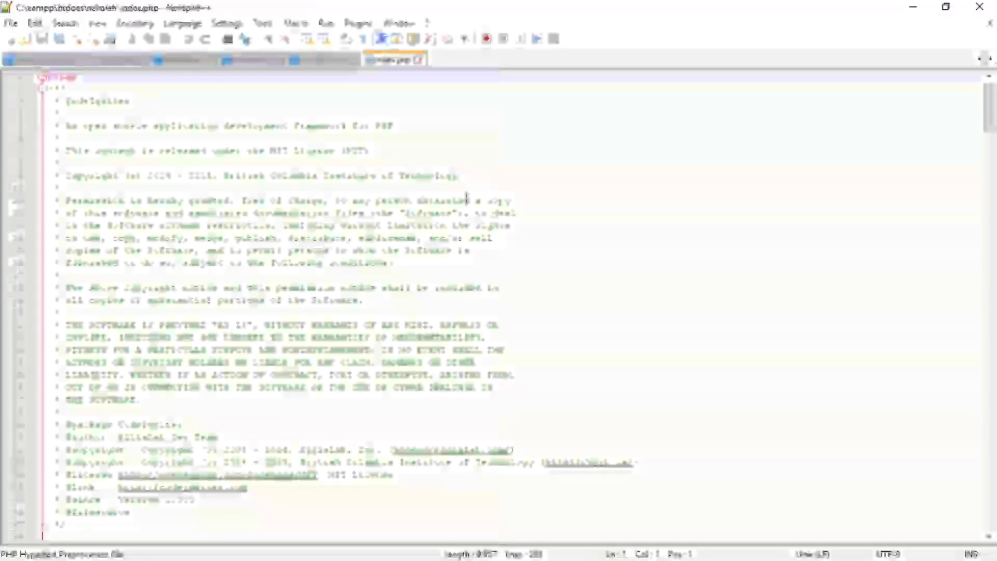
scroll(313, 332, down, 15)
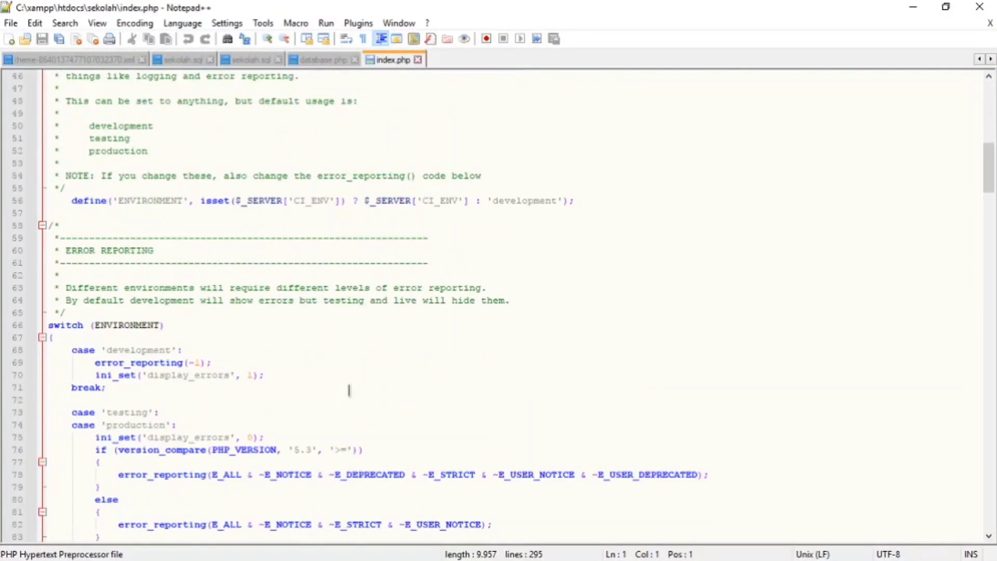
scroll(349, 390, down, 20)
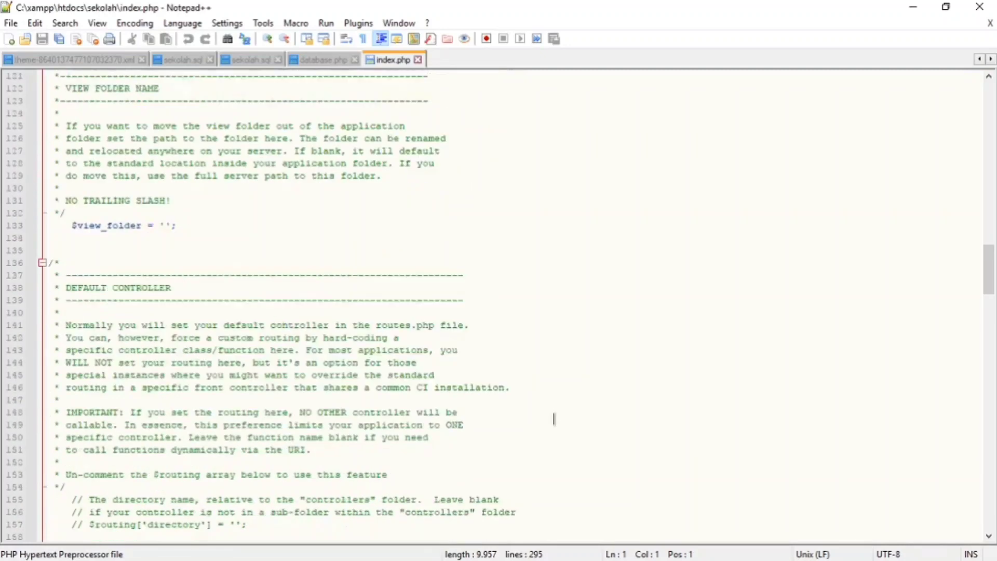
scroll(554, 418, down, 16)
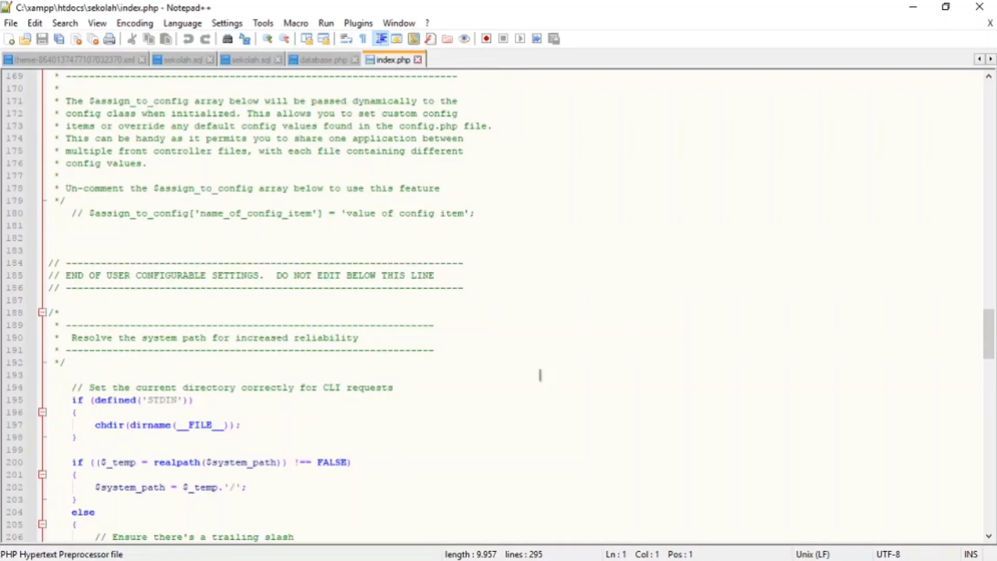
scroll(489, 387, down, 19)
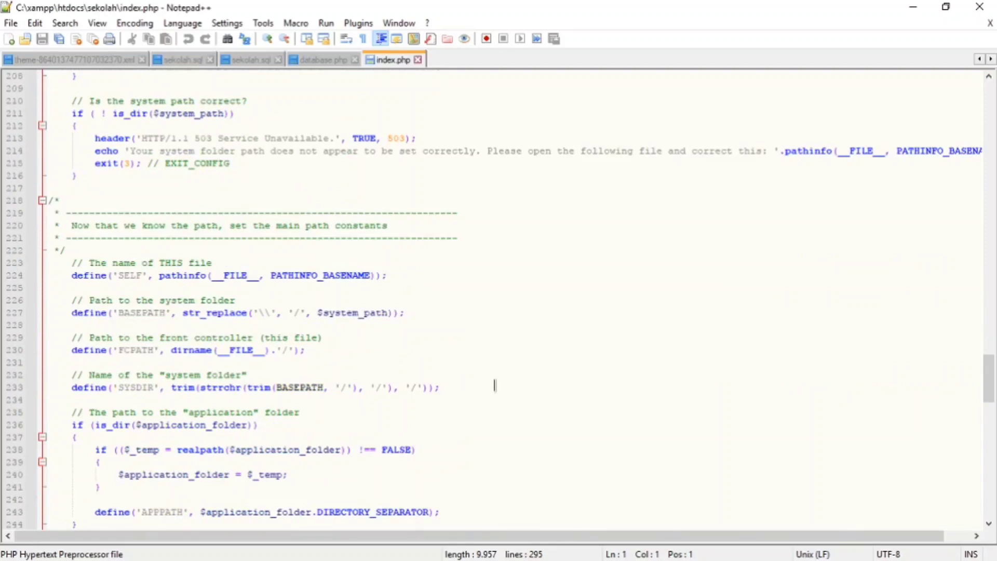
scroll(505, 390, down, 9)
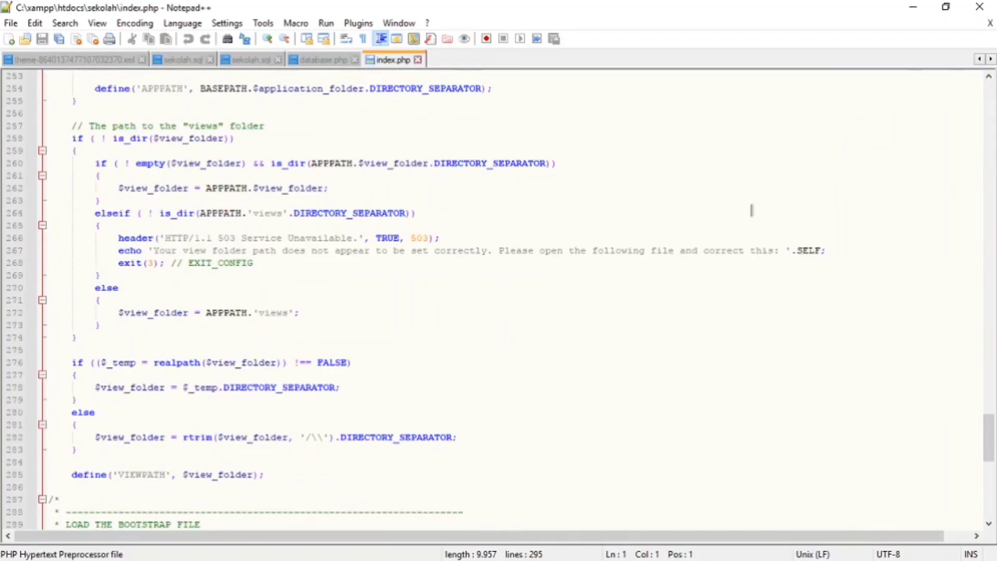
click(979, 6)
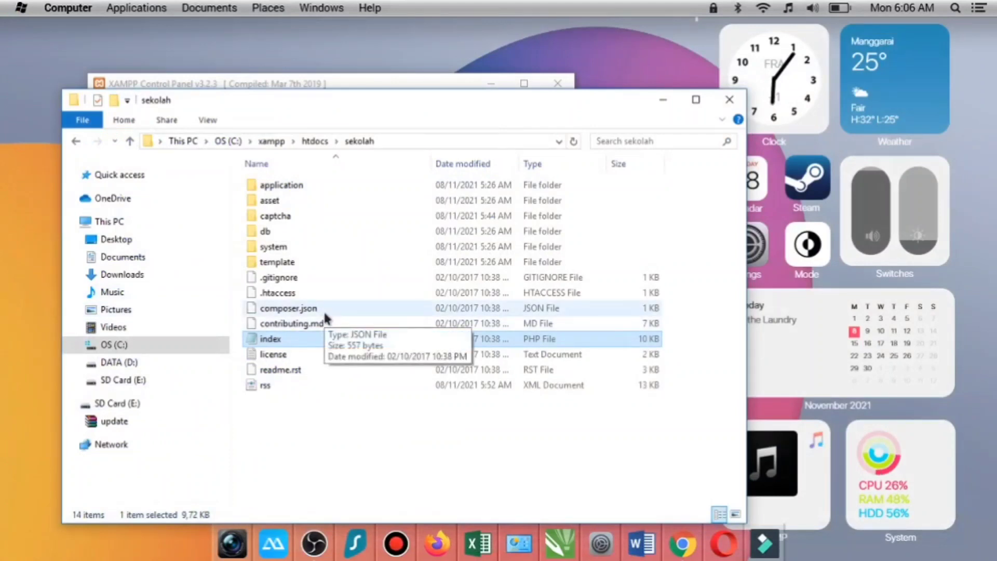
- Open footer.php from the sekolah site's application\views\sekolah folder in Notepad++
double_click(269, 184)
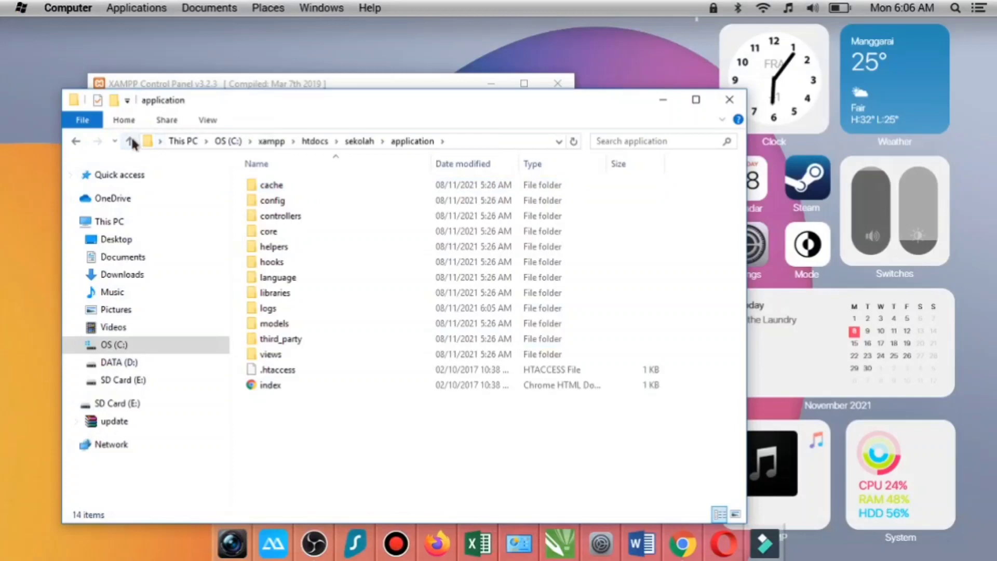
double_click(311, 353)
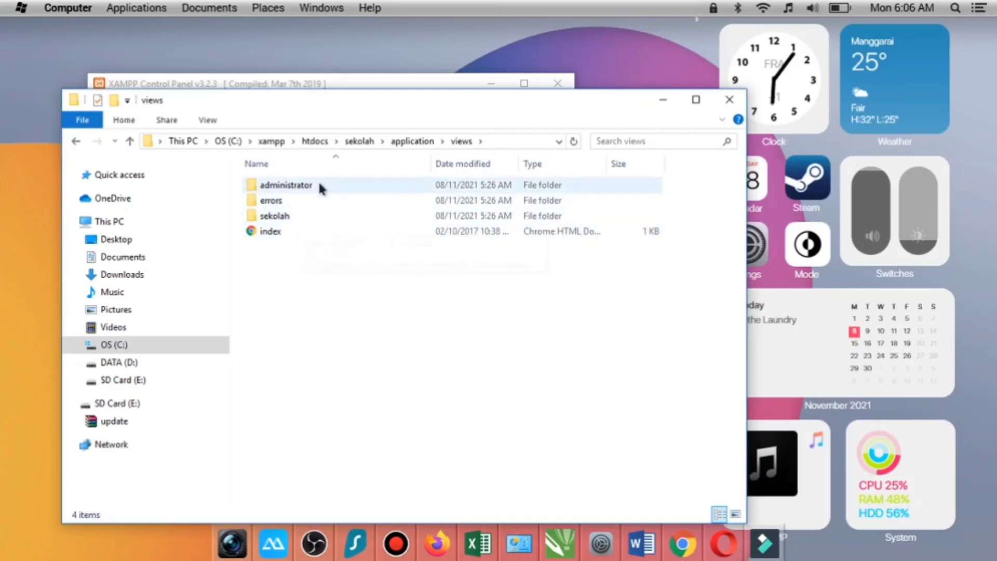
double_click(314, 222)
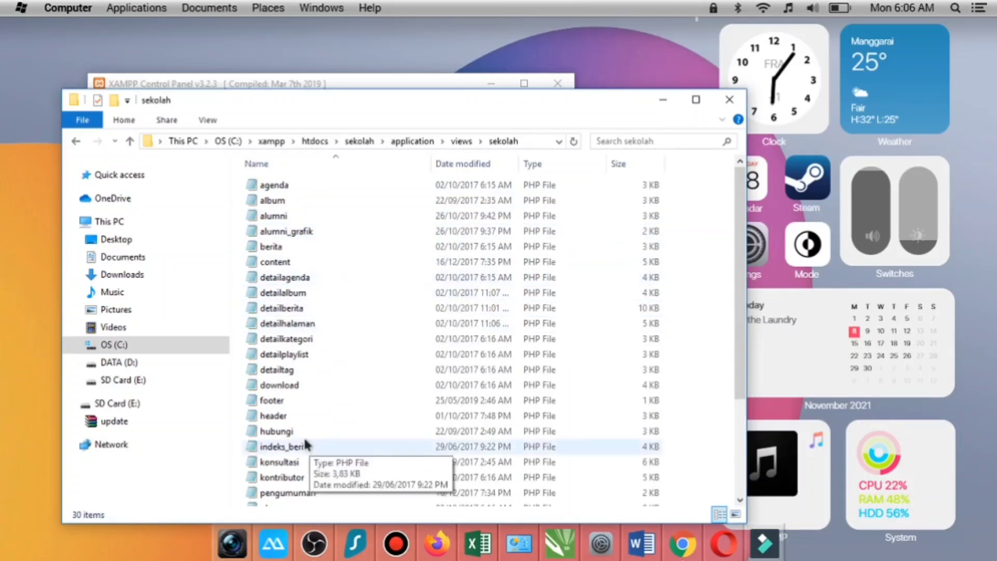
right_click(299, 399)
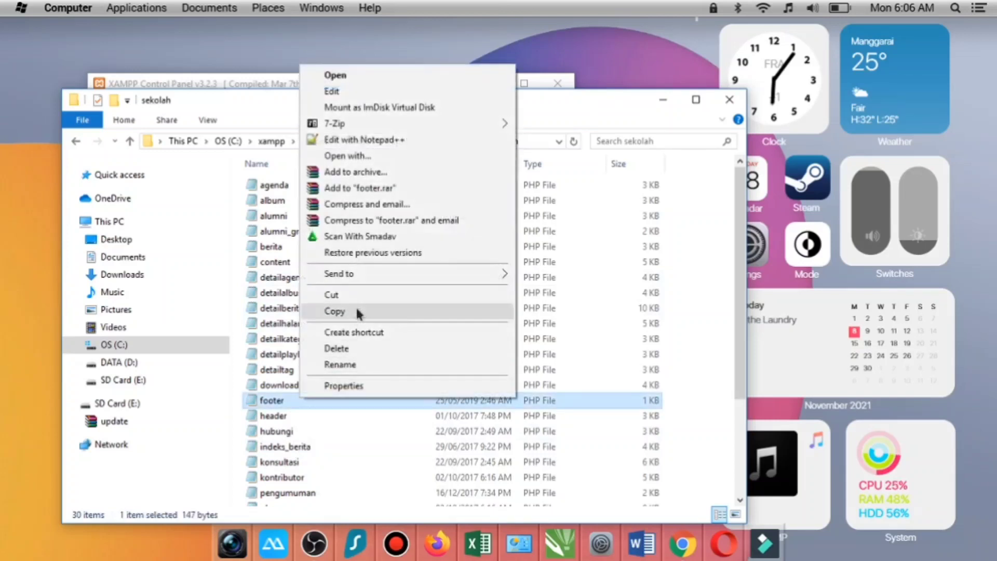
click(375, 140)
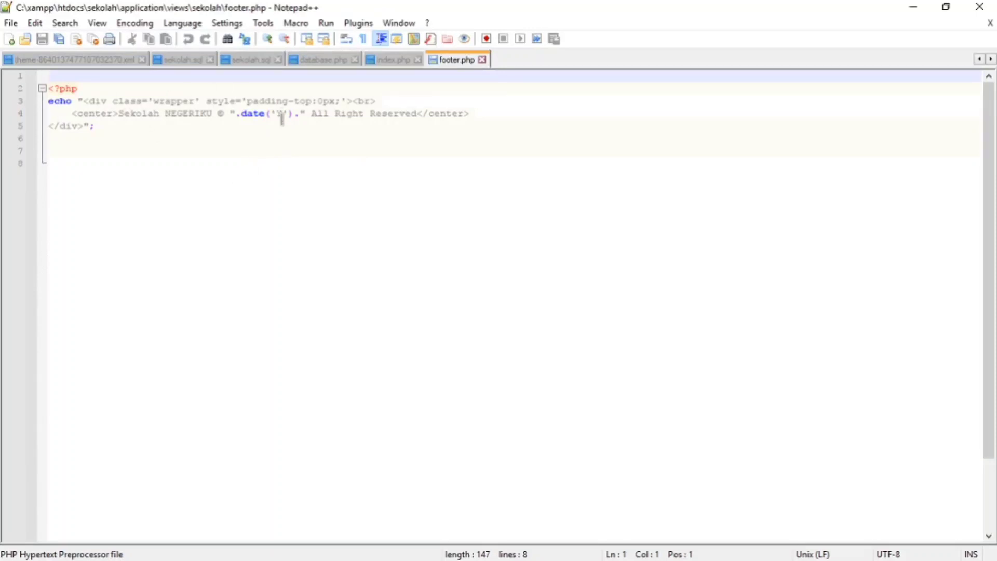
- Replace the school name "Sekolah NEGERIKU" in the footer.php copyright line with "Madrasah Kita" and save the file
click(212, 115)
key(BackSpace)
key(BackSpace)
key(BackSpace)
key(BackSpace)
key(BackSpace)
key(BackSpace)
key(BackSpace)
key(BackSpace)
key(BackSpace)
key(BackSpace)
key(BackSpace)
key(BackSpace)
key(BackSpace)
key(BackSpace)
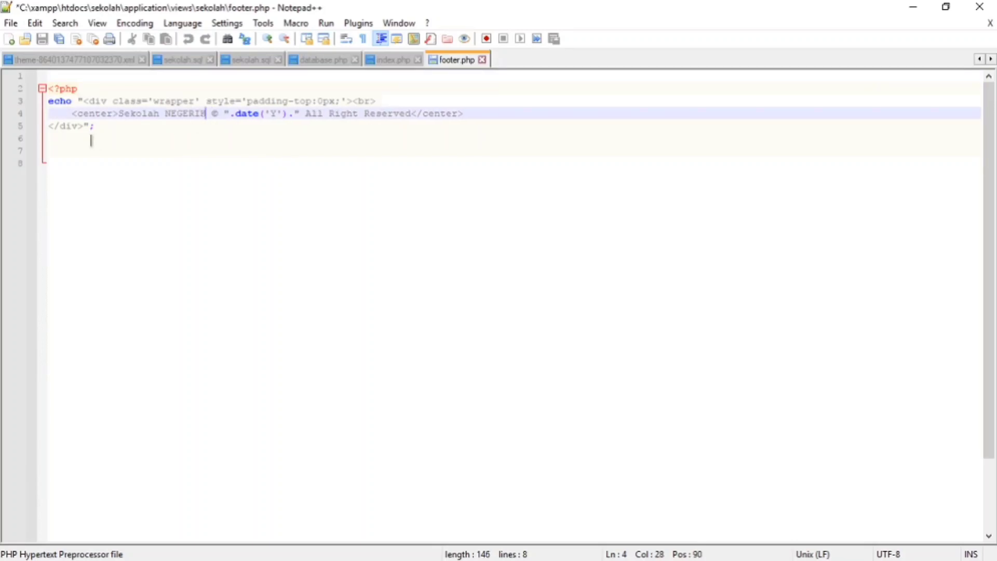
key(BackSpace)
key(BackSpace)
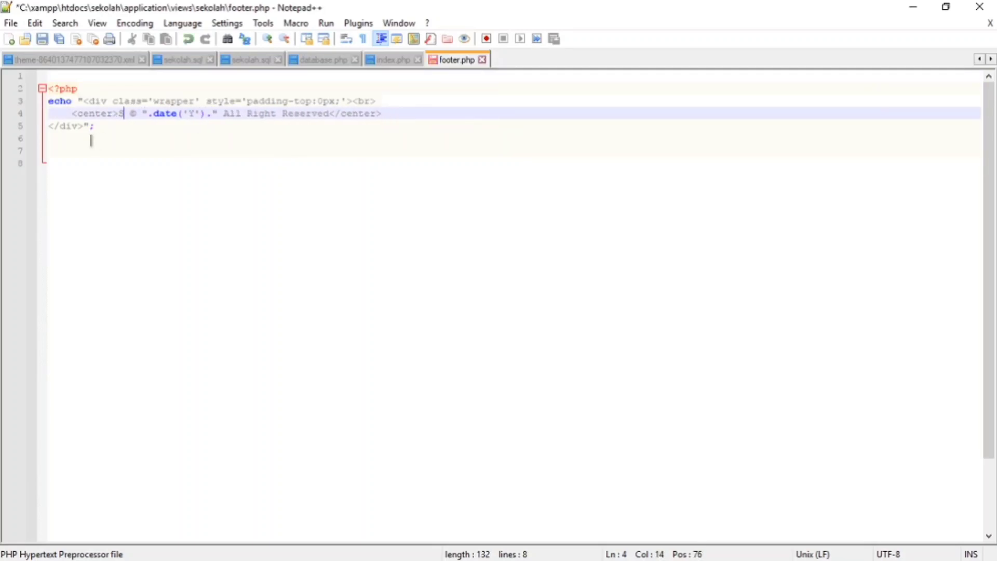
text(Madra)
text(sah Ki)
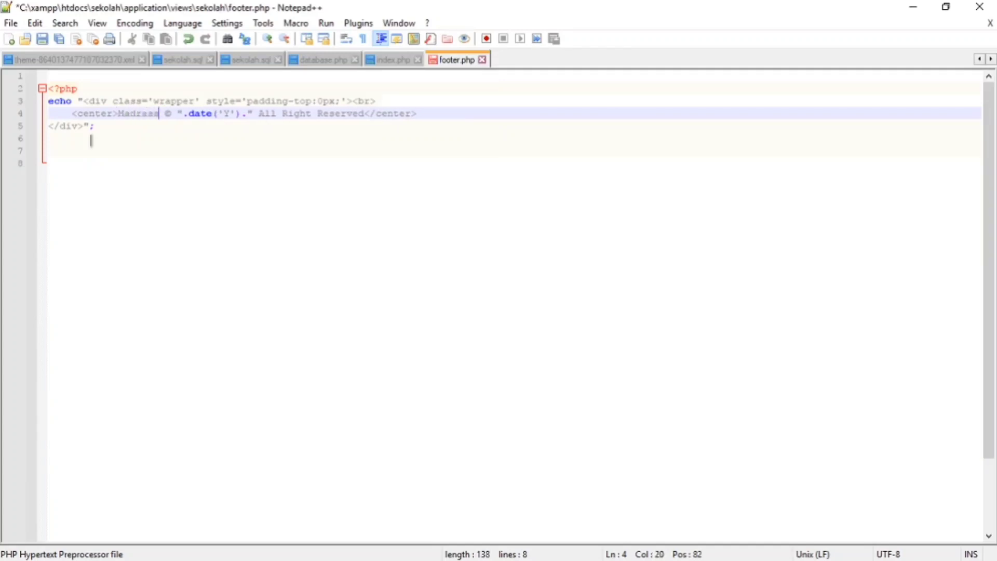
text(ta)
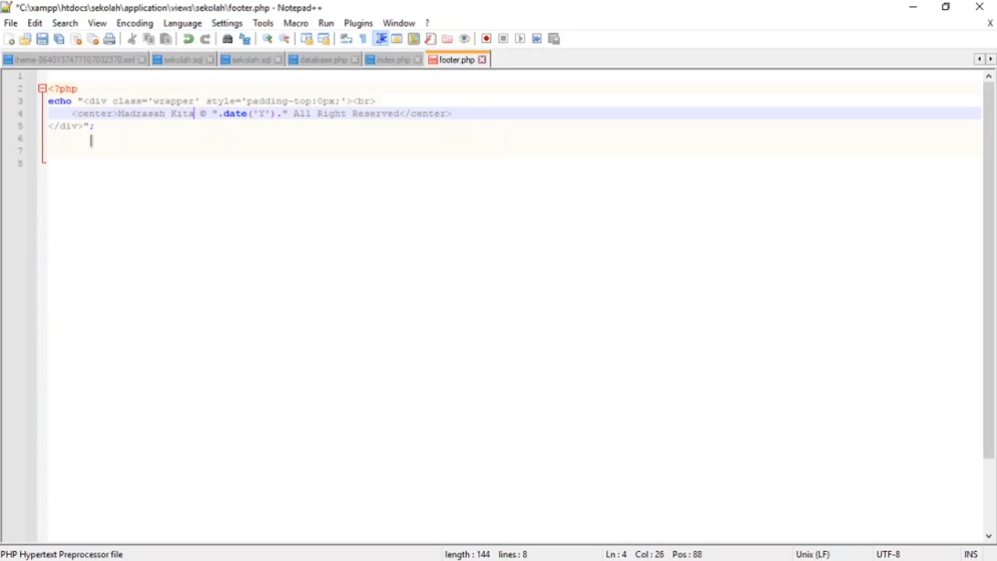
click(42, 38)
- Switch to Chrome, reload the school site's home page, examine its footer copyright line and page sections, and minimize the browser
mouse_move(766, 555)
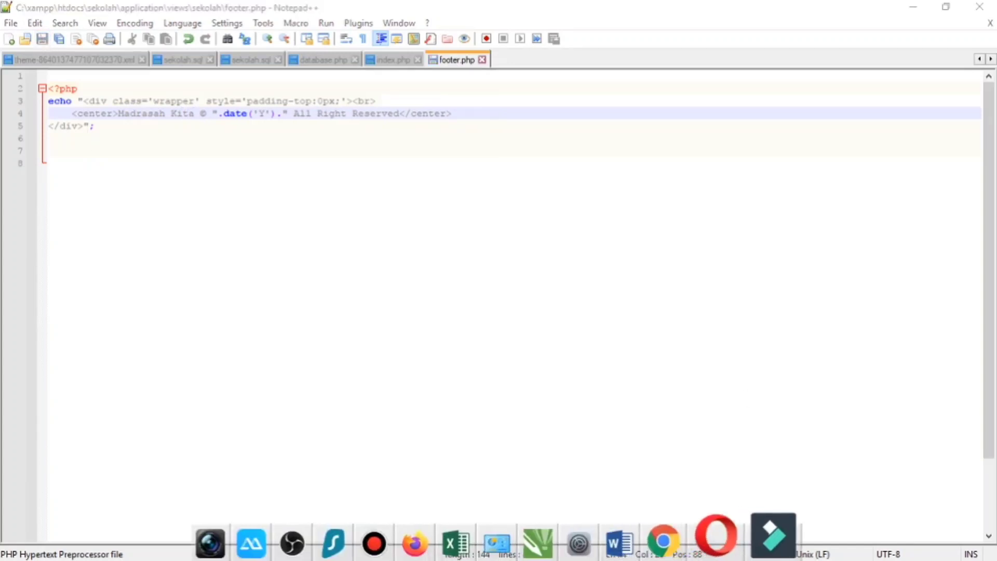
click(686, 551)
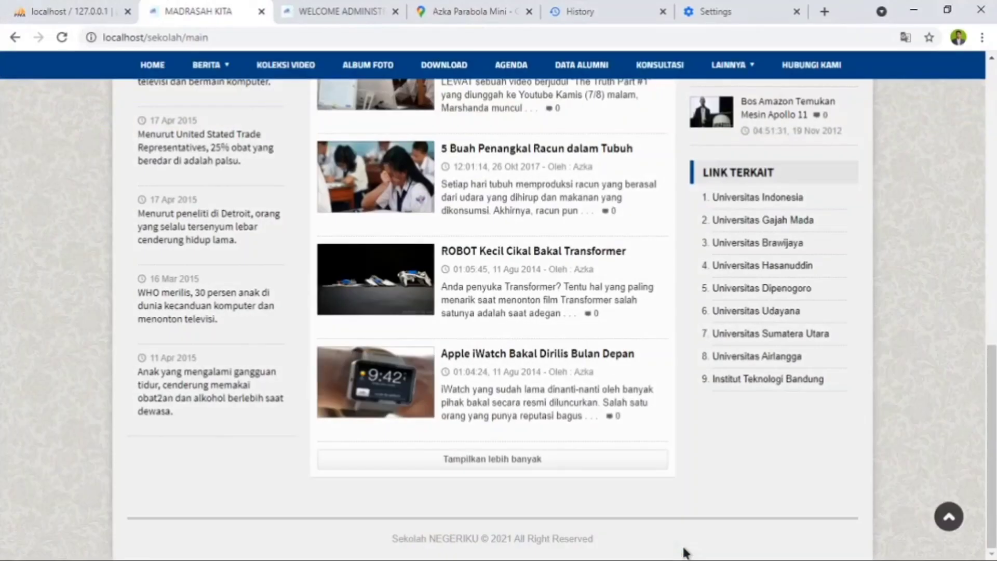
click(61, 37)
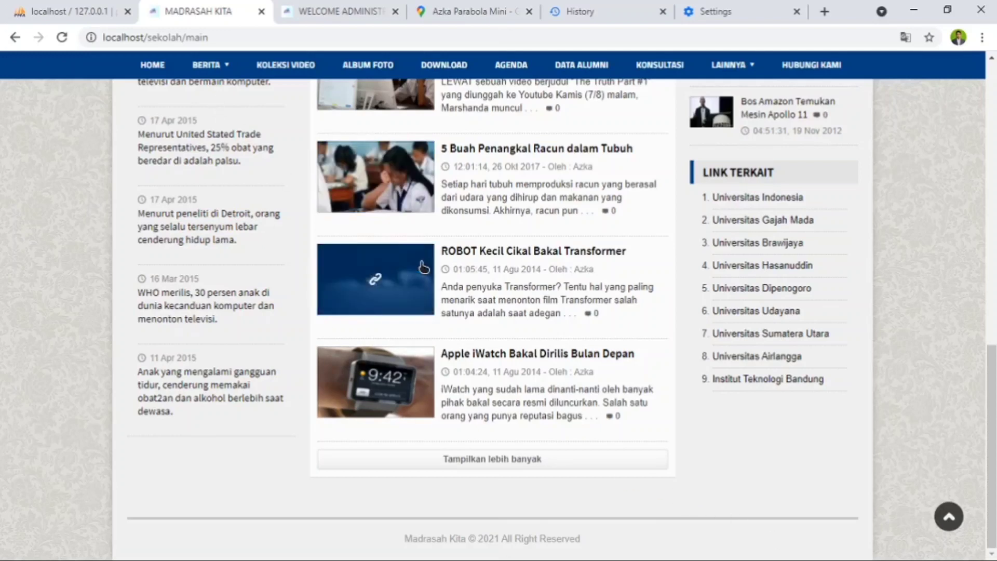
scroll(426, 275, up, 12)
scroll(752, 343, up, 2)
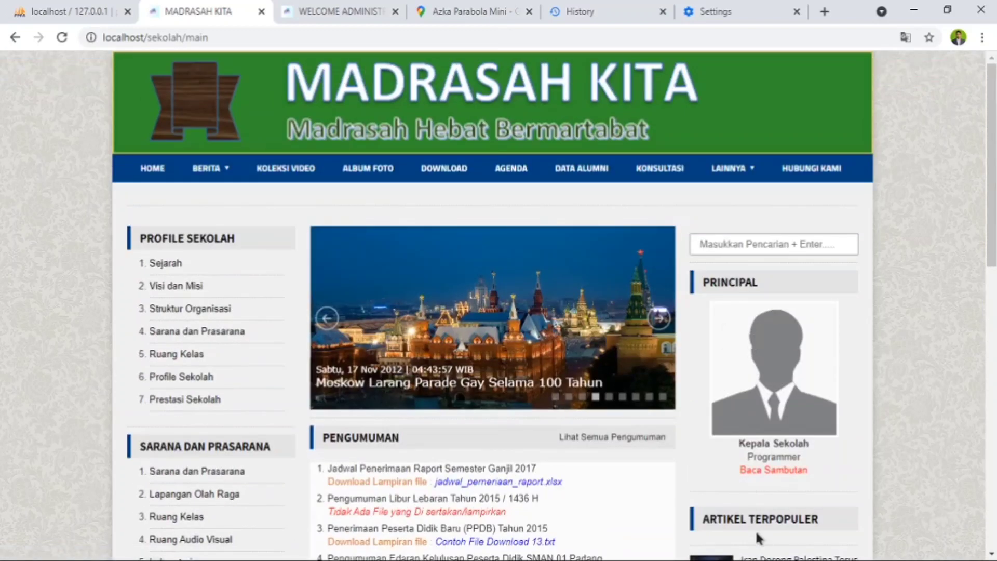
scroll(743, 438, down, 4)
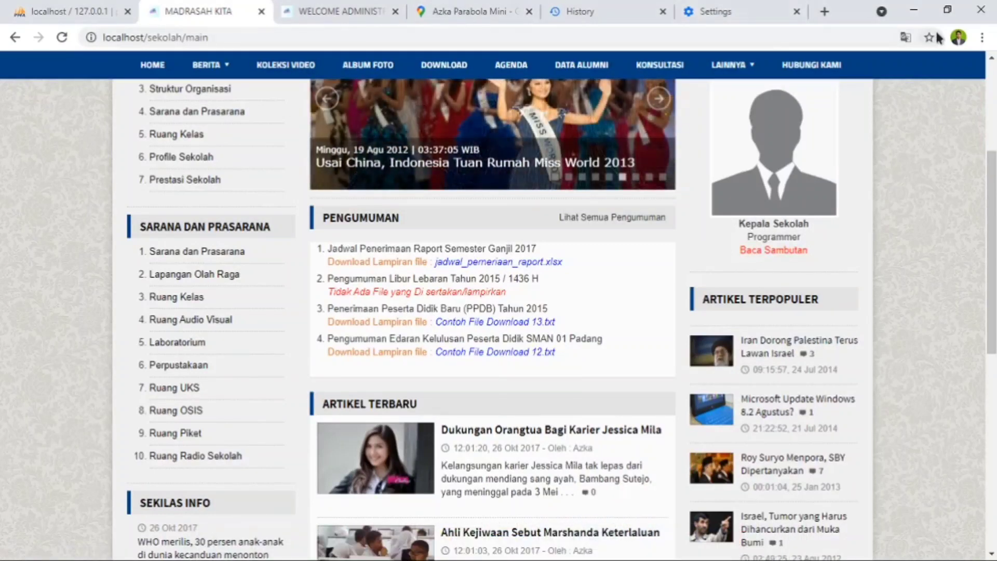
click(914, 10)
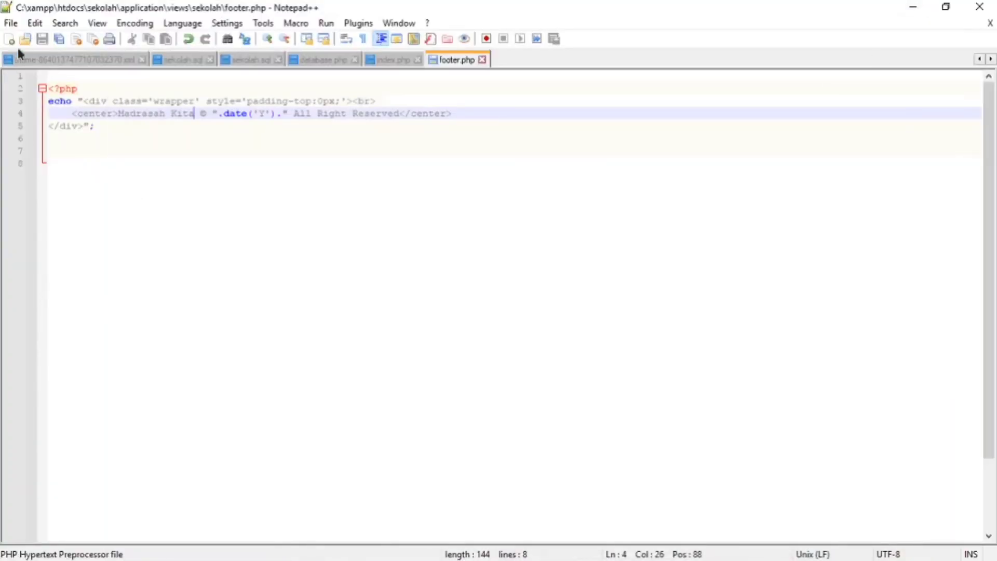
- Return to File Explorer, open header.php from the views\sekolah folder in Notepad++, read through its code and close the editor
click(983, 8)
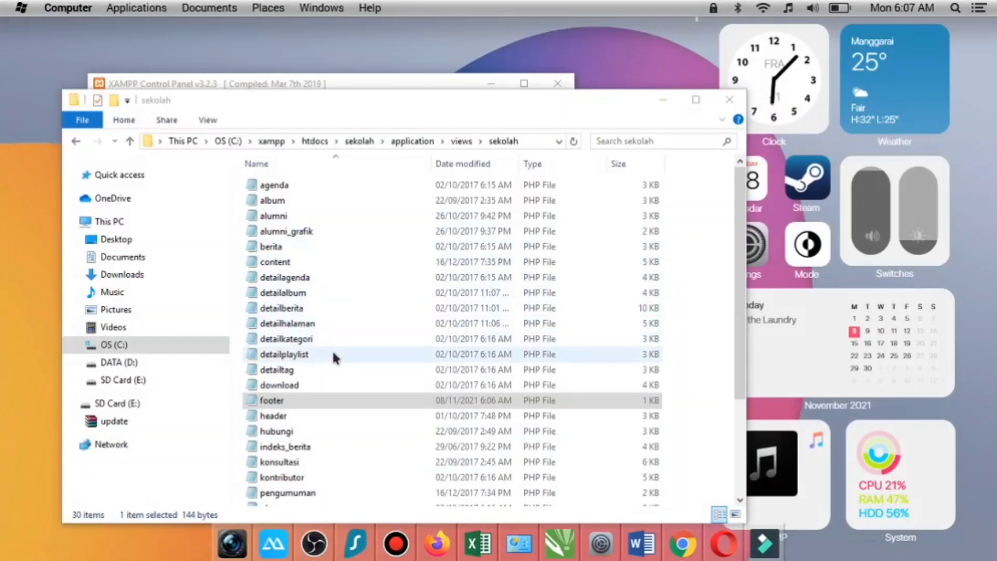
scroll(330, 379, down, 1)
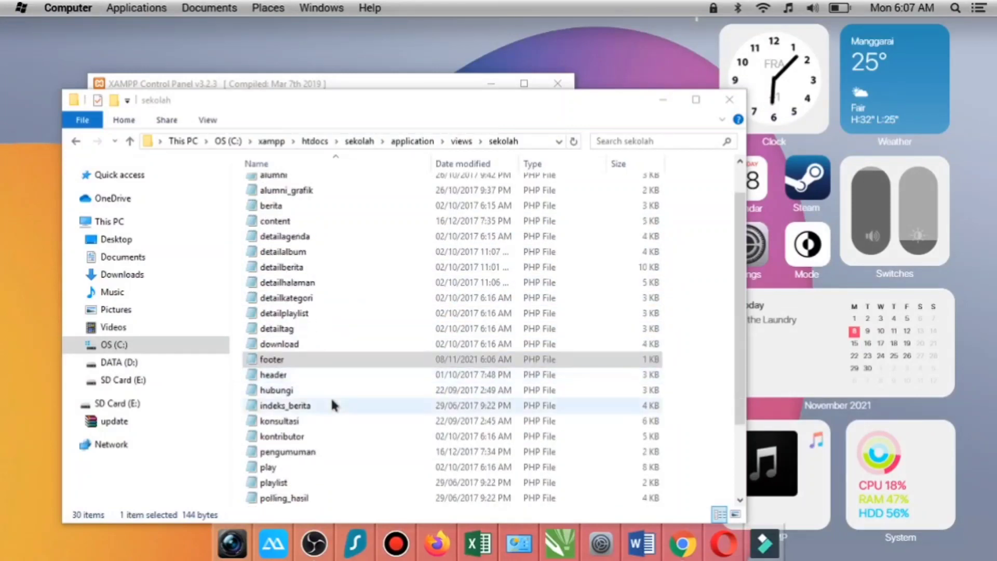
right_click(321, 372)
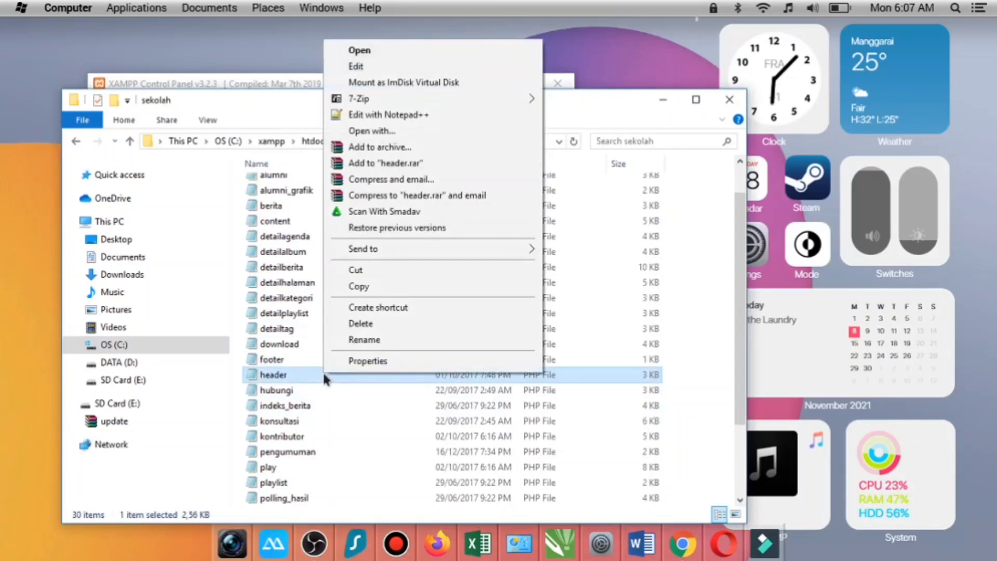
click(394, 116)
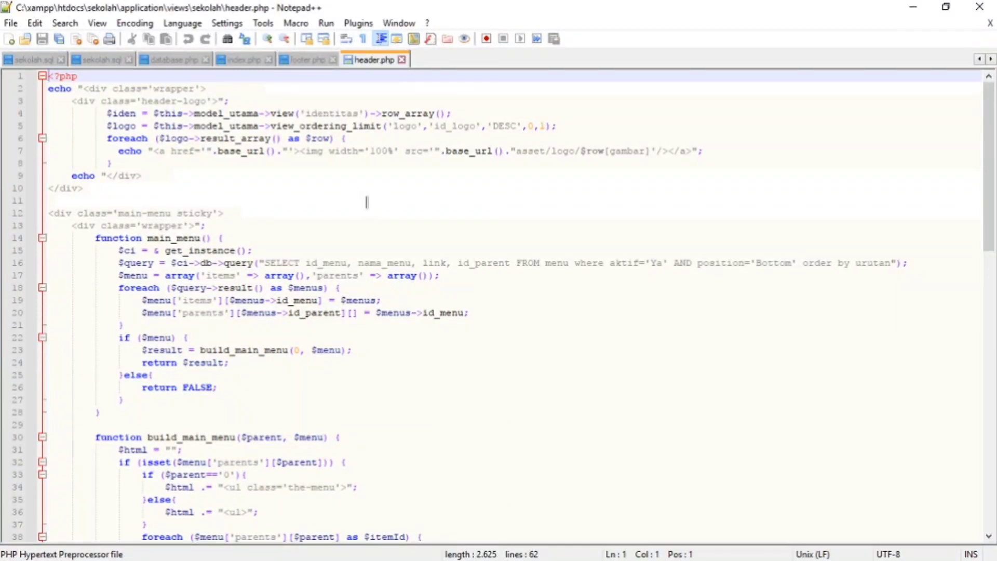
scroll(394, 220, down, 4)
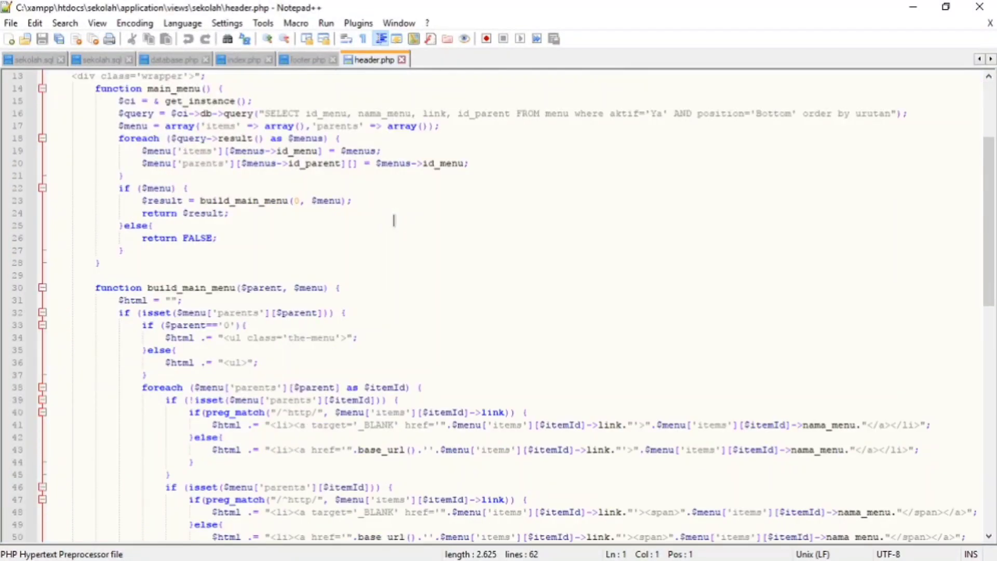
scroll(394, 220, down, 10)
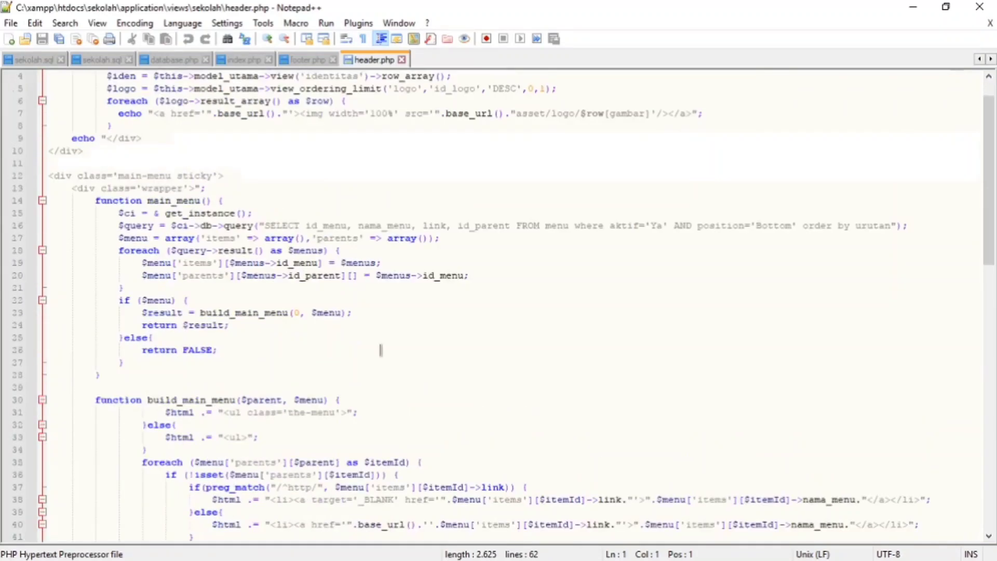
scroll(380, 349, up, 1)
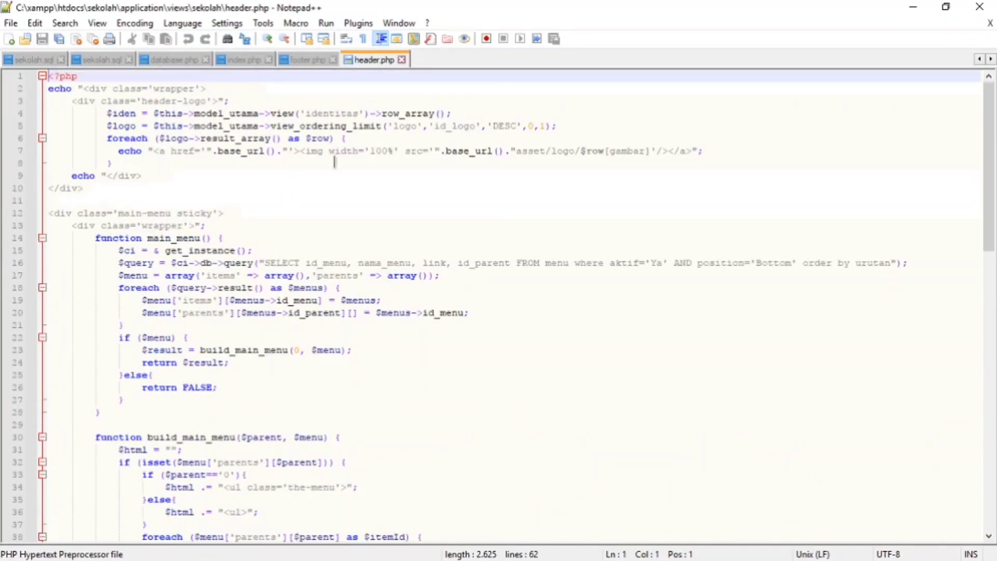
click(980, 7)
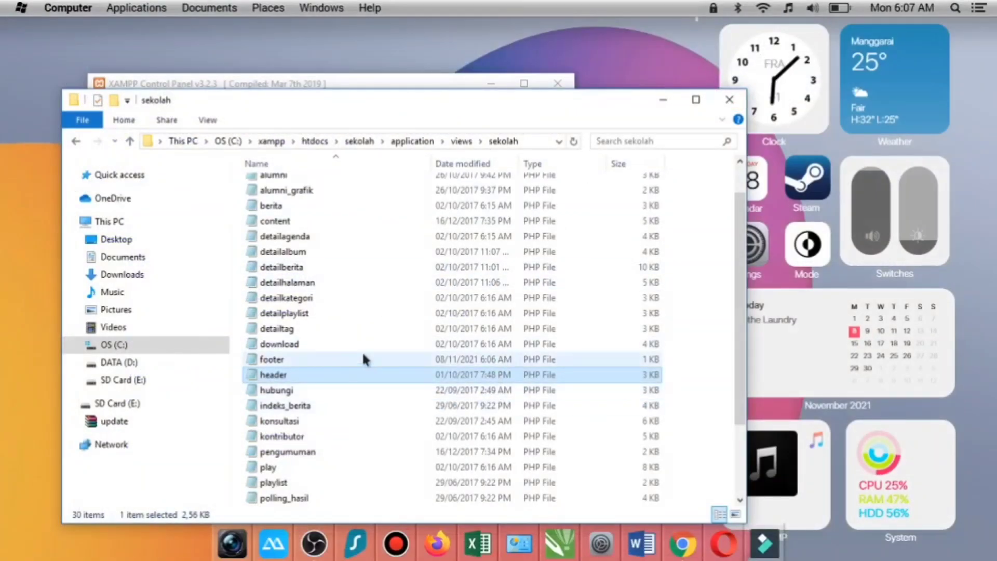
- Open sidebar_kanan.php from the views\sekolah folder in Notepad++
scroll(363, 356, down, 1)
scroll(364, 356, down, 1)
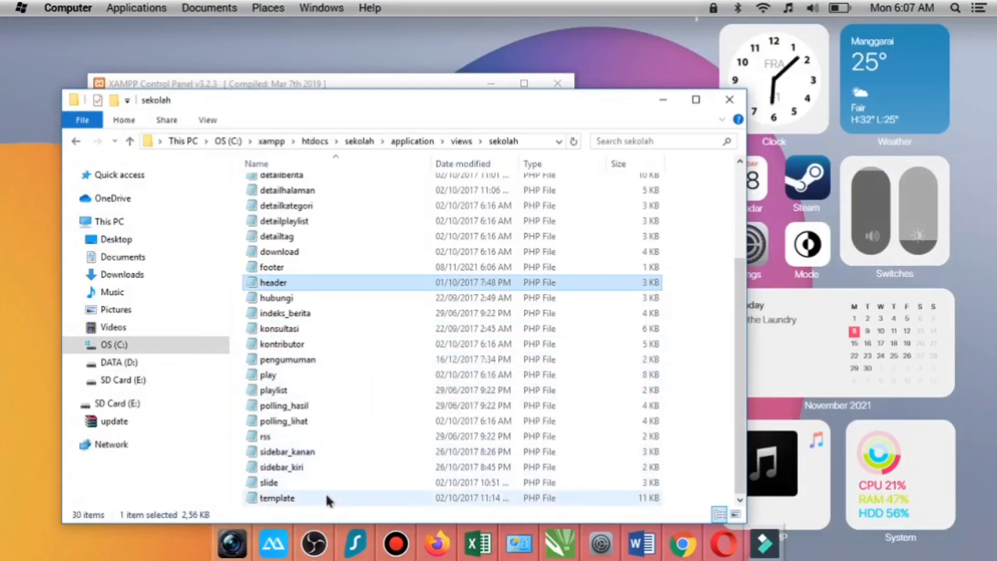
right_click(330, 454)
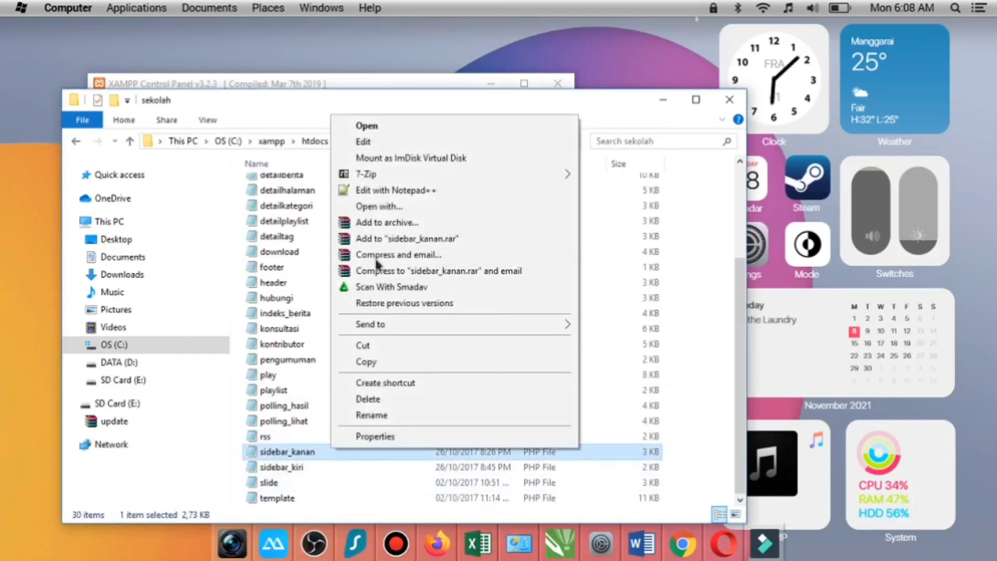
click(389, 190)
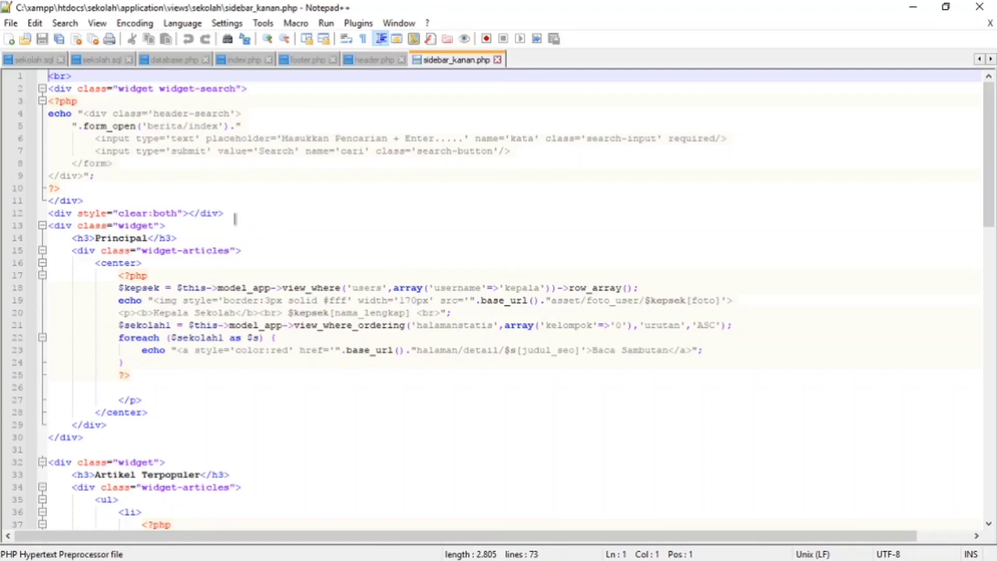
- Examine the code of sidebar_kanan.php for the Principal, Artikel Terpopuler and Link Terkait widgets
scroll(237, 215, down, 2)
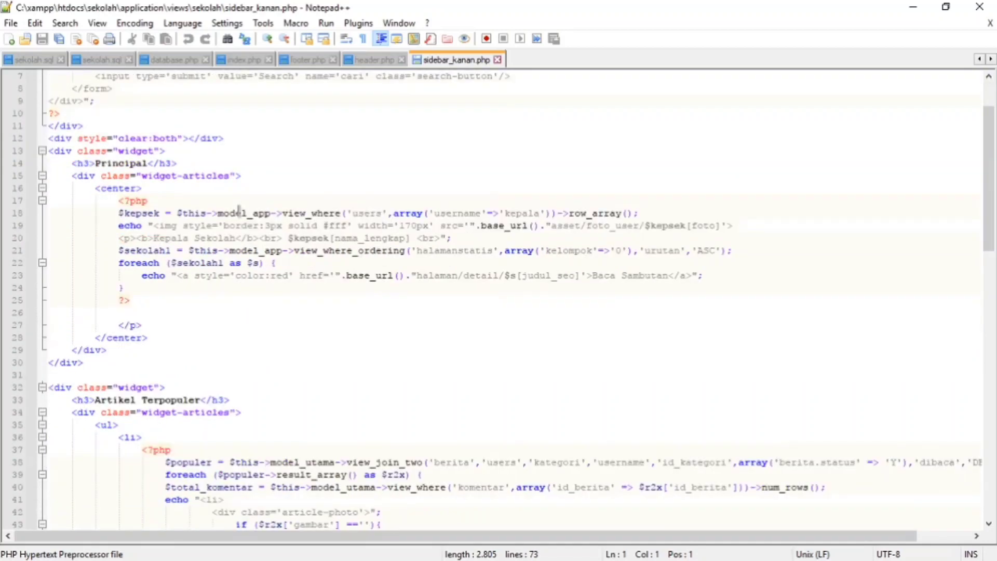
scroll(239, 211, down, 2)
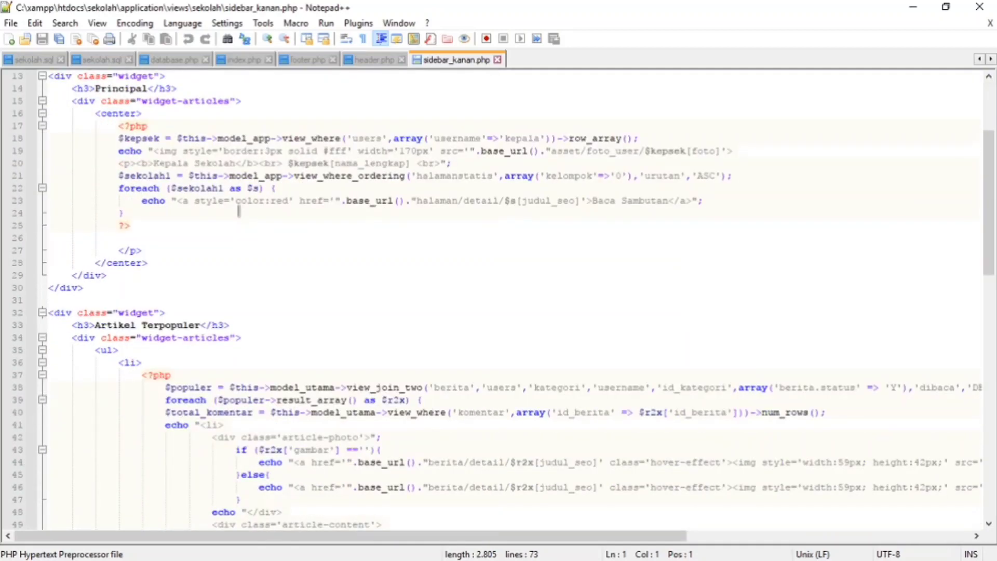
scroll(239, 211, down, 3)
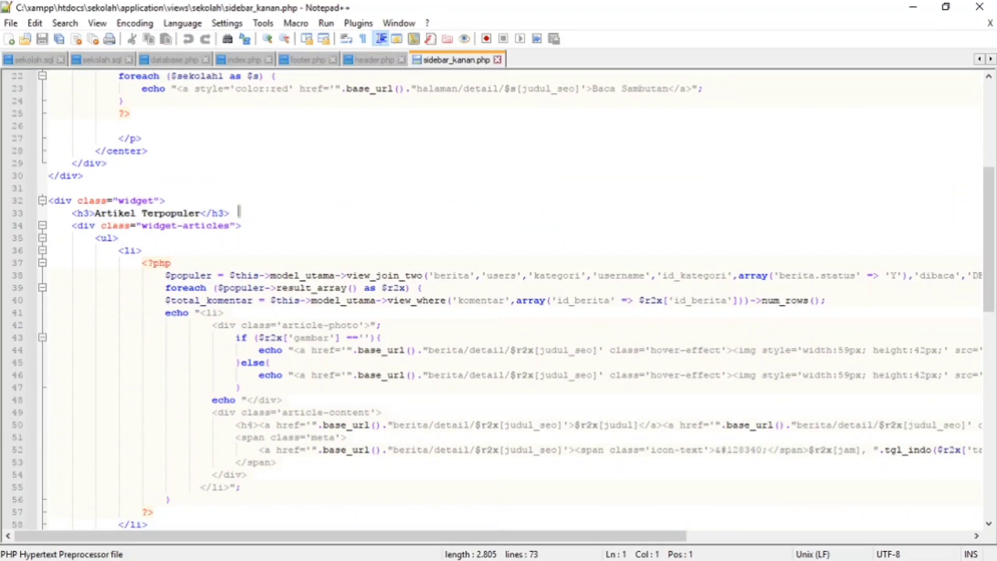
scroll(239, 214, down, 4)
scroll(239, 384, down, 2)
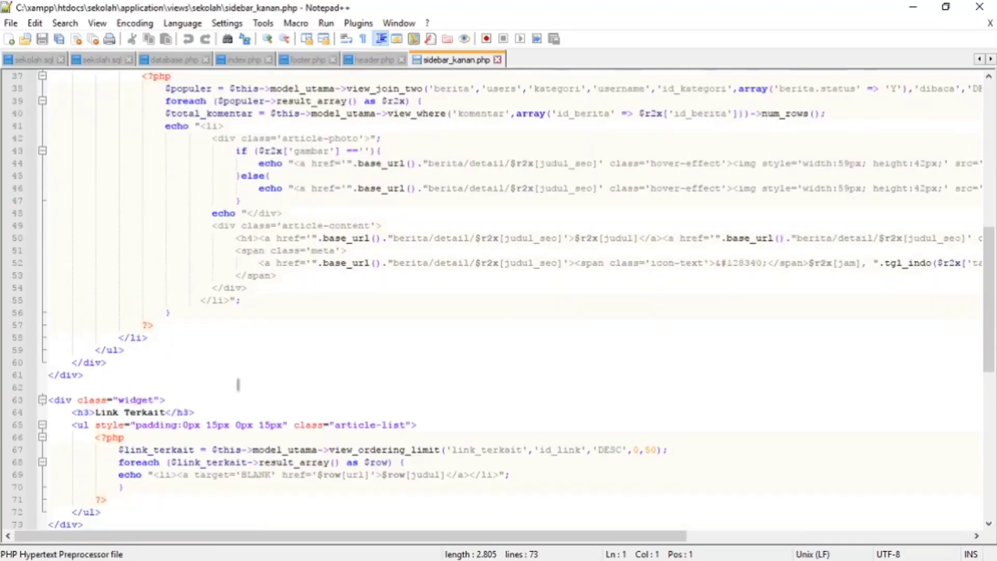
scroll(240, 378, down, 5)
scroll(275, 340, up, 14)
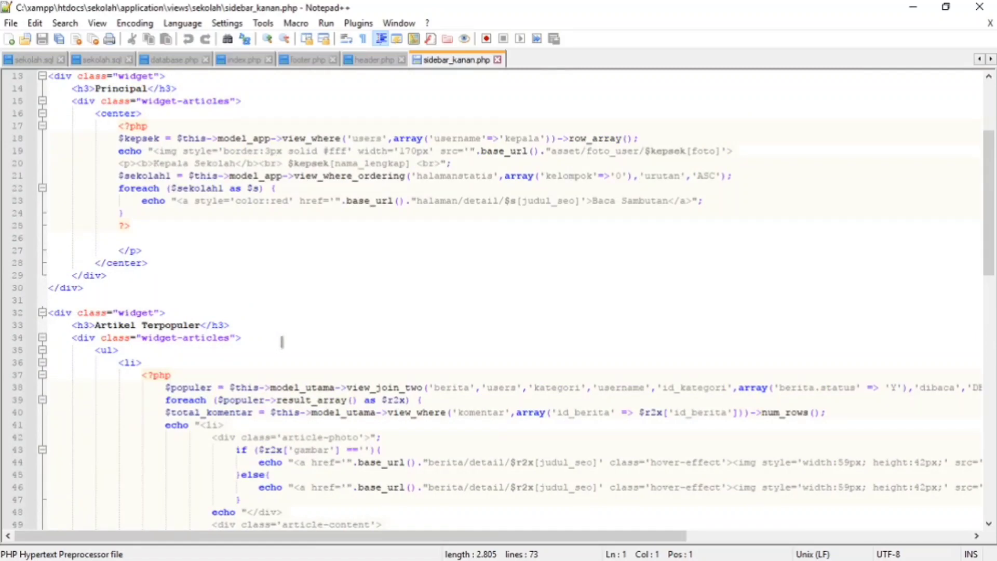
scroll(283, 342, up, 3)
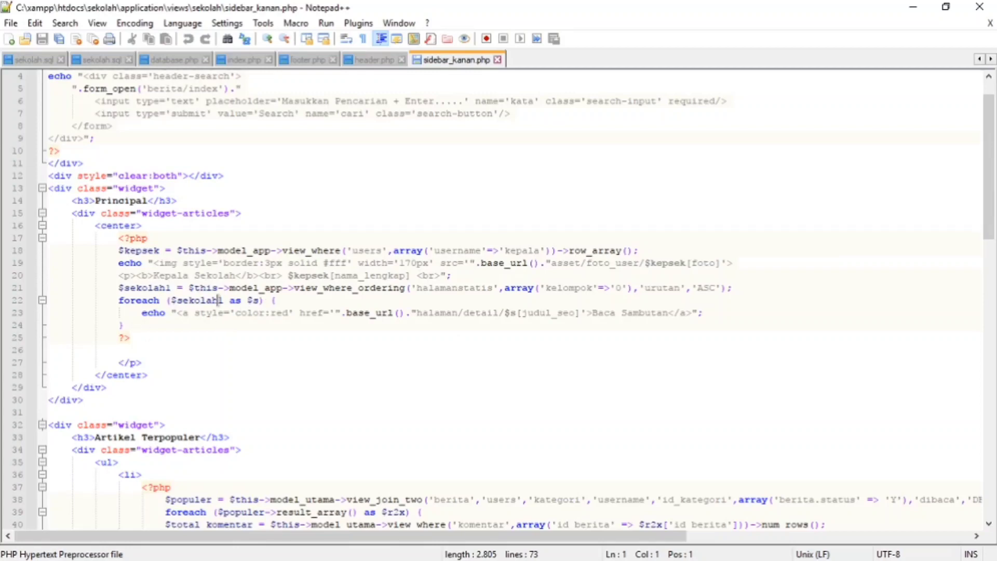
- Change the Principal widget's "Kepala Sekolah" label to "Kepala Madrasah" in sidebar_kanan.php and save the file
click(160, 271)
click(234, 276)
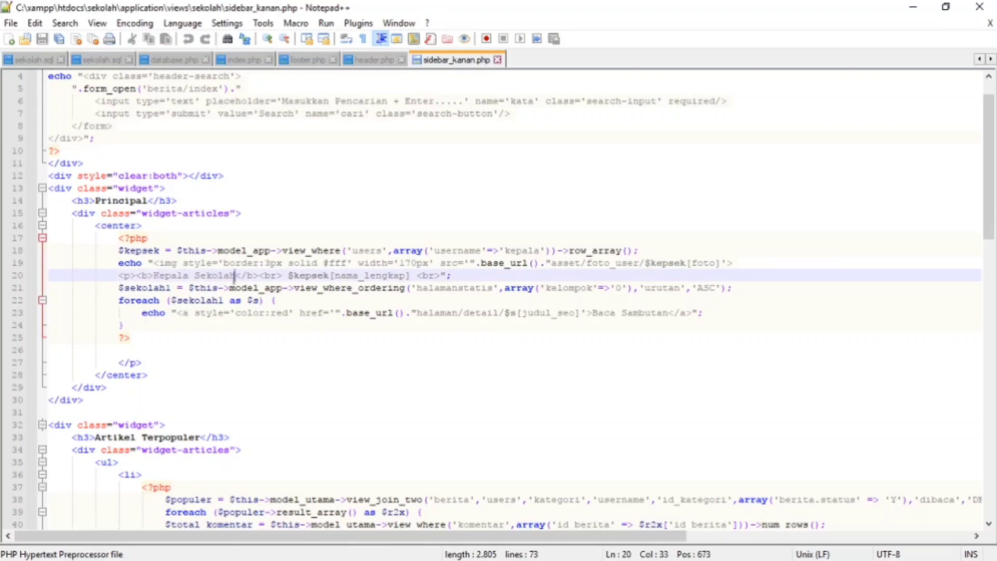
key(BackSpace)
key(BackSpace)
key(BackSpace)
key(BackSpace)
key(BackSpace)
key(BackSpace)
key(BackSpace)
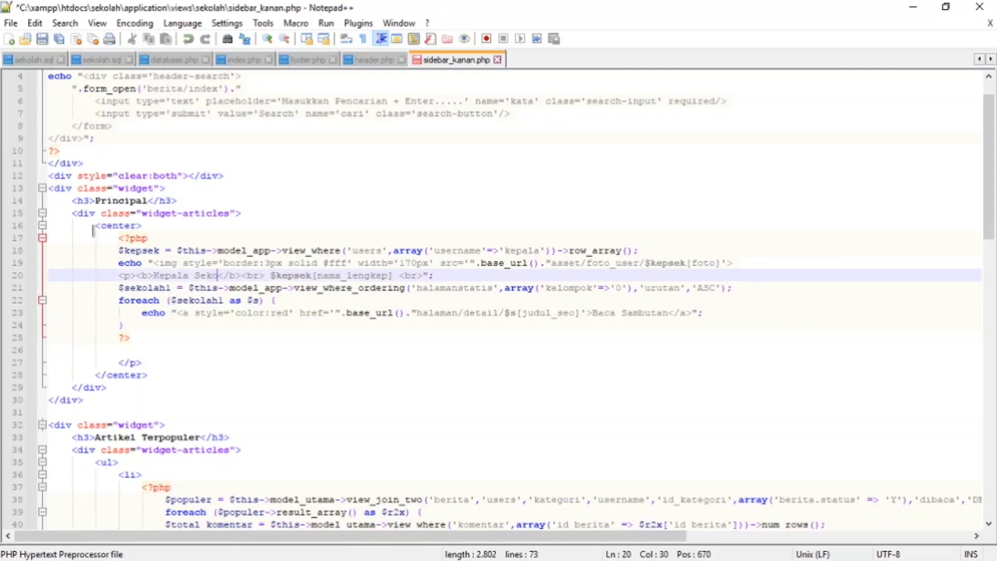
text(M)
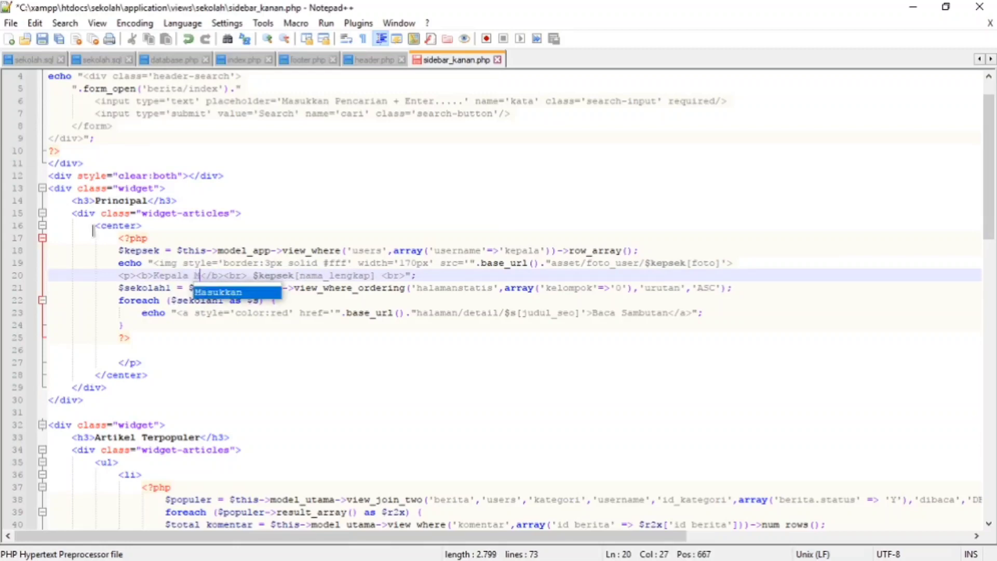
text(adrasah)
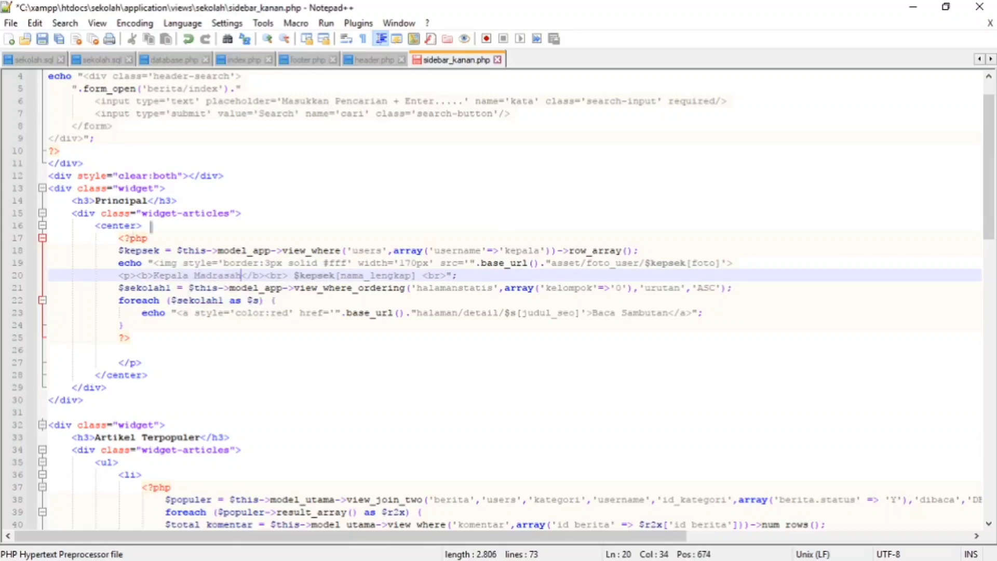
click(44, 38)
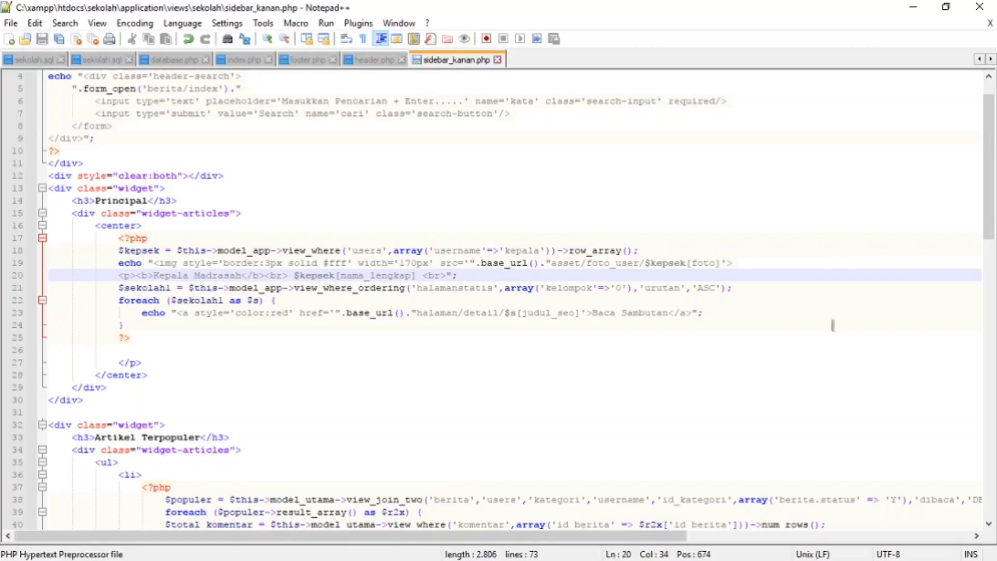
- Switch to Chrome, reload the school site's home page, examine the Principal widget and other sections, glance at the admin profile page, and minimize the browser
click(913, 7)
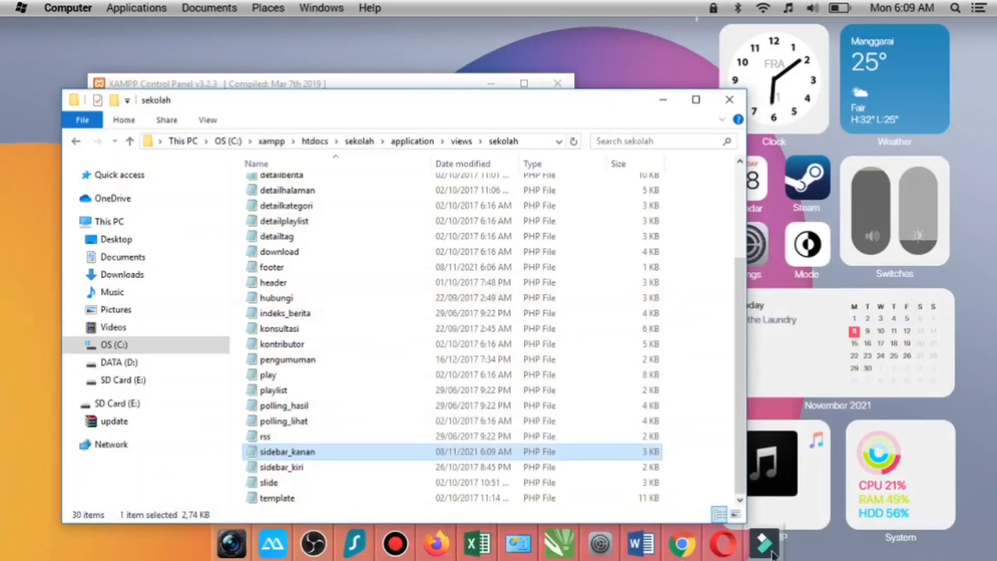
click(682, 543)
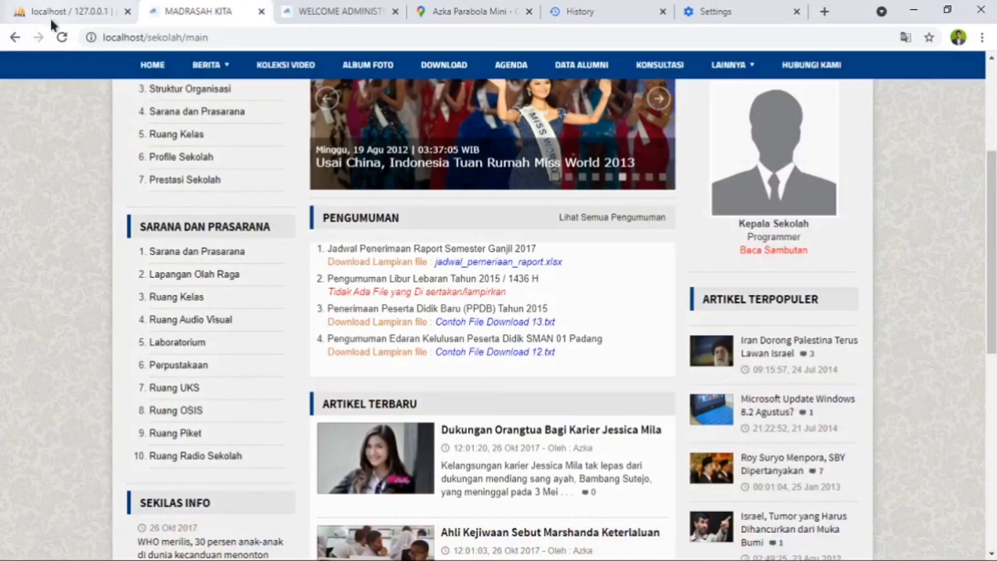
click(62, 38)
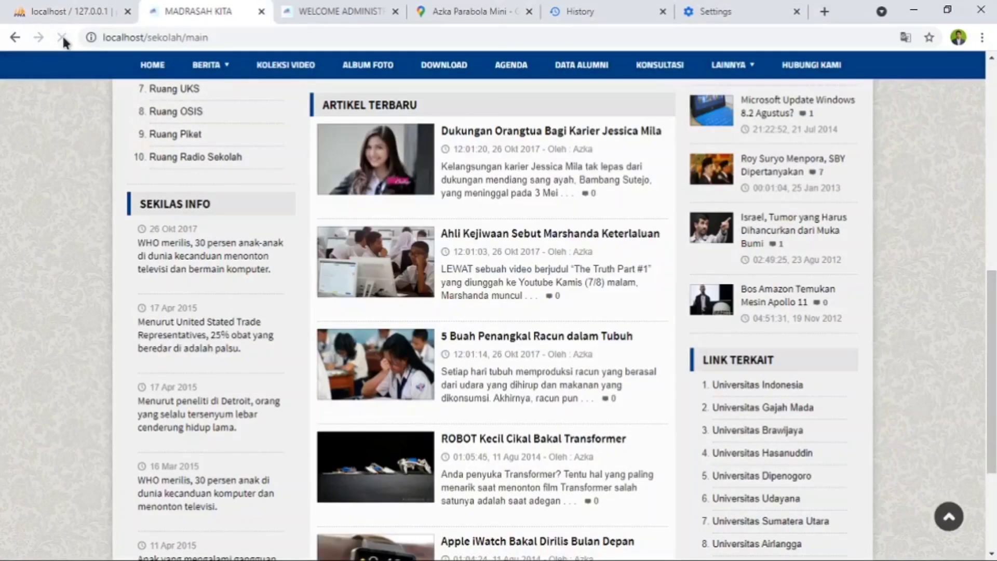
scroll(713, 360, up, 8)
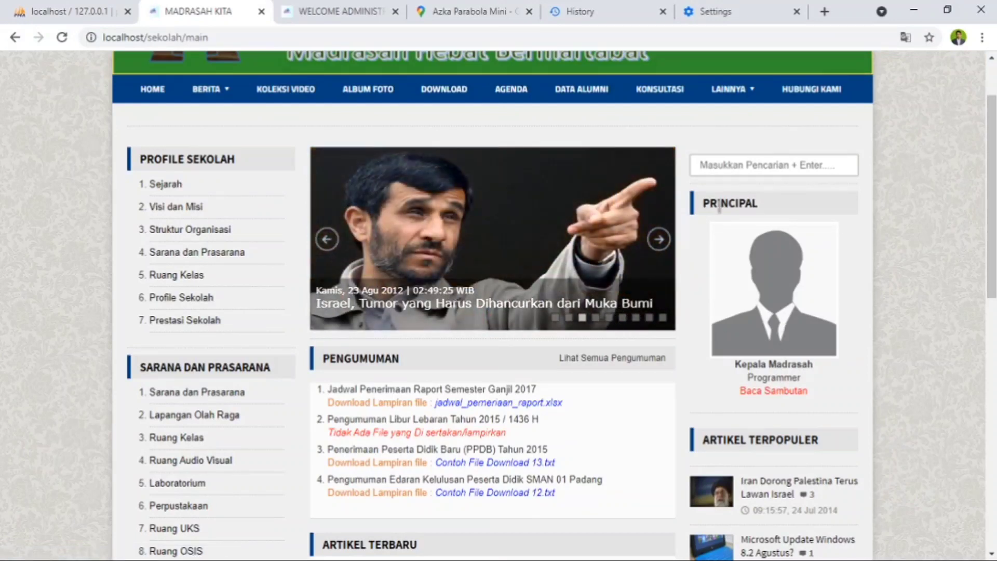
scroll(774, 420, down, 8)
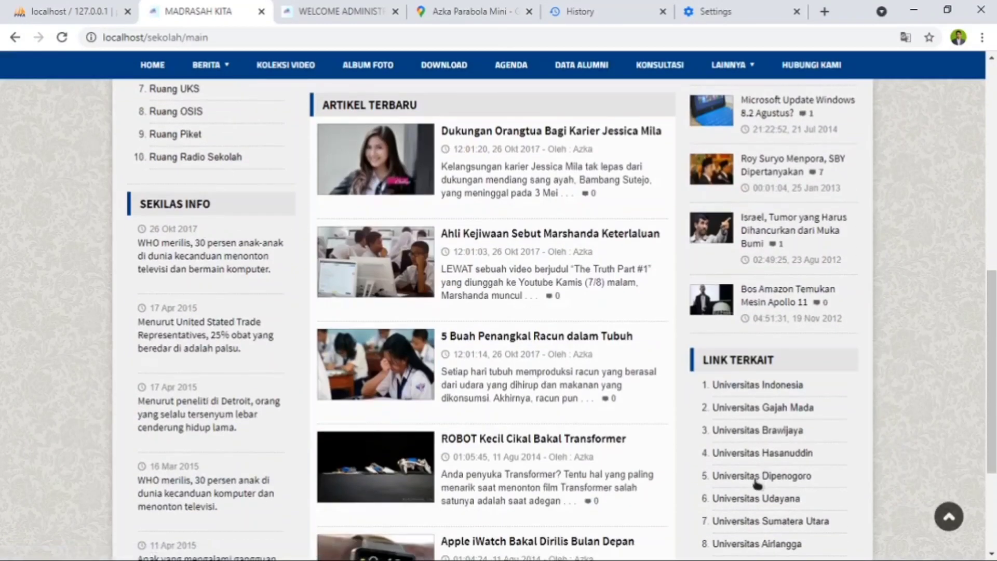
scroll(592, 468, down, 3)
scroll(571, 447, up, 8)
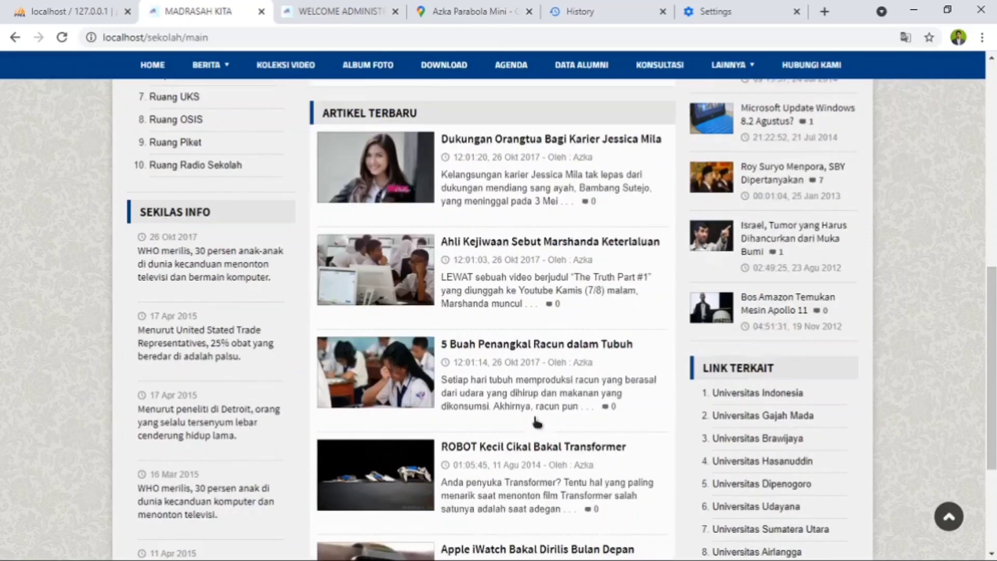
scroll(537, 412, up, 5)
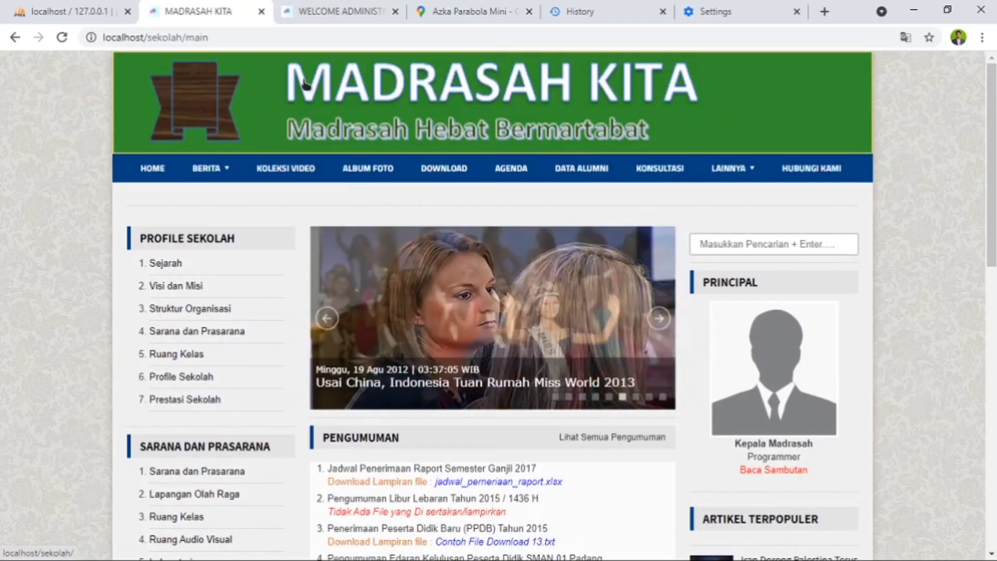
click(338, 10)
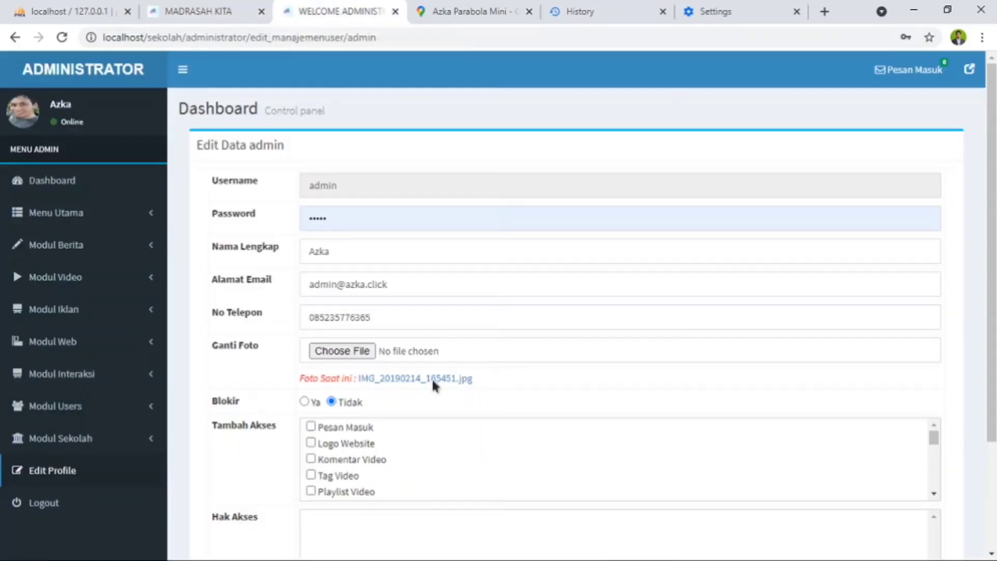
click(914, 11)
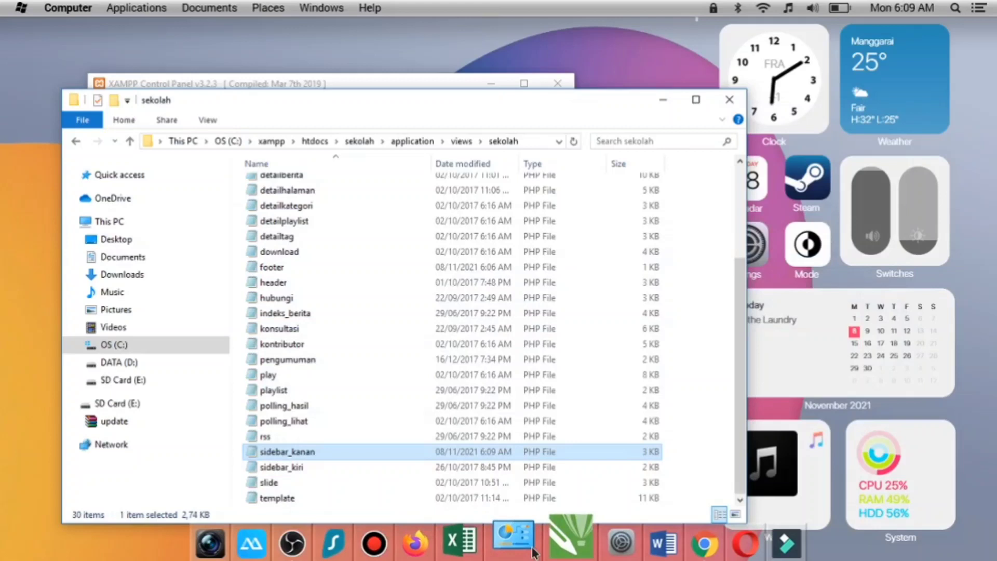
- Open sidebar_kiri.php from the views\sekolah folder in Notepad++, read through its widget code and close the editor
click(307, 468)
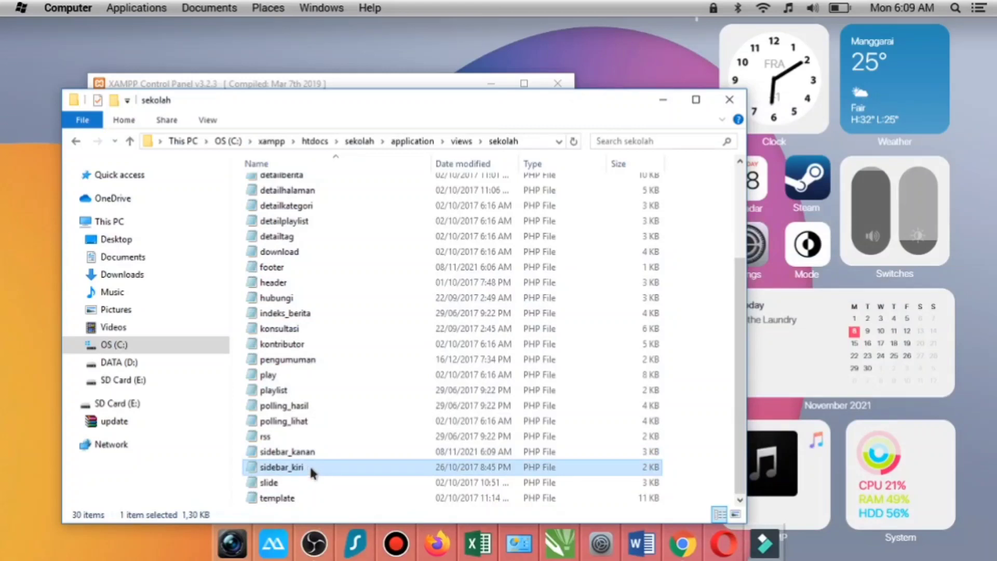
right_click(309, 465)
click(394, 209)
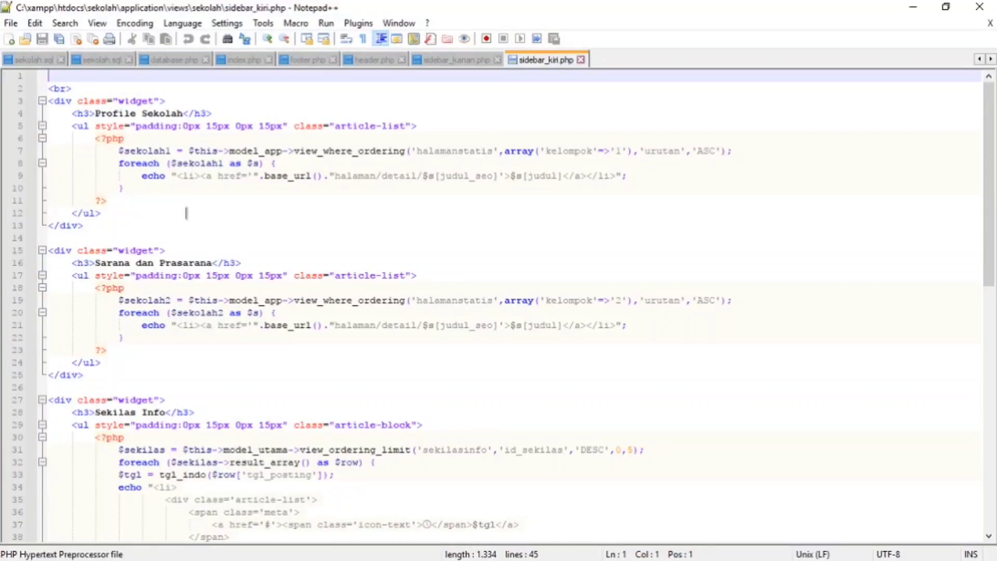
scroll(156, 431, down, 3)
scroll(266, 379, up, 3)
click(980, 7)
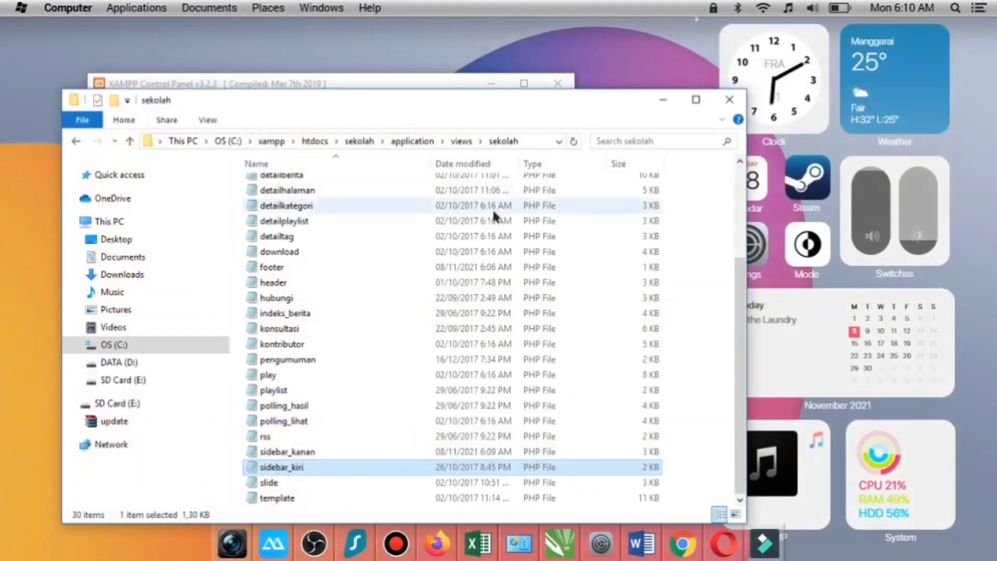
- Open slide.php from the views\sekolah folder in Notepad++, examine its slider and navigator code, and close the editor
right_click(285, 489)
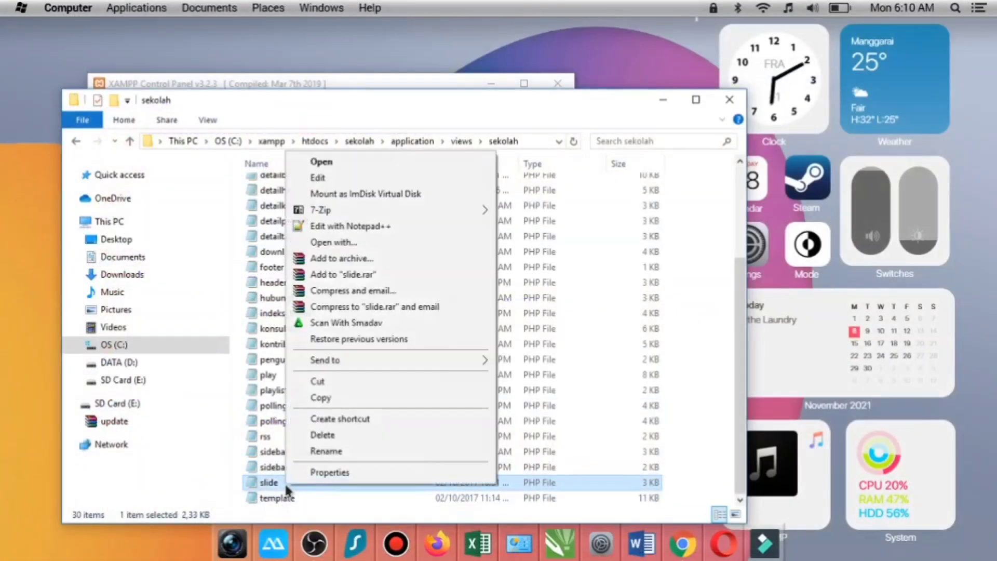
click(348, 226)
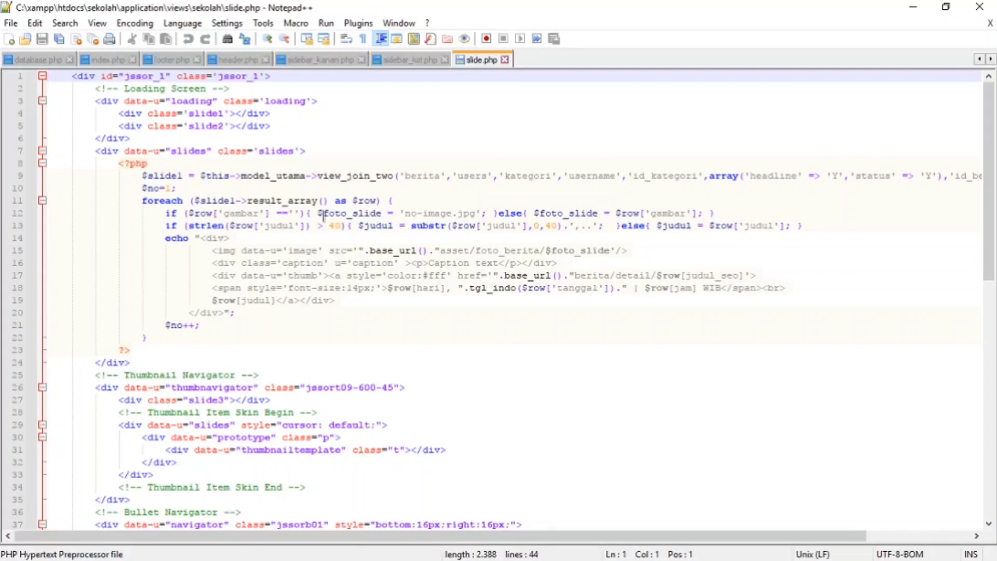
scroll(324, 214, down, 1)
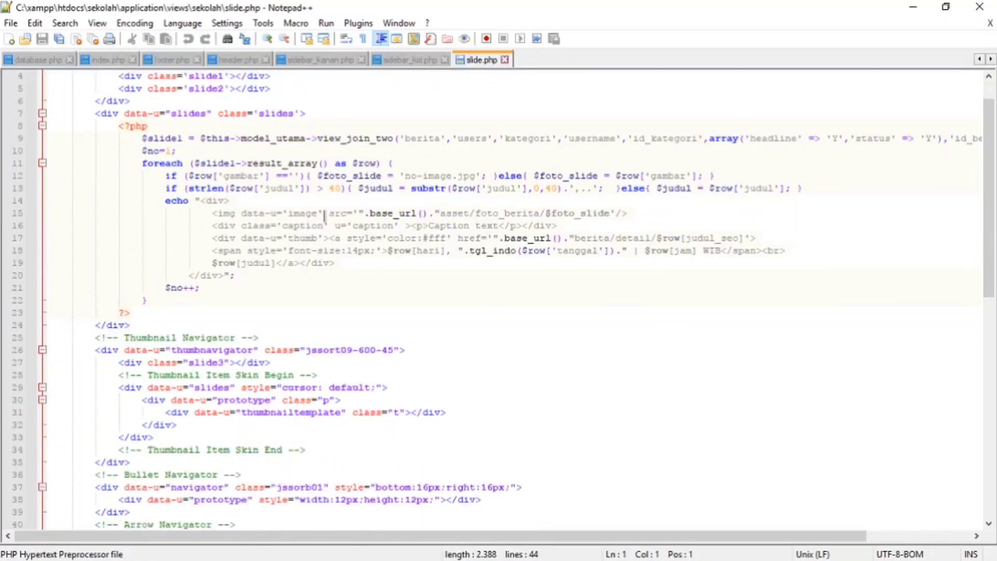
scroll(324, 214, down, 2)
scroll(324, 216, down, 5)
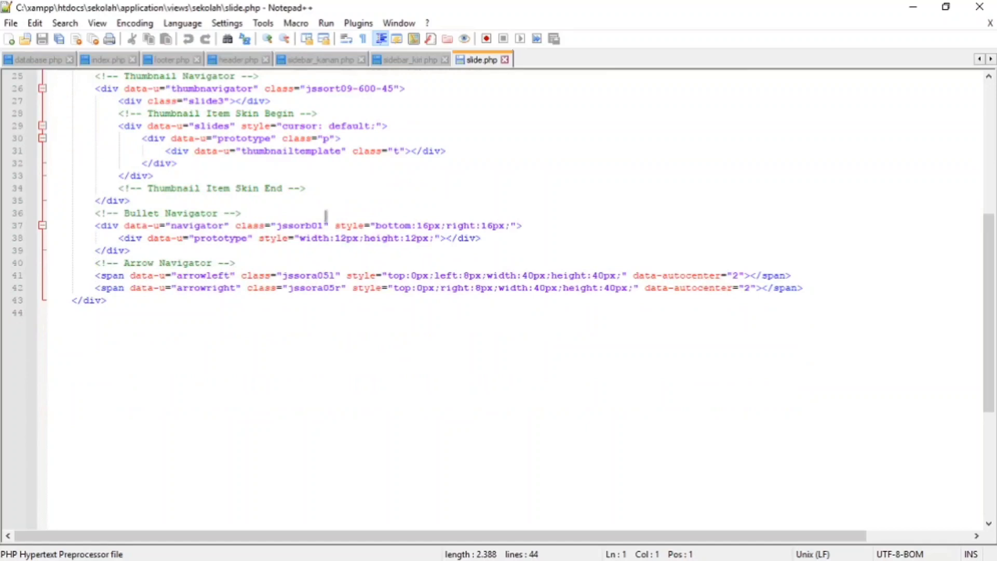
scroll(328, 216, up, 6)
scroll(332, 221, up, 2)
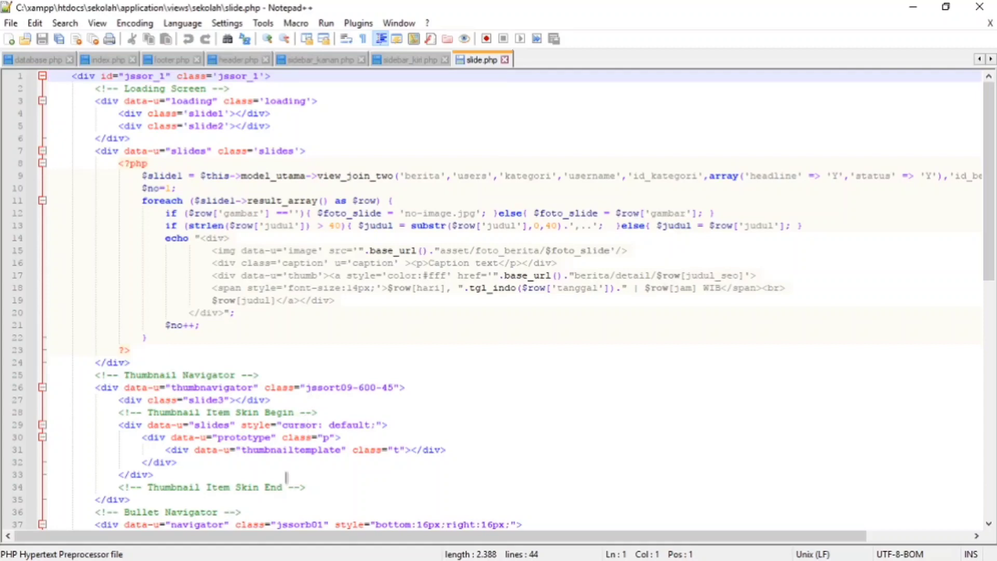
scroll(254, 410, down, 2)
scroll(670, 202, up, 2)
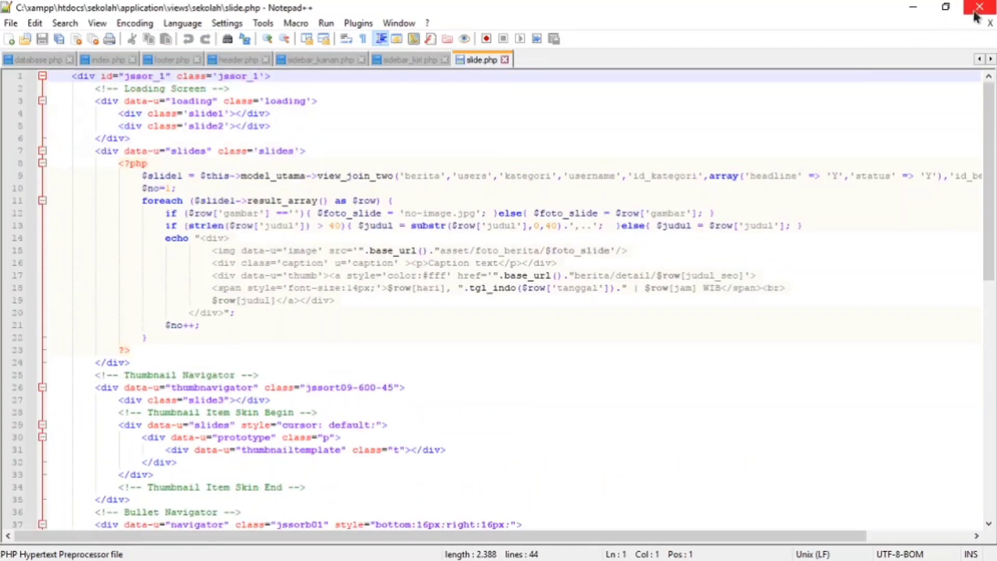
click(980, 7)
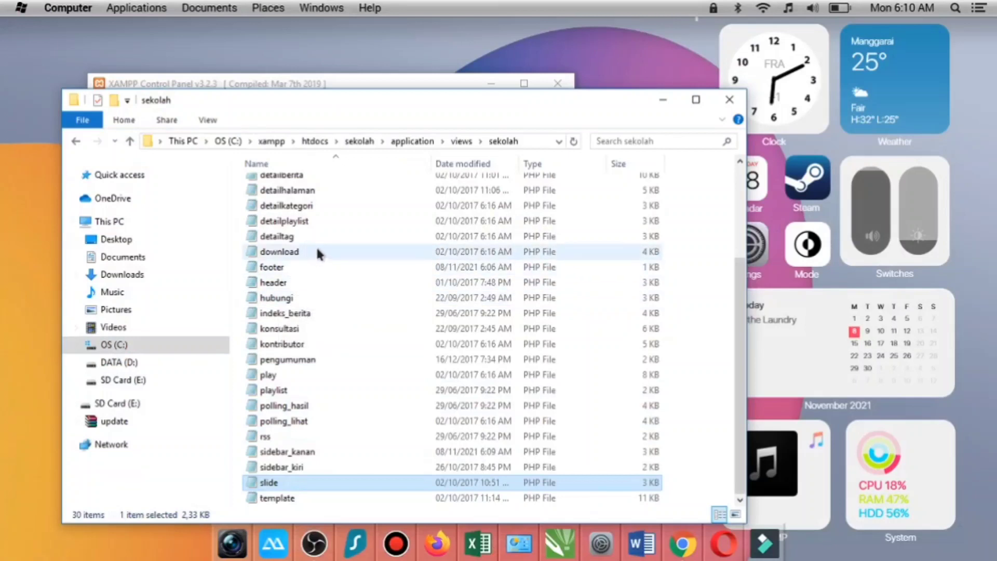
- Go to the views\administrator folder in File Explorer and open its footer.php in Notepad++
scroll(316, 250, up, 3)
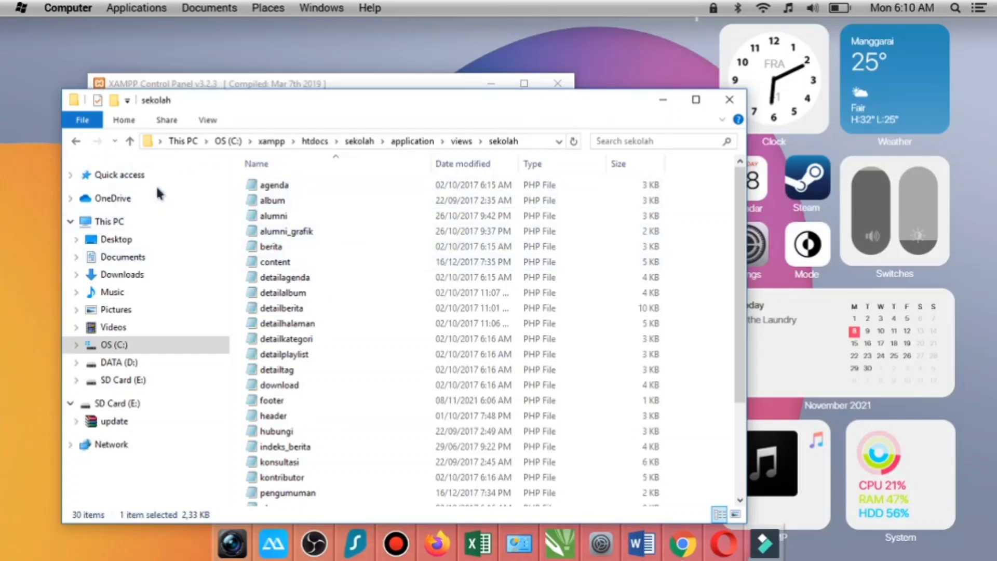
click(130, 141)
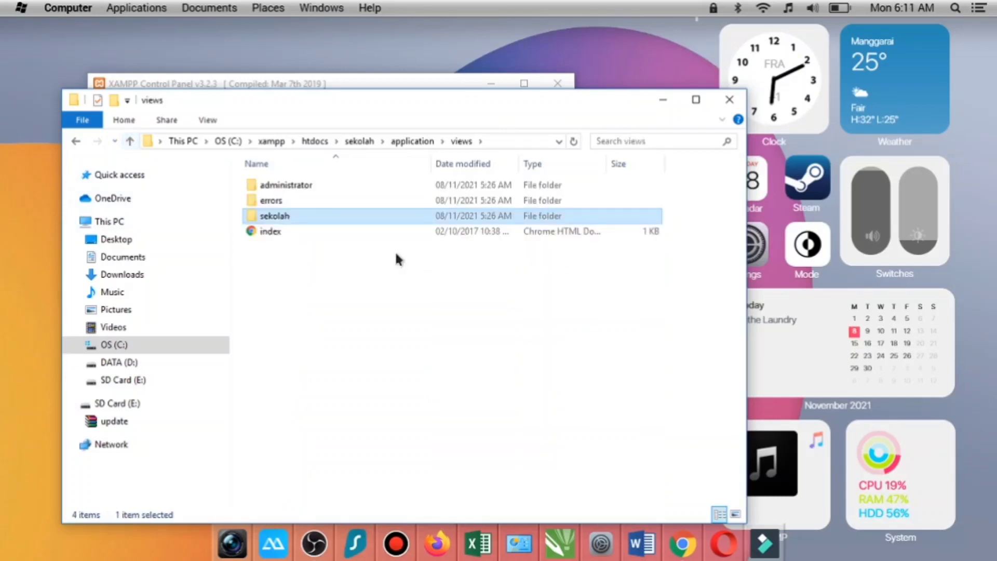
double_click(320, 189)
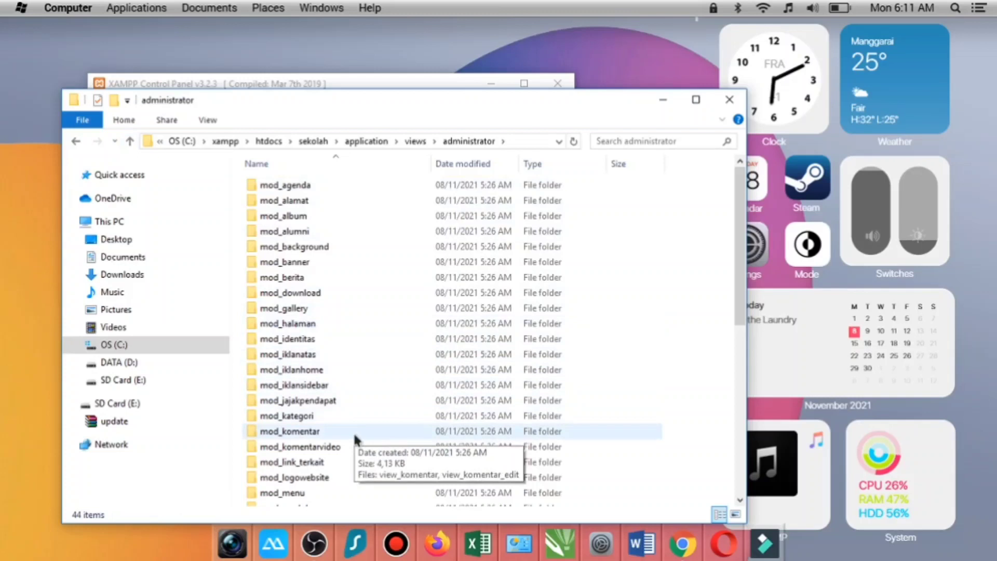
scroll(354, 435, down, 5)
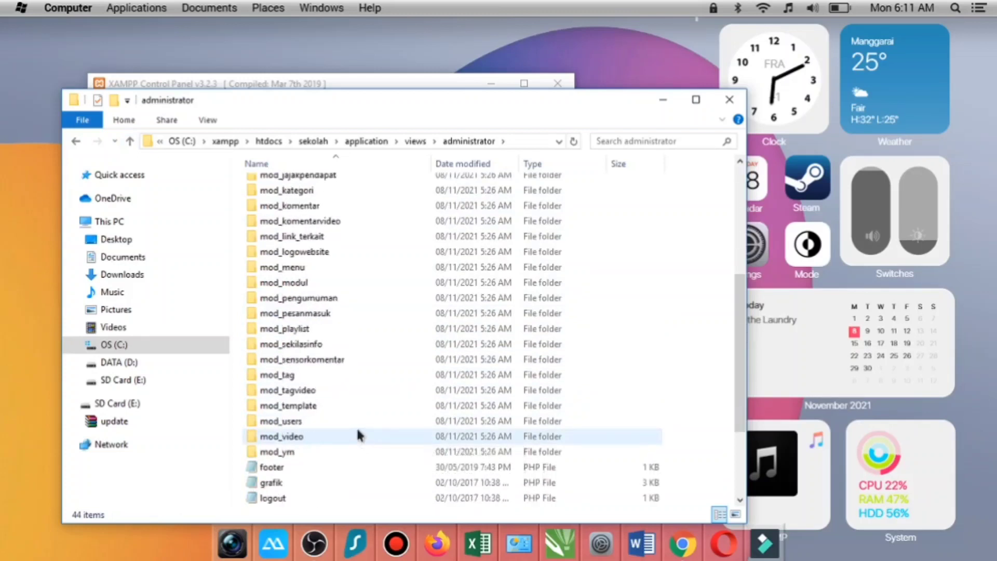
scroll(359, 431, down, 2)
right_click(299, 376)
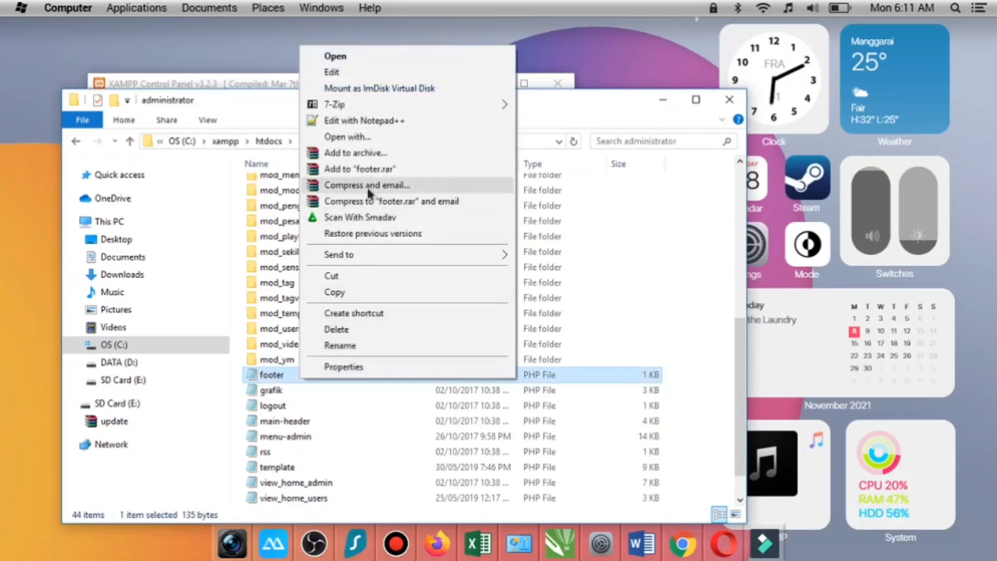
click(374, 121)
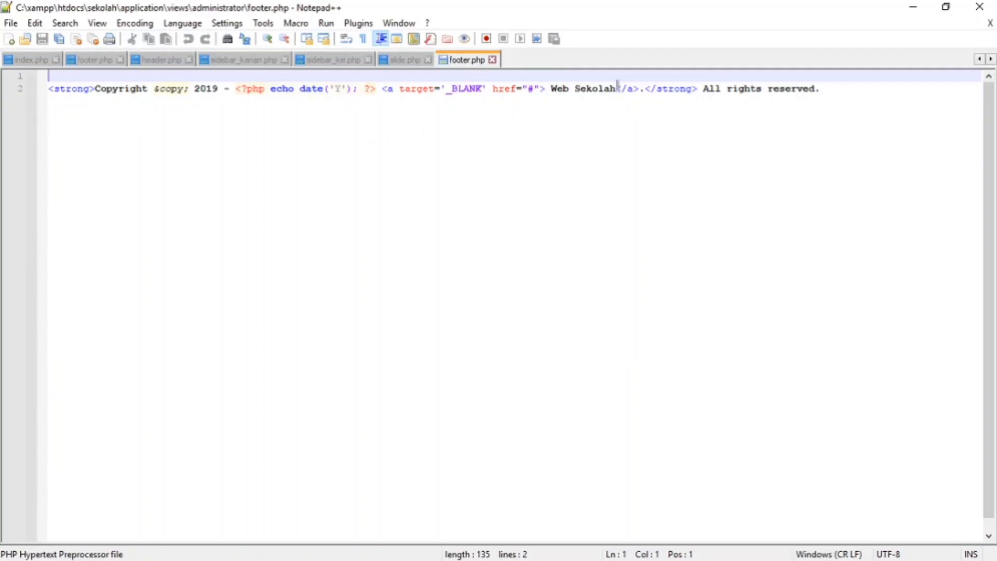
- Replace the link text "Web Sekolah" with "Madrasah Kita" in the administrator footer's copyright line
click(617, 88)
key(BackSpace)
key(BackSpace)
key(BackSpace)
key(BackSpace)
key(BackSpace)
key(BackSpace)
key(BackSpace)
key(BackSpace)
key(BackSpace)
key(BackSpace)
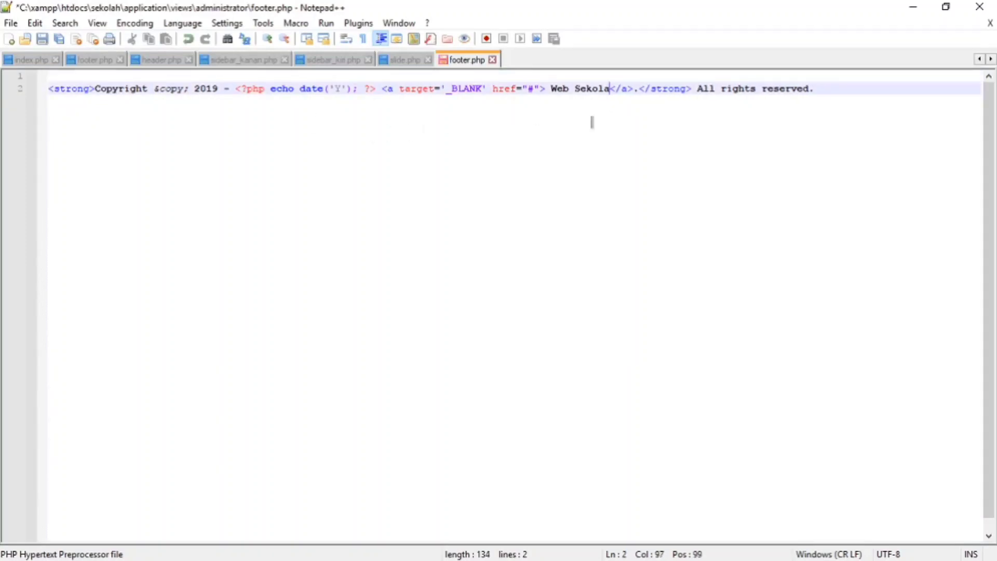
key(BackSpace)
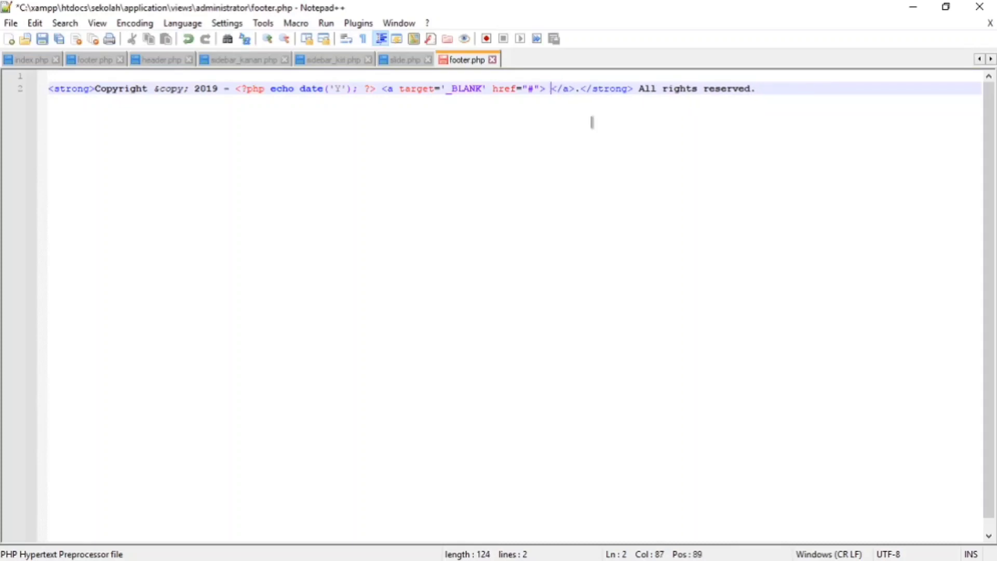
text(Madrasa)
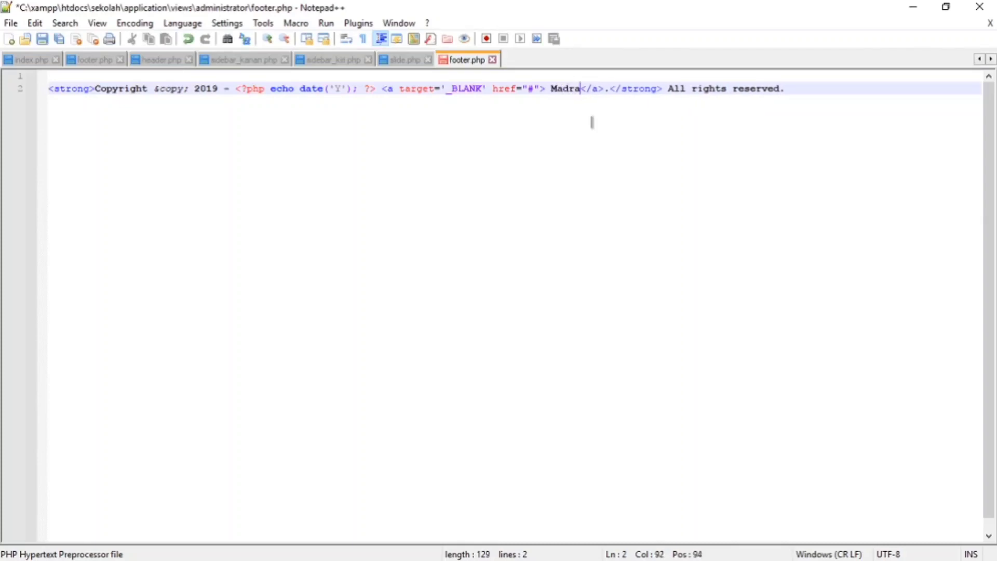
text(h Kita)
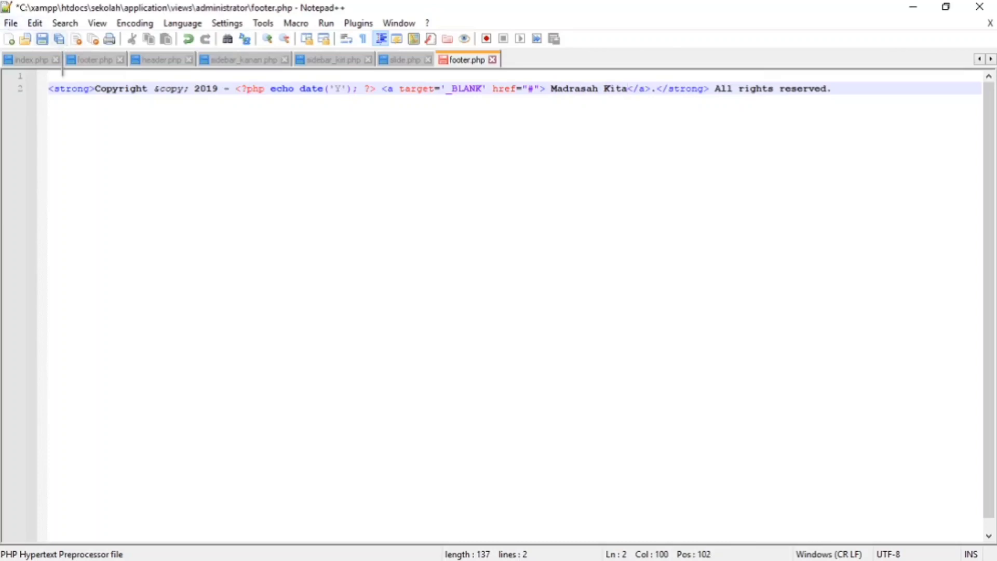
- Change the copyright year in the administrator footer to 2021, save footer.php and close Notepad++
click(219, 89)
key(shift+End)
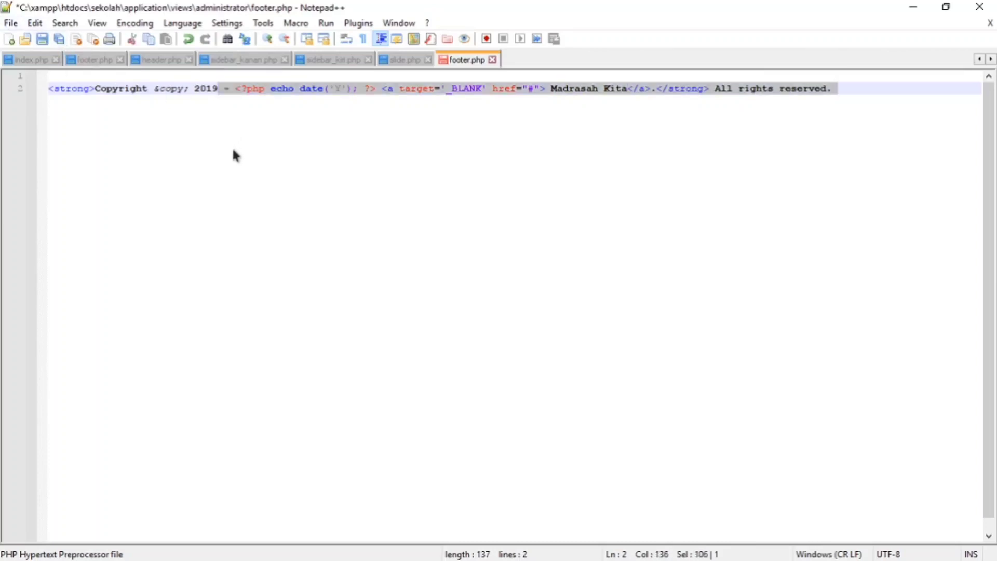
click(220, 89)
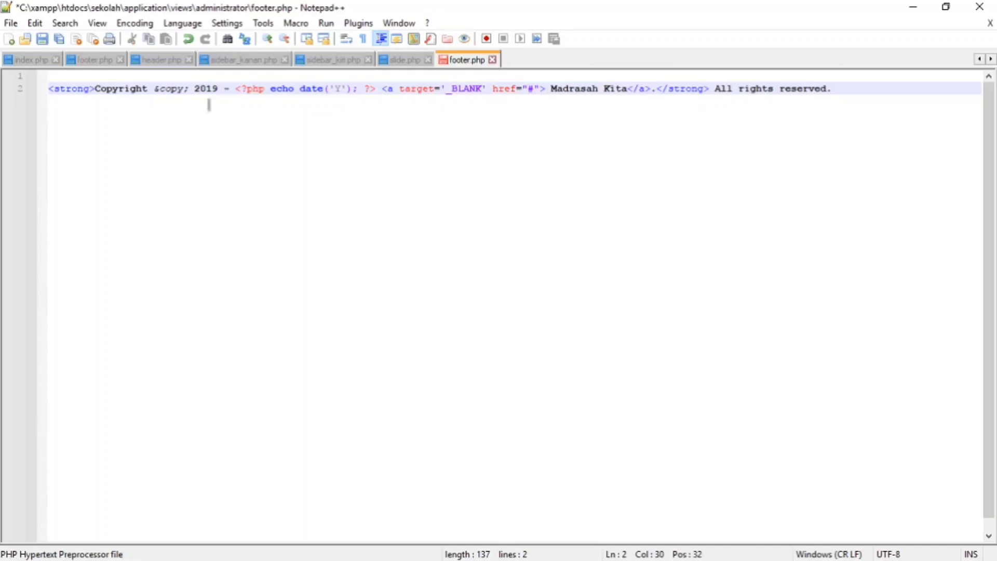
key(BackSpace)
key(BackSpace)
text(21)
click(44, 38)
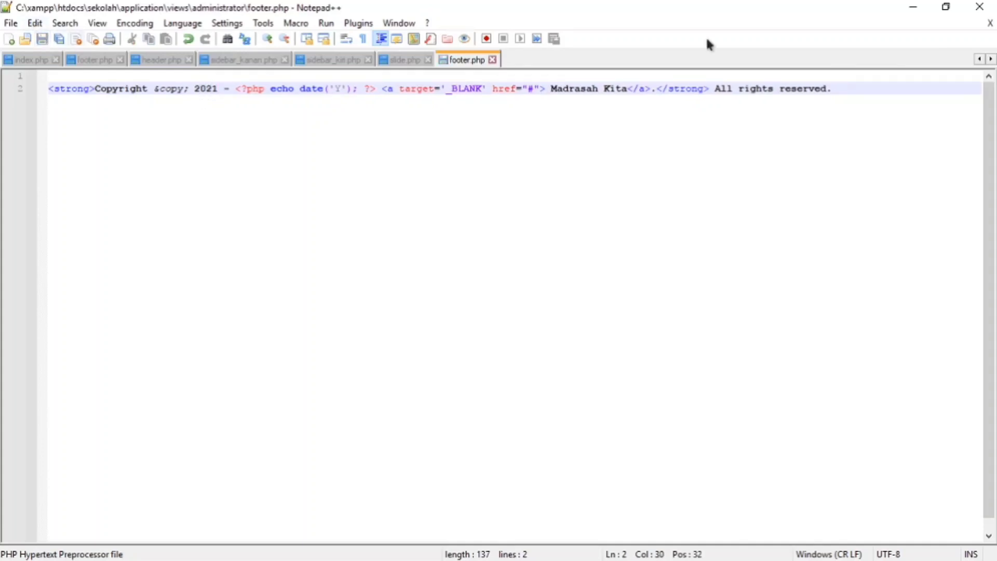
click(974, 6)
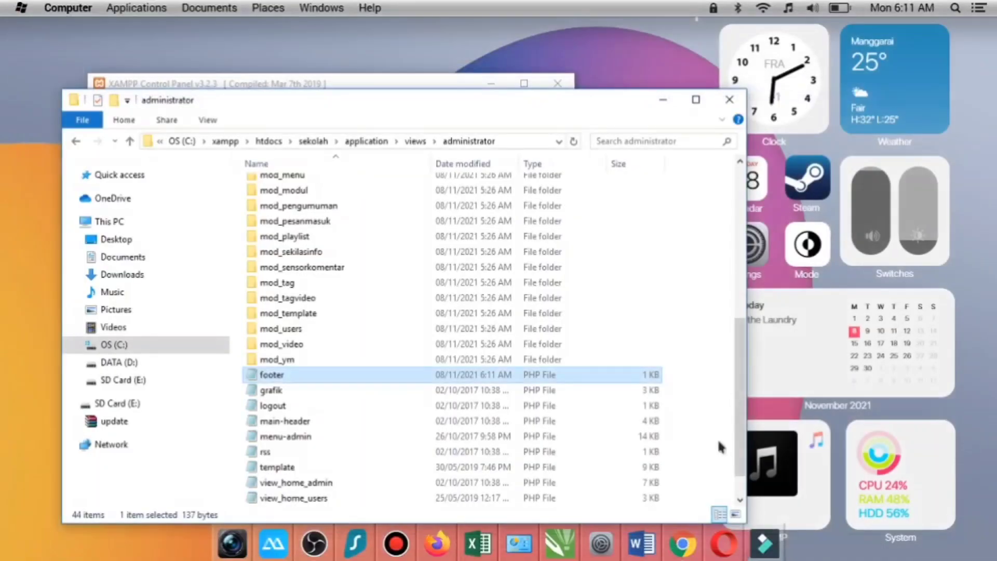
- Switch to the browser, reload the administrator's Edit Profile page and check its copyright footer
click(722, 545)
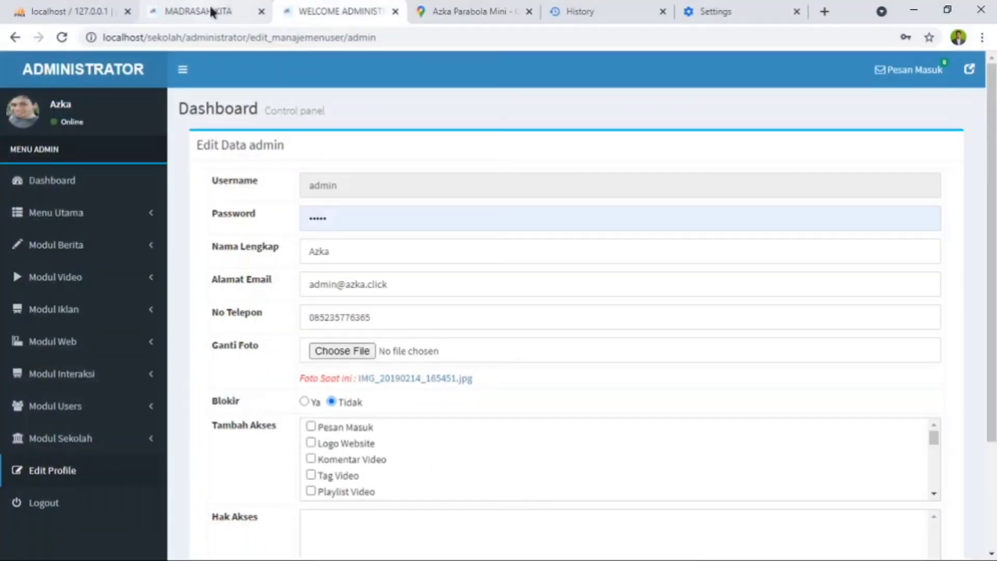
click(72, 38)
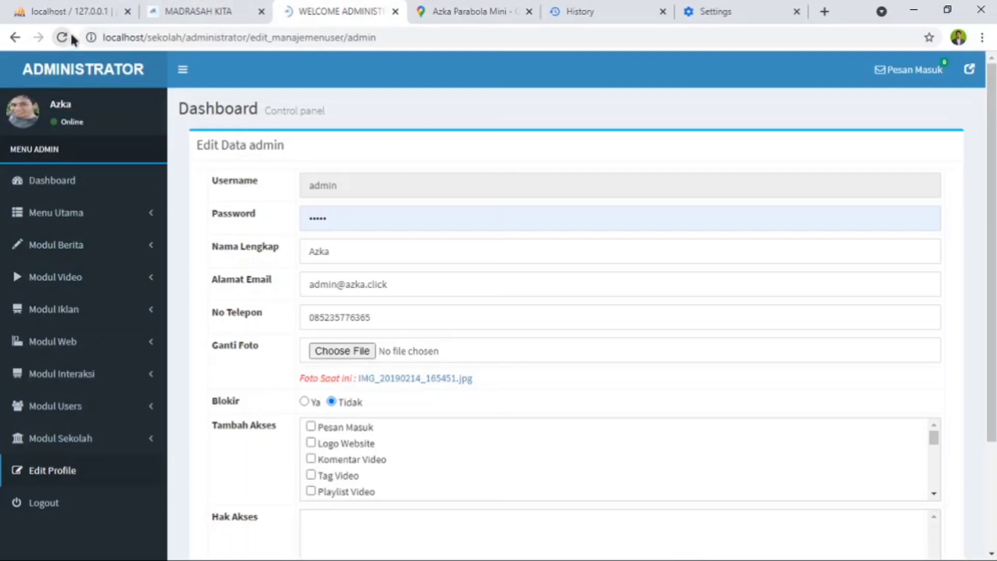
scroll(488, 332, down, 3)
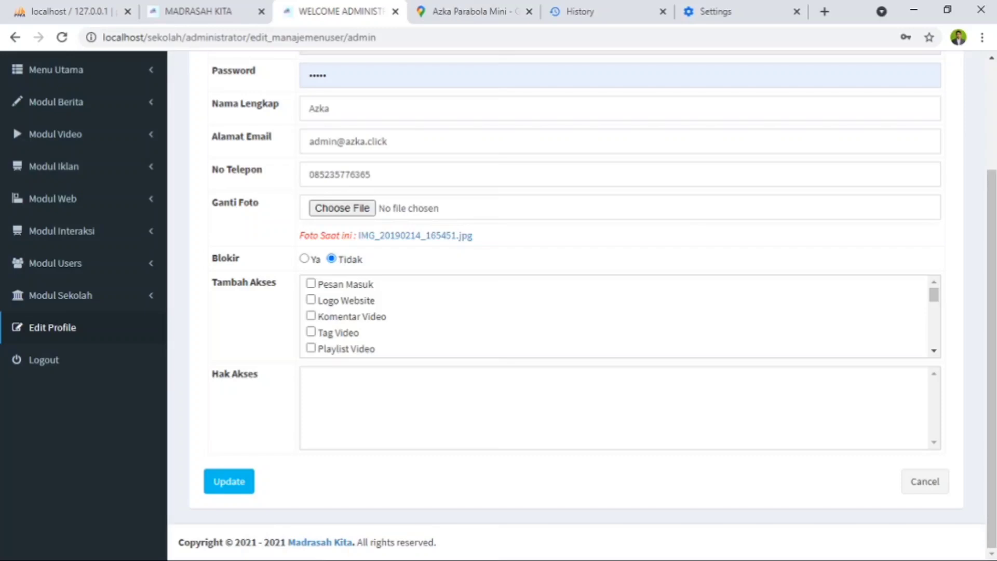
scroll(525, 268, up, 3)
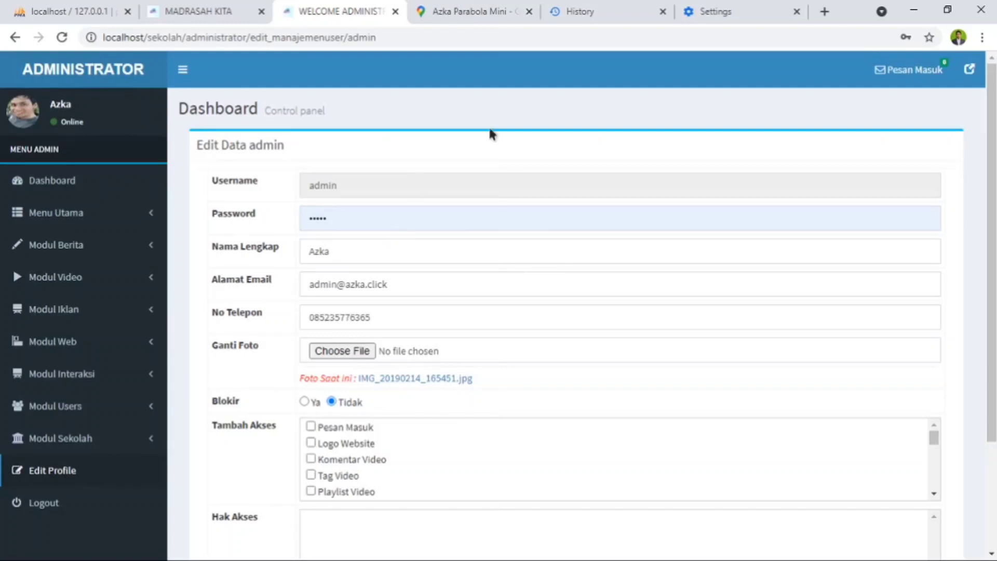
- Review the public Madrasah Kita home page from the header down to its copyright footer
click(205, 13)
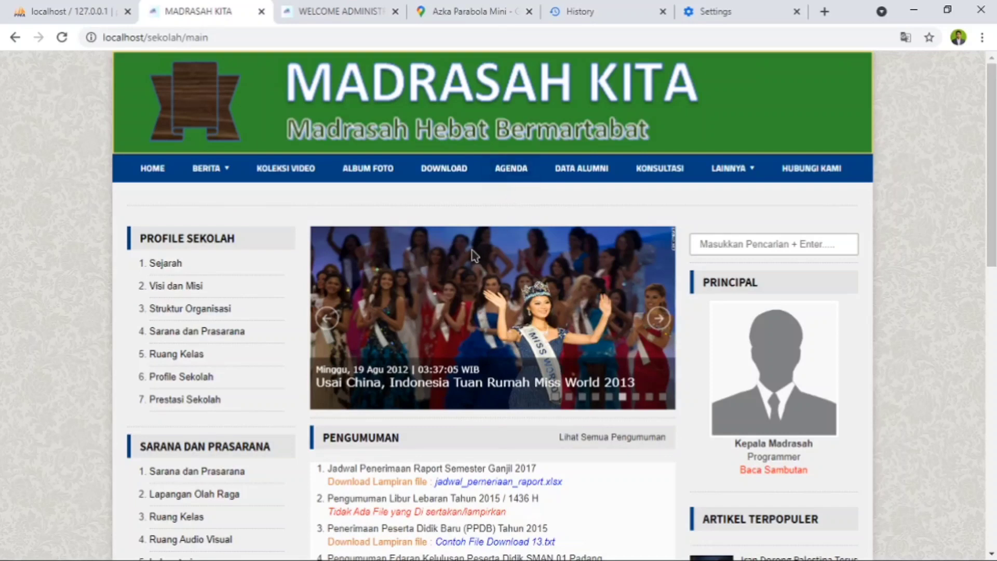
scroll(289, 409, down, 10)
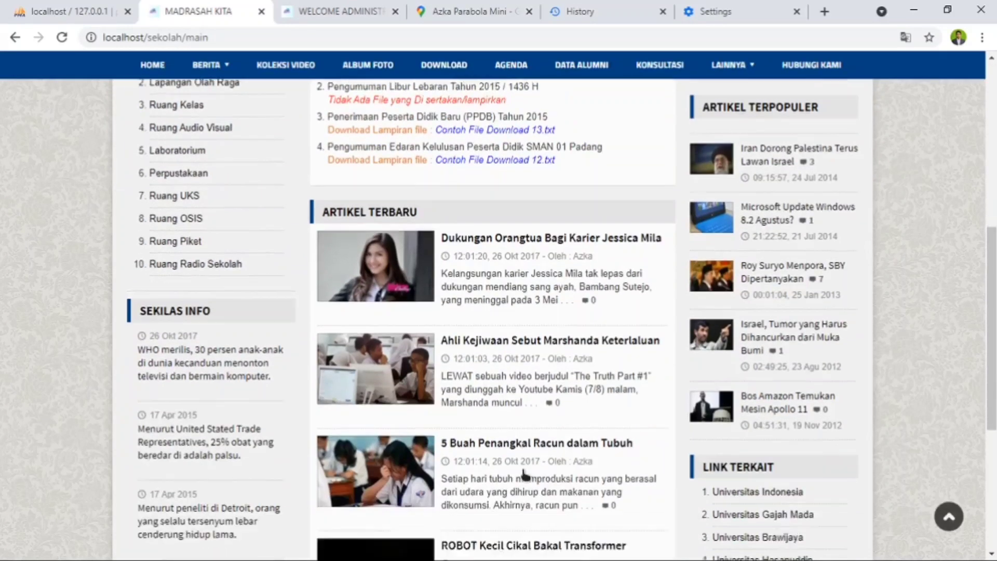
scroll(526, 476, down, 3)
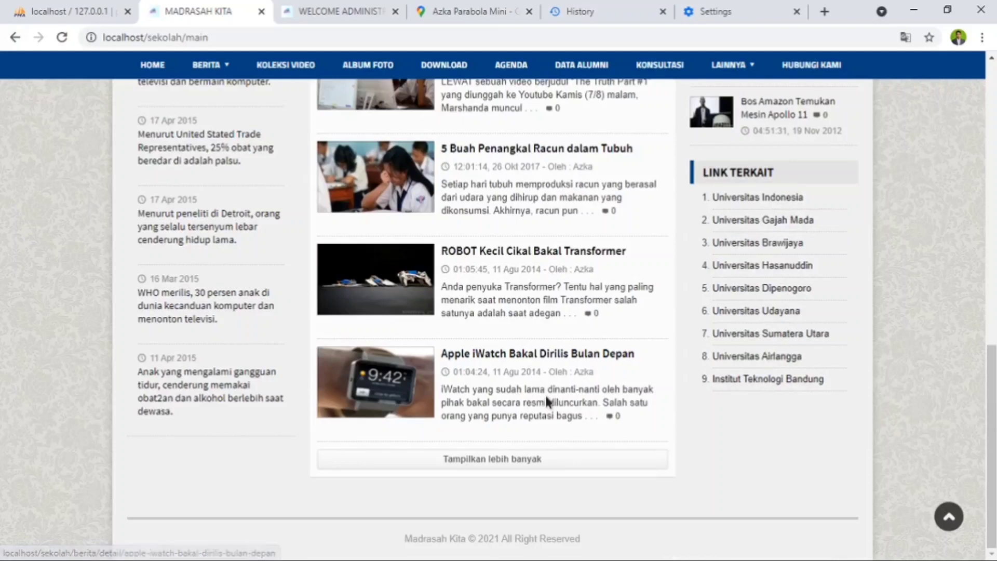
scroll(544, 394, up, 7)
scroll(544, 391, up, 1)
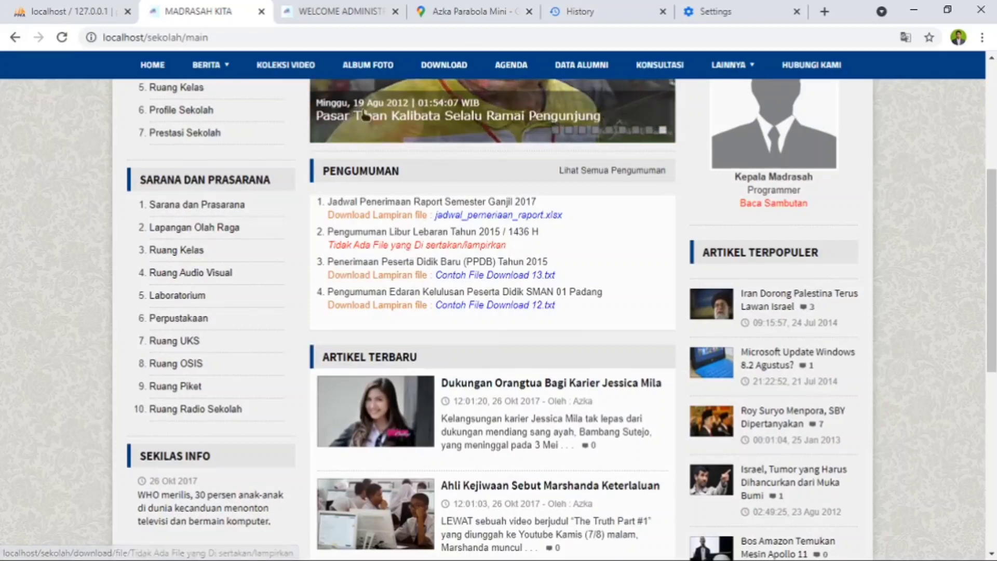
- Open the Sekilas Info list in the administrator's Modul Interaksi and compare it with the Sekilas Info section on the public site
click(327, 10)
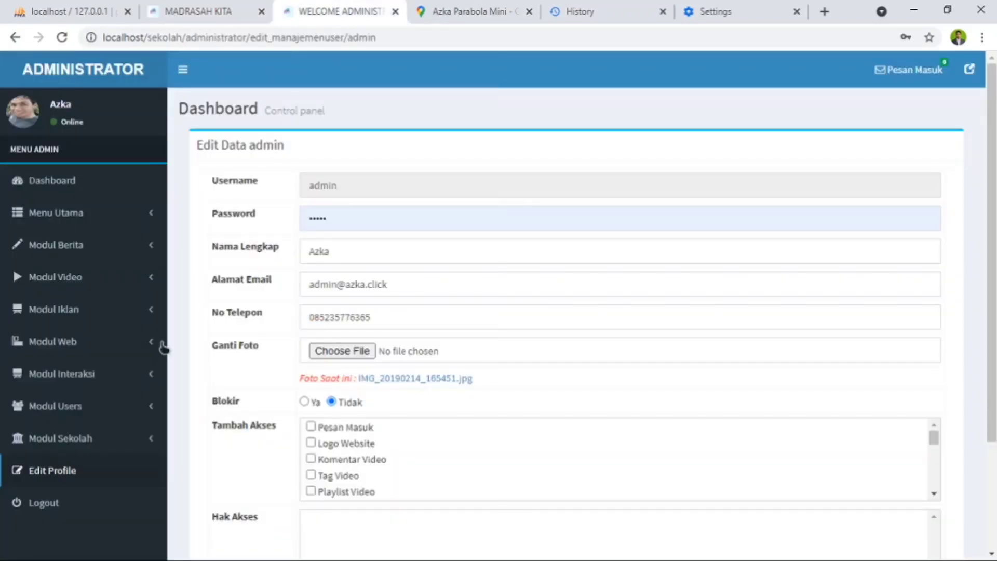
click(102, 373)
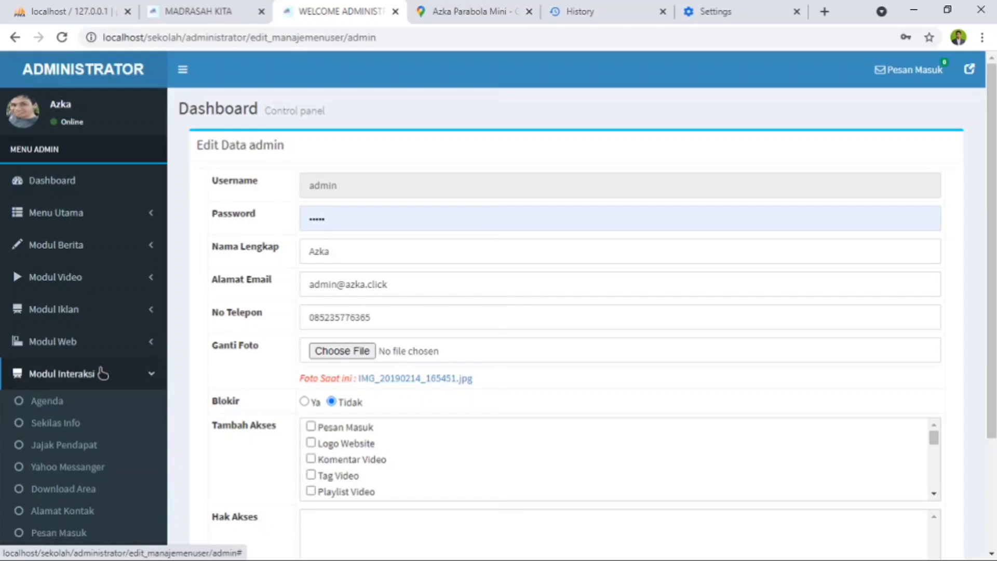
click(55, 430)
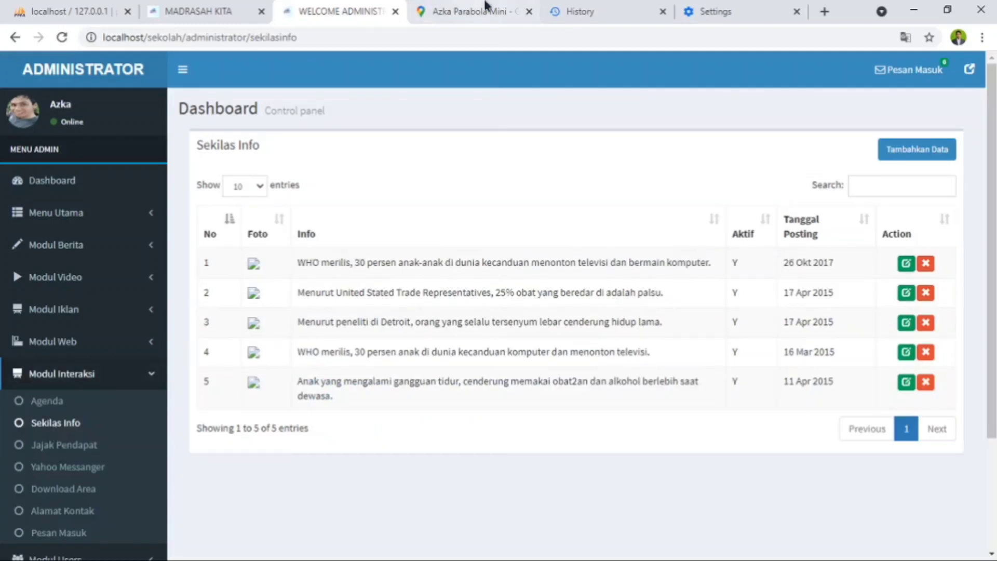
click(210, 11)
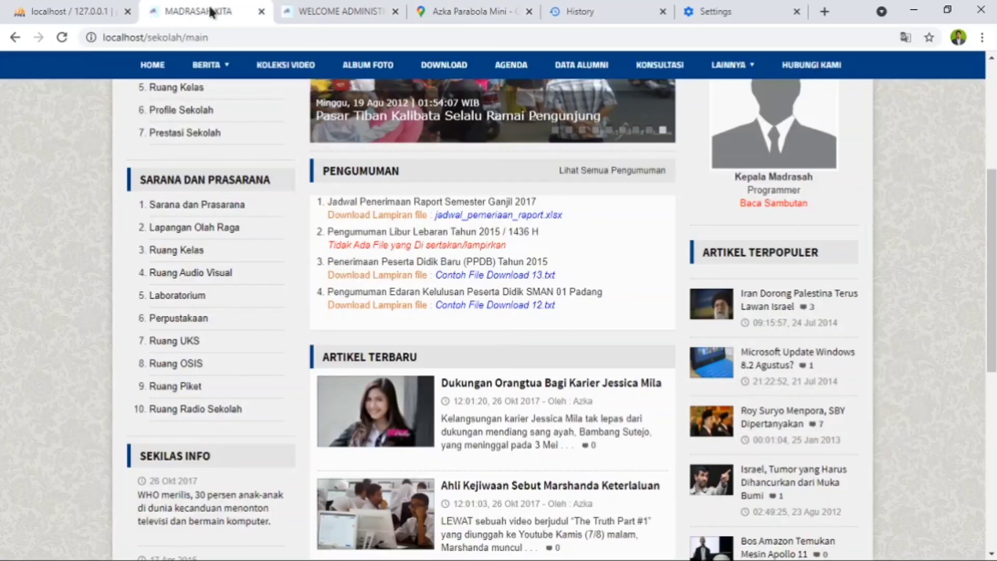
click(340, 11)
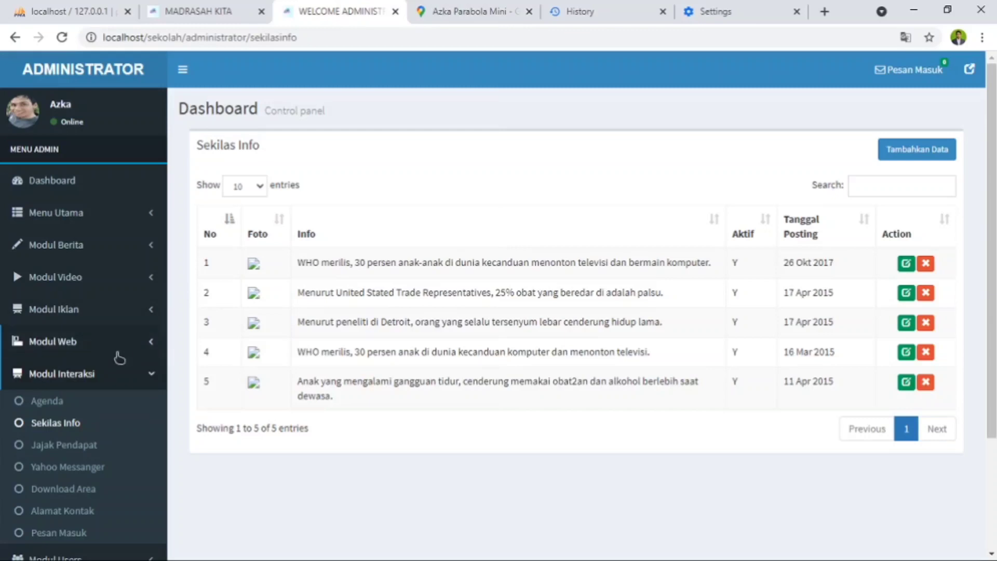
- Look through the administrator's Berita, Video, Iklan, Web and Interaksi modules, and view the Jajak Pendapat list
click(110, 381)
click(106, 260)
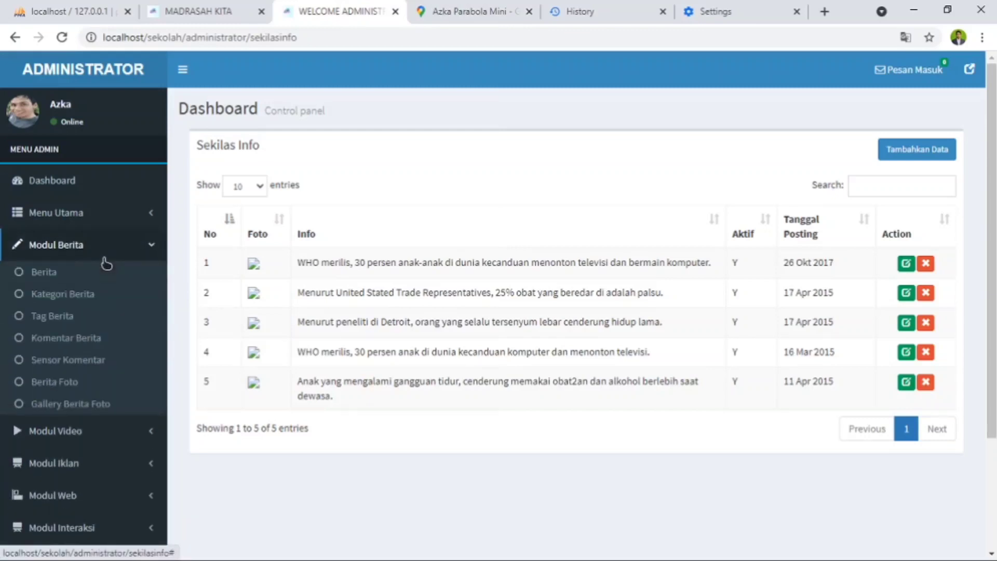
click(107, 261)
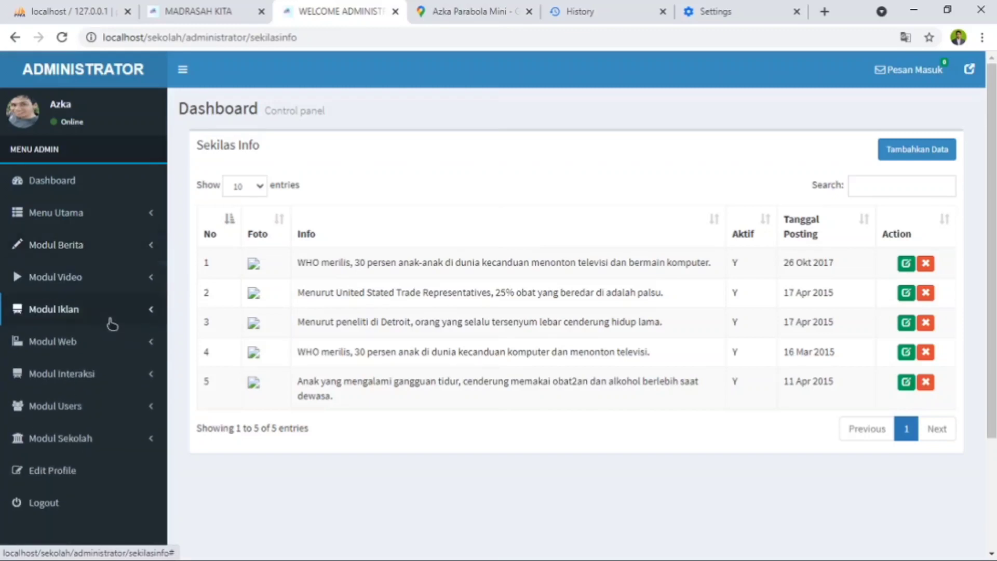
click(115, 281)
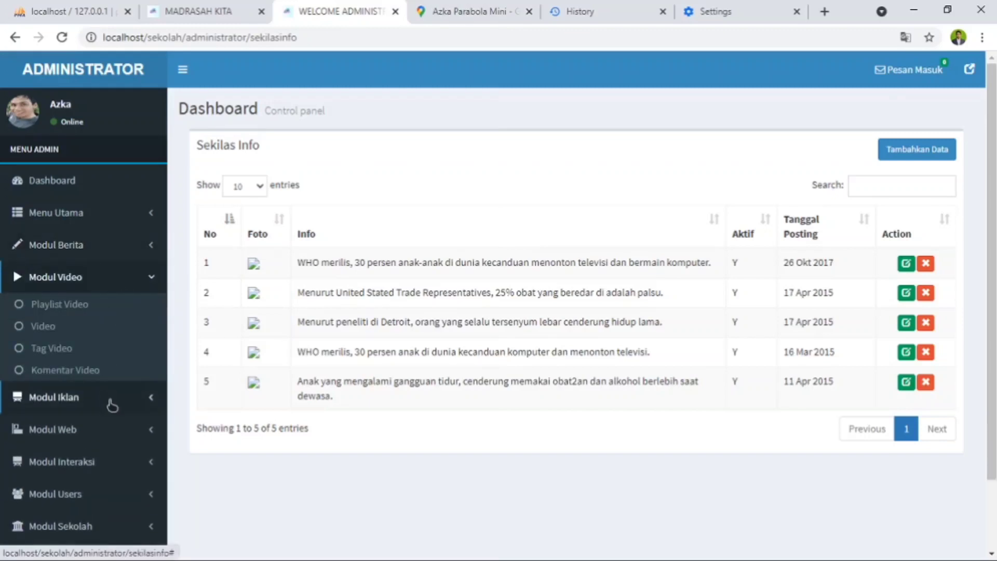
click(111, 399)
scroll(110, 301, down, 2)
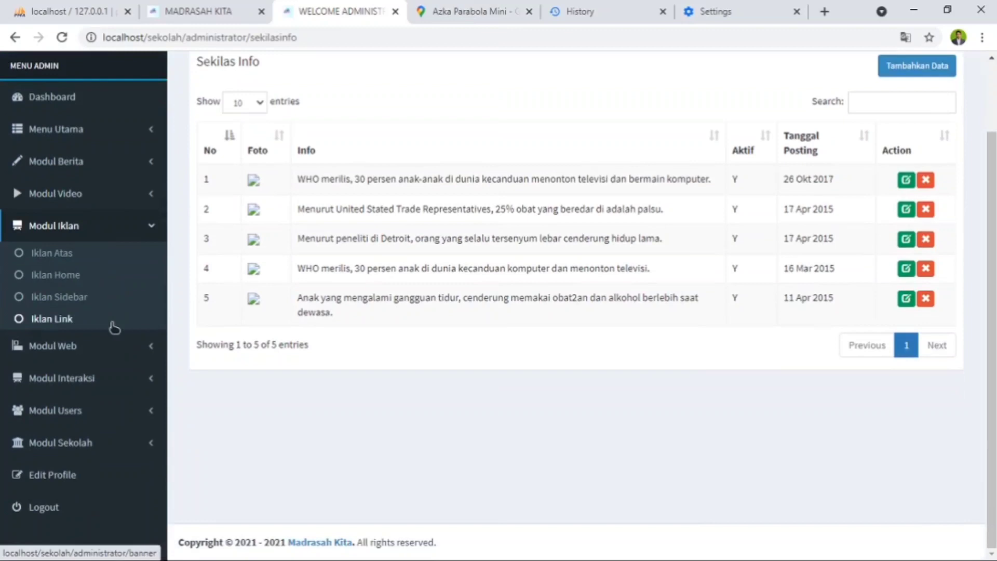
click(117, 349)
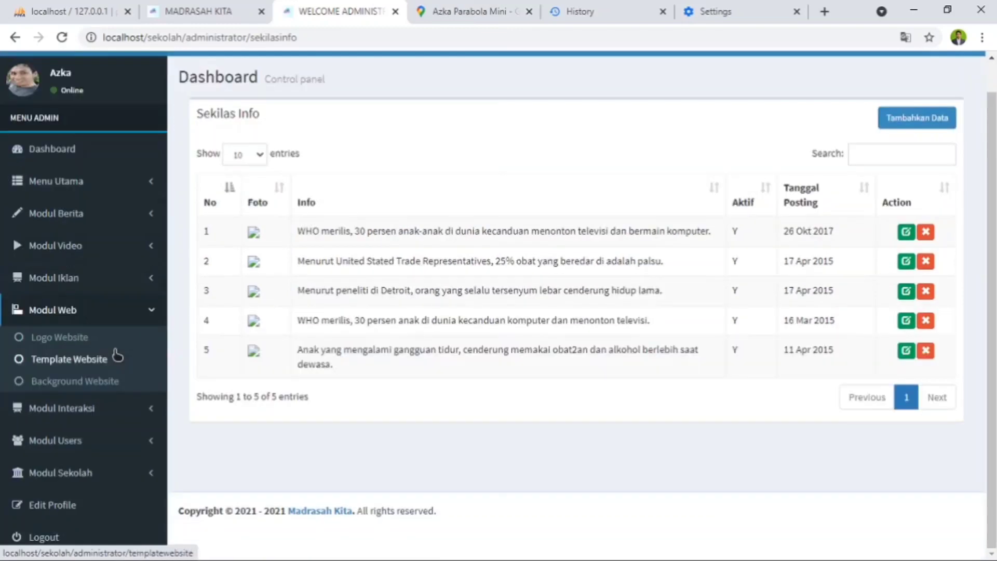
click(125, 407)
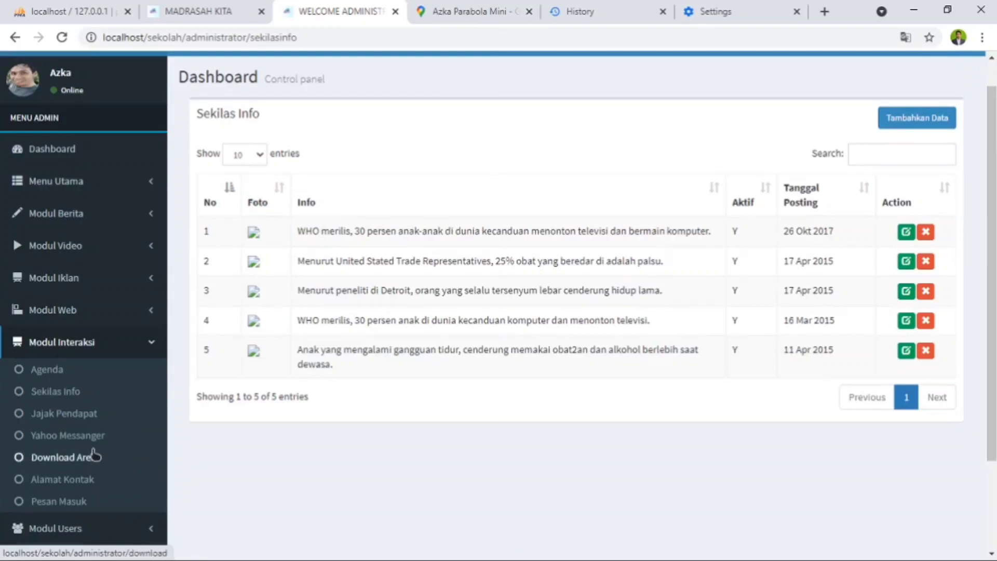
scroll(95, 456, down, 1)
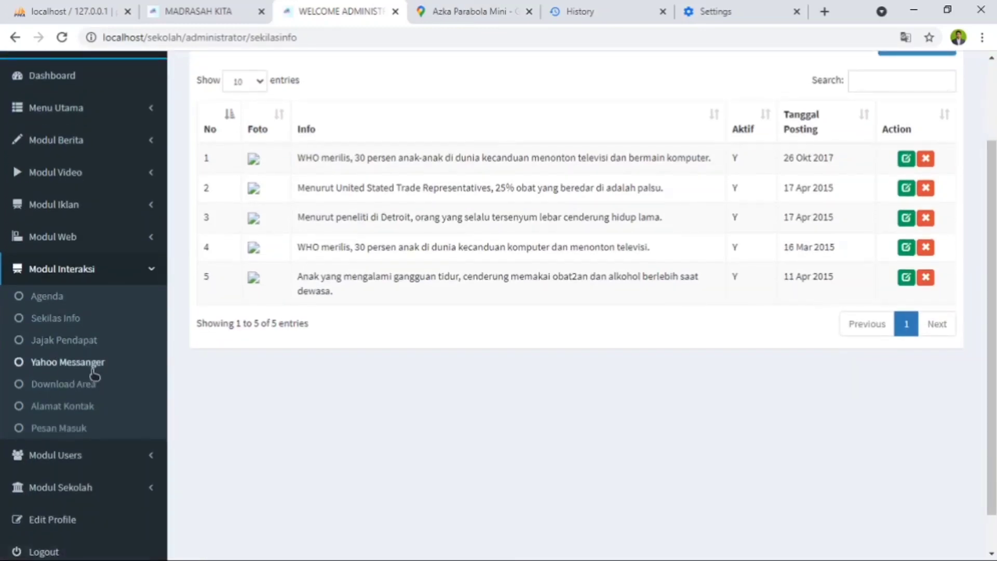
click(46, 347)
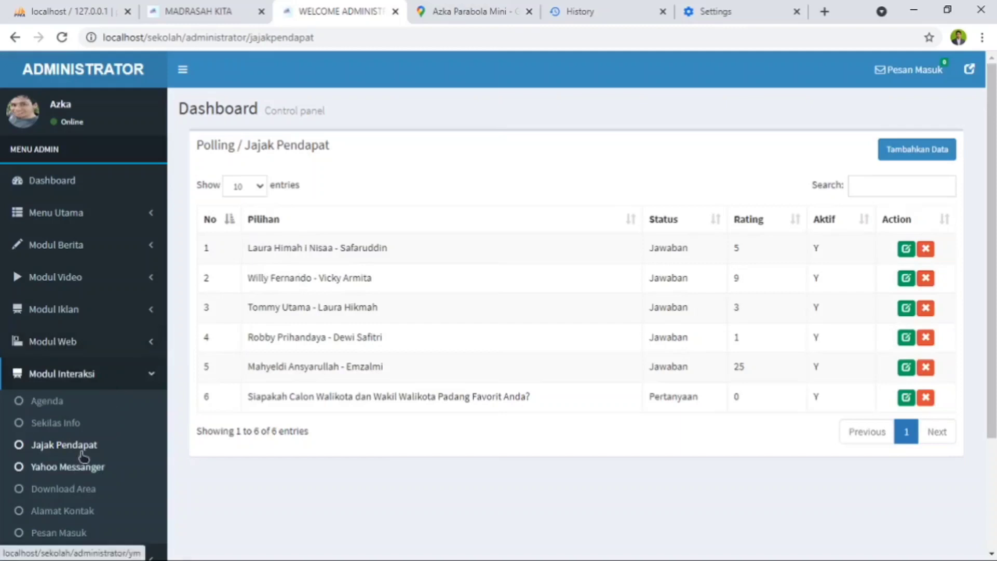
- View the Pengumuman and Link Terkait lists in the administrator's Modul Sekolah
scroll(78, 418, down, 2)
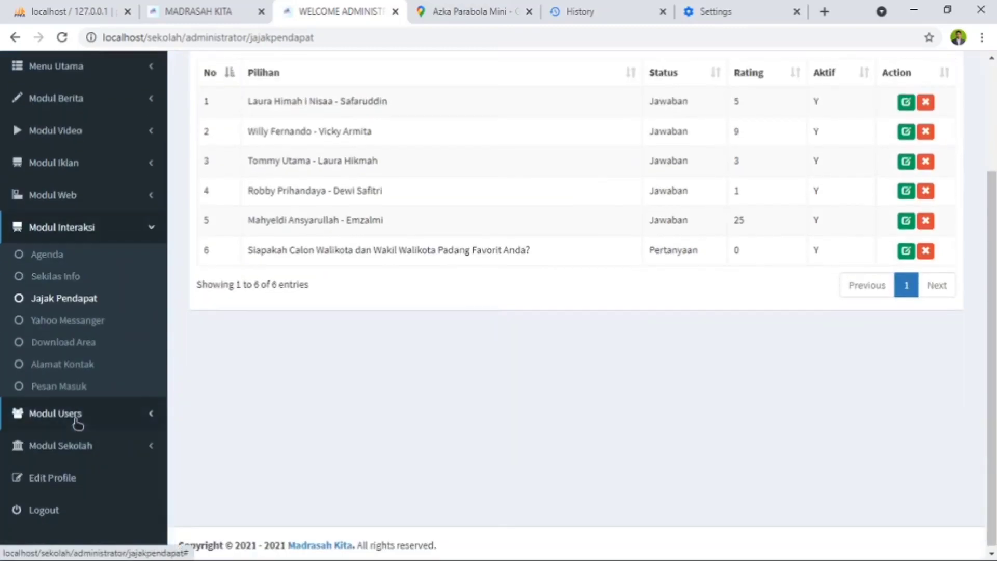
click(102, 450)
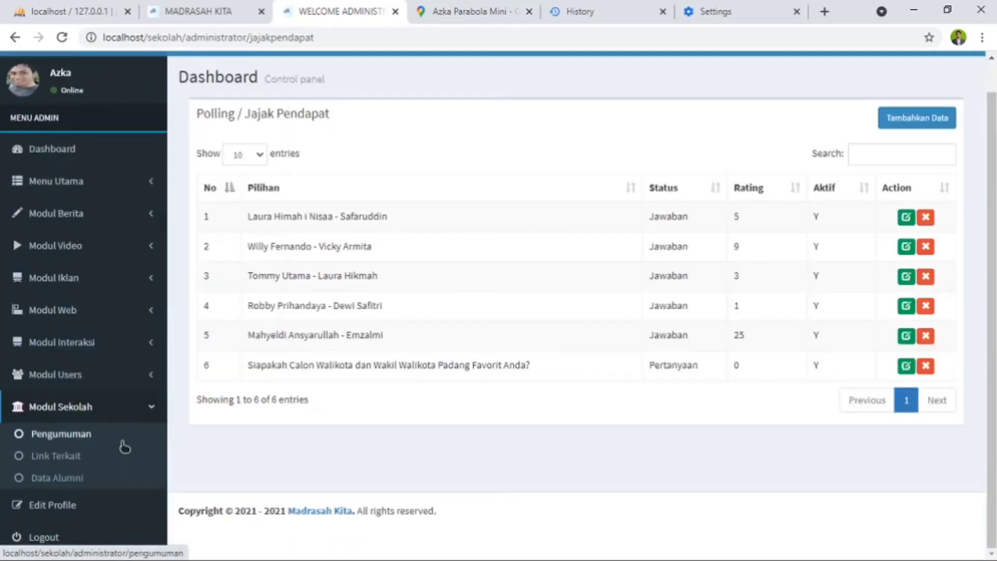
click(71, 438)
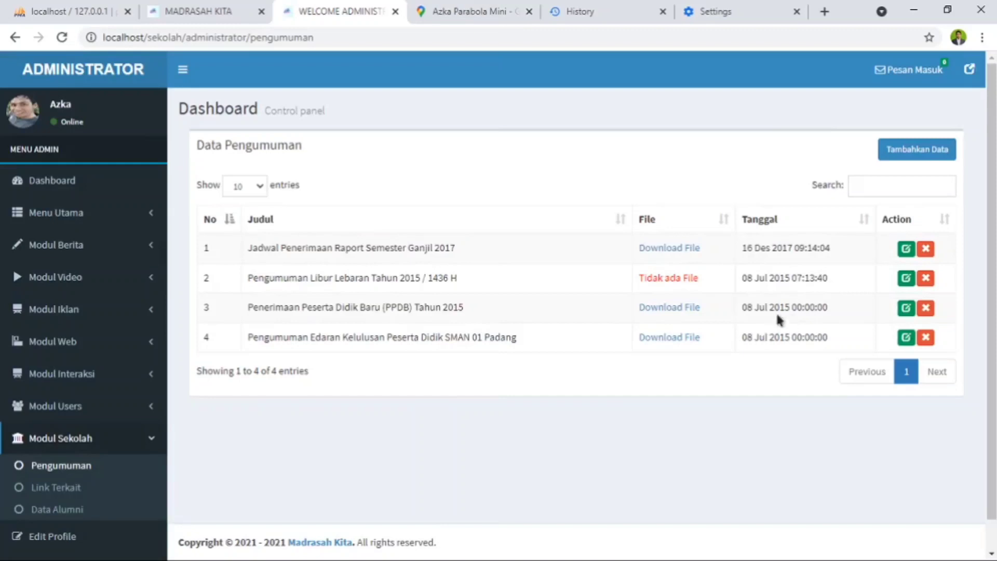
click(50, 488)
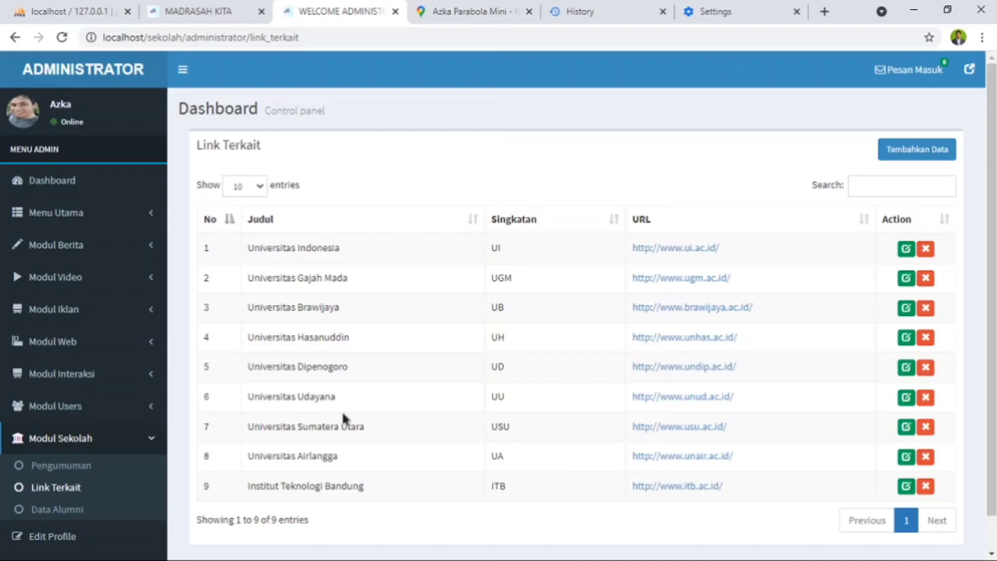
- Compare the Pengumuman and Link Terkait sections on the public home page with the administrator lists
click(211, 16)
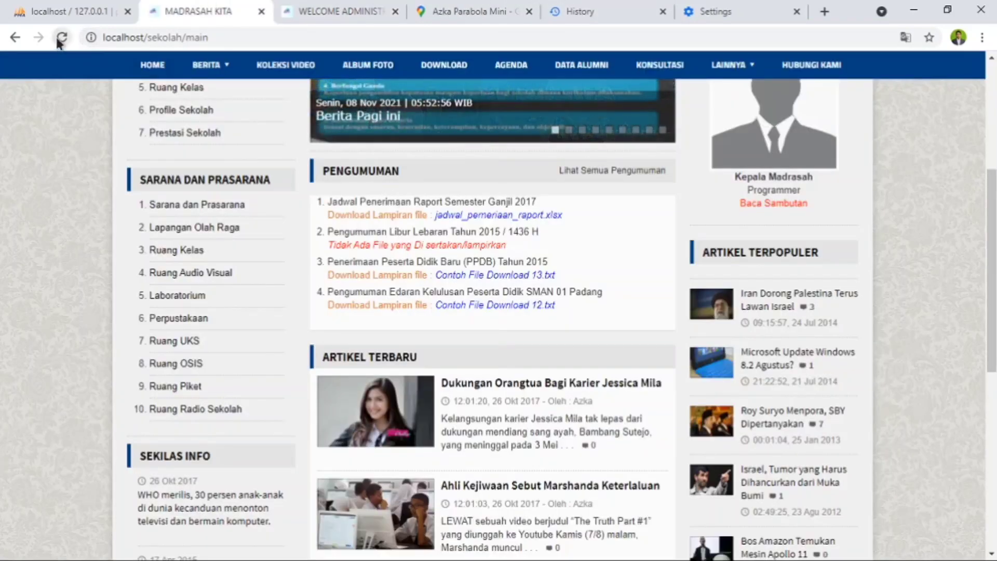
scroll(798, 329, down, 5)
scroll(798, 328, down, 3)
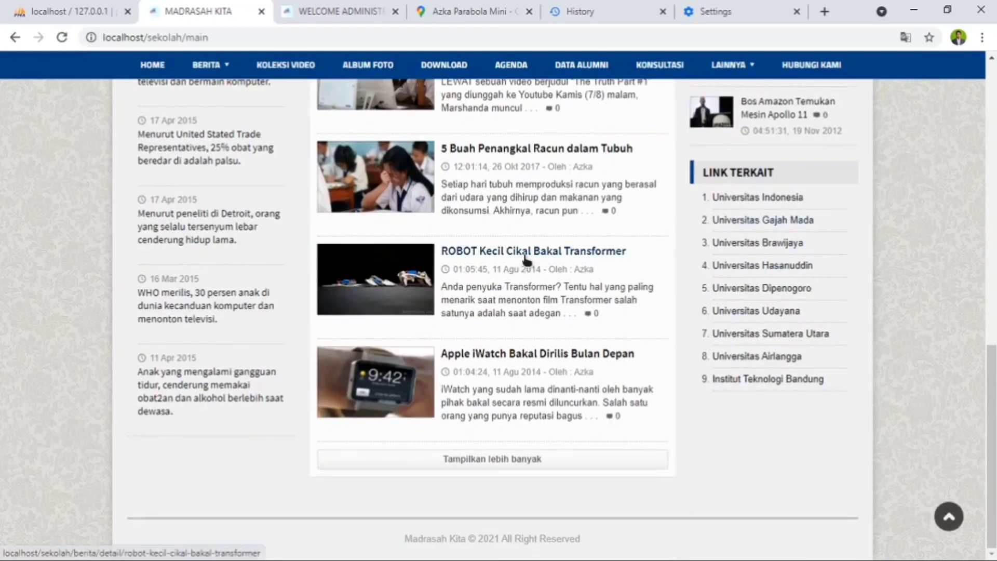
scroll(524, 260, up, 8)
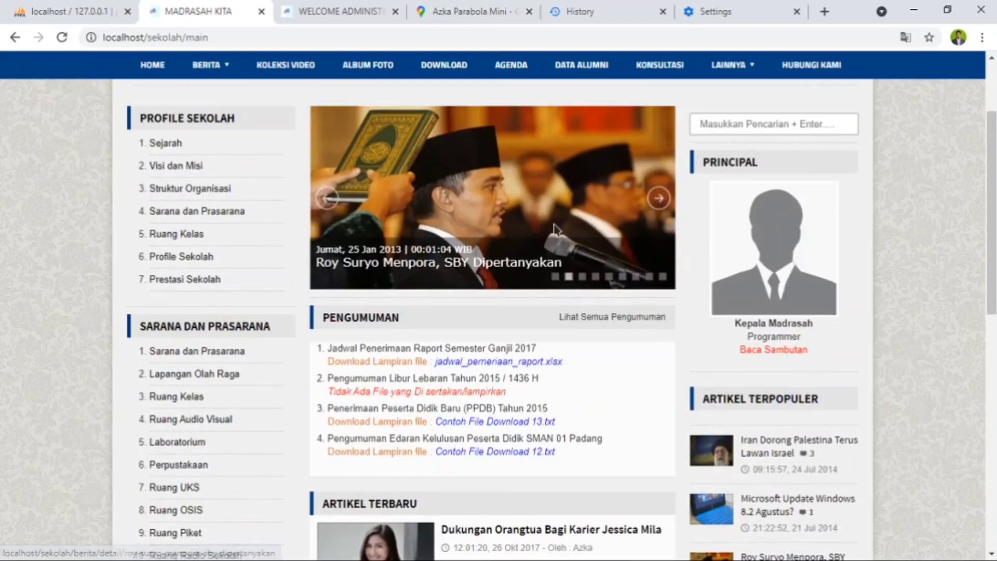
- Advance through the news slides in the home page slider to check its images and headlines
click(665, 208)
click(662, 207)
click(662, 207)
click(663, 208)
click(663, 207)
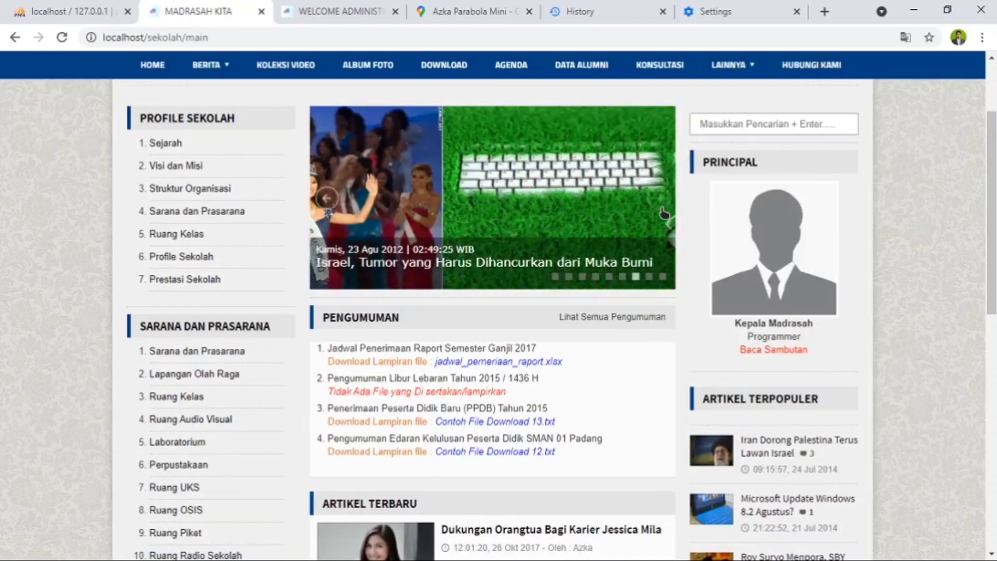
click(662, 208)
click(662, 208)
click(662, 208)
click(663, 209)
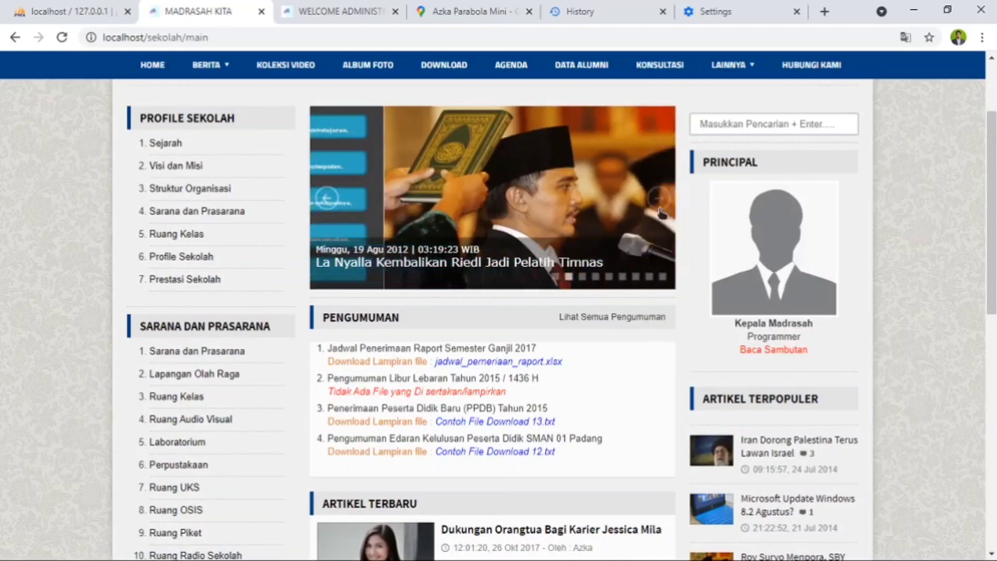
click(662, 210)
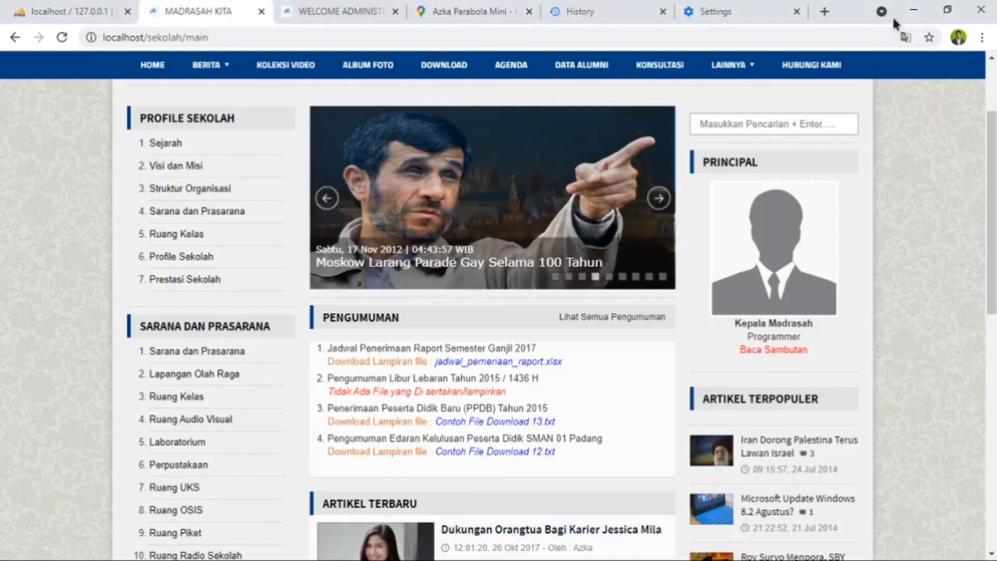
- Switch to File Explorer and open berita.php from the application/views/sekolah folder in Notepad++
click(914, 10)
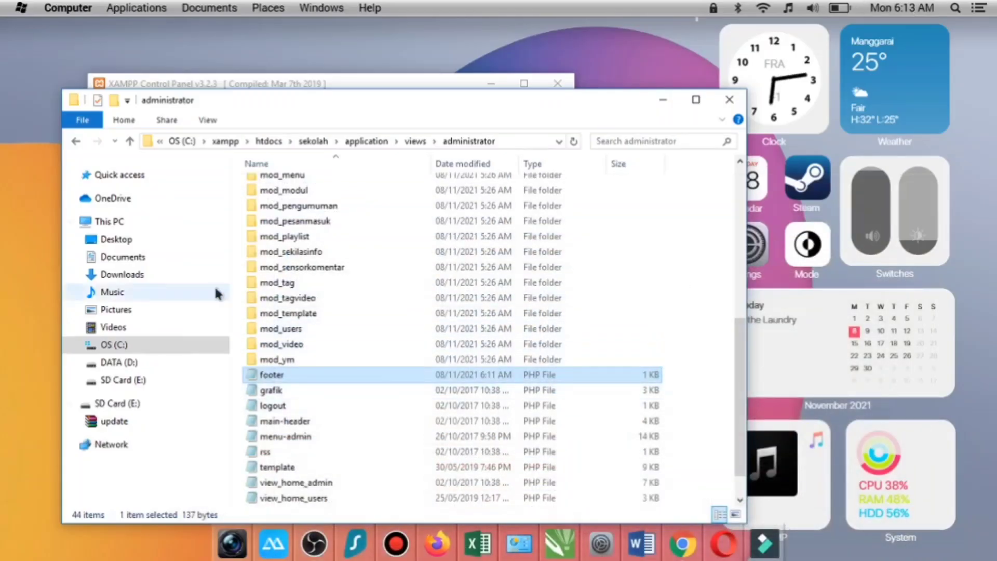
click(130, 141)
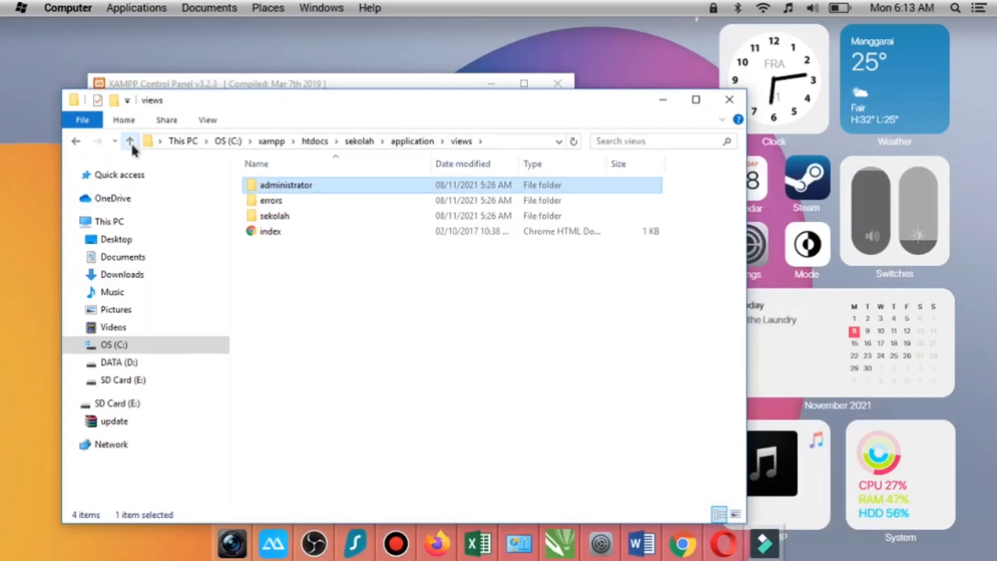
double_click(302, 215)
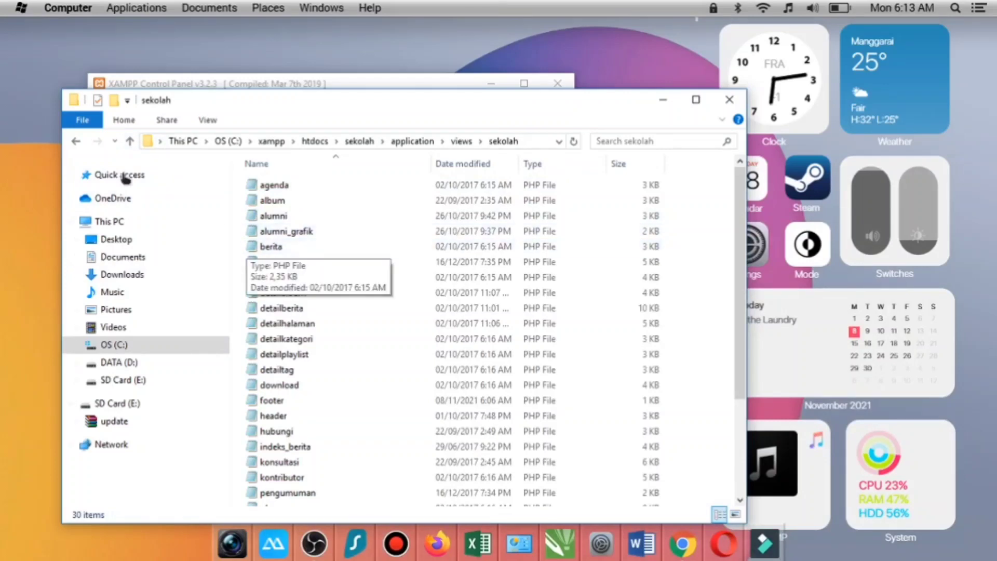
click(321, 444)
right_click(322, 445)
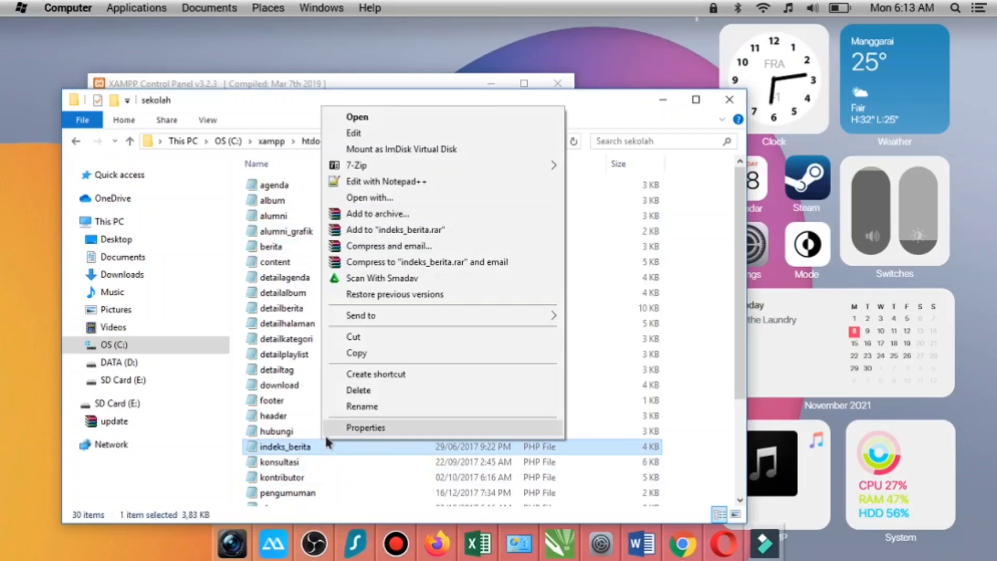
click(276, 247)
right_click(276, 247)
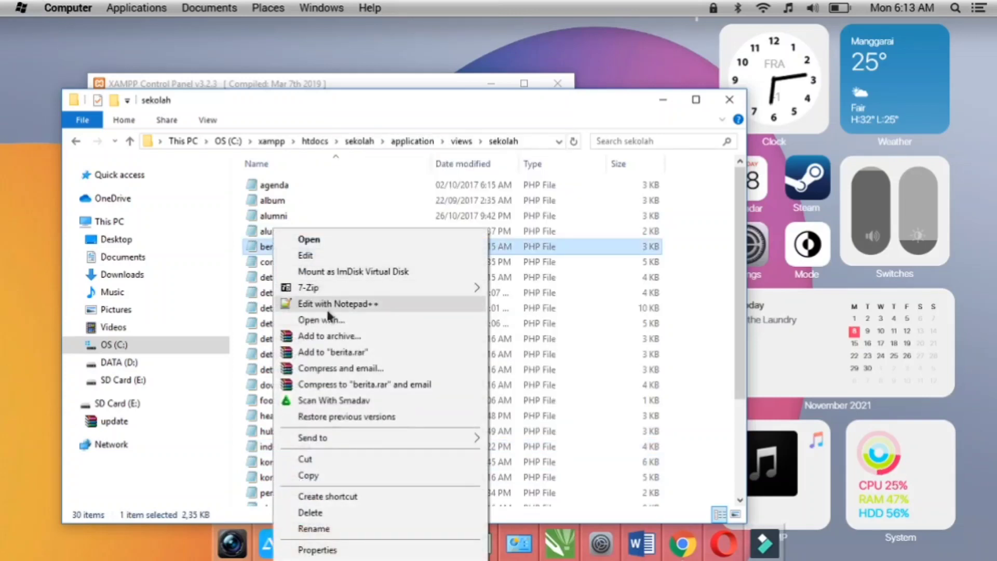
click(330, 306)
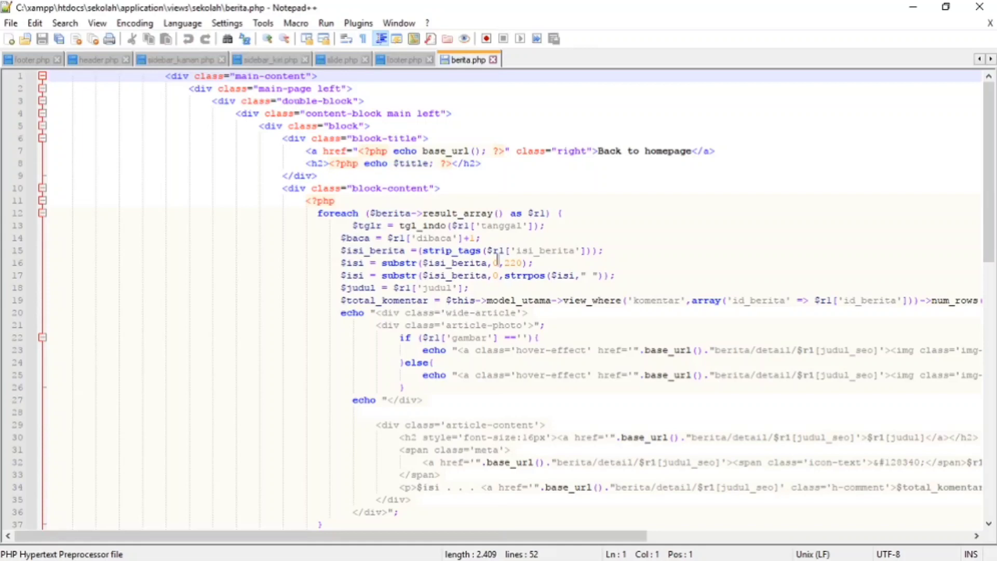
- Read through the berita.php code from start to end and close Notepad++
scroll(496, 260, down, 4)
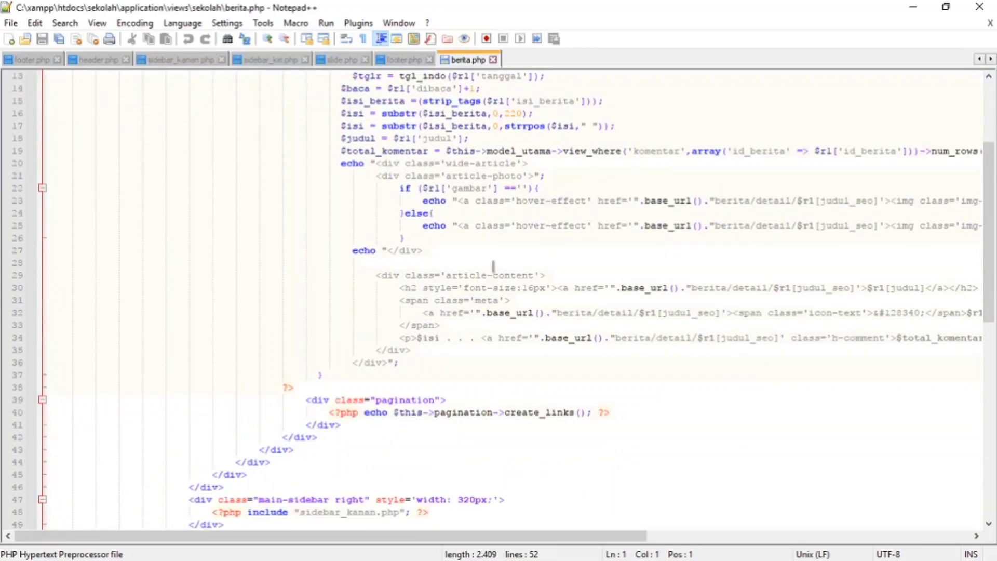
scroll(493, 266, down, 5)
scroll(493, 270, up, 9)
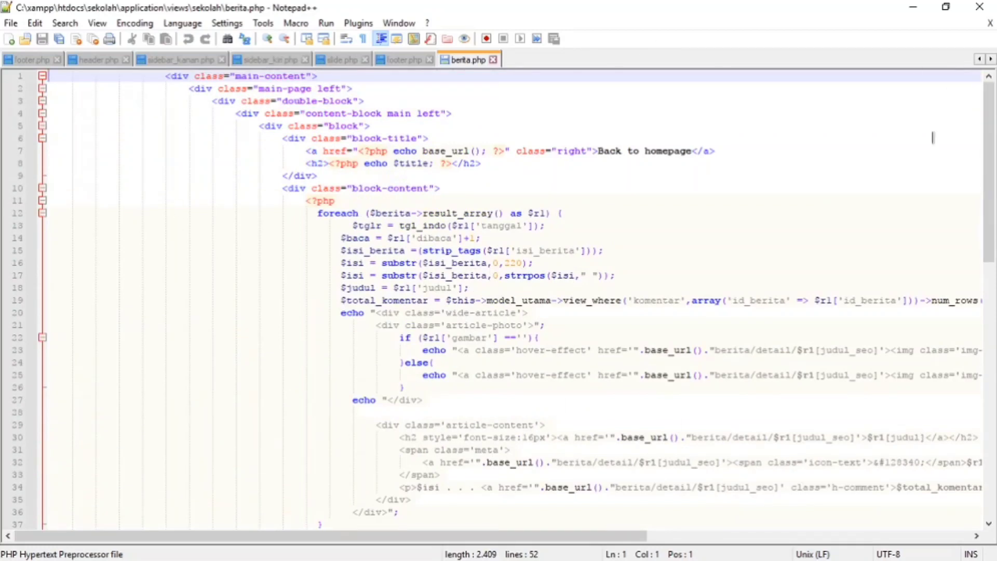
drag(490, 537, 289, 537)
click(974, 10)
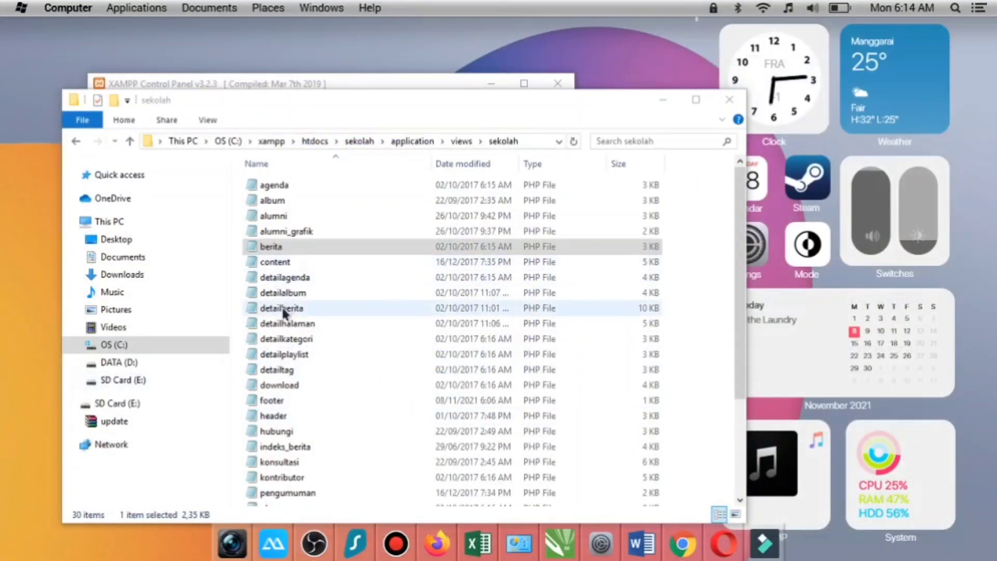
- Look over the PHP files in the sekolah views folder and go back up to the site's root folder
scroll(283, 311, down, 3)
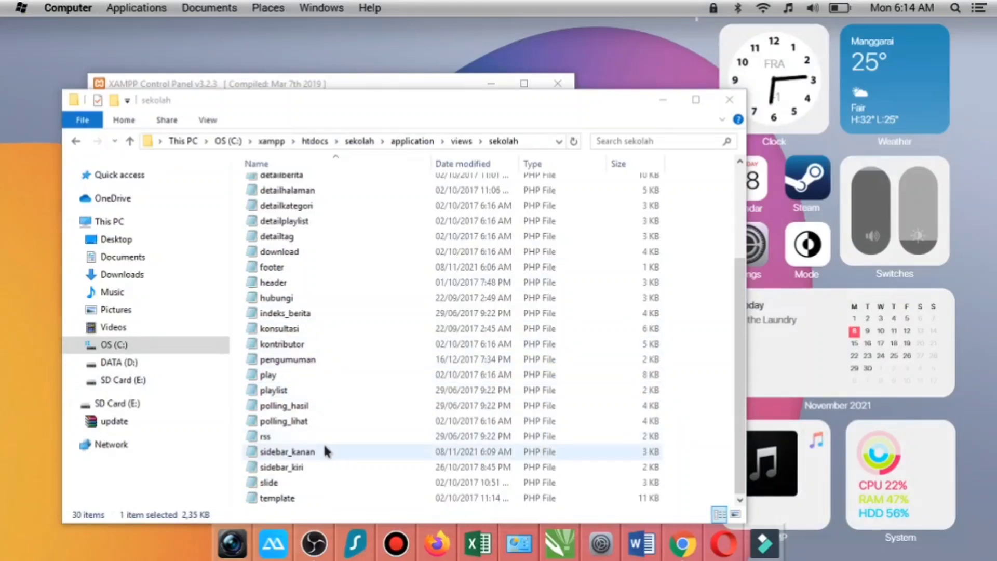
scroll(323, 441, up, 3)
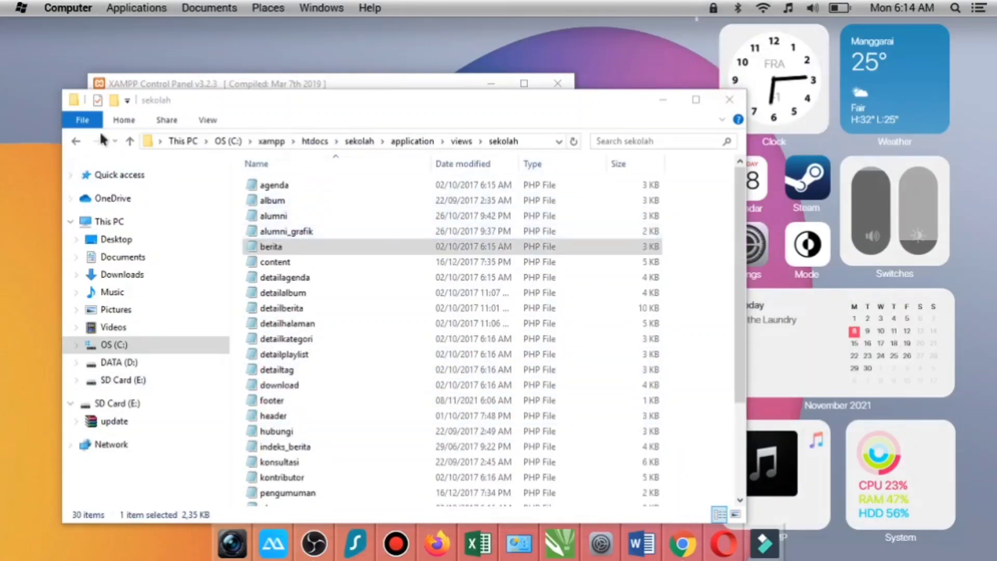
click(130, 141)
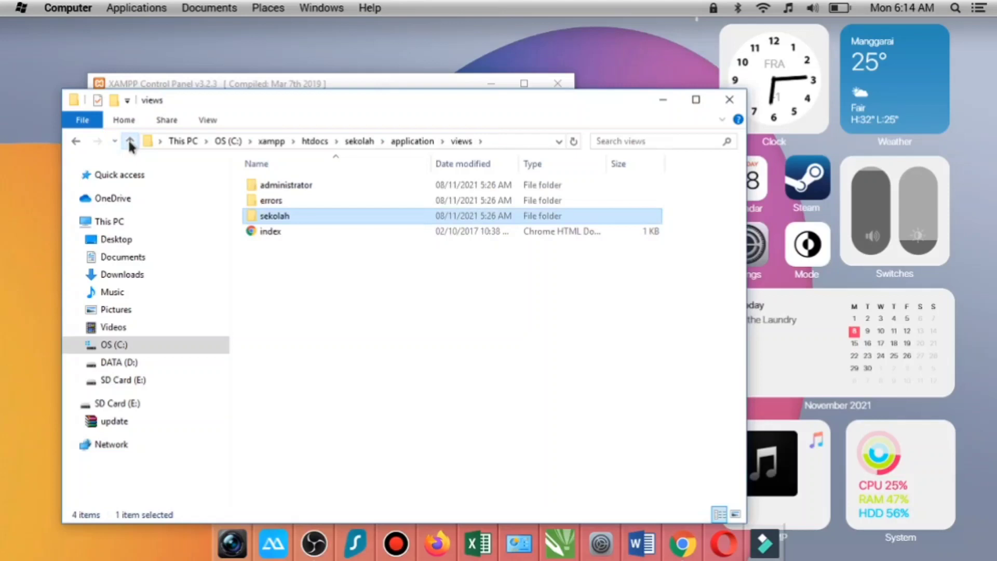
click(129, 141)
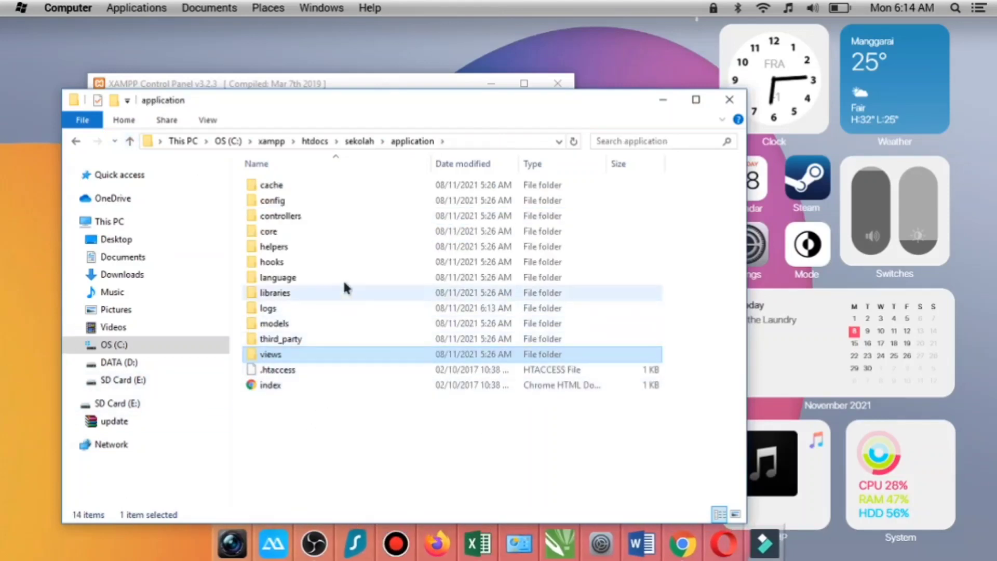
click(132, 141)
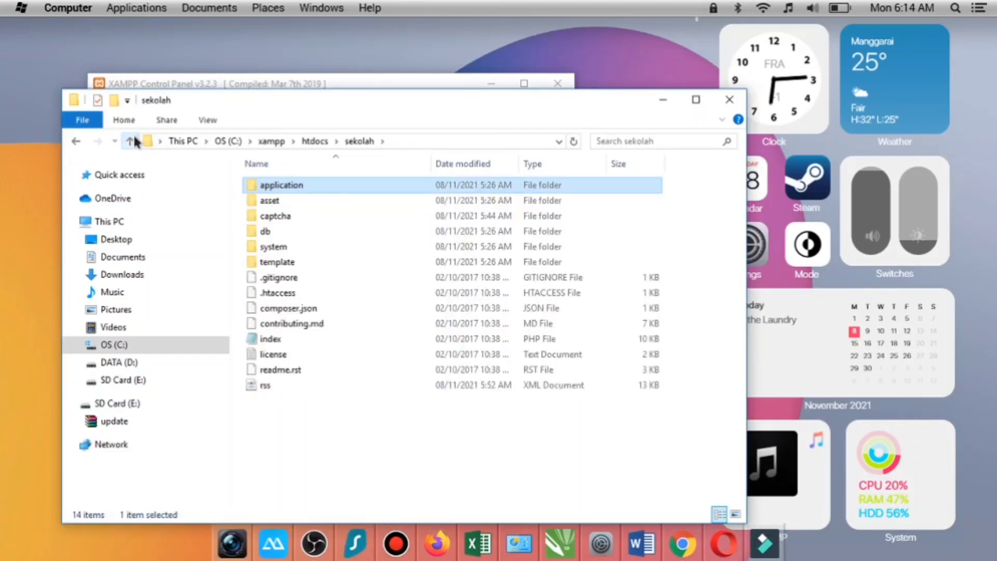
- View the contents of the site's asset folder and its admin subfolder
double_click(307, 197)
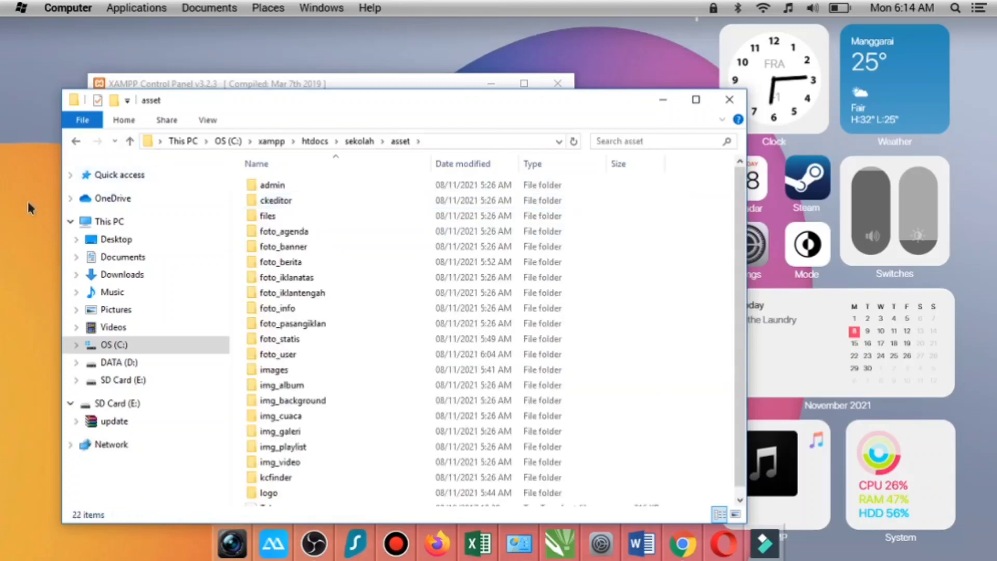
click(130, 141)
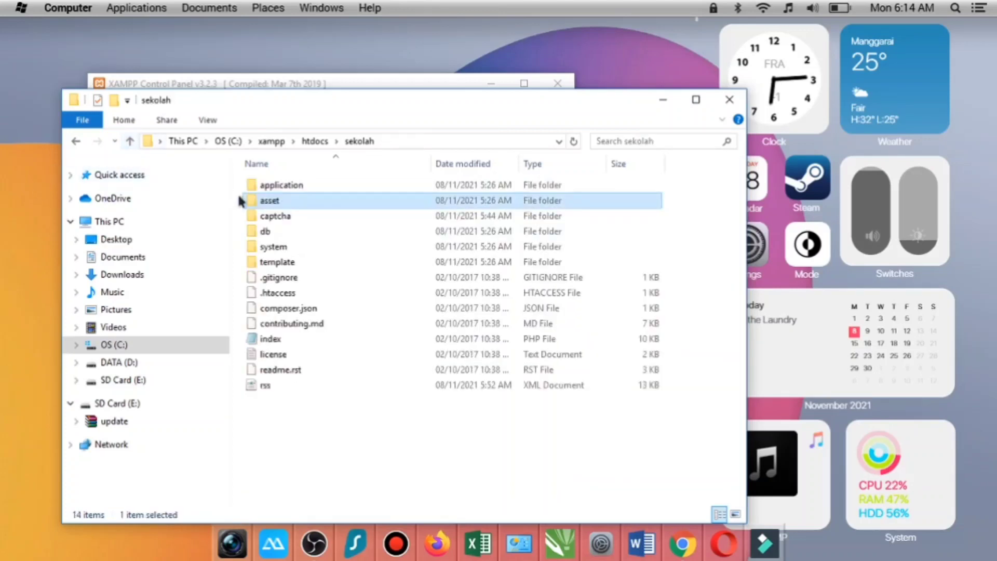
double_click(298, 198)
click(312, 185)
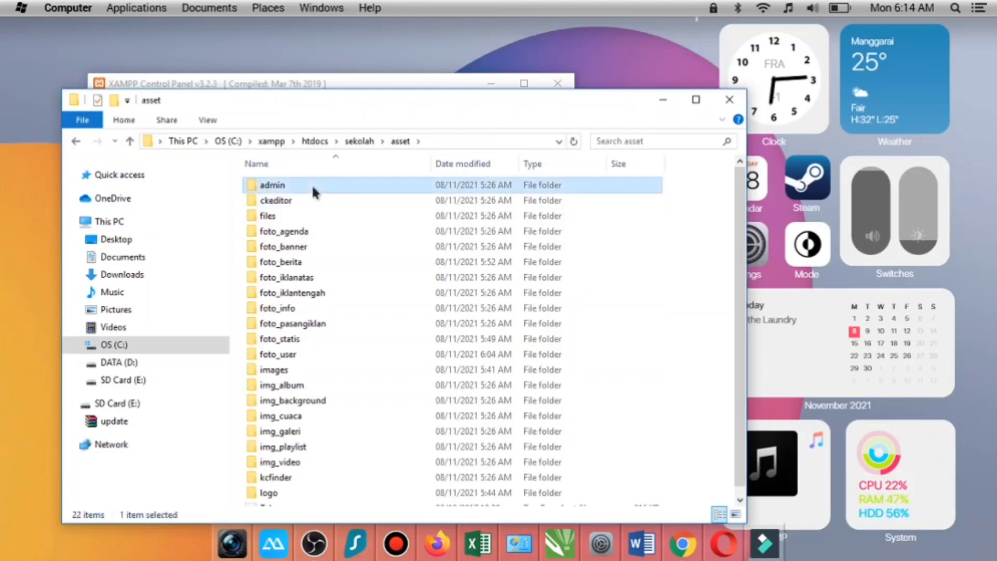
double_click(311, 184)
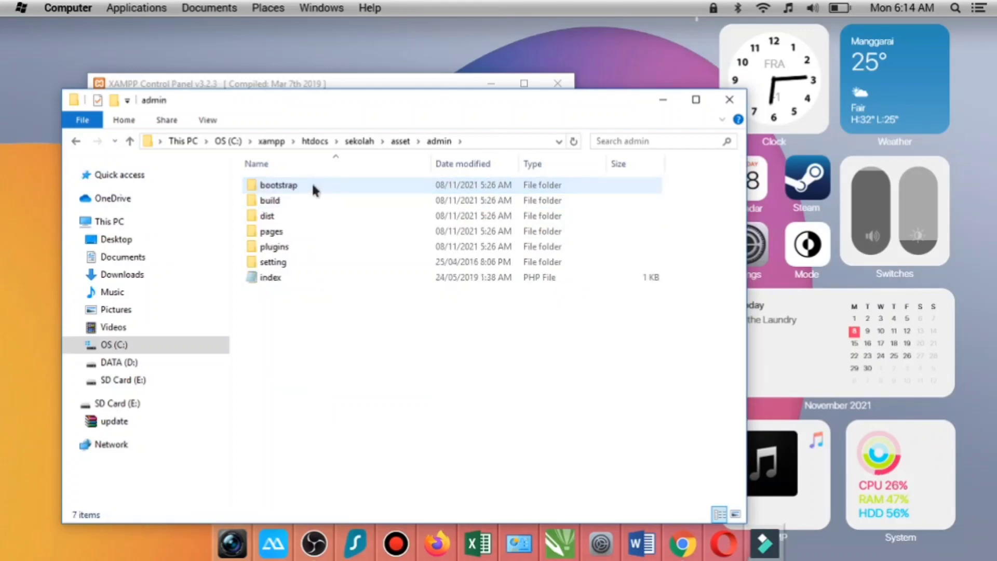
click(126, 141)
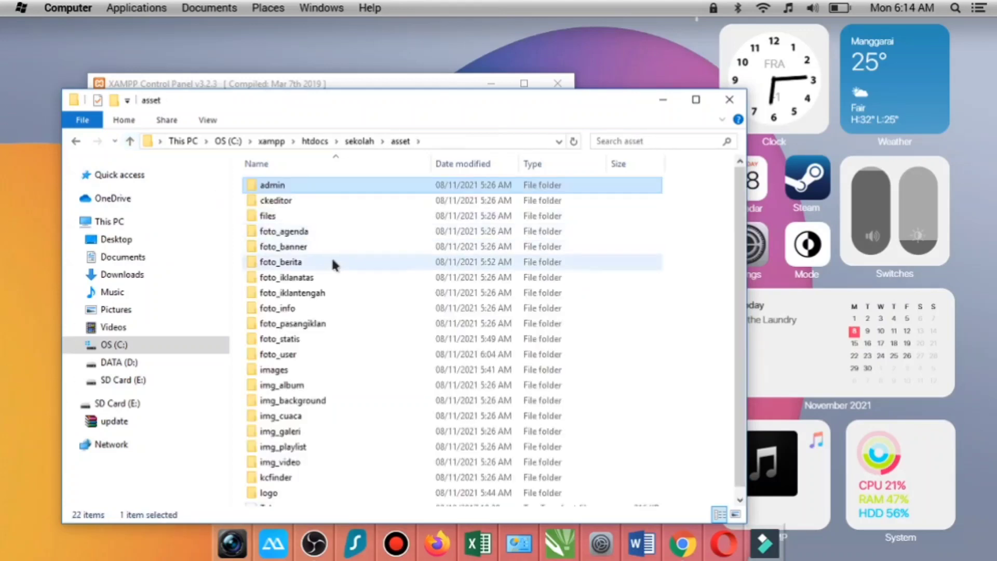
- View the pictures stored in the foto_agenda and foto_user subfolders of asset
double_click(310, 232)
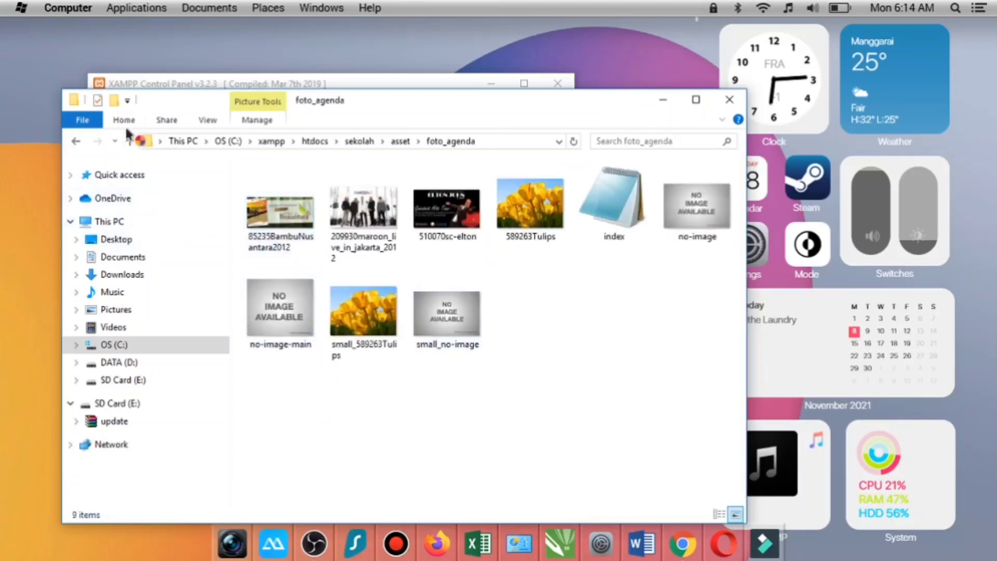
click(130, 141)
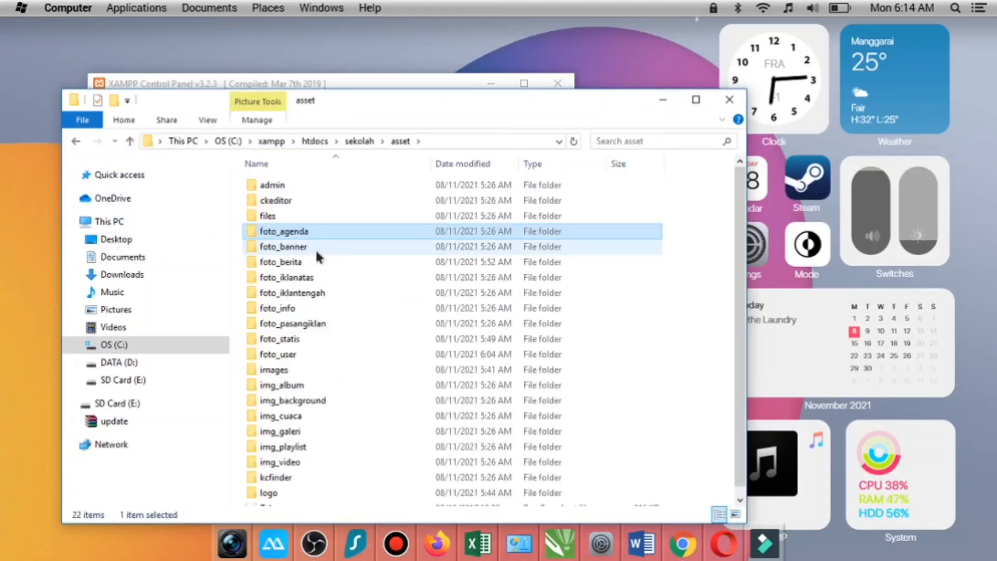
click(316, 355)
double_click(316, 353)
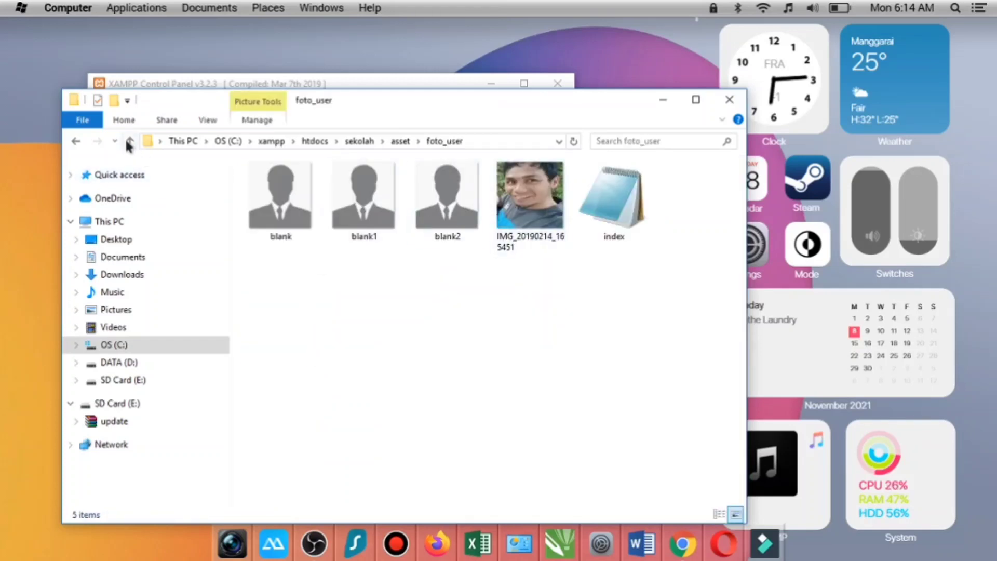
click(130, 143)
- View the files in the images and img_album subfolders of asset
double_click(325, 368)
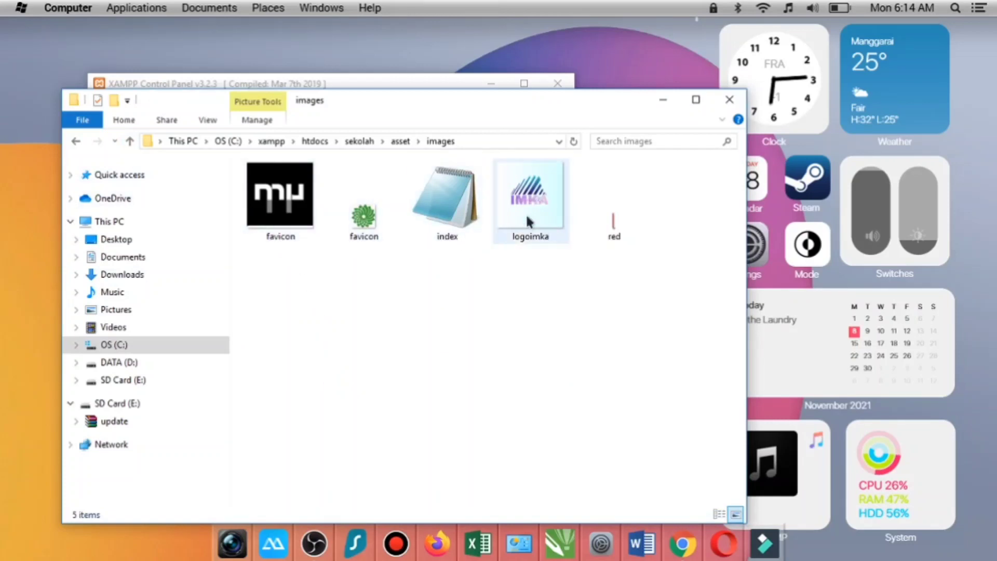
click(130, 142)
double_click(322, 385)
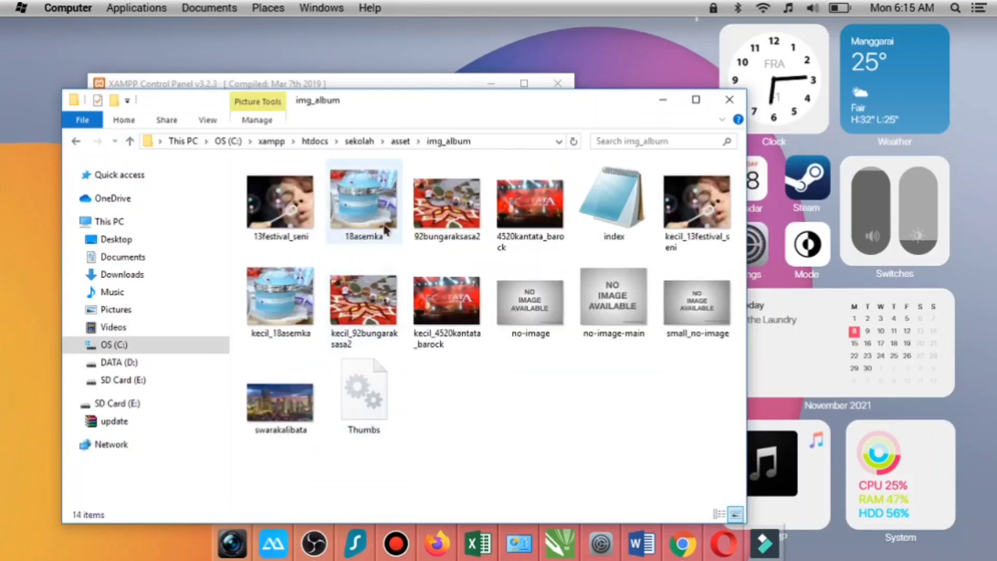
click(130, 141)
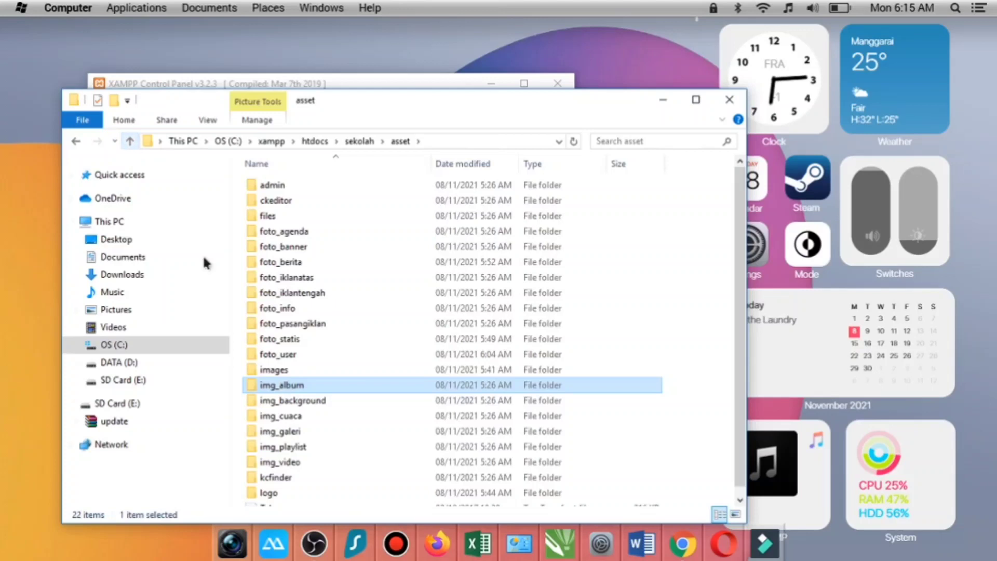
- View the img_background and img_cuaca subfolders of asset, and return to the sekolah root folder
double_click(316, 401)
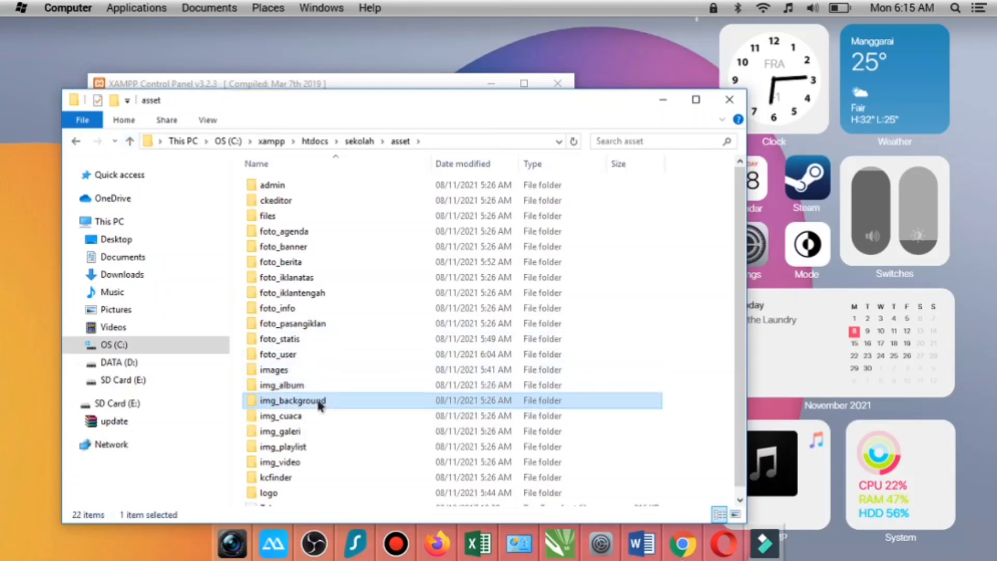
click(129, 142)
click(291, 417)
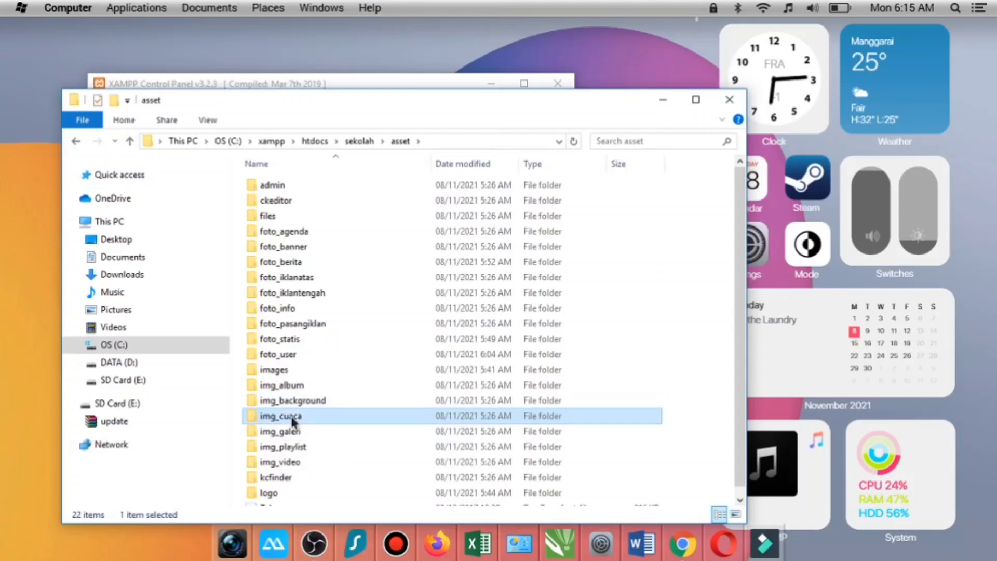
double_click(293, 418)
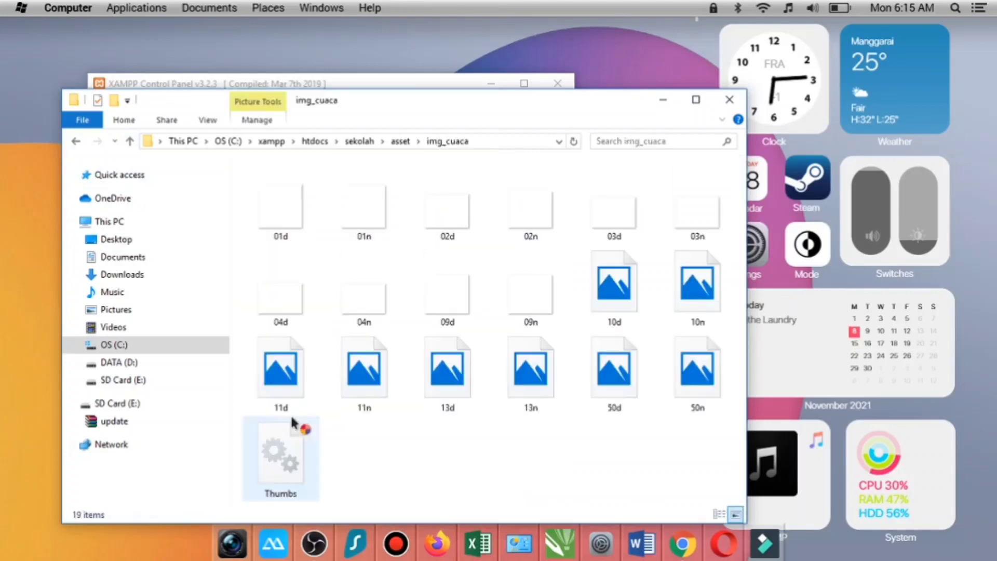
click(130, 143)
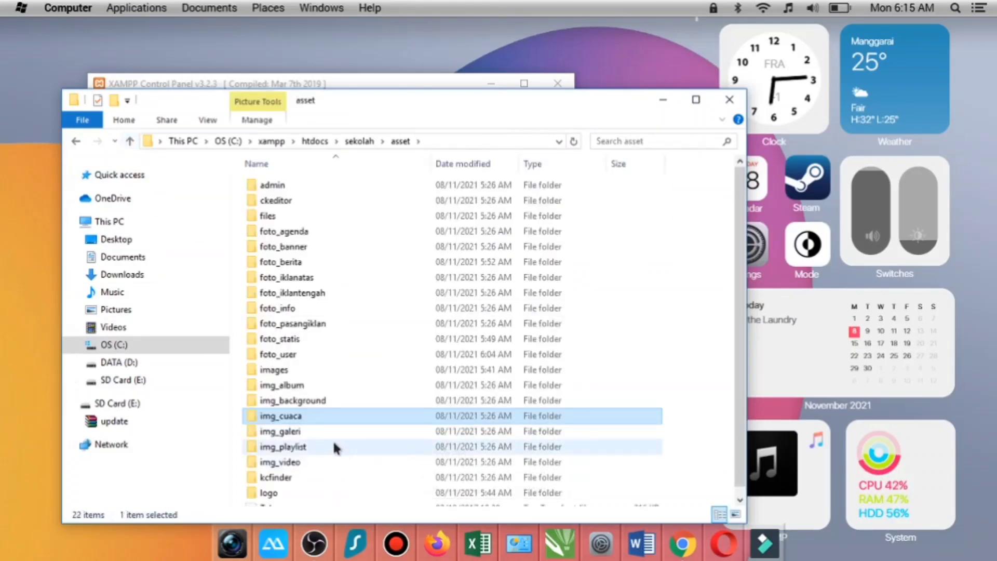
scroll(325, 430, down, 1)
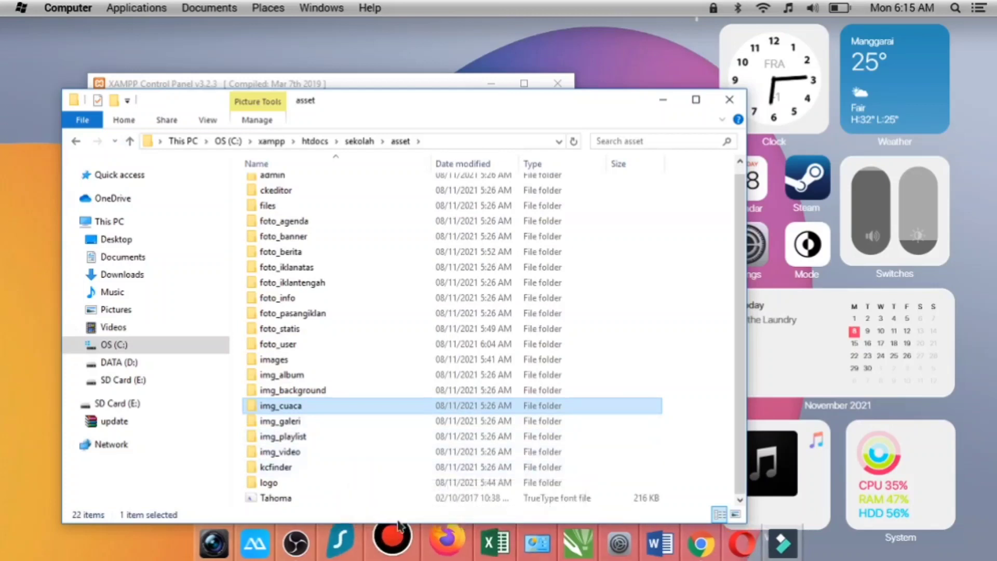
click(131, 143)
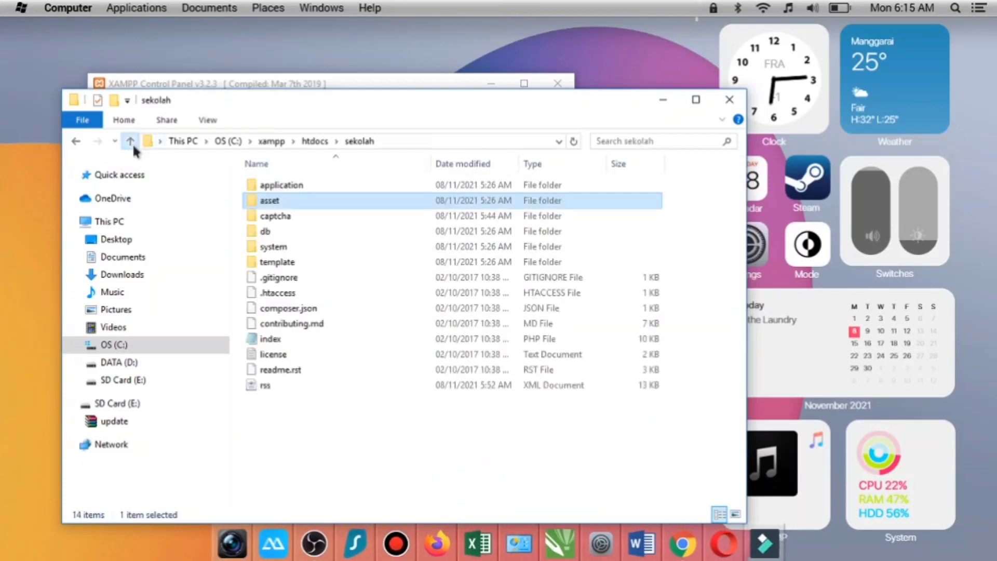
- Switch to Chrome, reopen the Madrasah Kita home page, and restore the browser to a smaller window to check the page's narrow layout
click(681, 540)
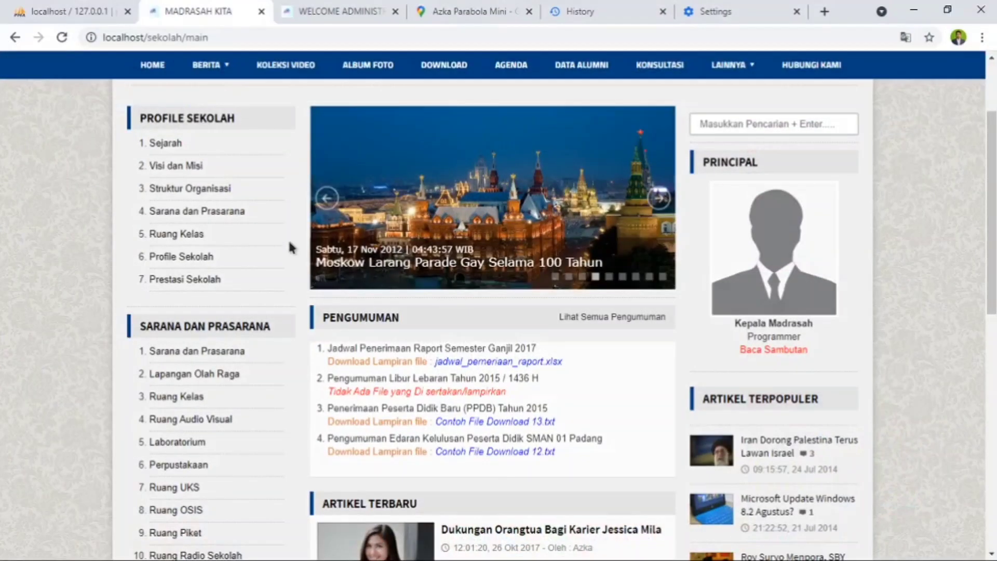
scroll(119, 124, up, 3)
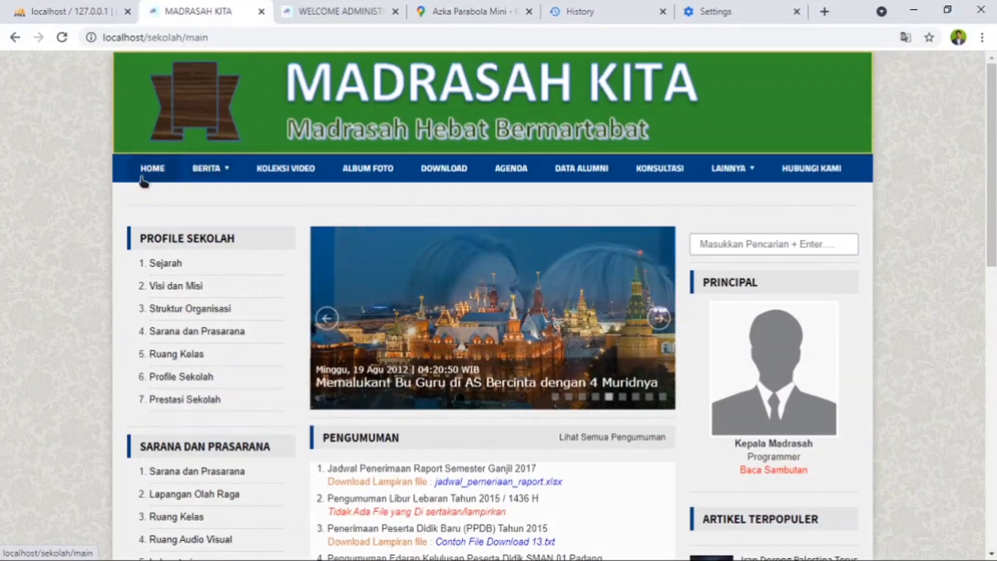
click(144, 176)
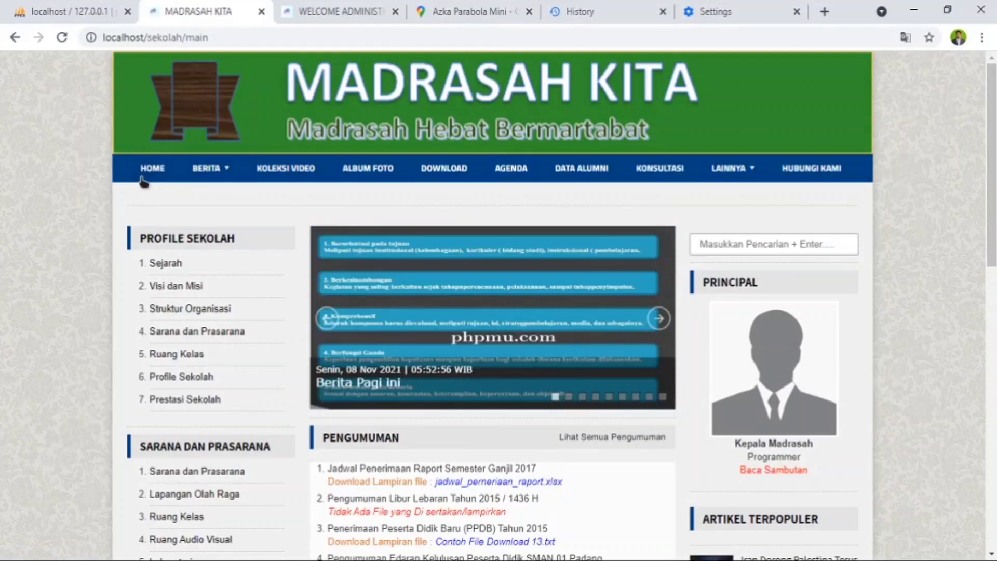
click(948, 10)
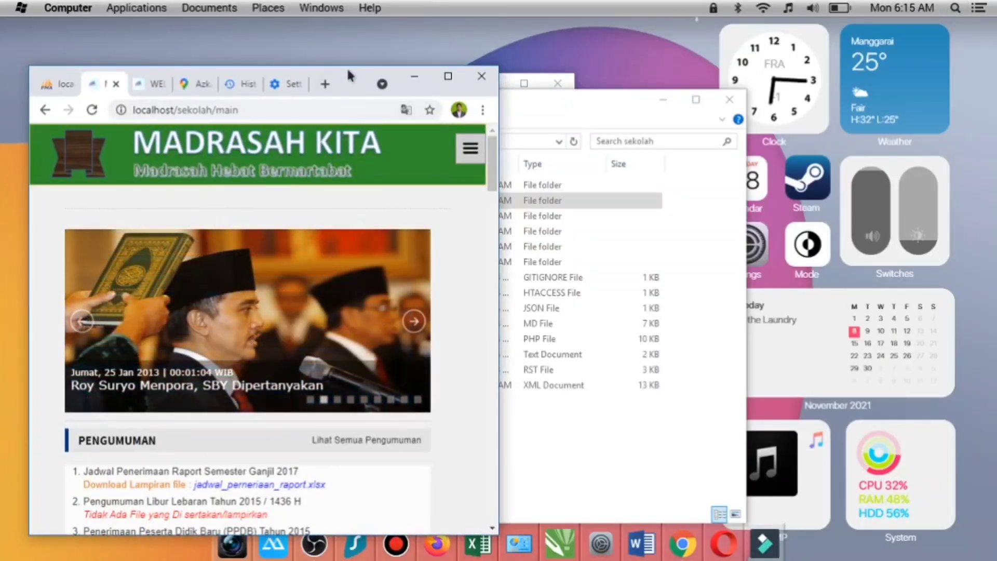
- Move the browser window to the top of the desktop, make it taller, and review the home page's narrow layout down to Sekilas Info
drag(347, 72, 366, 21)
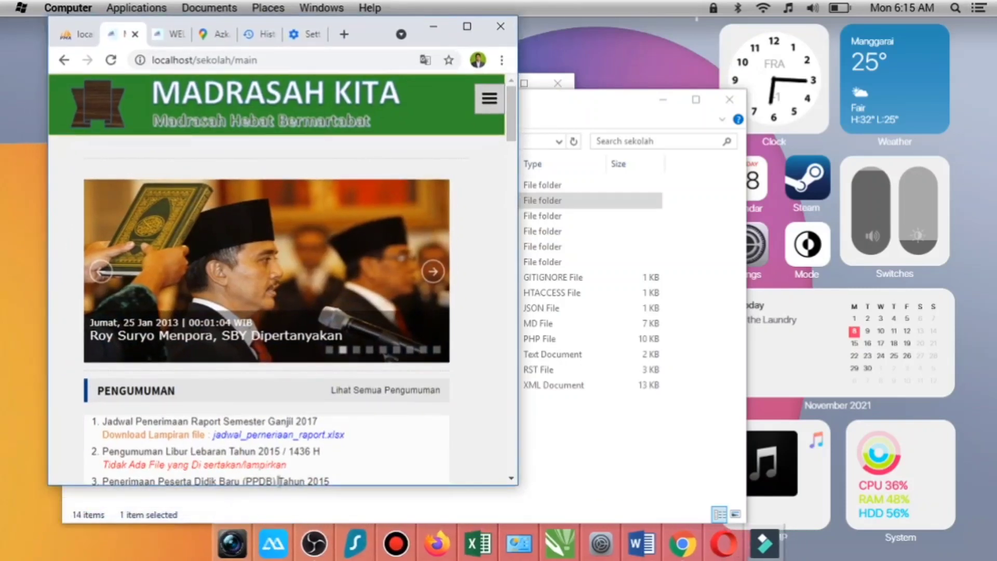
drag(280, 487, 281, 540)
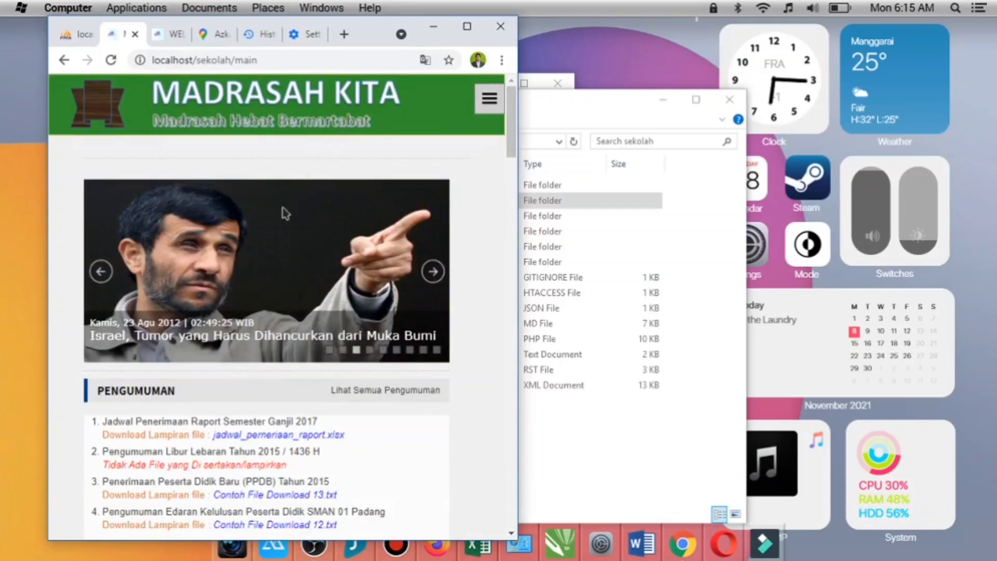
scroll(286, 213, down, 3)
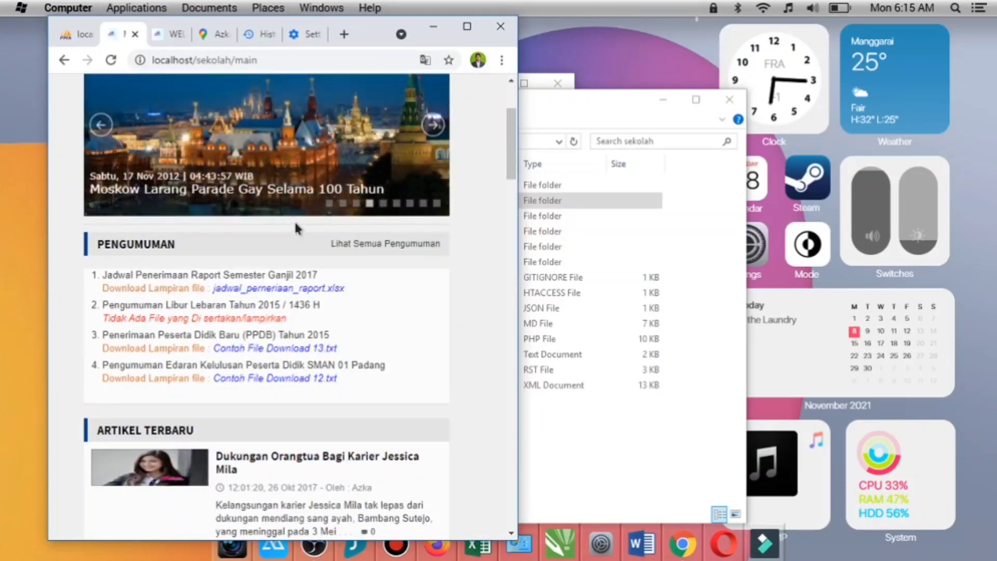
scroll(295, 225, down, 7)
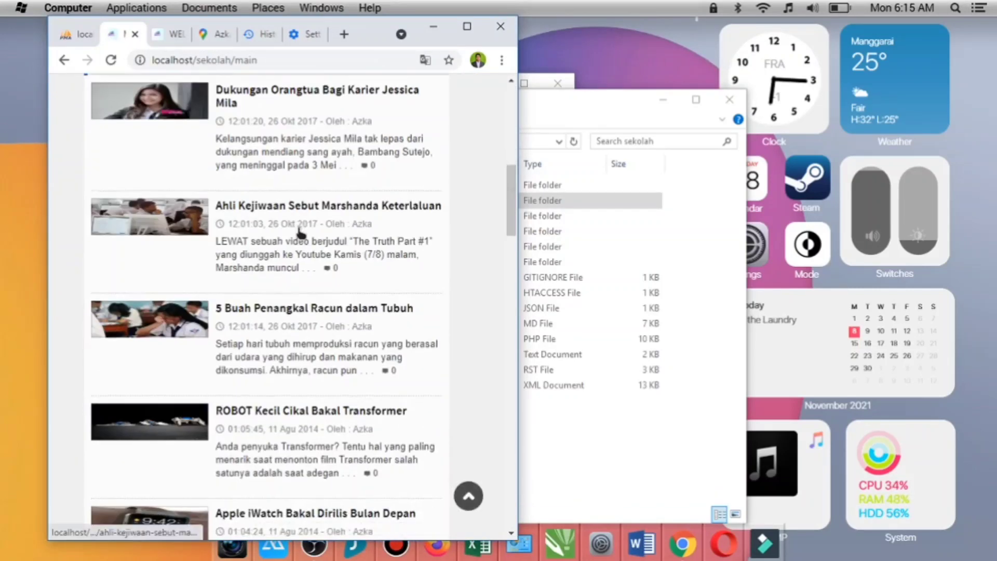
scroll(300, 233, down, 19)
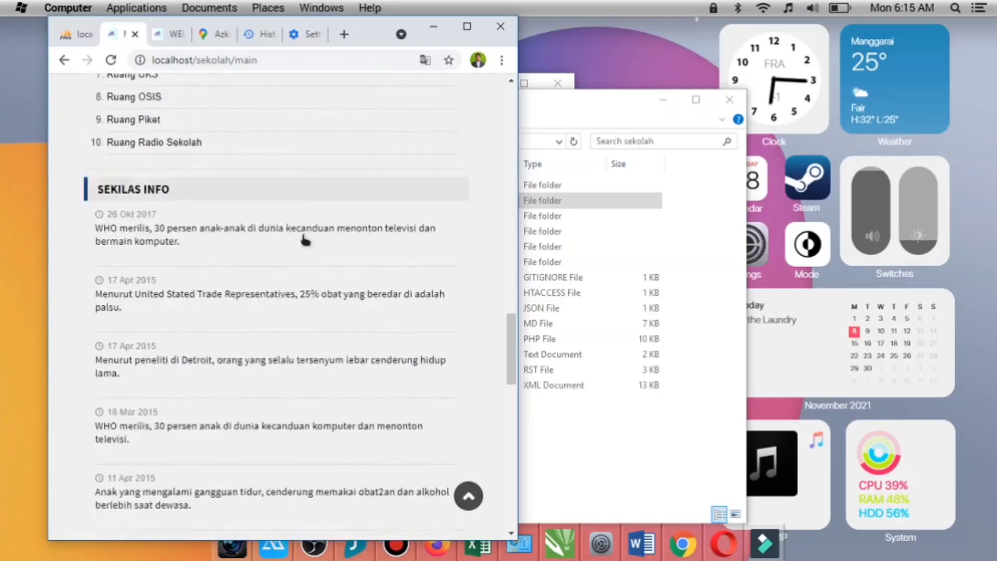
scroll(305, 240, down, 11)
- View the Sarana dan Prasarana detail page in the narrow layout, and return to the home page
scroll(350, 288, up, 13)
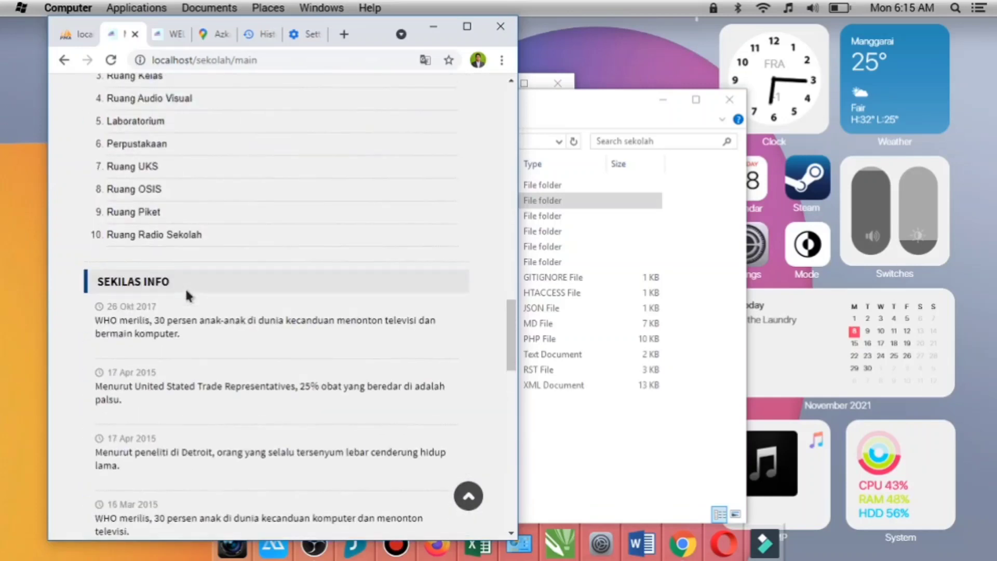
scroll(186, 295, up, 3)
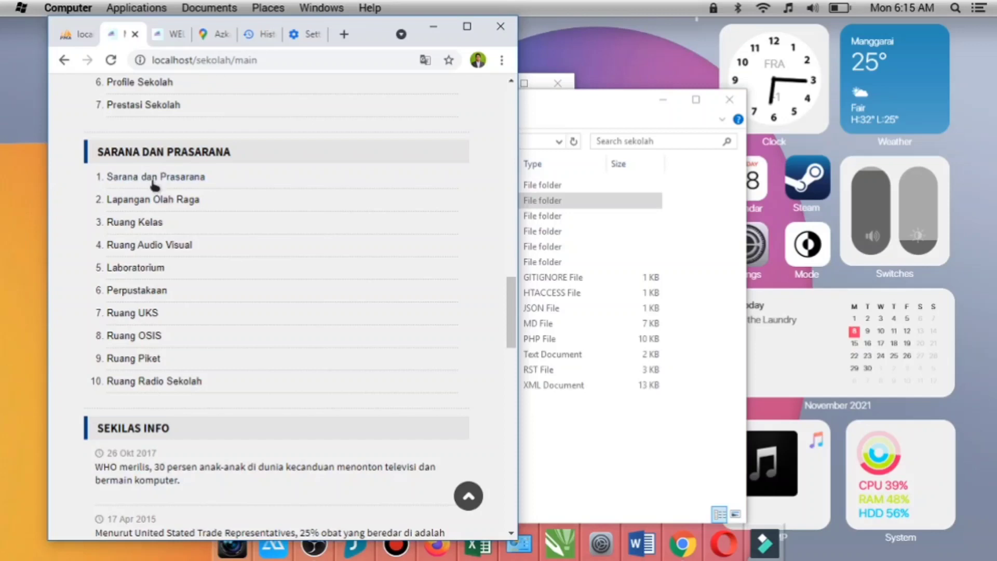
click(154, 182)
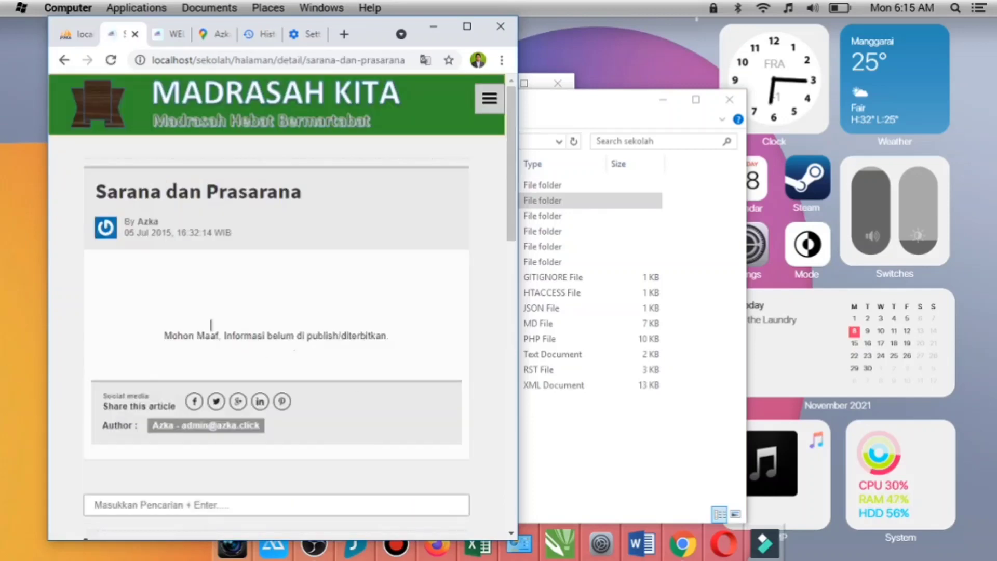
click(64, 60)
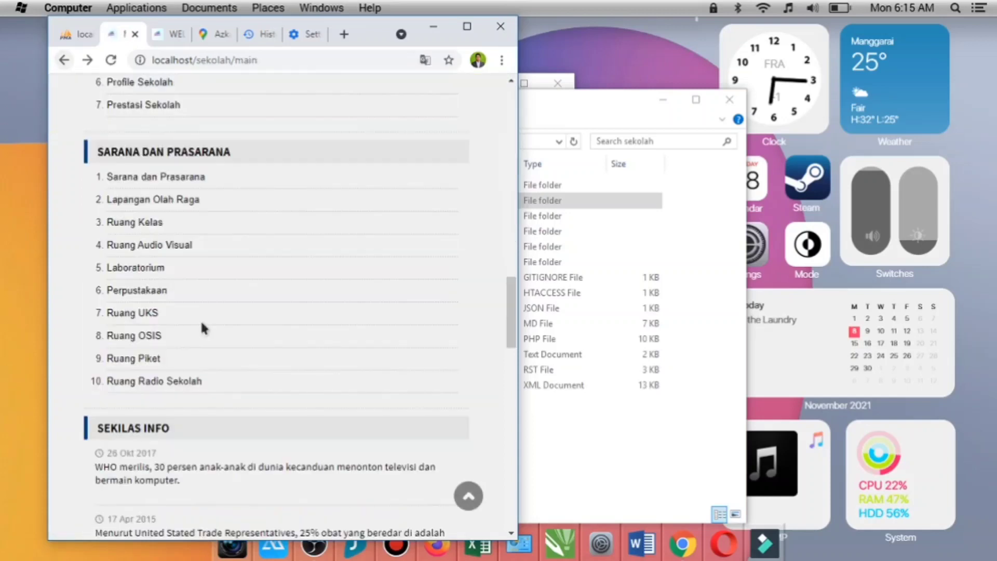
- Review the home page's latest articles, Pengumuman list and header banner in the narrow layout
scroll(223, 315, up, 12)
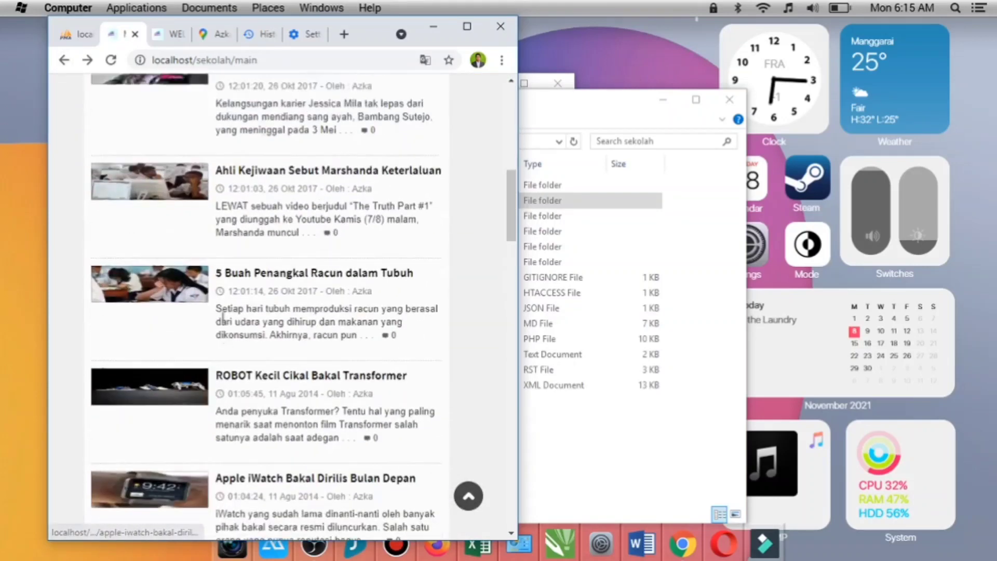
scroll(223, 316, up, 10)
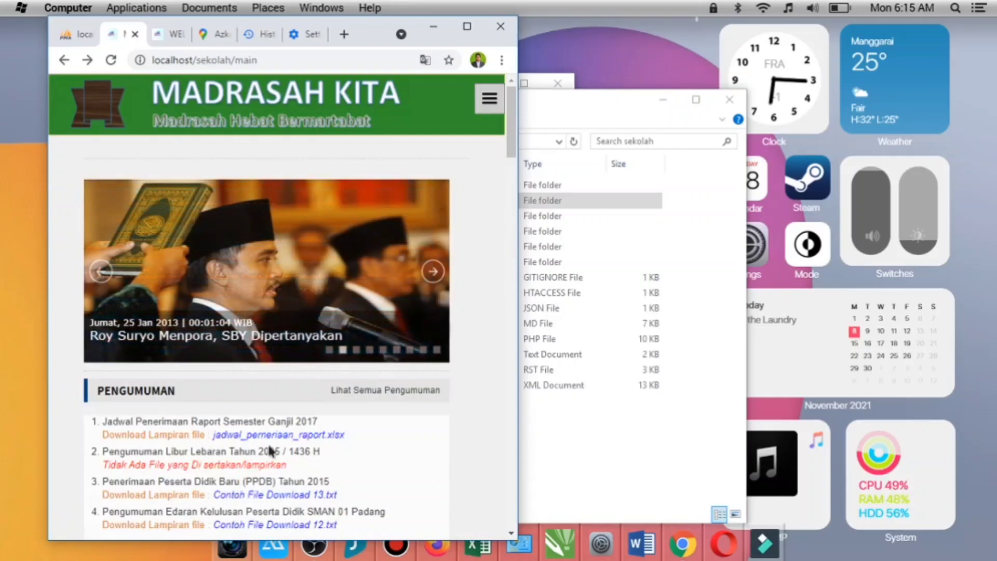
scroll(309, 230, down, 10)
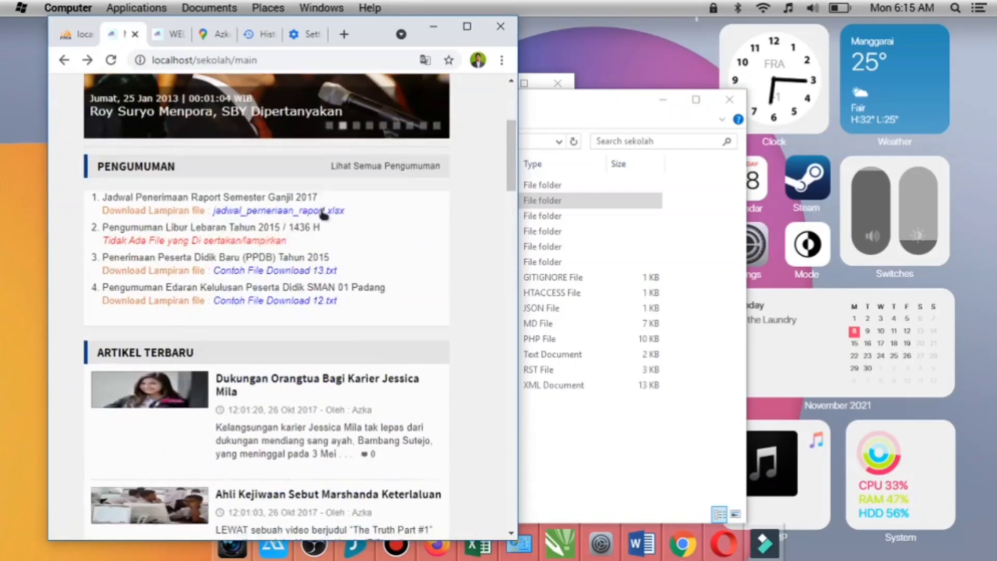
scroll(324, 224, up, 6)
scroll(322, 227, up, 4)
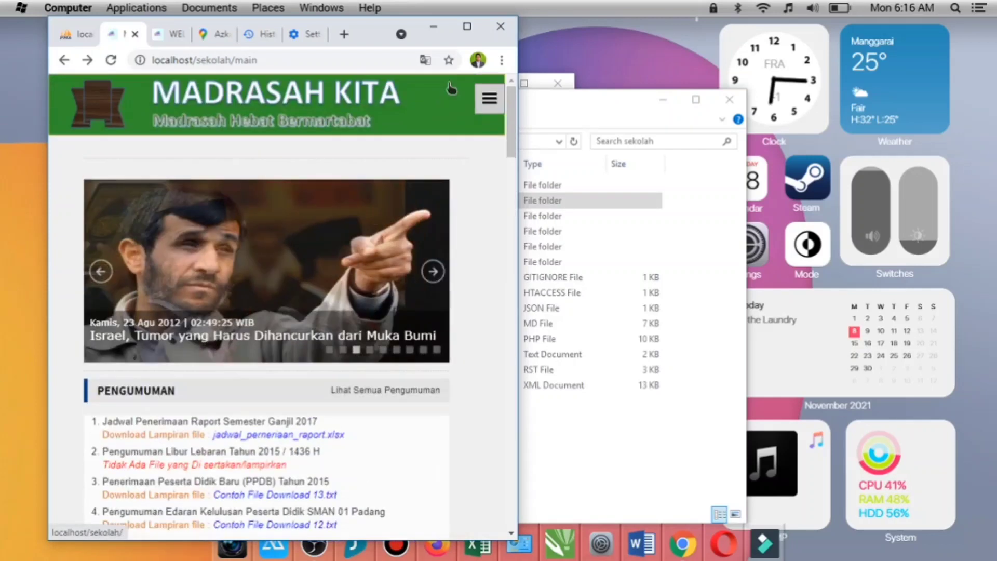
- Maximize the browser window and check the home page's full-width layout
click(459, 25)
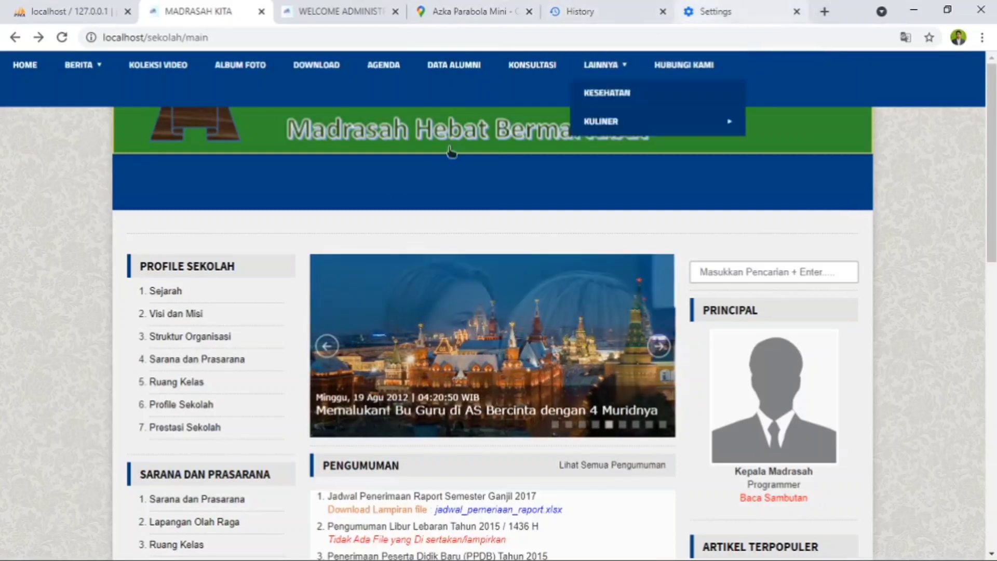
scroll(397, 360, down, 3)
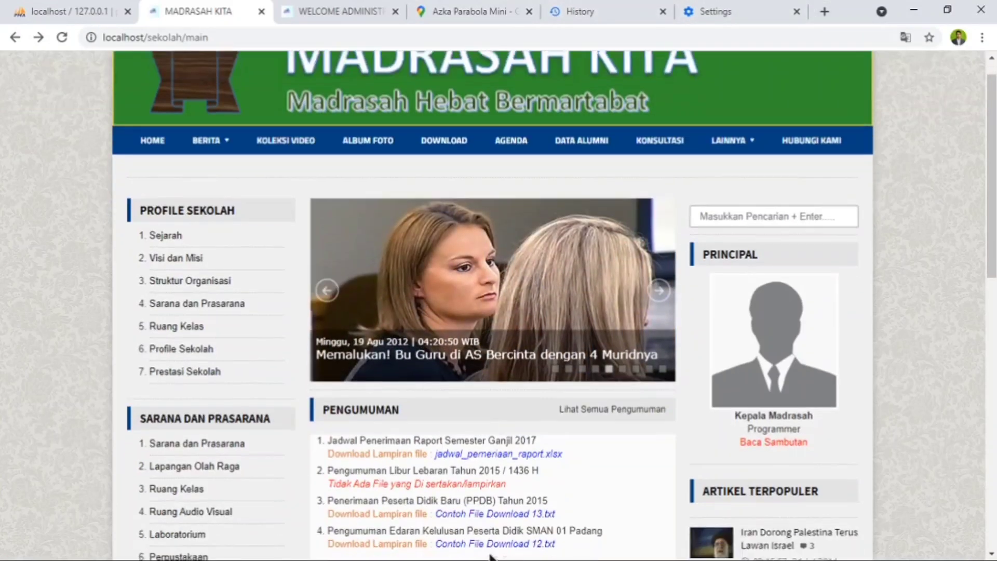
scroll(272, 317, up, 3)
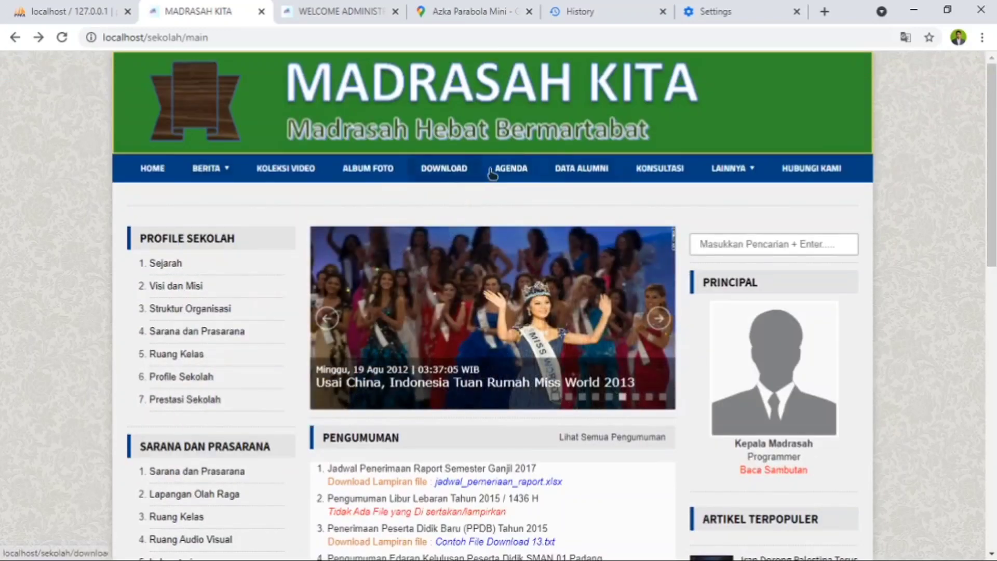
- View the Data Alumni page and its year selection, and return to the home page
click(572, 169)
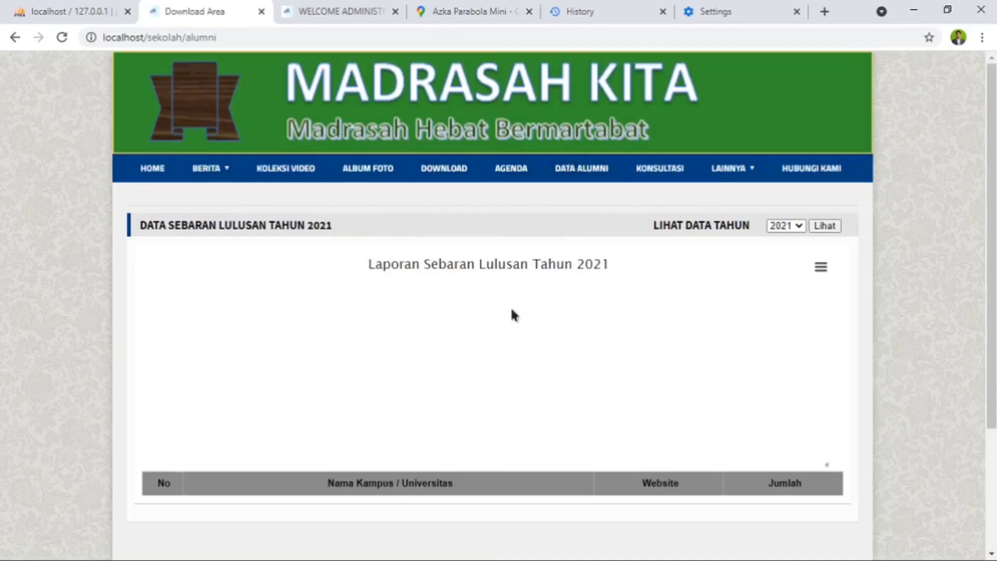
click(795, 228)
click(796, 227)
click(739, 196)
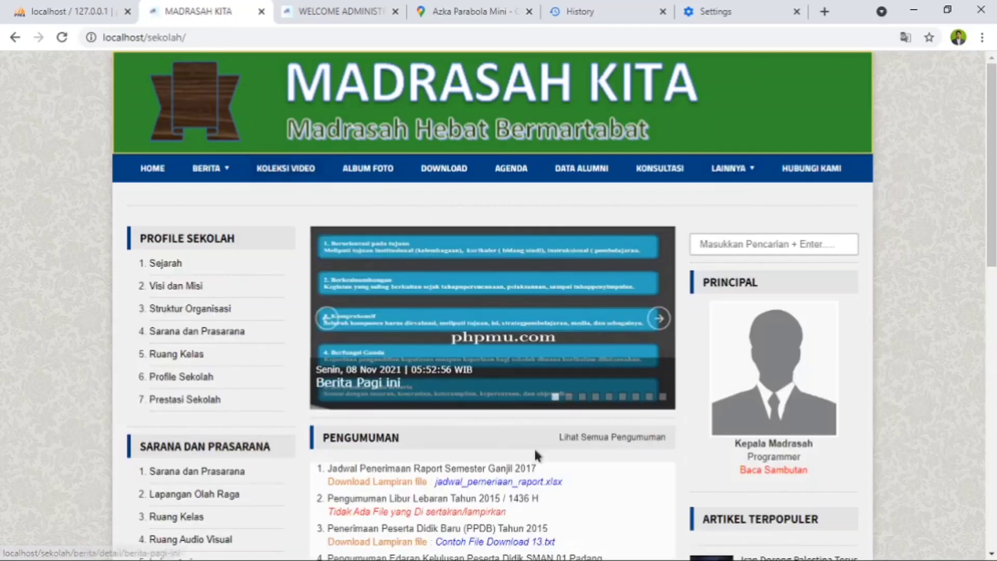
- Review the full-width home page from the header down to the Artikel Terbaru and Link Terkait sections
scroll(622, 509, down, 5)
scroll(436, 441, up, 5)
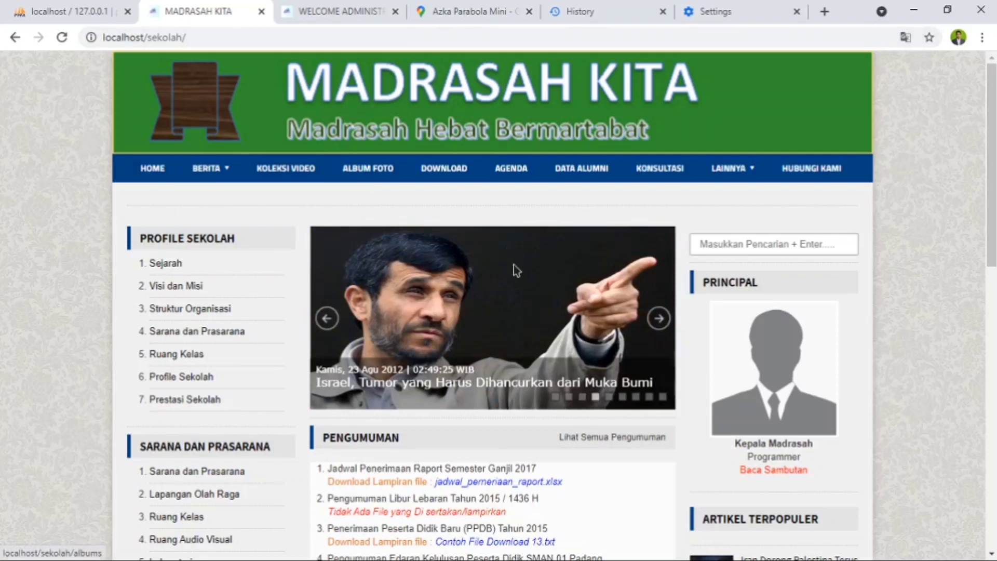
scroll(312, 290, down, 7)
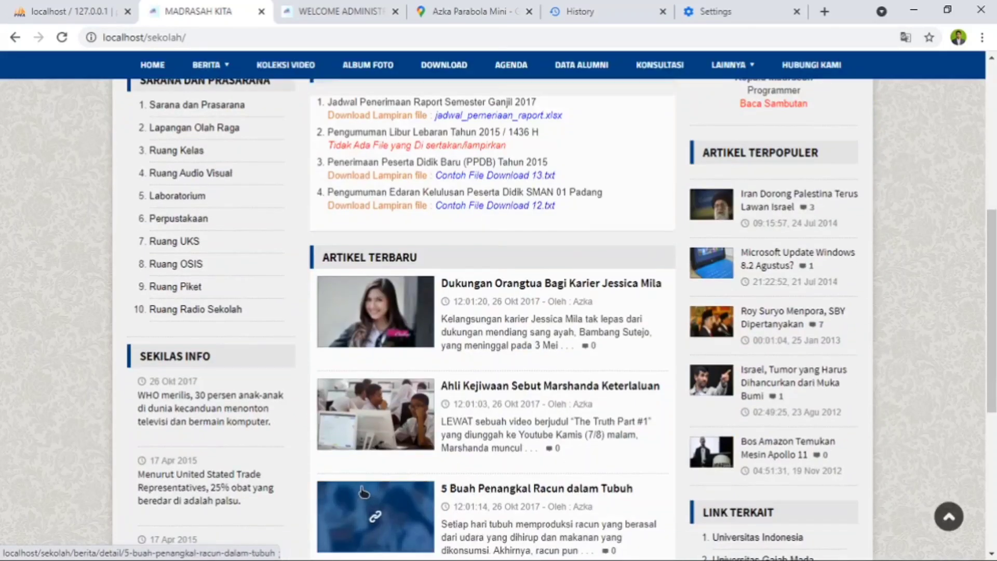
scroll(363, 491, down, 5)
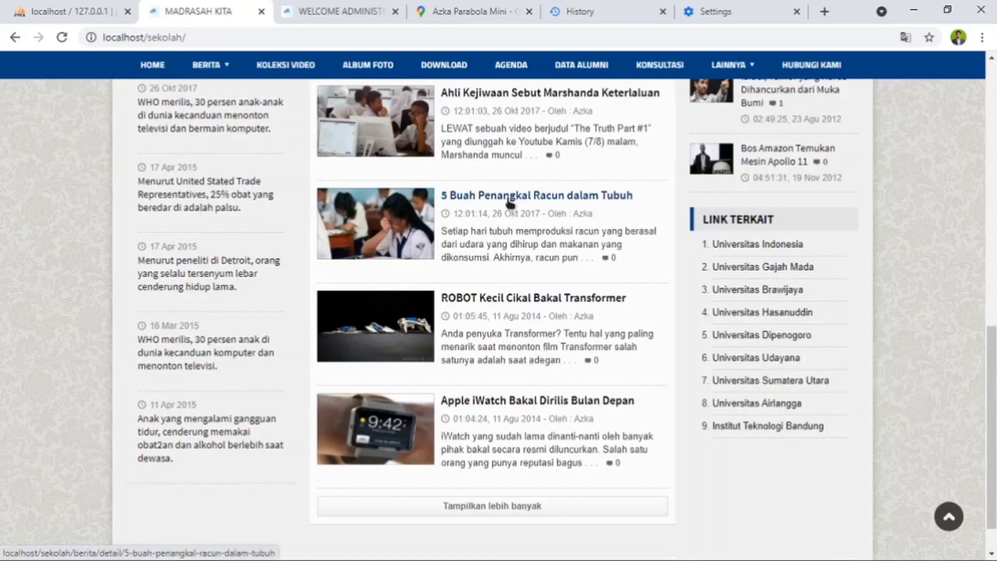
mouse_move(187, 63)
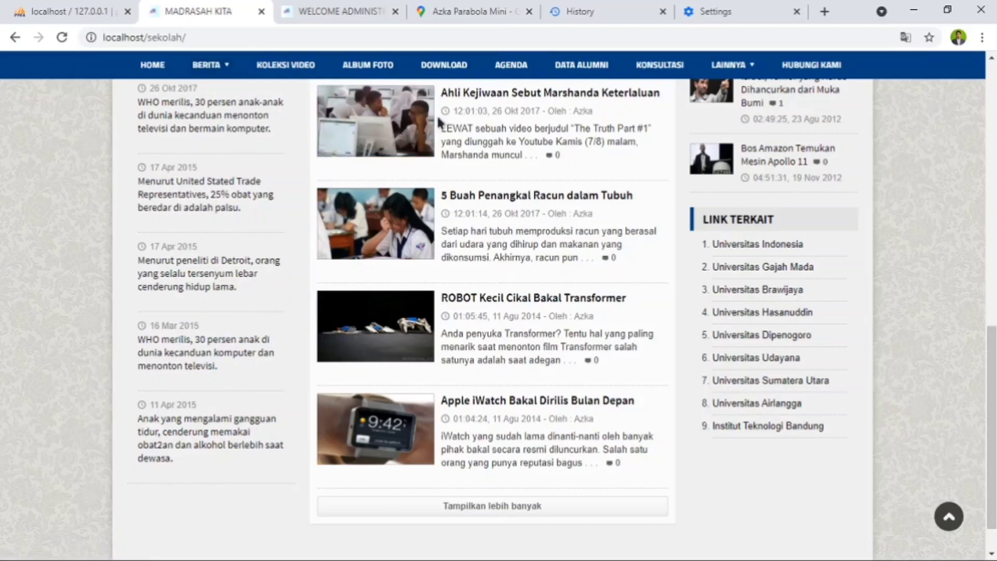
scroll(449, 211, up, 10)
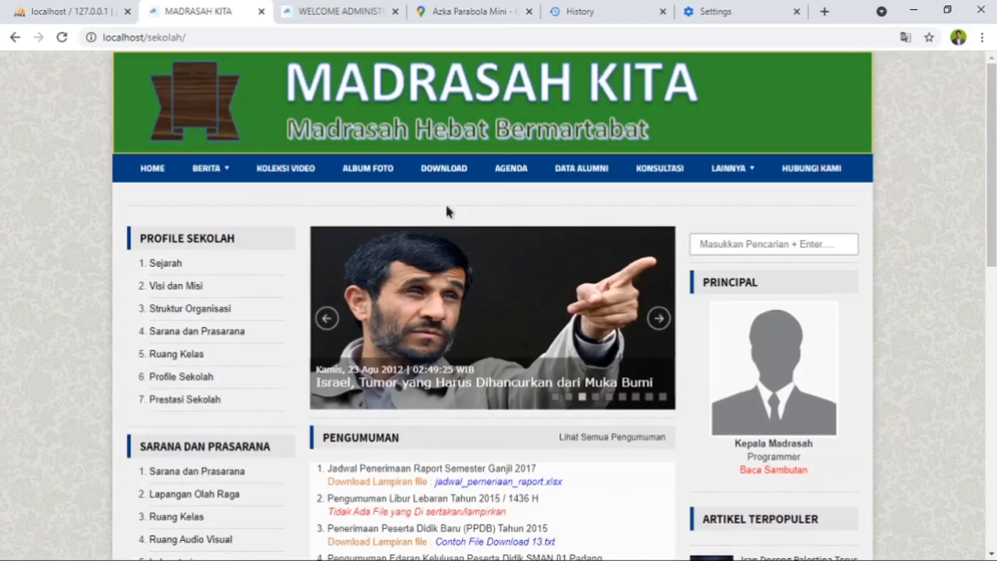
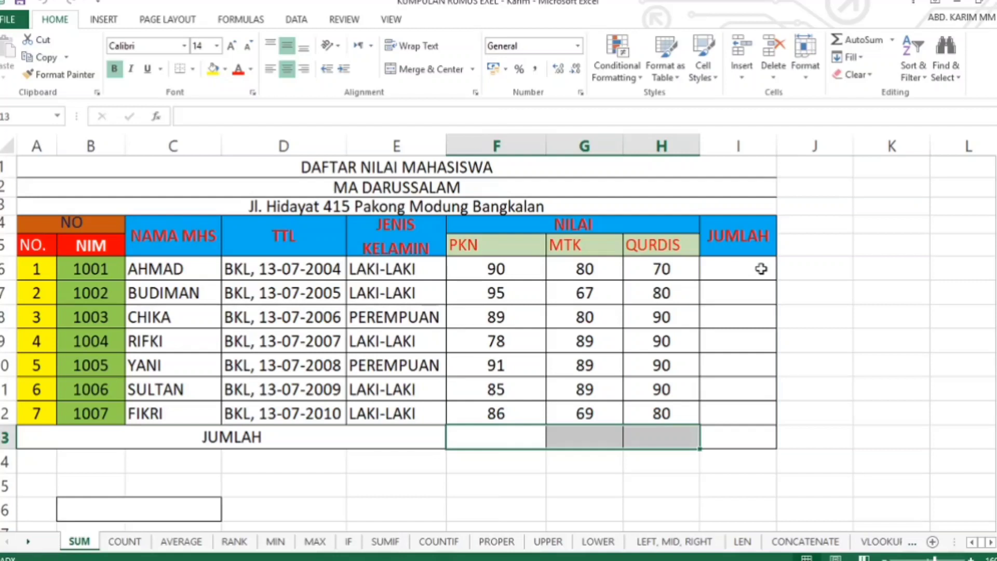
- Total the first student's three scores in I6 with =SUM(F6:H6) and fill the formula down through I12
click(730, 271)
text(=)
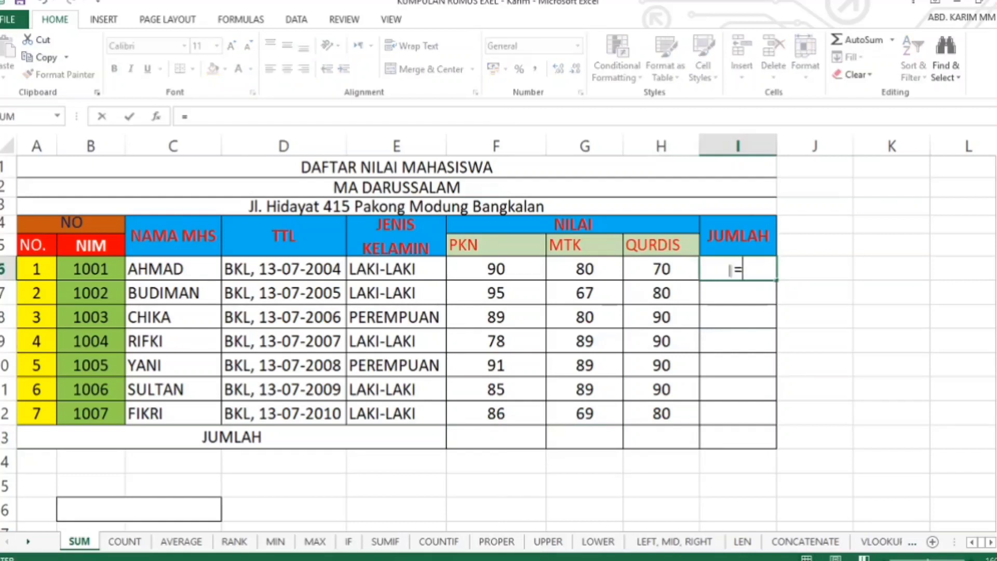
text(S)
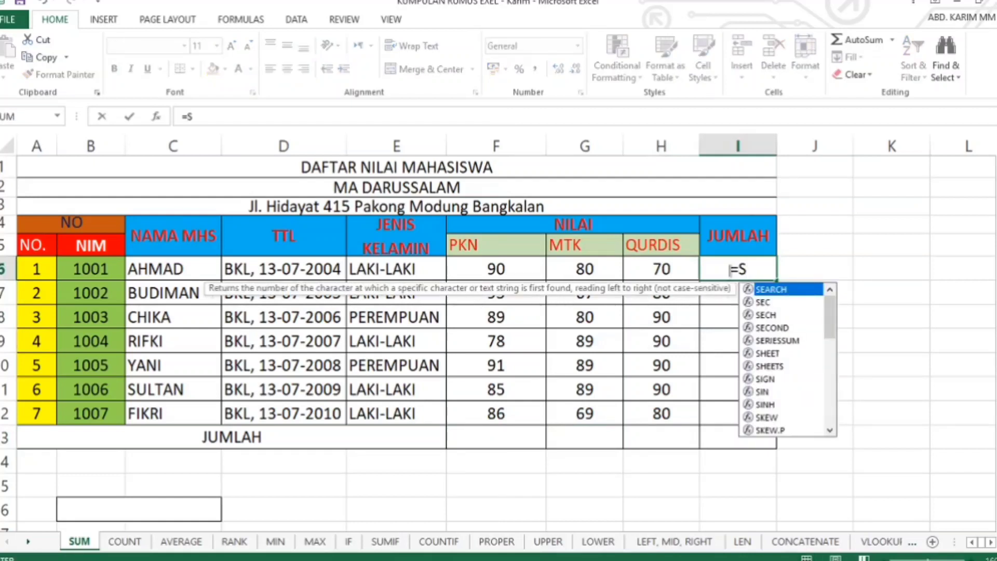
text(UM)
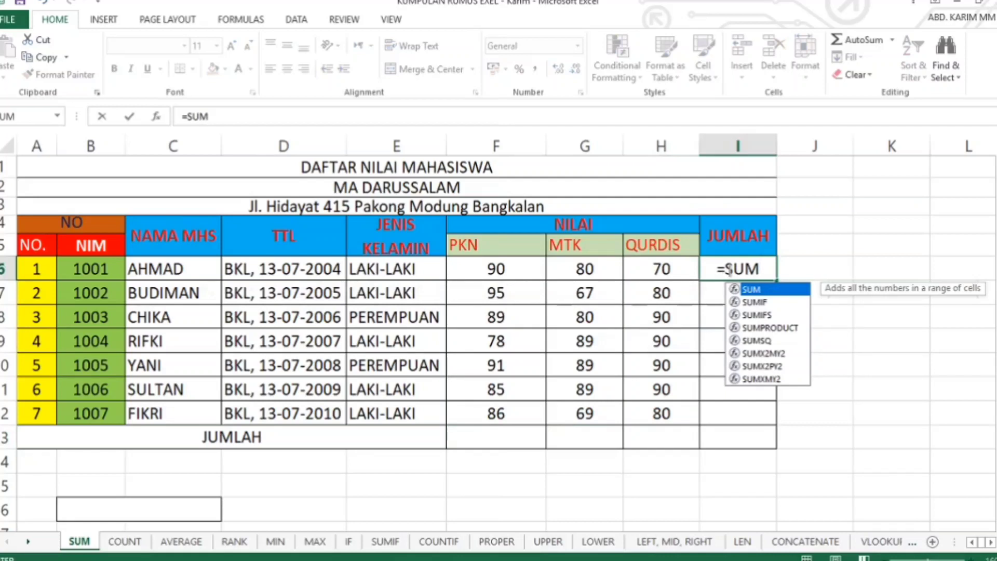
text(()
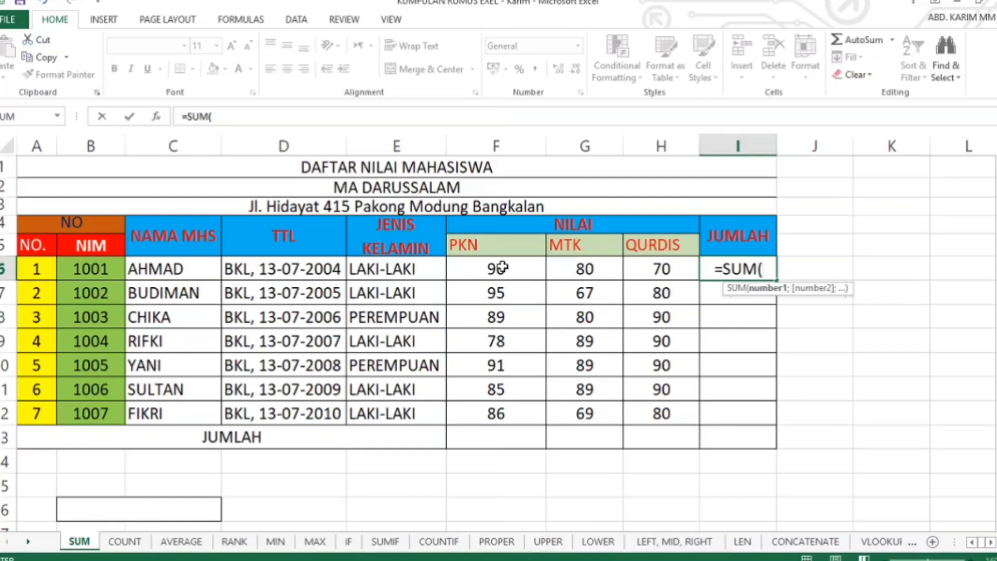
drag(499, 268, 679, 269)
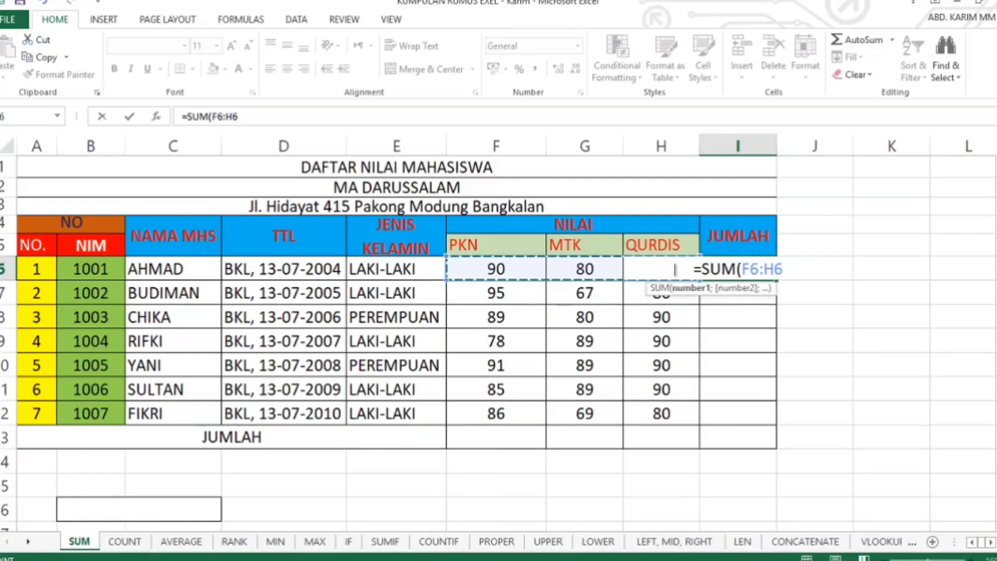
text())
key(Return)
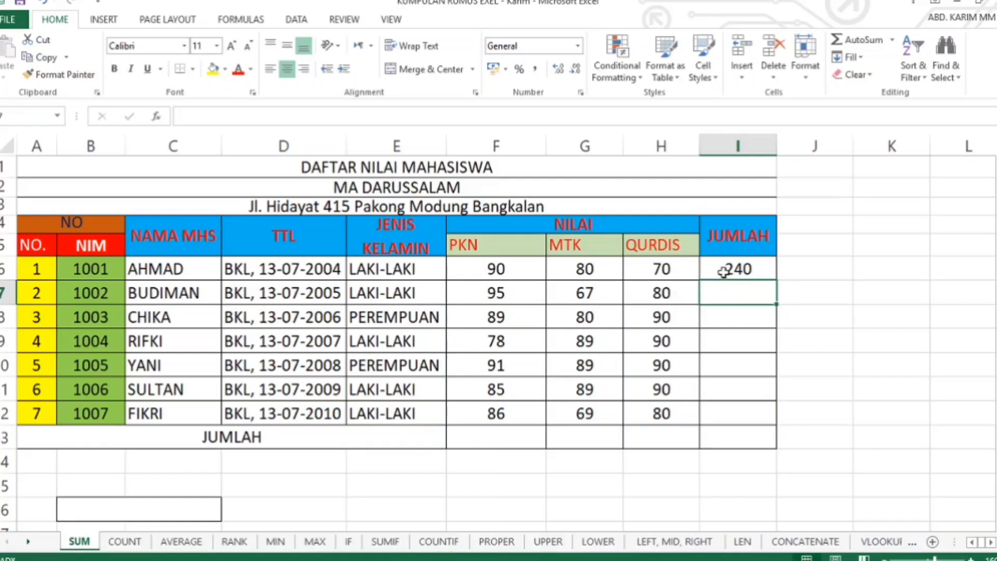
click(741, 269)
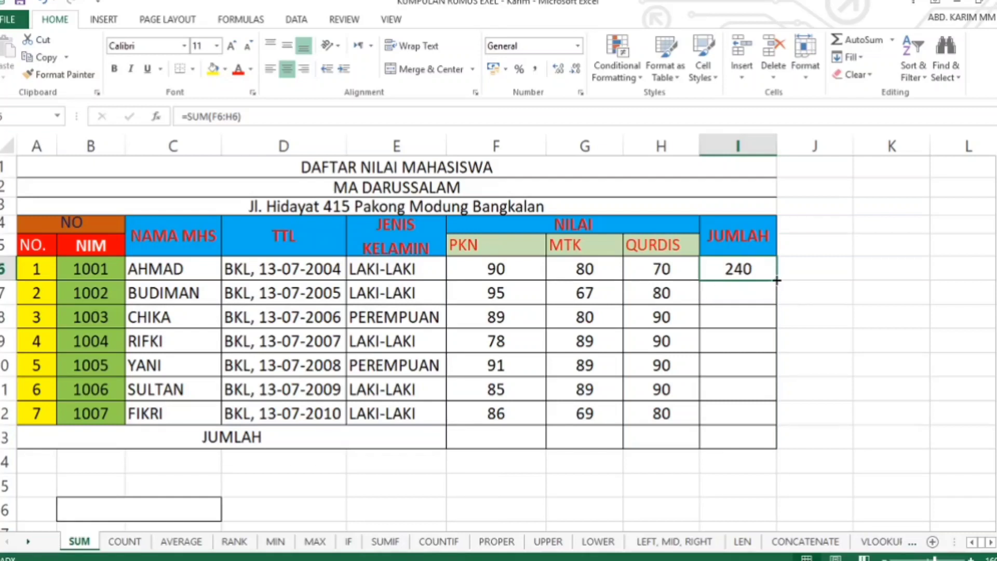
drag(776, 280, 784, 426)
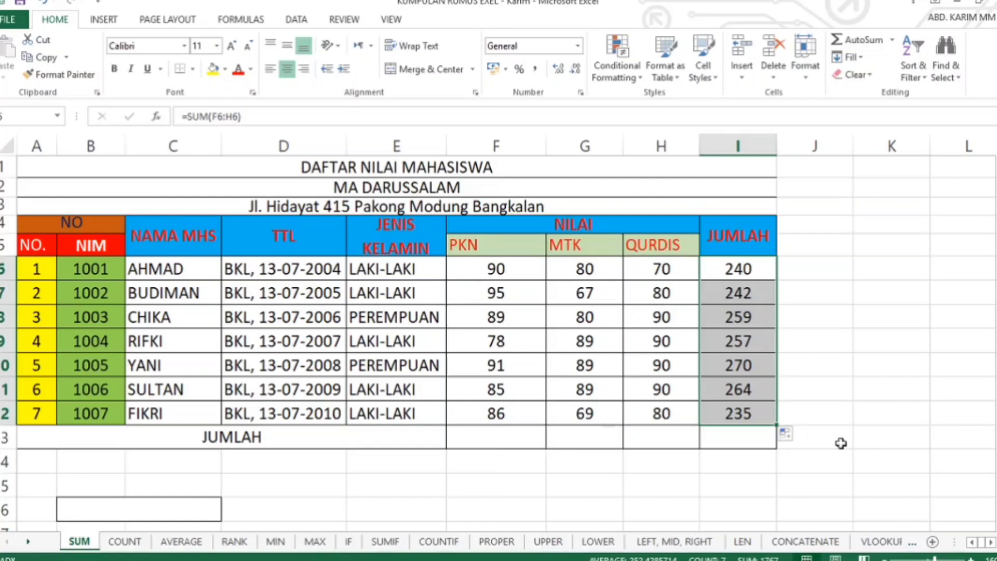
- Add up the JUMLAH column's student totals in I13 with =SUM(I6:I12)
click(735, 437)
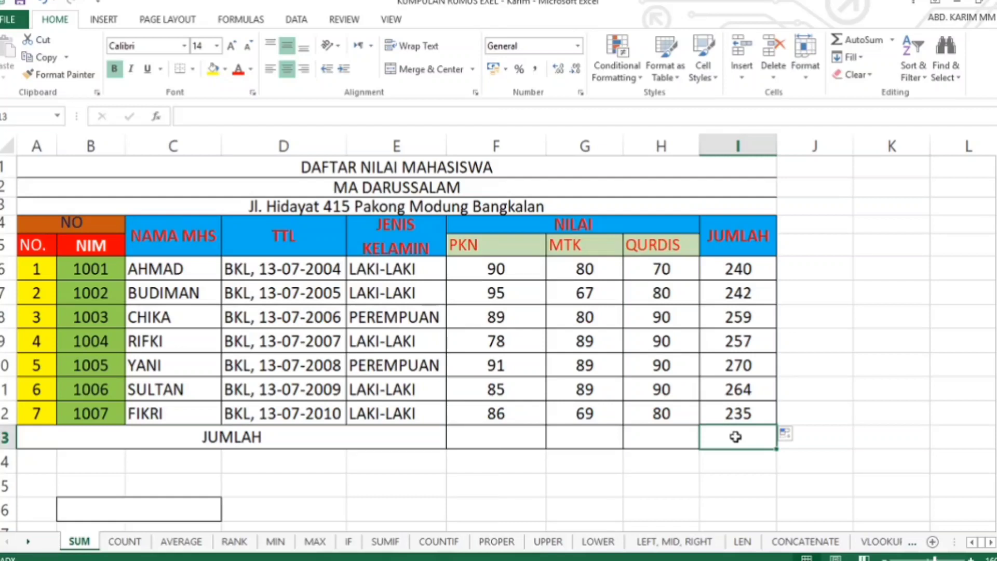
text(=)
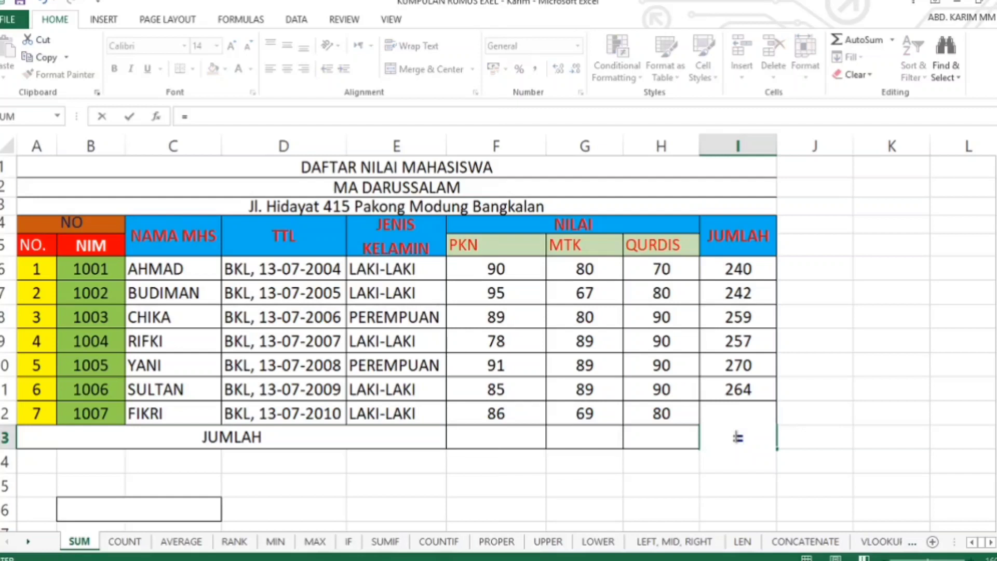
text(SUM)
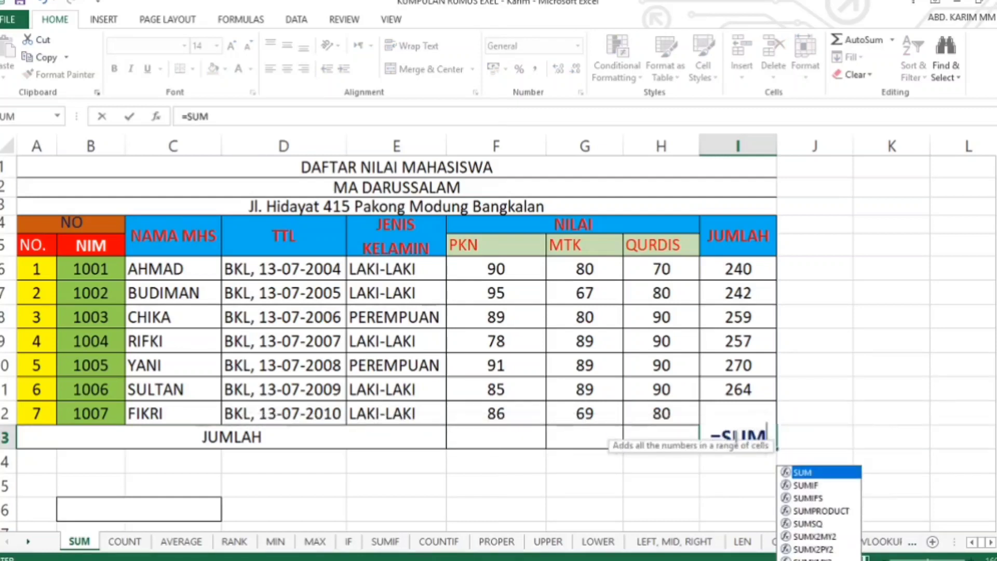
double_click(810, 473)
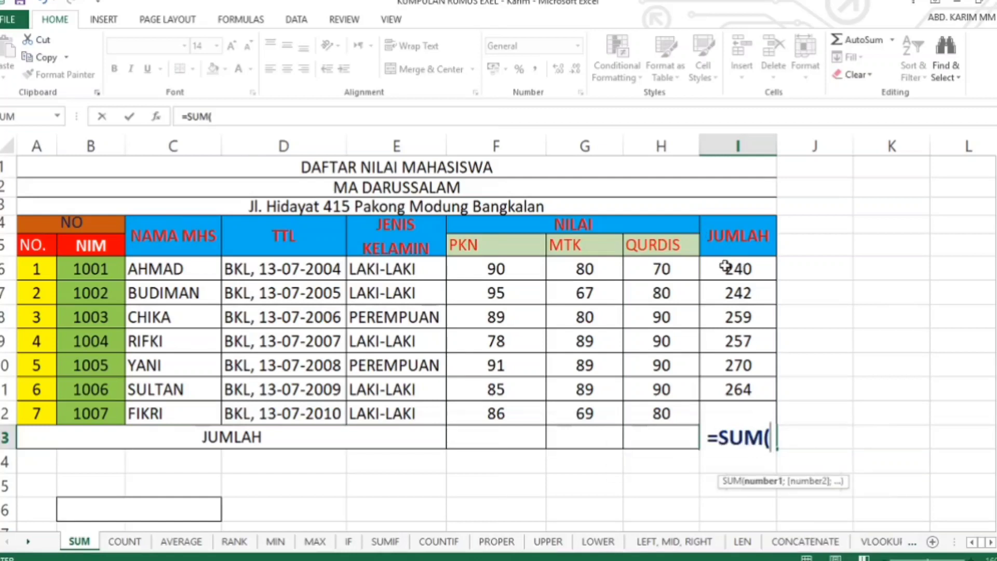
drag(709, 272, 719, 427)
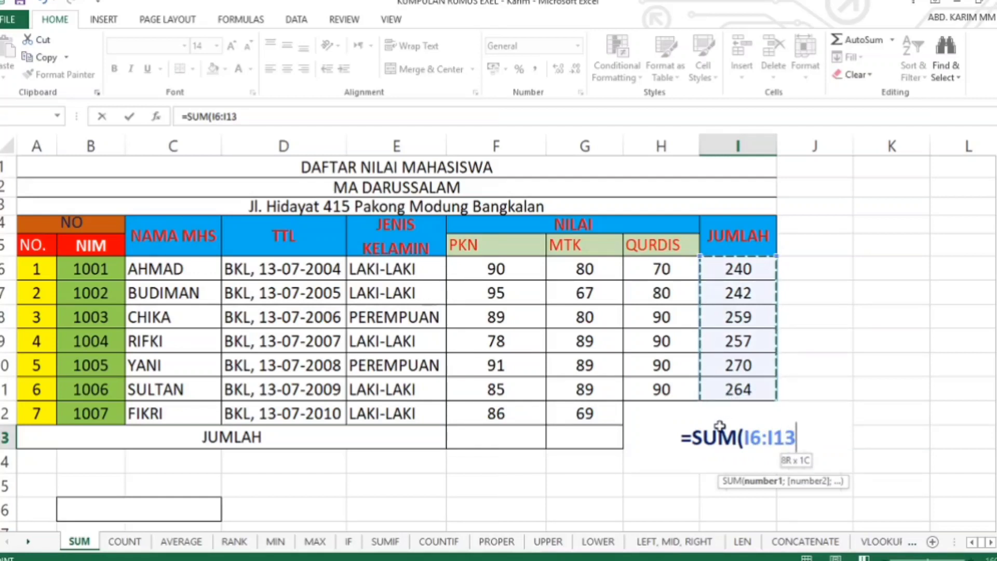
drag(719, 426, 718, 401)
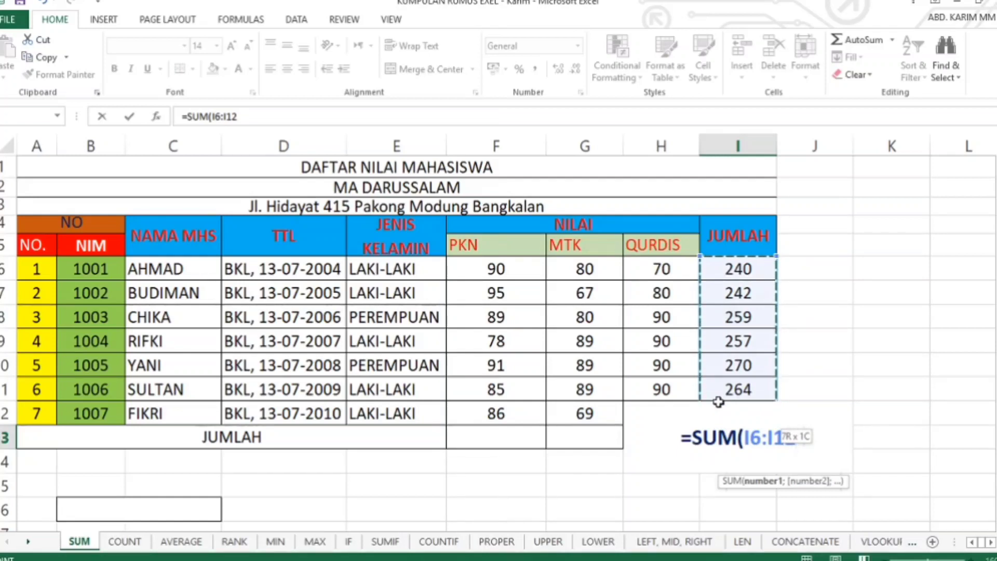
drag(718, 401, 718, 402)
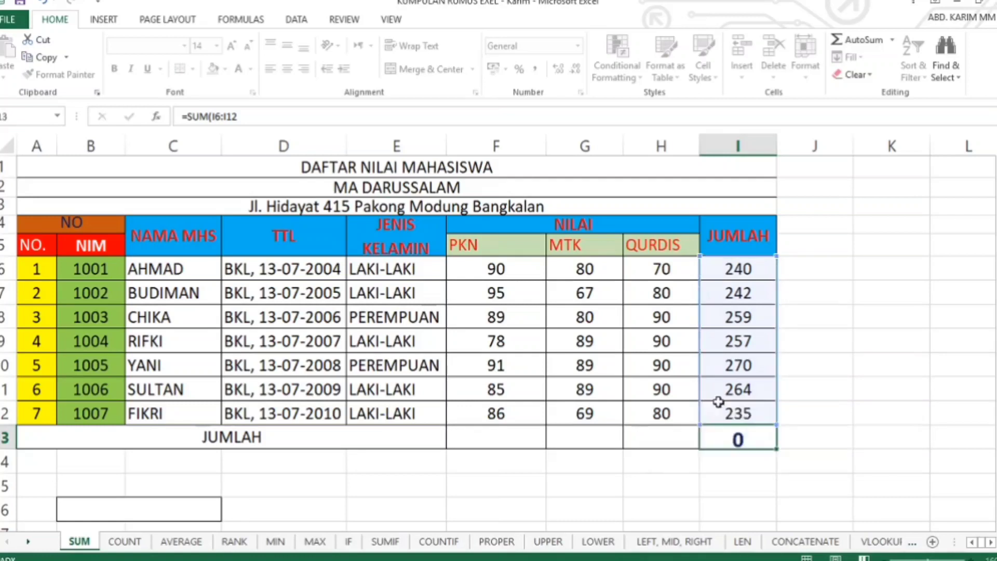
key(Return)
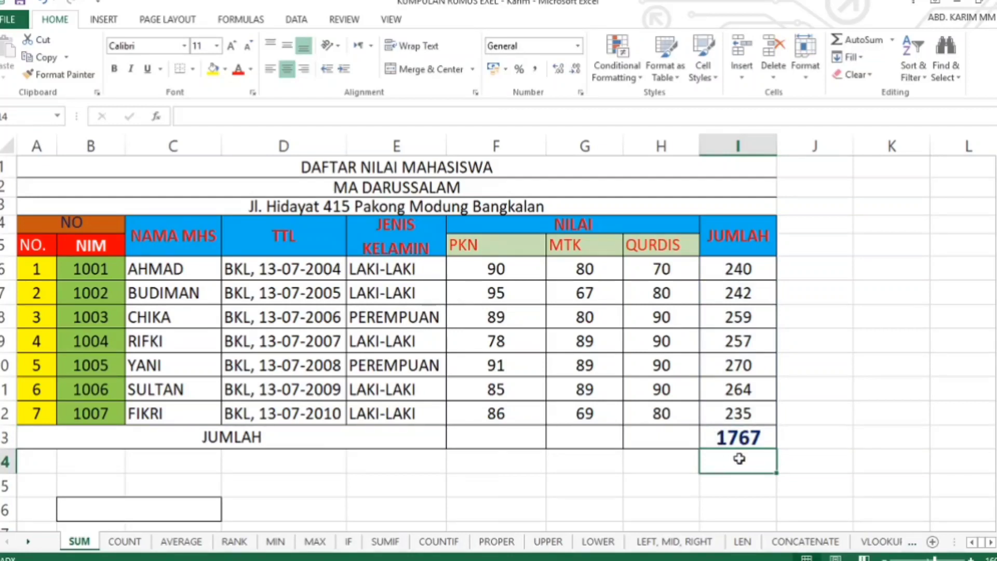
click(747, 431)
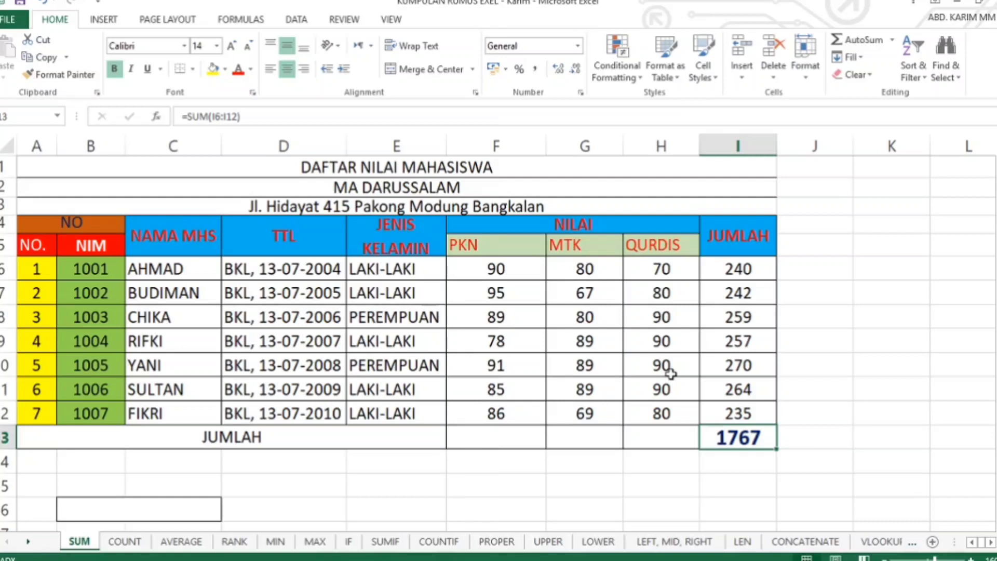
- On the COUNT sheet, count the students in J6 from their NIM values with =COUNT(B6:B12)
click(120, 543)
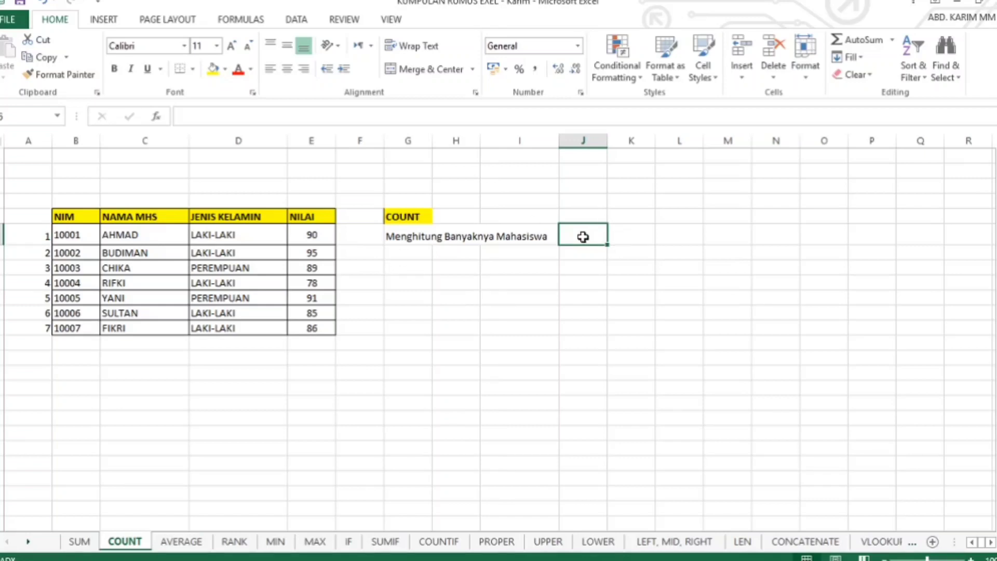
text(=)
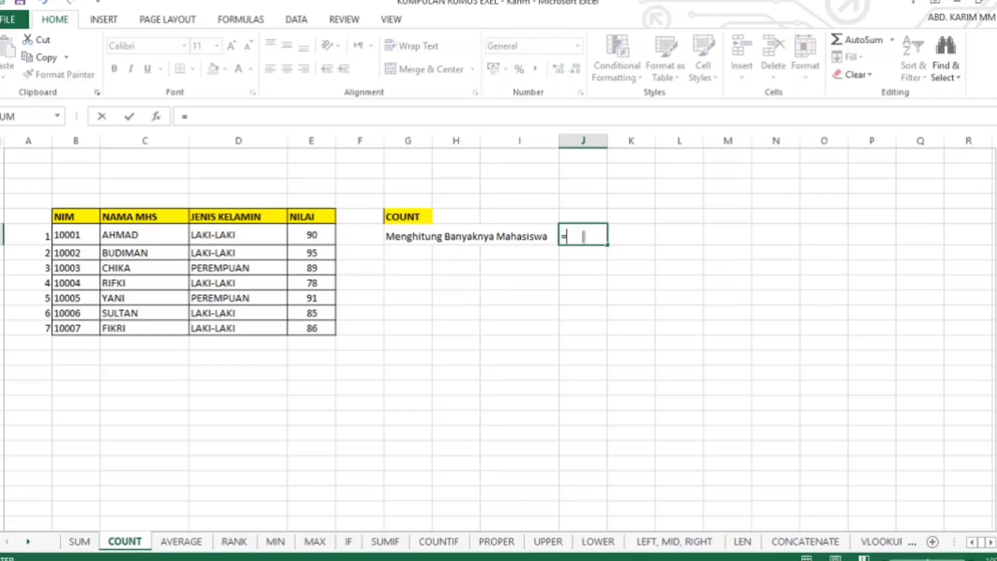
text(C)
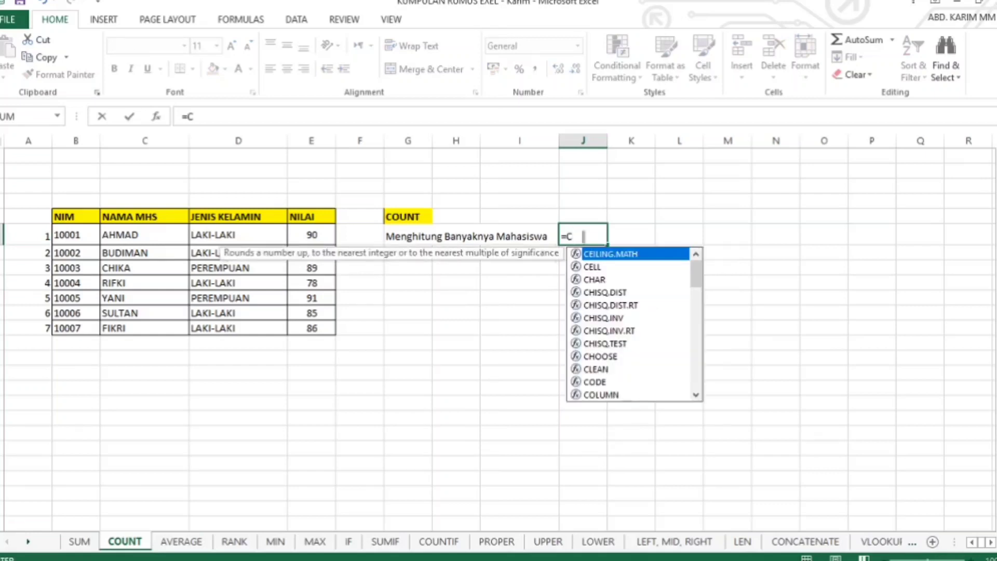
text(OU)
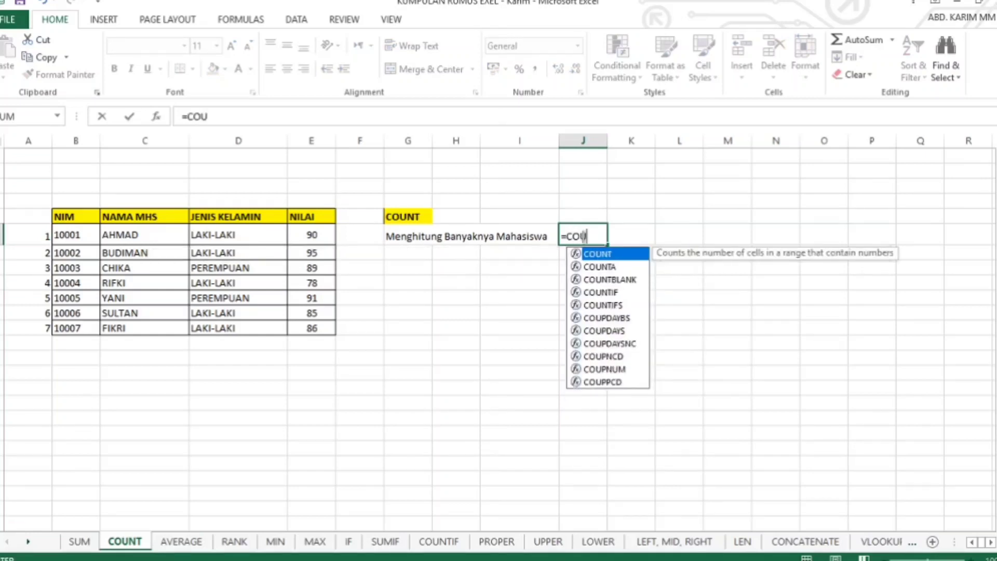
double_click(609, 256)
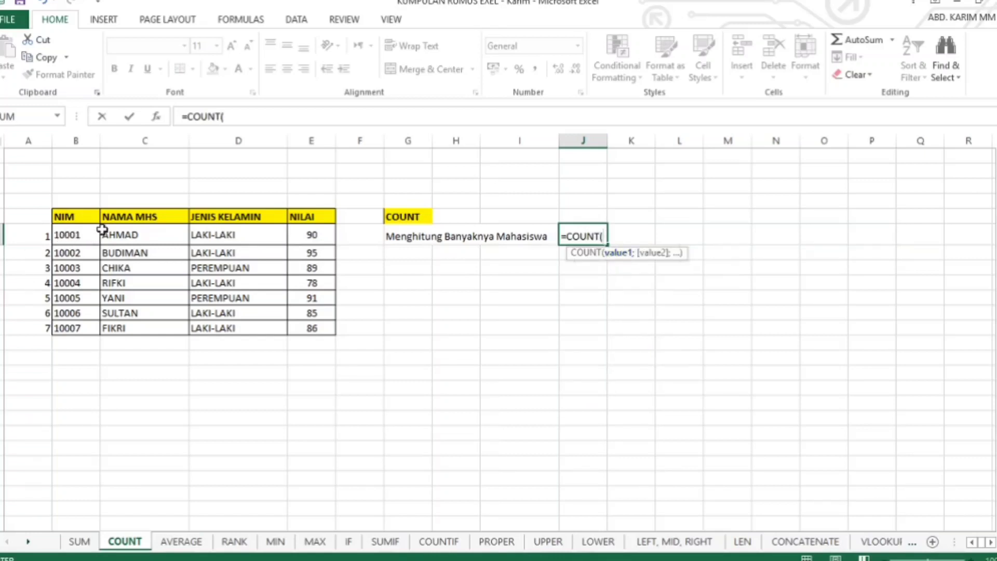
click(76, 233)
drag(77, 233, 78, 326)
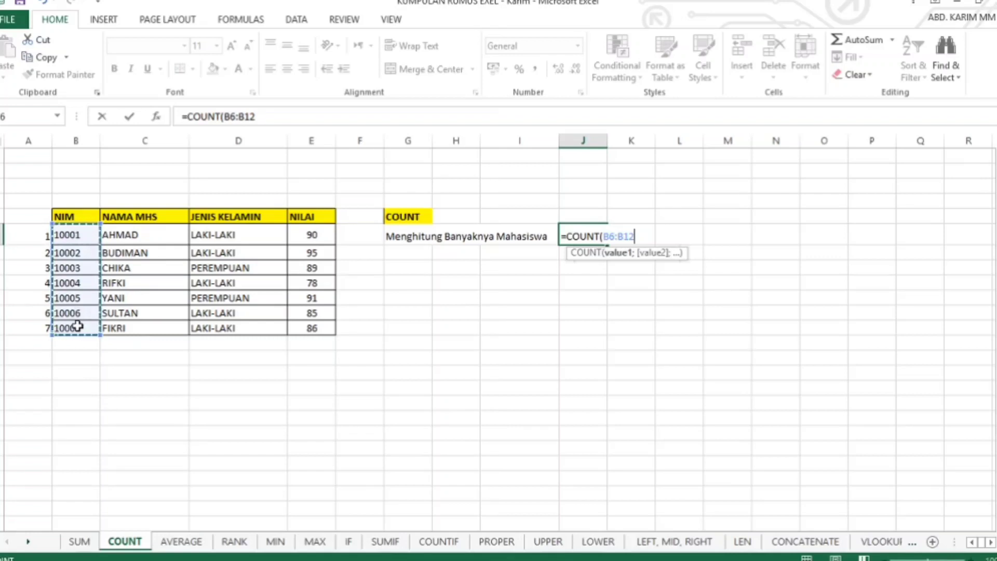
key(Return)
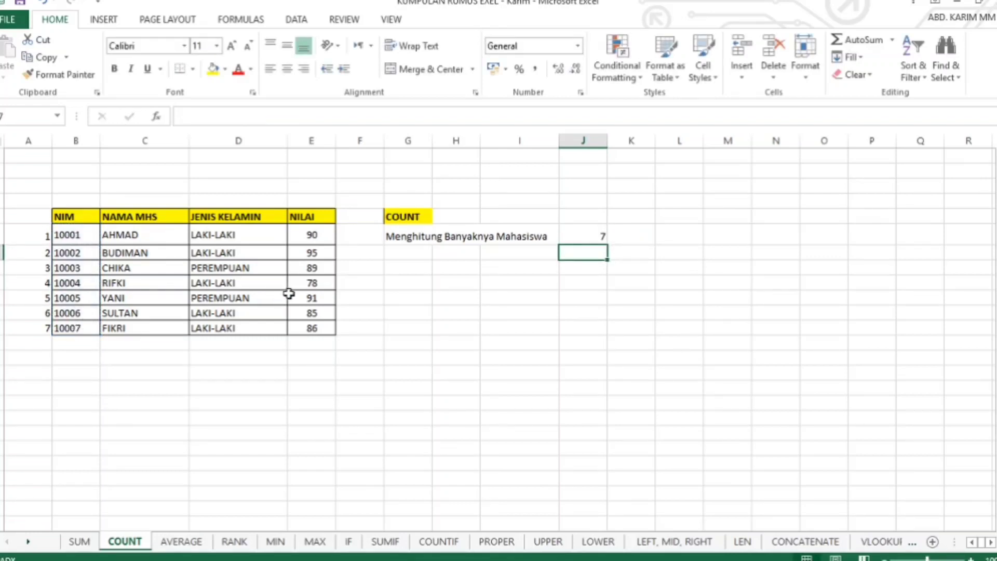
click(592, 235)
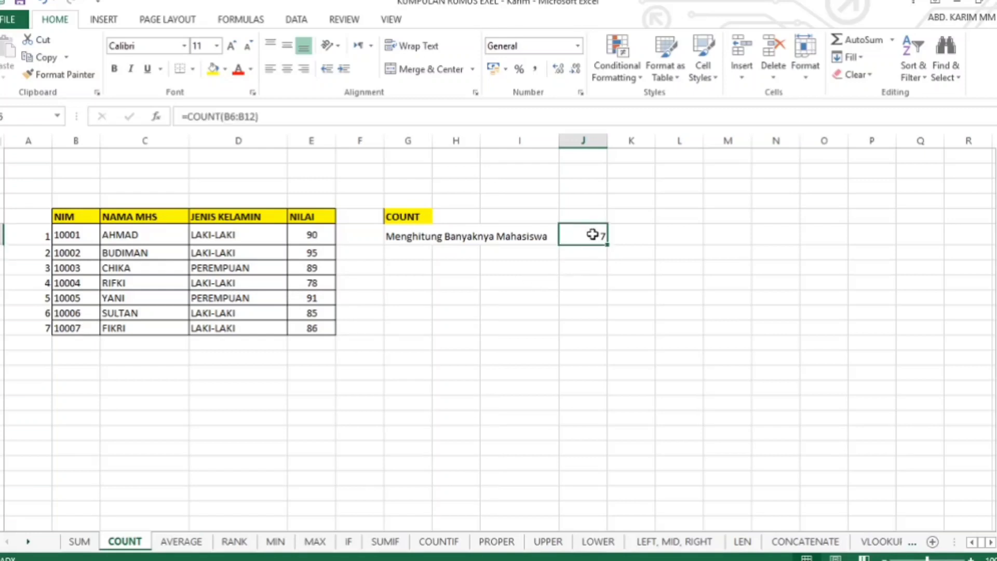